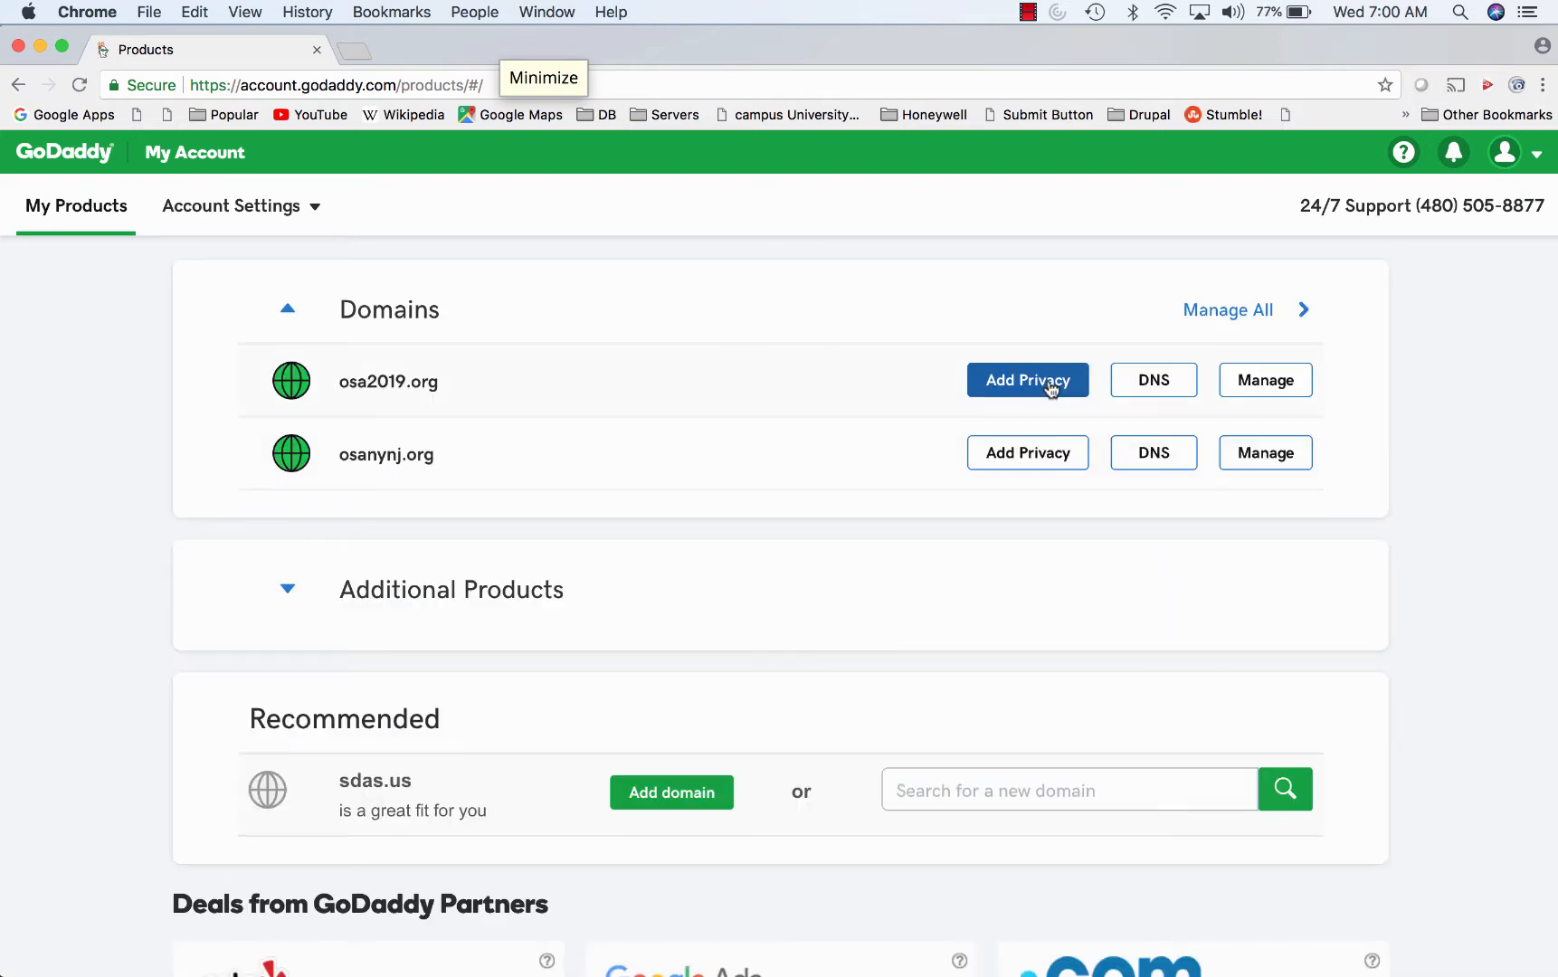
- Open DNS settings for osa2019.org and check its custom AWS nameservers, e.g. ns-1725.awsdns-23.co.uk
left_click(1121, 388)
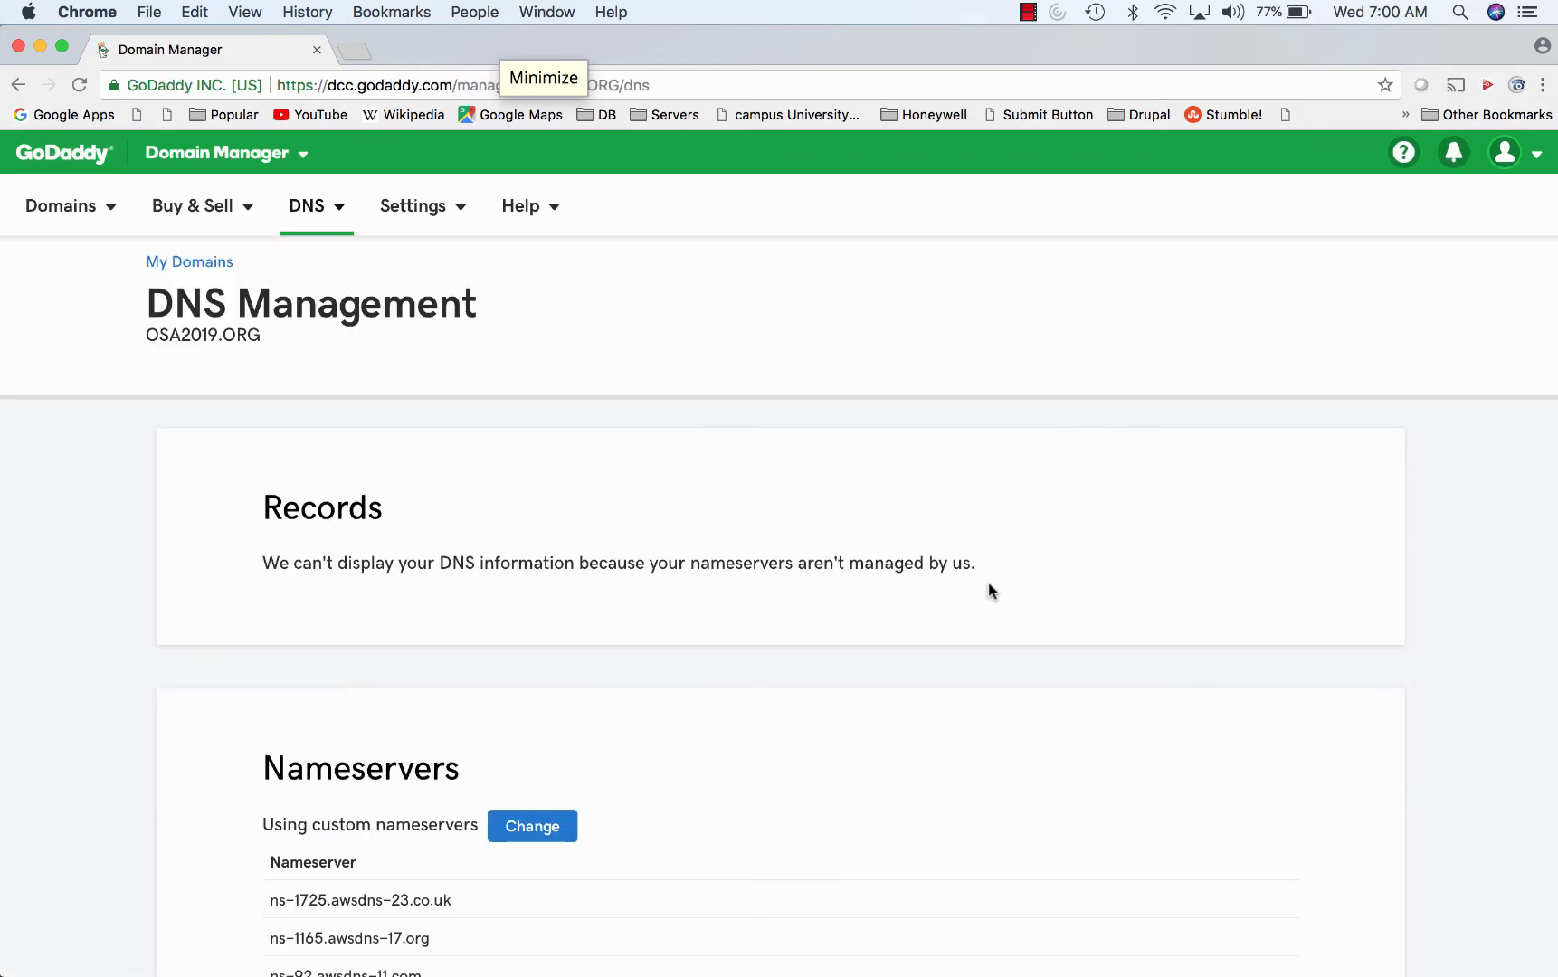
scroll(990, 589, "down", 5)
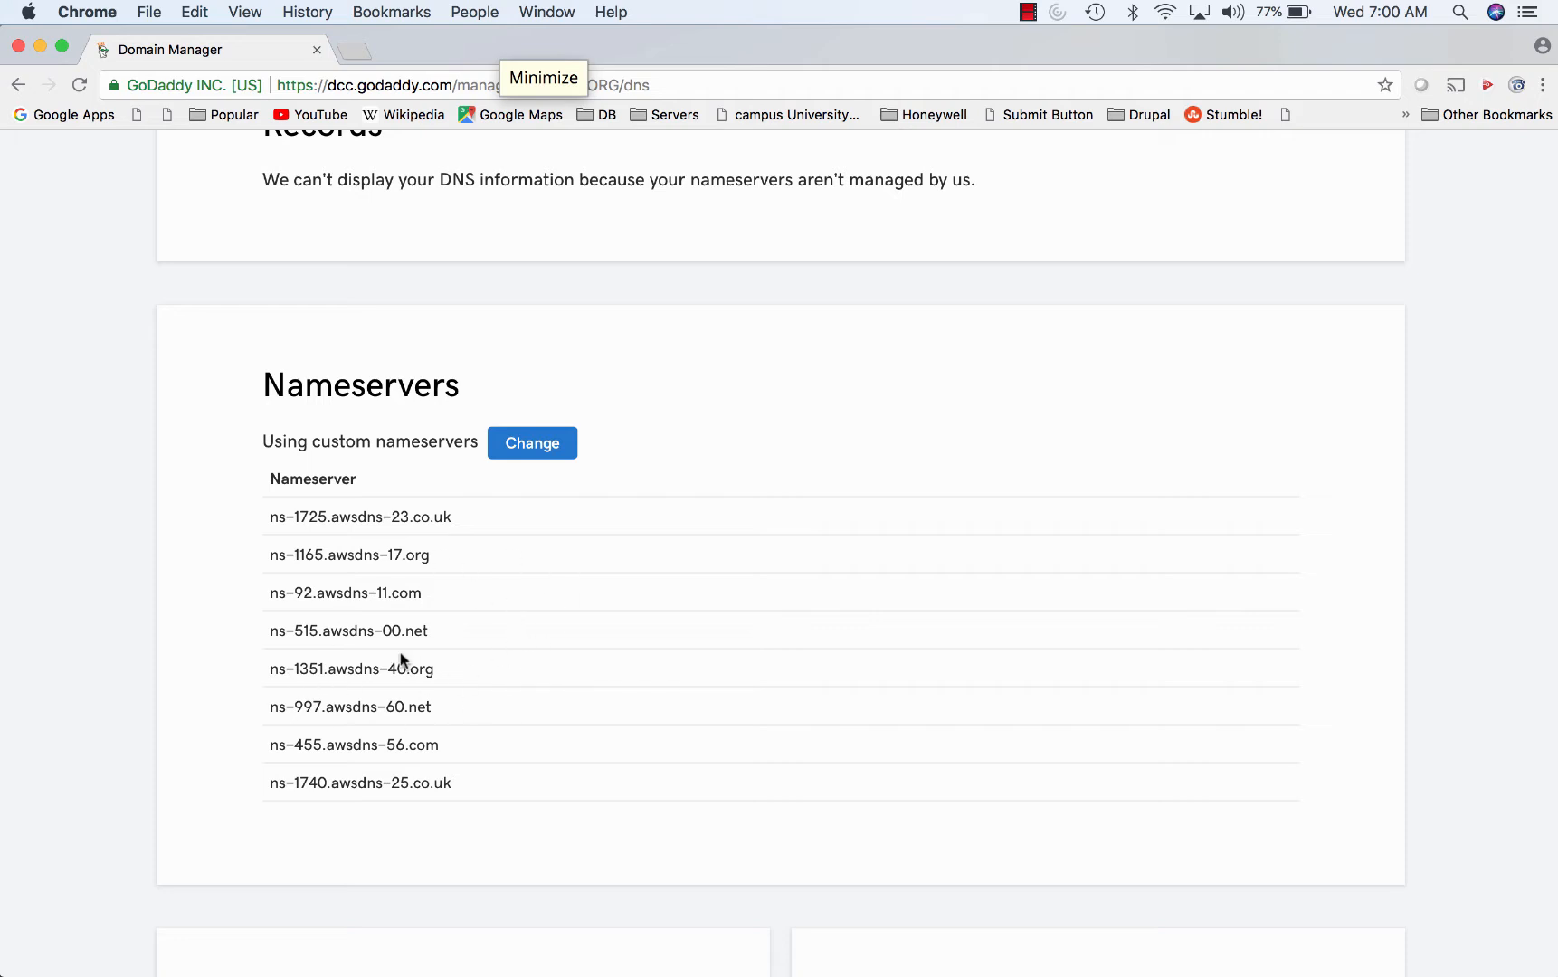
scroll(400, 652, "up", 5)
scroll(401, 652, "down", 4)
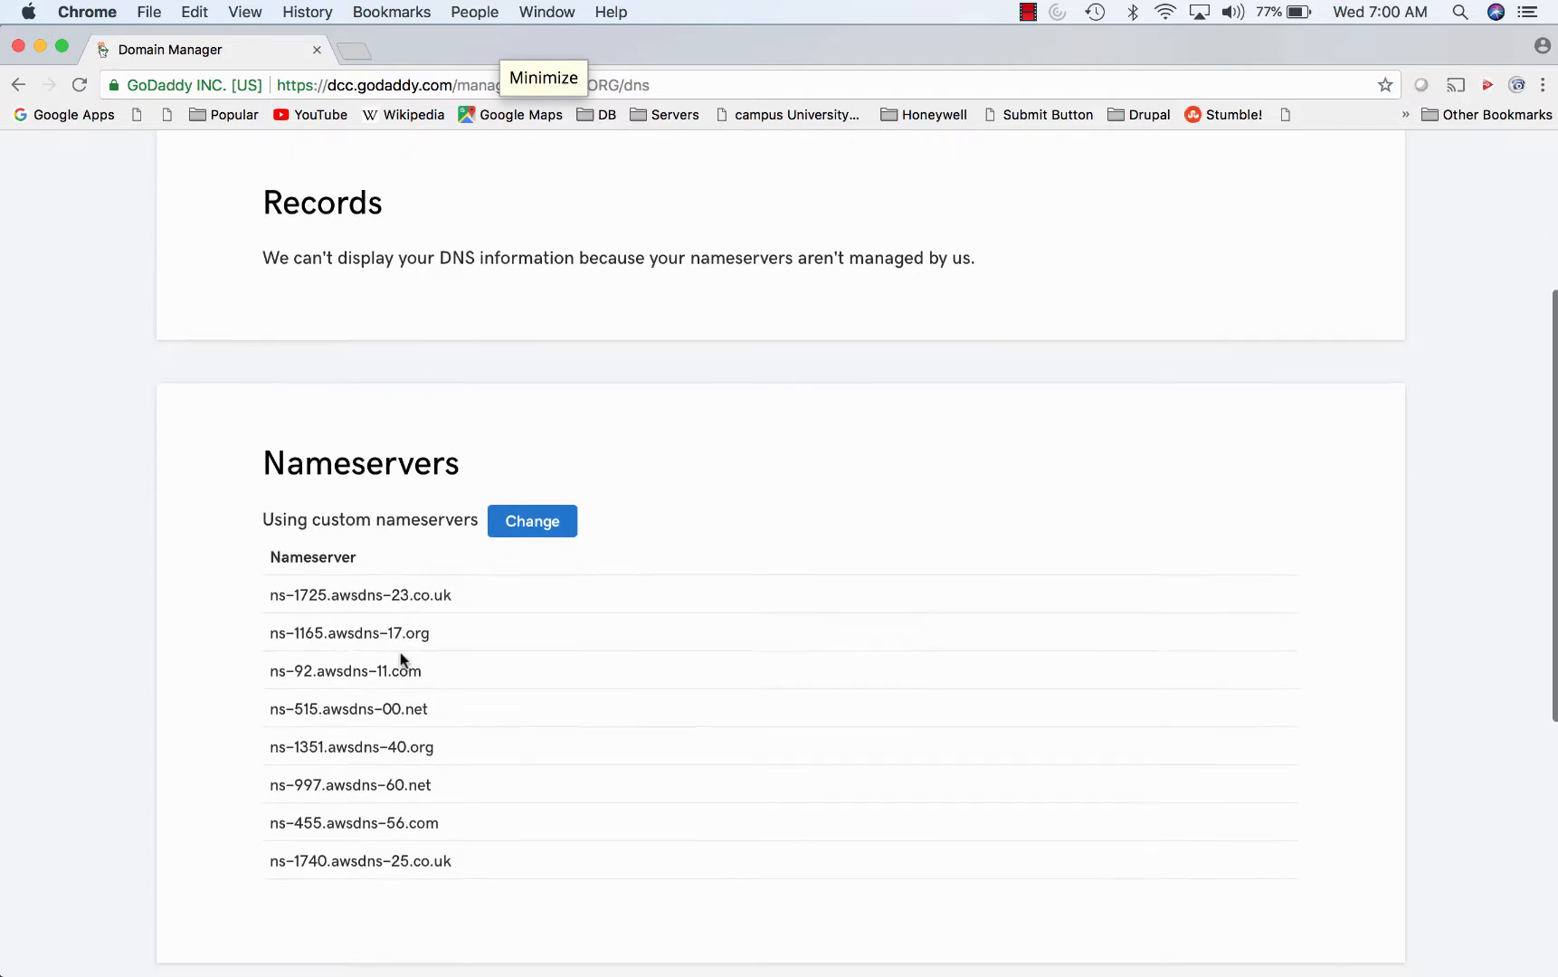
scroll(401, 652, "up", 4)
scroll(400, 652, "down", 3)
- In Safari, search 'amazon console' and open the aws.amazon.com AWS Management Console page
mouse_move(254, 971)
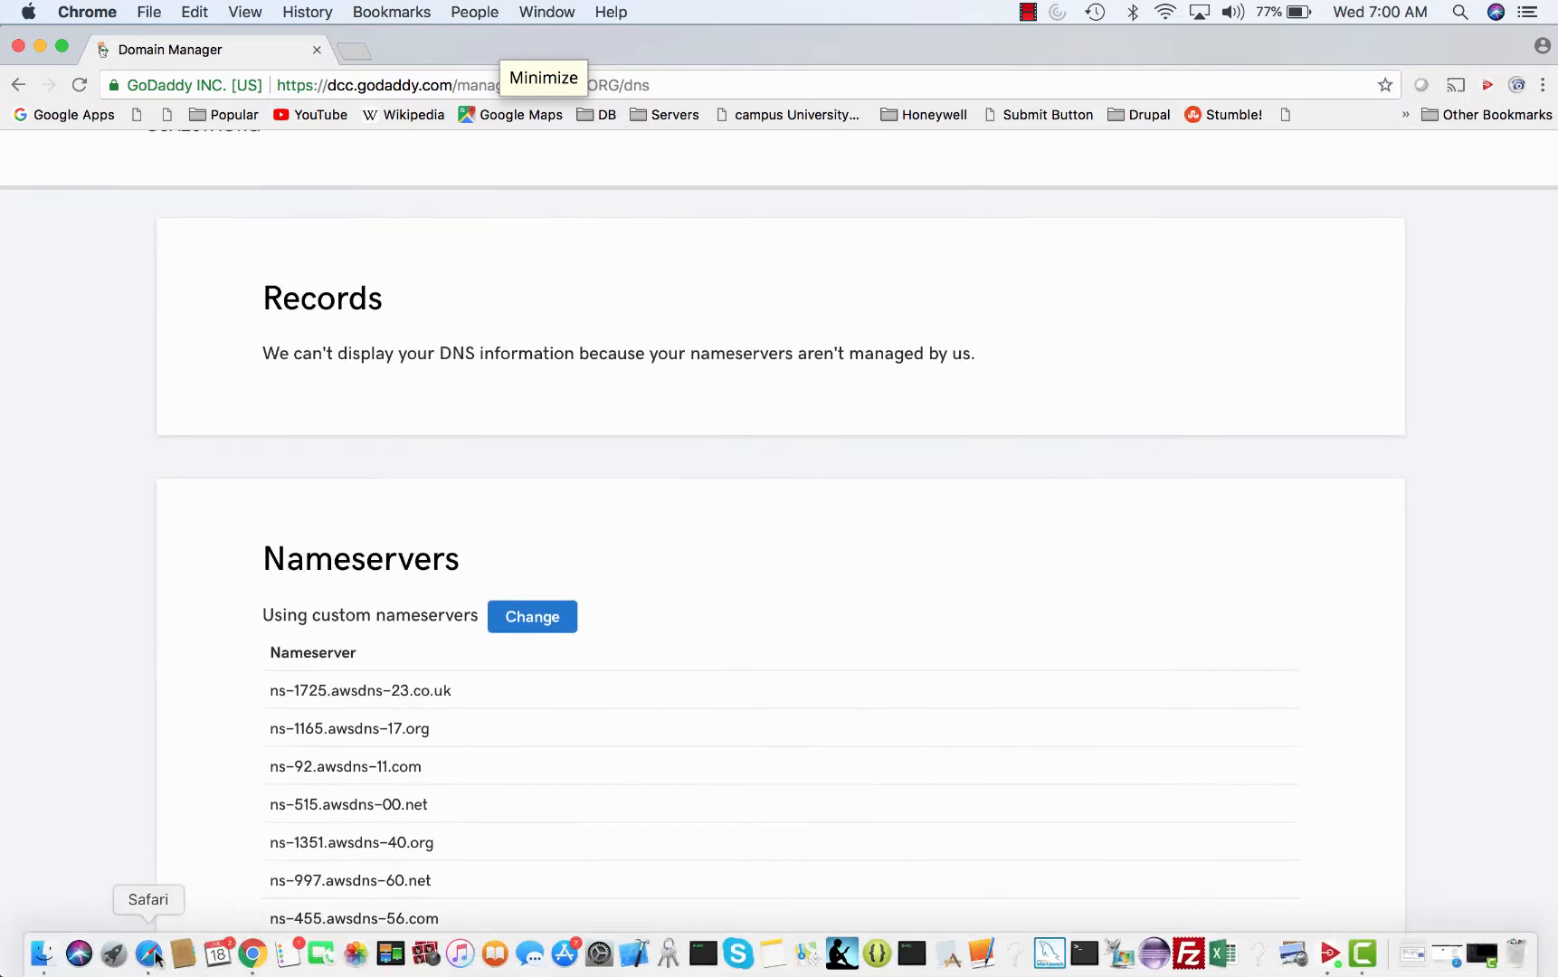
left_click(150, 953)
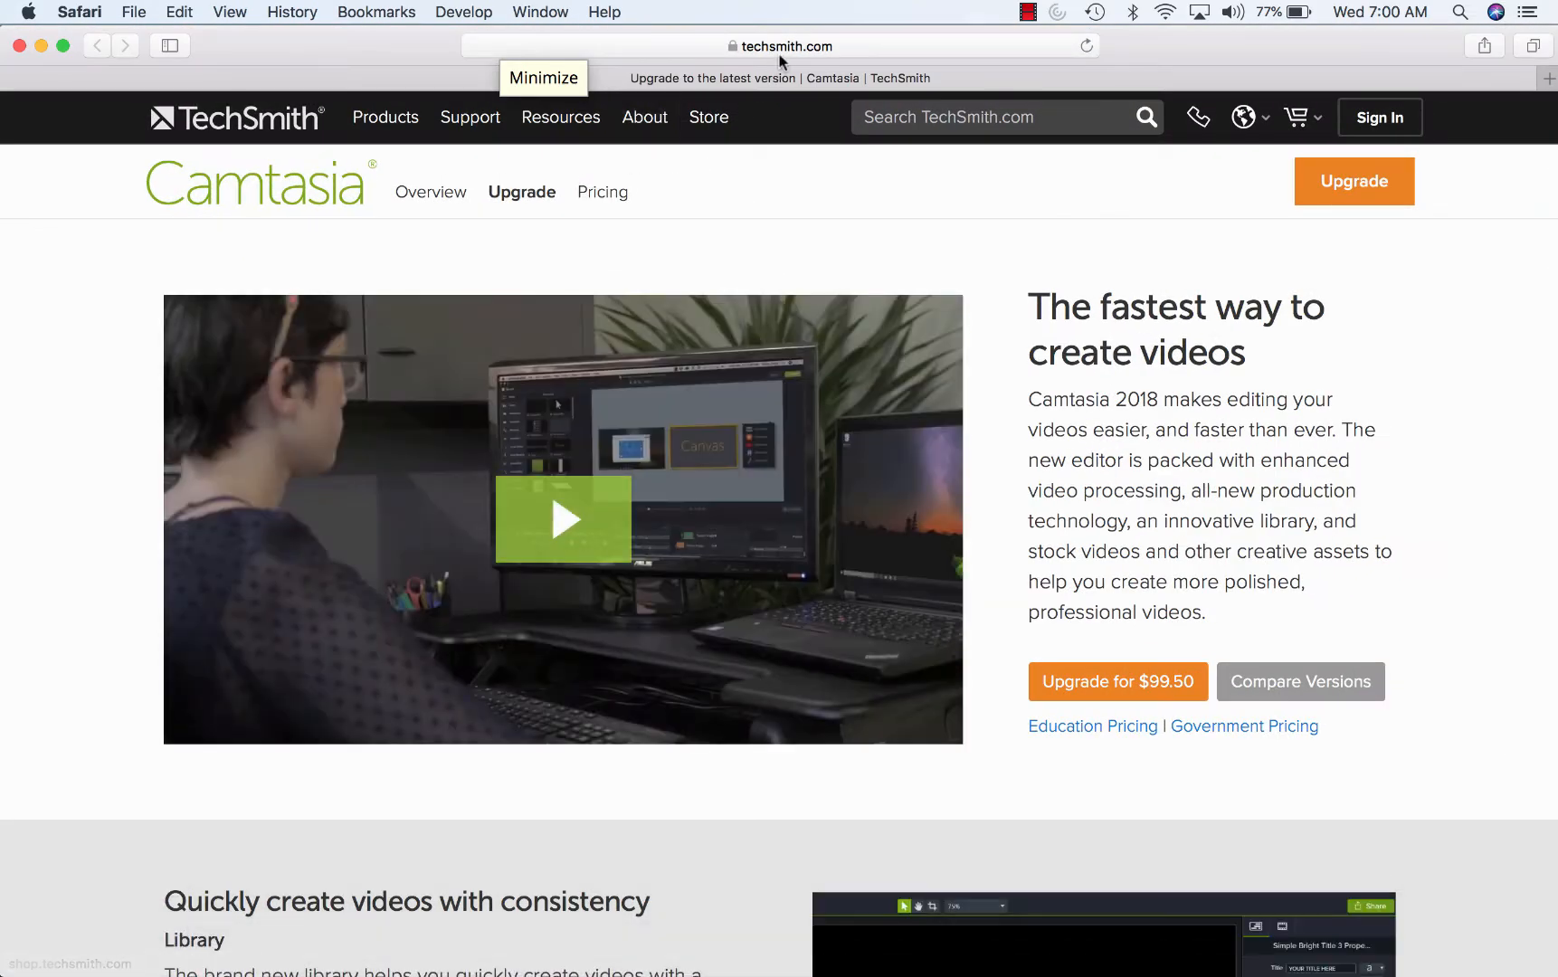
left_click(801, 45)
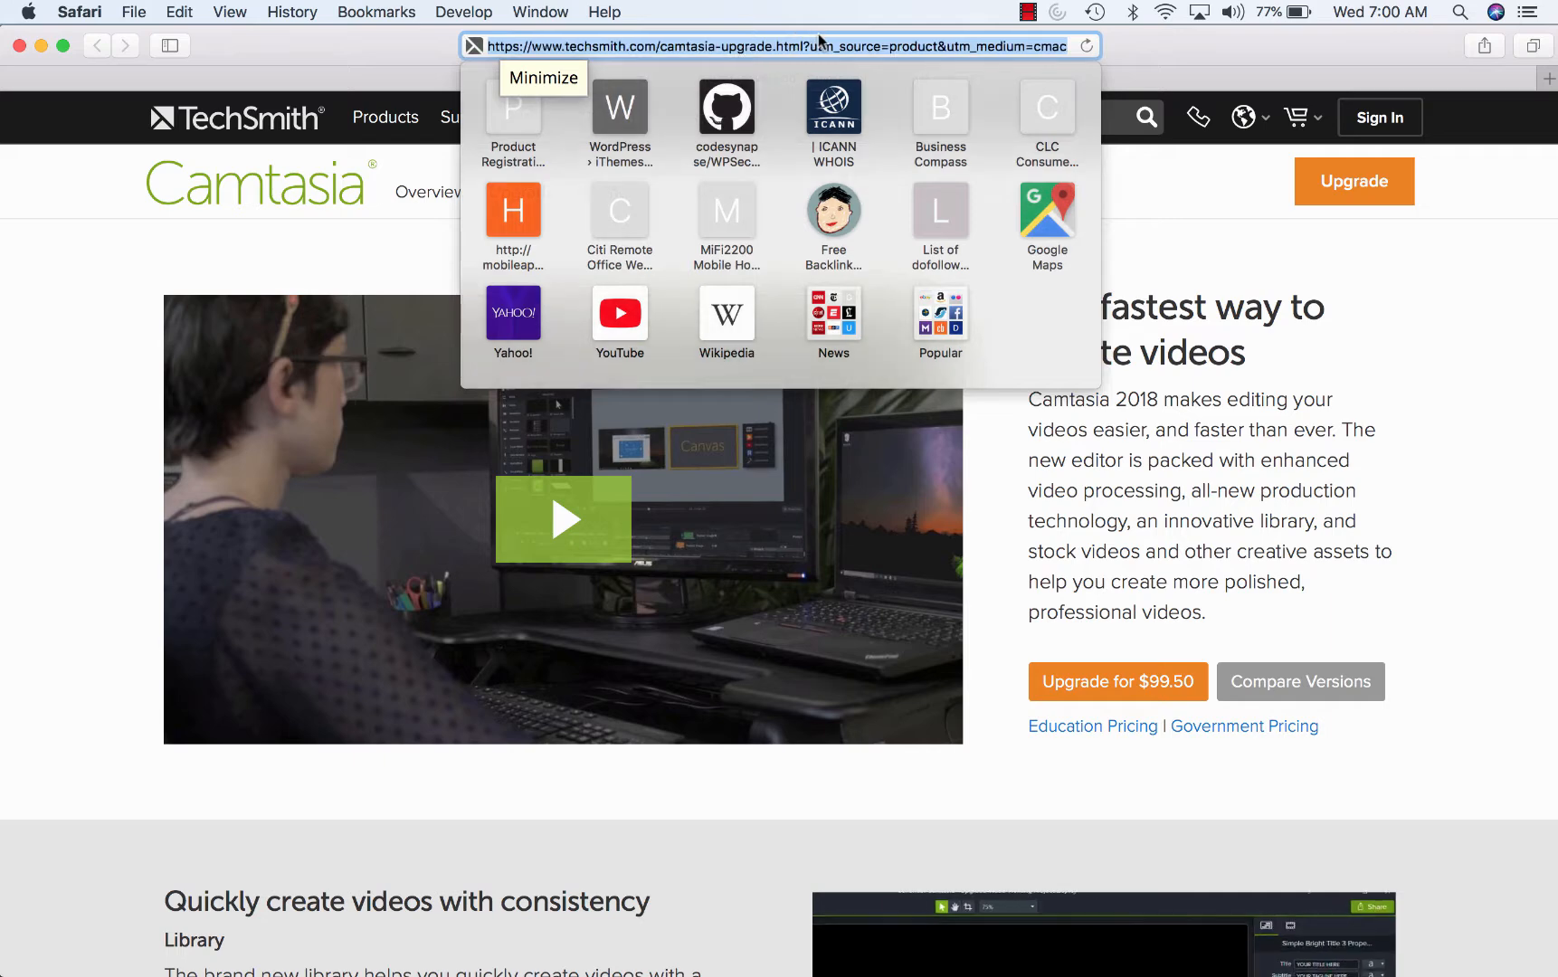
type("cod")
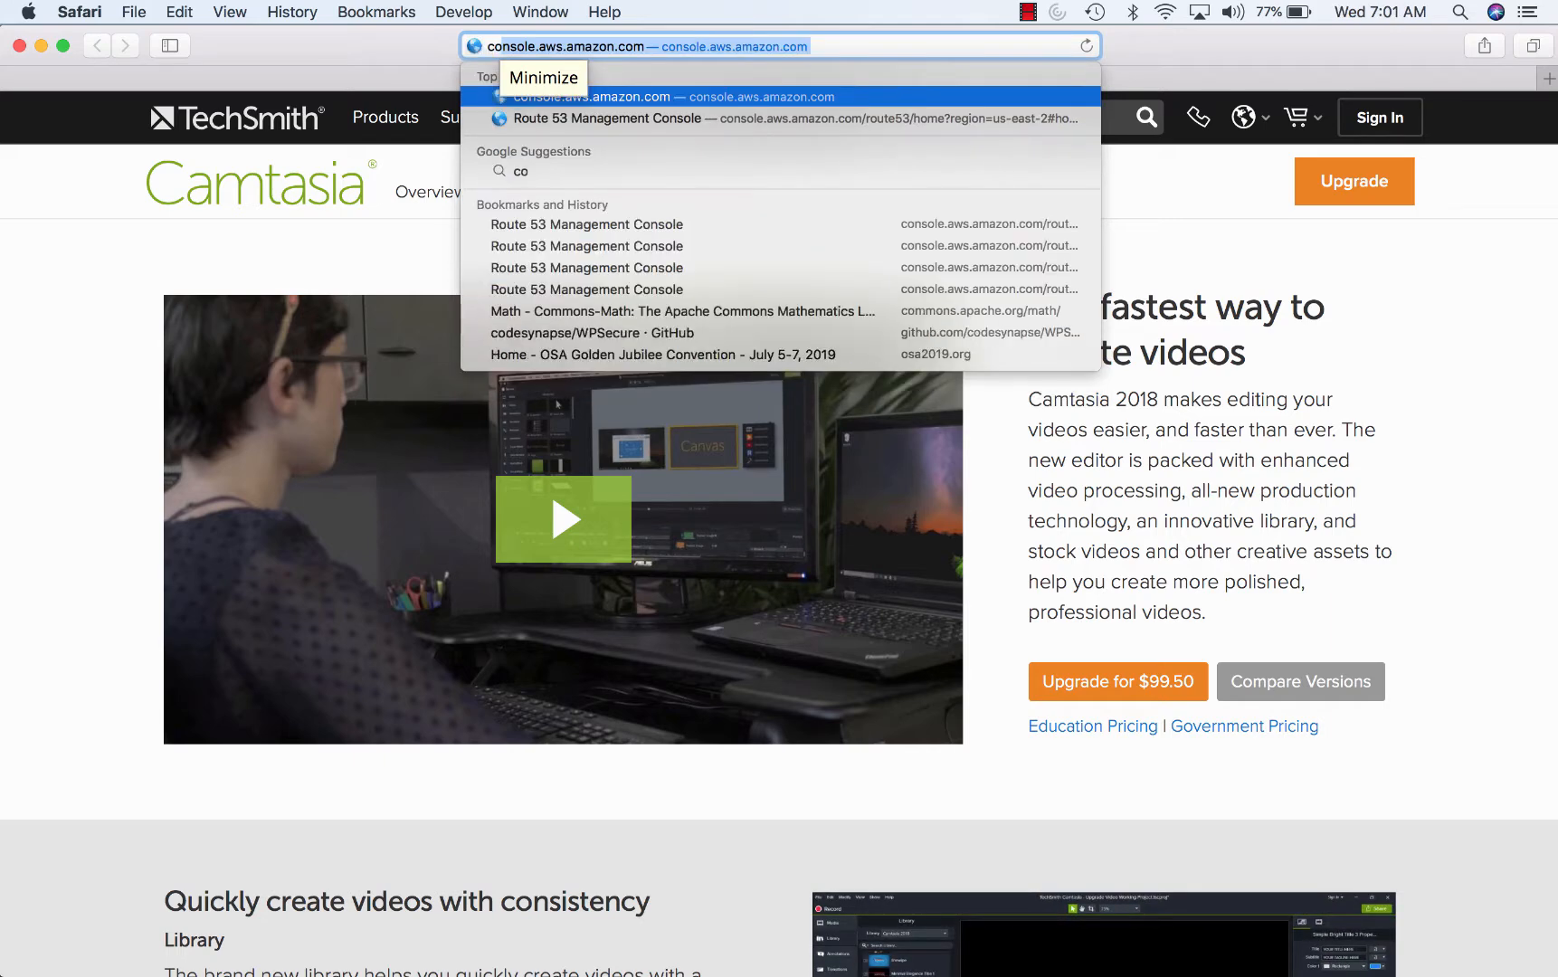
key("BackSpace")
type("nsole a")
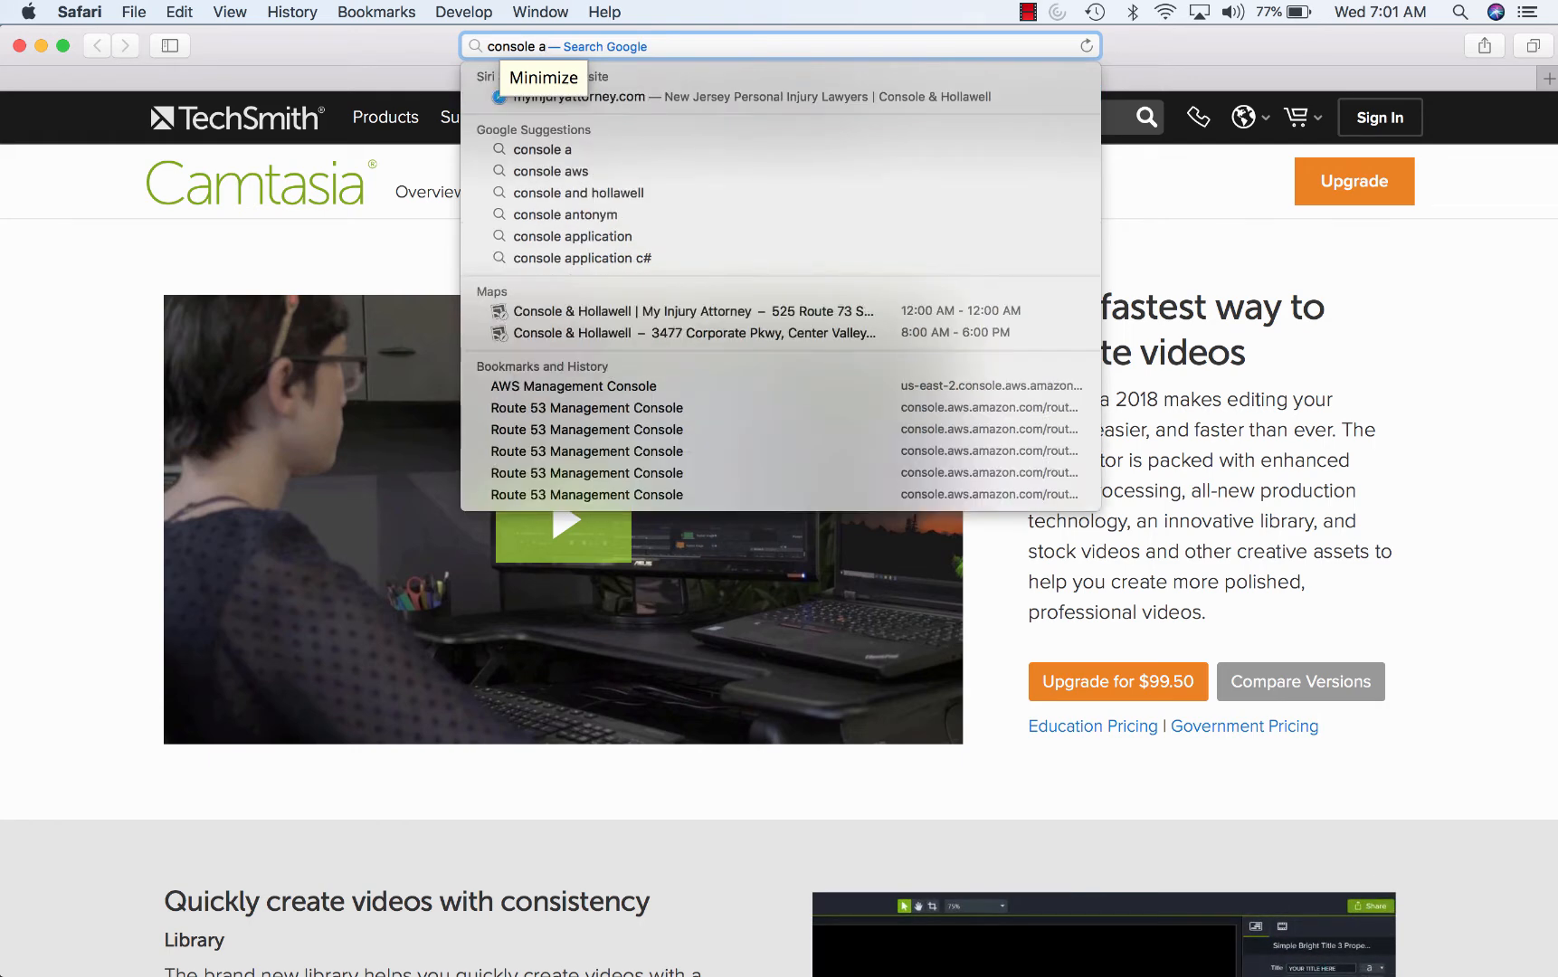
key("BackSpace")
key("BackSpace")
key("BackSpace")
key("BackSpace")
key("BackSpace")
key("BackSpace")
key("BackSpace")
key("BackSpace")
key("BackSpace")
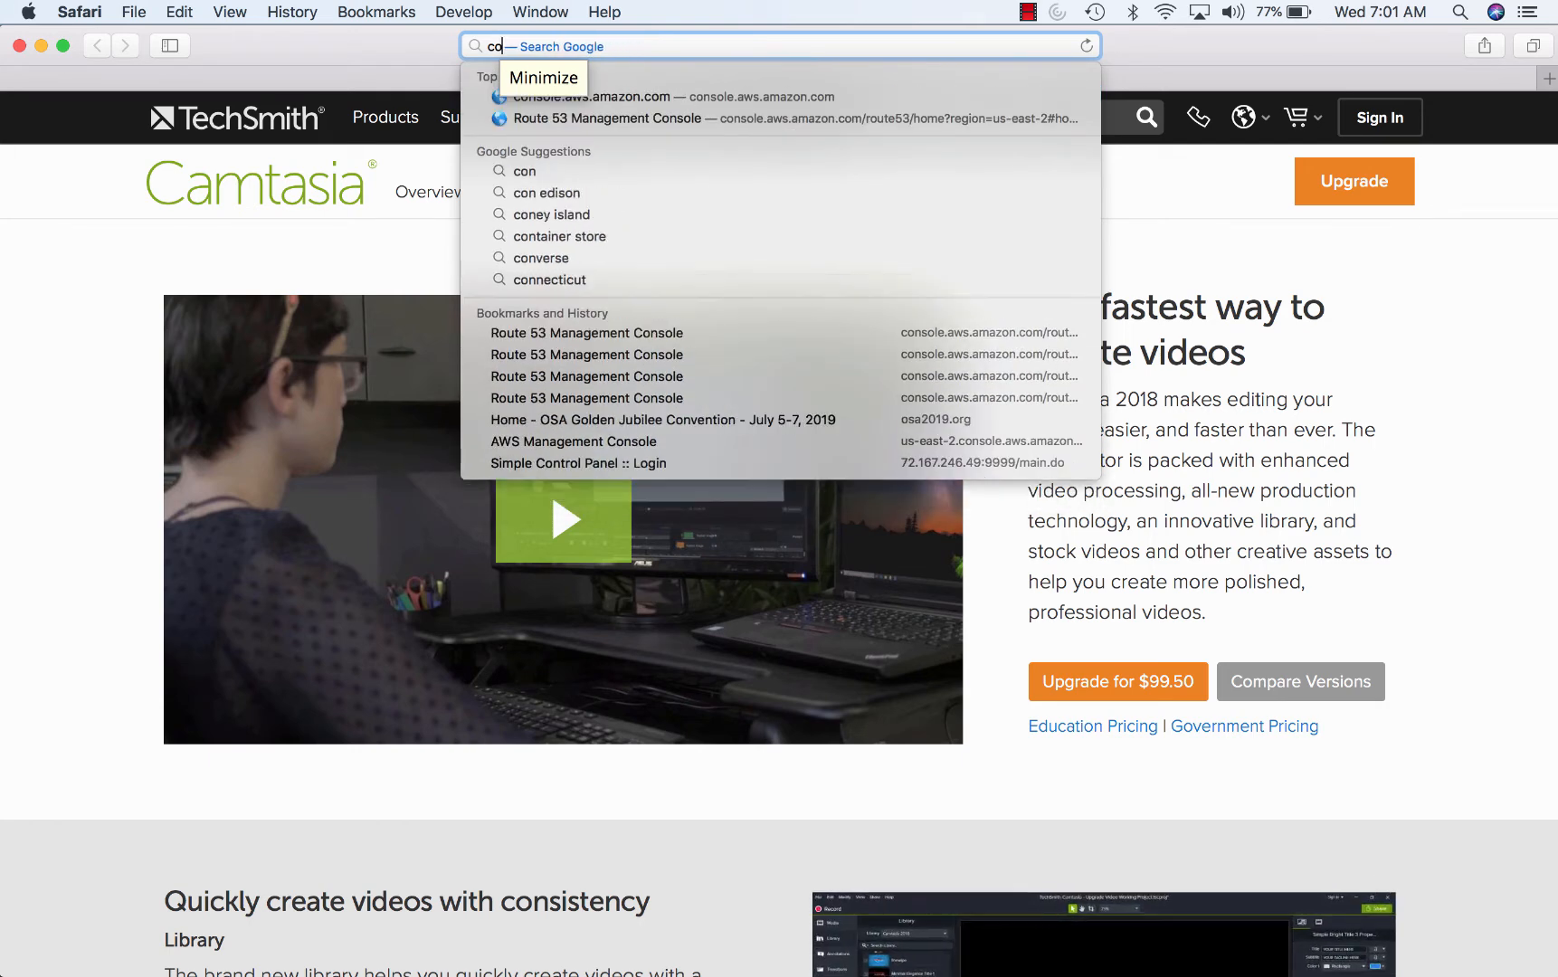
type("ma")
key("BackSpace")
key("BackSpace")
key("BackSpace")
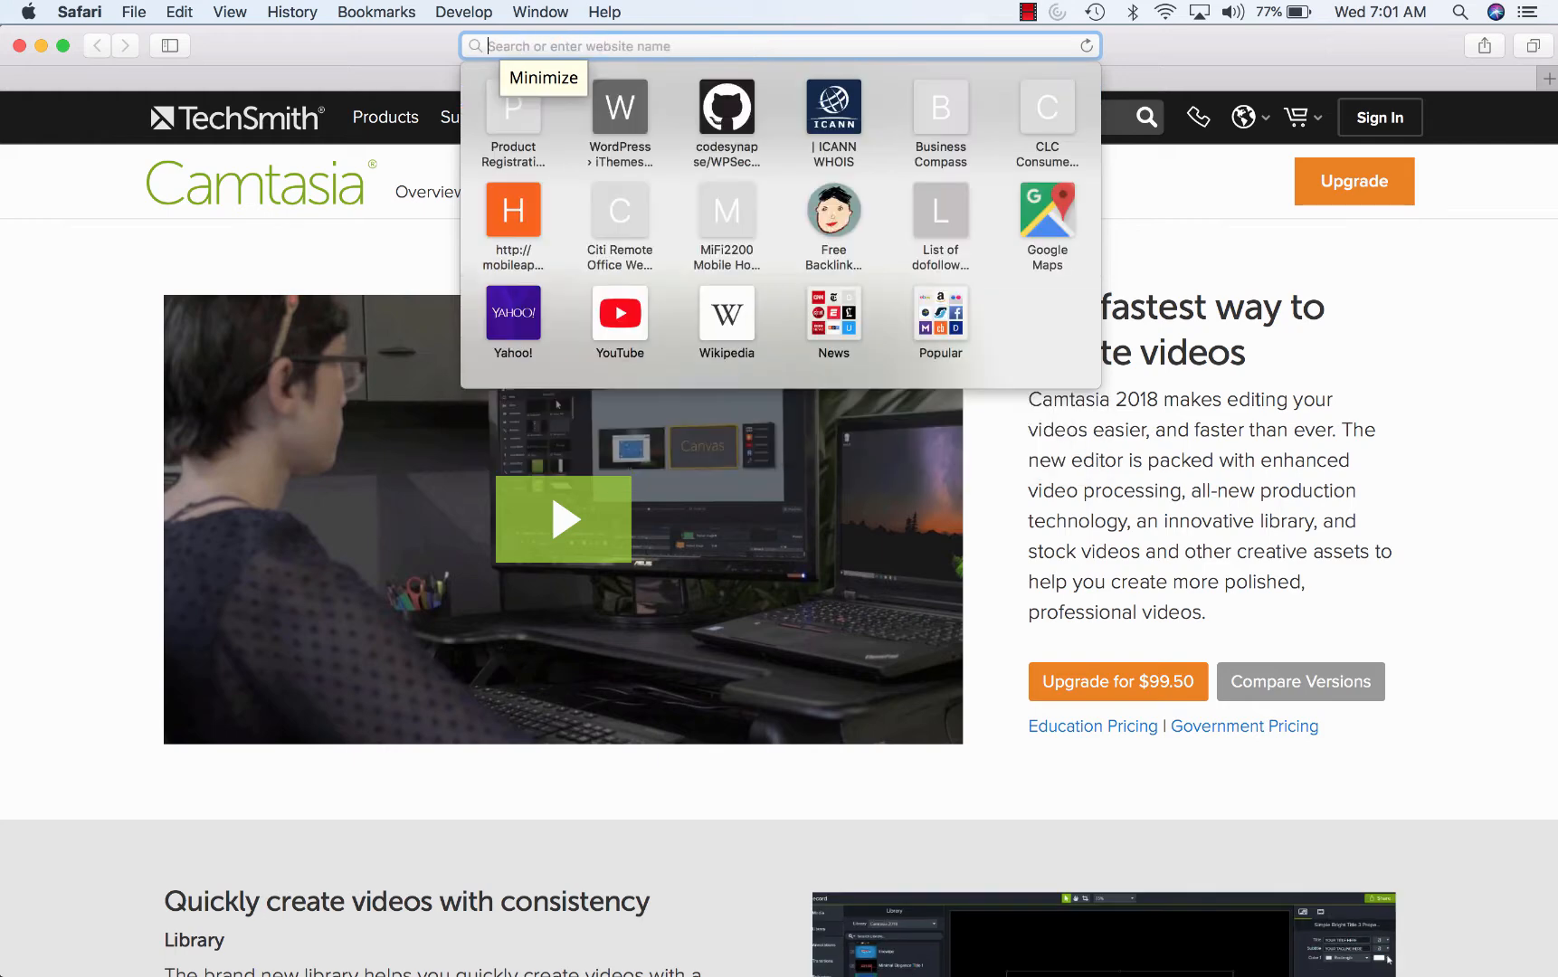
type("amazon")
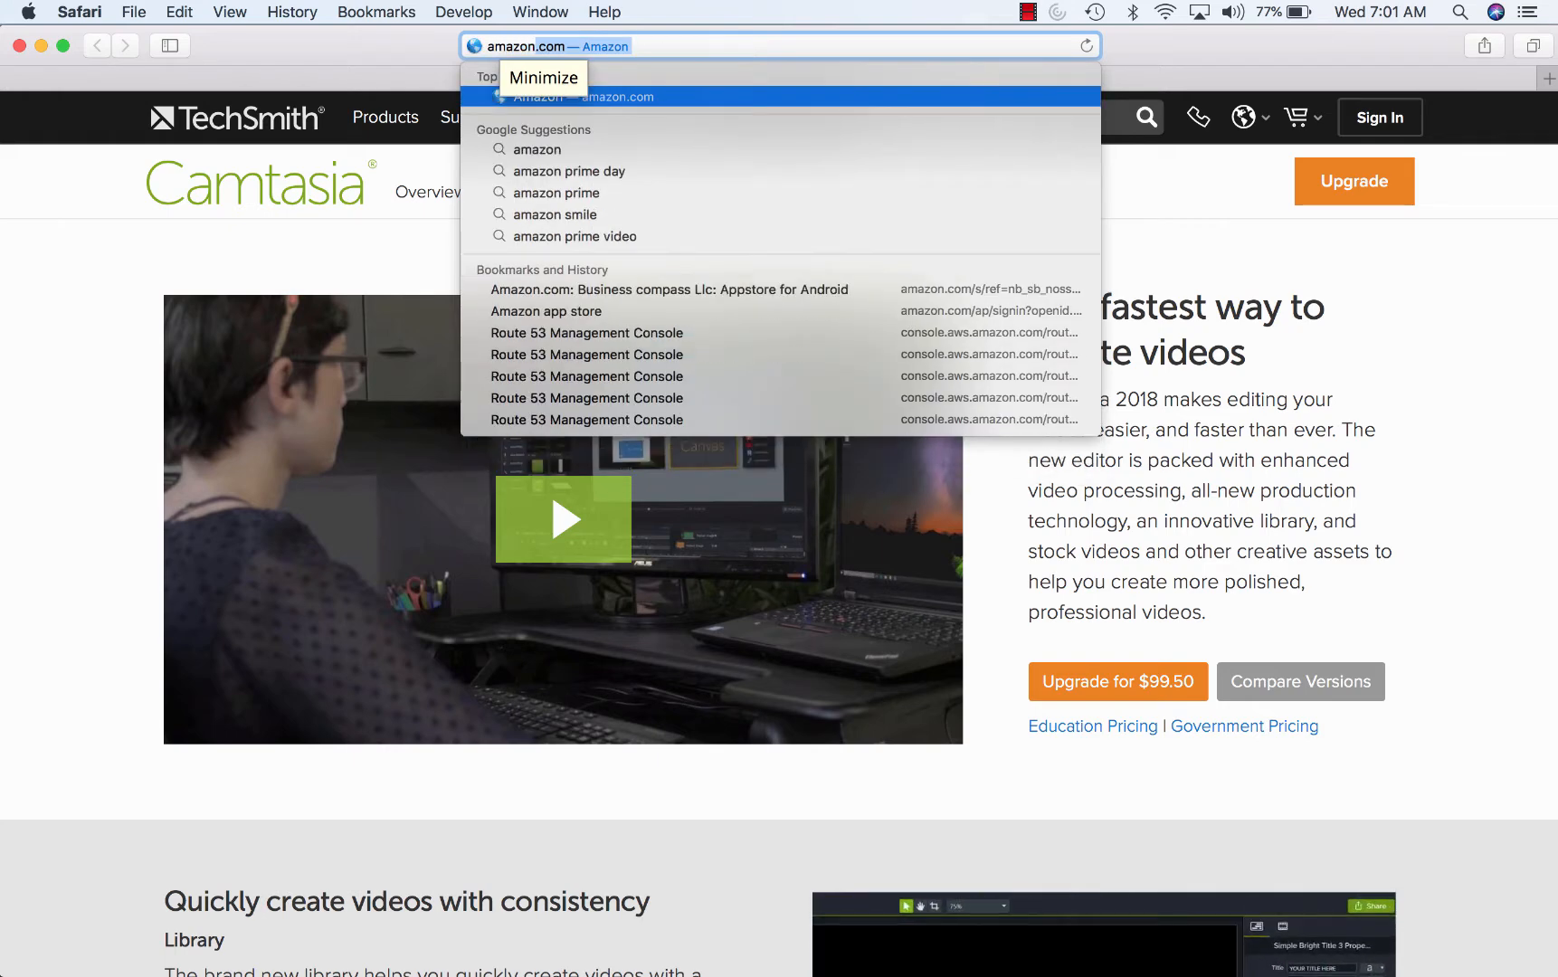
type(" conso")
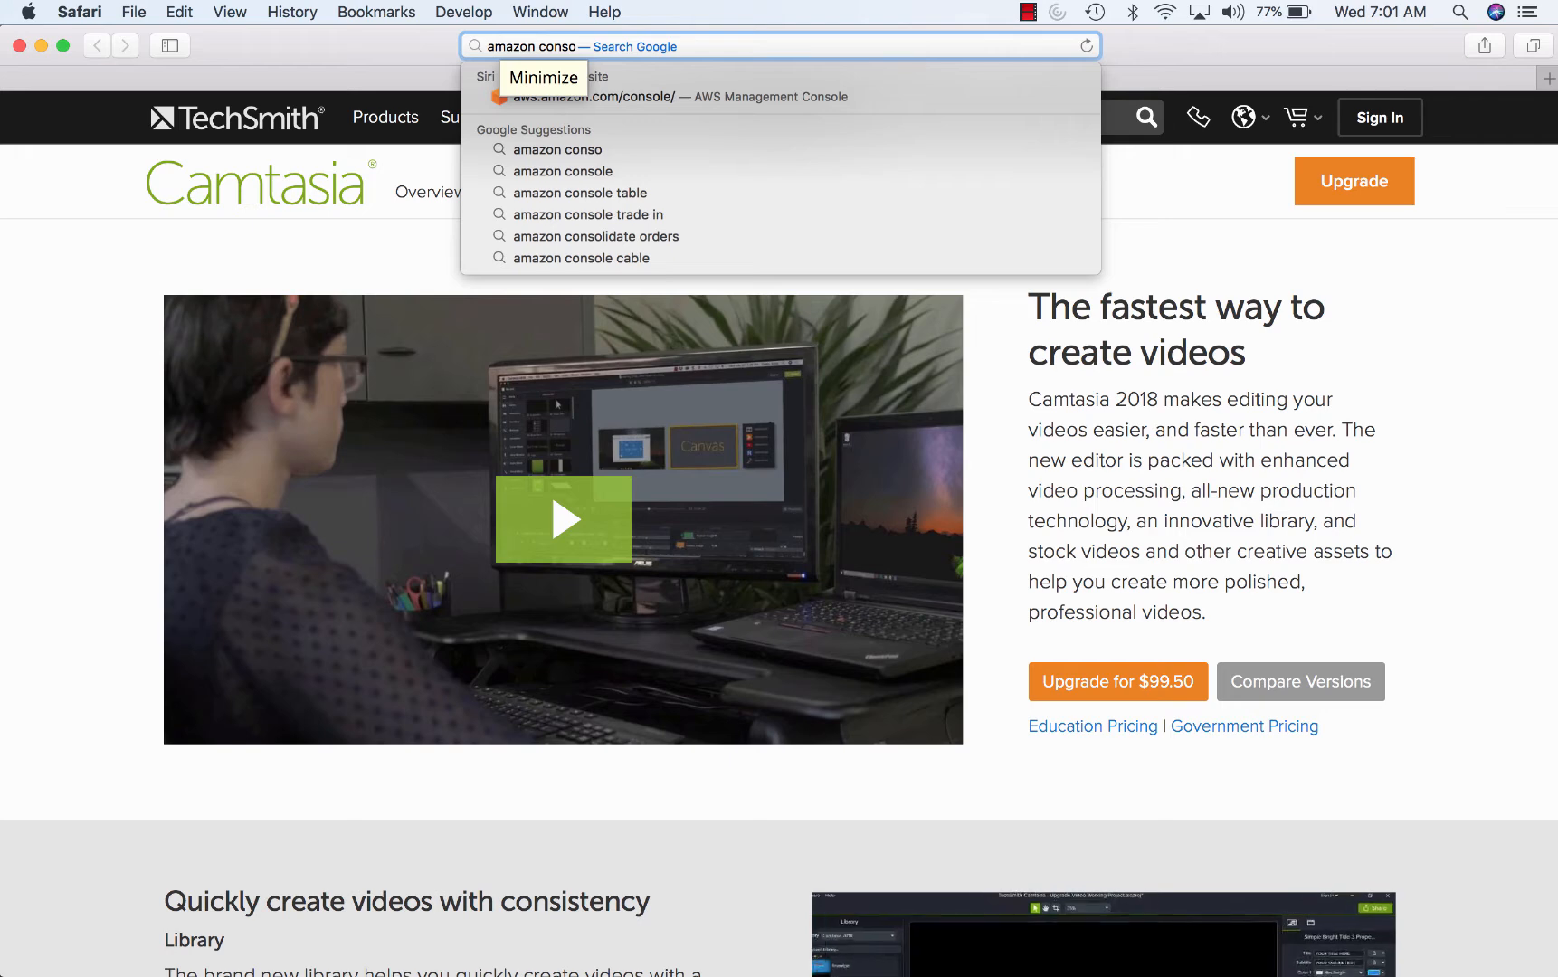
left_click(869, 98)
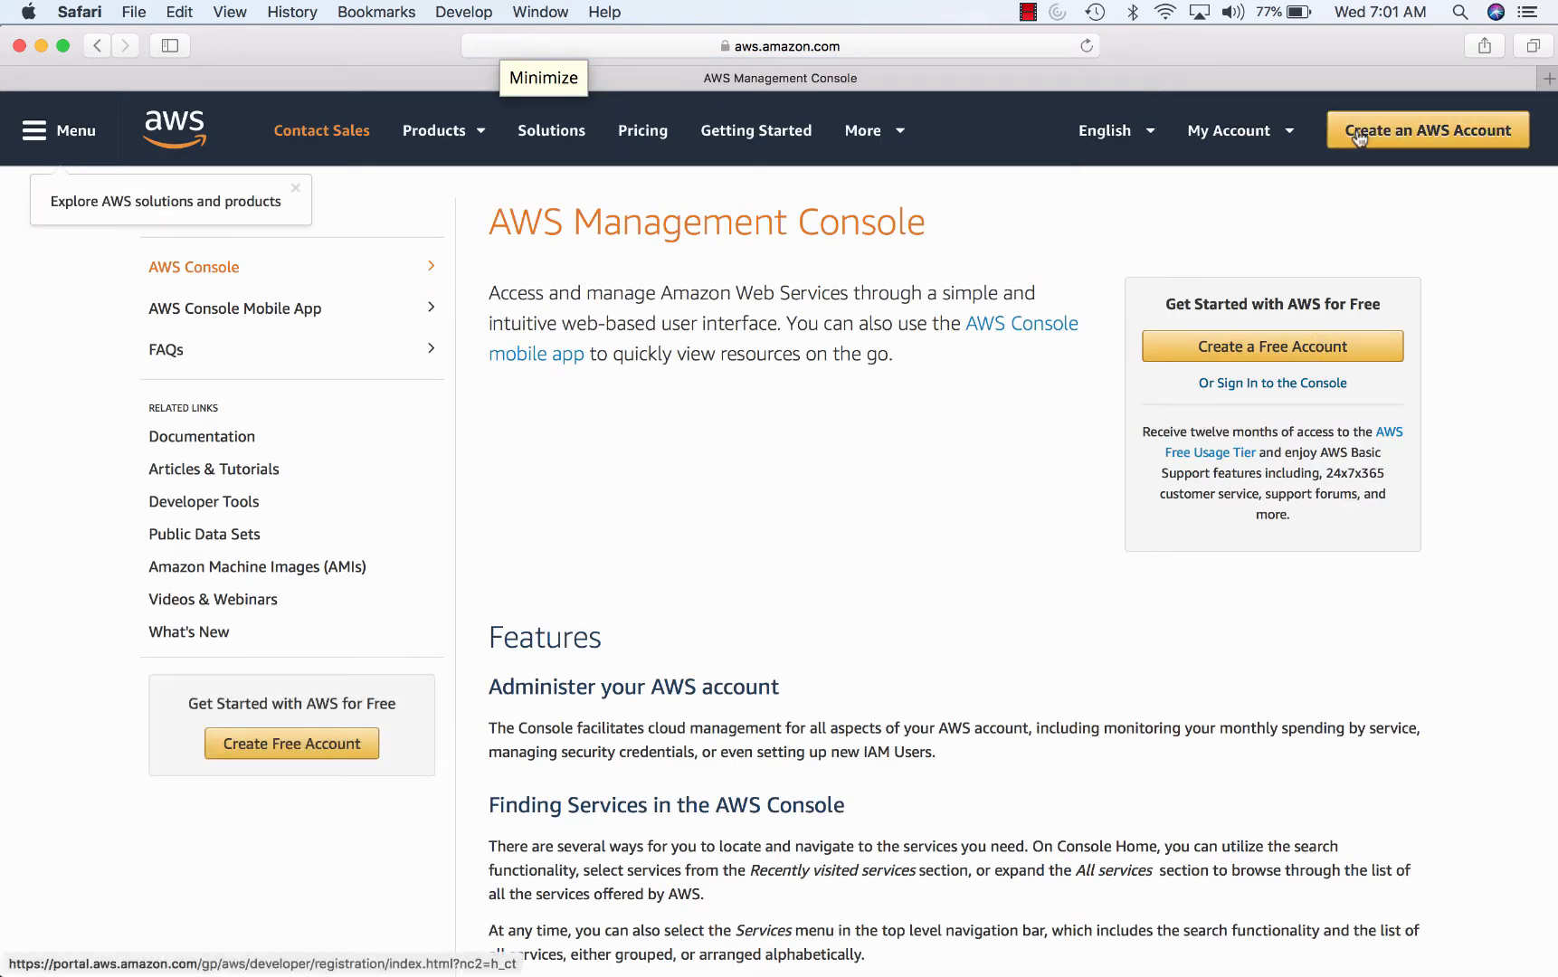
- Sign in to the root account with the saved e-mail and password, then open My Billing Dashboard
left_click(1285, 382)
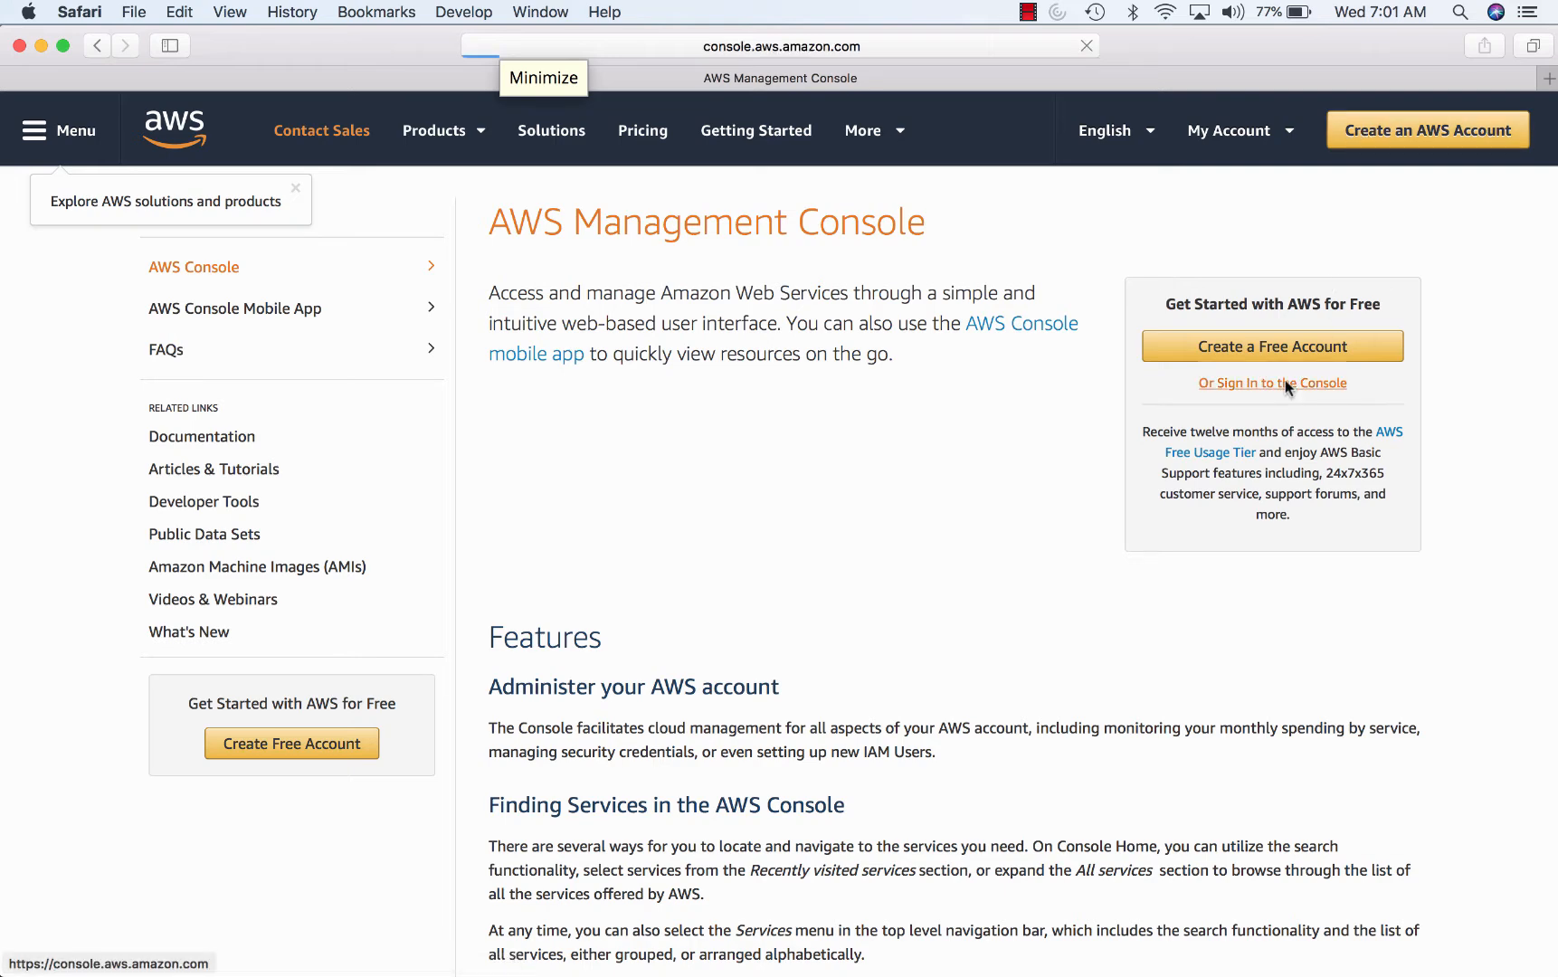
left_click(429, 385)
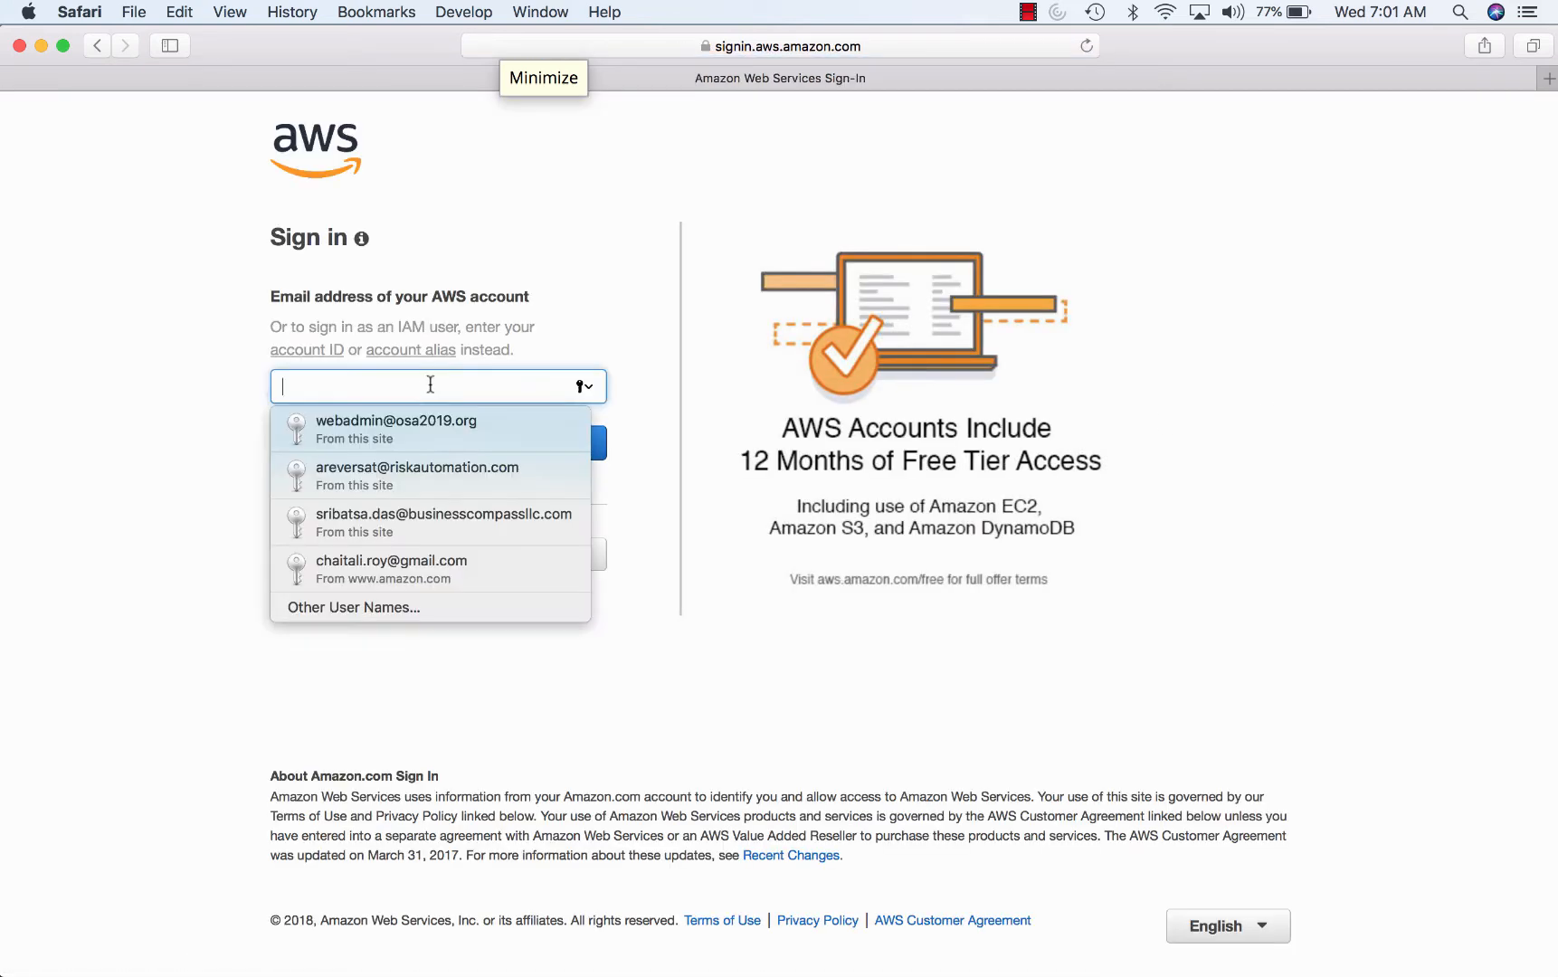
left_click(415, 436)
left_click(514, 443)
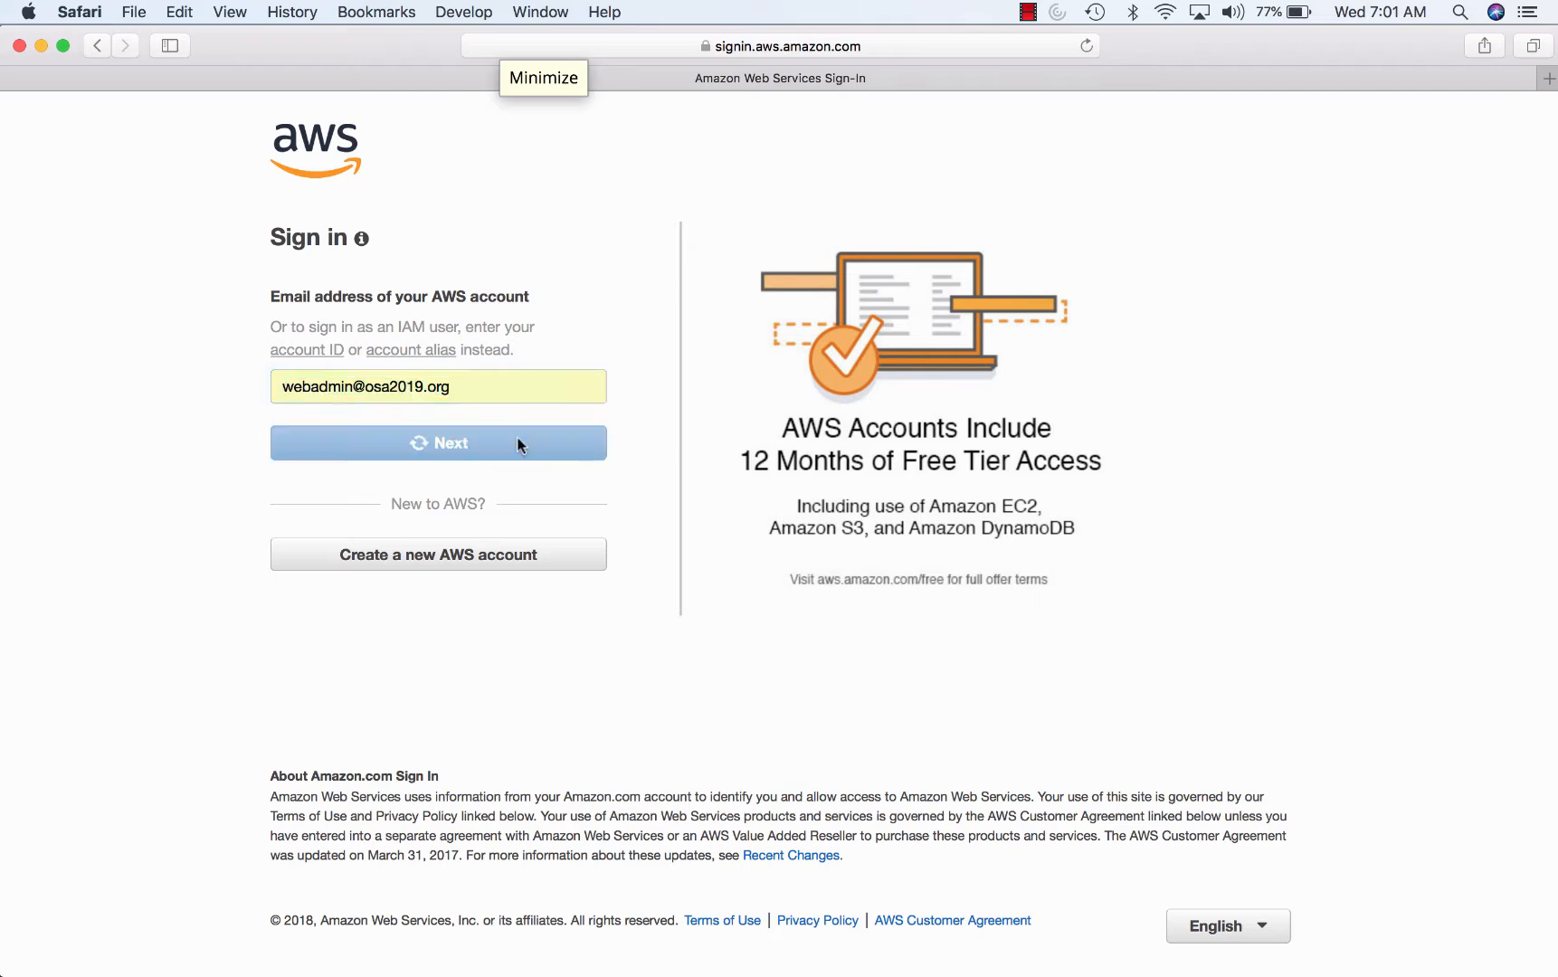
left_click(461, 419)
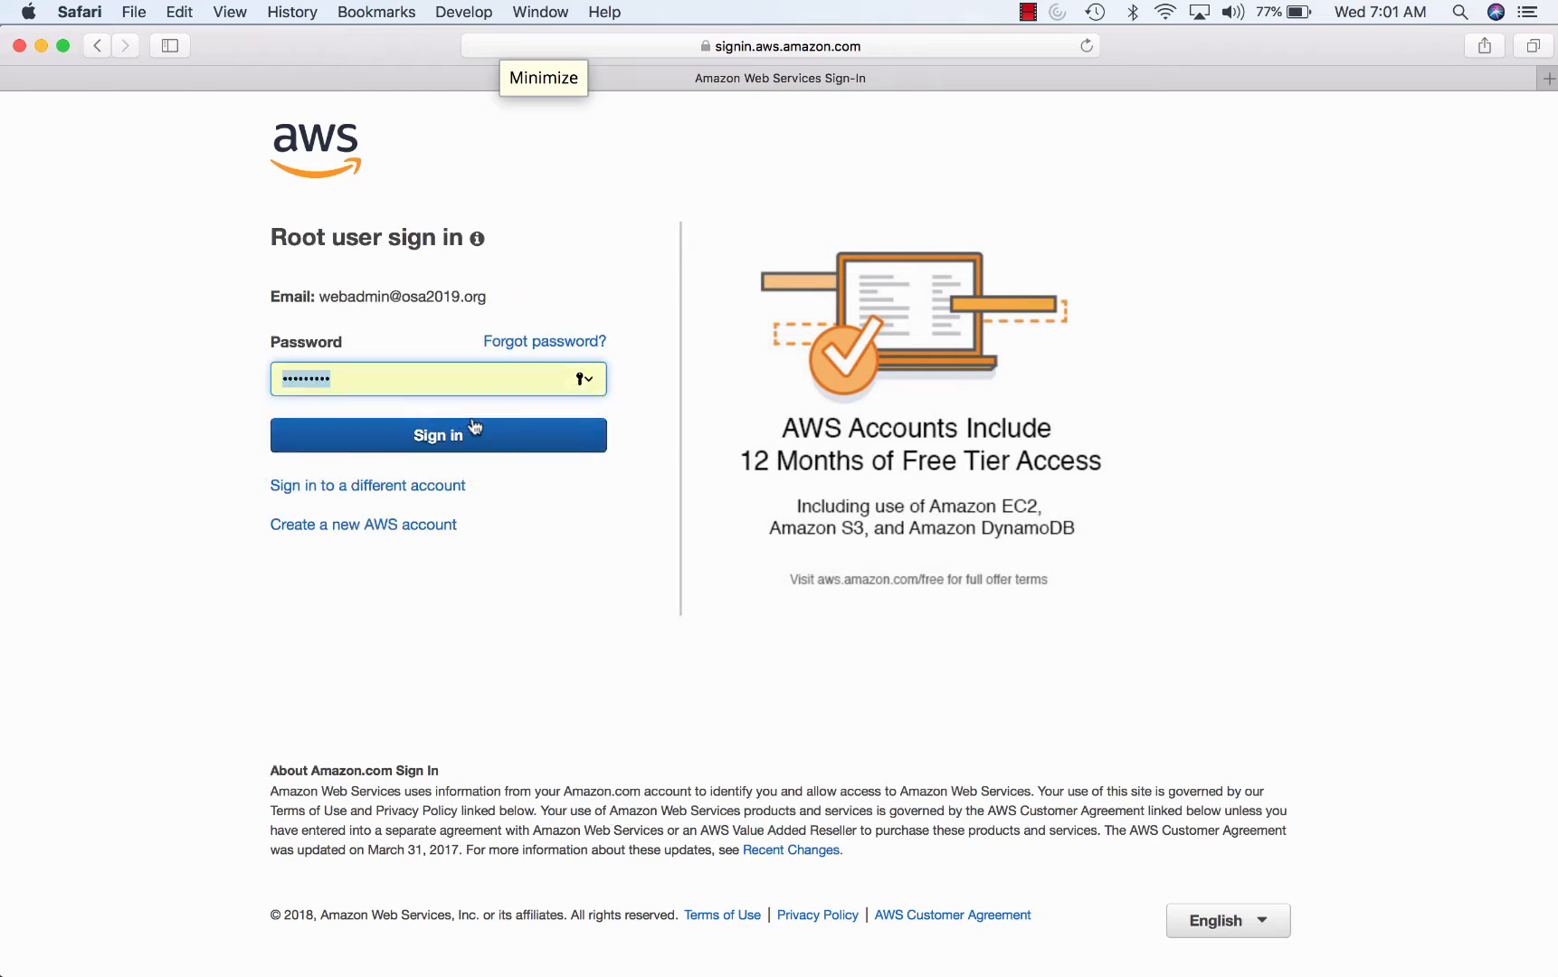
left_click(497, 431)
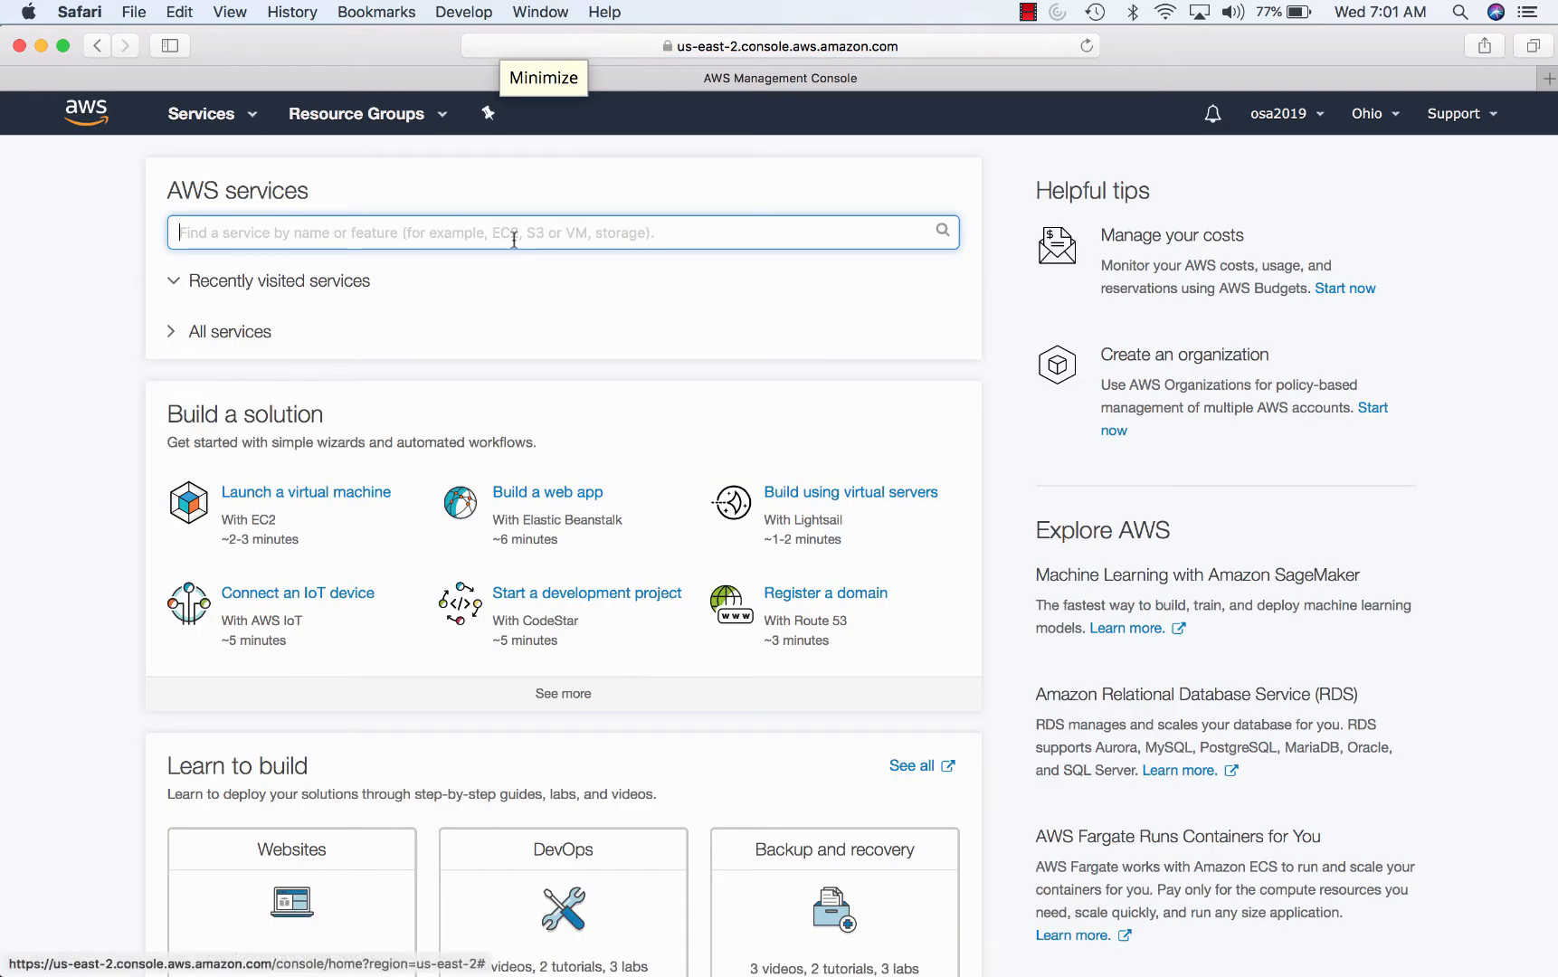
left_click(1284, 115)
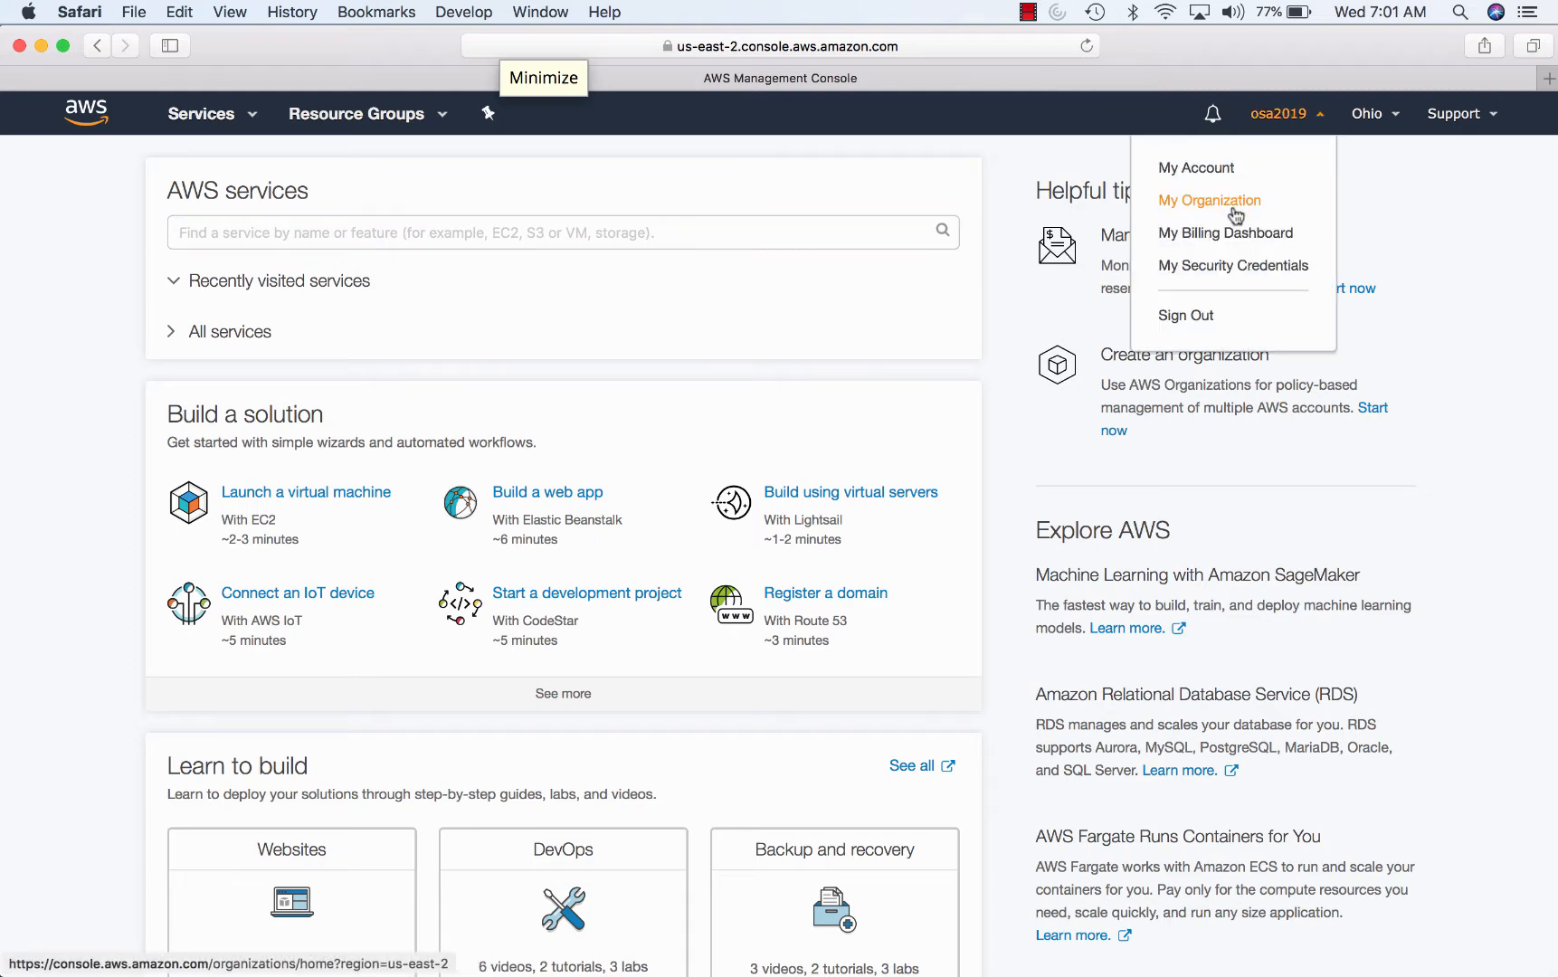
left_click(1221, 231)
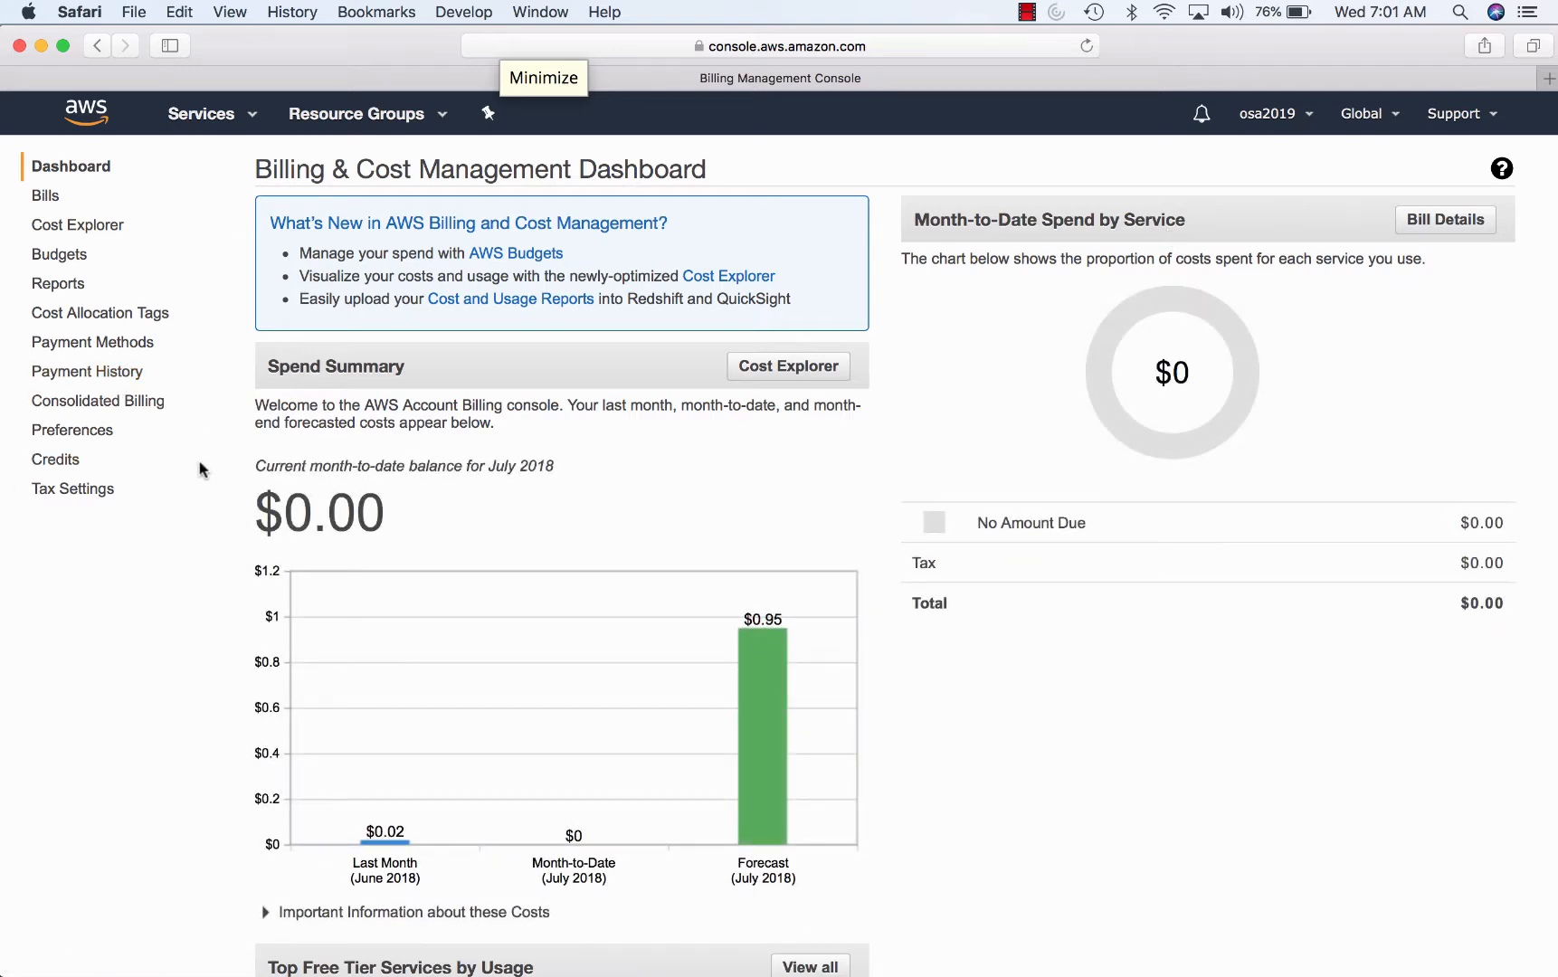
- Review the $2,000 promotional credit, then open the EC2 console for Ohio
left_click(78, 461)
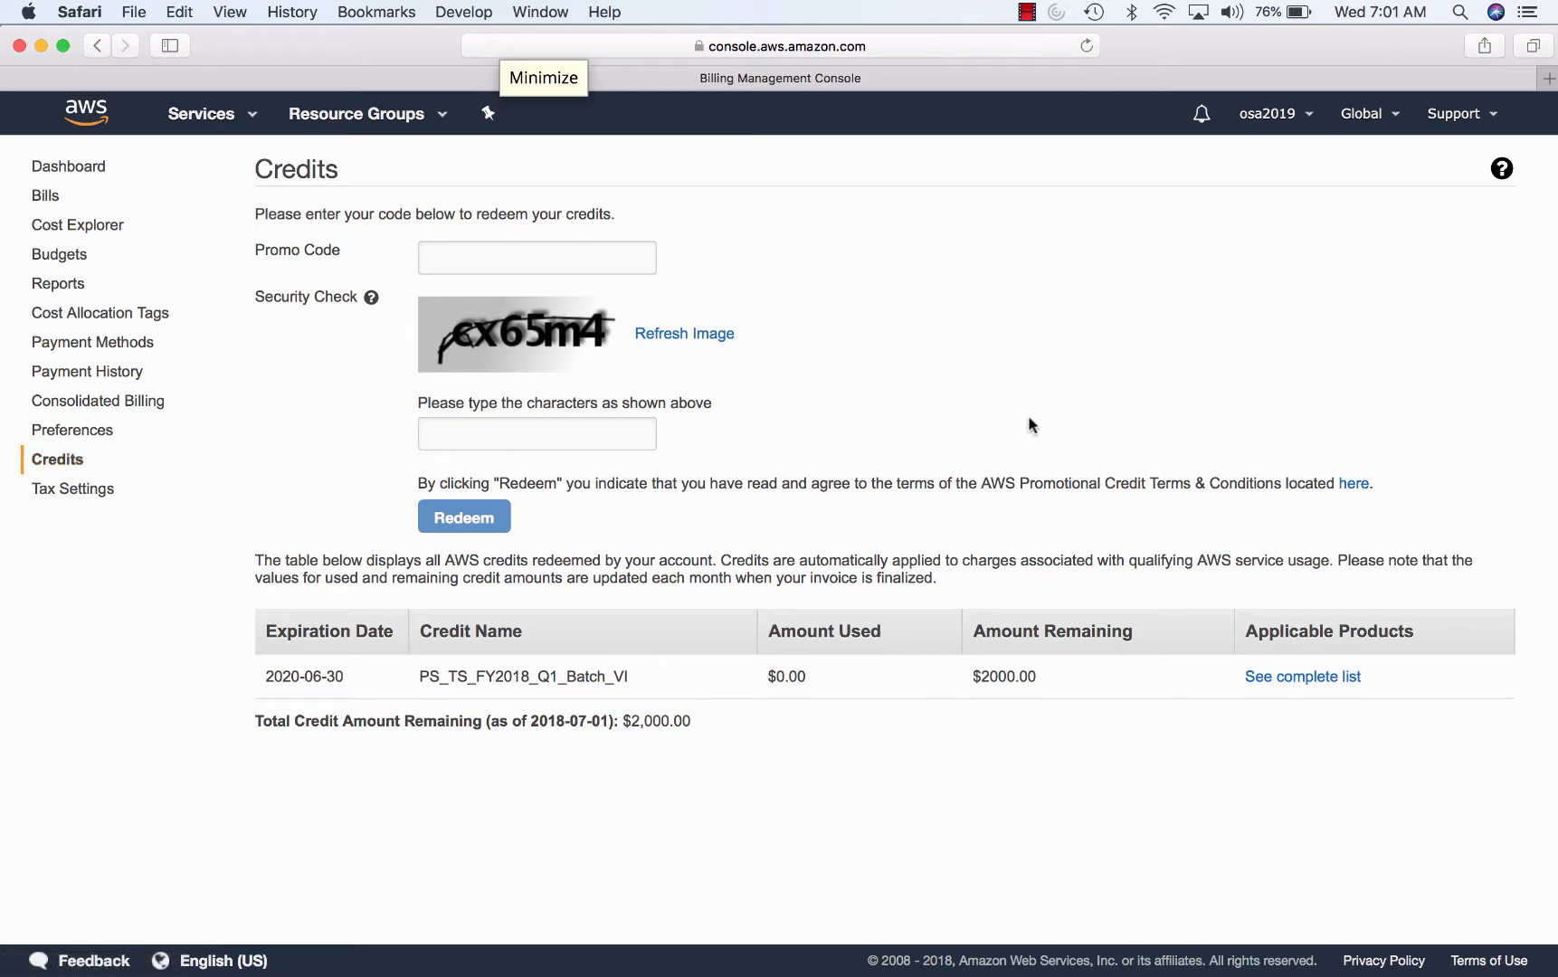
left_click(55, 165)
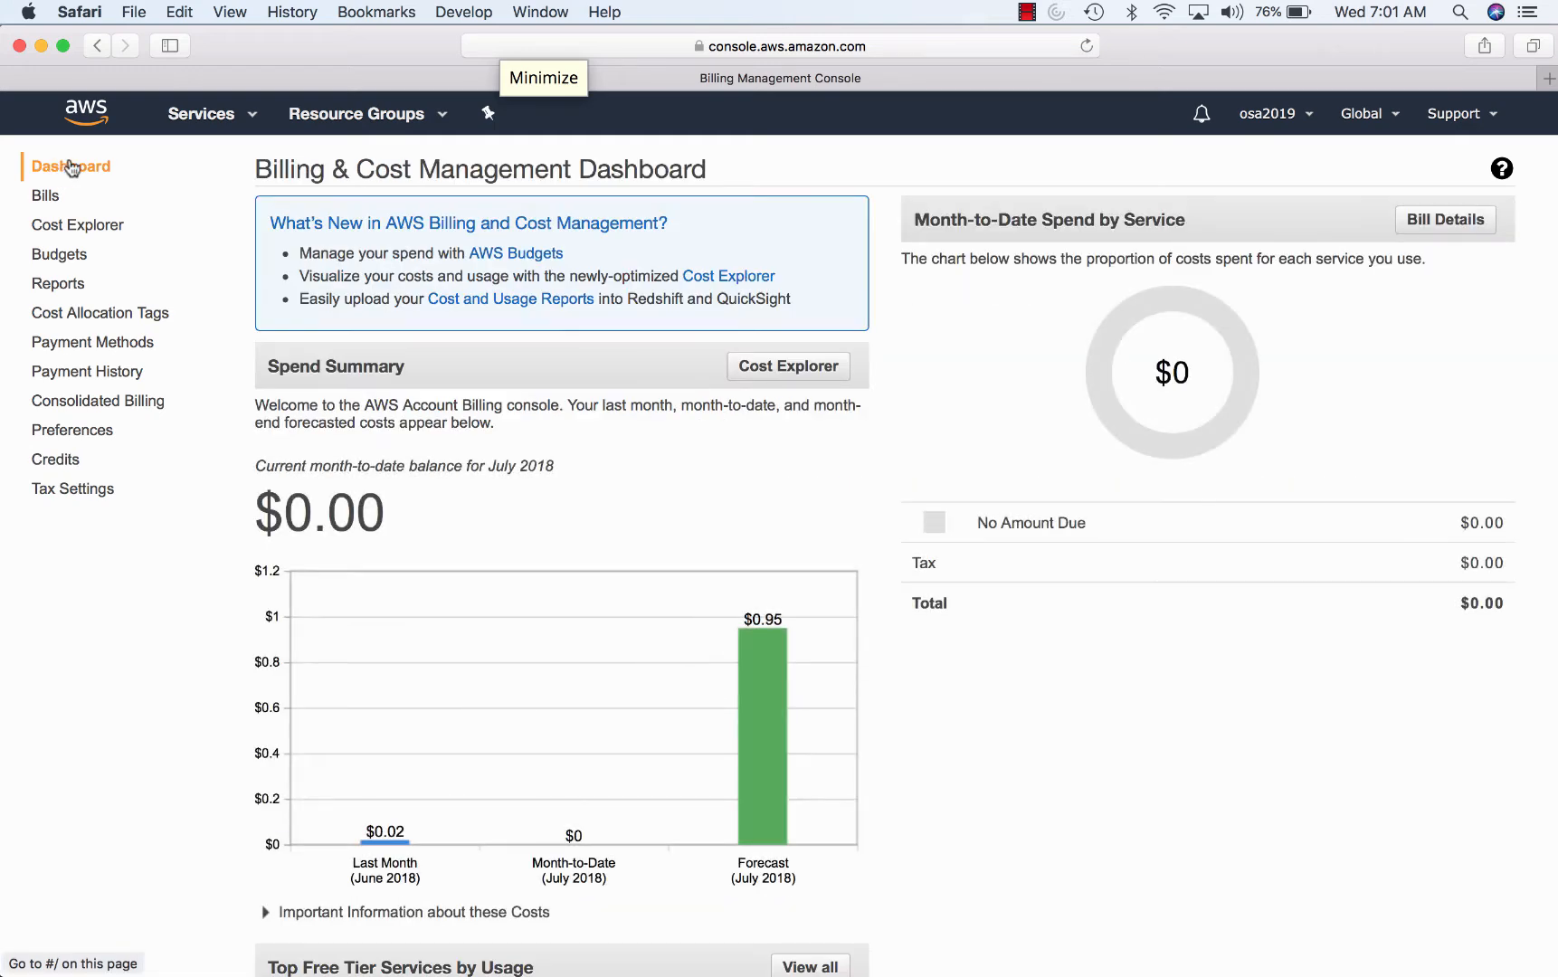
left_click(179, 116)
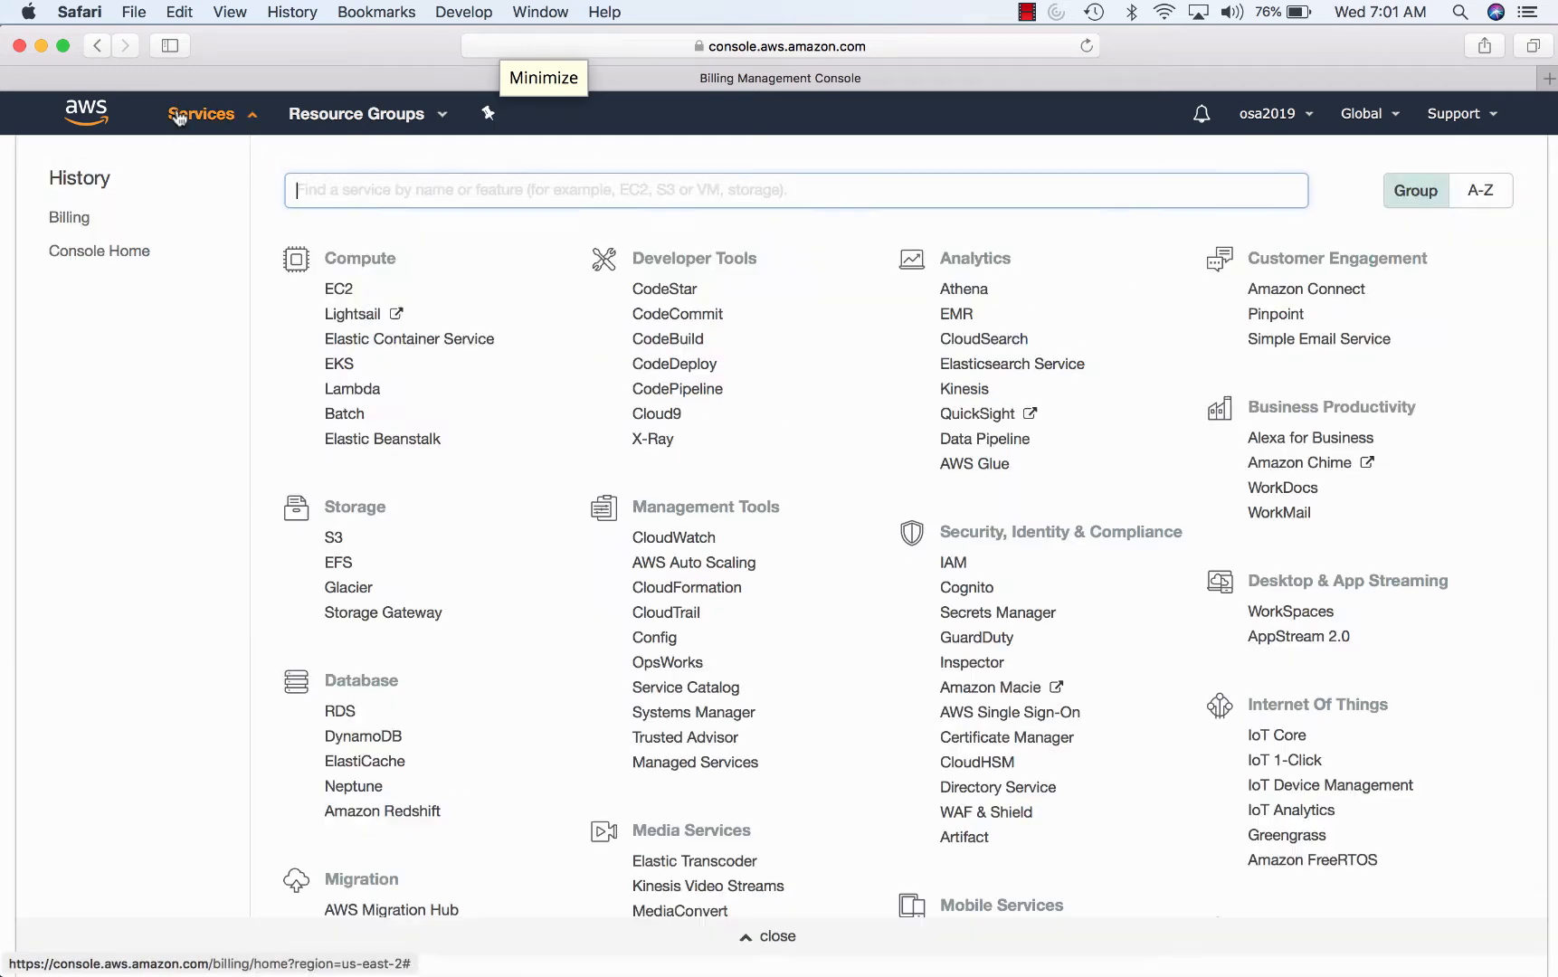
left_click(336, 291)
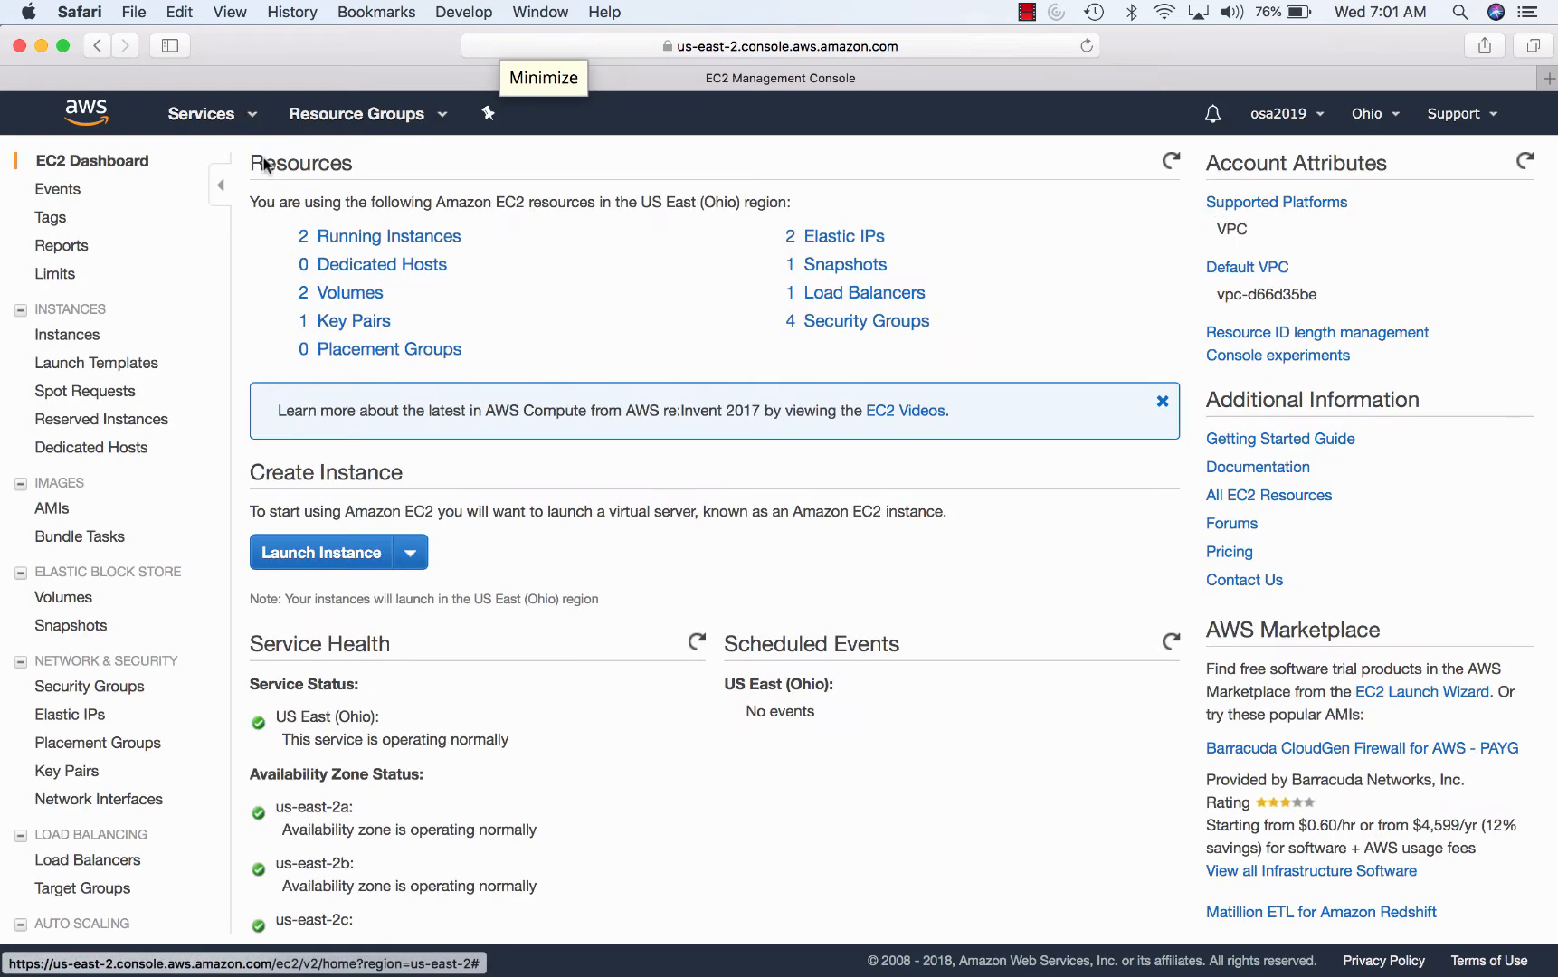
- Search the services list for 'route' to find Route 53
left_click(217, 115)
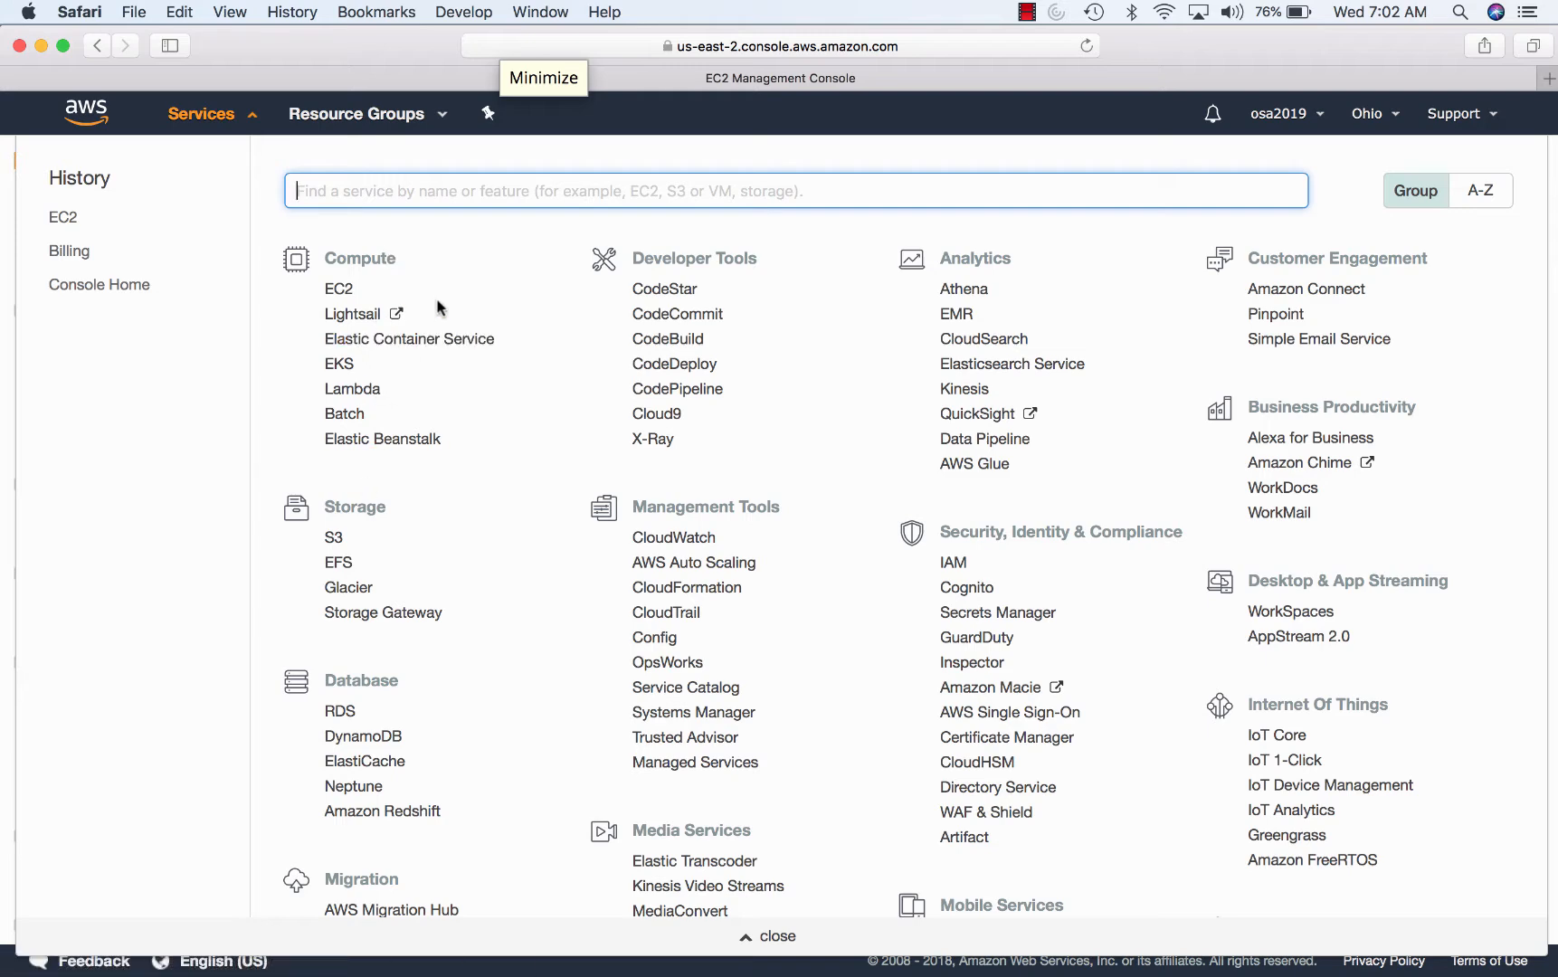
type("route53")
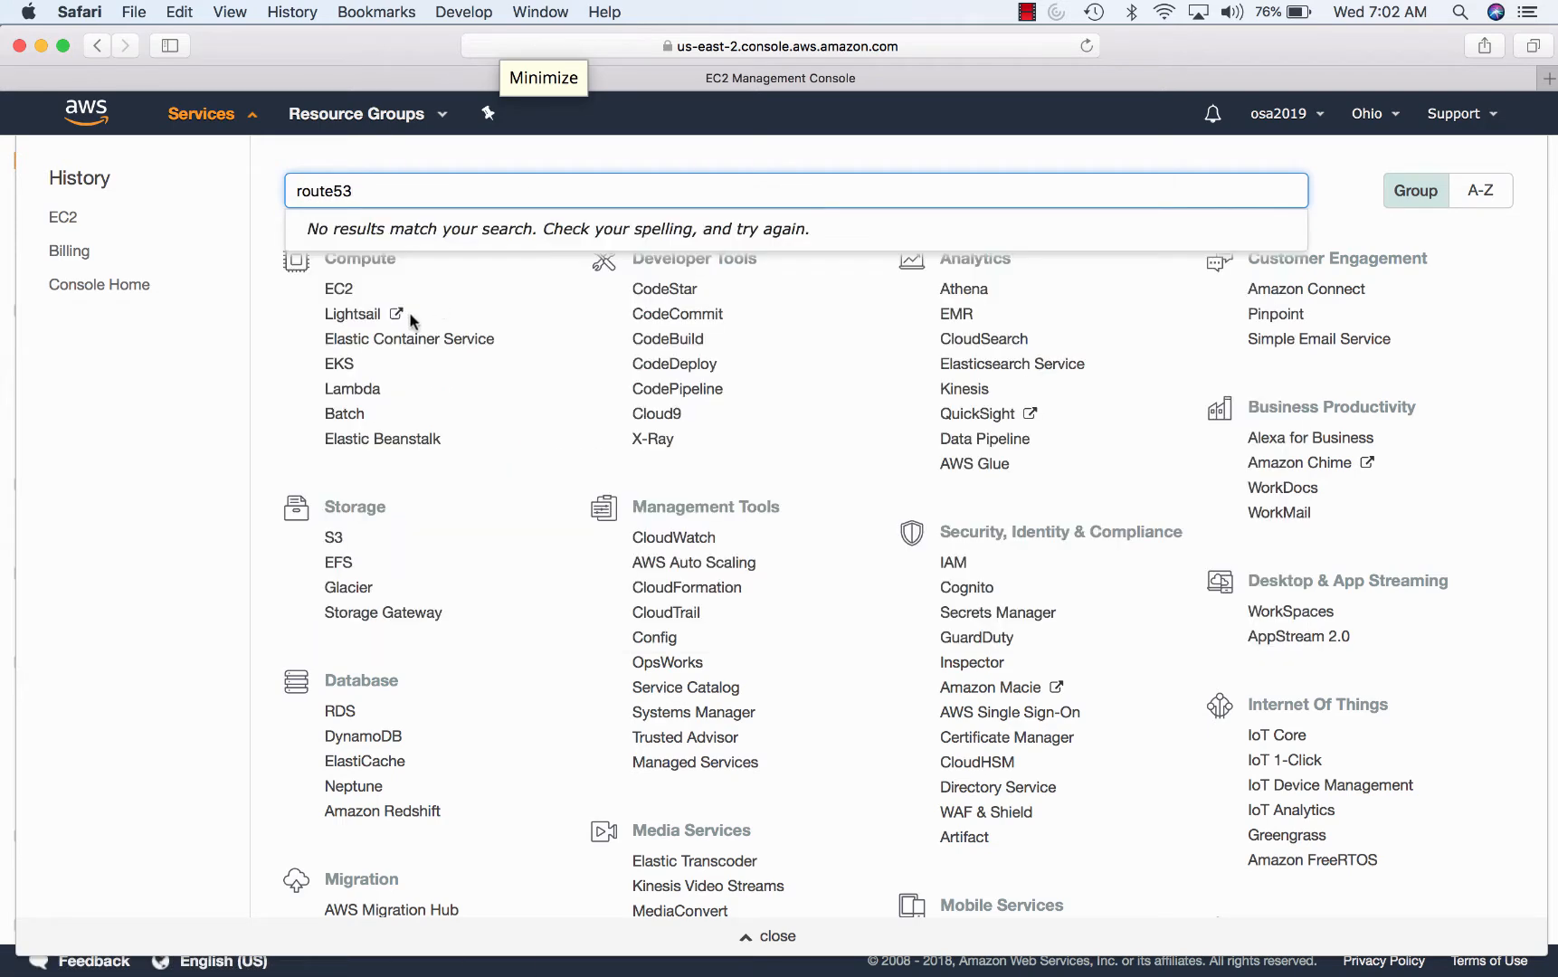
key("BackSpace")
key("BackSpace")
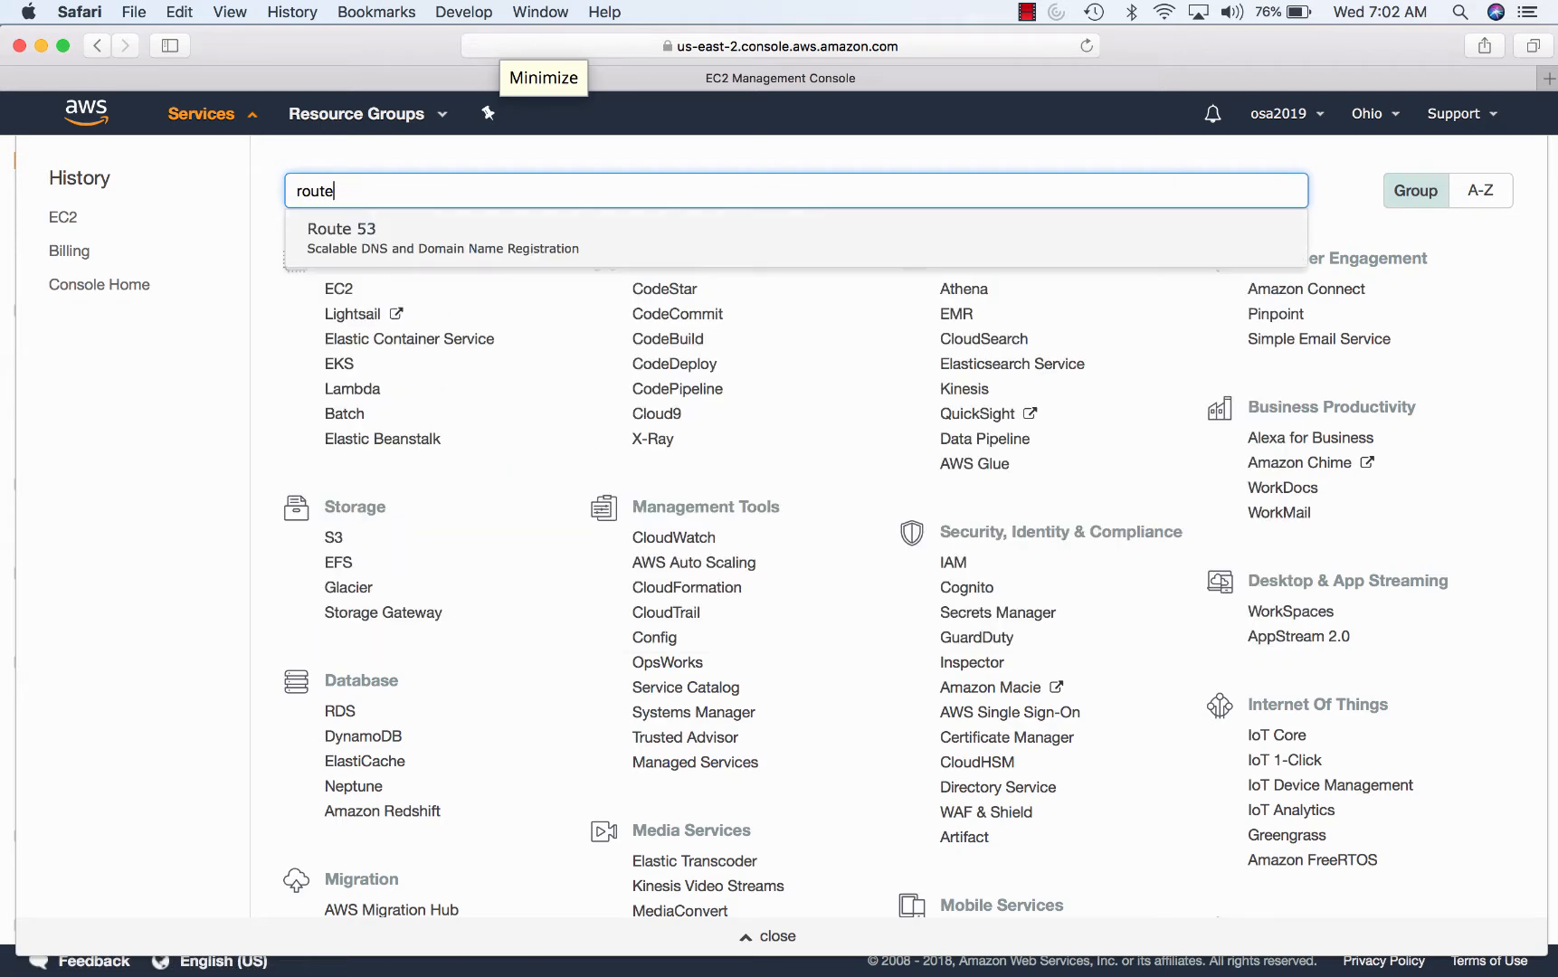
- Open the osa2019.org hosted zone in Route 53 and bring up its A alias record for editing
left_click(390, 246)
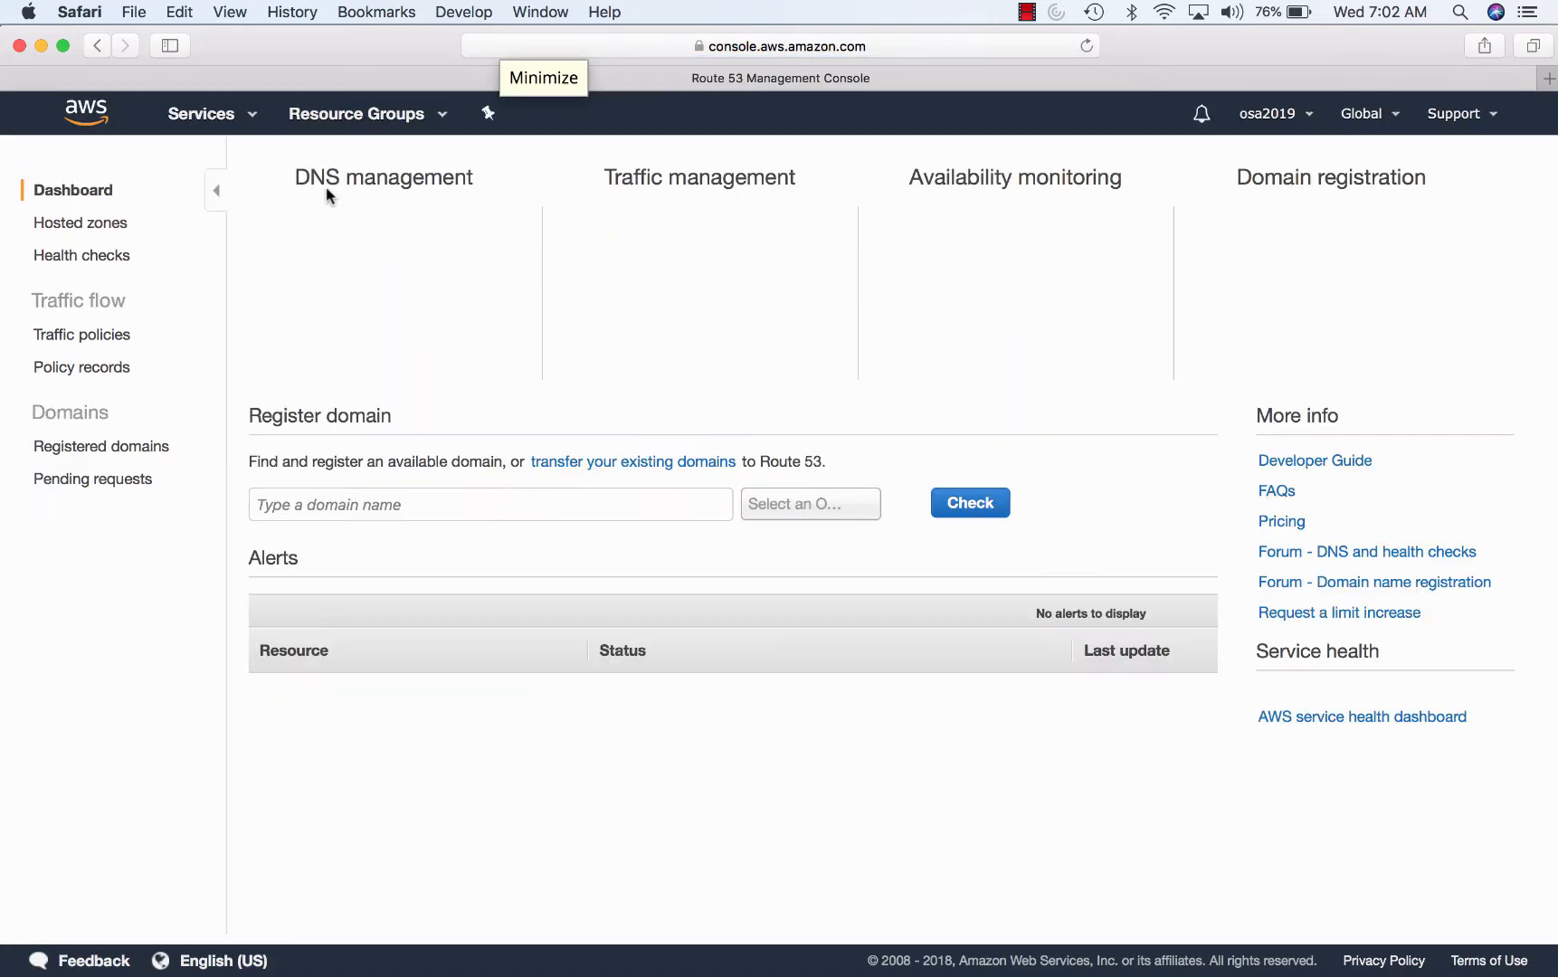
left_click(367, 302)
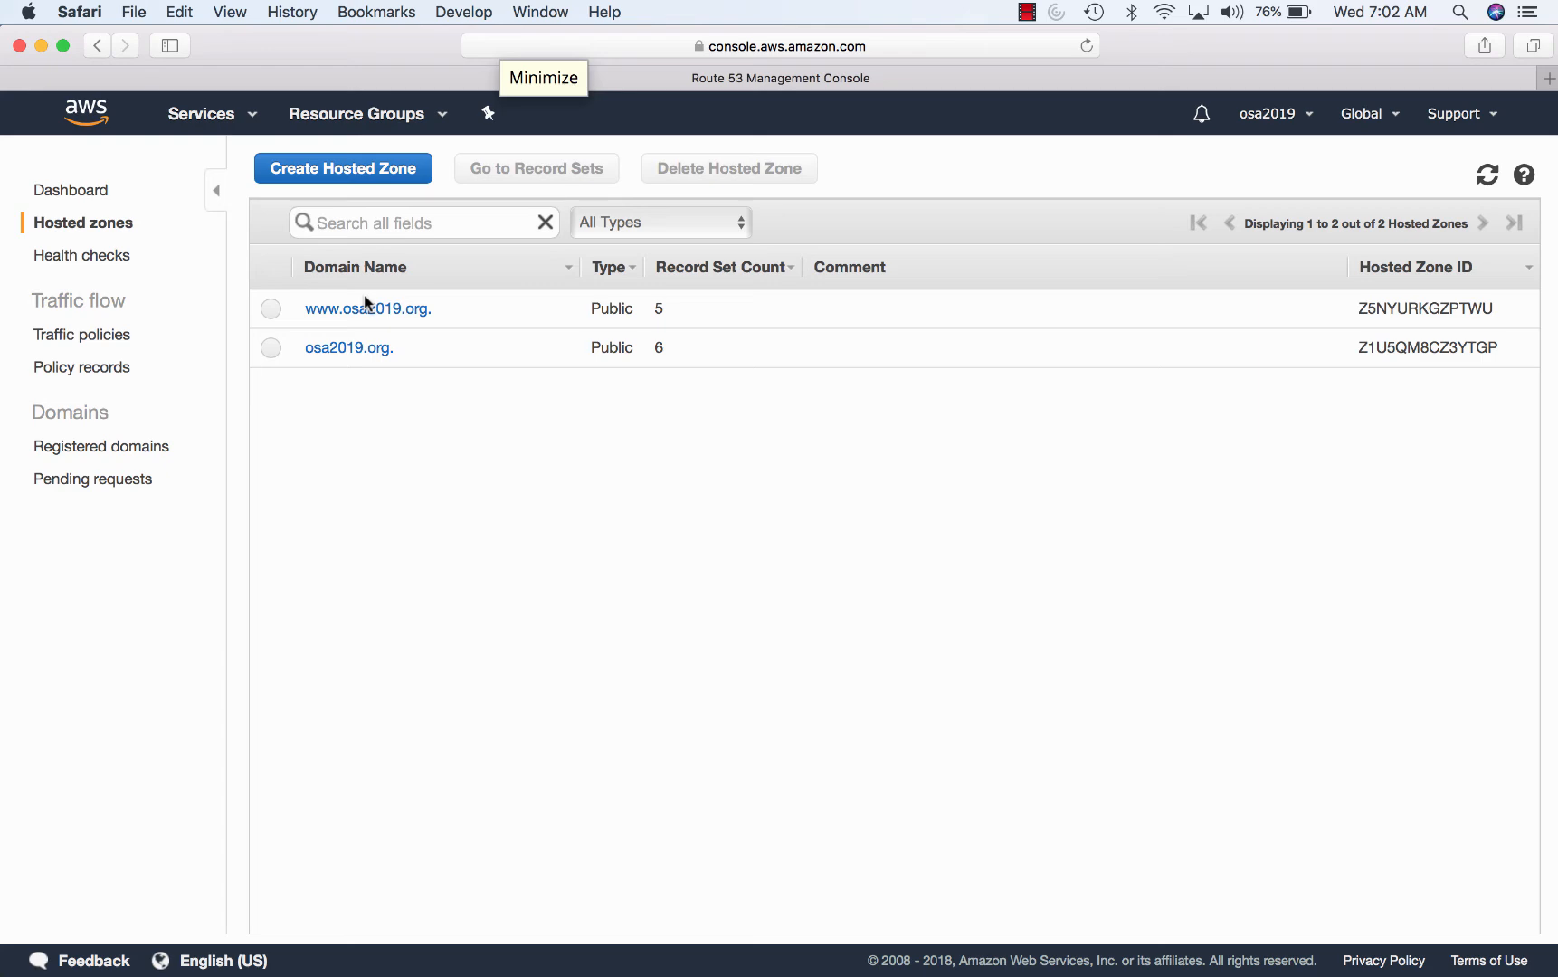
left_click(351, 350)
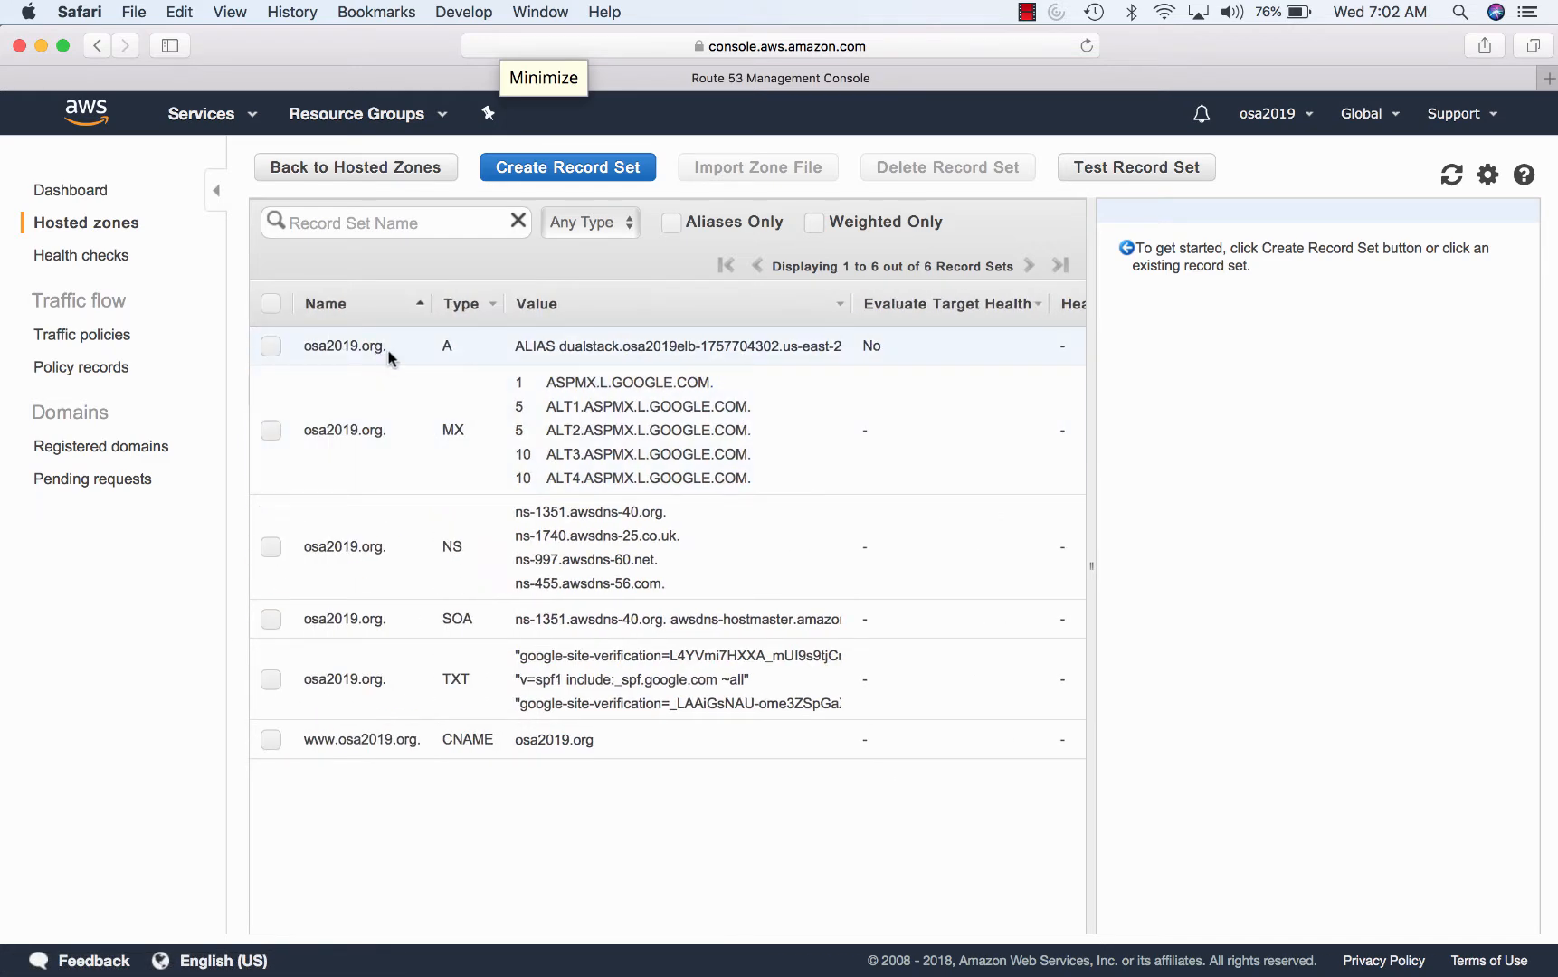
left_click(633, 345)
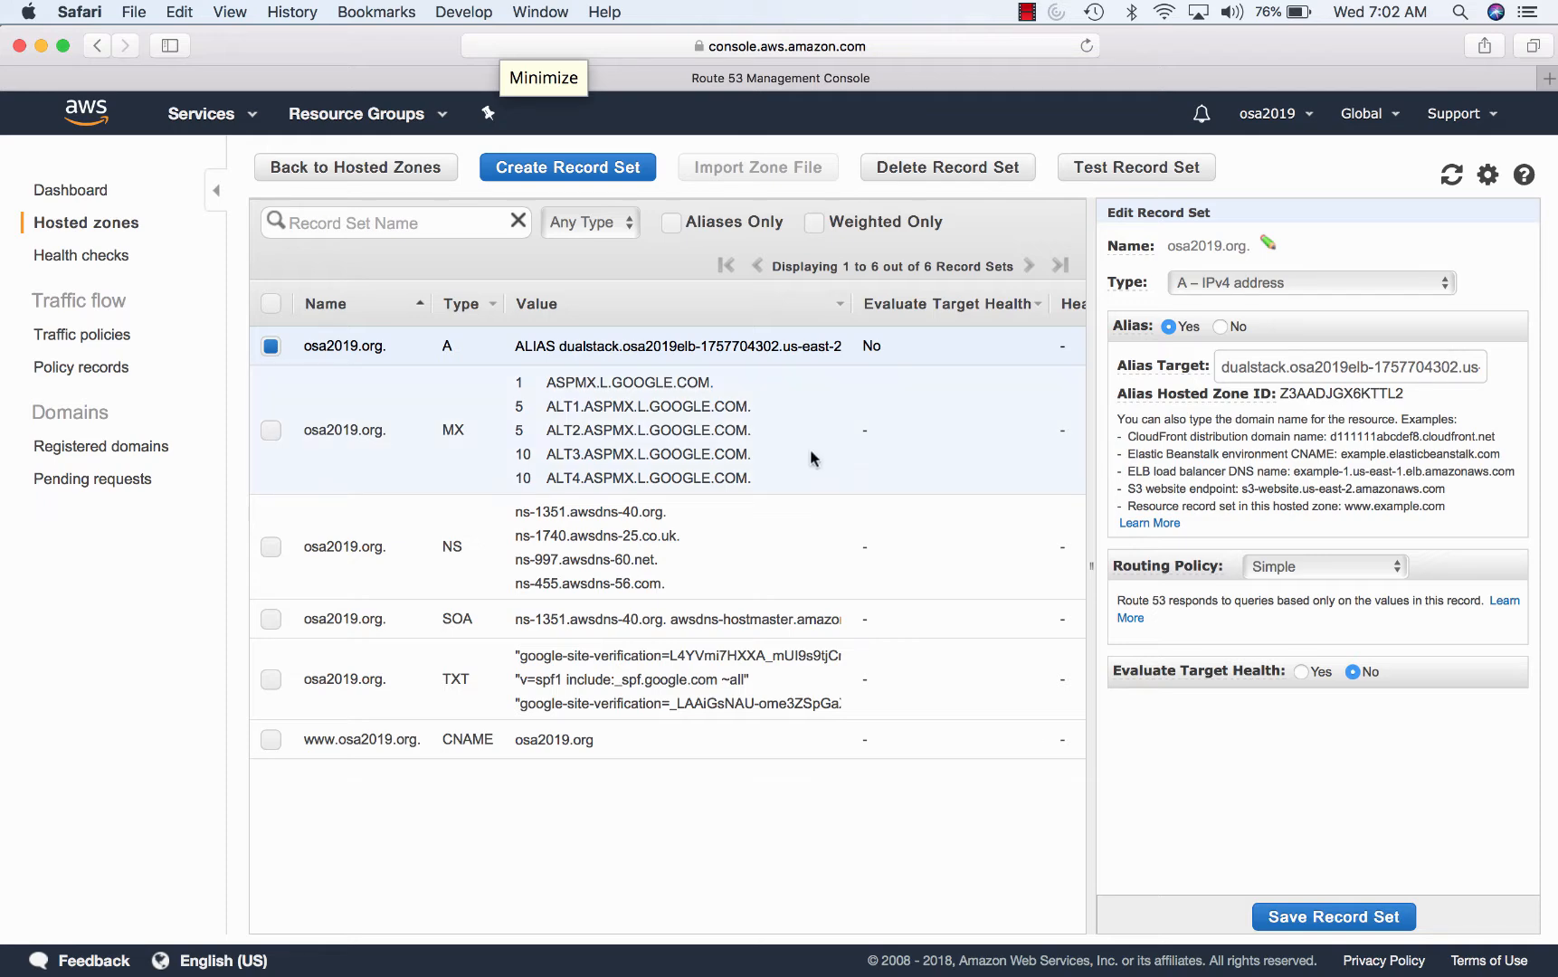
- Inspect the osa2019.org MX, NS, SOA, TXT and www CNAME records
left_click(597, 421)
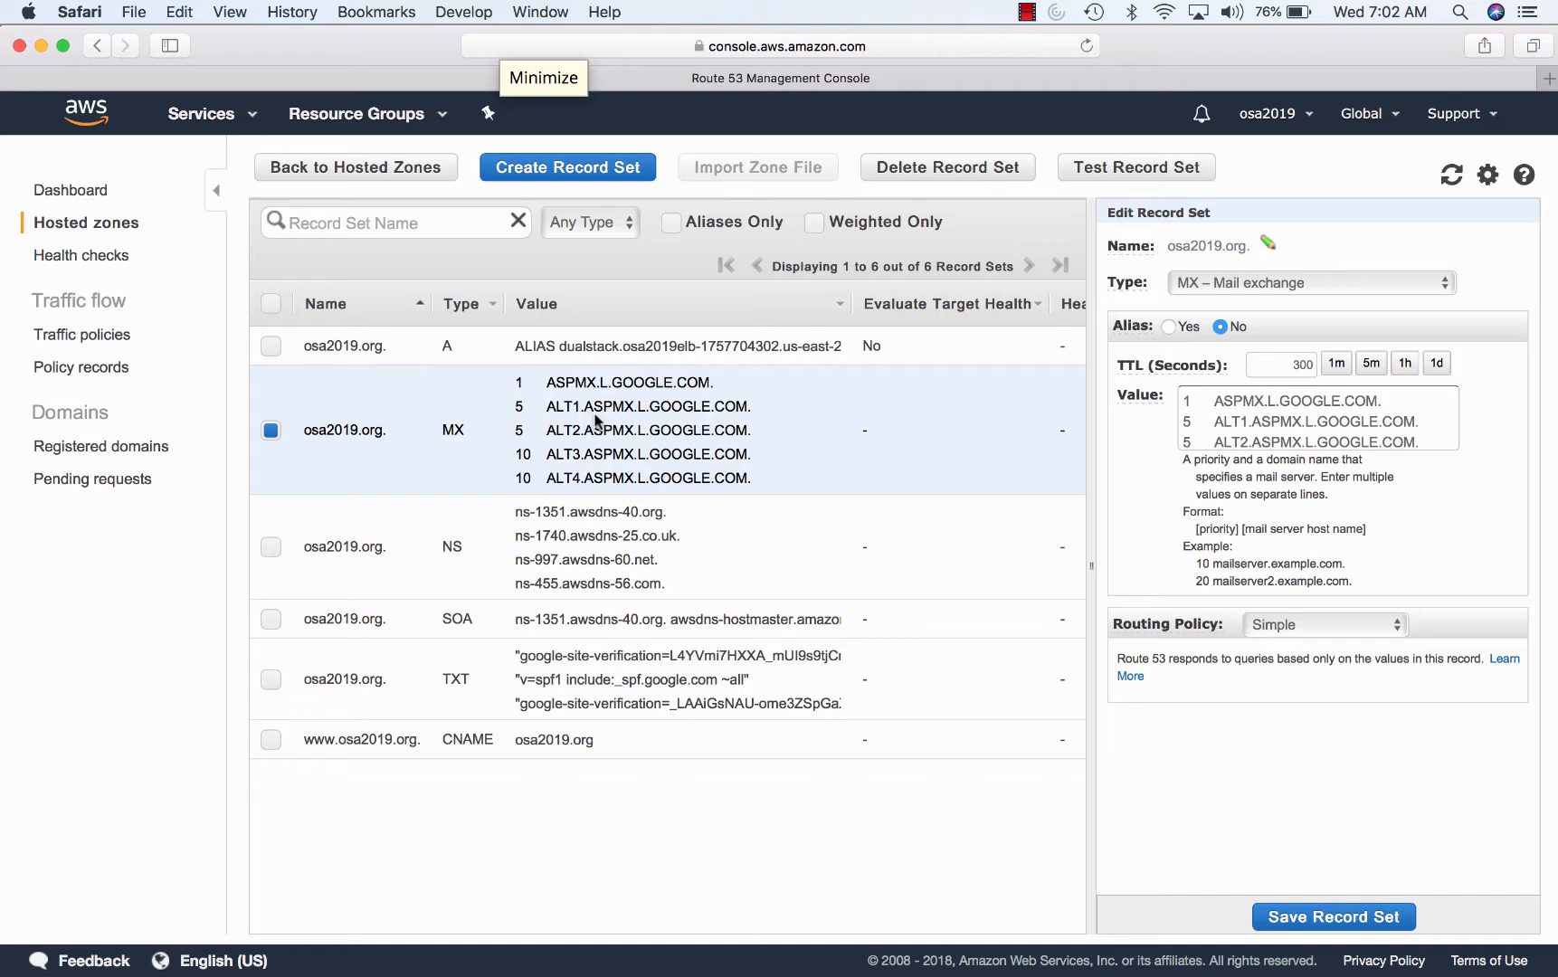
left_click(602, 555)
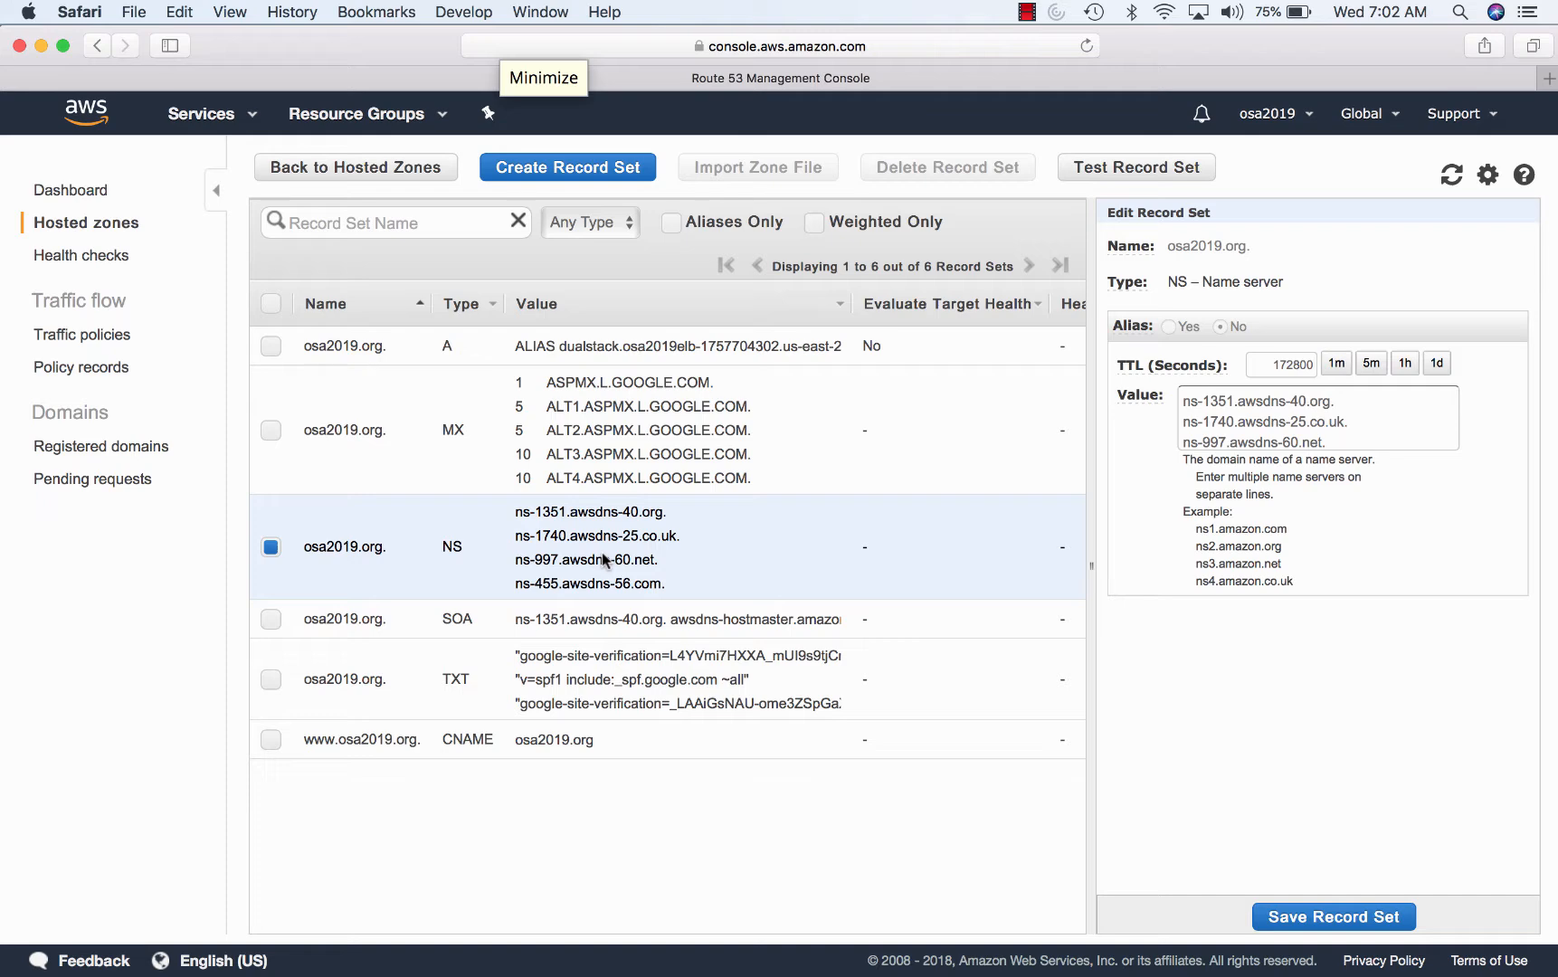
left_click(602, 621)
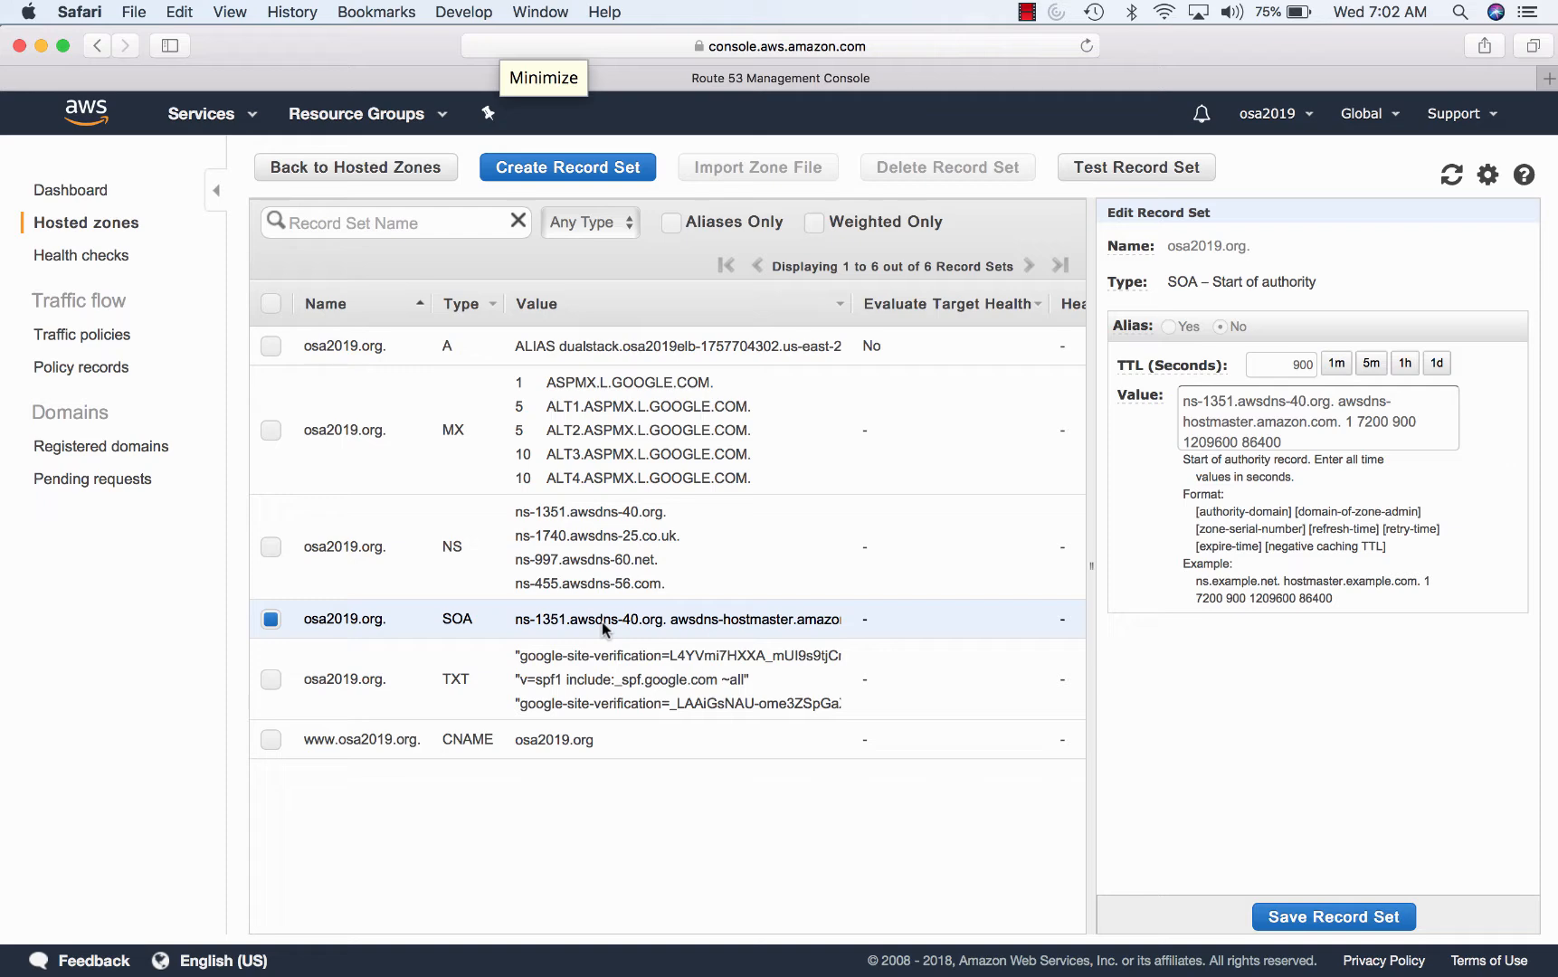
left_click(589, 664)
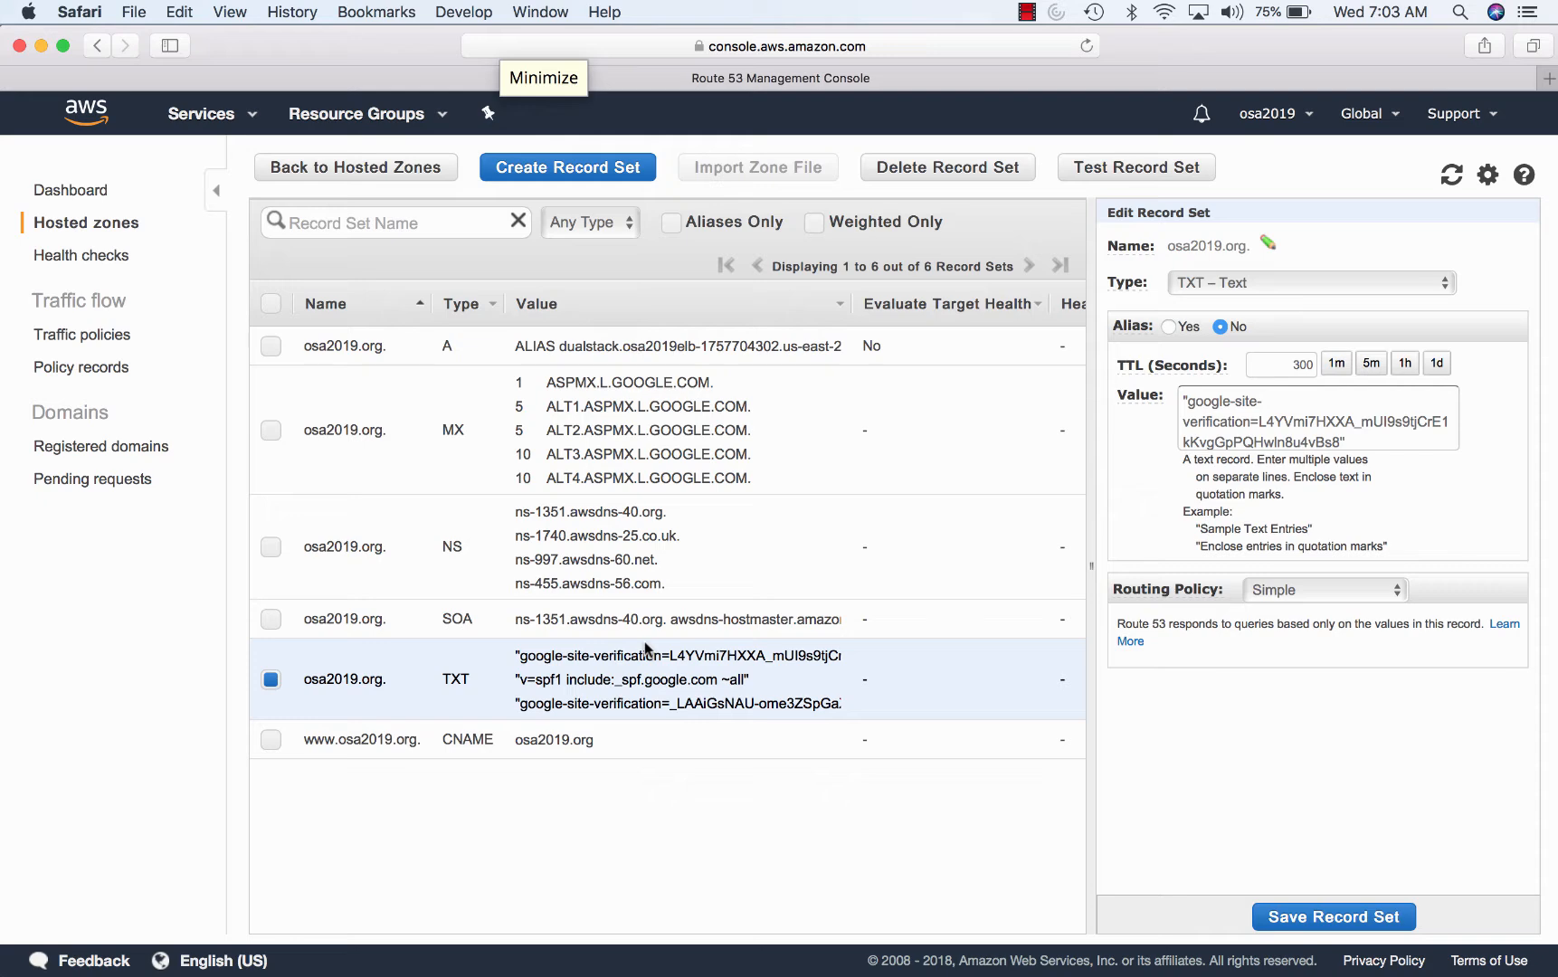
left_click(585, 741)
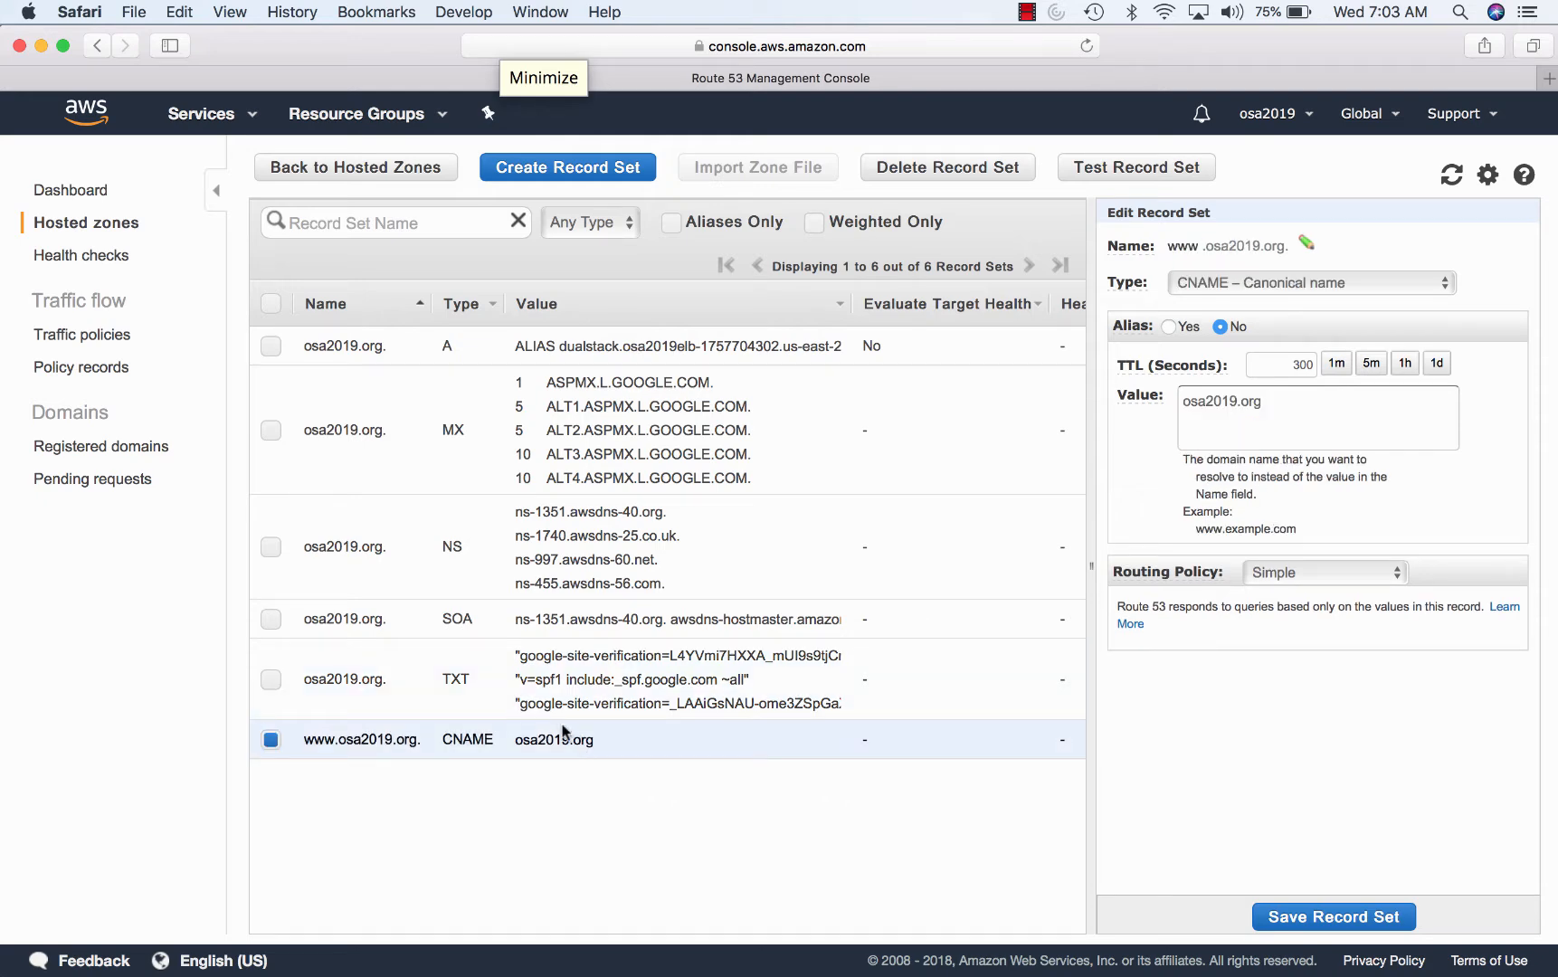
left_click(308, 172)
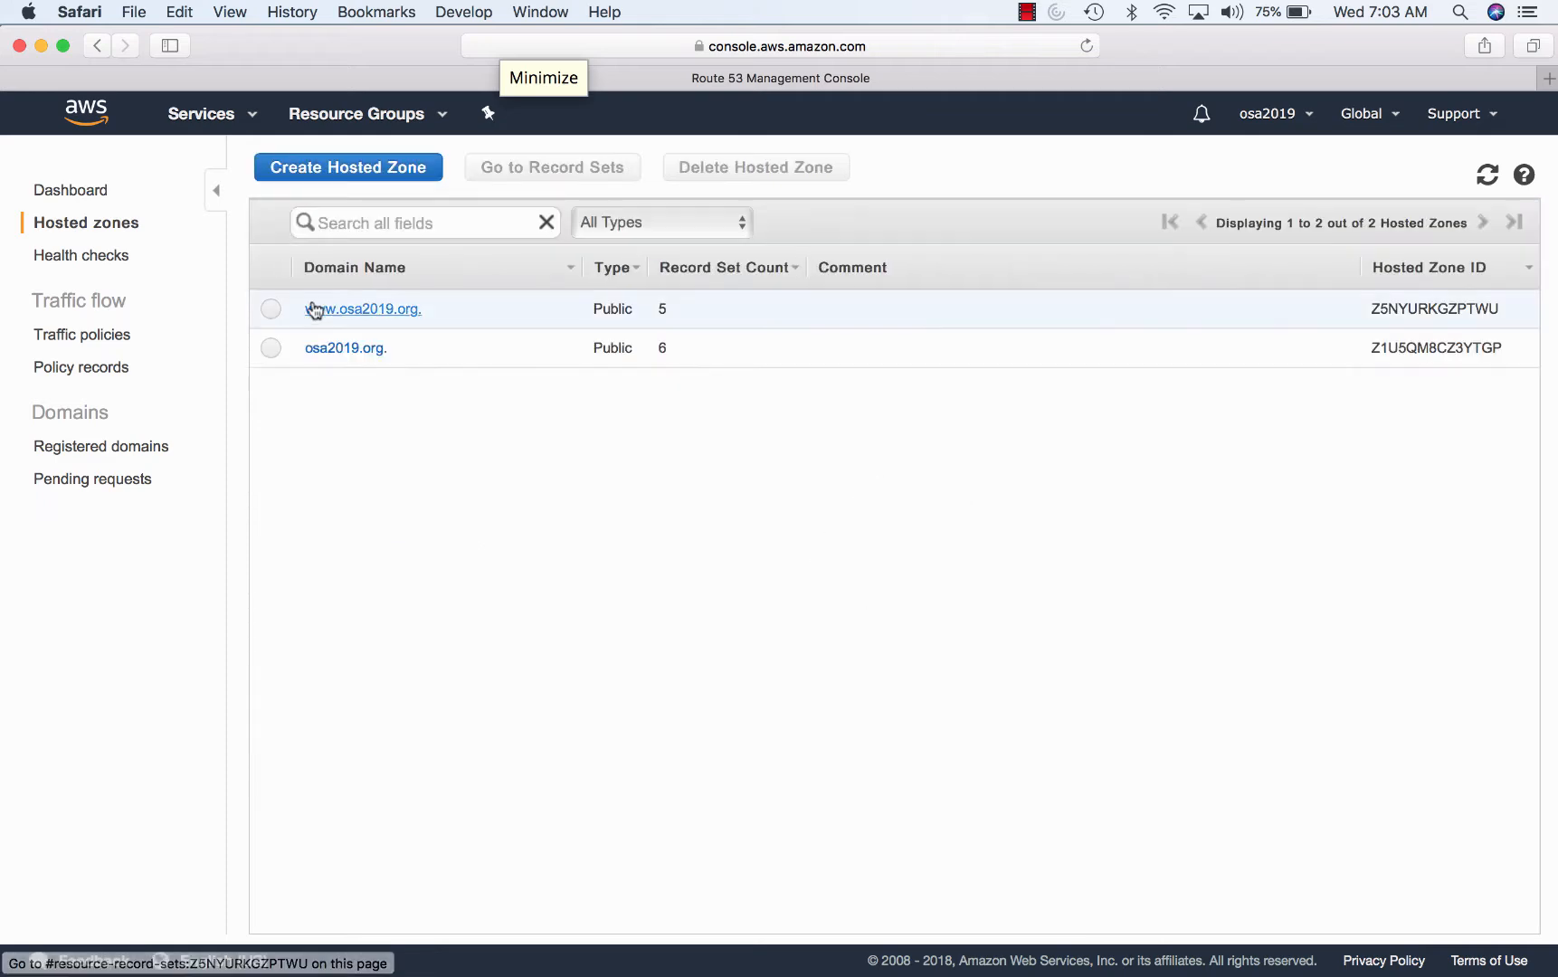
left_click(314, 309)
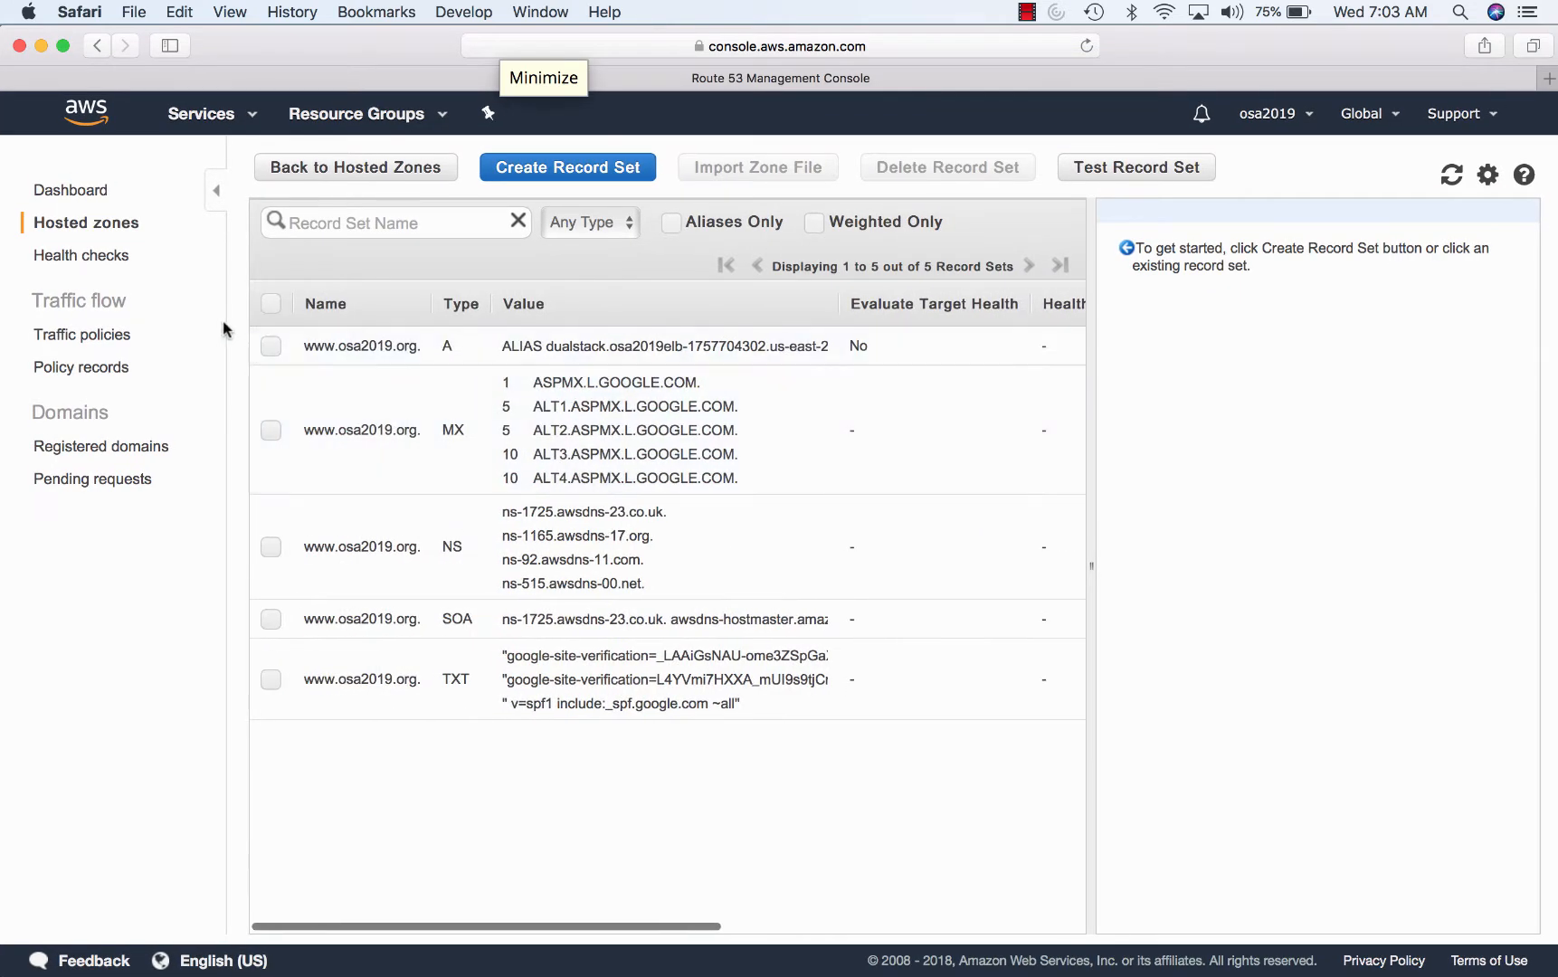
left_click(97, 193)
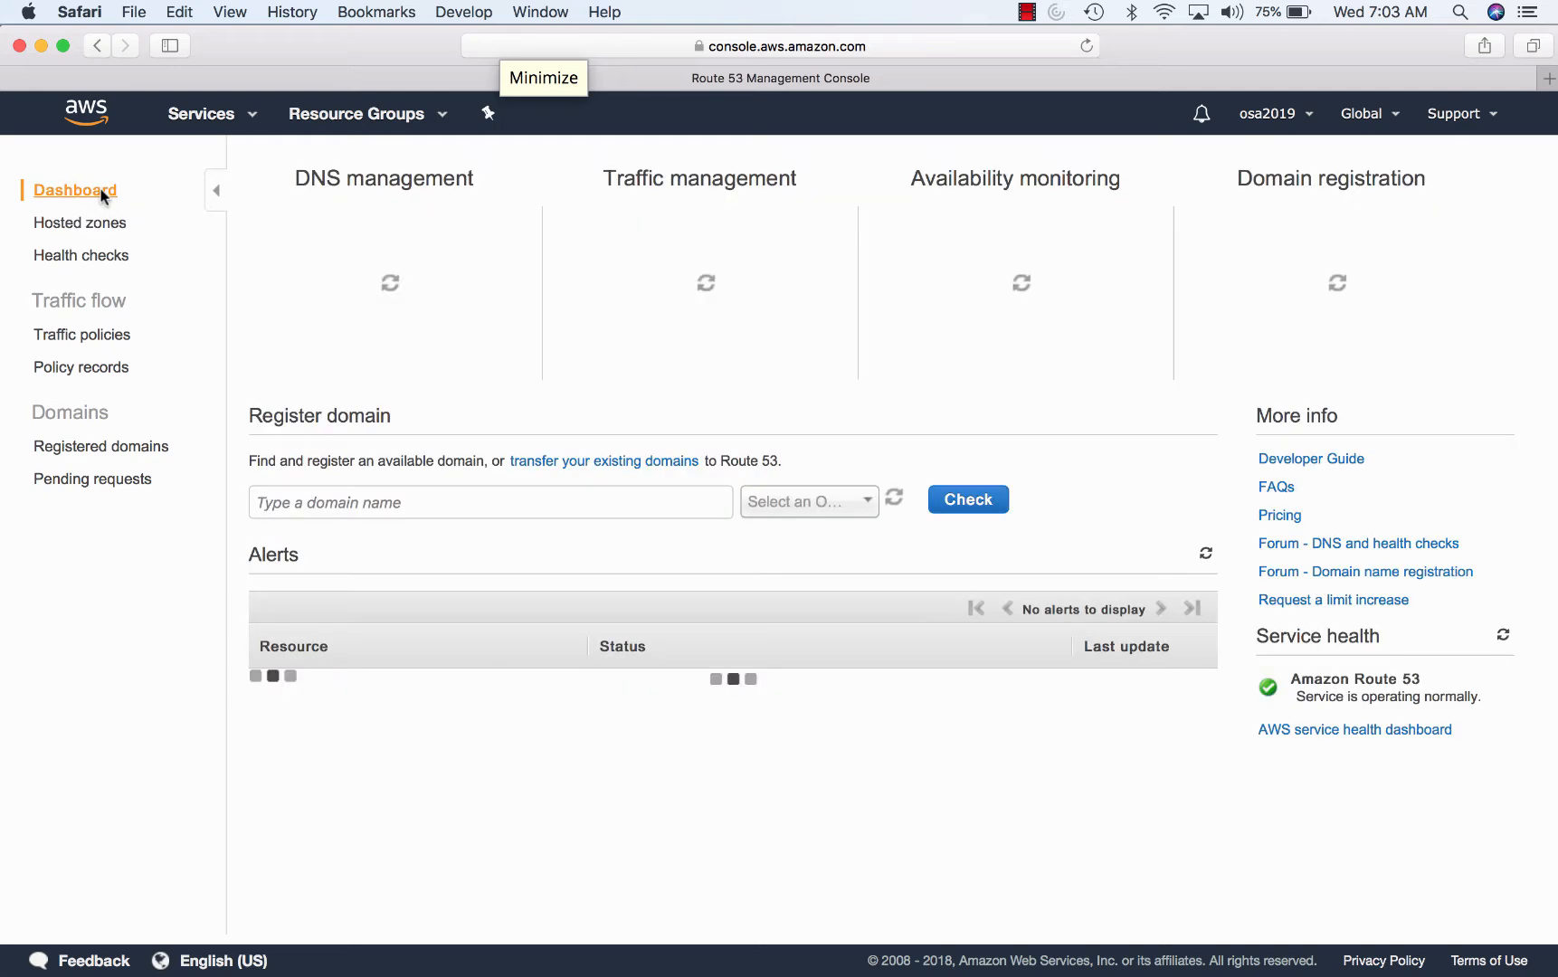
- Open EC2 and review the list of running instances
left_click(186, 115)
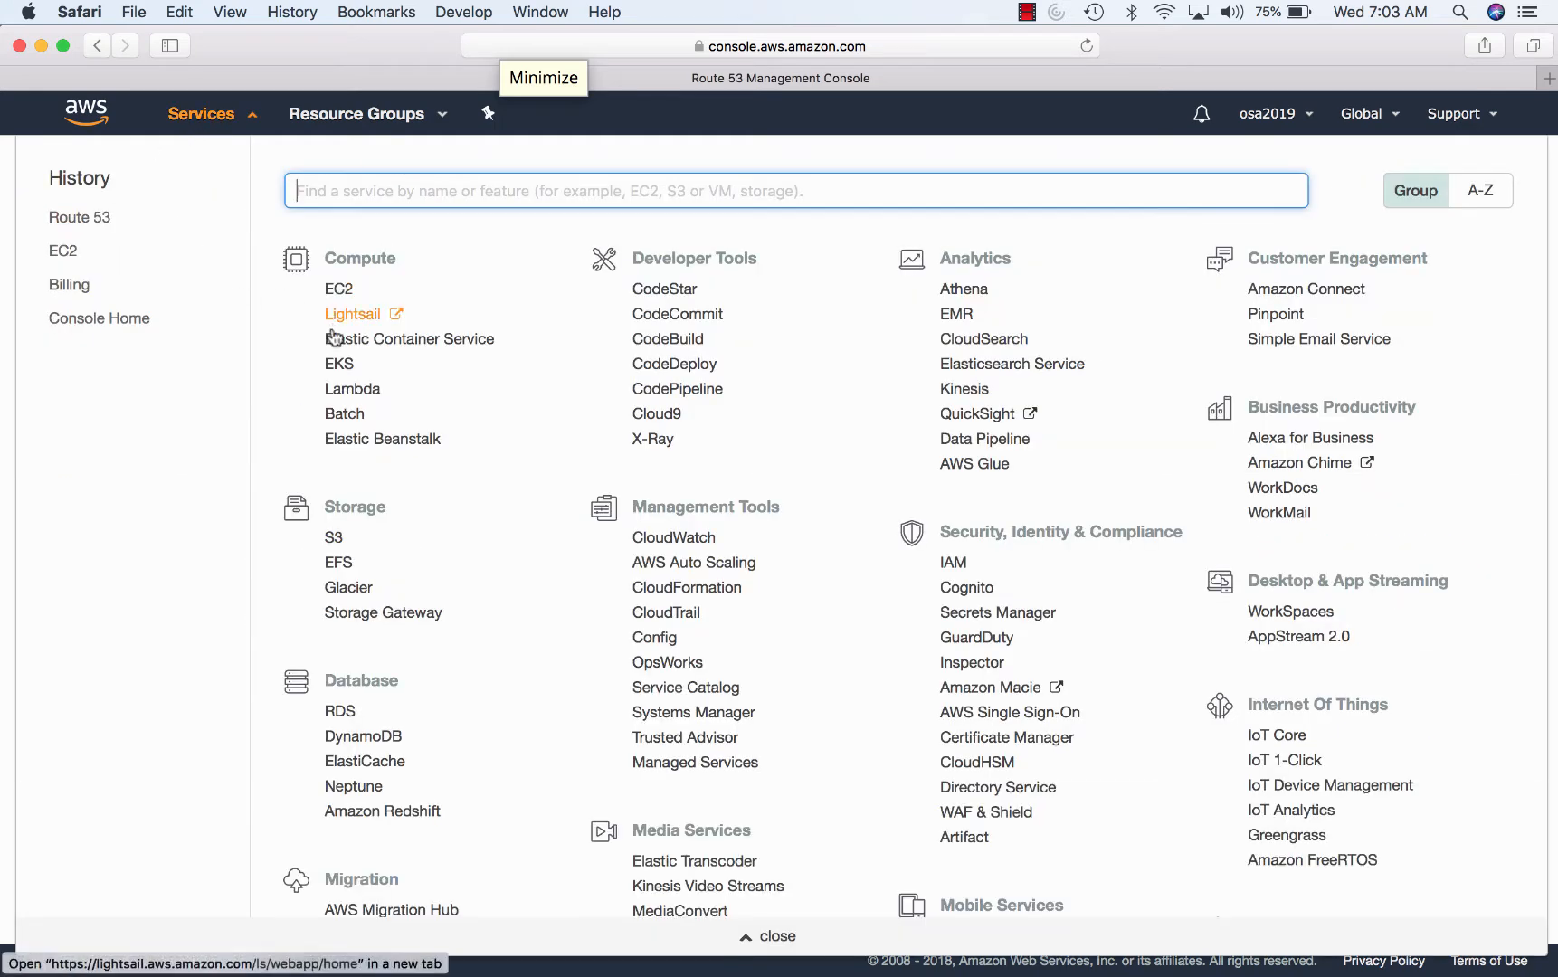
left_click(331, 290)
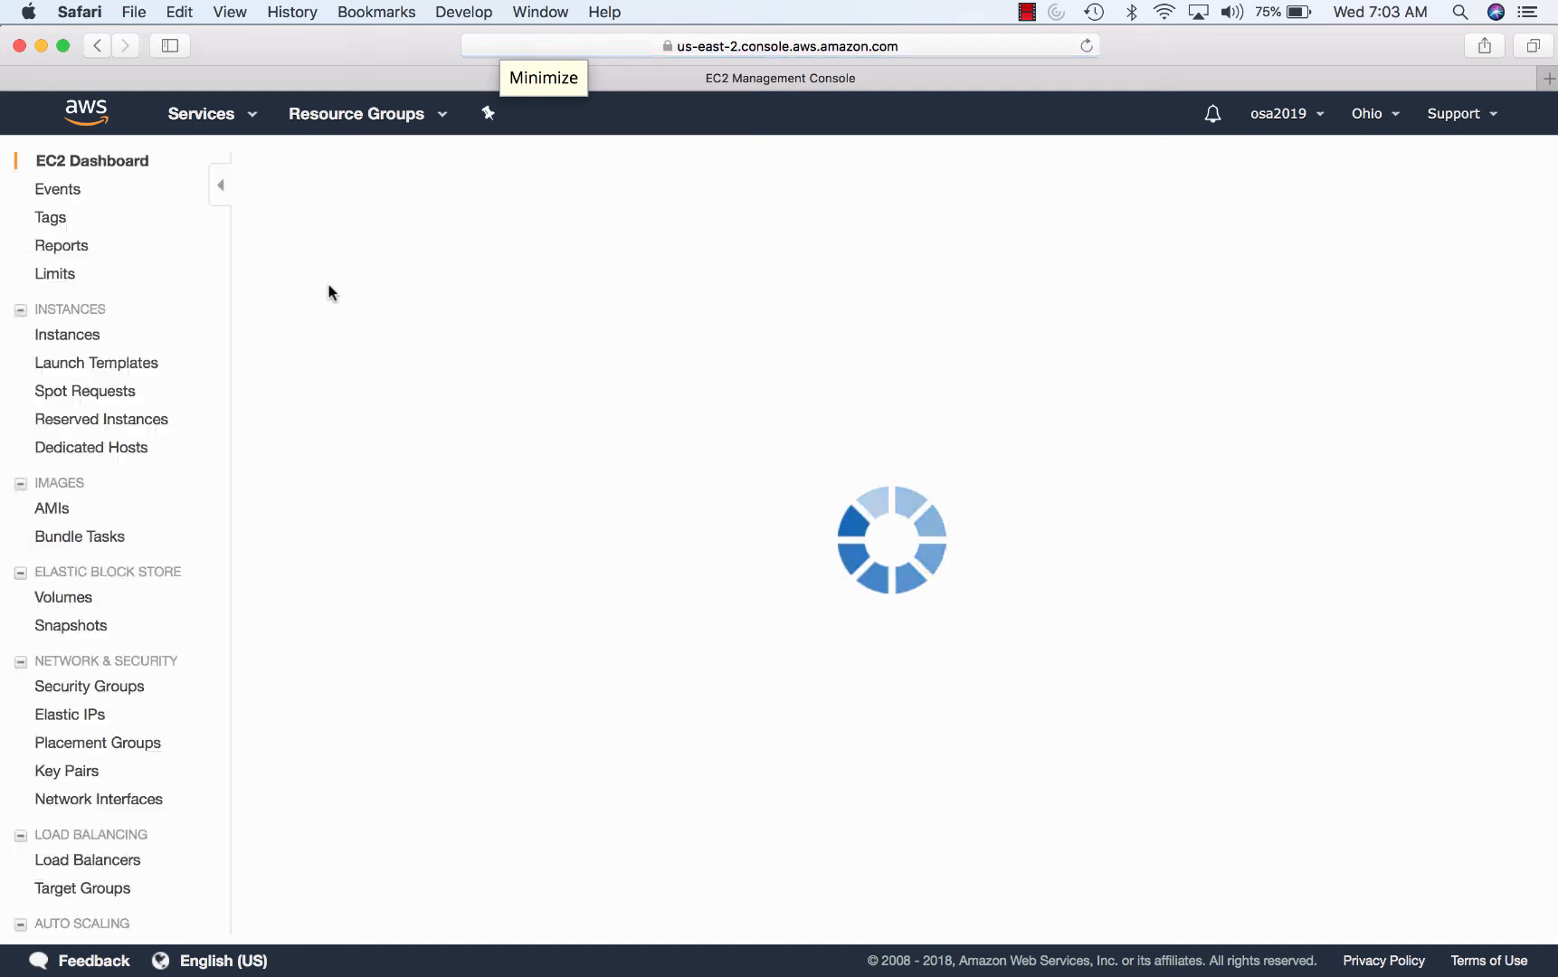
left_click(373, 243)
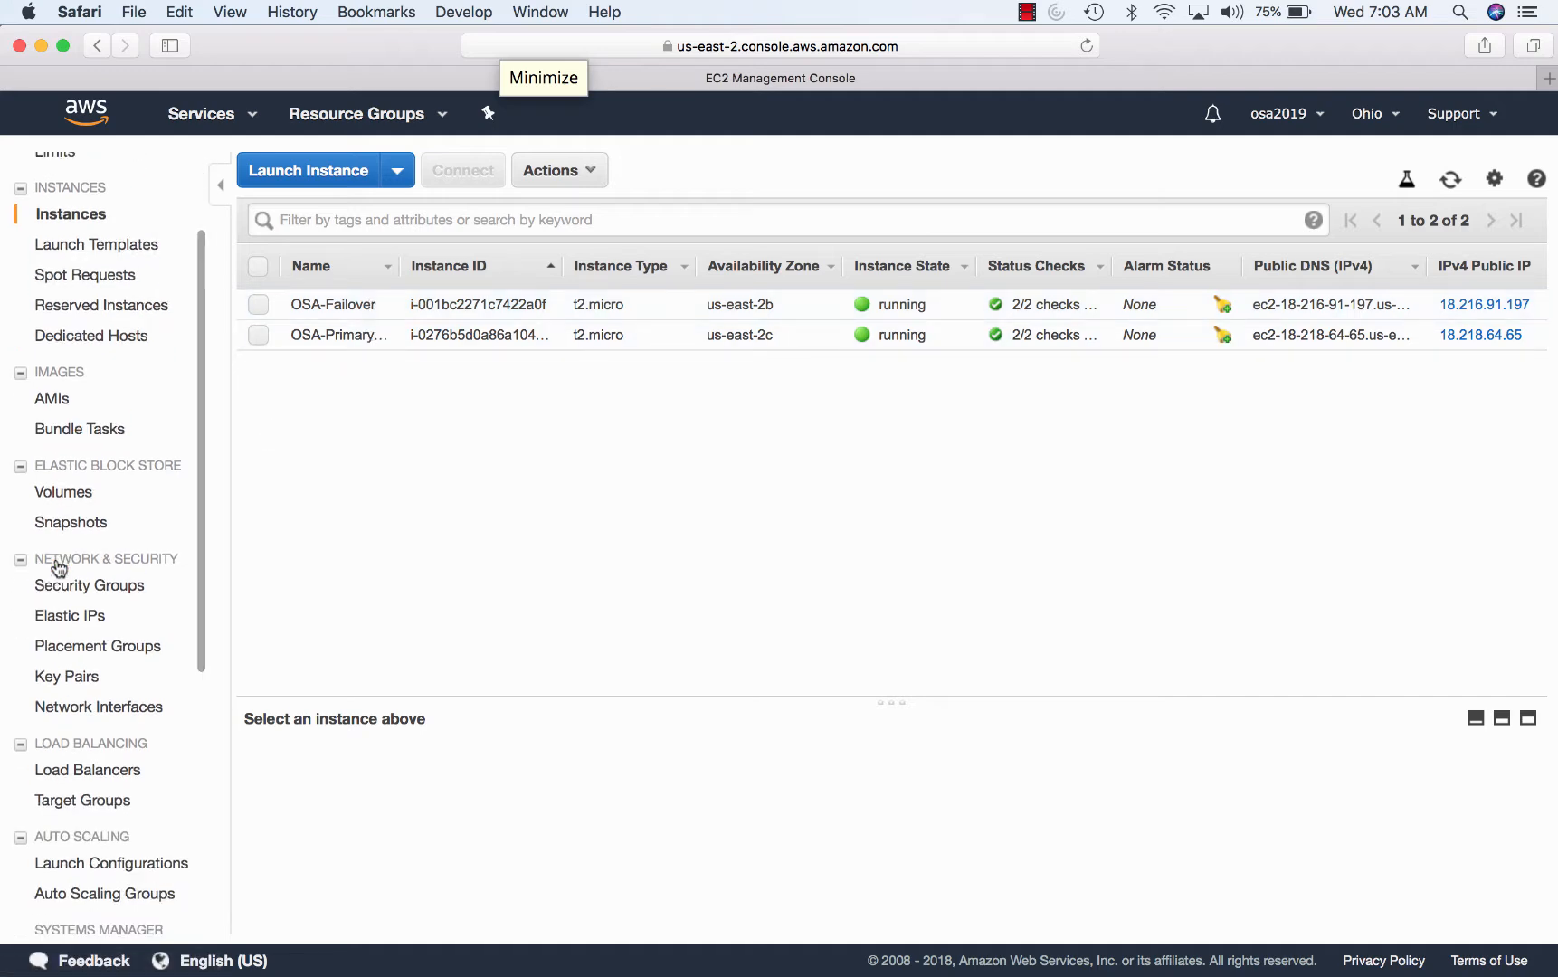
scroll(59, 568, "down", 5)
scroll(57, 567, "up", 5)
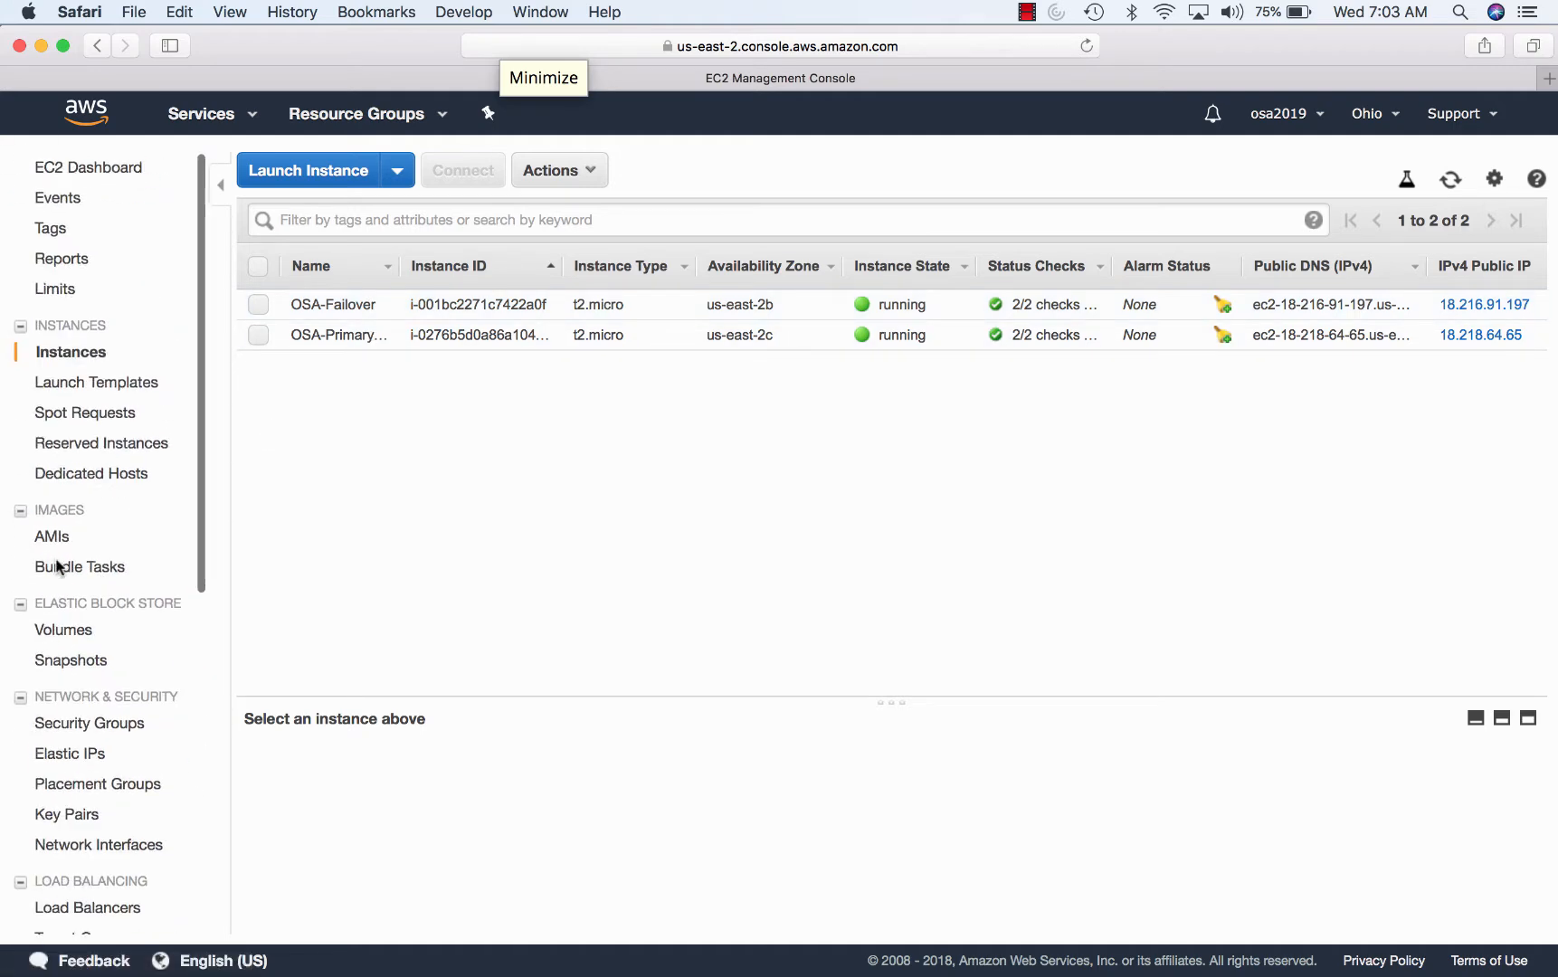
scroll(90, 570, "down", 1)
scroll(113, 366, "up", 1)
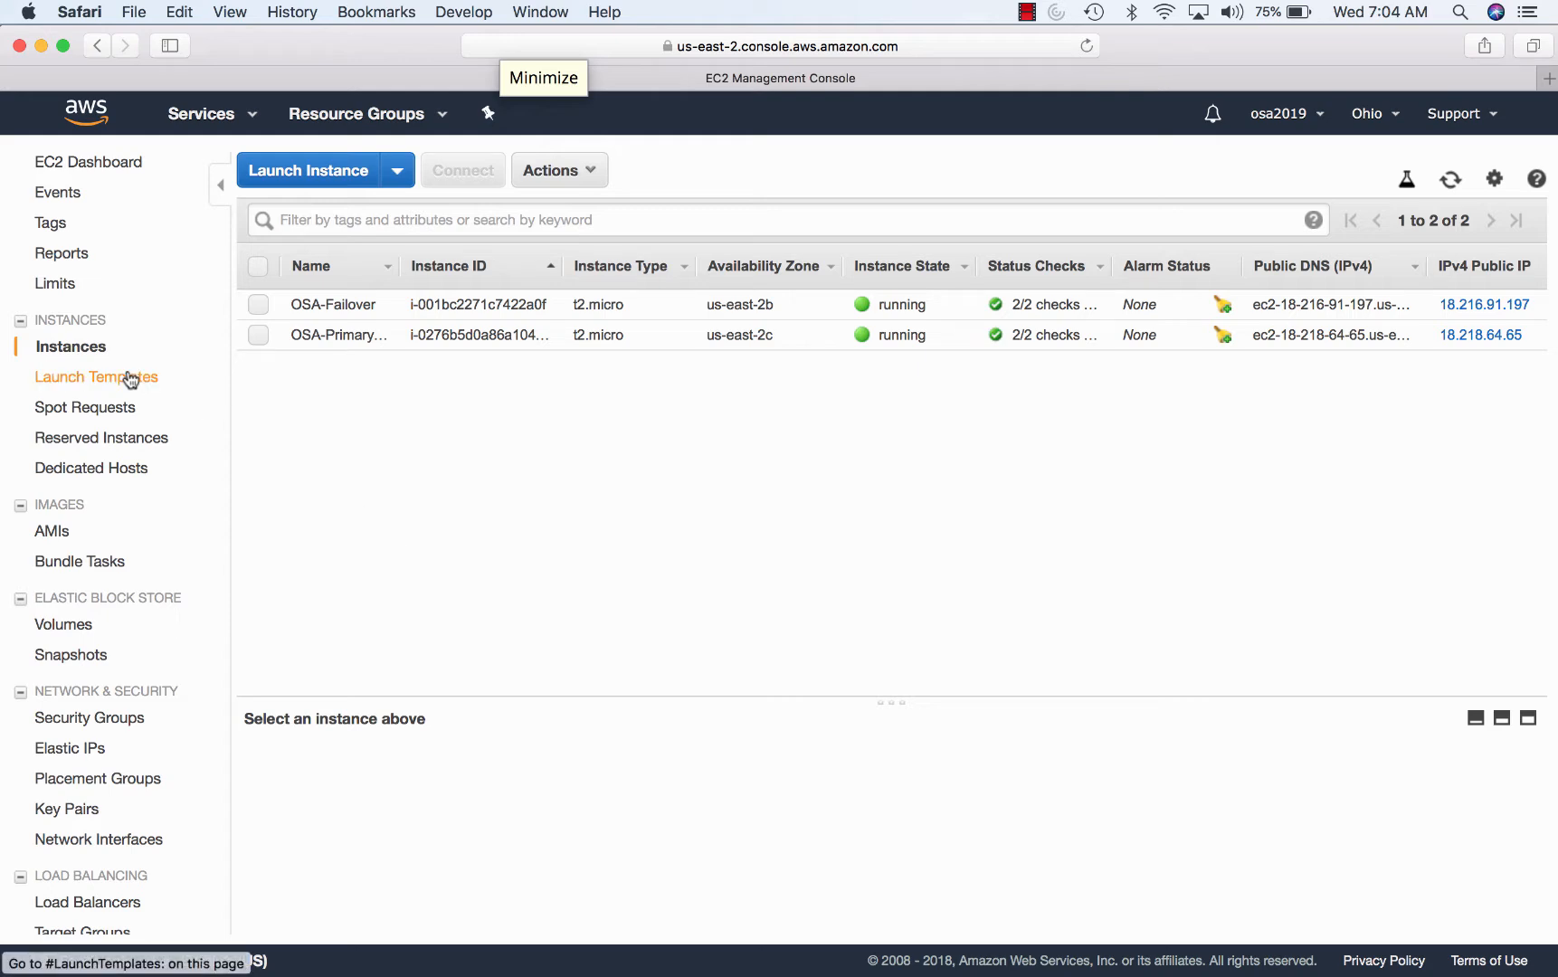
scroll(72, 389, "down", 5)
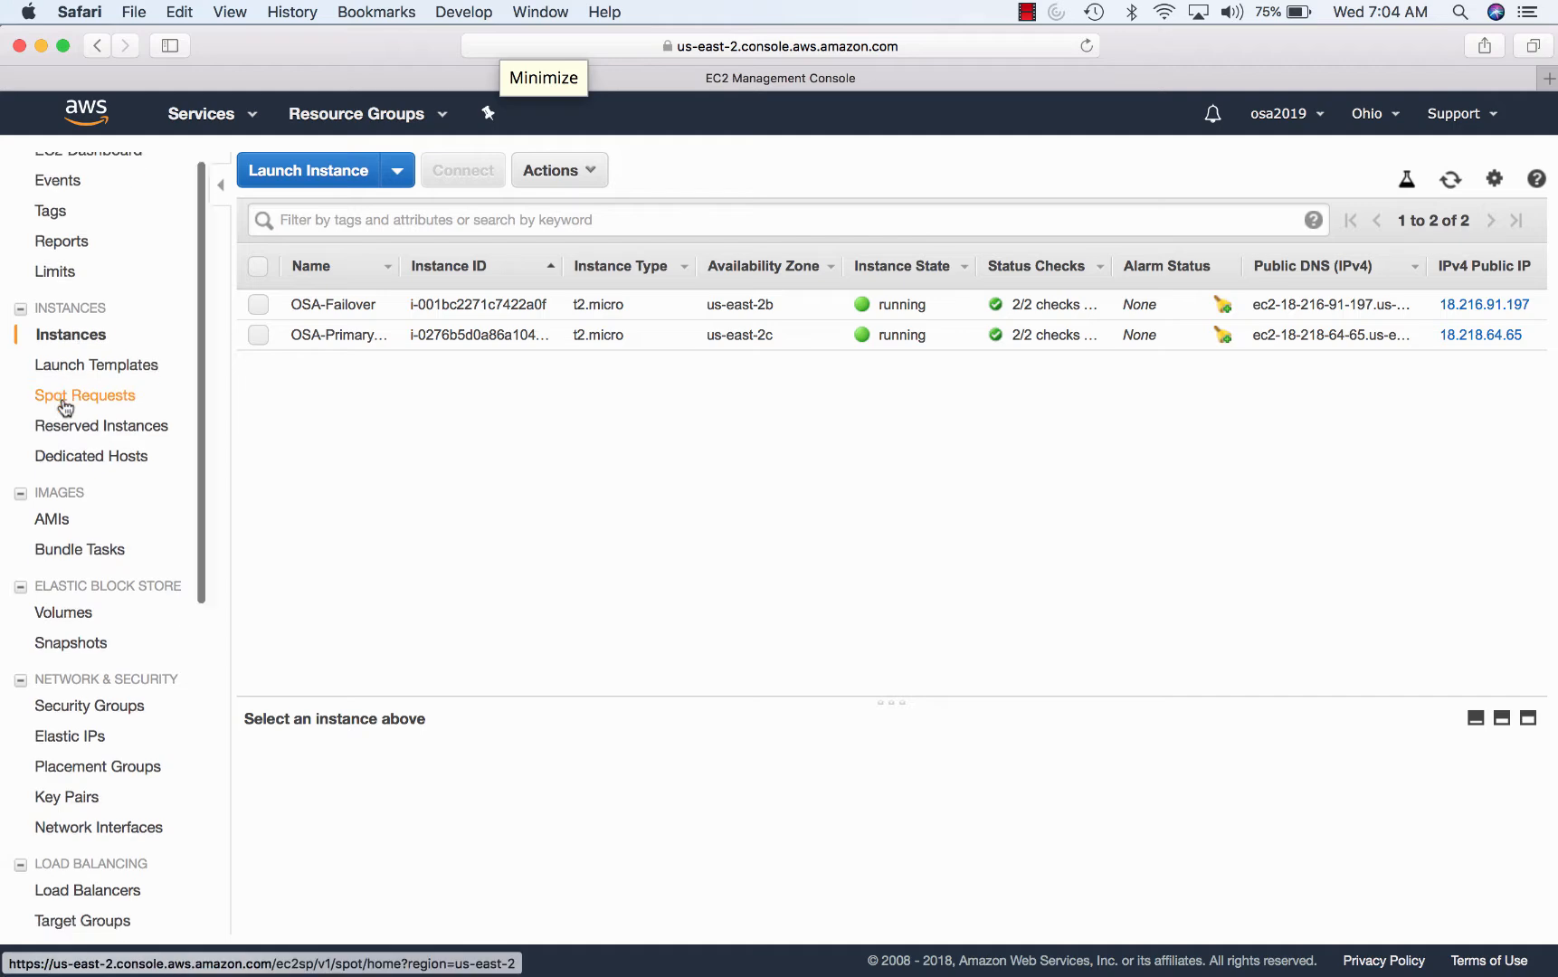
- Inspect the default, launch-wizard-1, launch-wizard-2 and rds-launch-wizard security groups
left_click(84, 503)
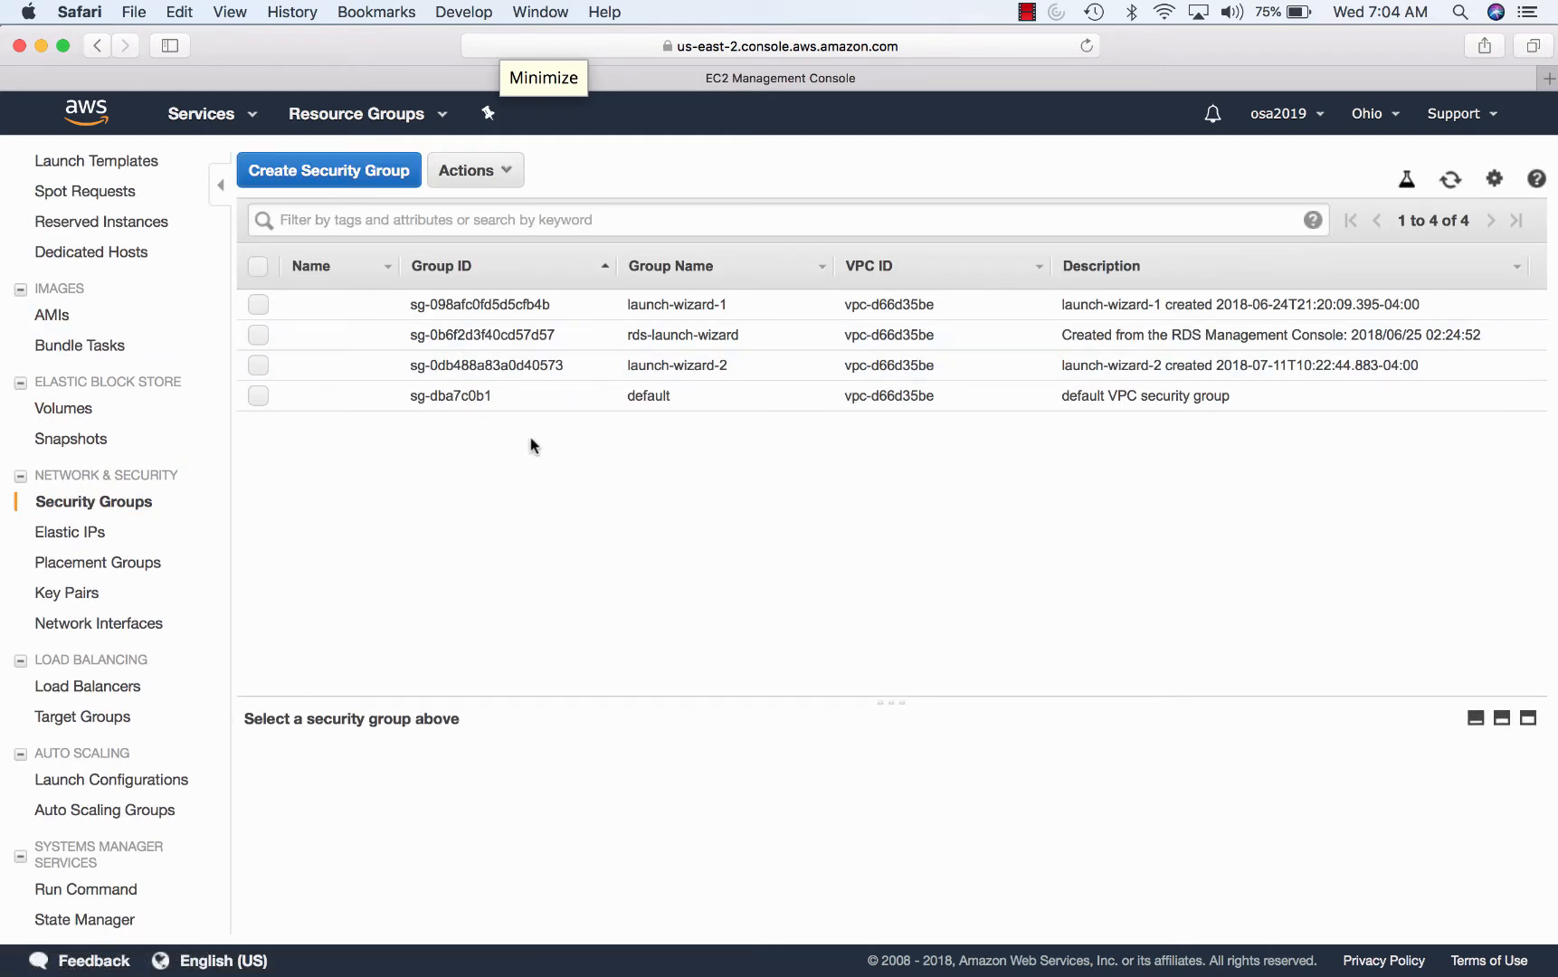
left_click(556, 397)
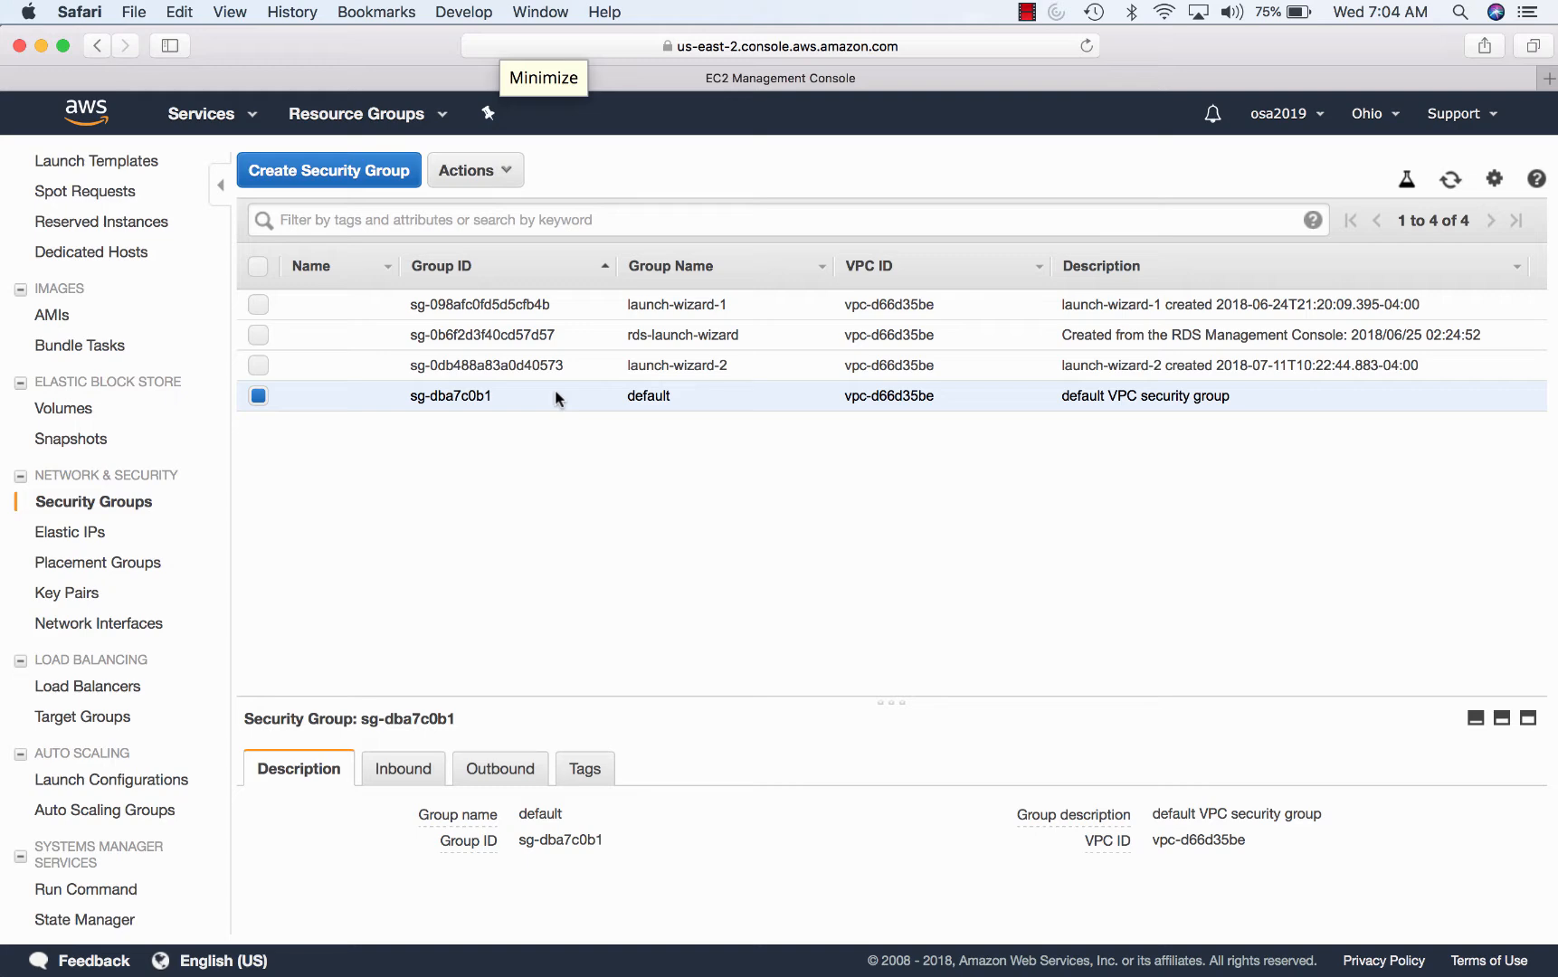
left_click(567, 304)
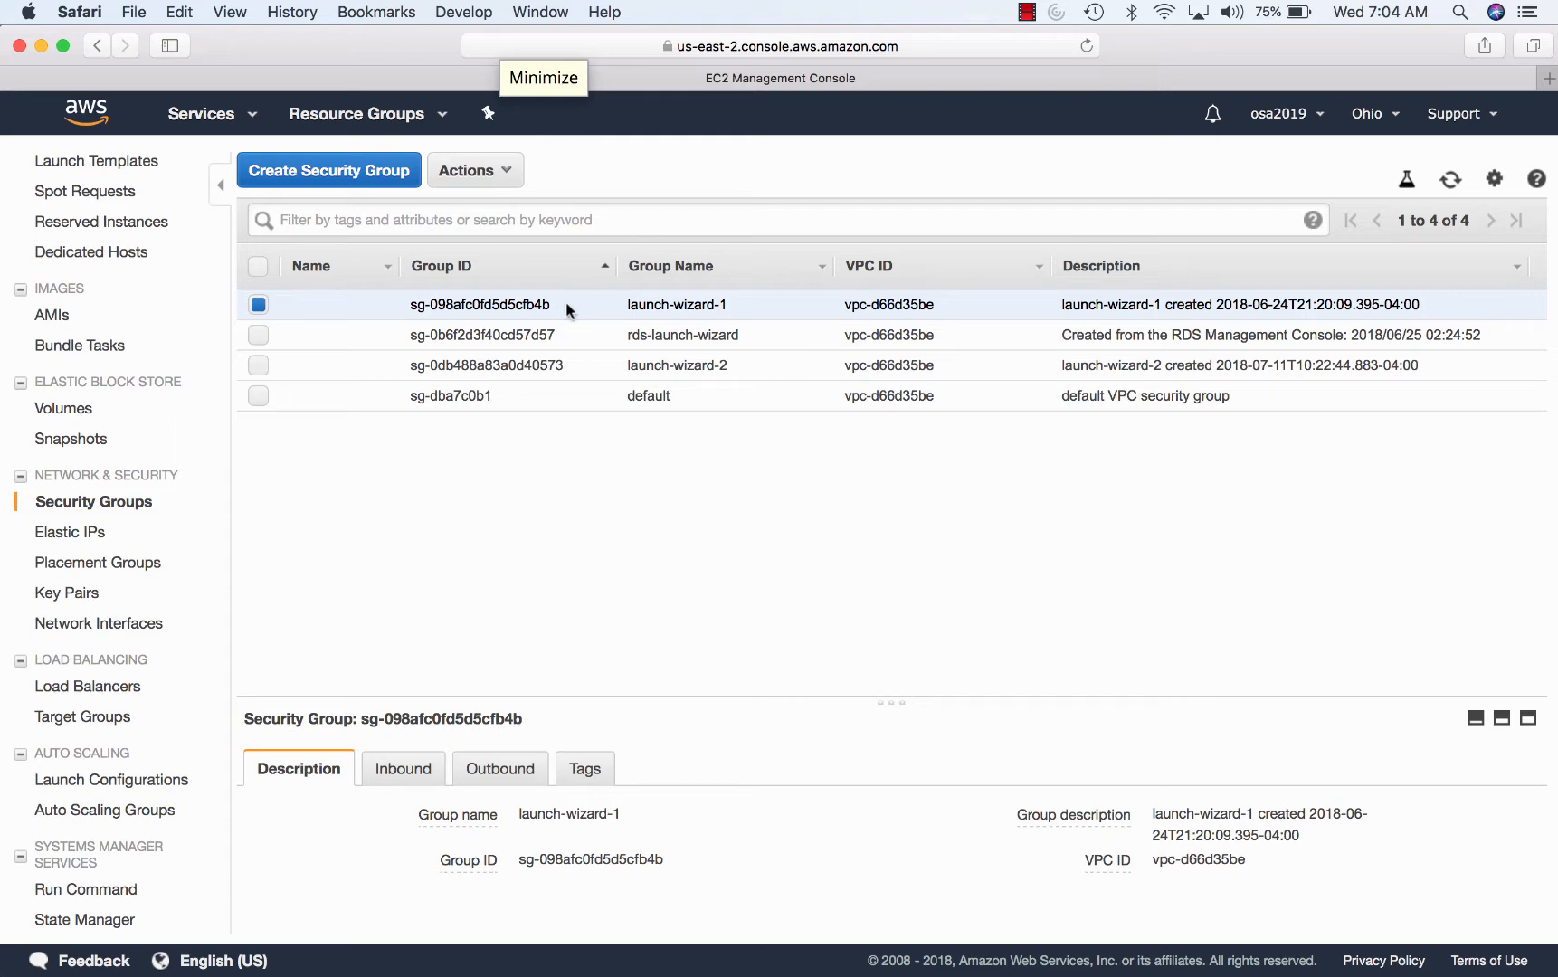
left_click(561, 365)
left_click(567, 337)
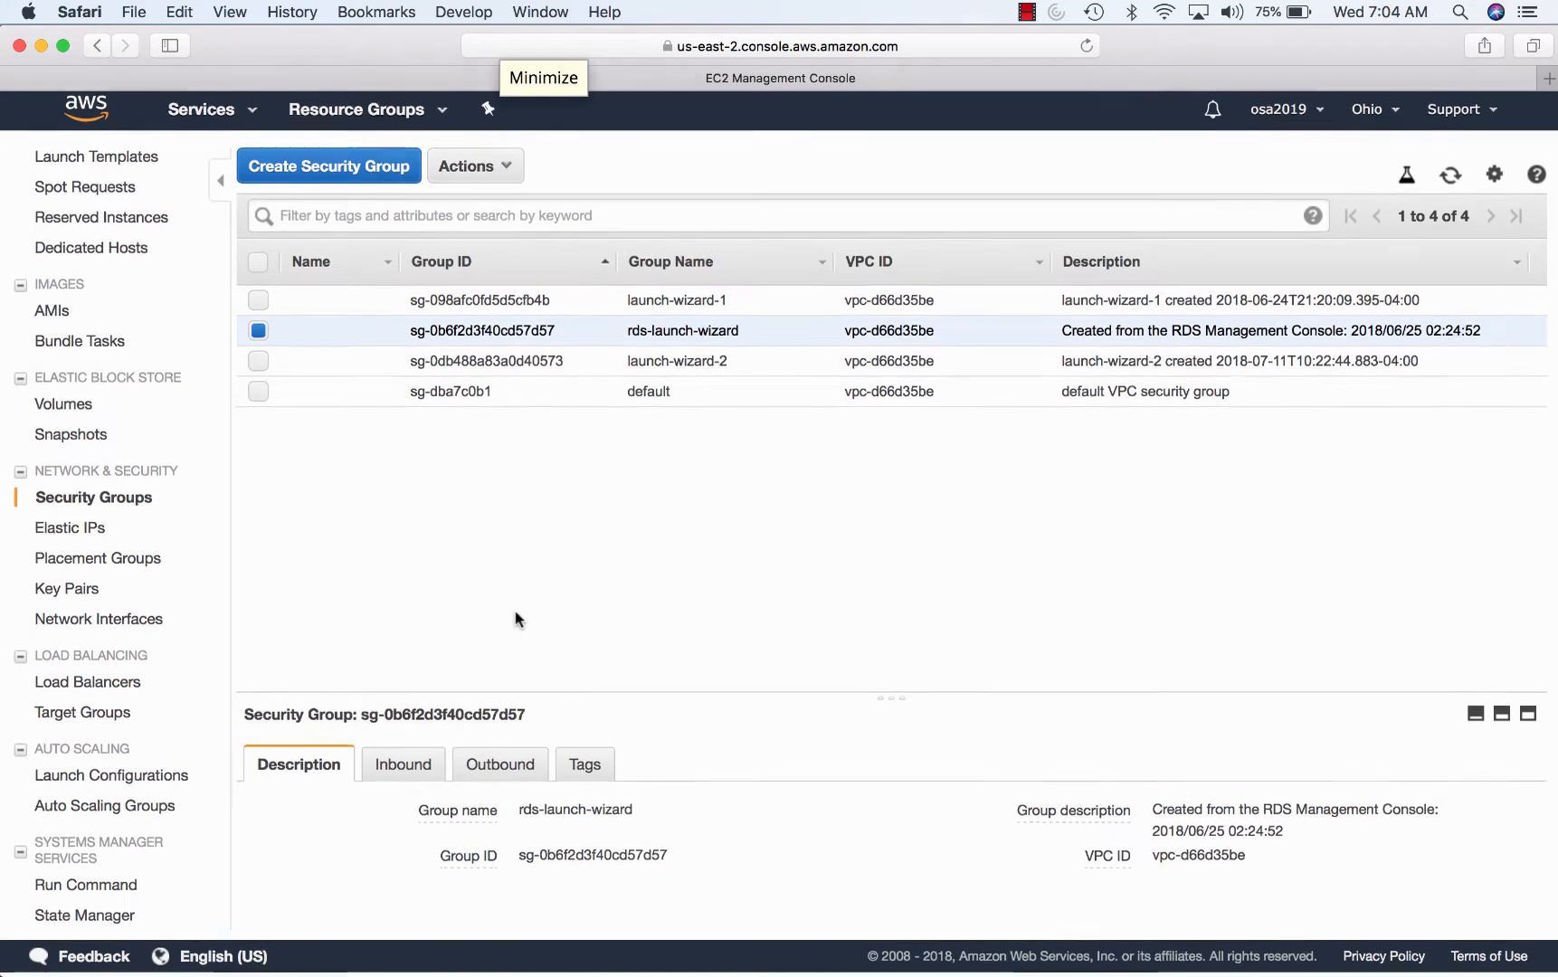
- Review rds-launch-wizard's inbound rules allowing port 3306 from Google App Engine ranges
left_click(414, 769)
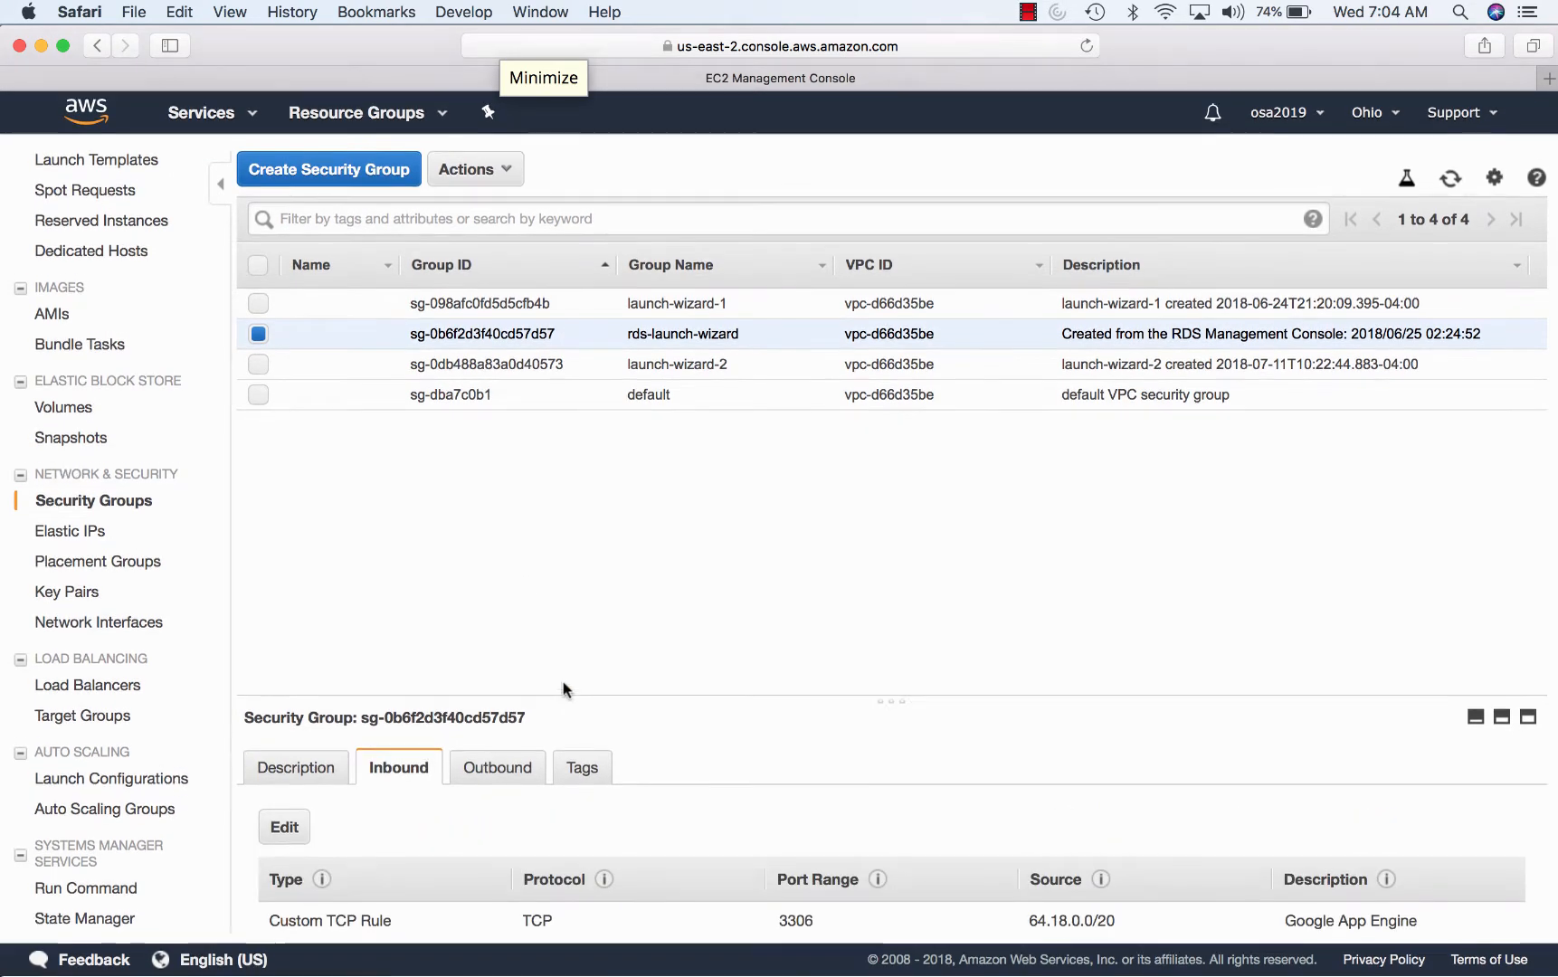
scroll(689, 769, "down", 5)
scroll(689, 767, "down", 5)
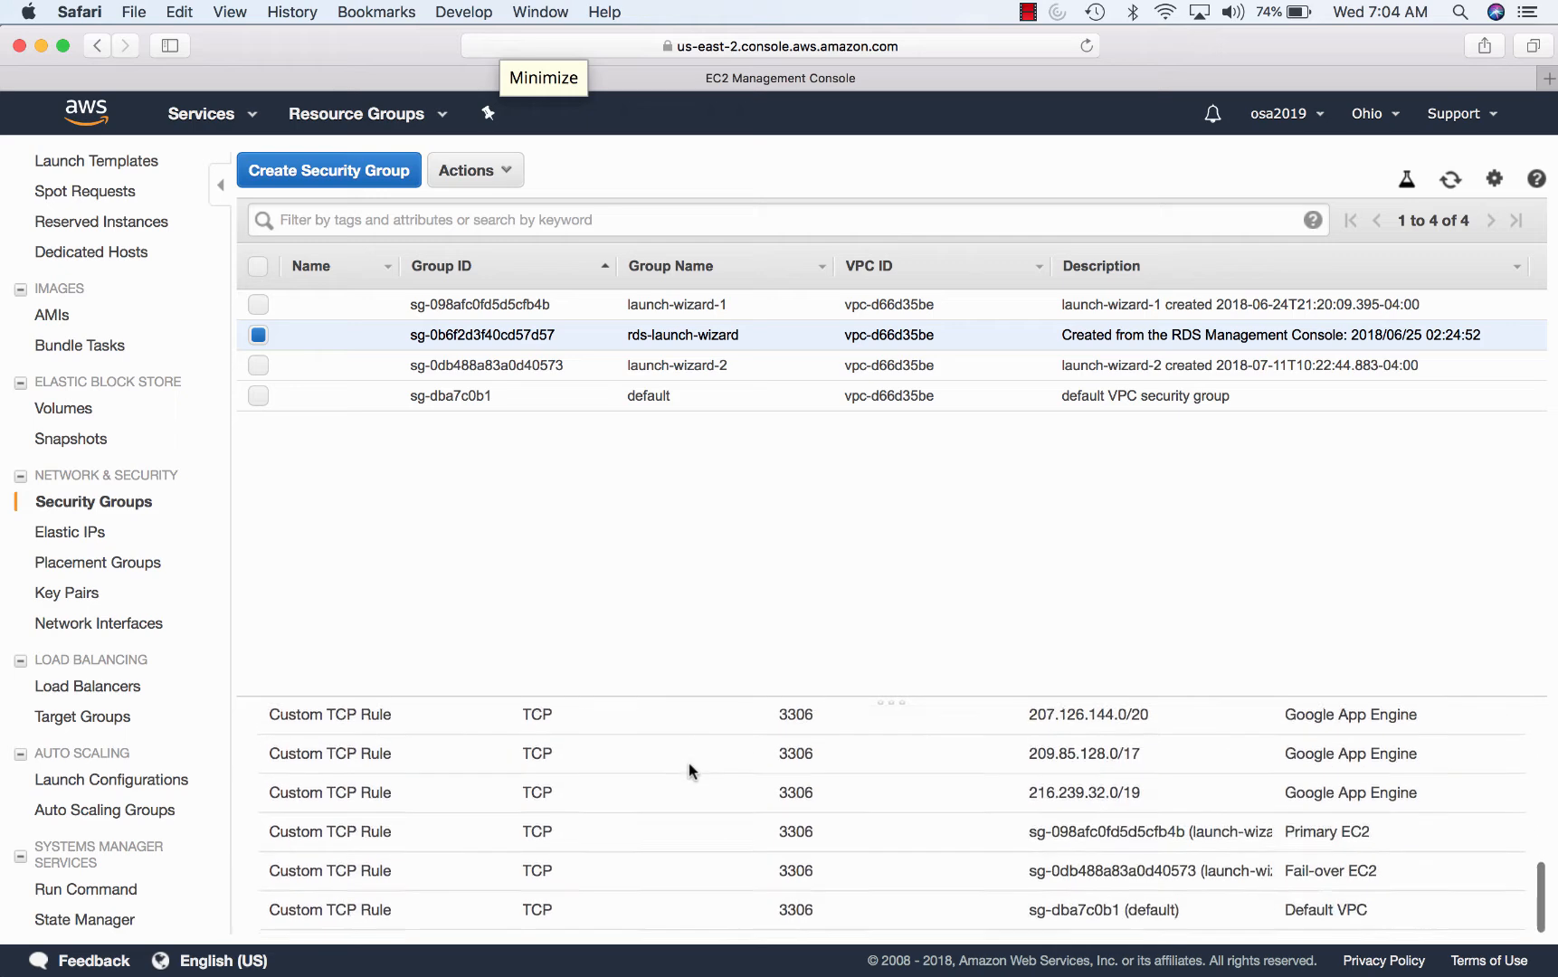
scroll(688, 770, "up", 3)
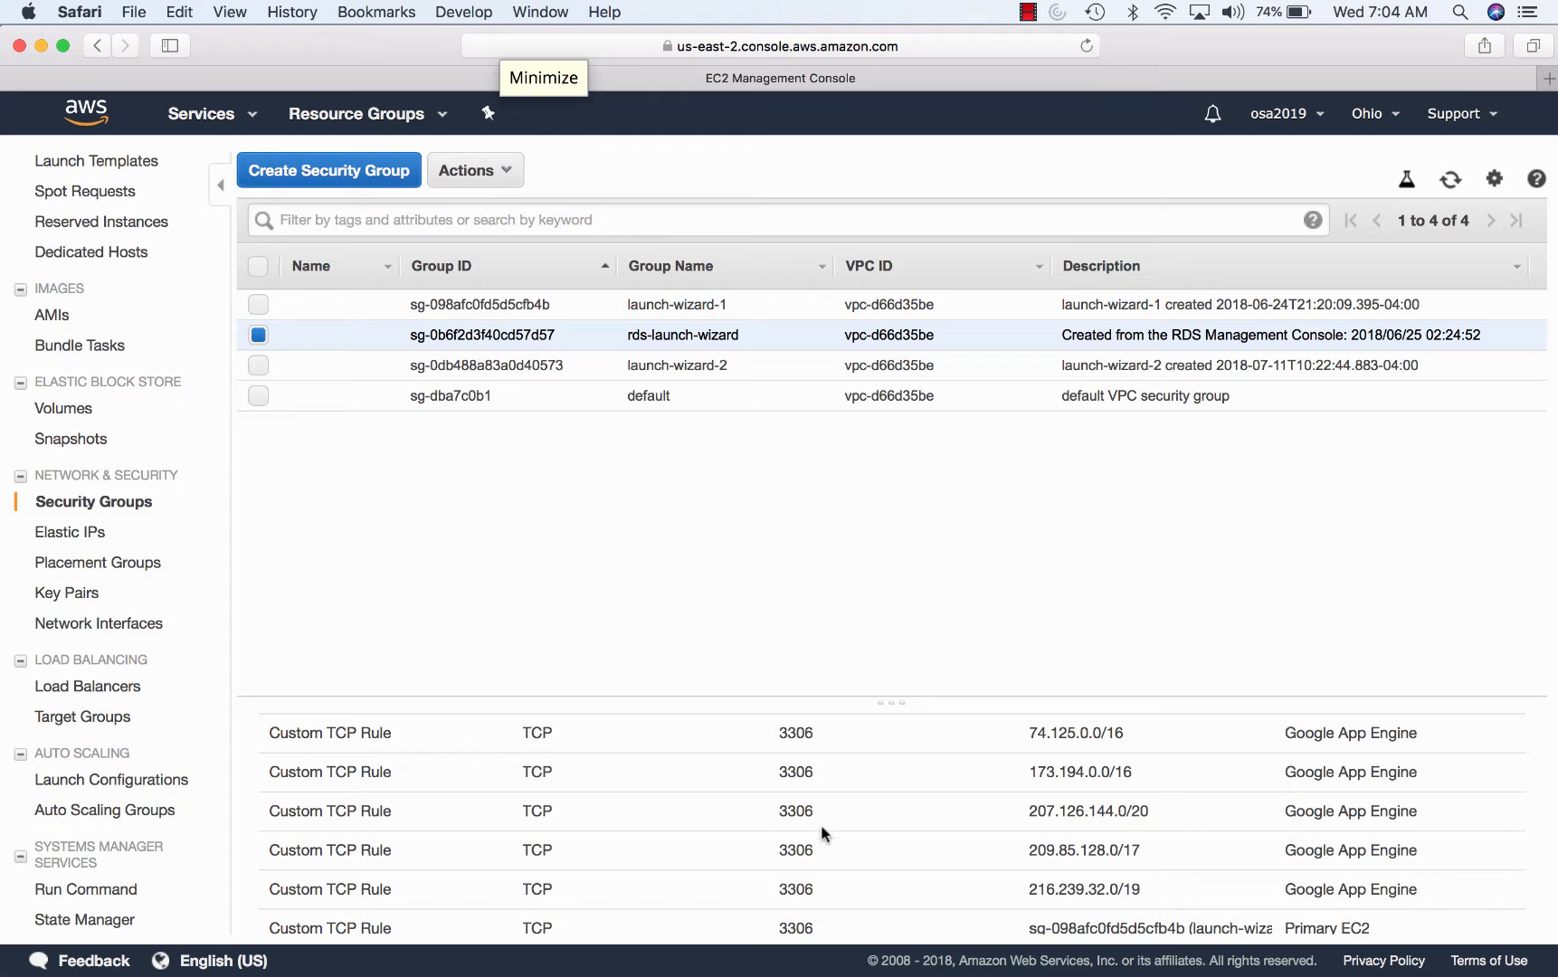
scroll(1008, 767, "up", 5)
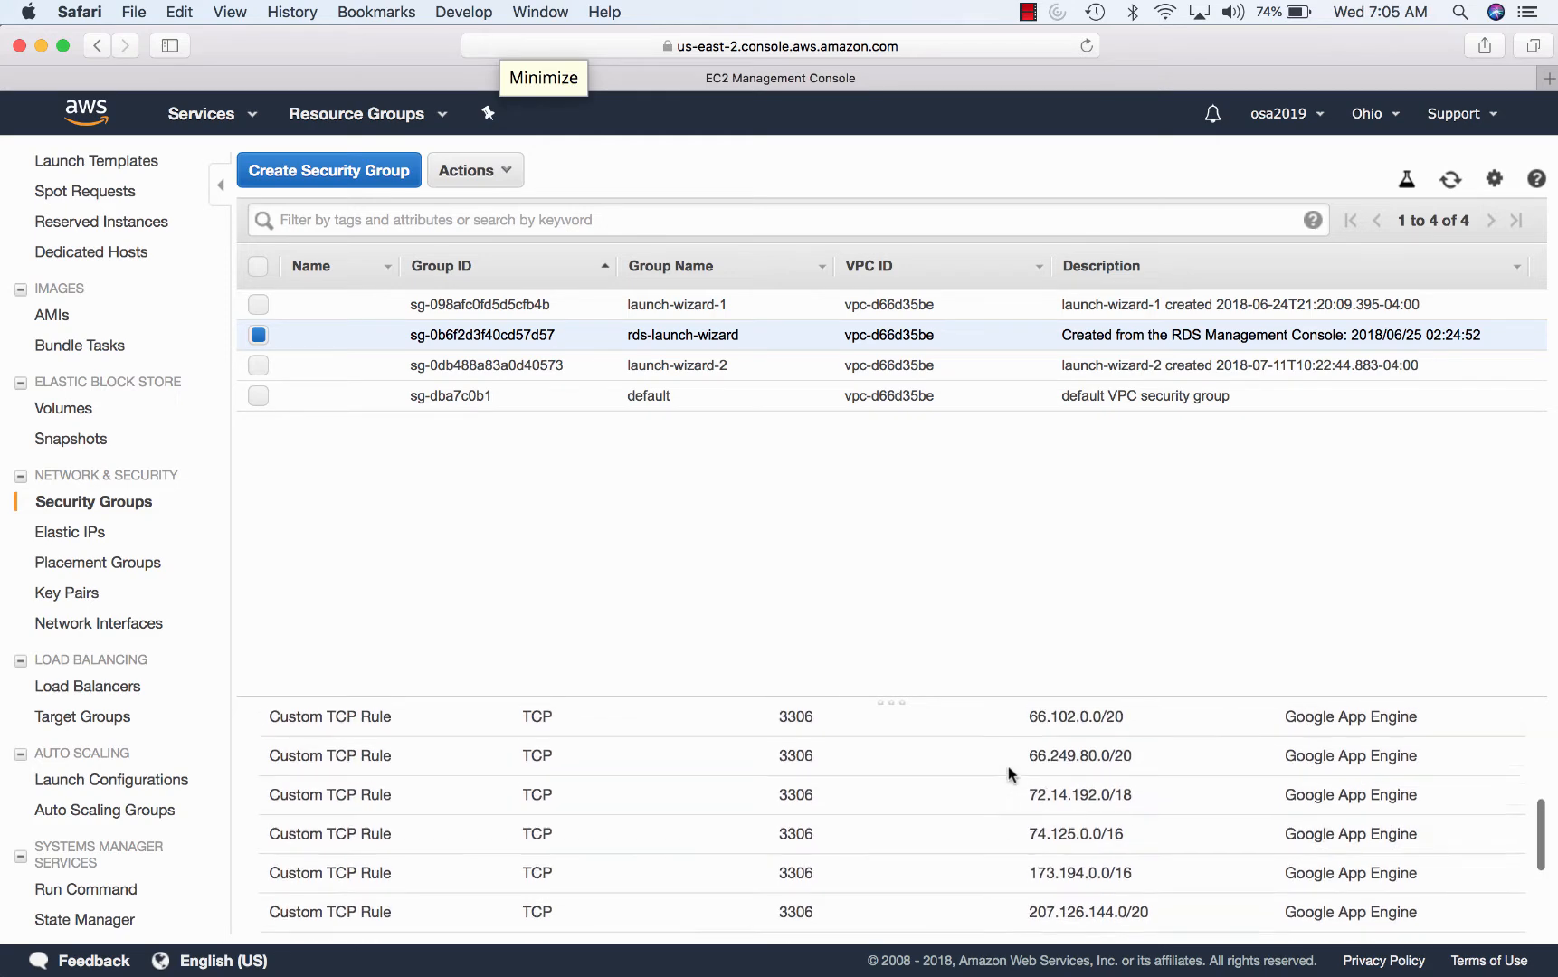
scroll(1008, 767, "up", 3)
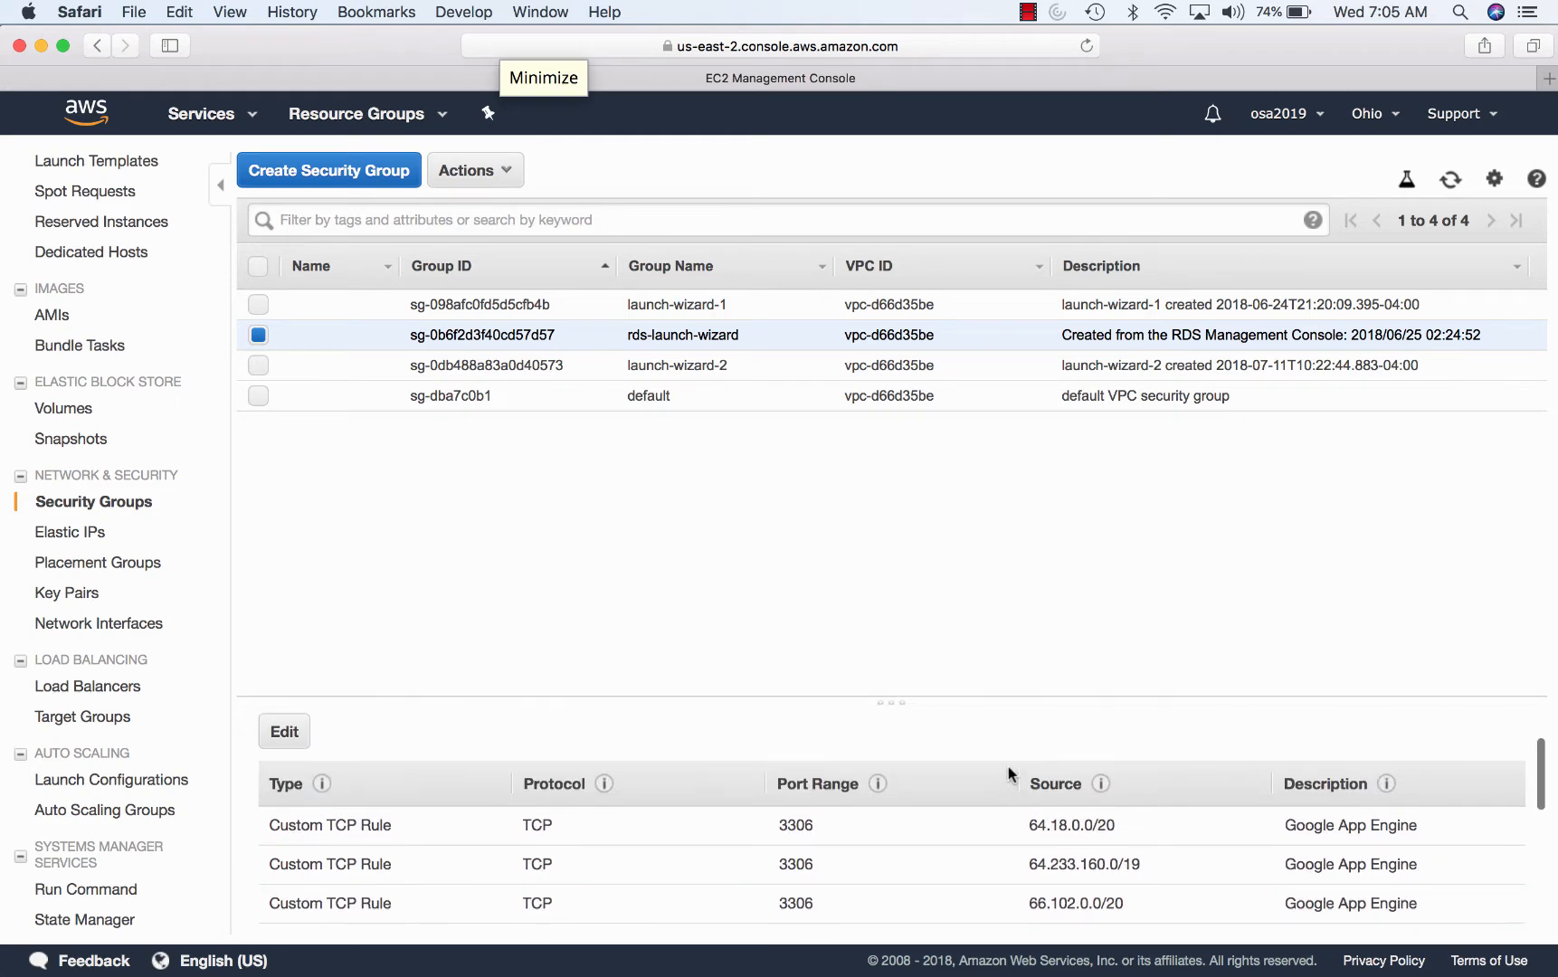
scroll(1008, 767, "down", 3)
scroll(1008, 772, "down", 5)
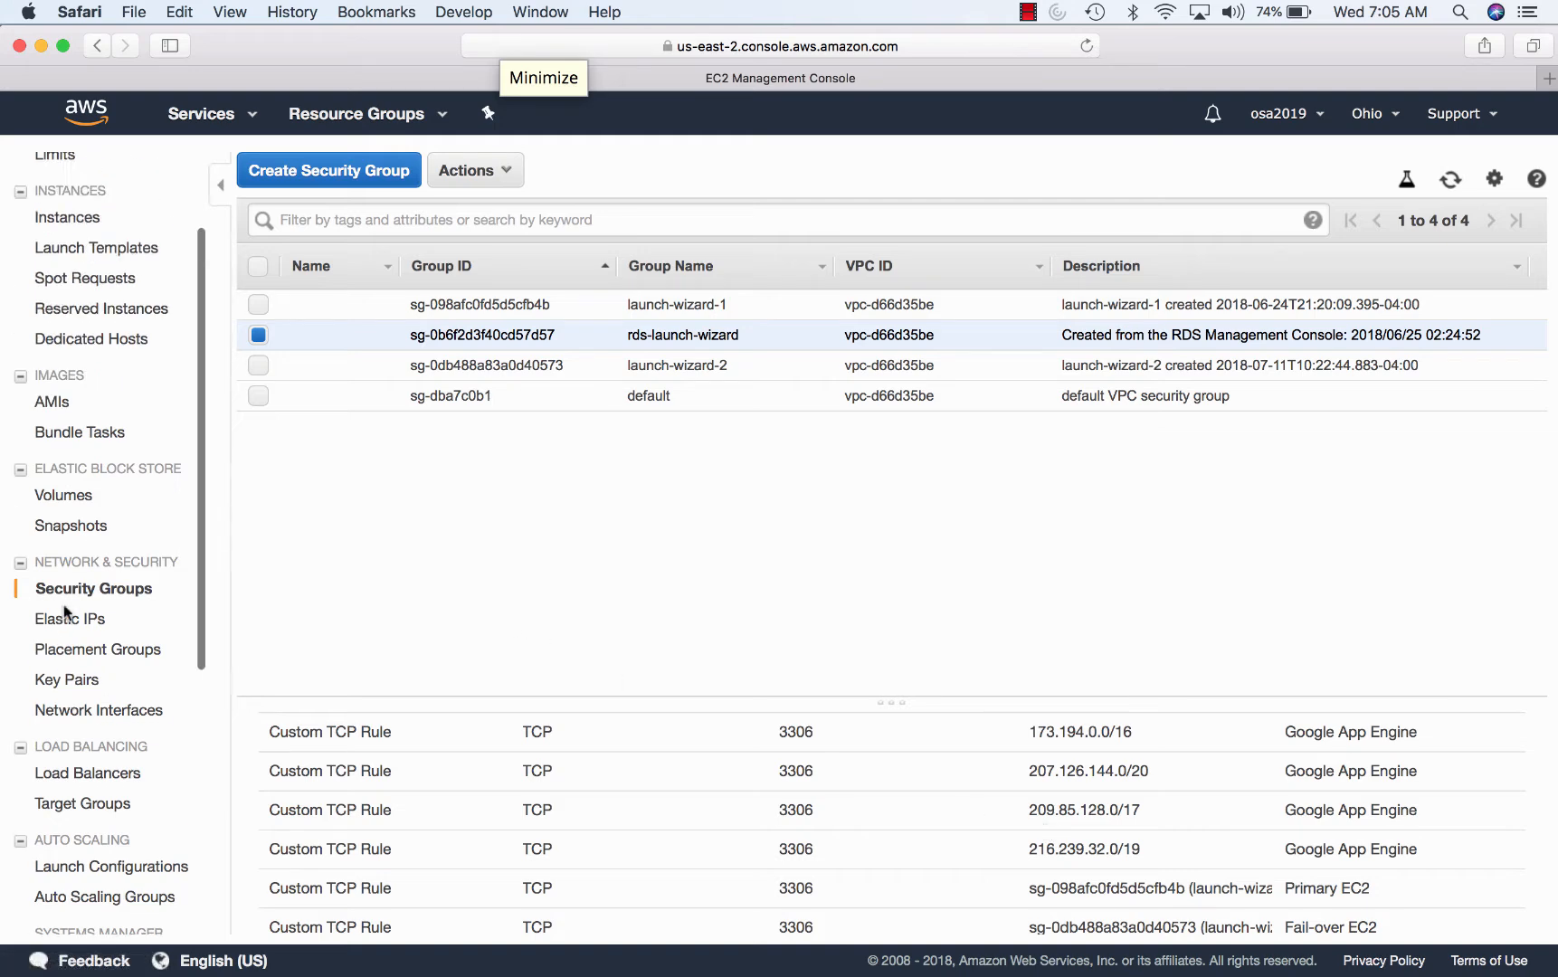
scroll(65, 610, "up", 5)
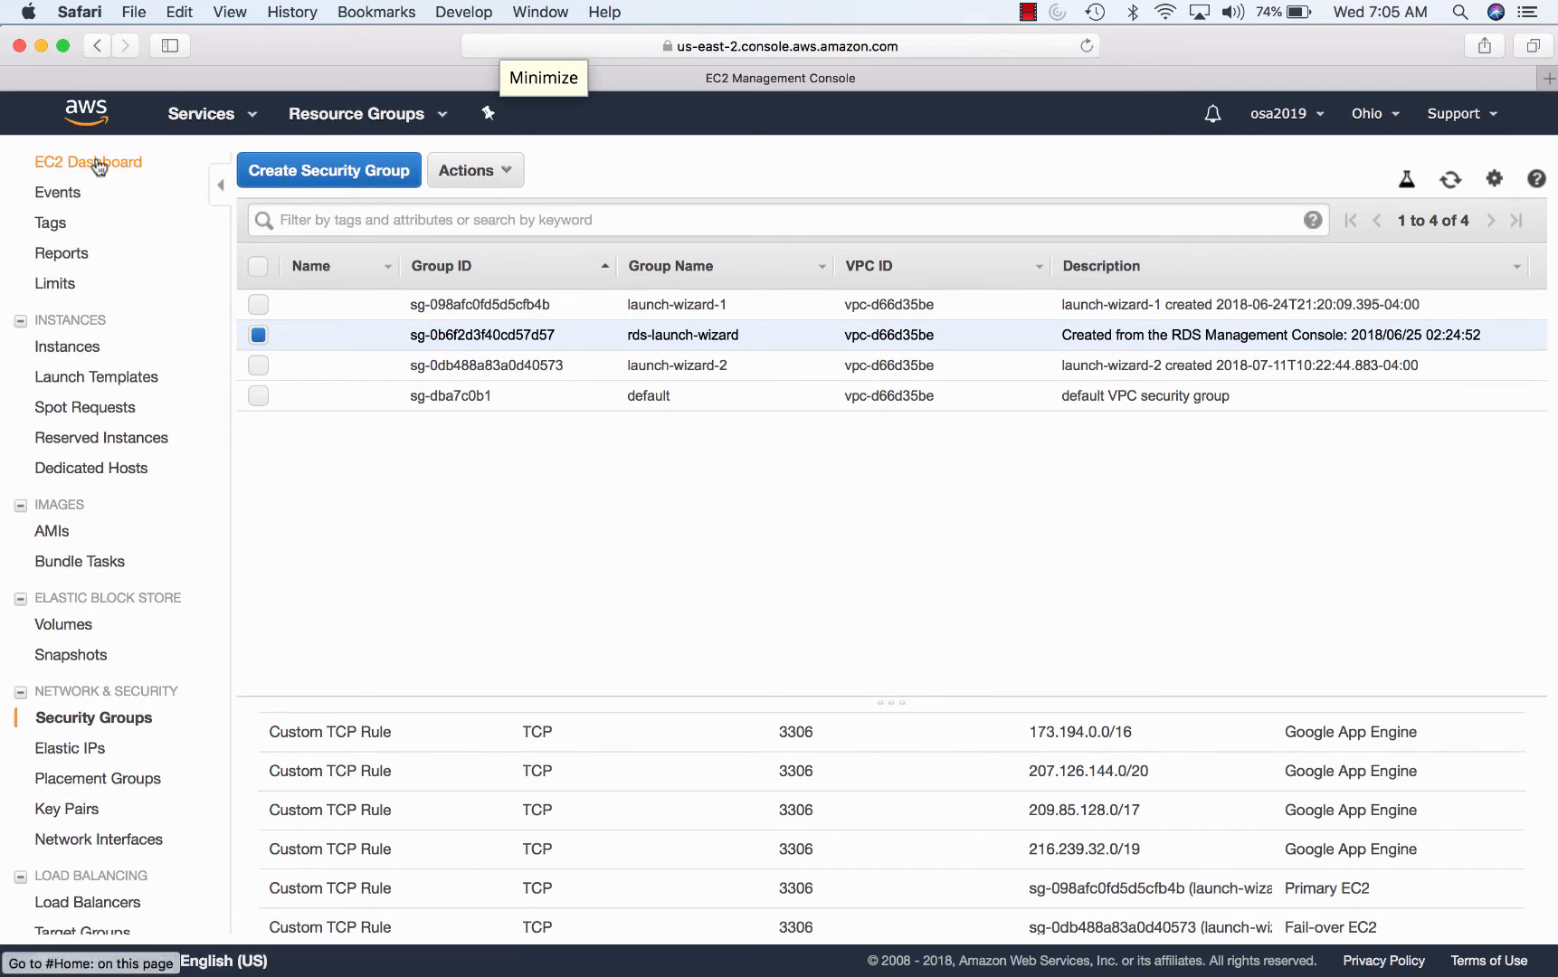
scroll(104, 614, "down", 3)
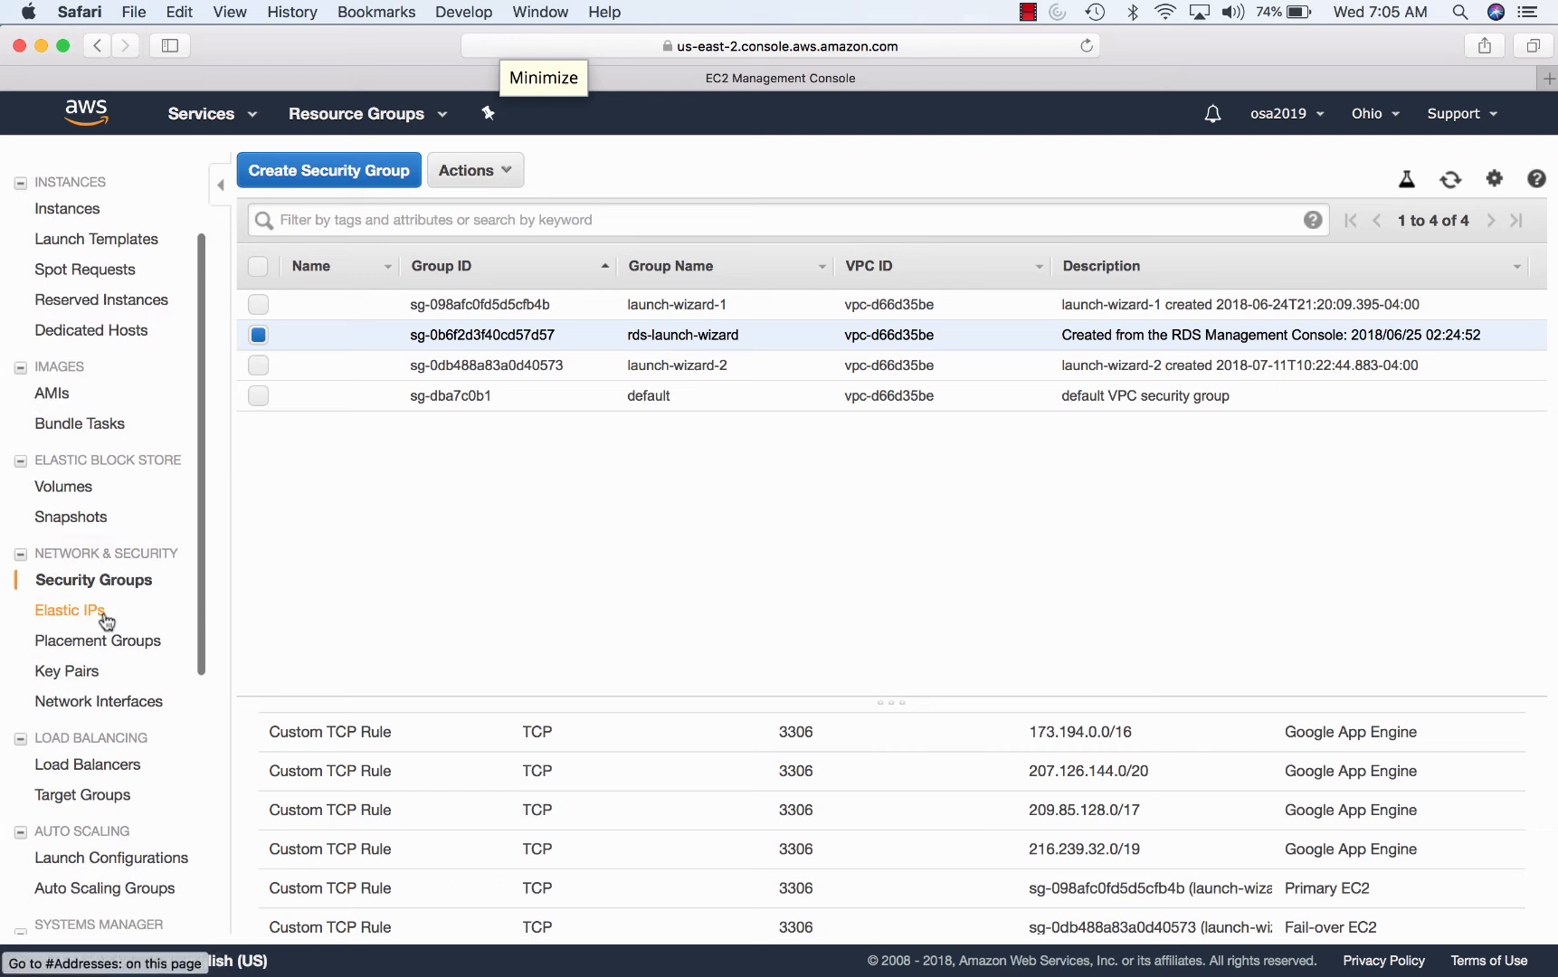
scroll(103, 615, "up", 3)
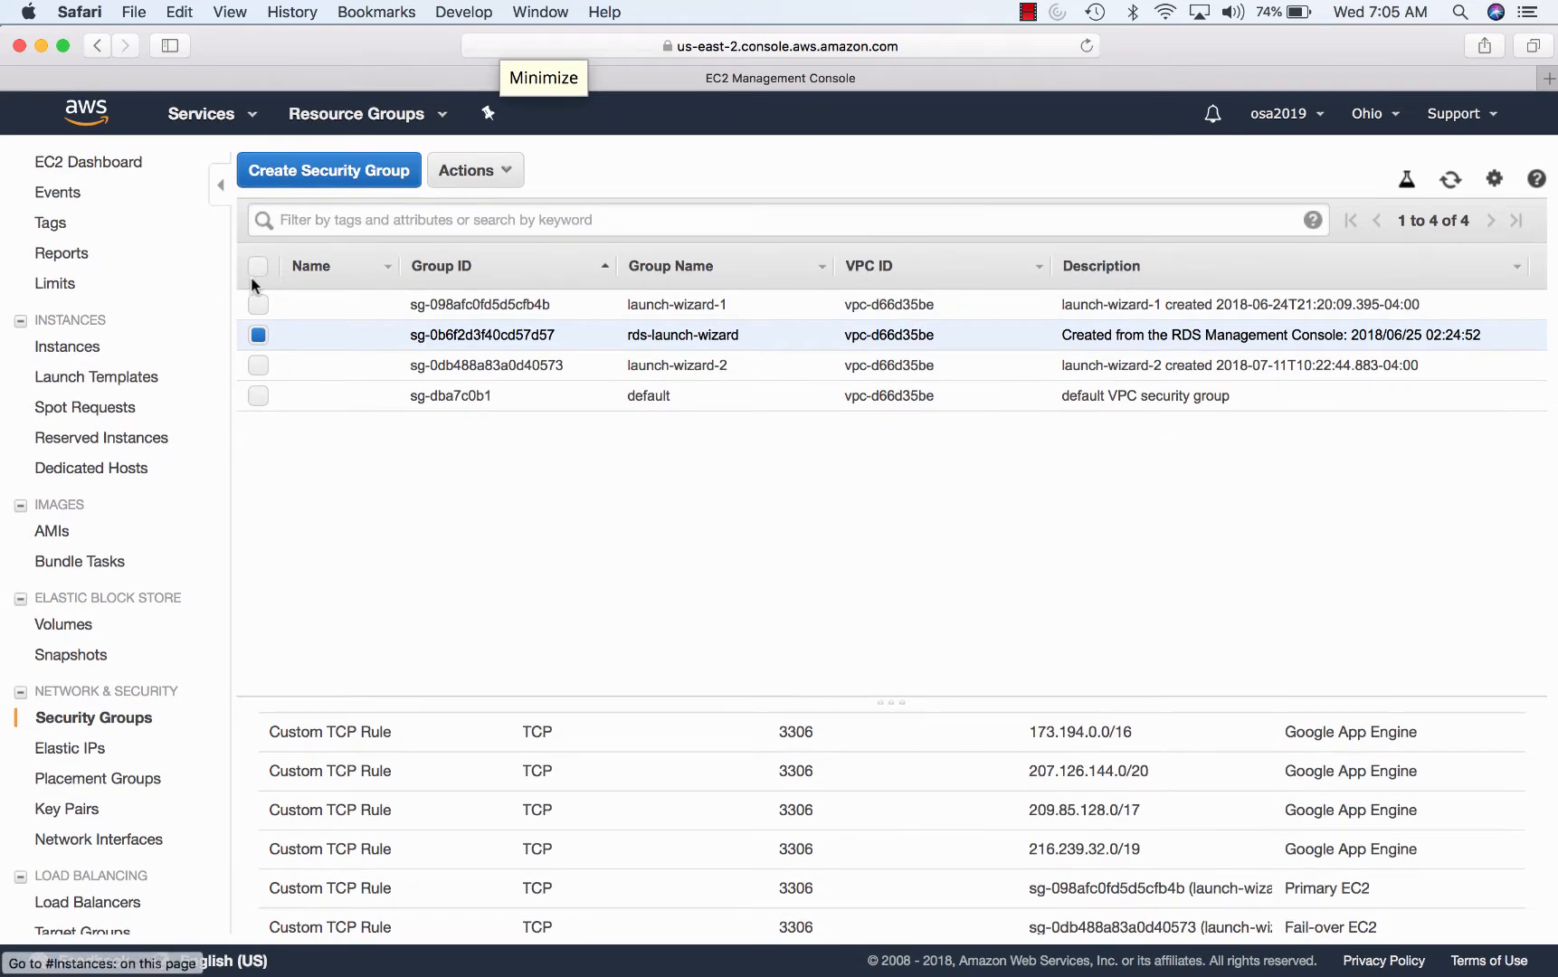
- View the OSA-Failover instance's details among the running instances
left_click(96, 165)
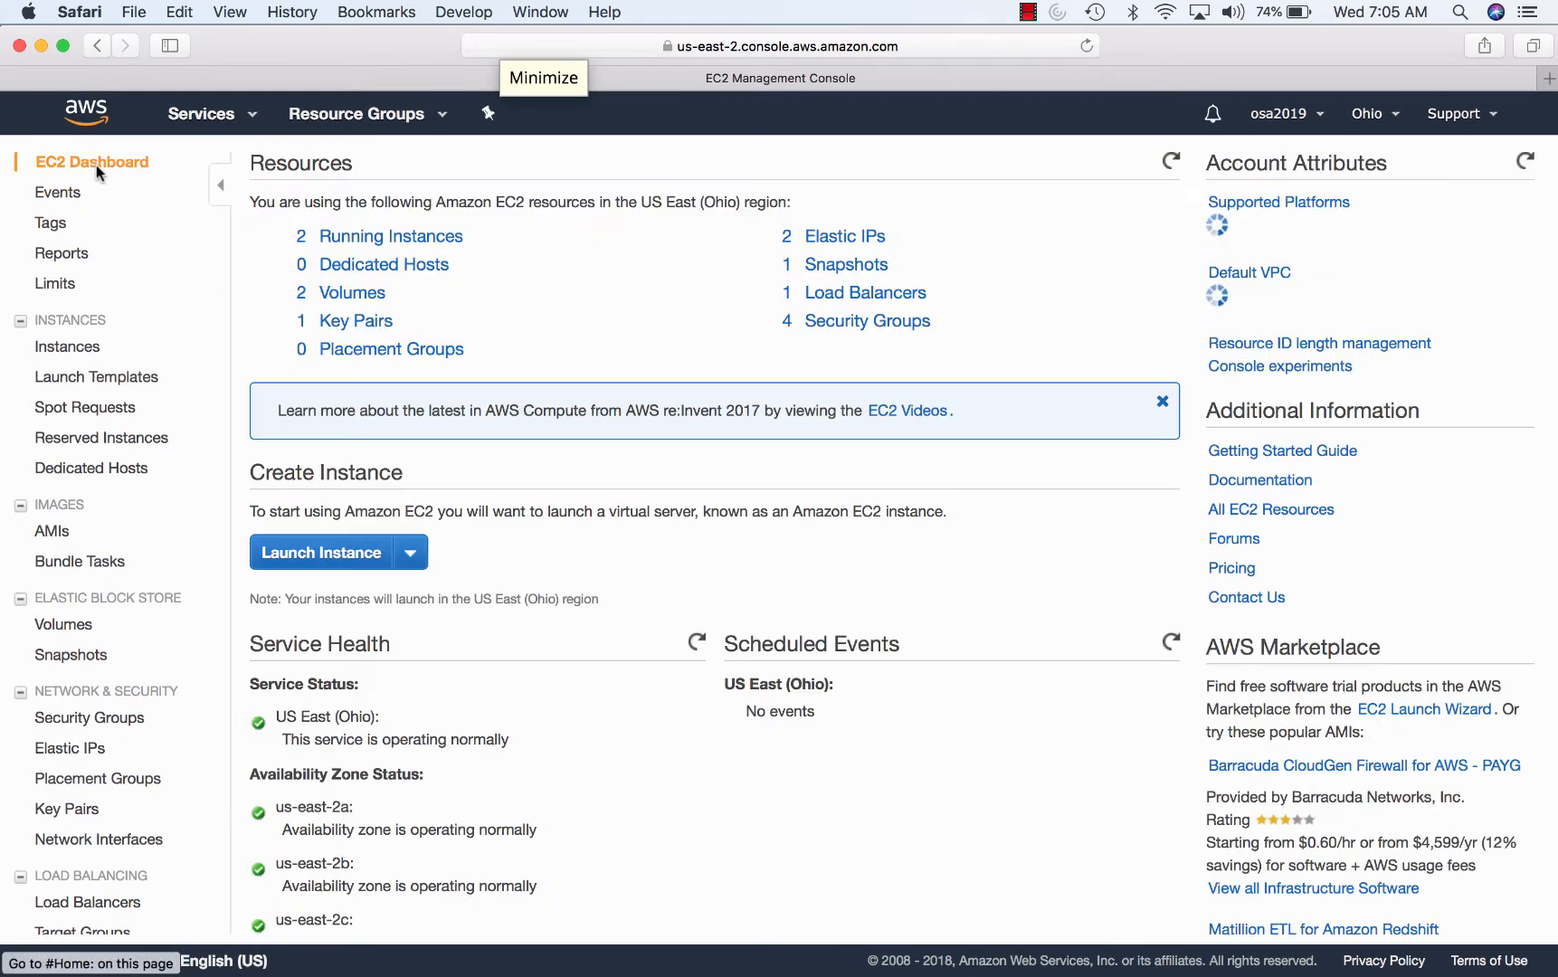
left_click(324, 233)
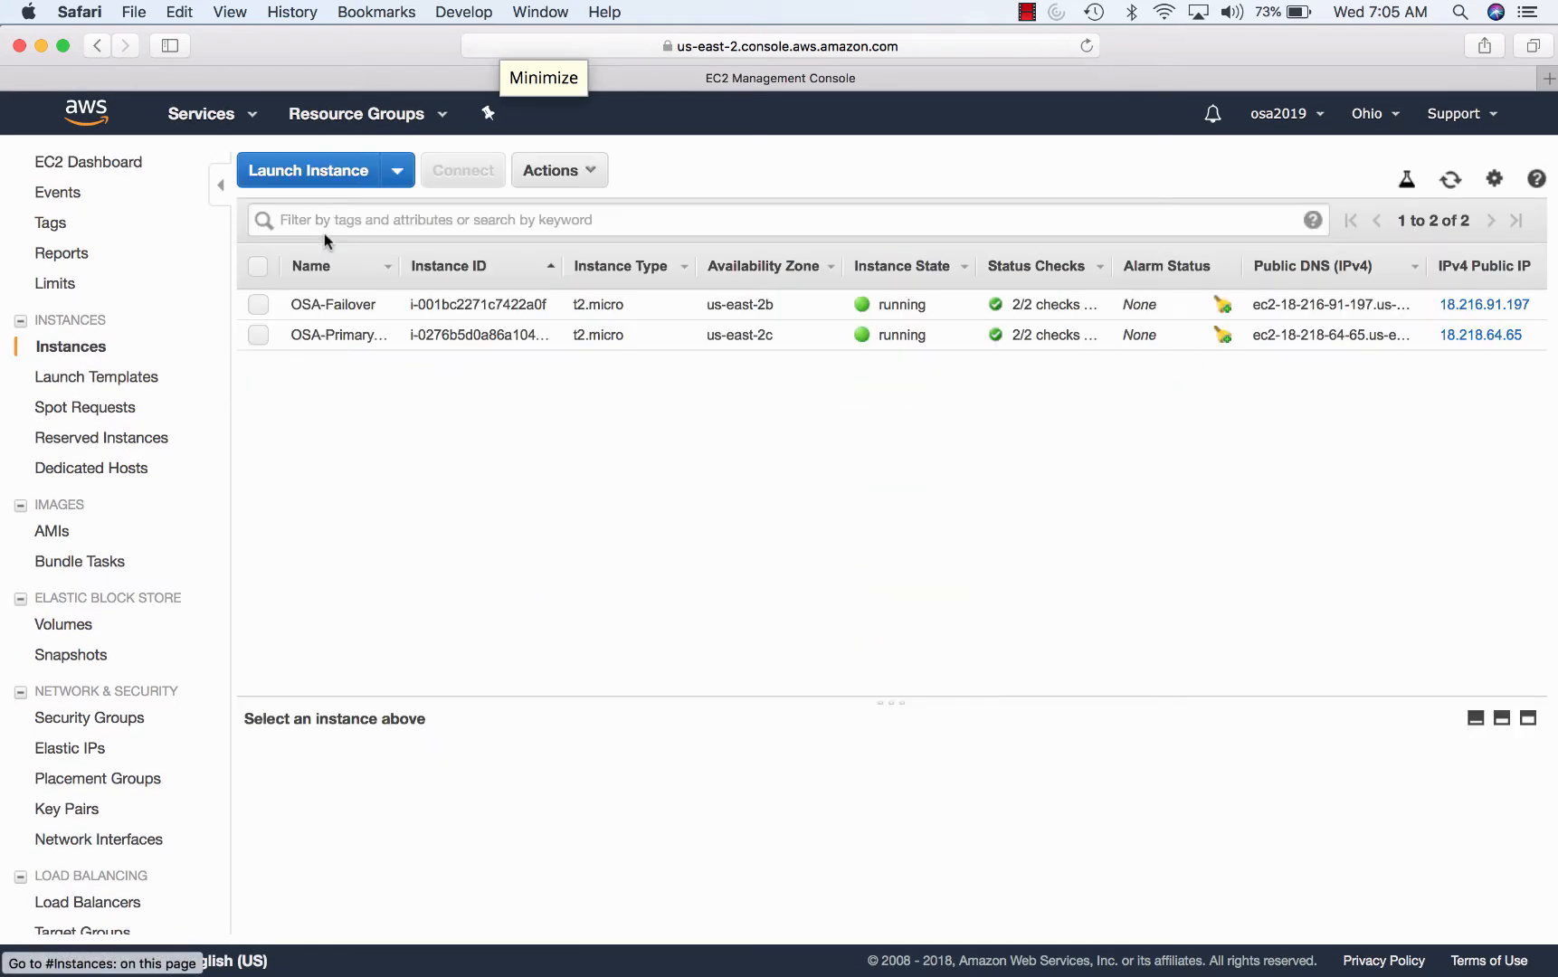
left_click(328, 309)
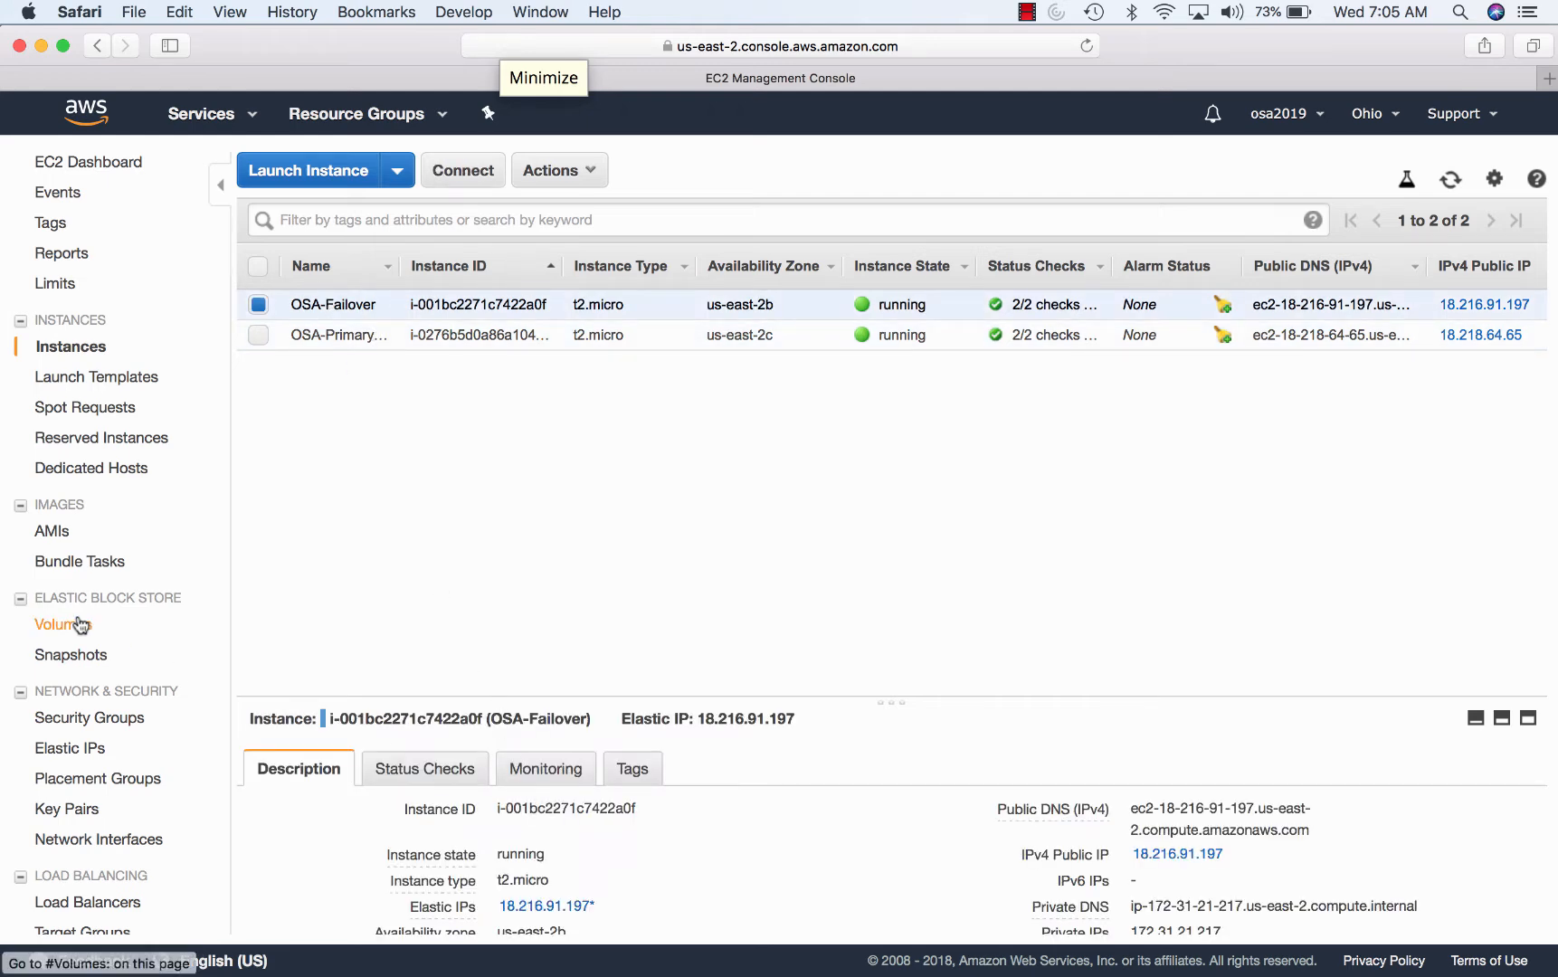
scroll(80, 624, "down", 5)
scroll(80, 624, "up", 5)
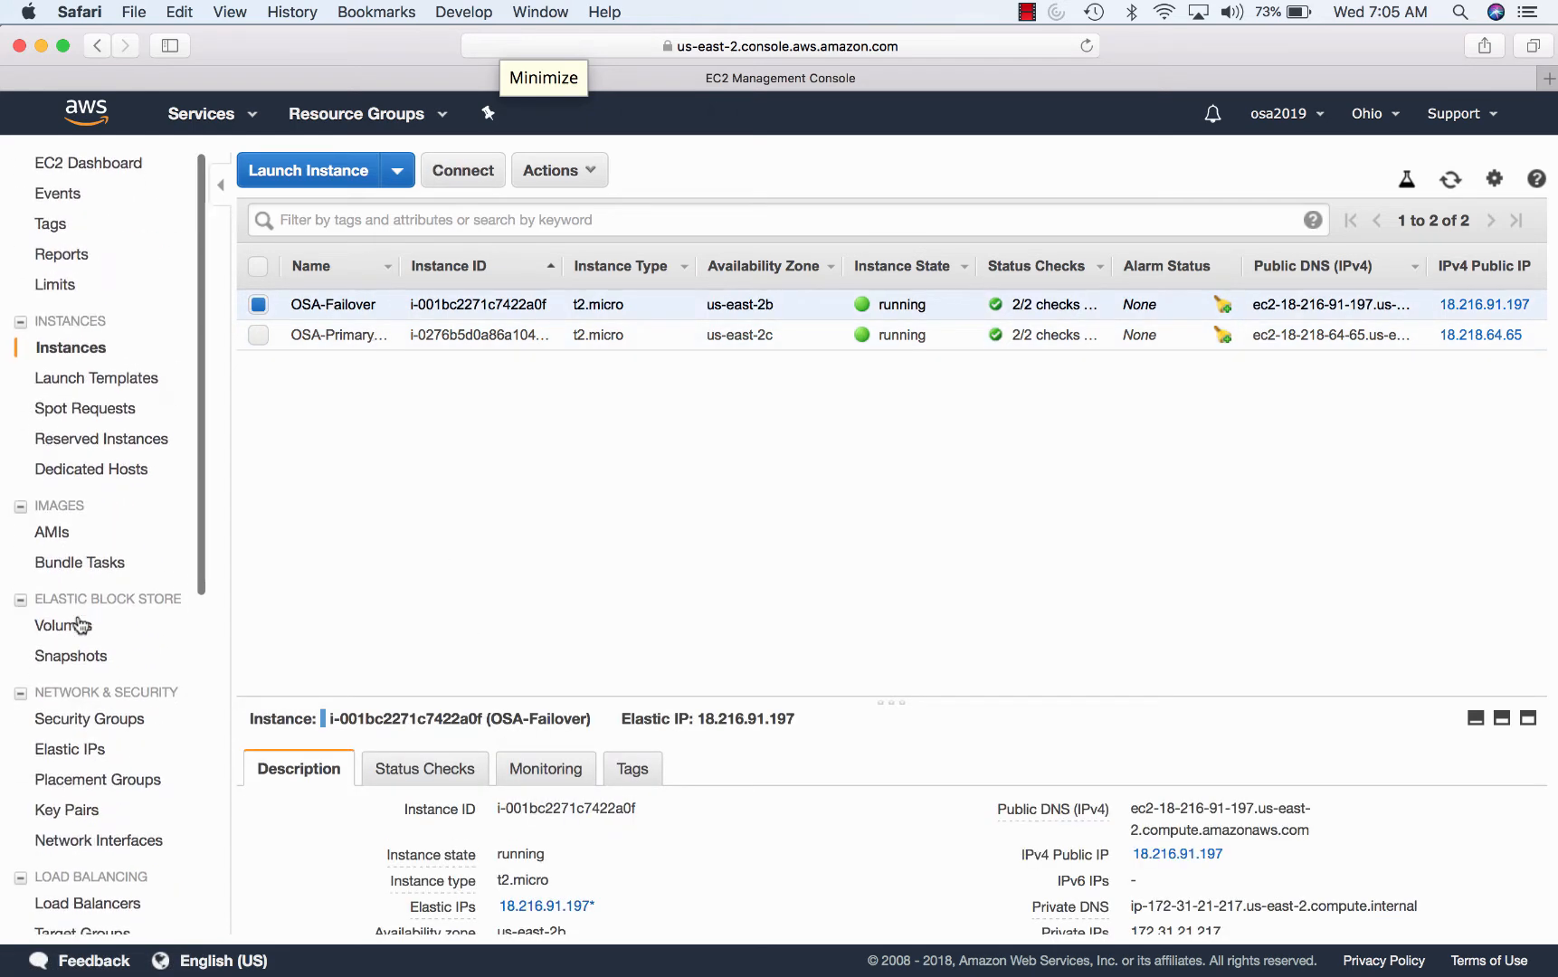
left_click(56, 530)
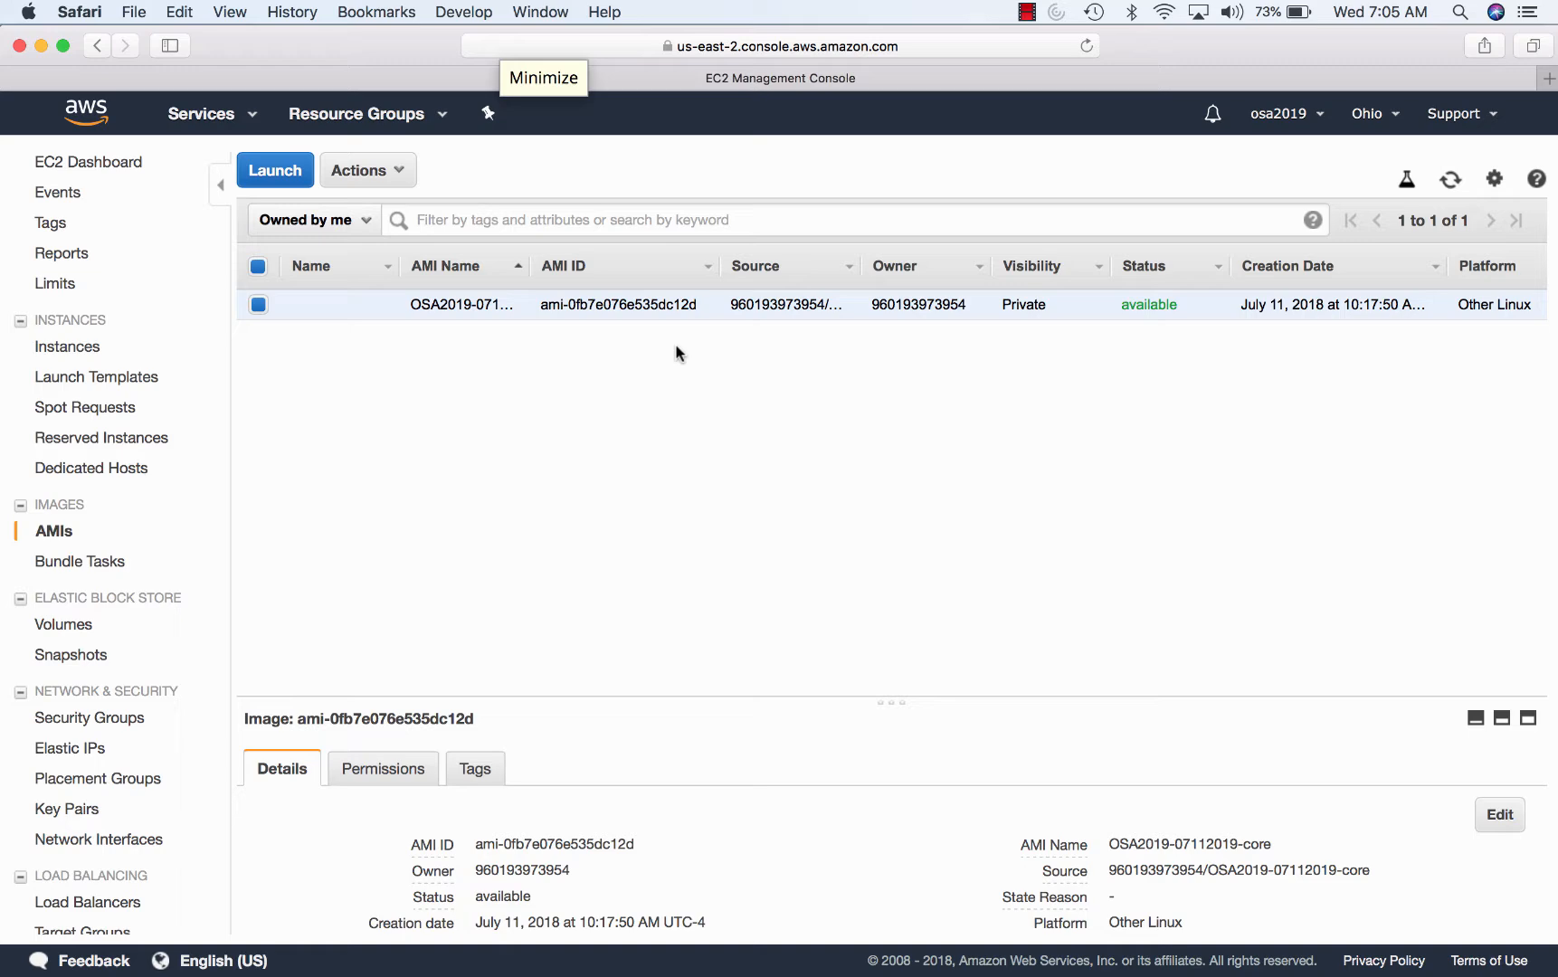
left_click(296, 167)
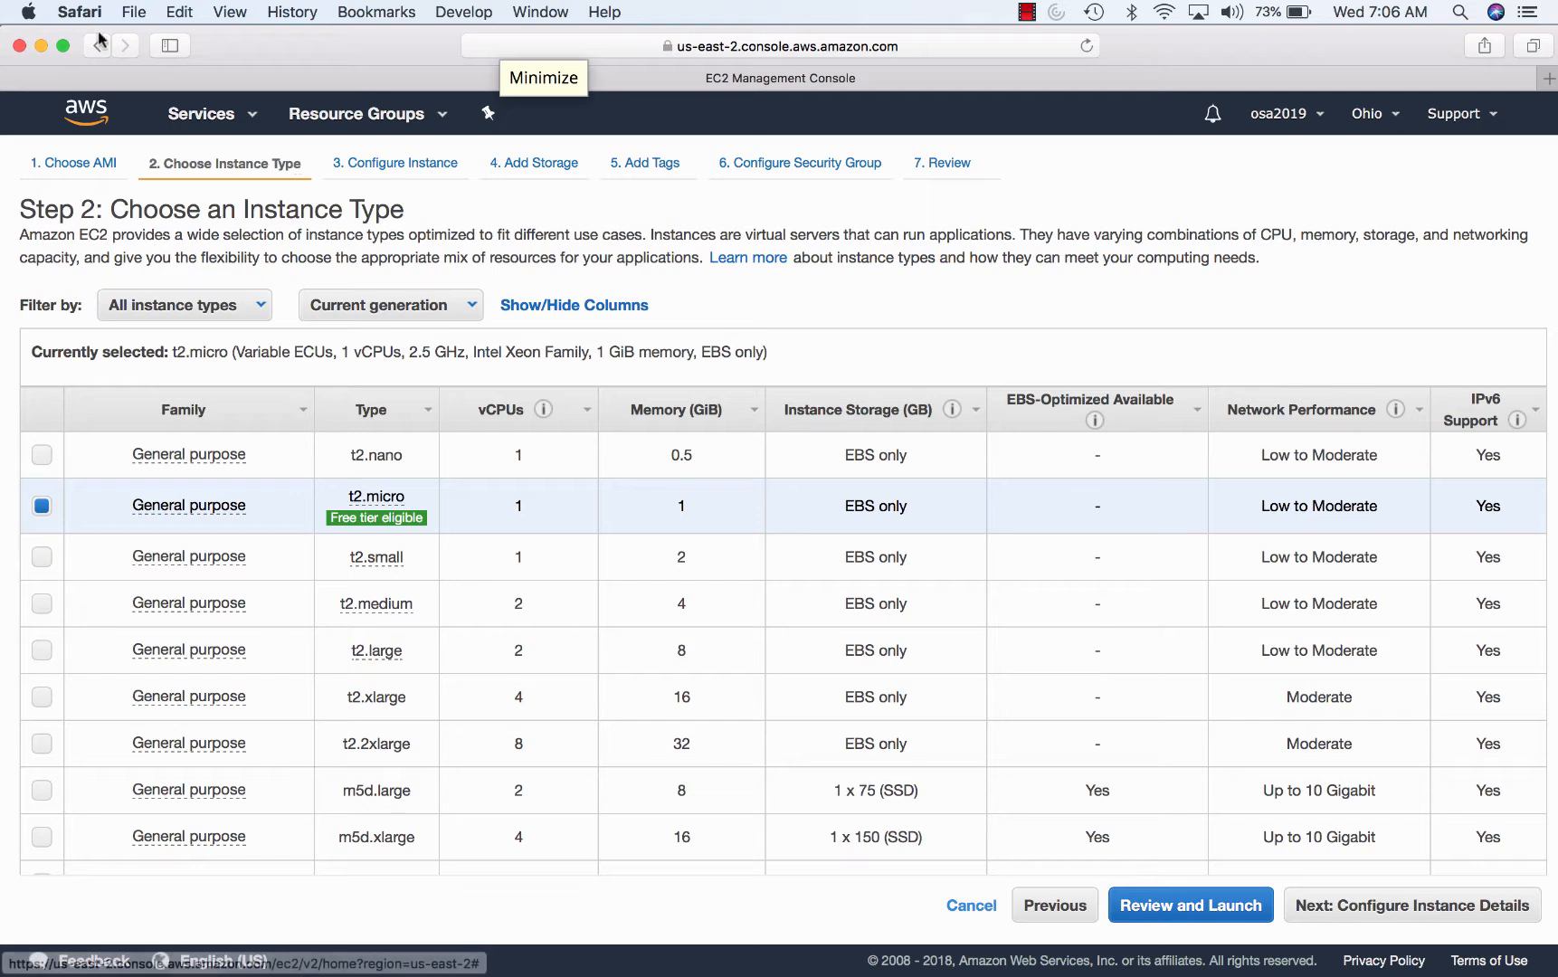
left_click(98, 47)
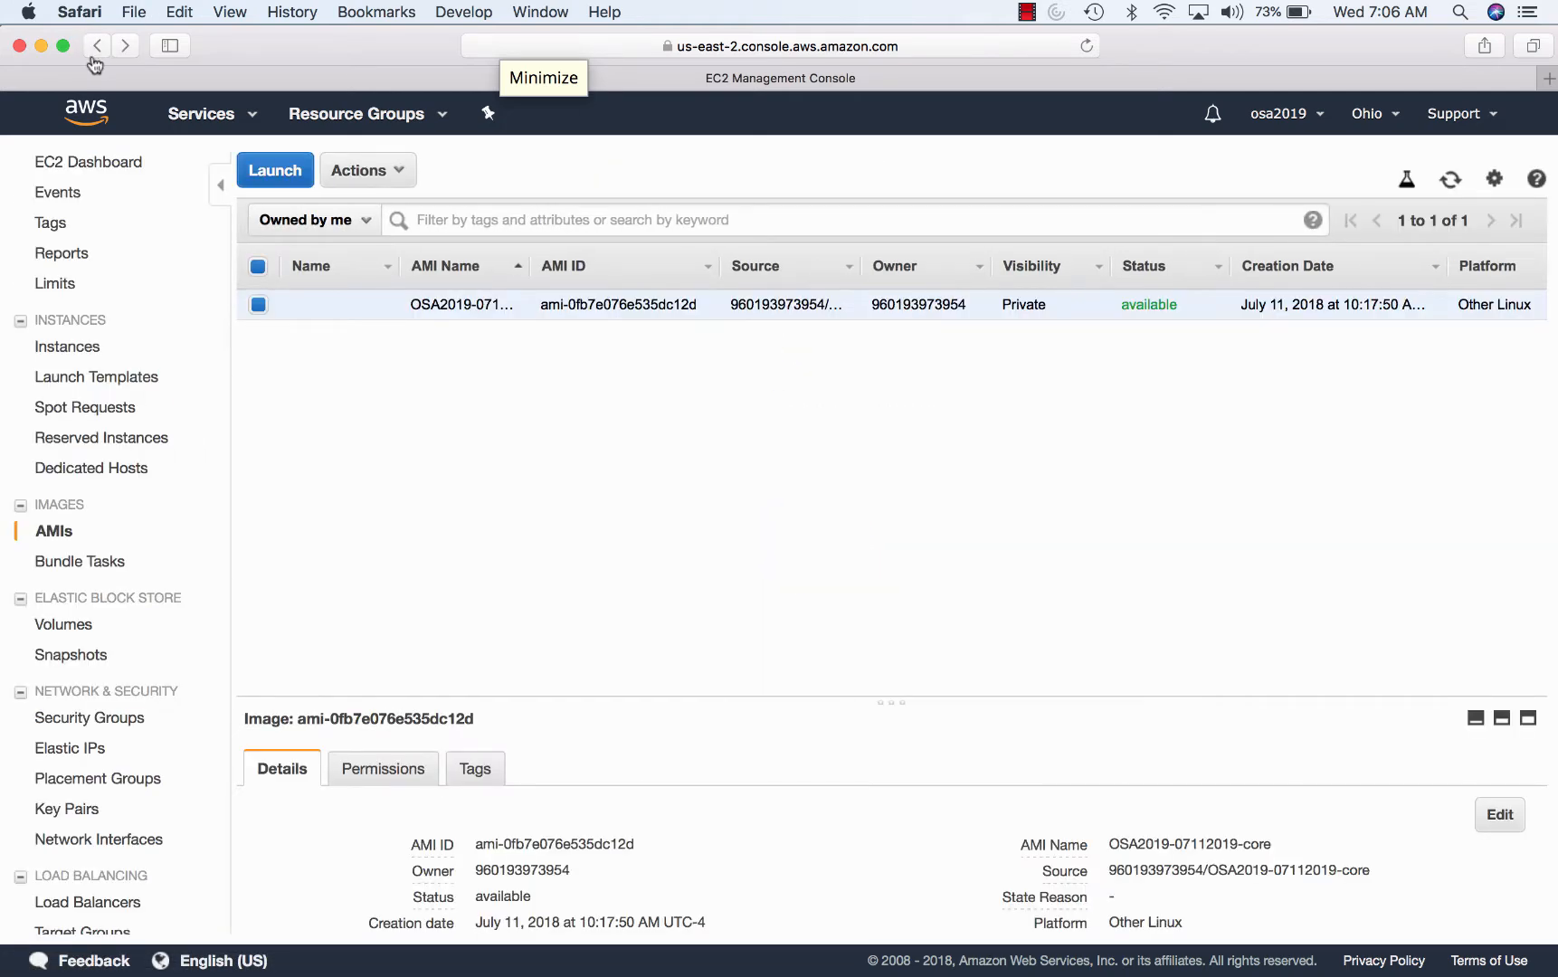
scroll(86, 529, "down", 3)
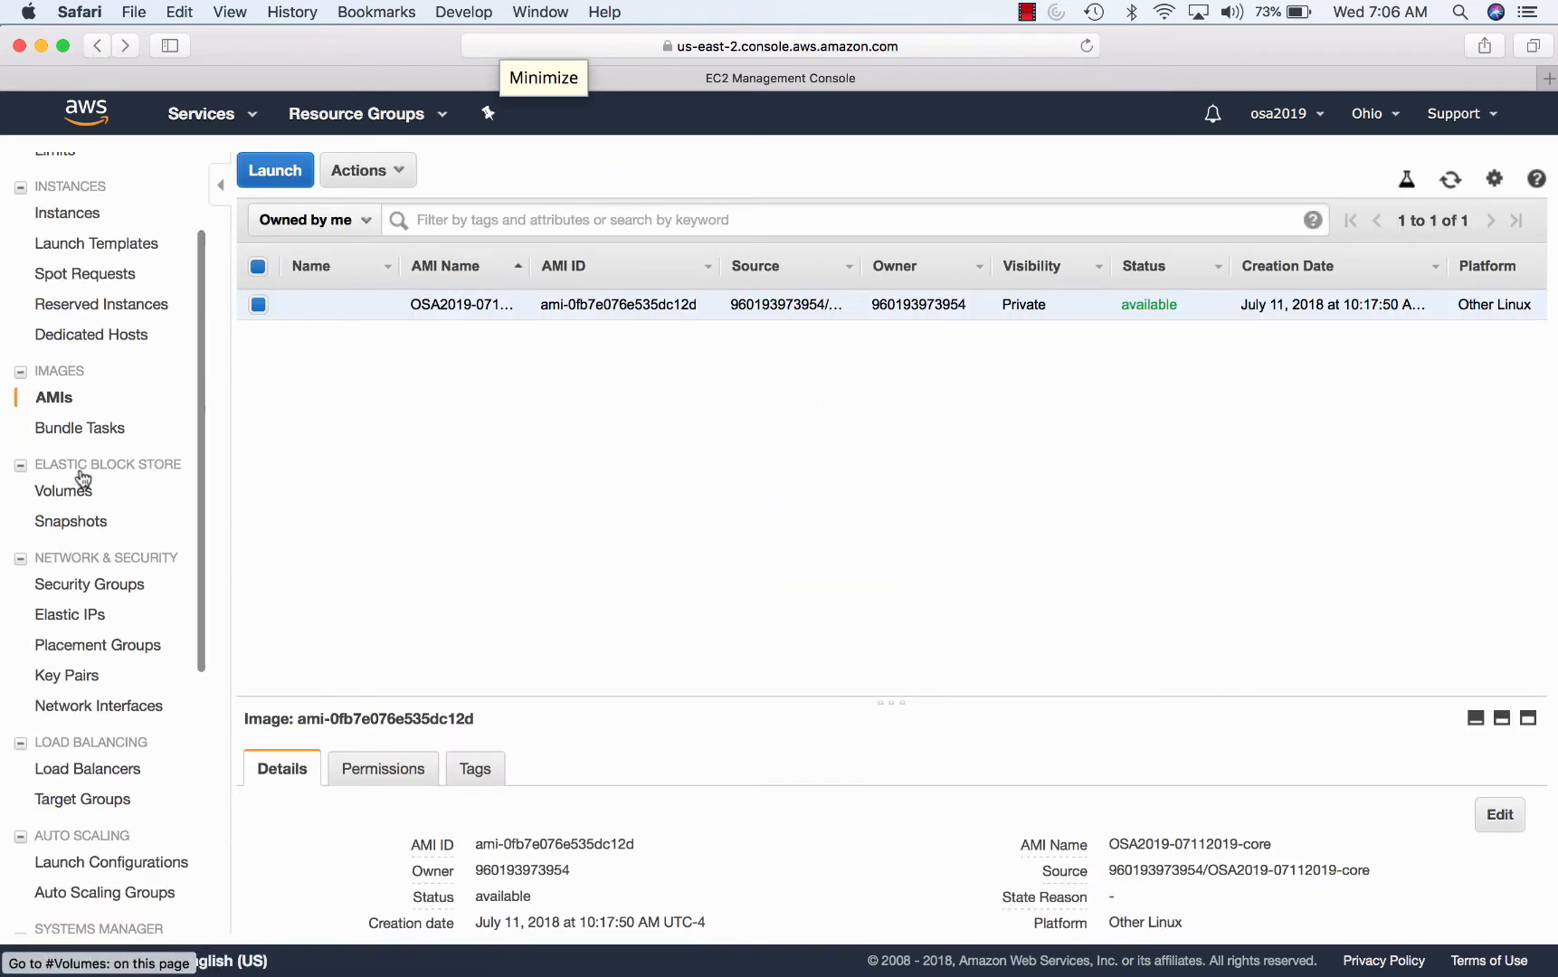
- Review volumes, then the Elastic IPs 18.216.91.197 and 18.218.64.65, dismissing the notification
left_click(76, 493)
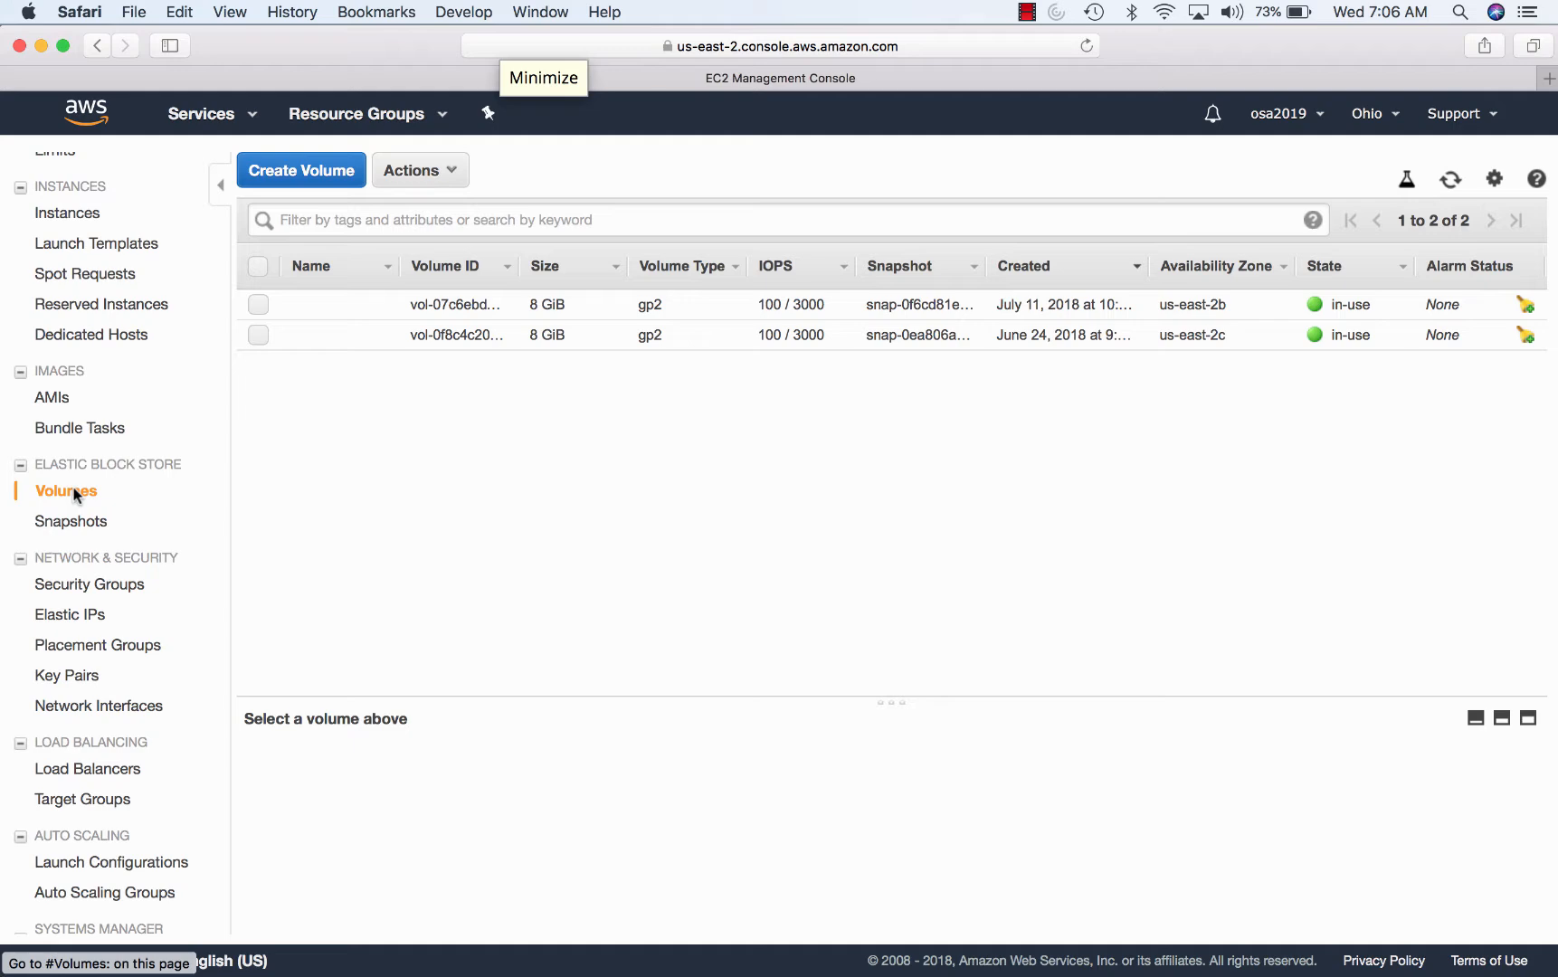
left_click(86, 618)
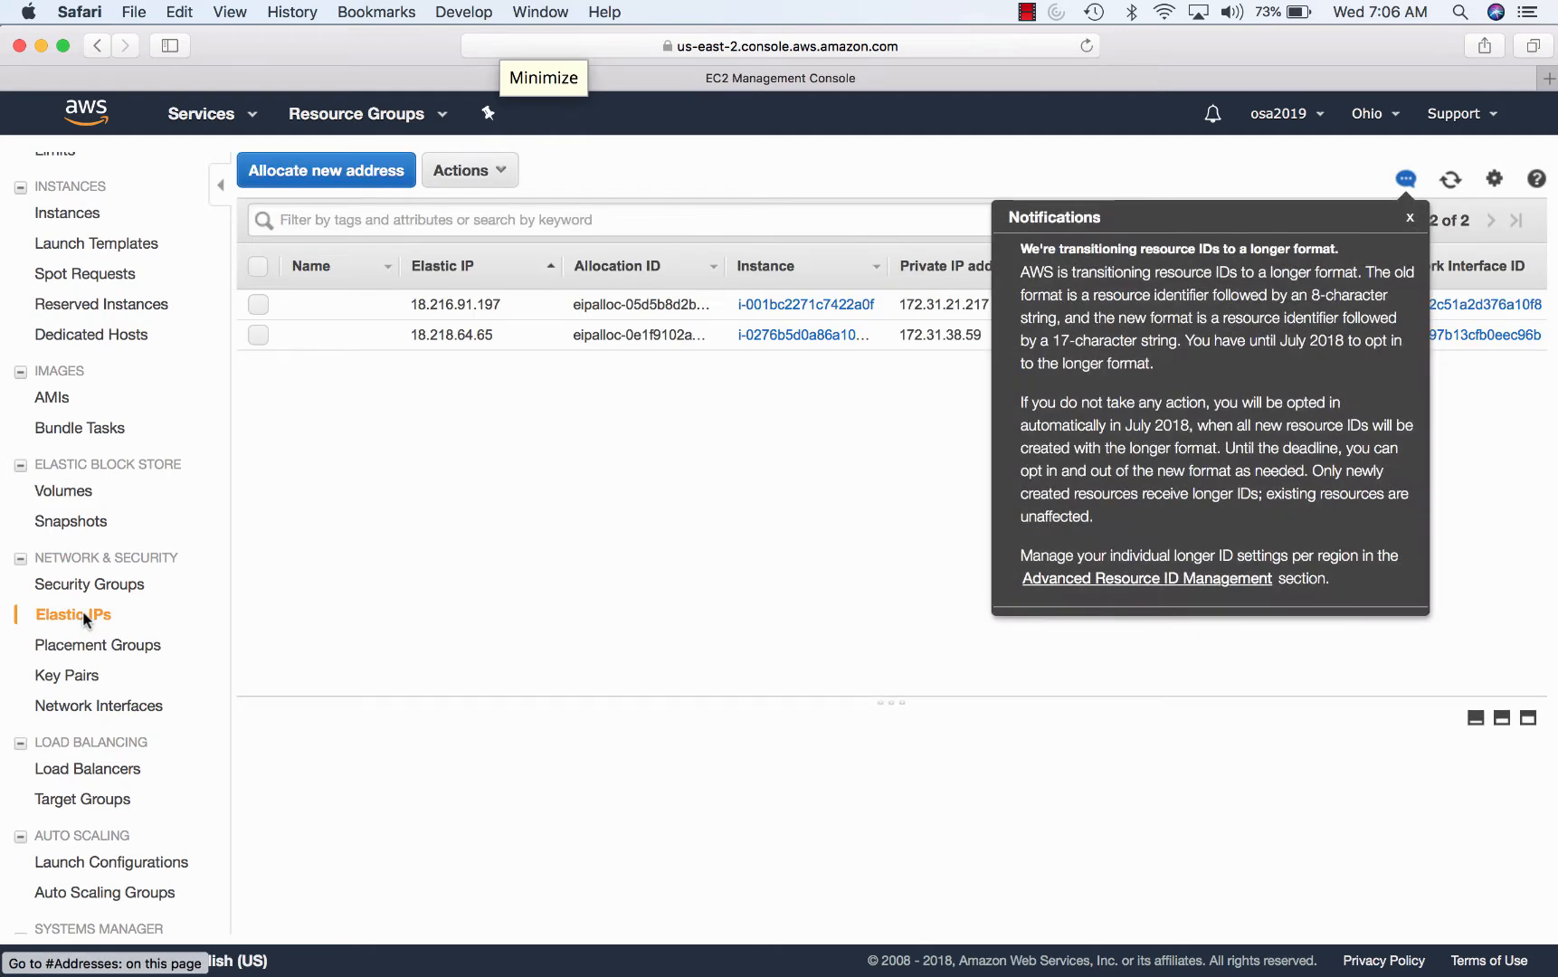
left_click(1411, 217)
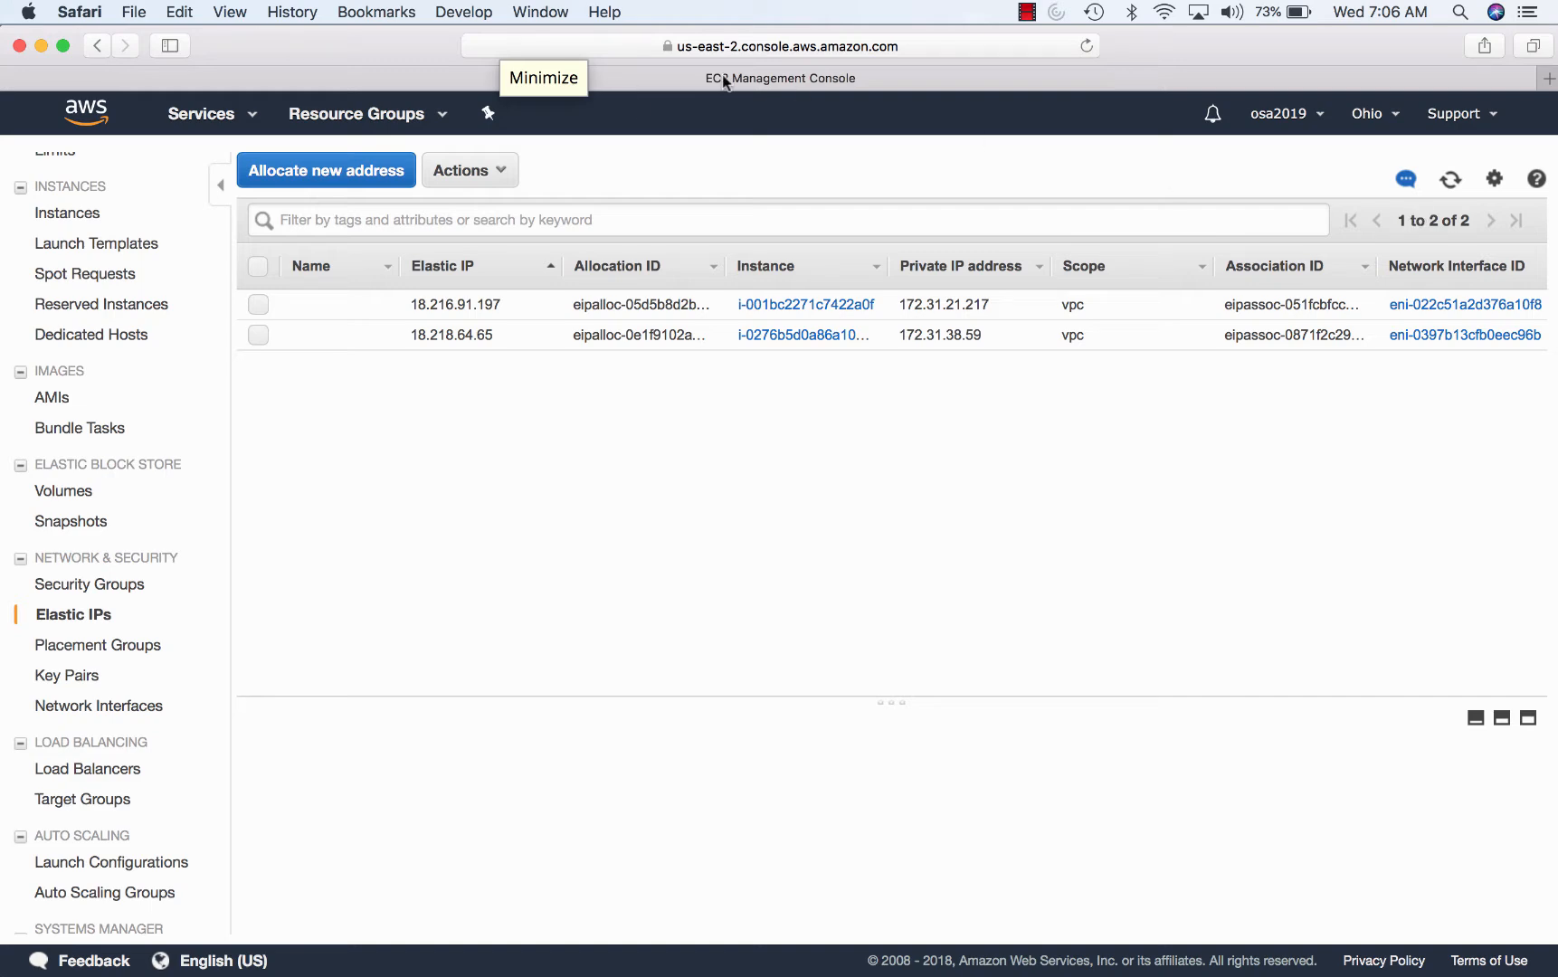
scroll(56, 299, "up", 3)
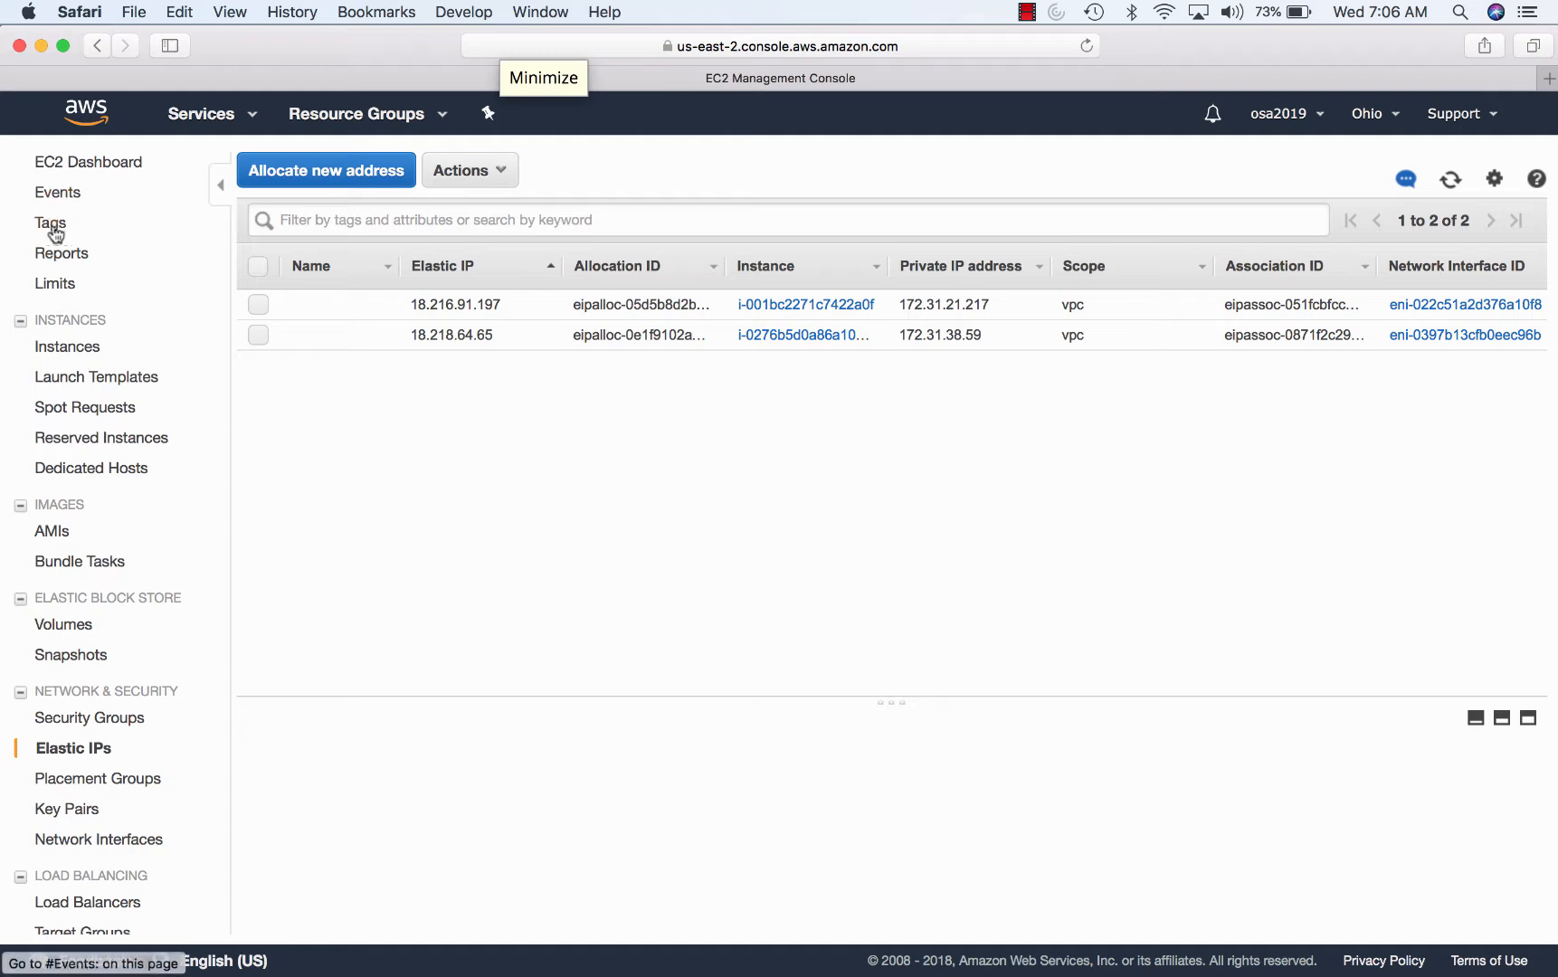
- Copy OSA-Failover's public DNS name ec2-18-216-91-197.us-east-2.compute.amazonaws.com
left_click(85, 163)
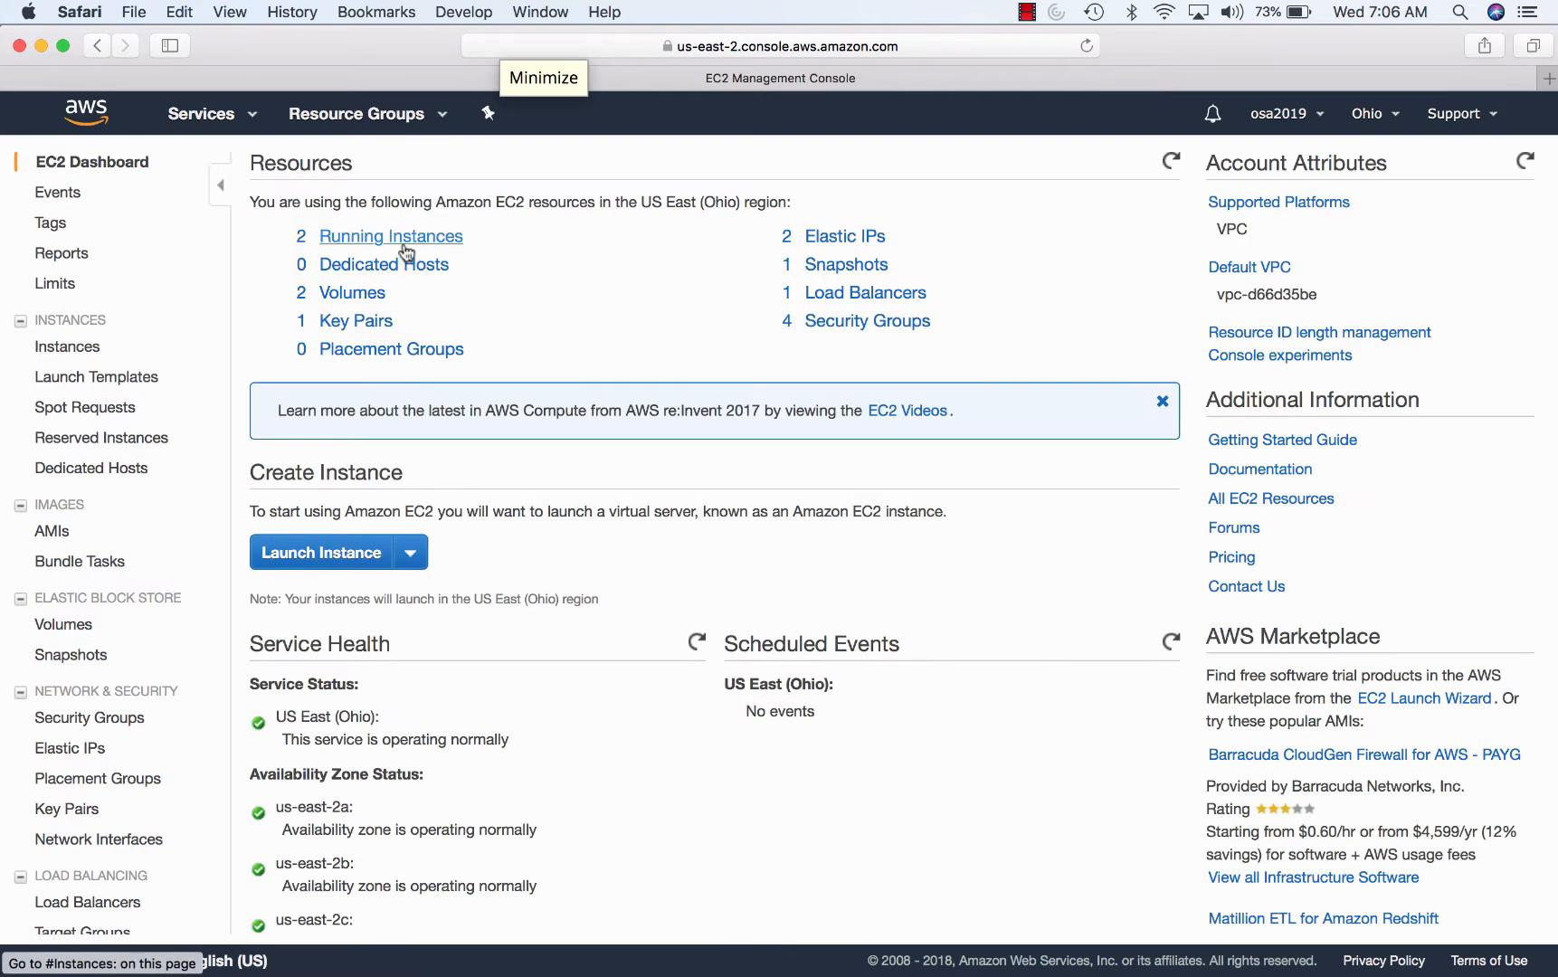
left_click(407, 240)
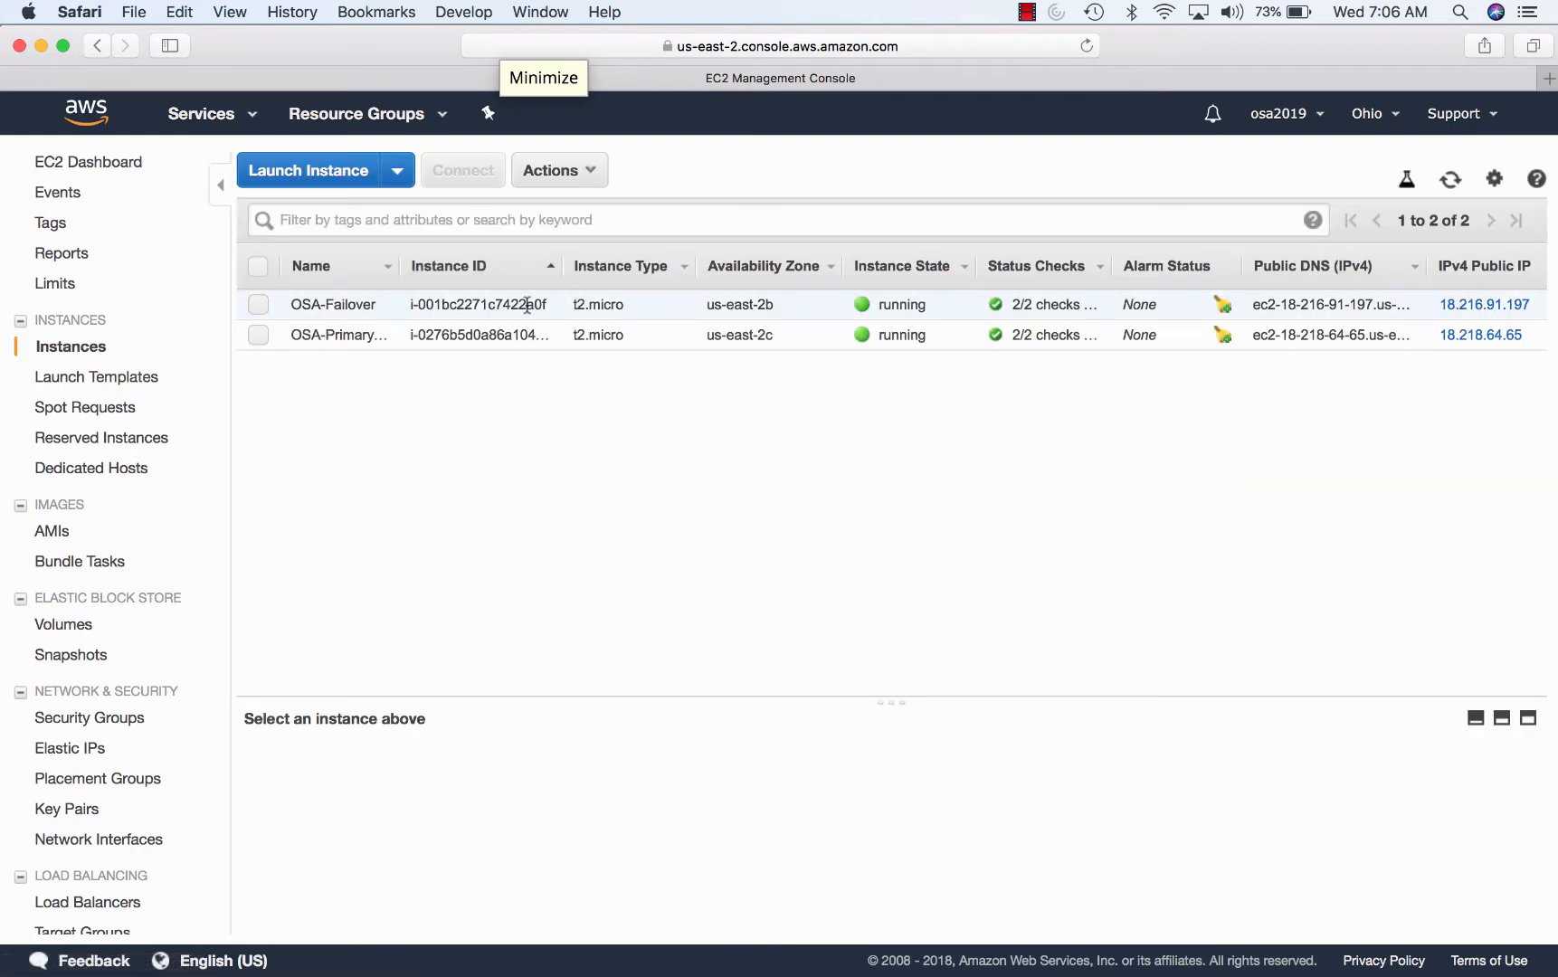
left_click(527, 304)
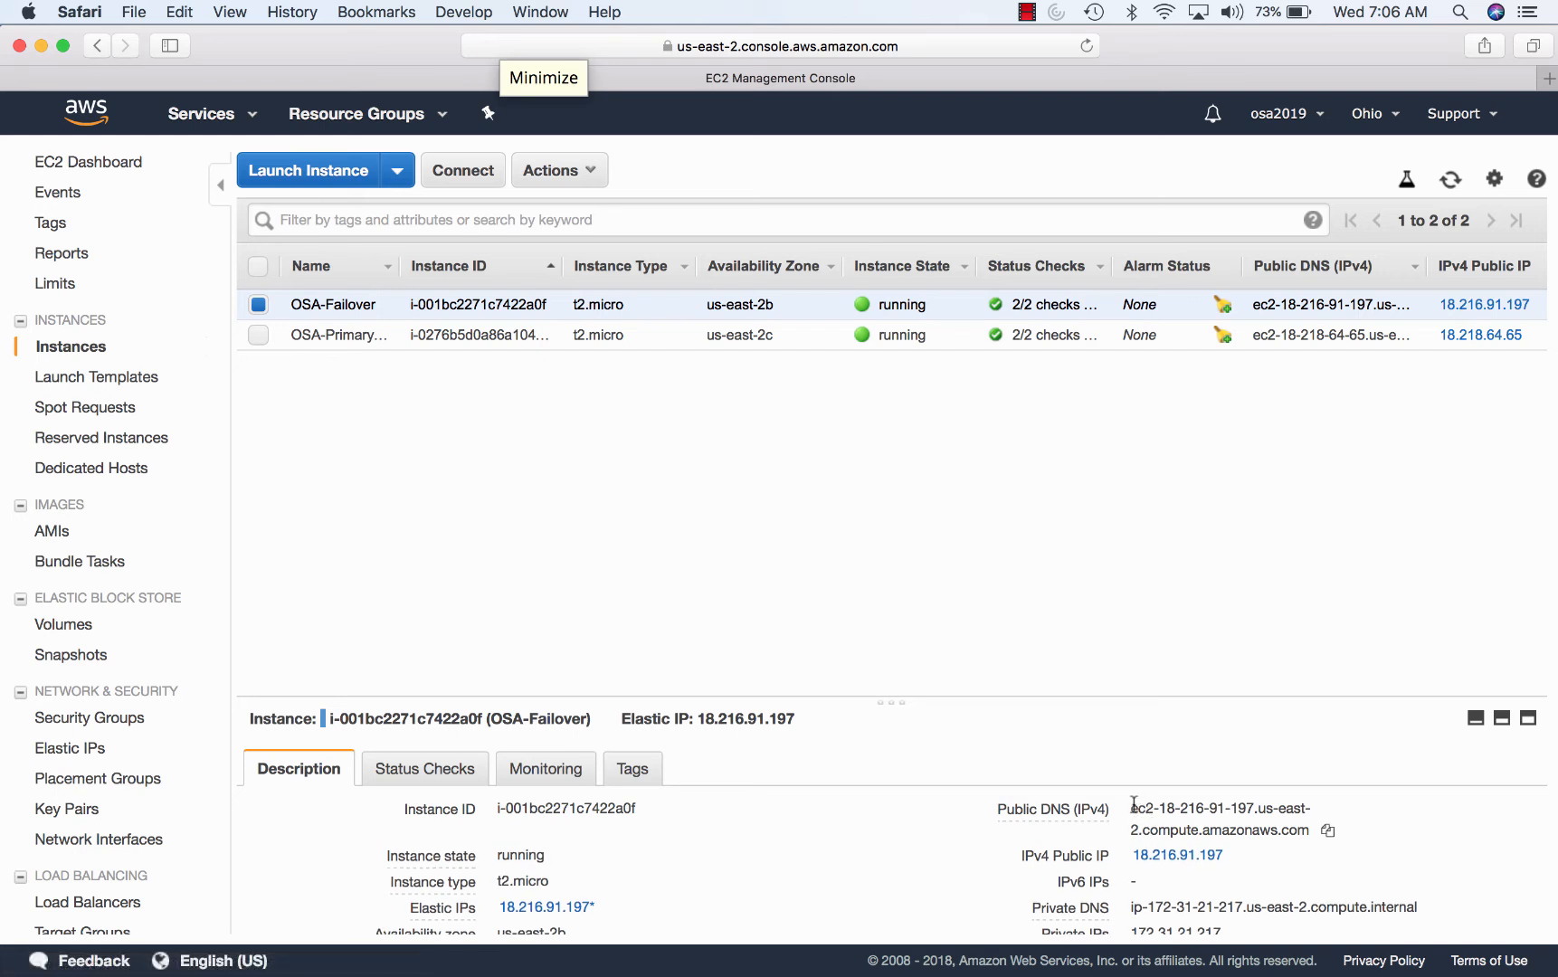
left_click_drag(1131, 804, 1307, 829)
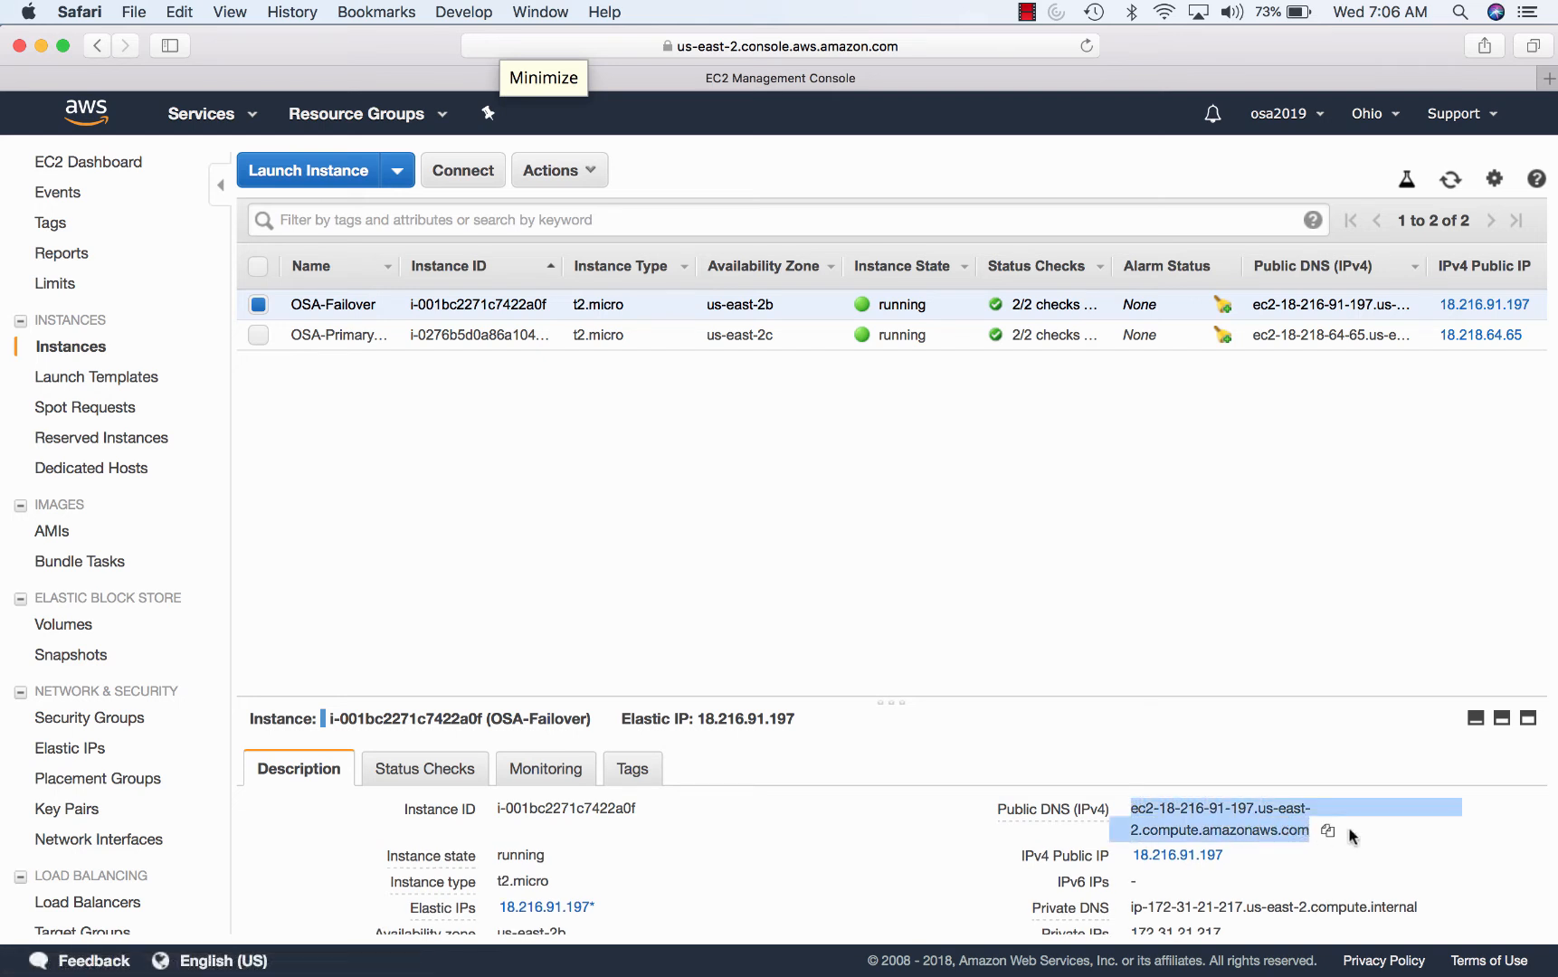
left_click(1327, 830)
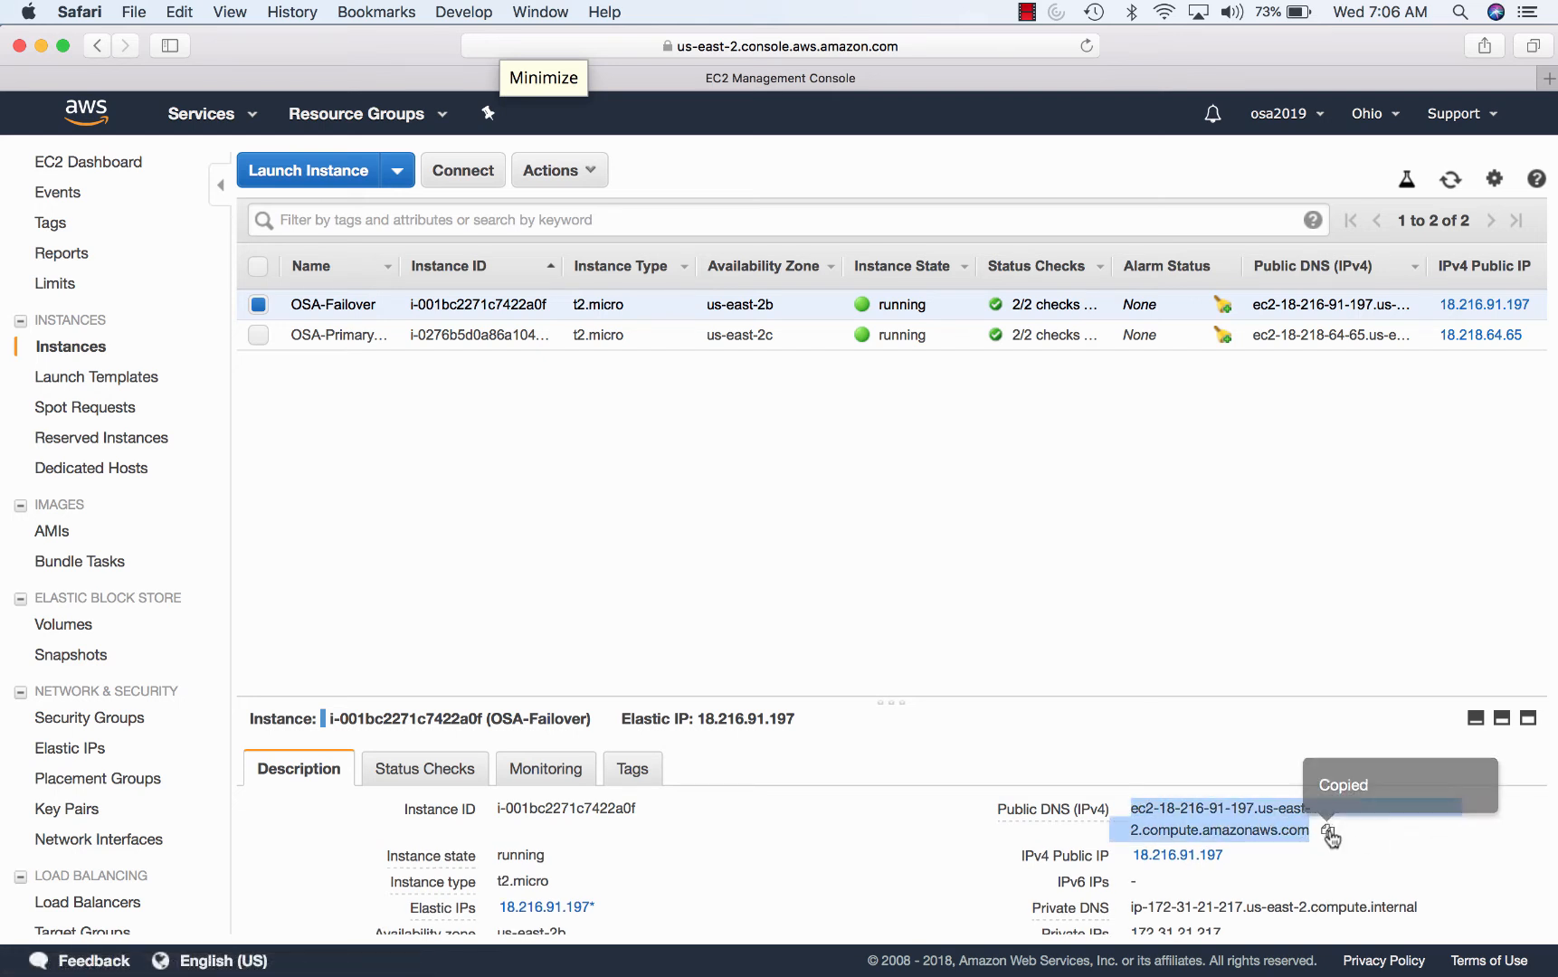
left_click(1327, 830)
mouse_move(1303, 959)
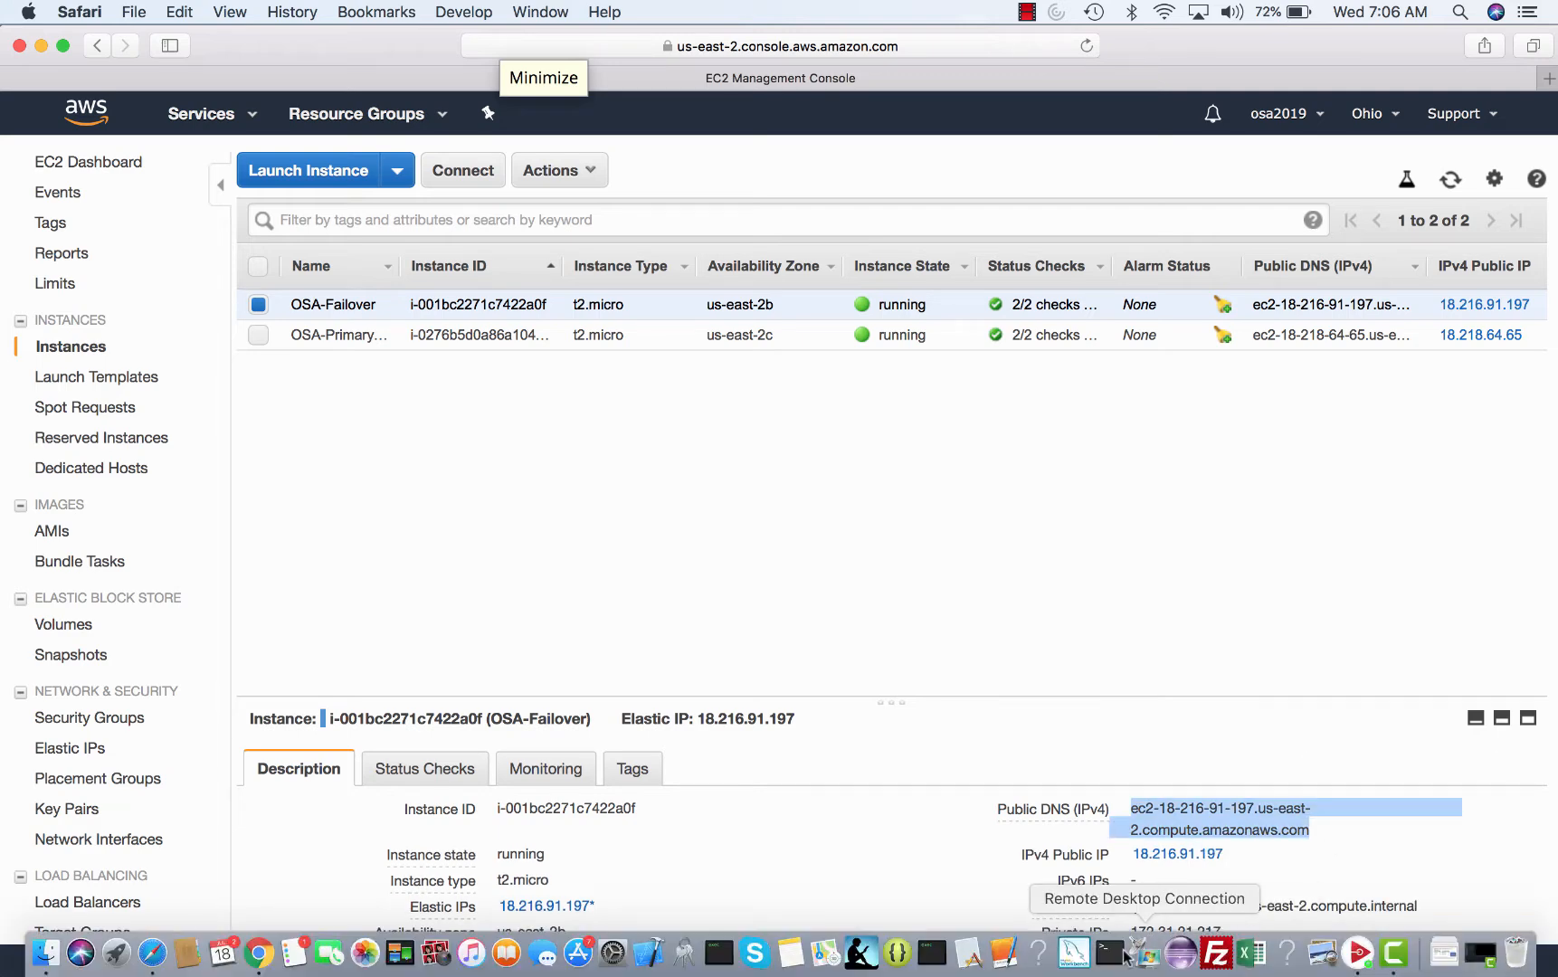
left_click(1113, 954)
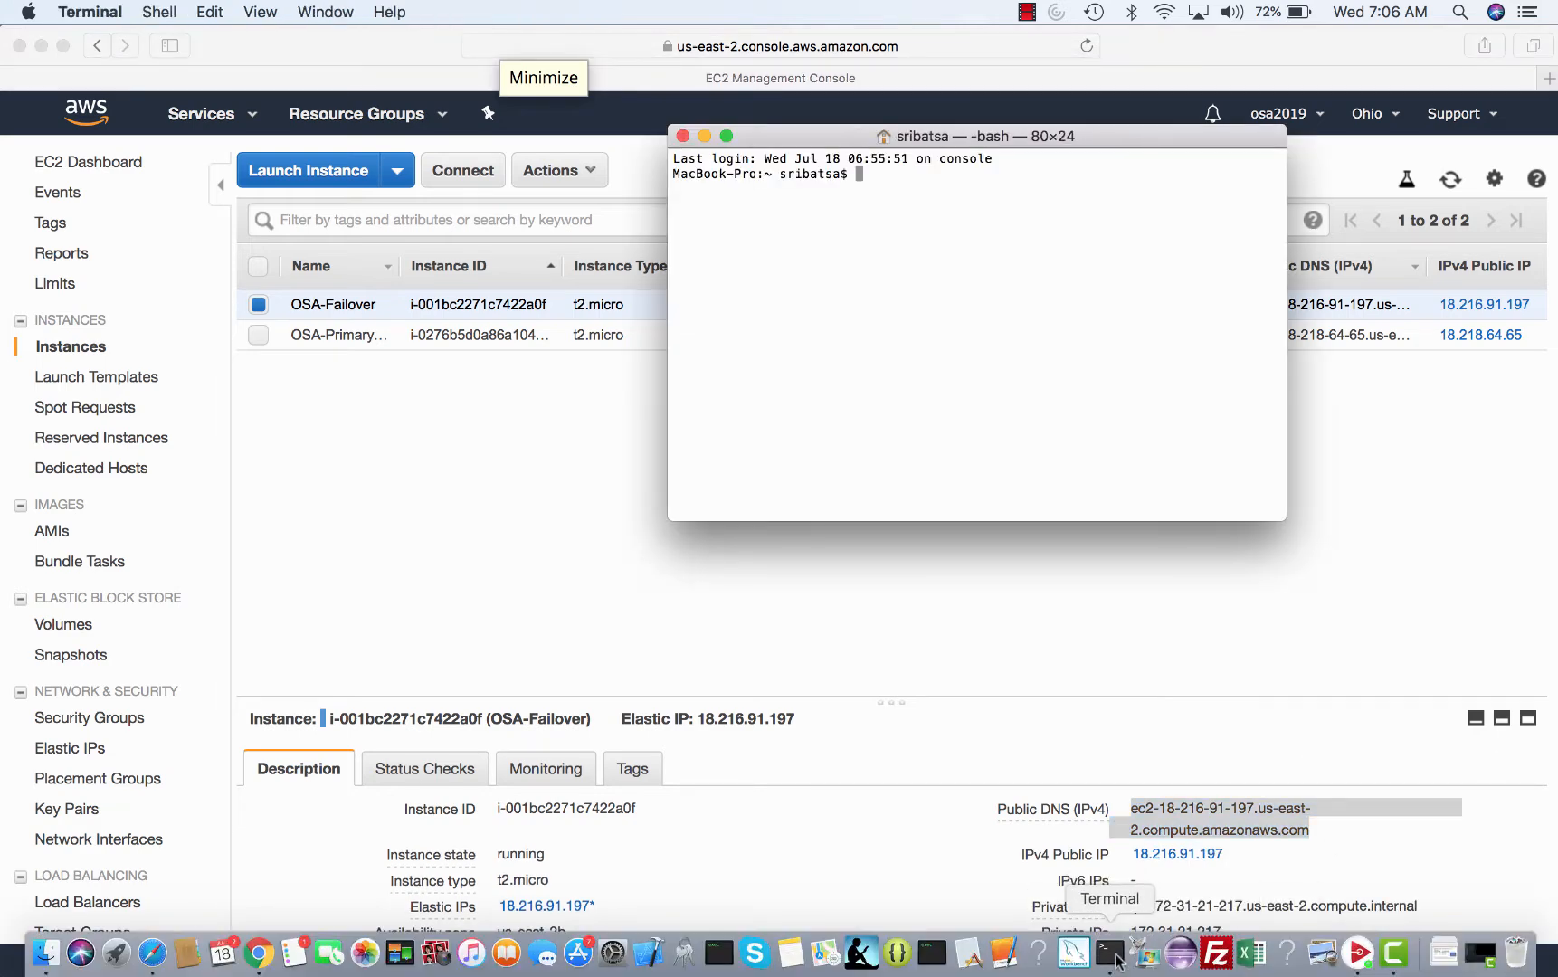
- From the aws folder, ssh into OSA-Failover as ubuntu using osa2019.pem and the copied DNS
type("cd aws")
key("Return")
type("ssh -")
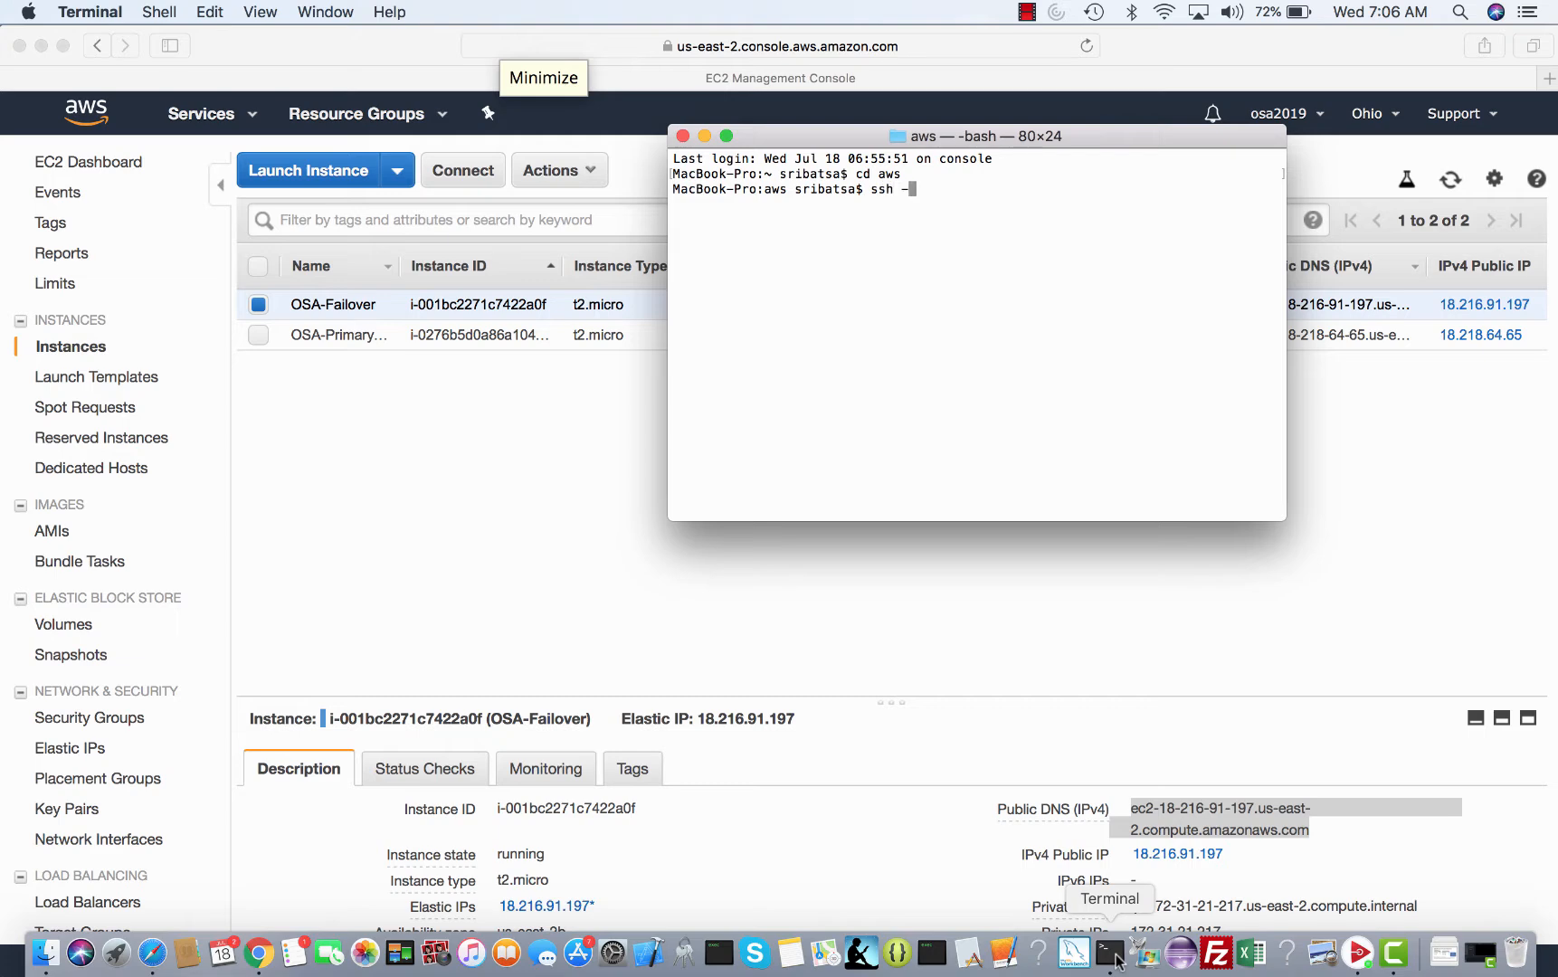
type("i osa2019.pem ubuntu@")
key("super+v")
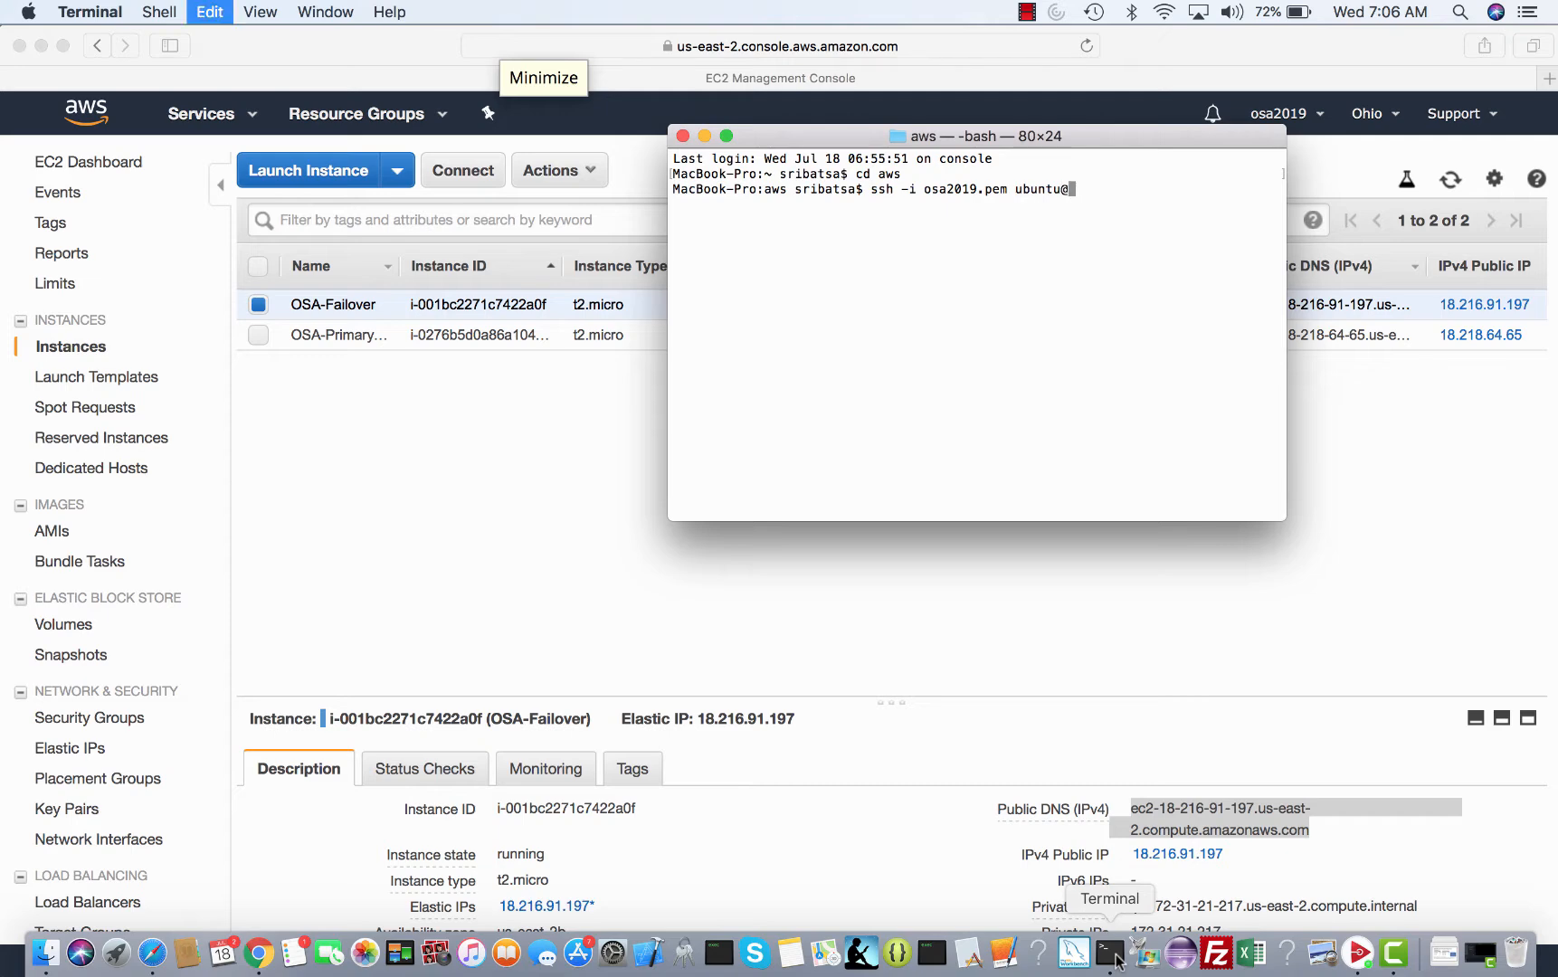
key("Return")
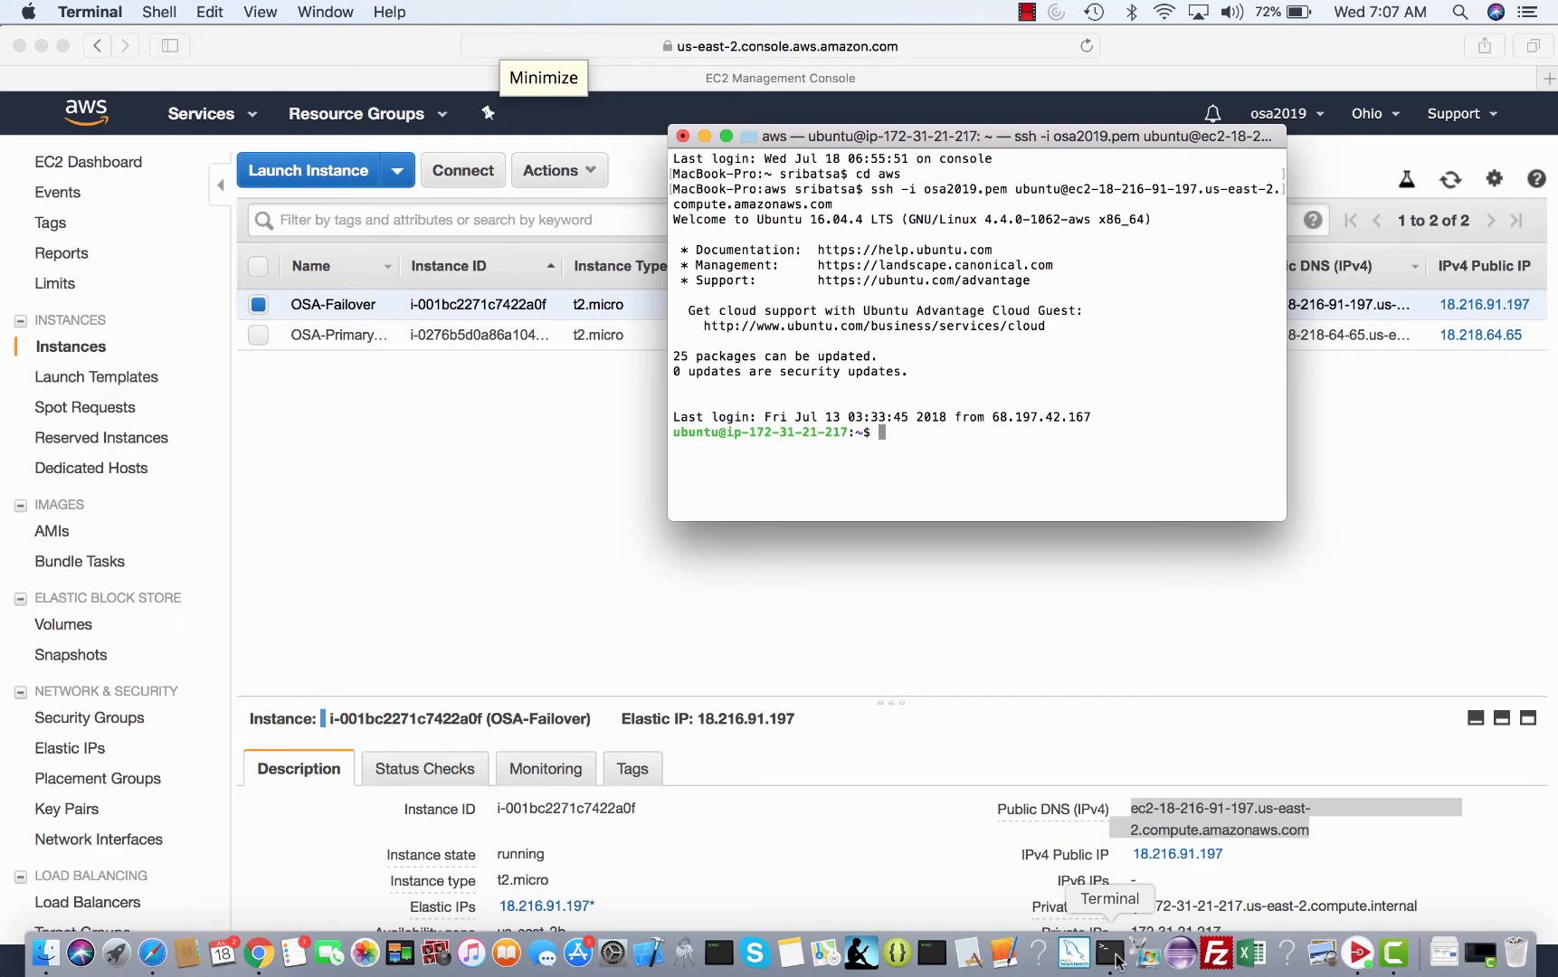
- Confirm apache2 is running with ps -eaf | grep apache, then run top
type("ps -eaf | grep apache")
key("Return")
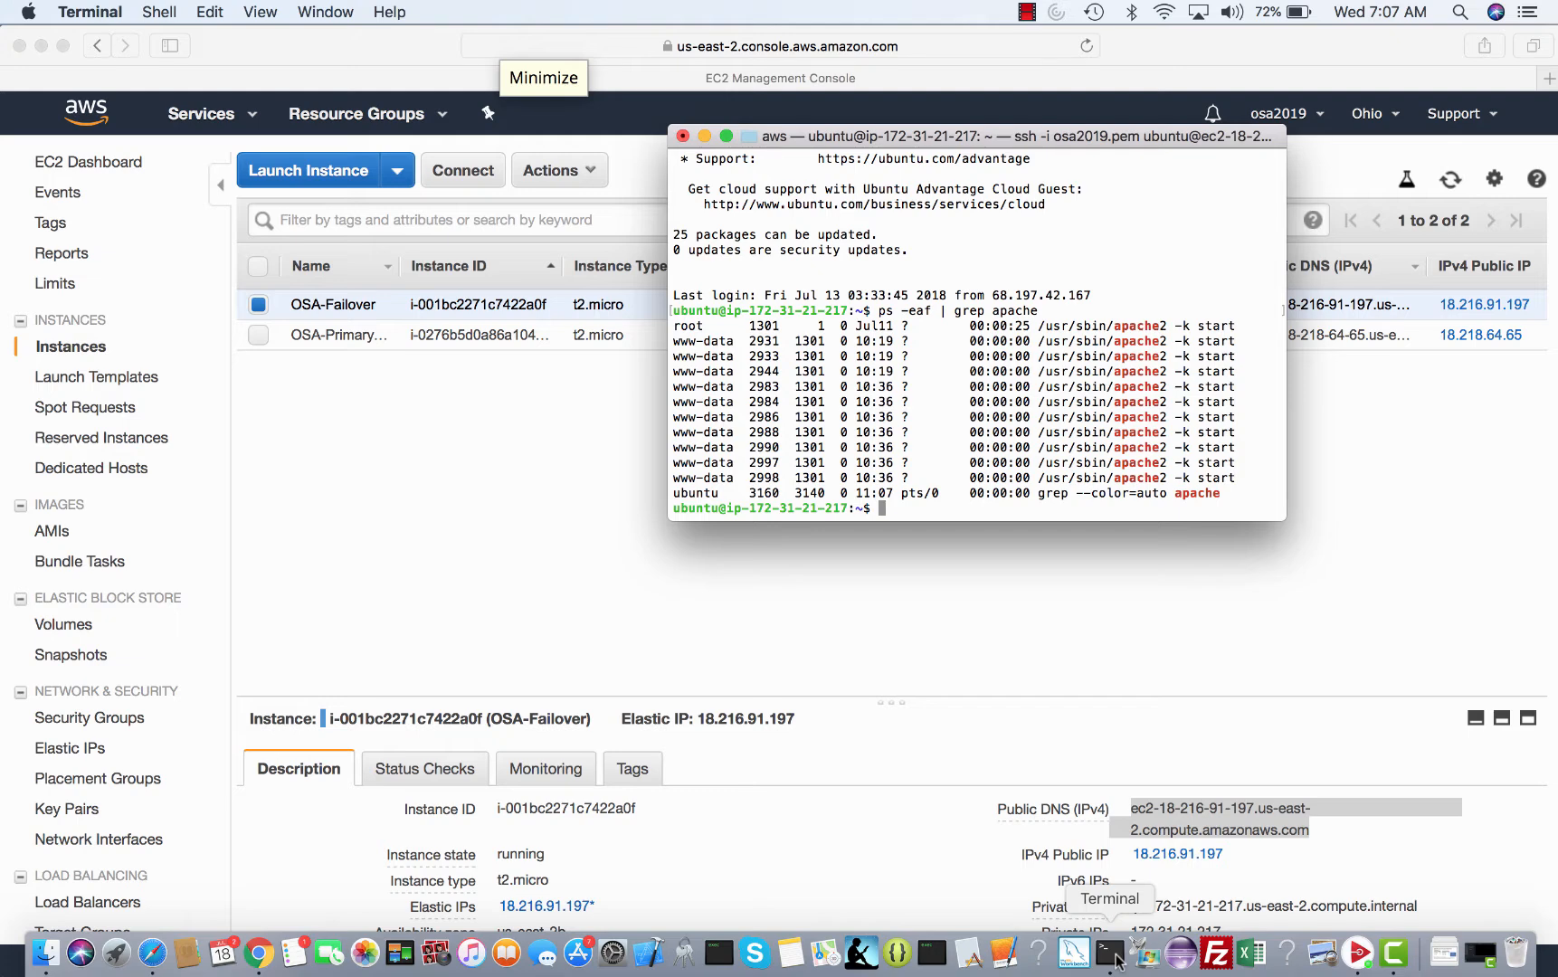
type("top")
key("Return")
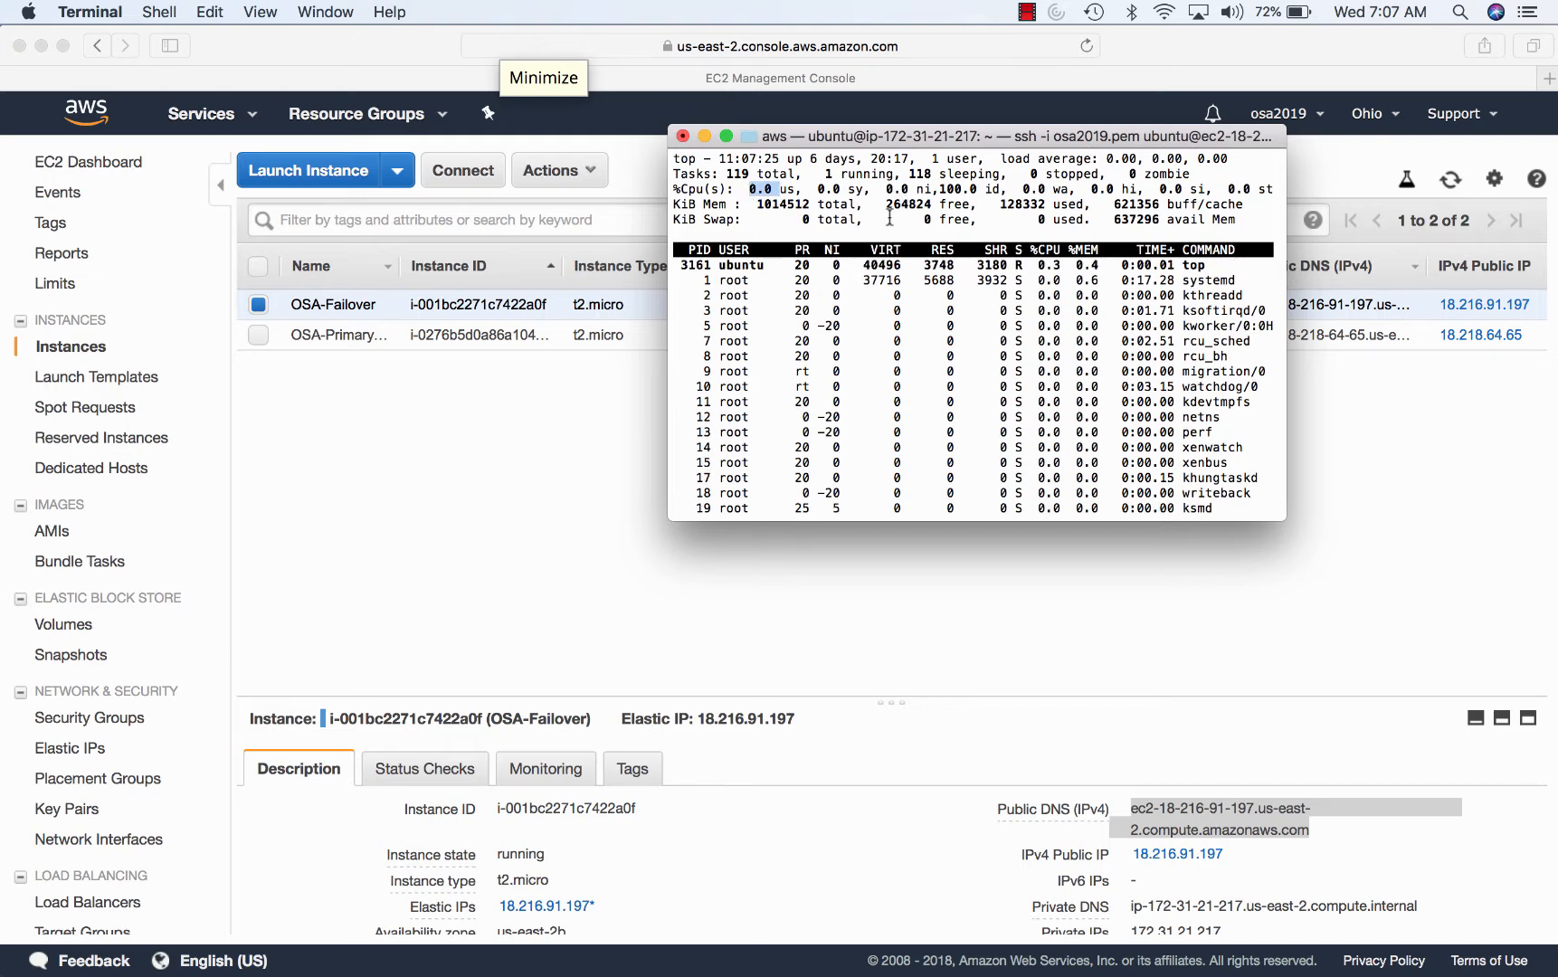
- Go to /var/www/html and list the WordPress website files
type("q")
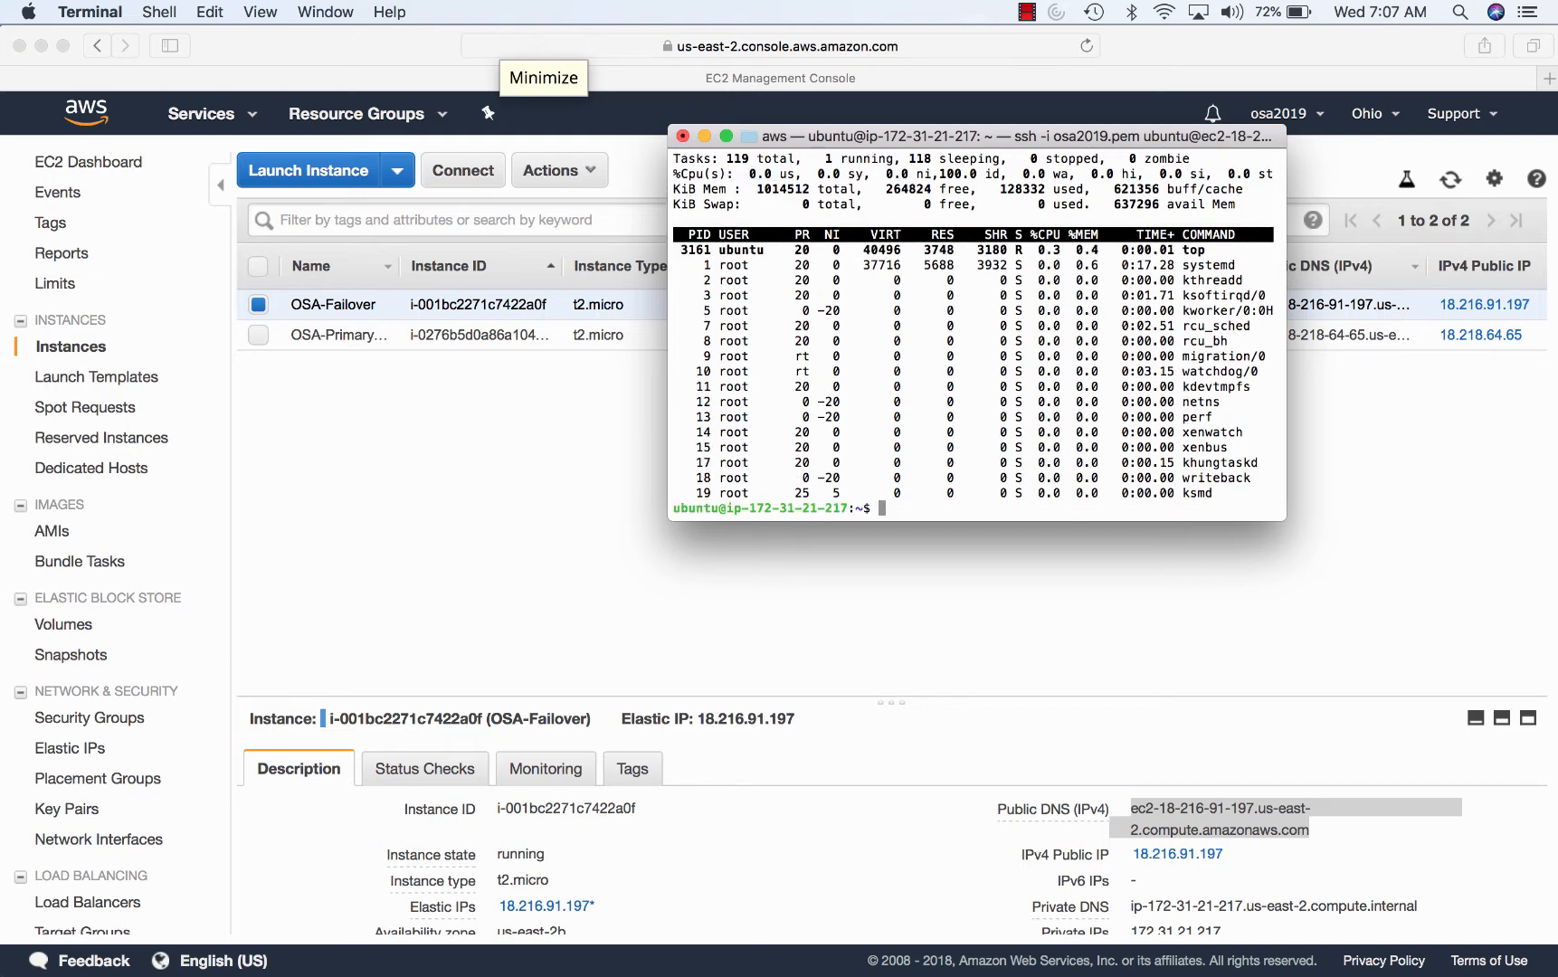
type("cd /var/w")
key("Tab")
type("html")
key("Return")
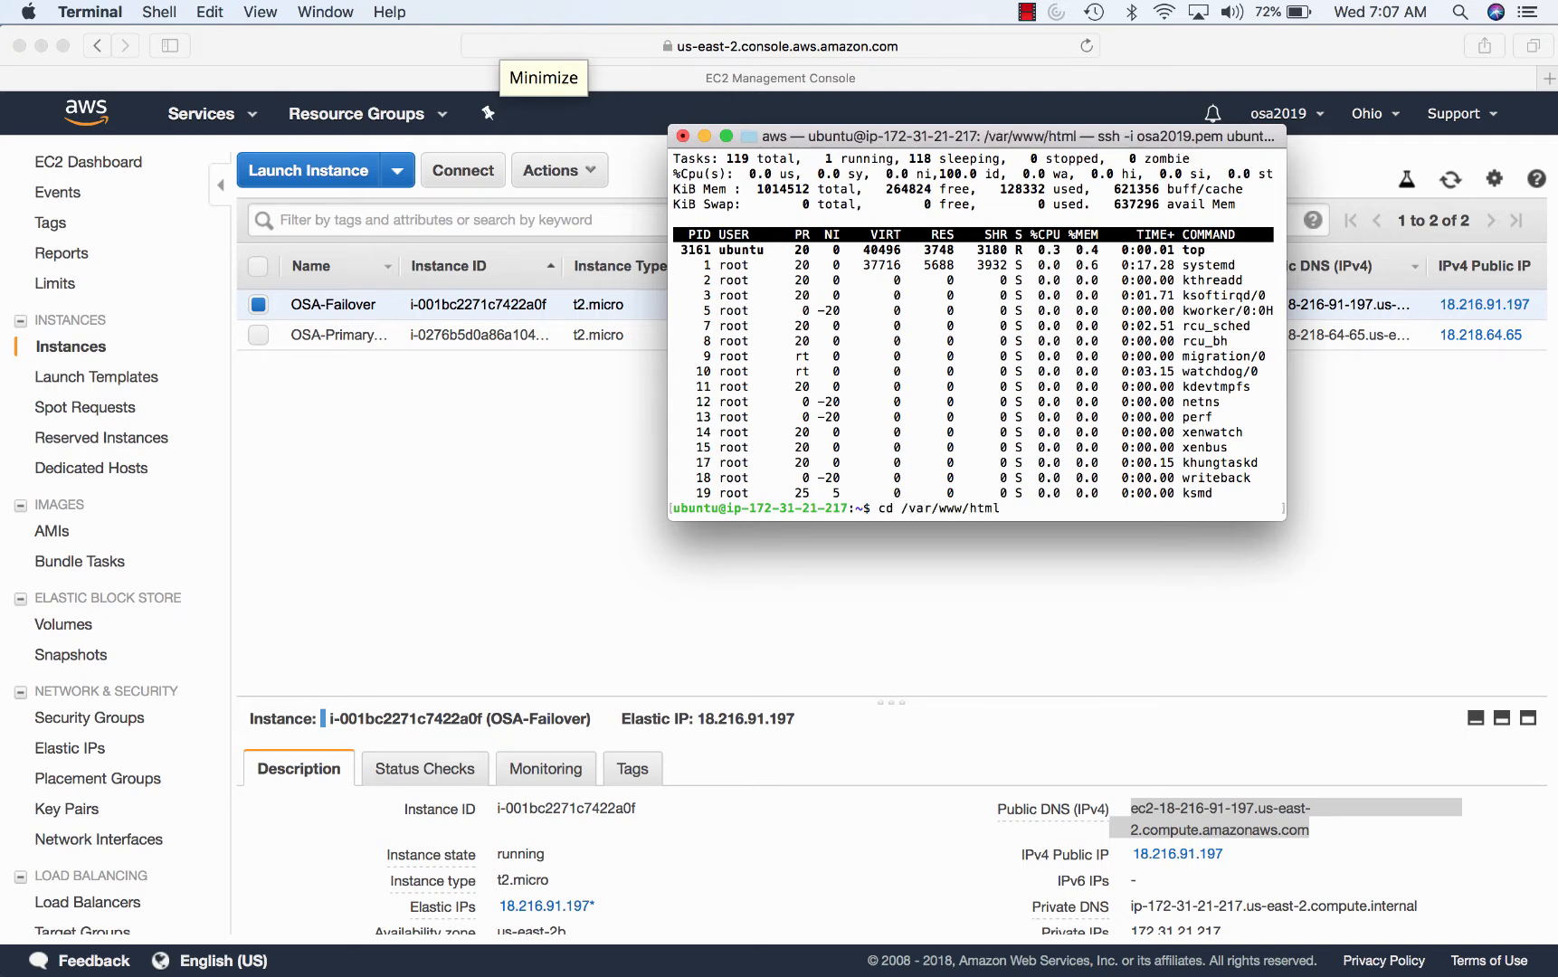
type("ls")
key("Return")
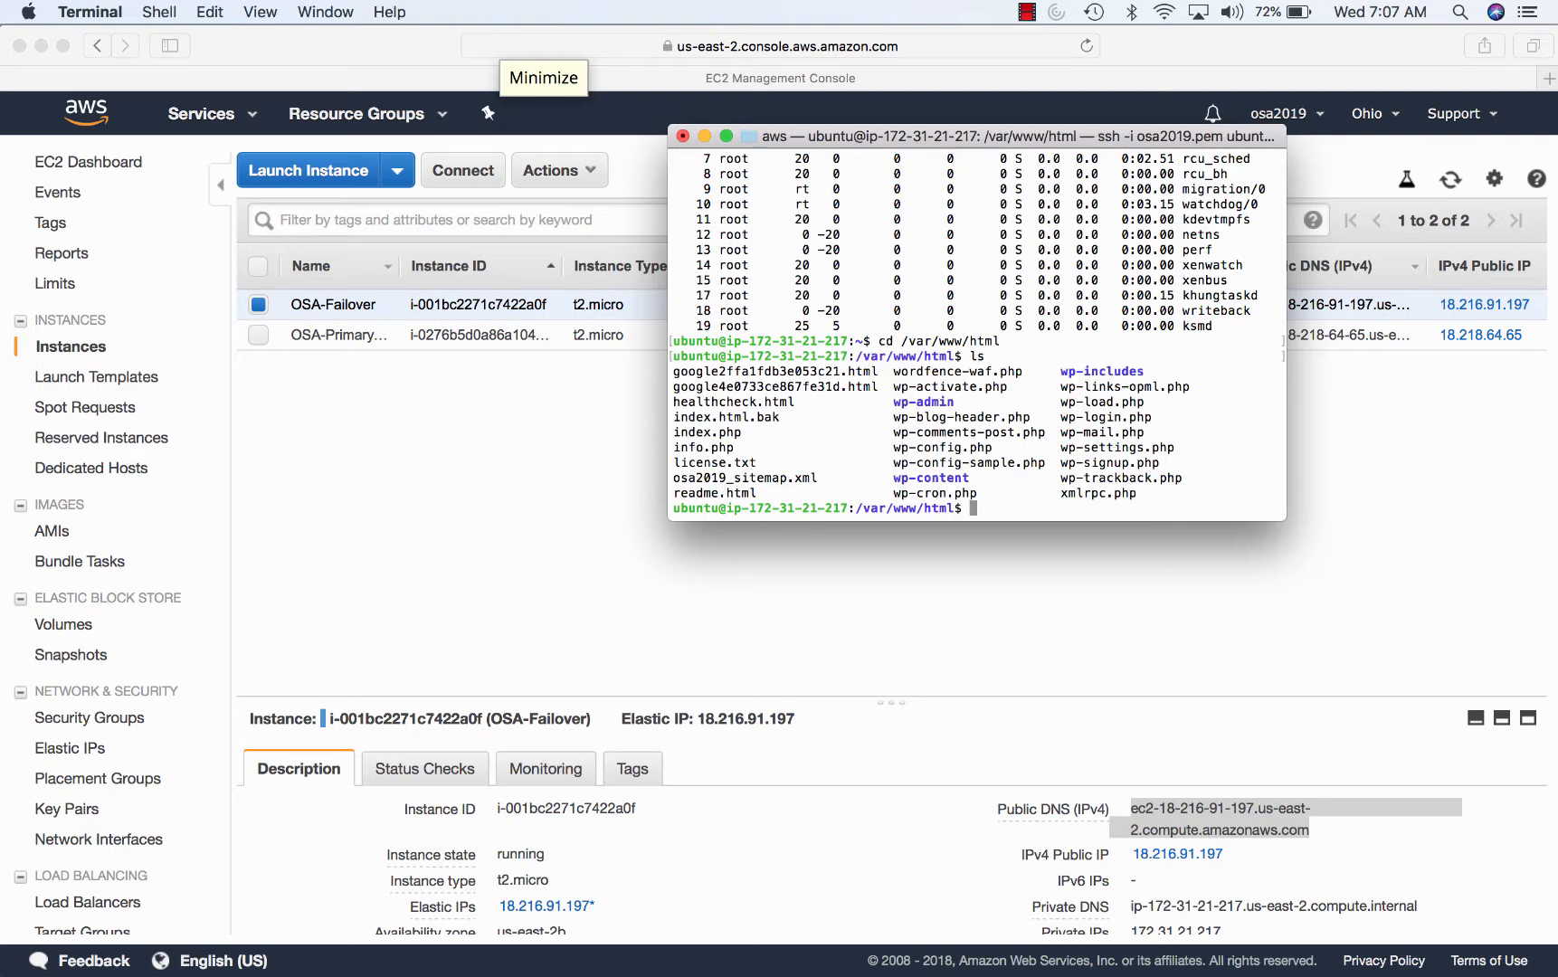
- List /var/www in detail and highlight the www-data owner in the listing
type("cd ..")
key("Return")
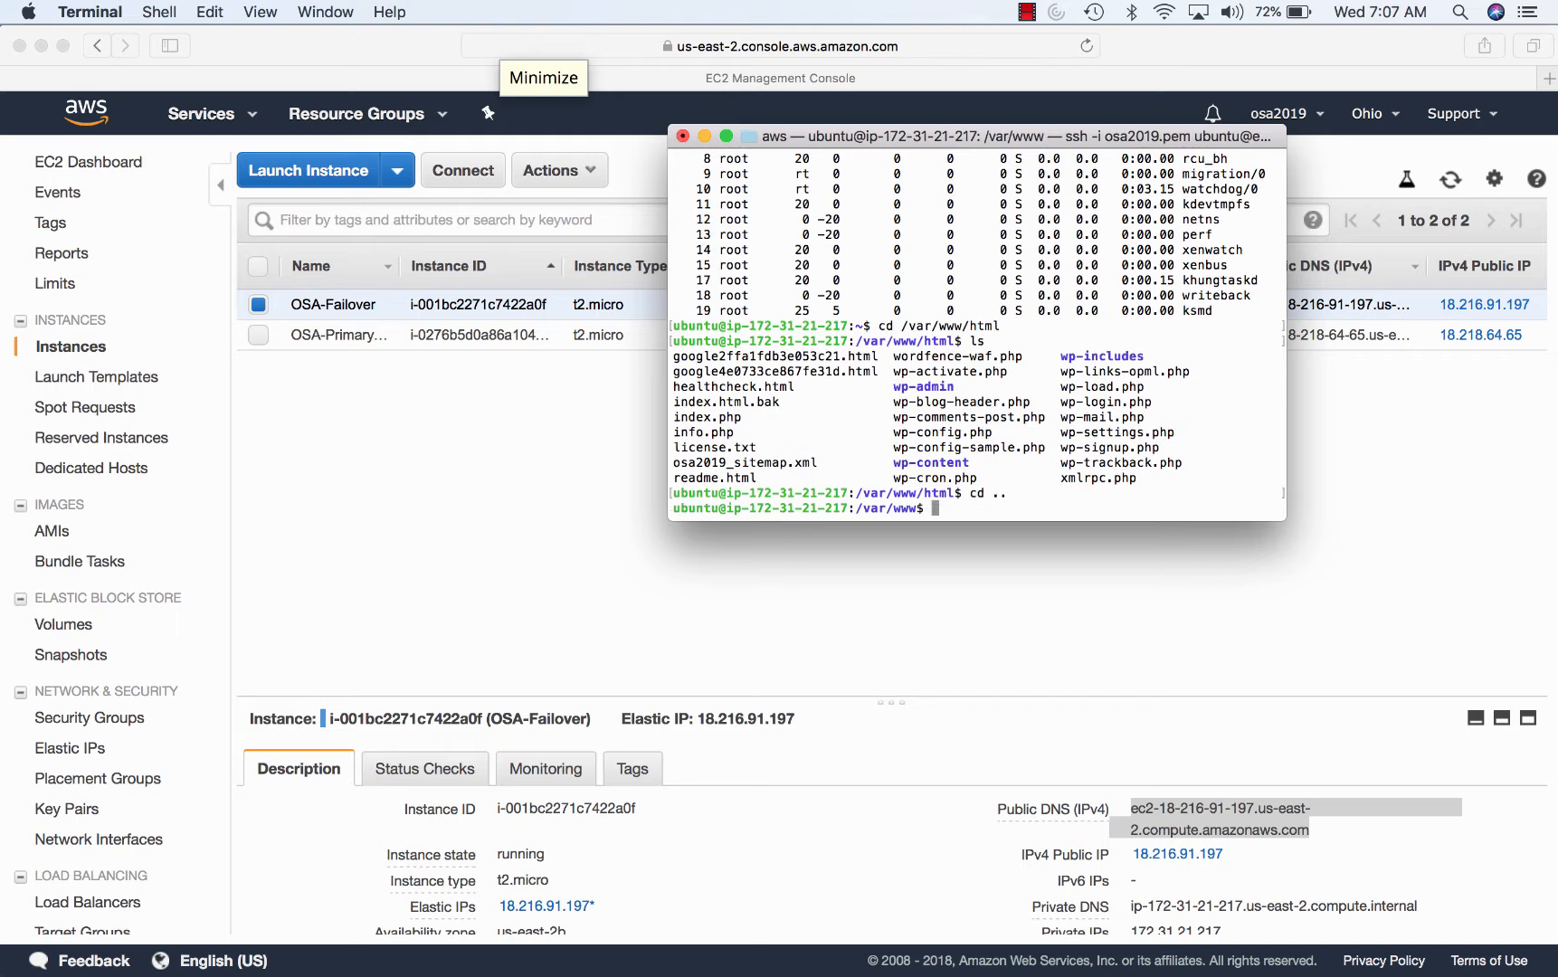
type("ls -l")
key("Return")
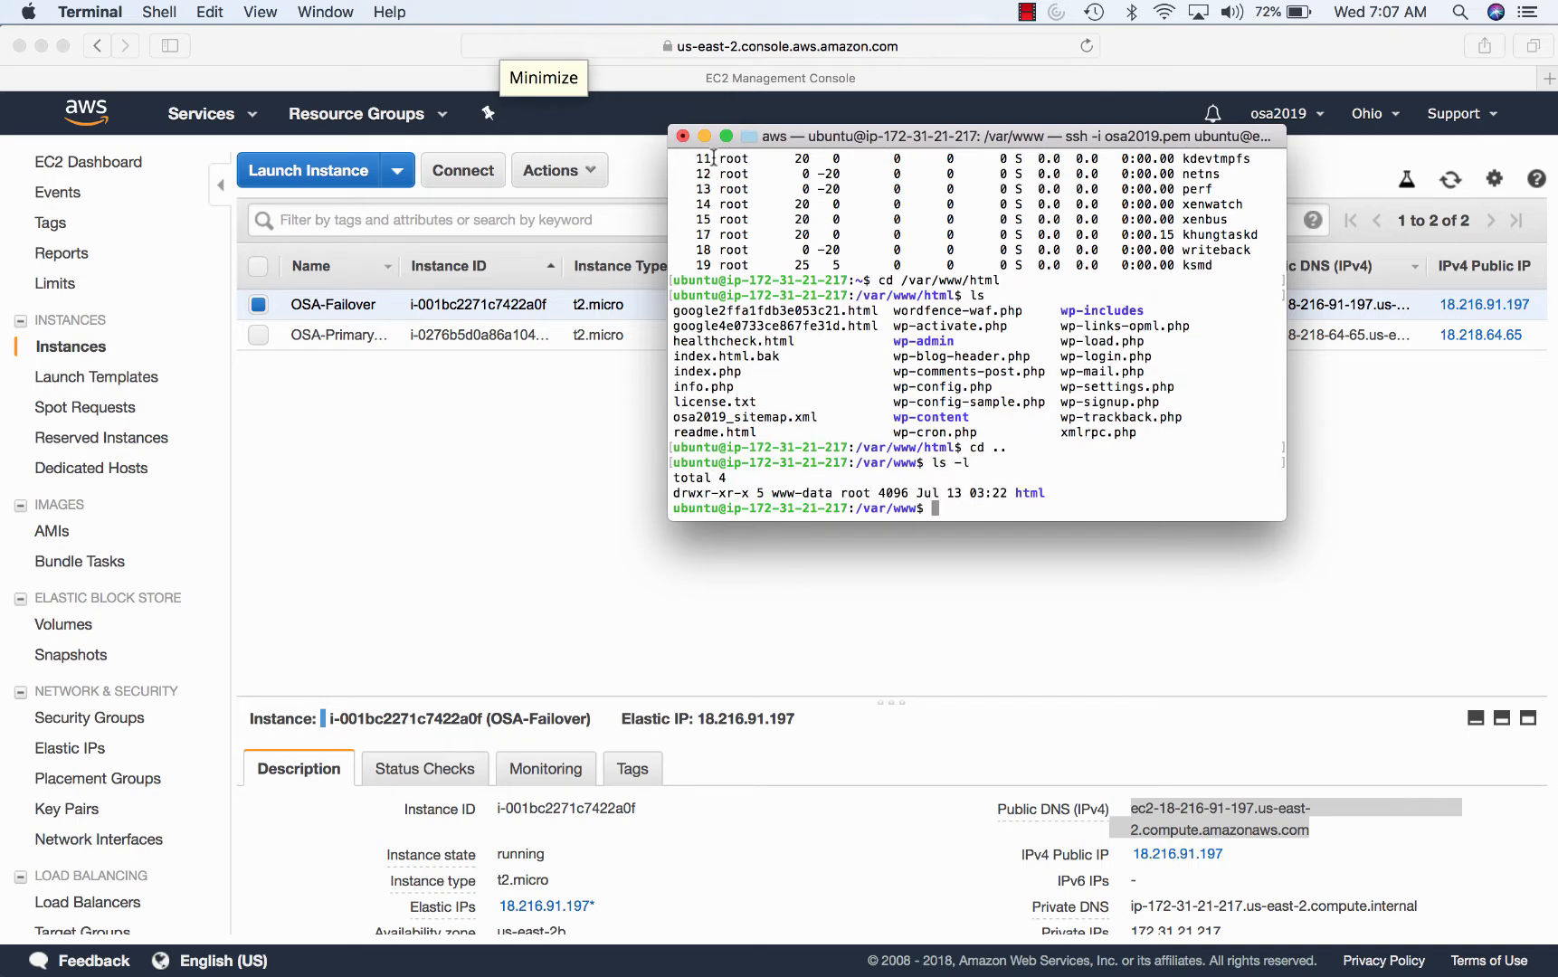
key("super+a")
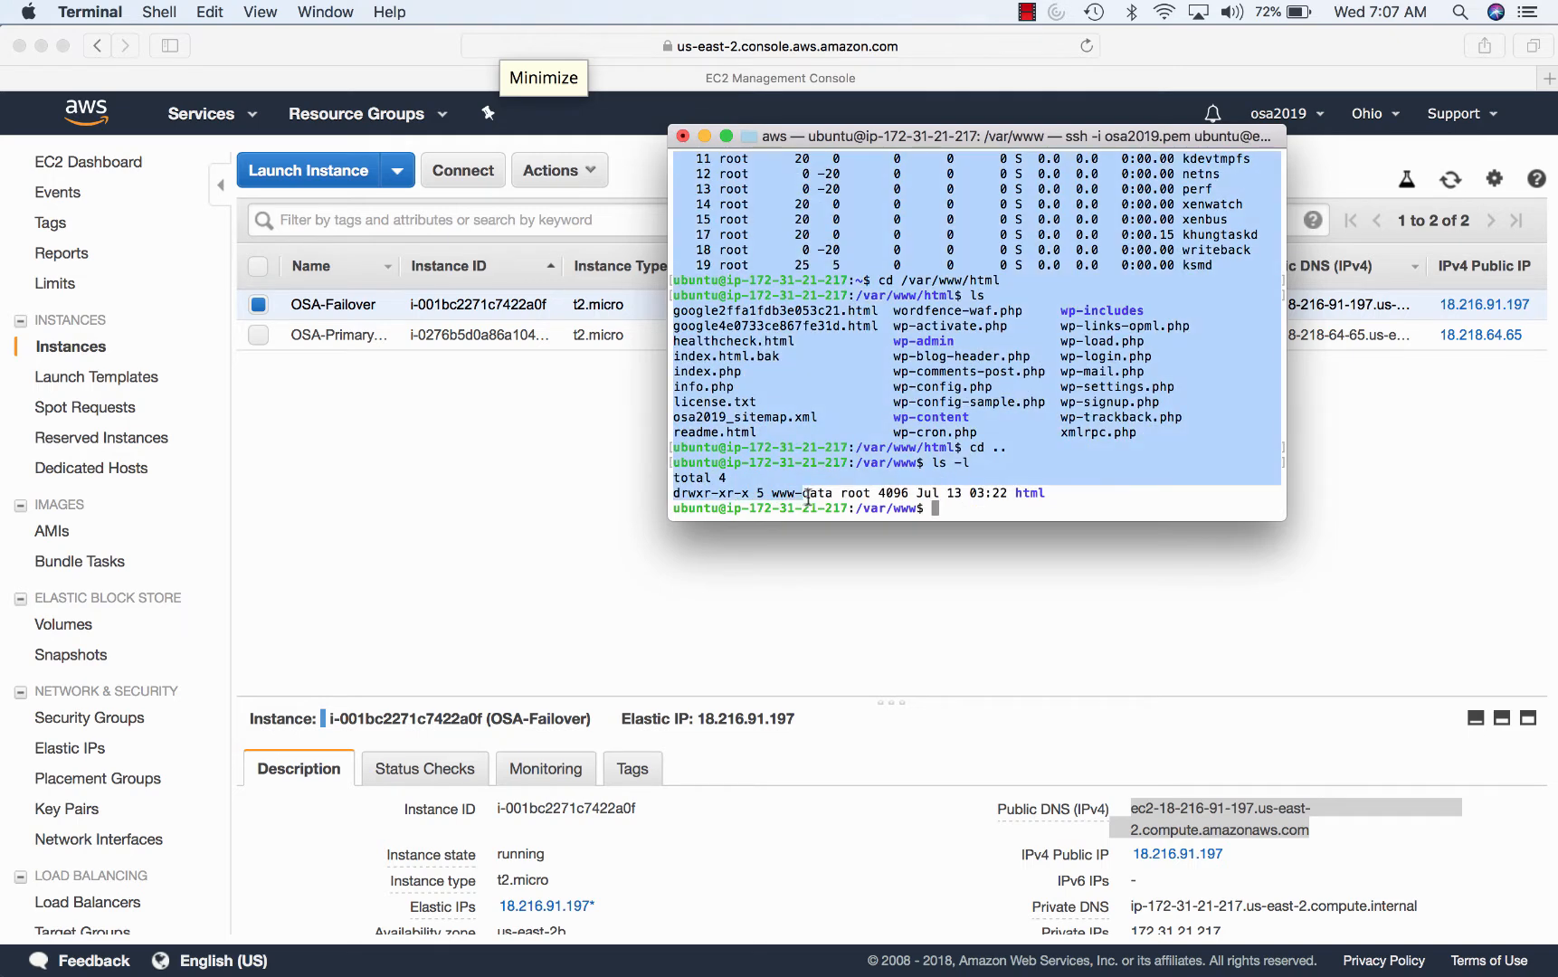
left_click(829, 494)
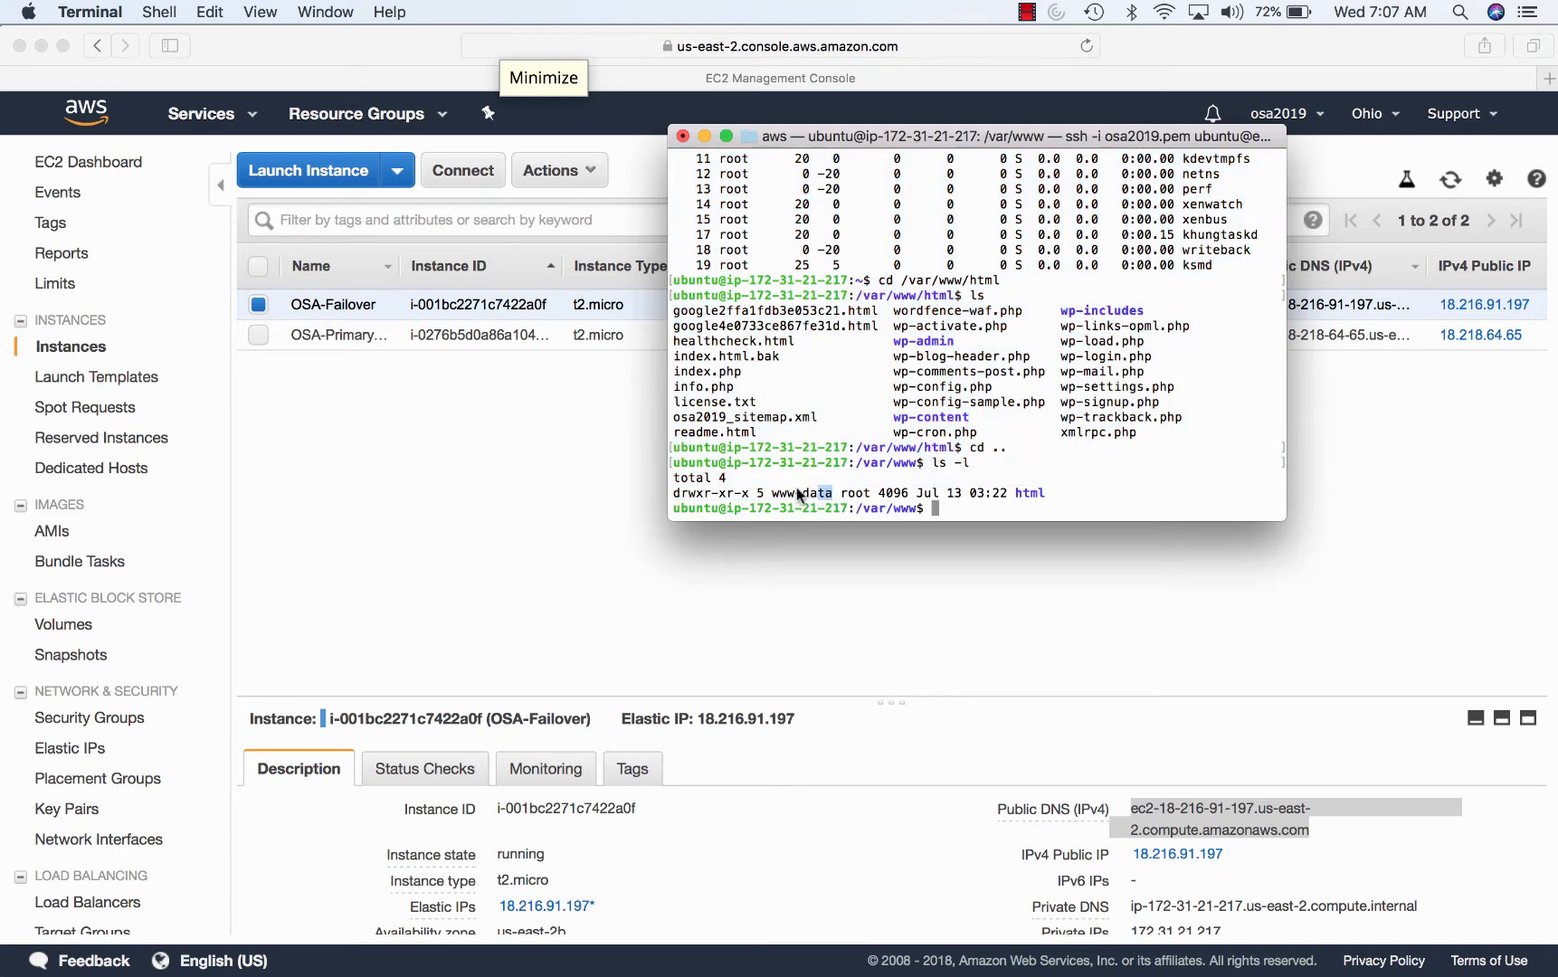
double_click(829, 492)
- Rerun 'ps -eaf | grep apache' to list the apache2 processes, glancing at the EC2 console
type("cd /var/www/html")
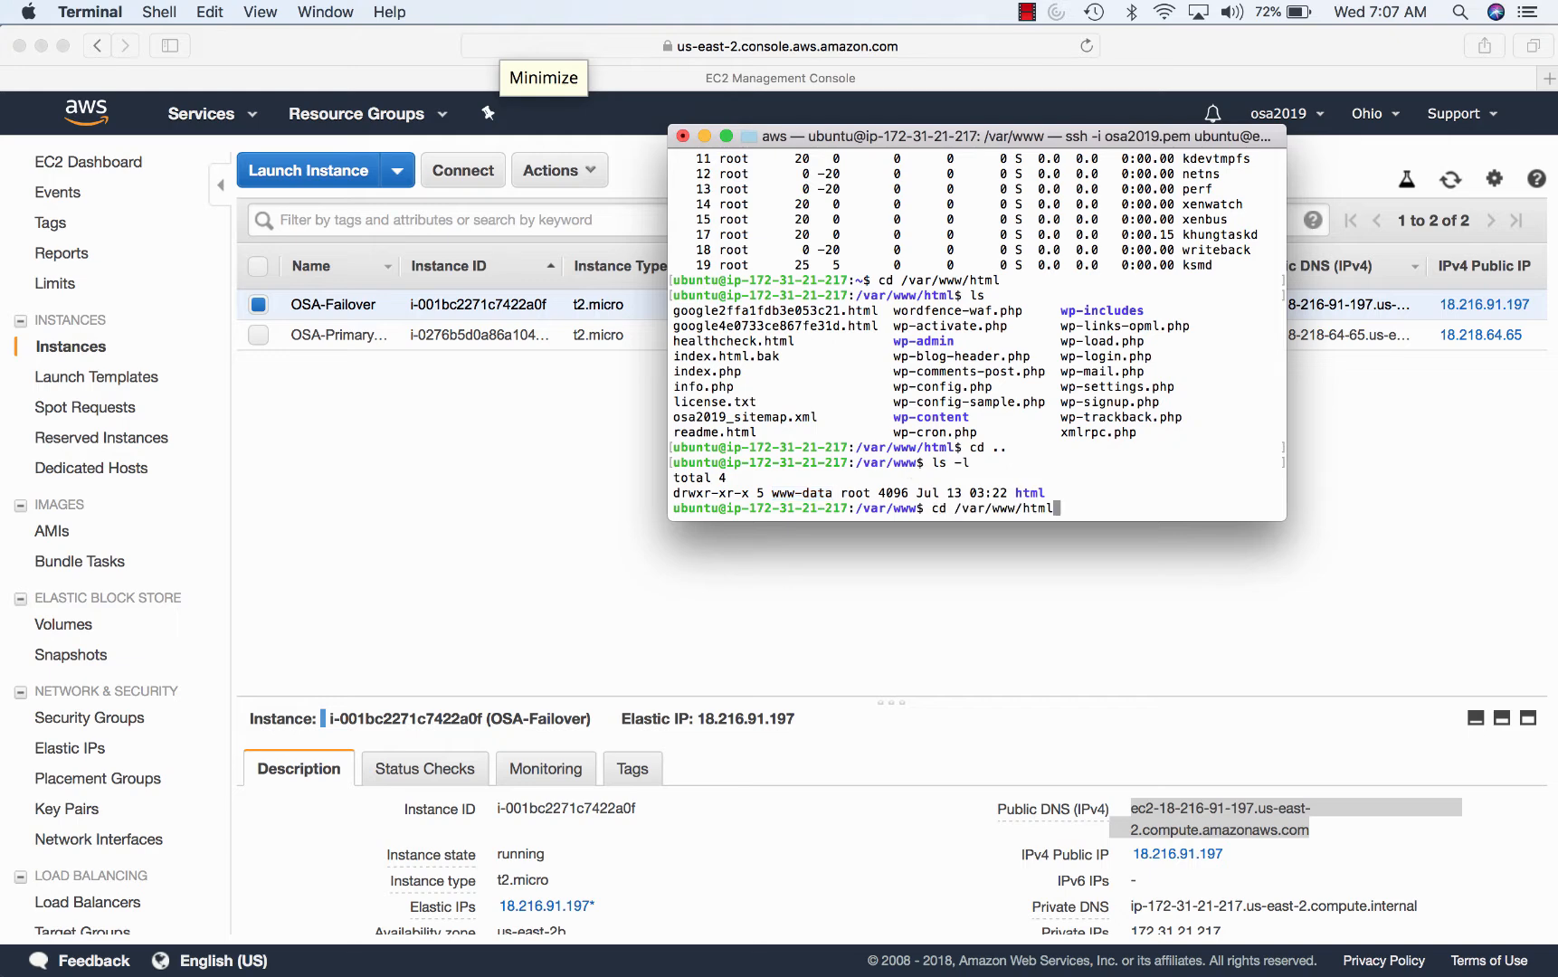
key("Up")
key("Up")
key("Return")
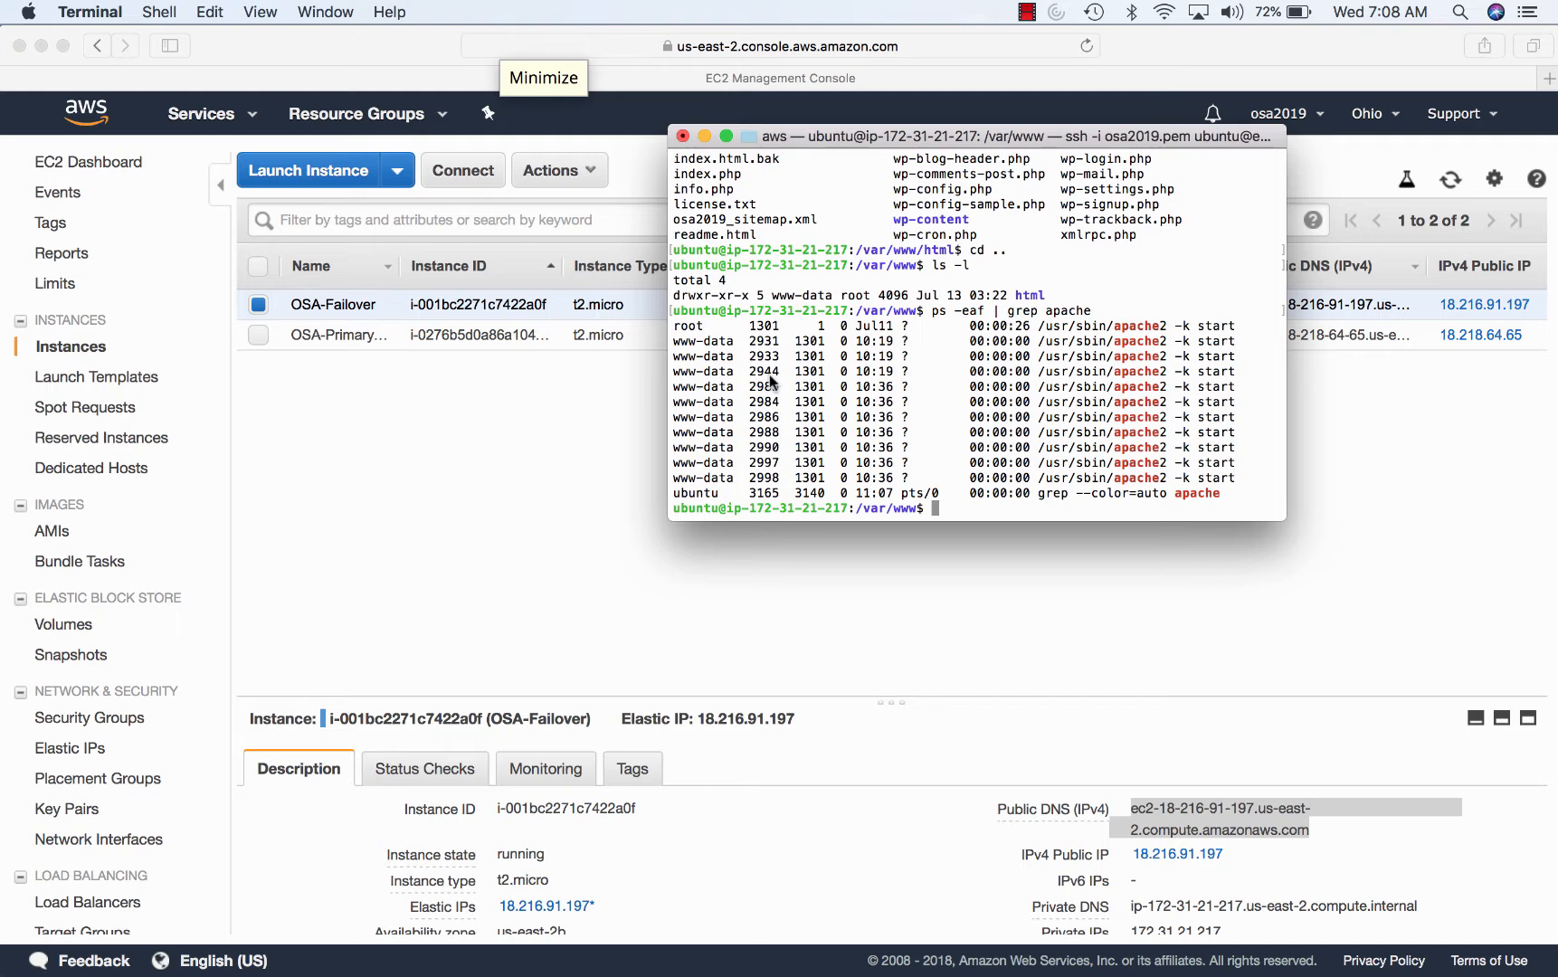
left_click(405, 491)
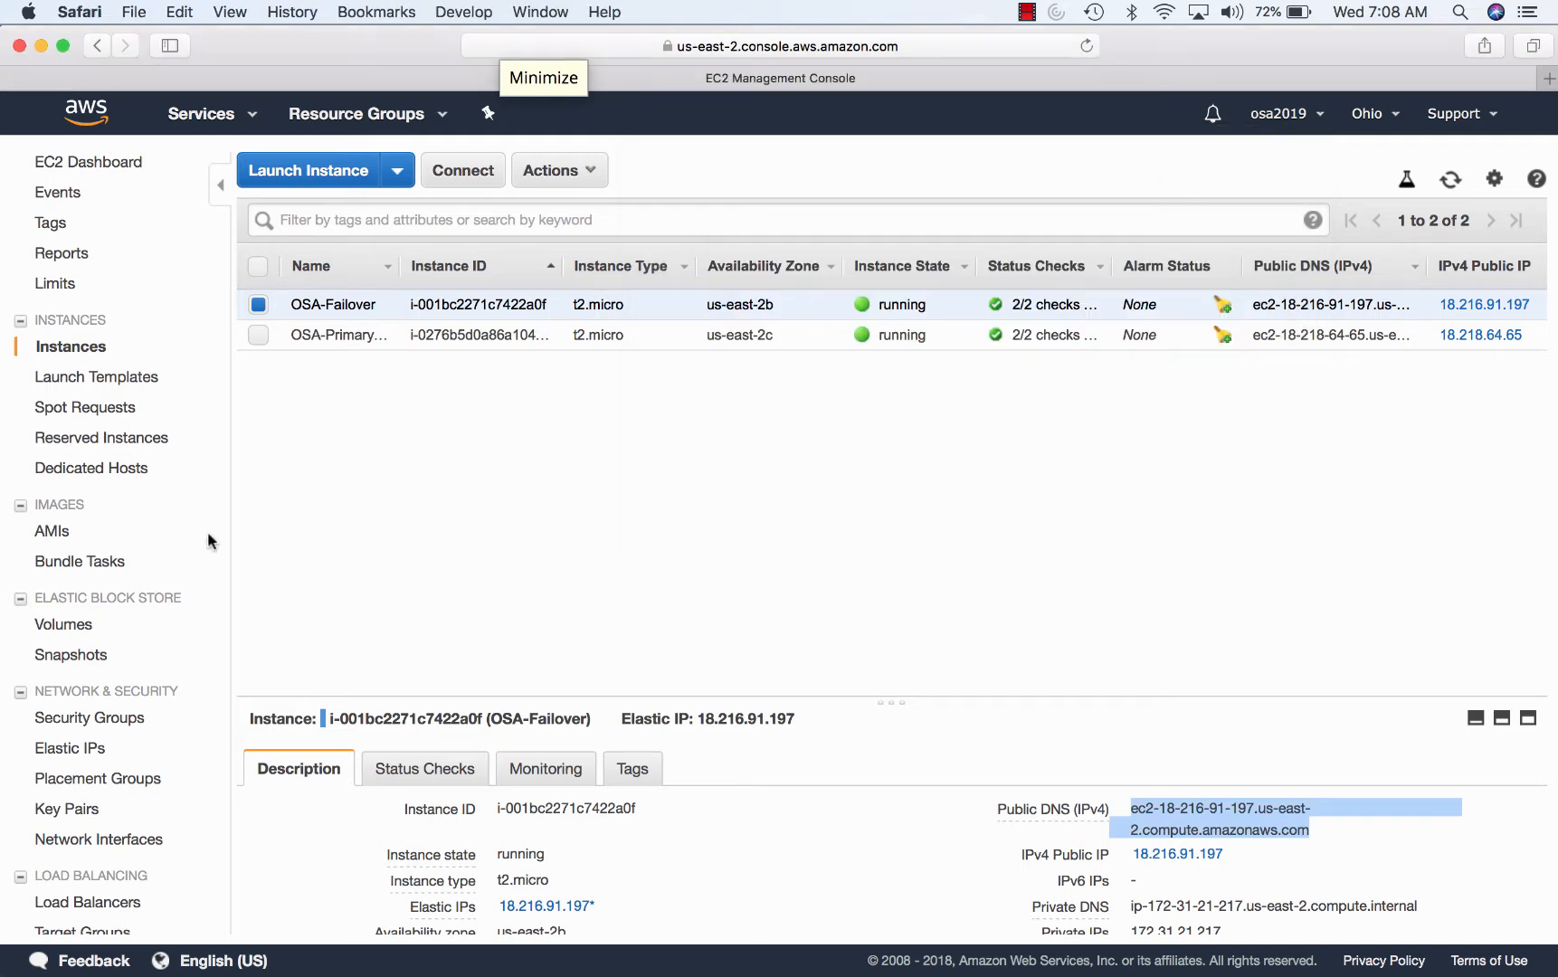
scroll(82, 576, "down", 3)
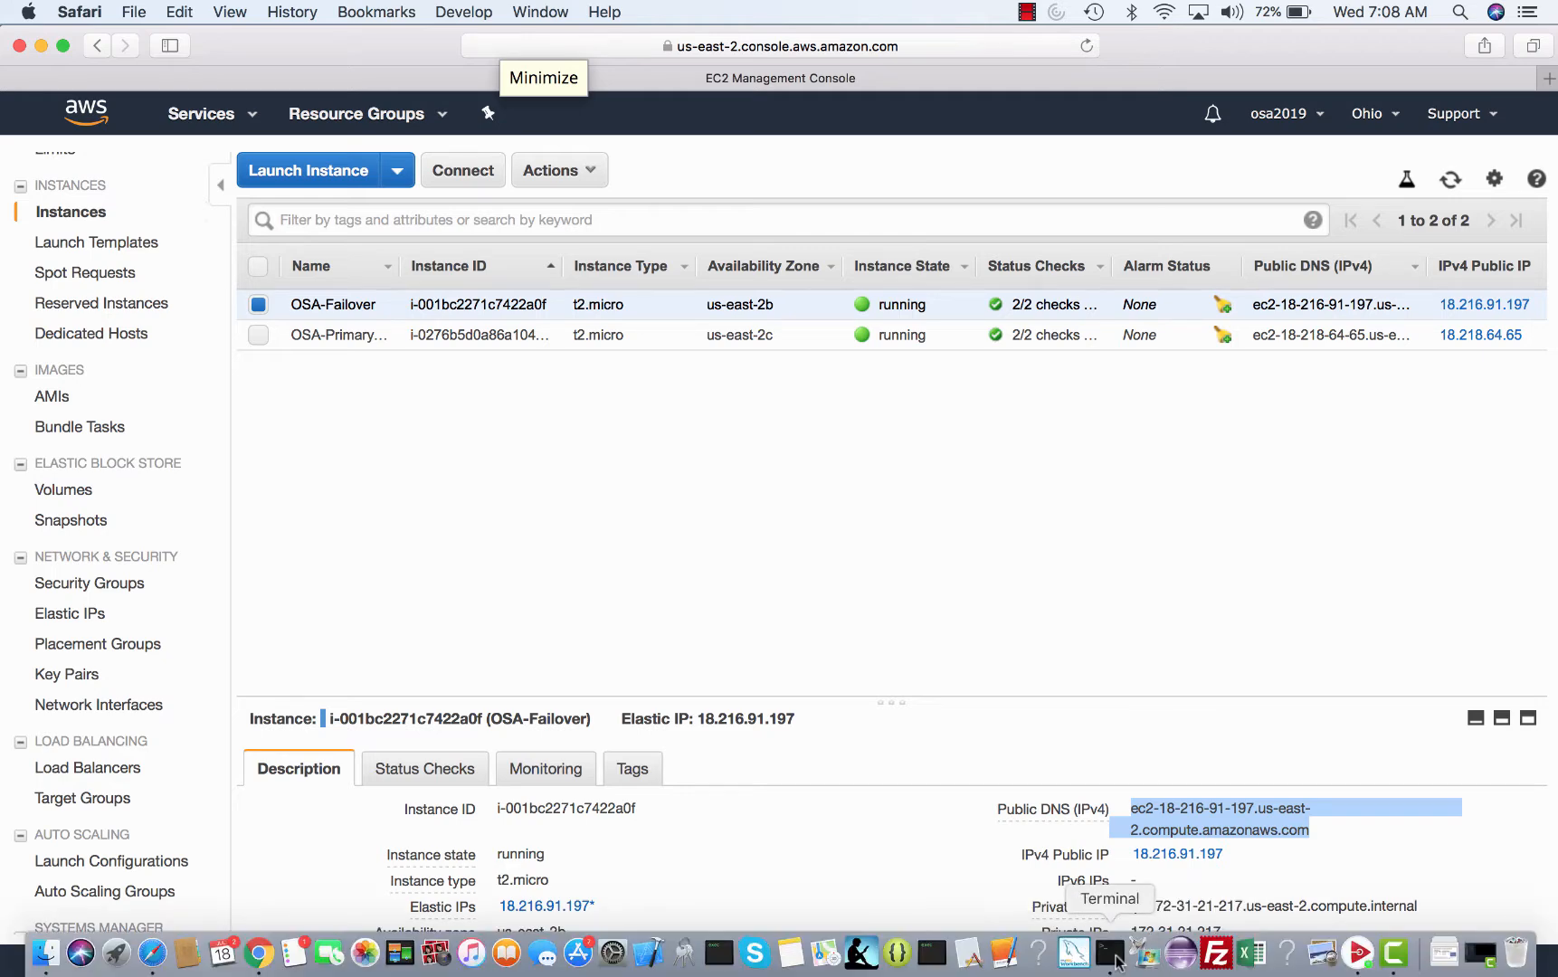
left_click(1105, 954)
- List /var/log/apache2 and view the last lines of access.log in vi
type("cd /")
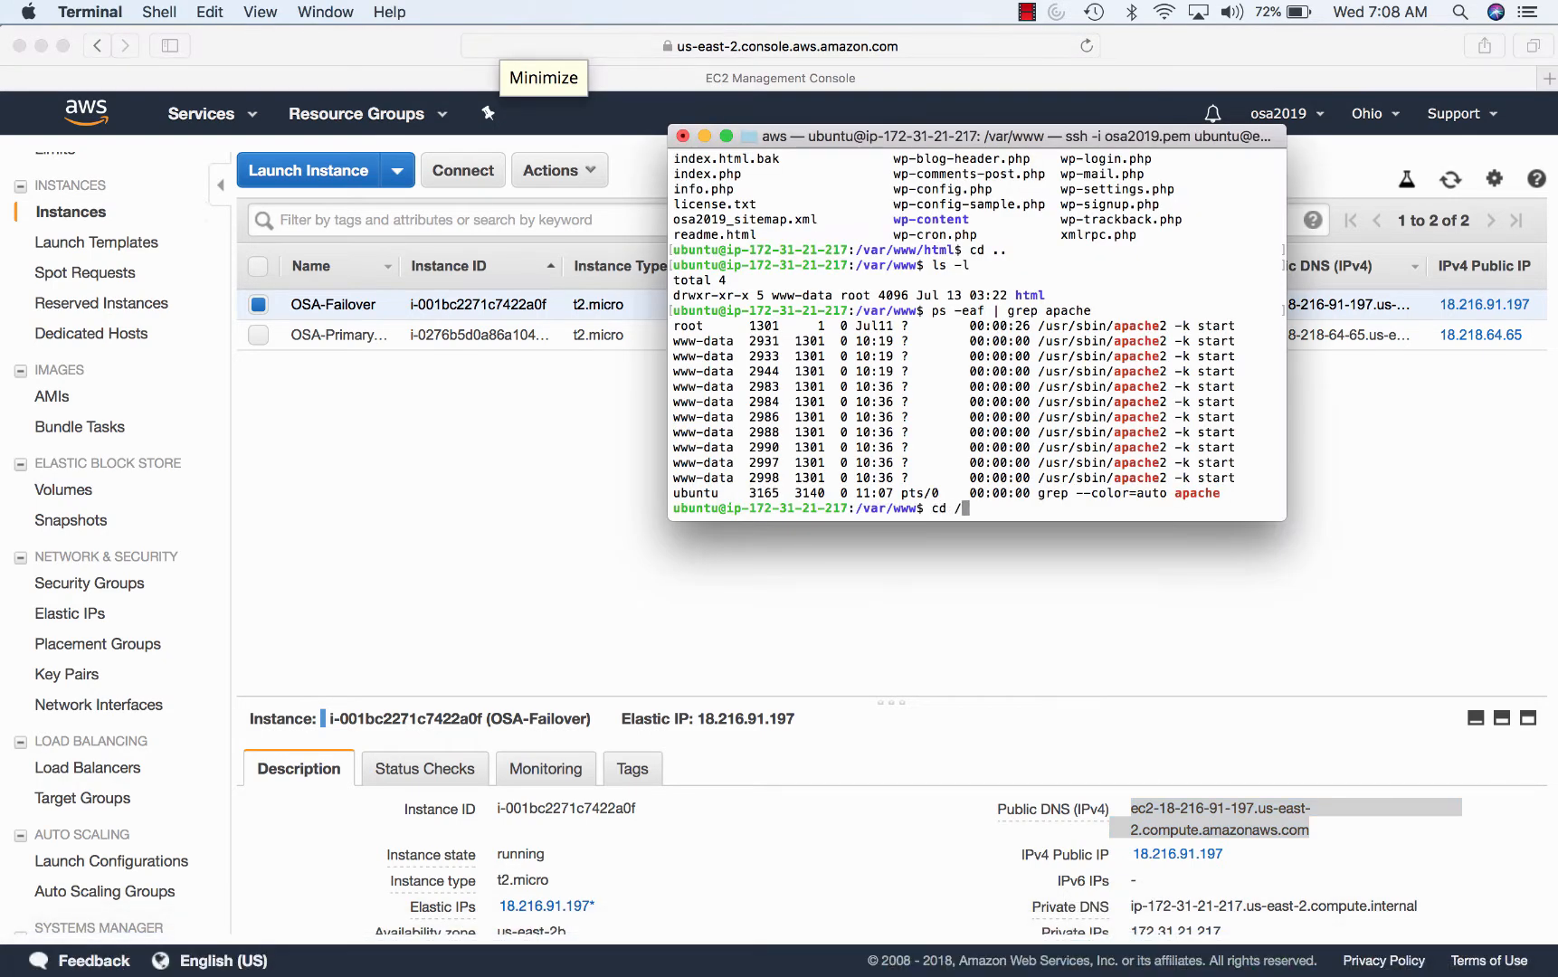
type("var/log/apache2")
key("Return")
type("ls")
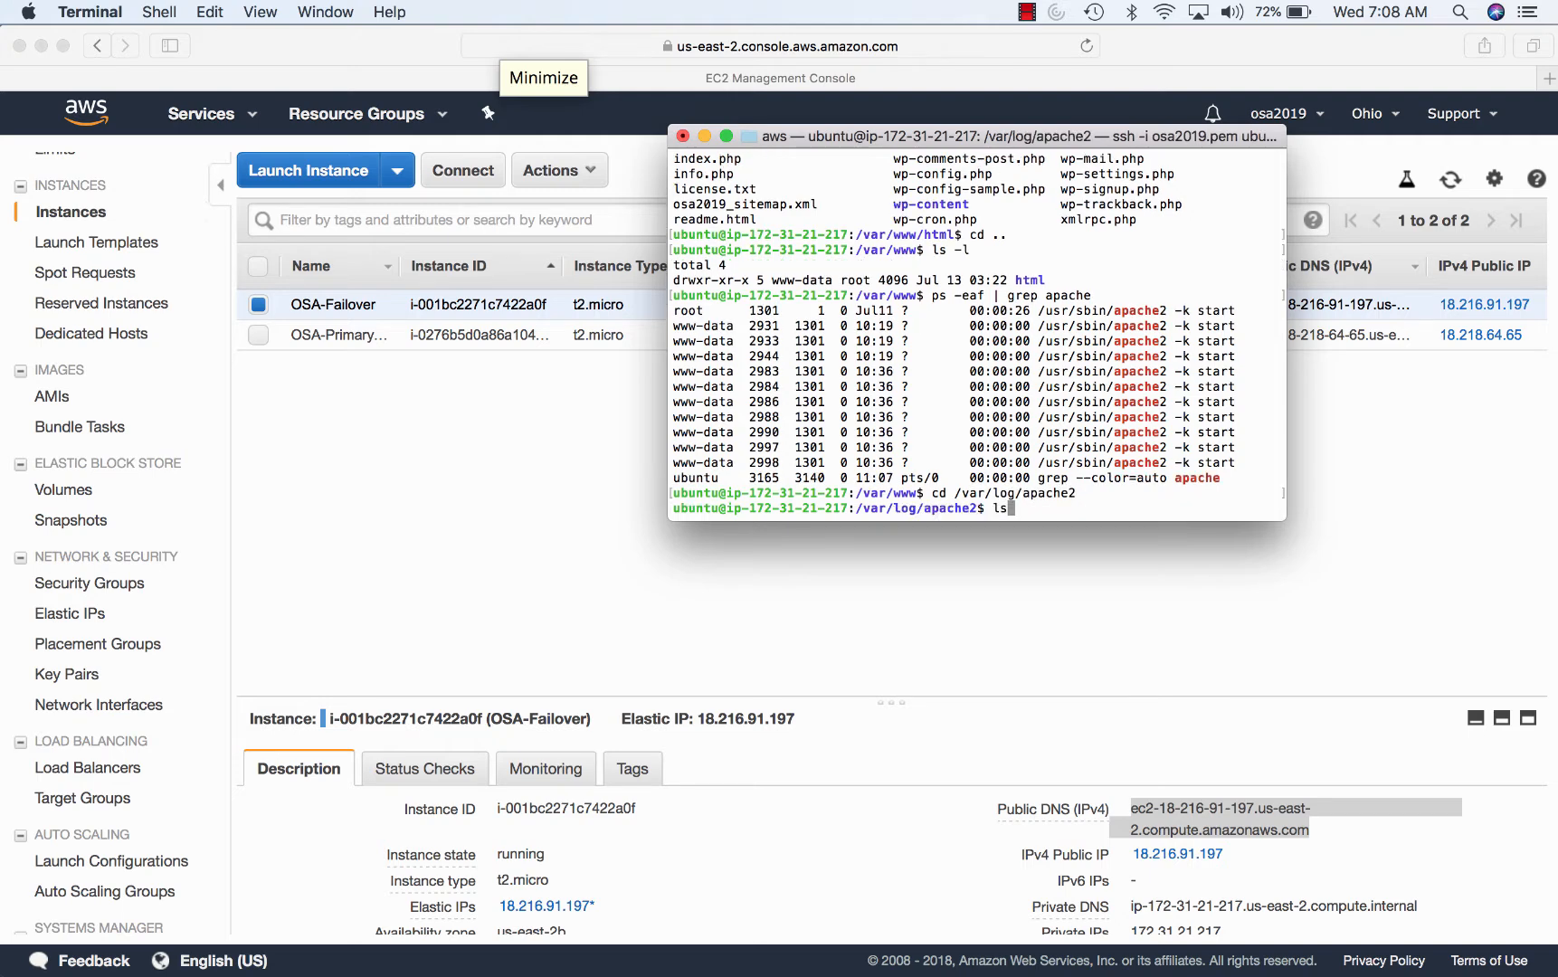
key("Return")
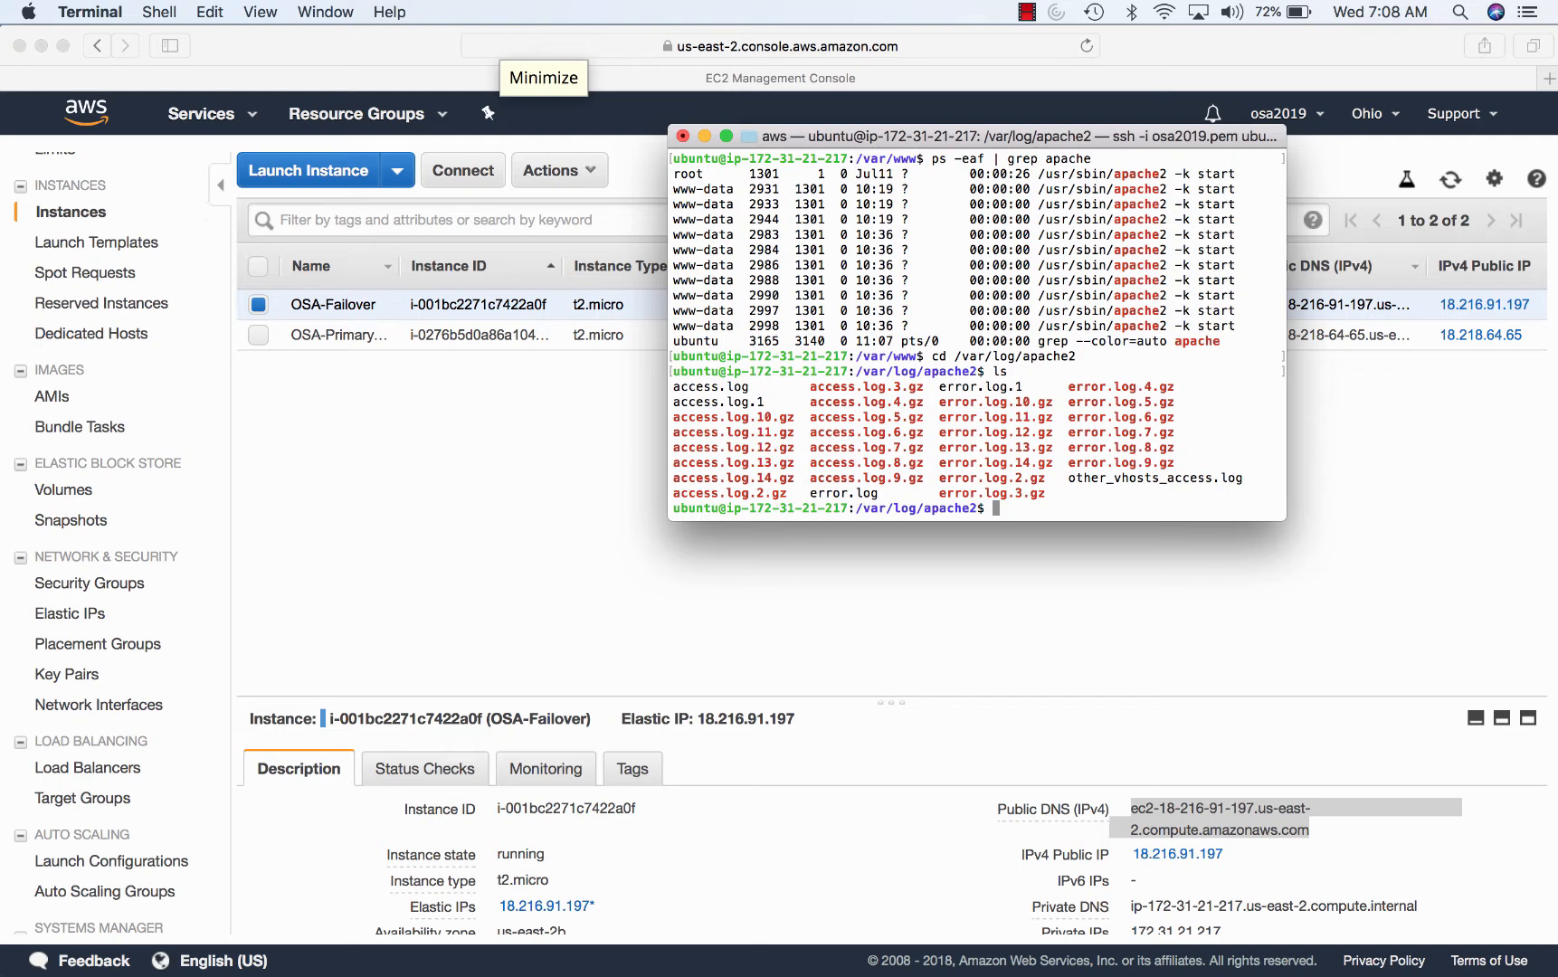
type("vi access.log")
key("Return")
type(":$")
key("Return")
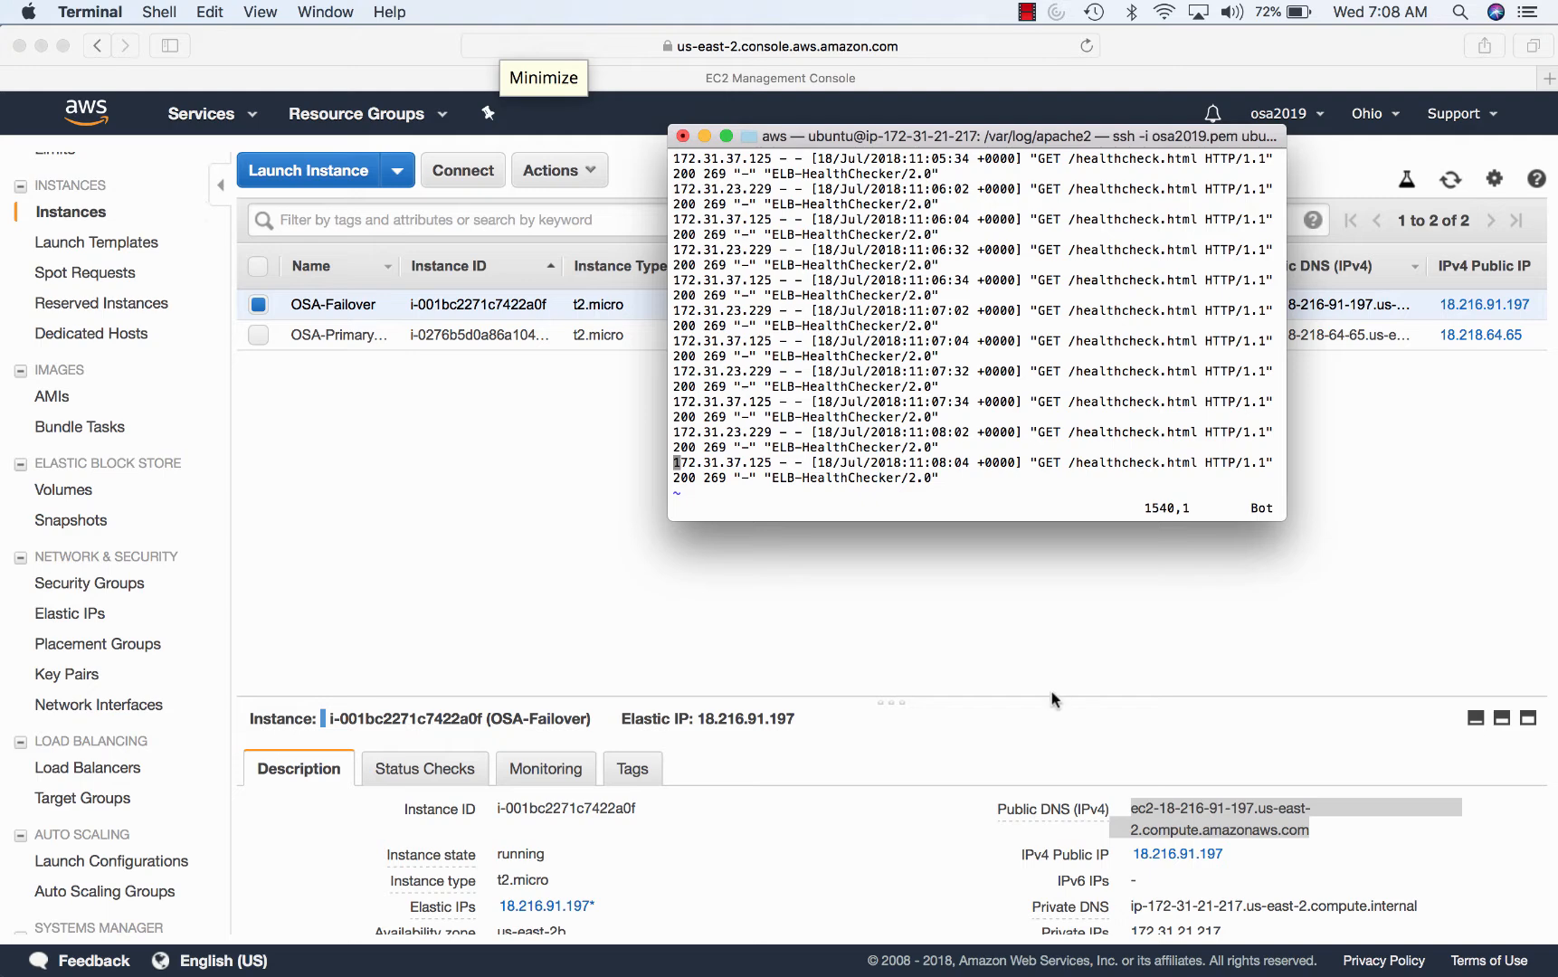
type(":q")
key("Return")
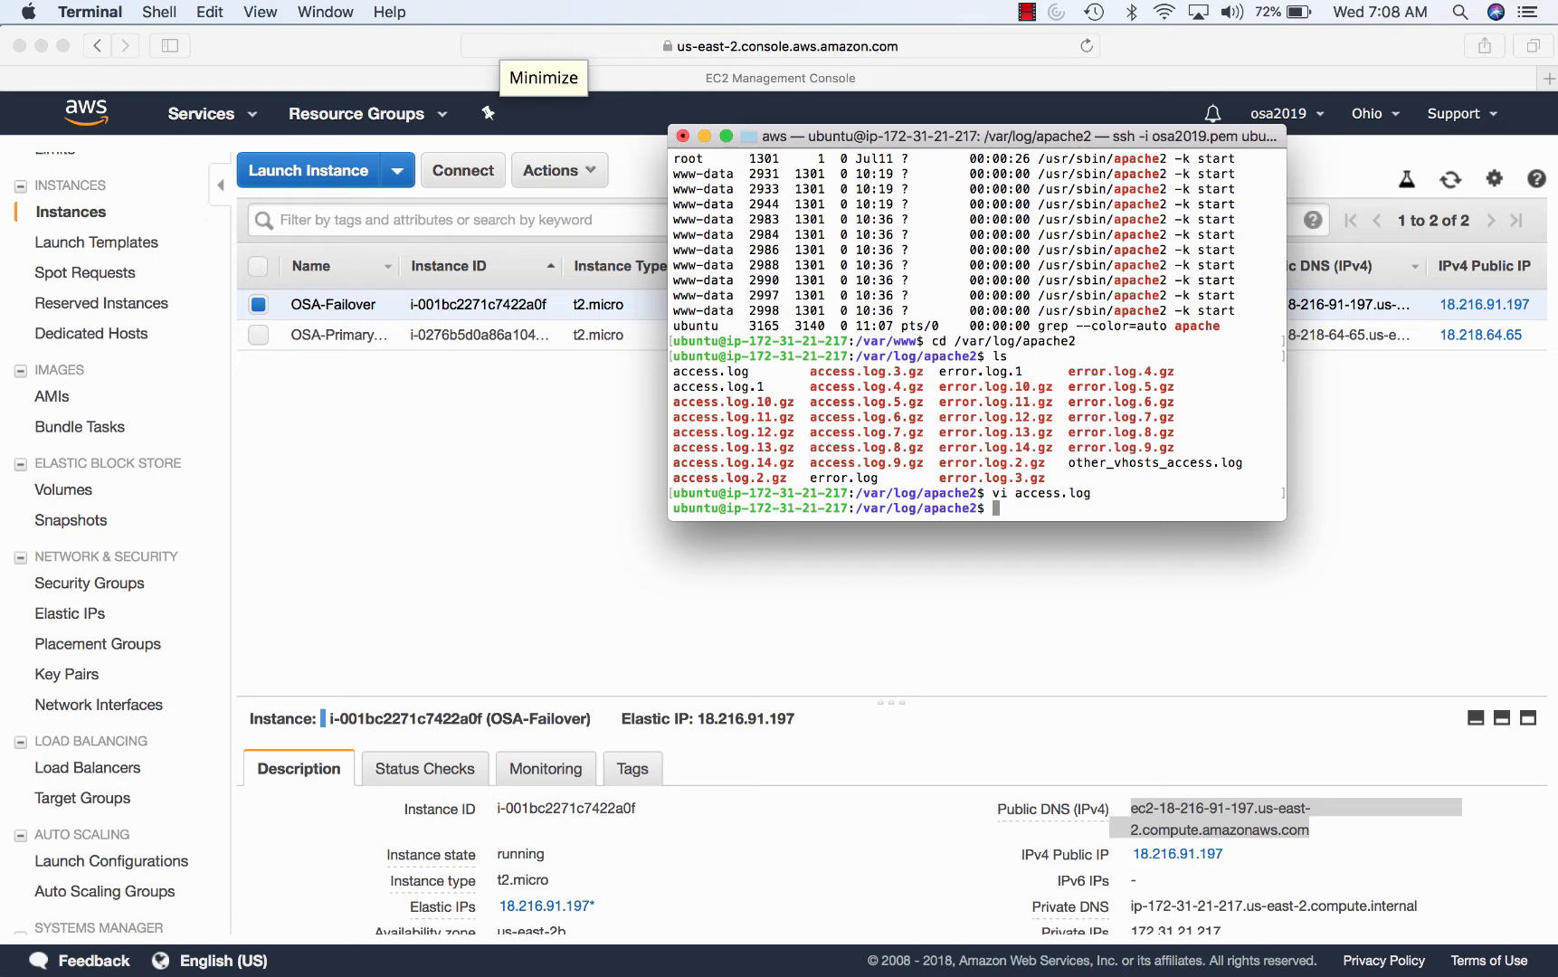
- Open error.log in vi by editing the previous command, then quit
key("Up")
key("Left")
key("Left")
key("Left")
key("Left")
key("BackSpace")
key("BackSpace")
key("BackSpace")
key("BackSpace")
key("BackSpace")
key("BackSpace")
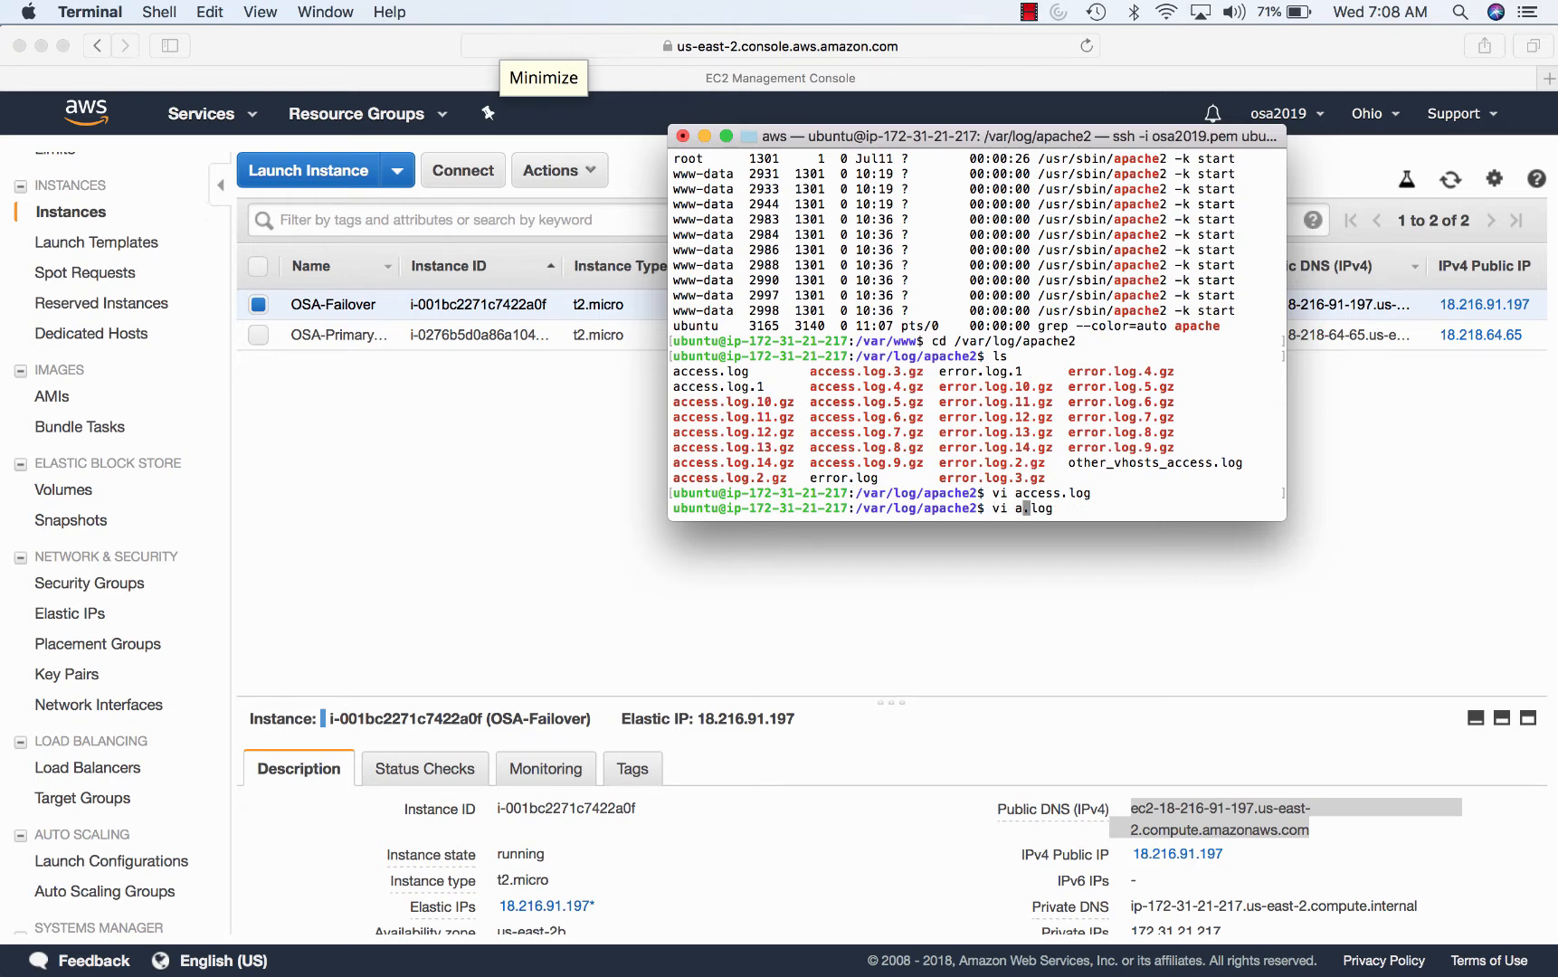
type("error")
key("Return")
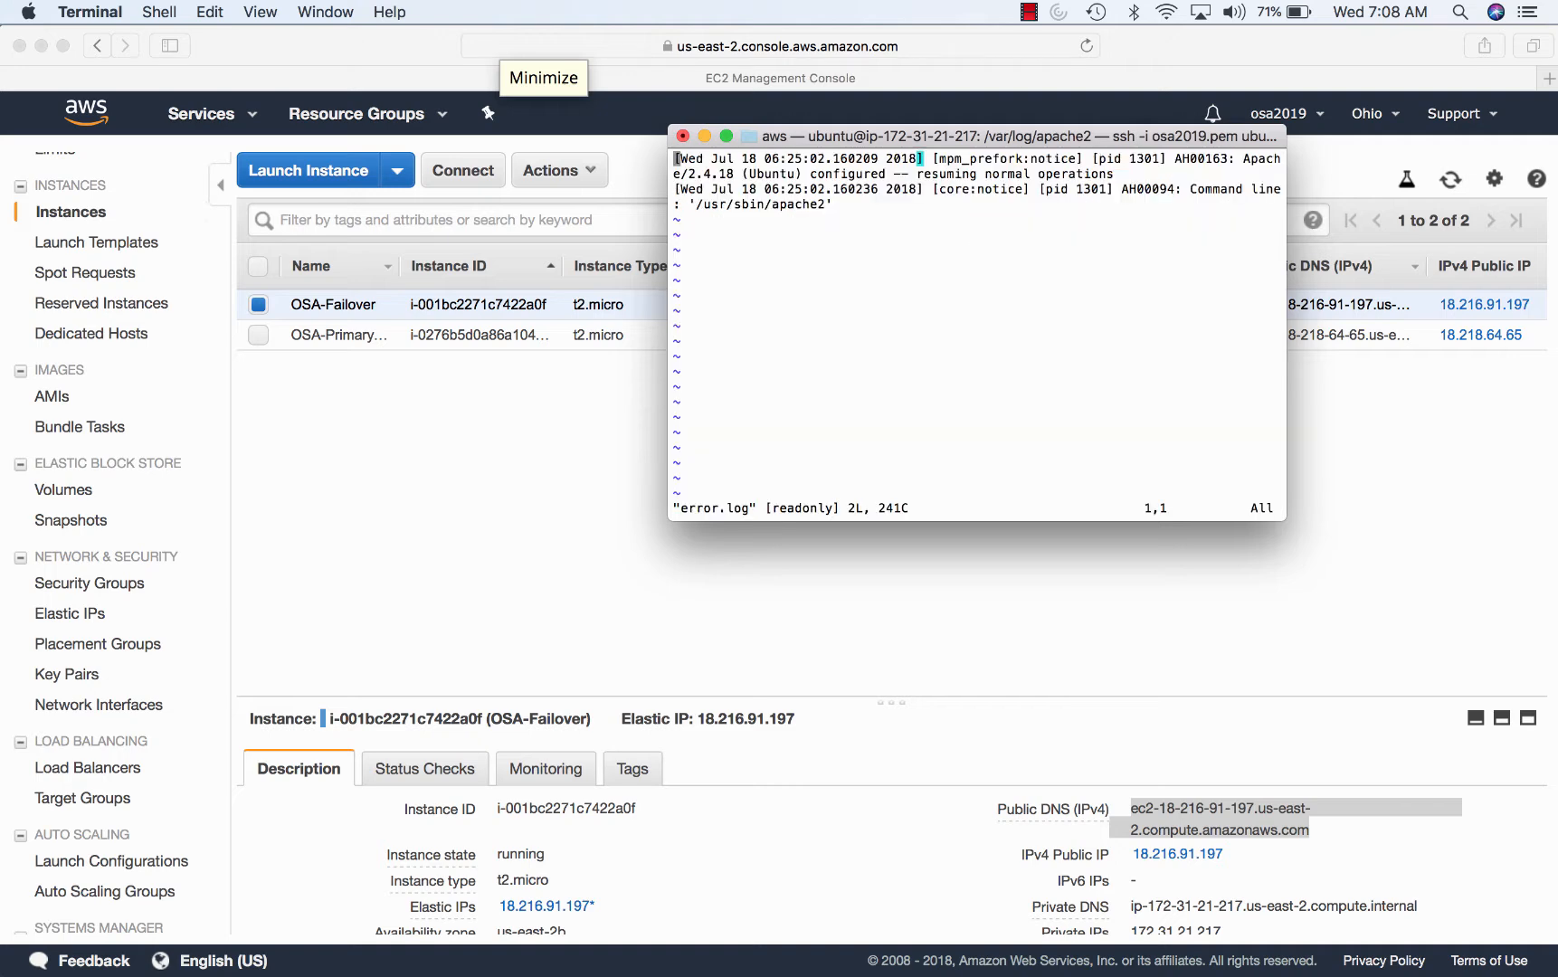
type(":q")
key("Return")
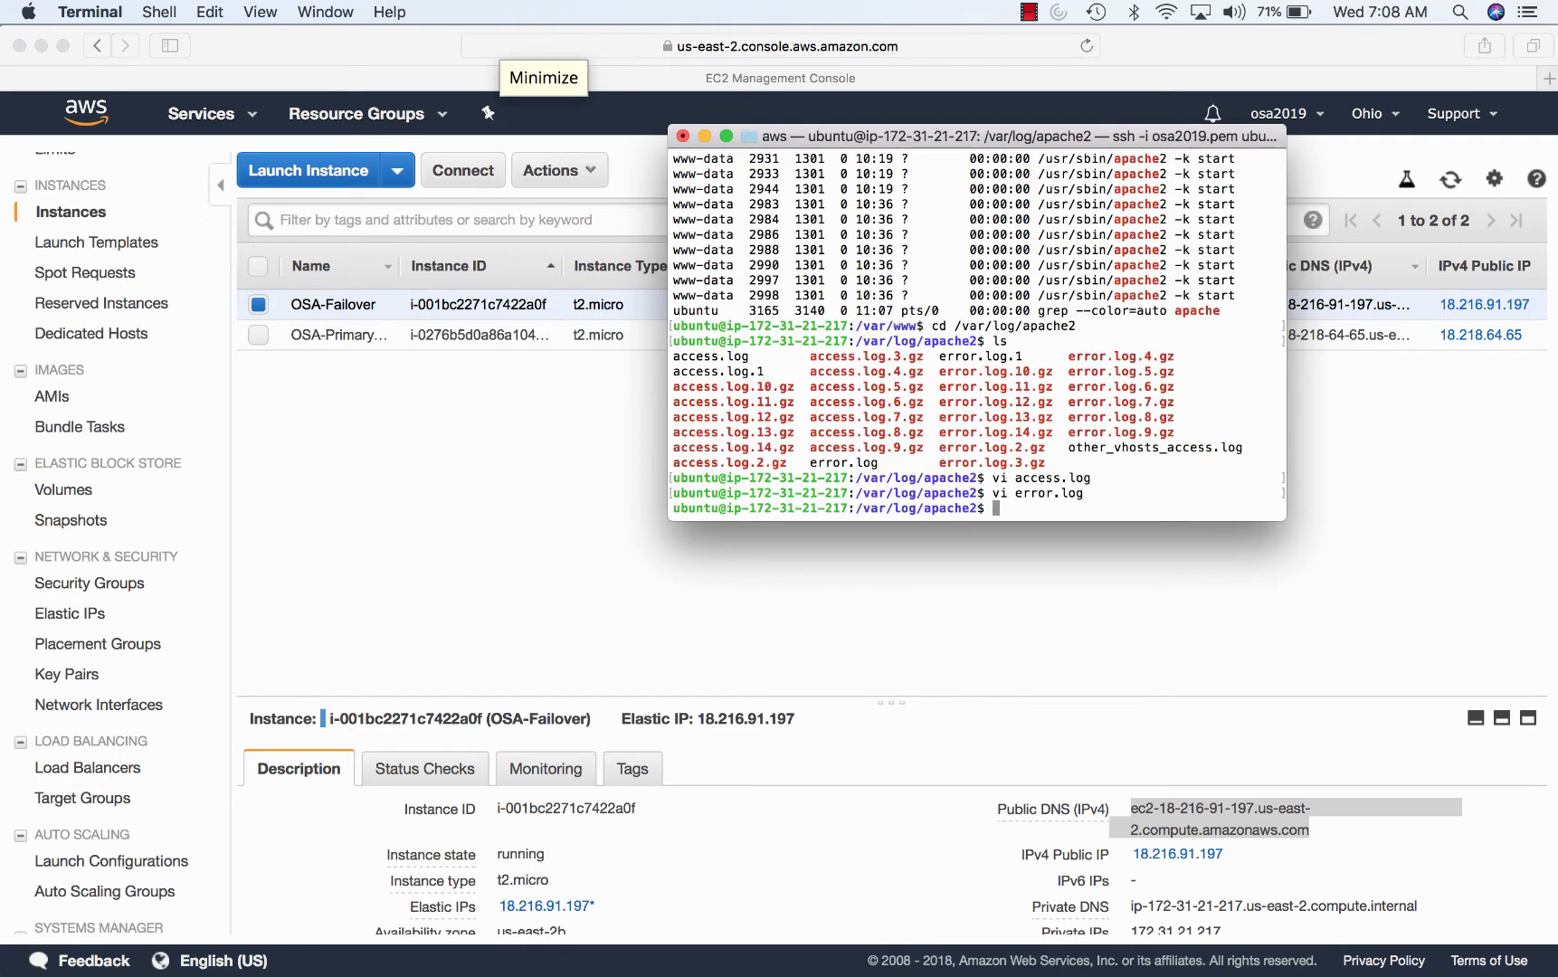
- Draft an apache2 service start/stop/restart command, then erase it without running
type("sudo service apache2 ")
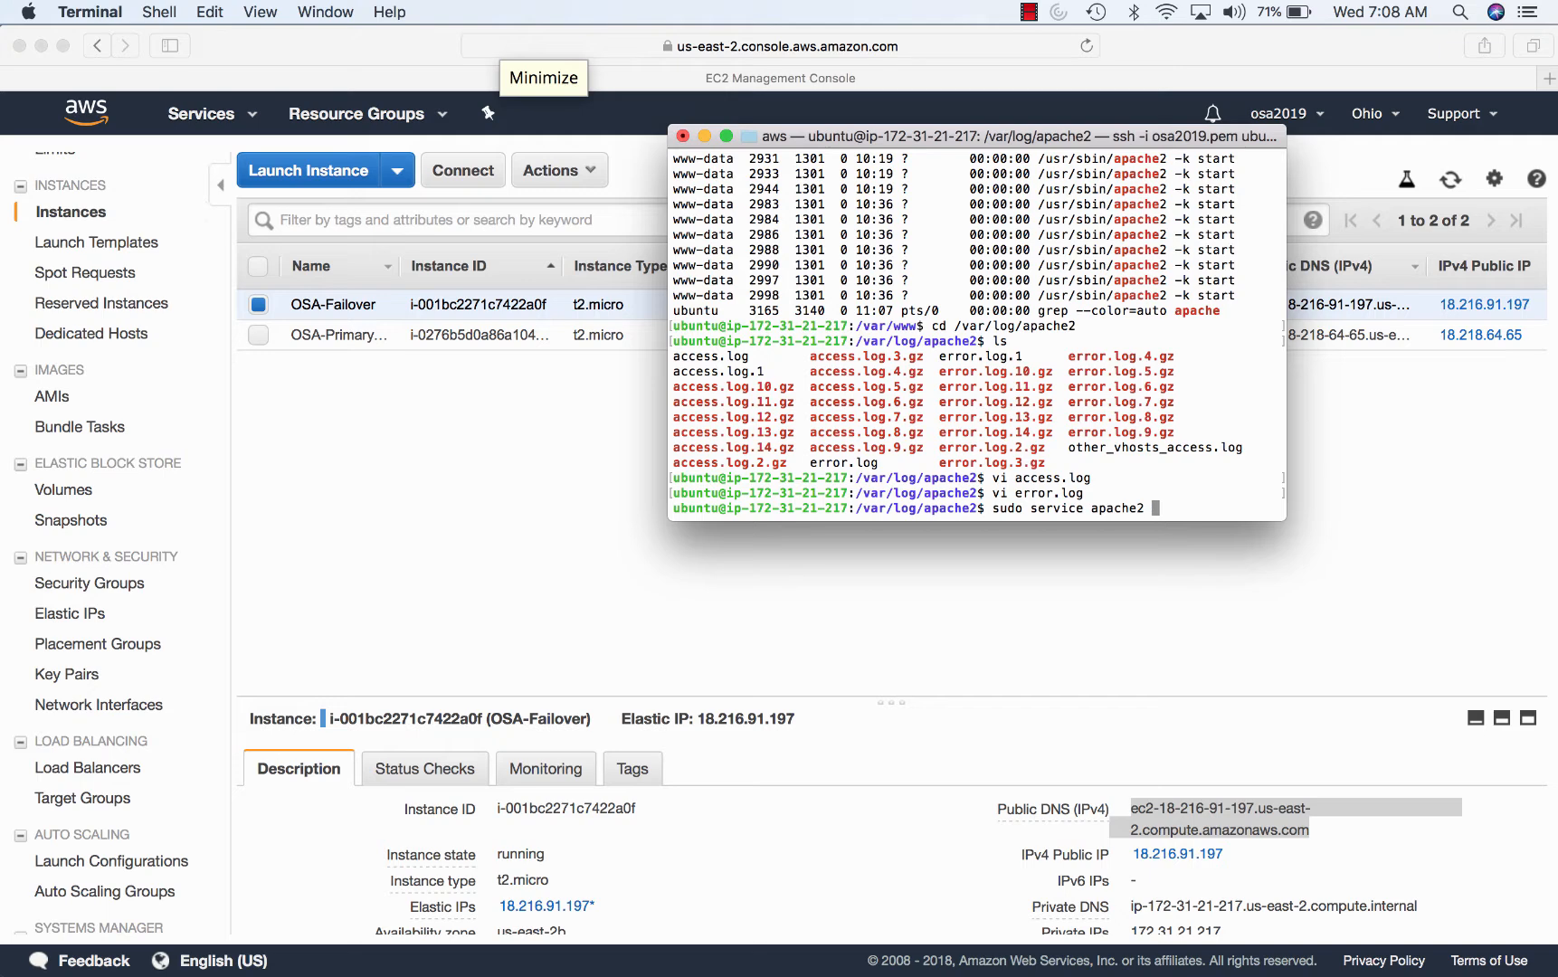
type("start")
key("BackSpace")
key("BackSpace")
key("BackSpace")
key("BackSpace")
type("to")
key("BackSpace")
key("BackSpace")
key("BackSpace")
type("restart")
key("BackSpace")
key("BackSpace")
key("BackSpace")
key("BackSpace")
key("BackSpace")
key("BackSpace")
key("BackSpace")
key("BackSpace")
key("BackSpace")
key("BackSpace")
key("BackSpace")
key("BackSpace")
key("BackSpace")
key("BackSpace")
key("BackSpace")
key("BackSpace")
key("BackSpace")
key("BackSpace")
key("BackSpace")
key("BackSpace")
key("BackSpace")
key("BackSpace")
key("BackSpace")
key("BackSpace")
key("BackSpace")
key("BackSpace")
key("BackSpace")
key("BackSpace")
- Return to /var/www/html and list the WordPress files again
type("cd")
key("Return")
type("cd /var/www")
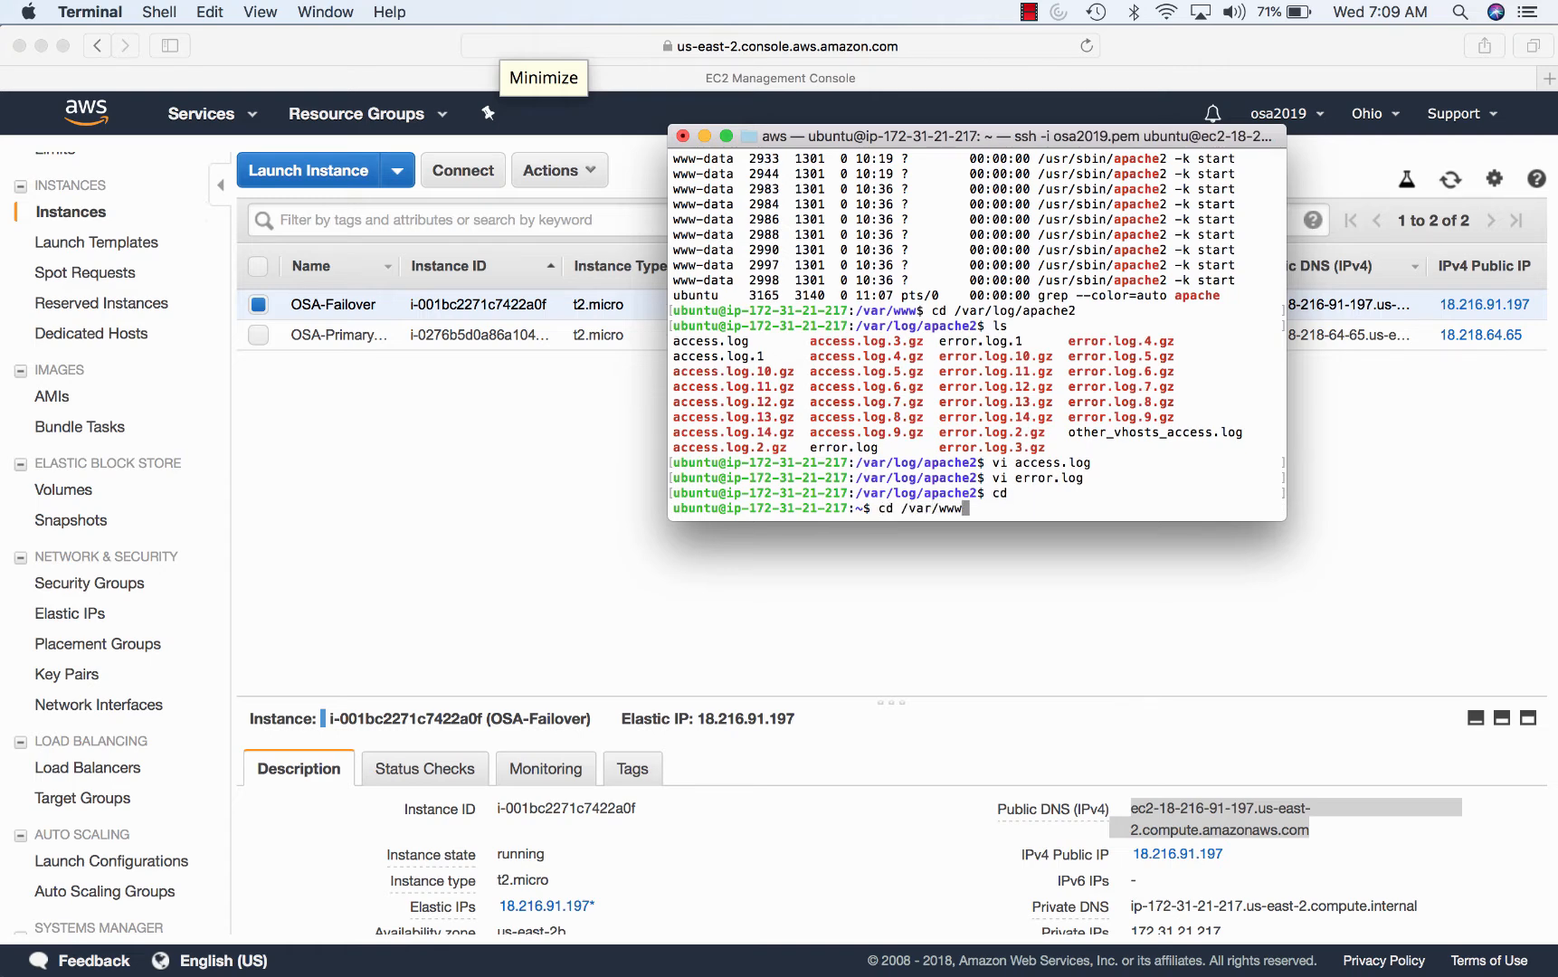
type("/html")
key("Return")
type("ls")
key("Return")
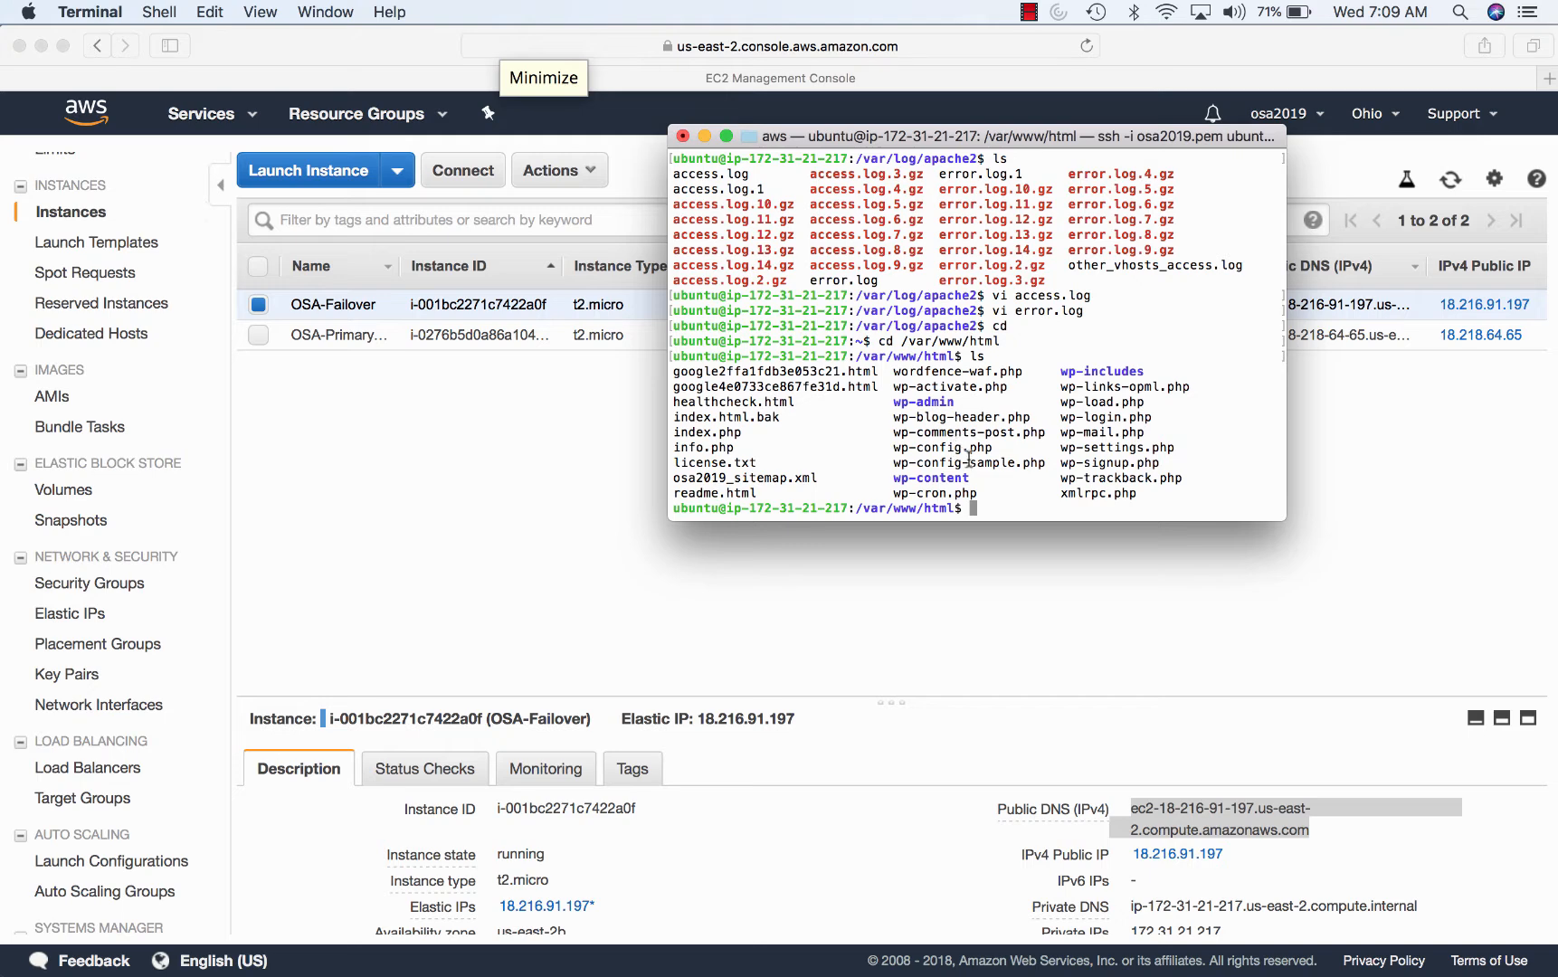
- Highlight healthcheck.html, osa2019_sitemap.xml and google4e0733ce867fe31d.html in the listing
left_click_drag(802, 401, 666, 402)
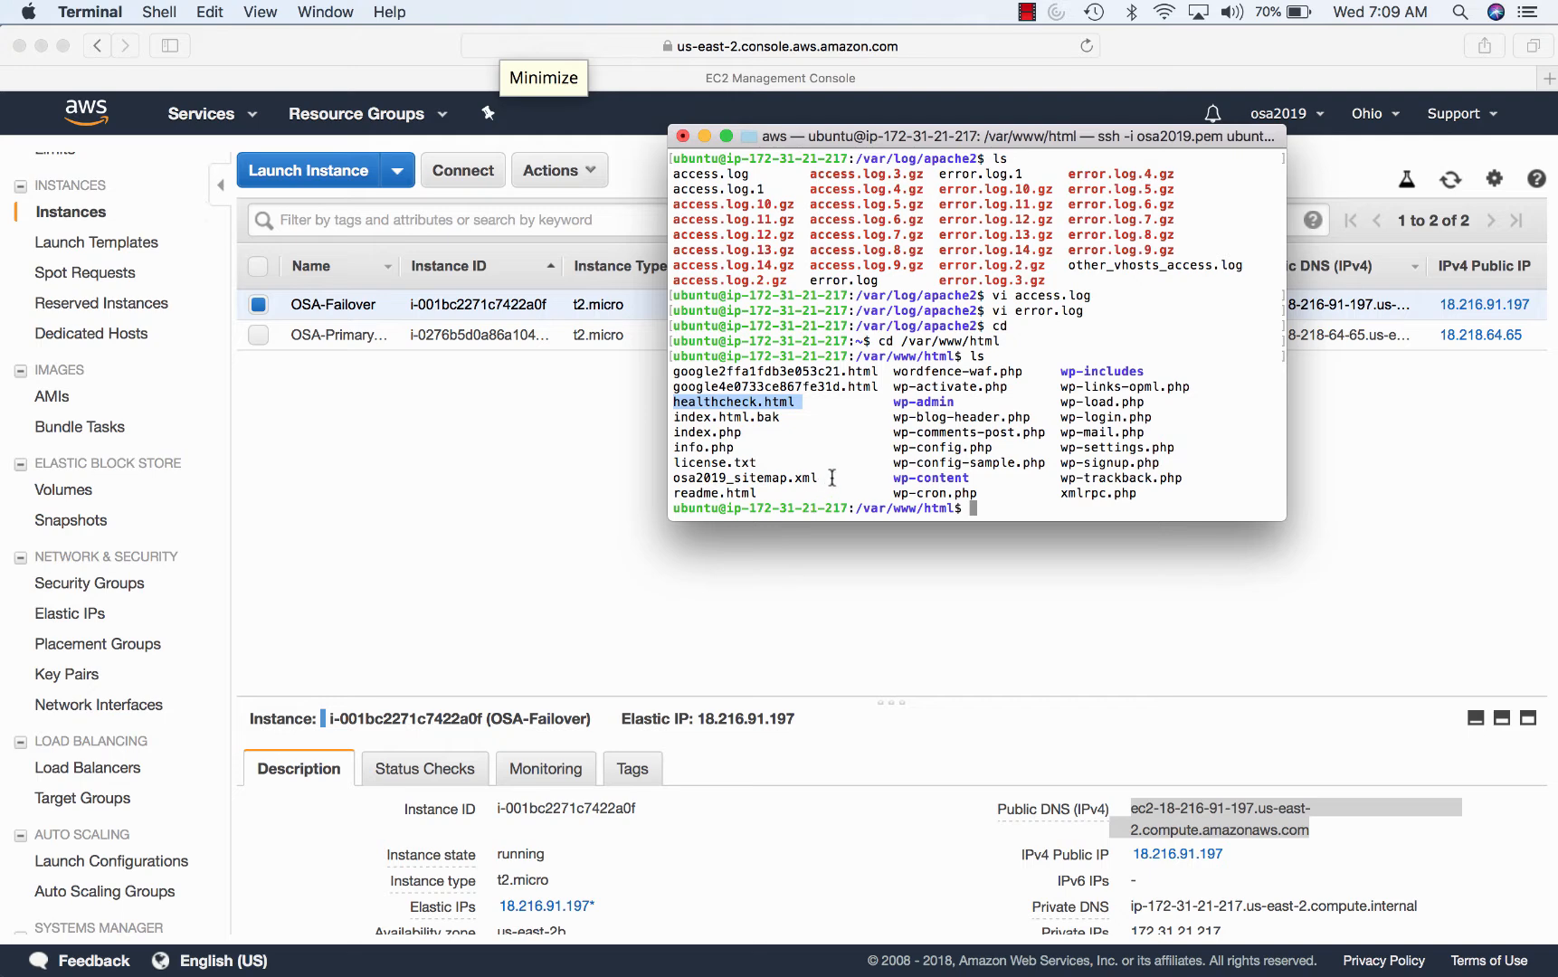
left_click_drag(831, 478, 670, 471)
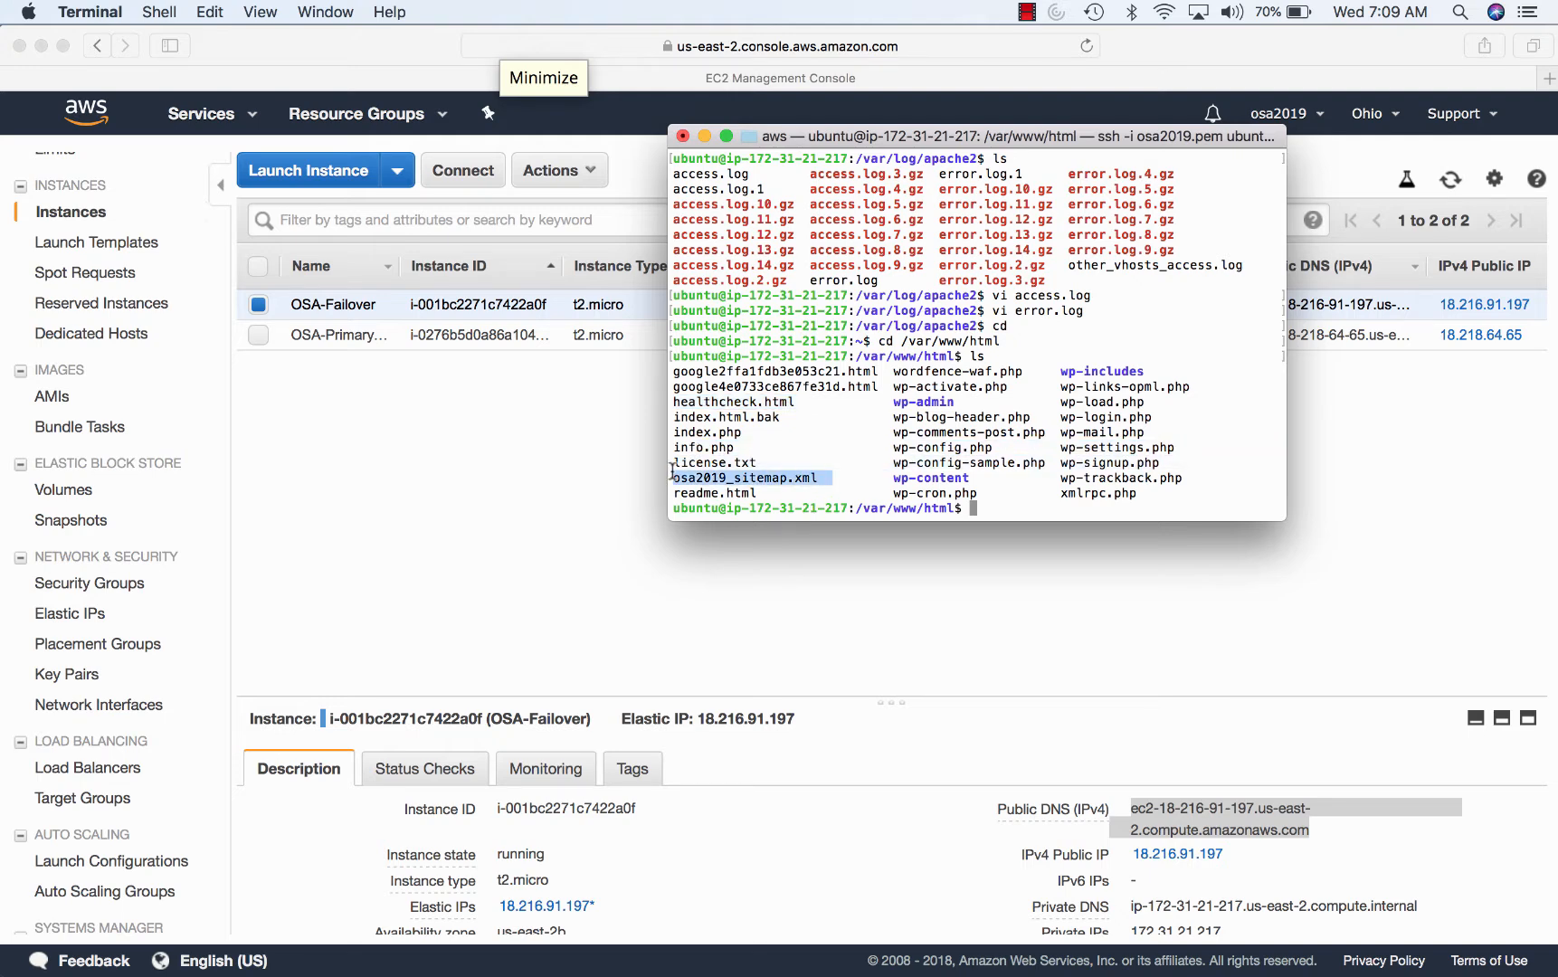
left_click(699, 386, "shift")
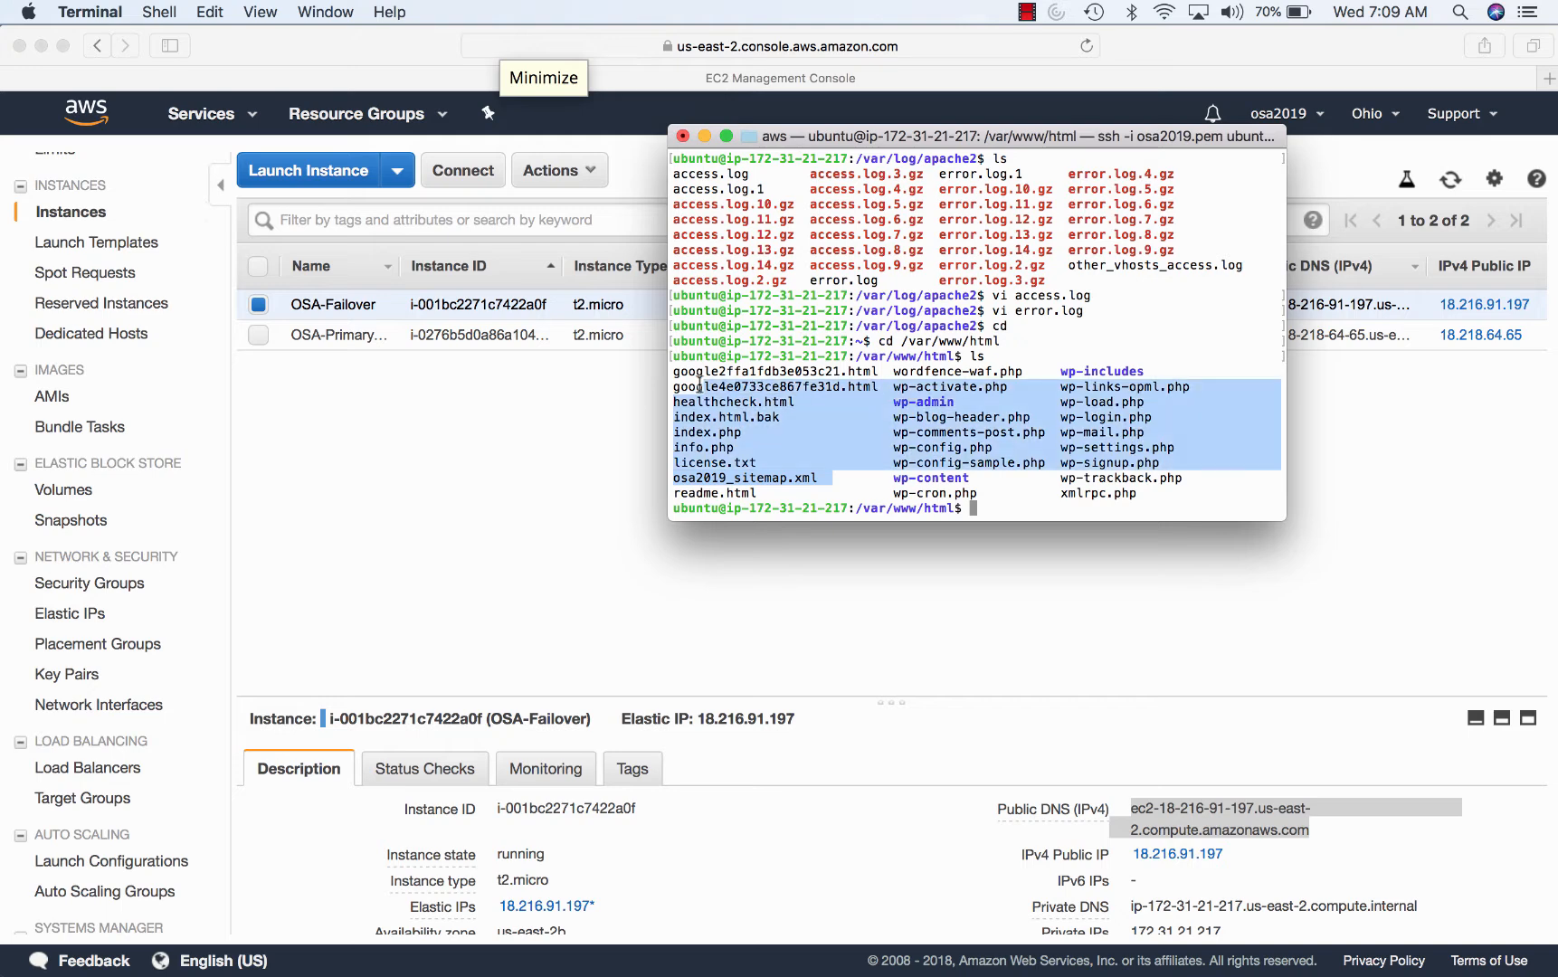
left_click_drag(674, 386, 872, 391)
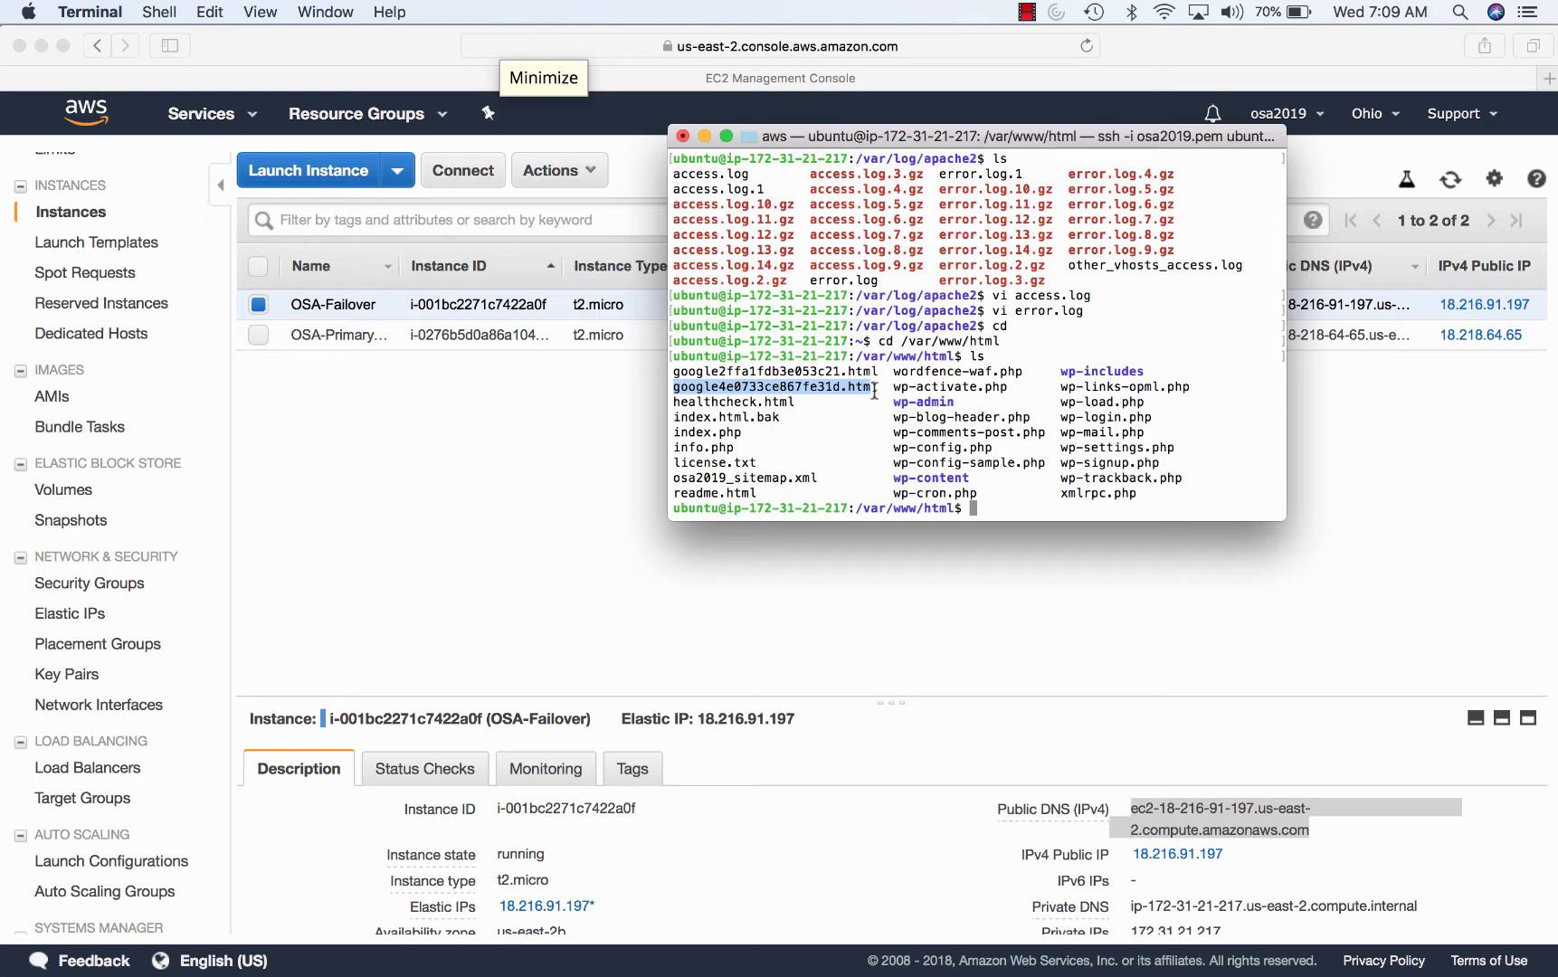
- Log out of the OSA-Failover SSH session with exit
left_click(962, 380)
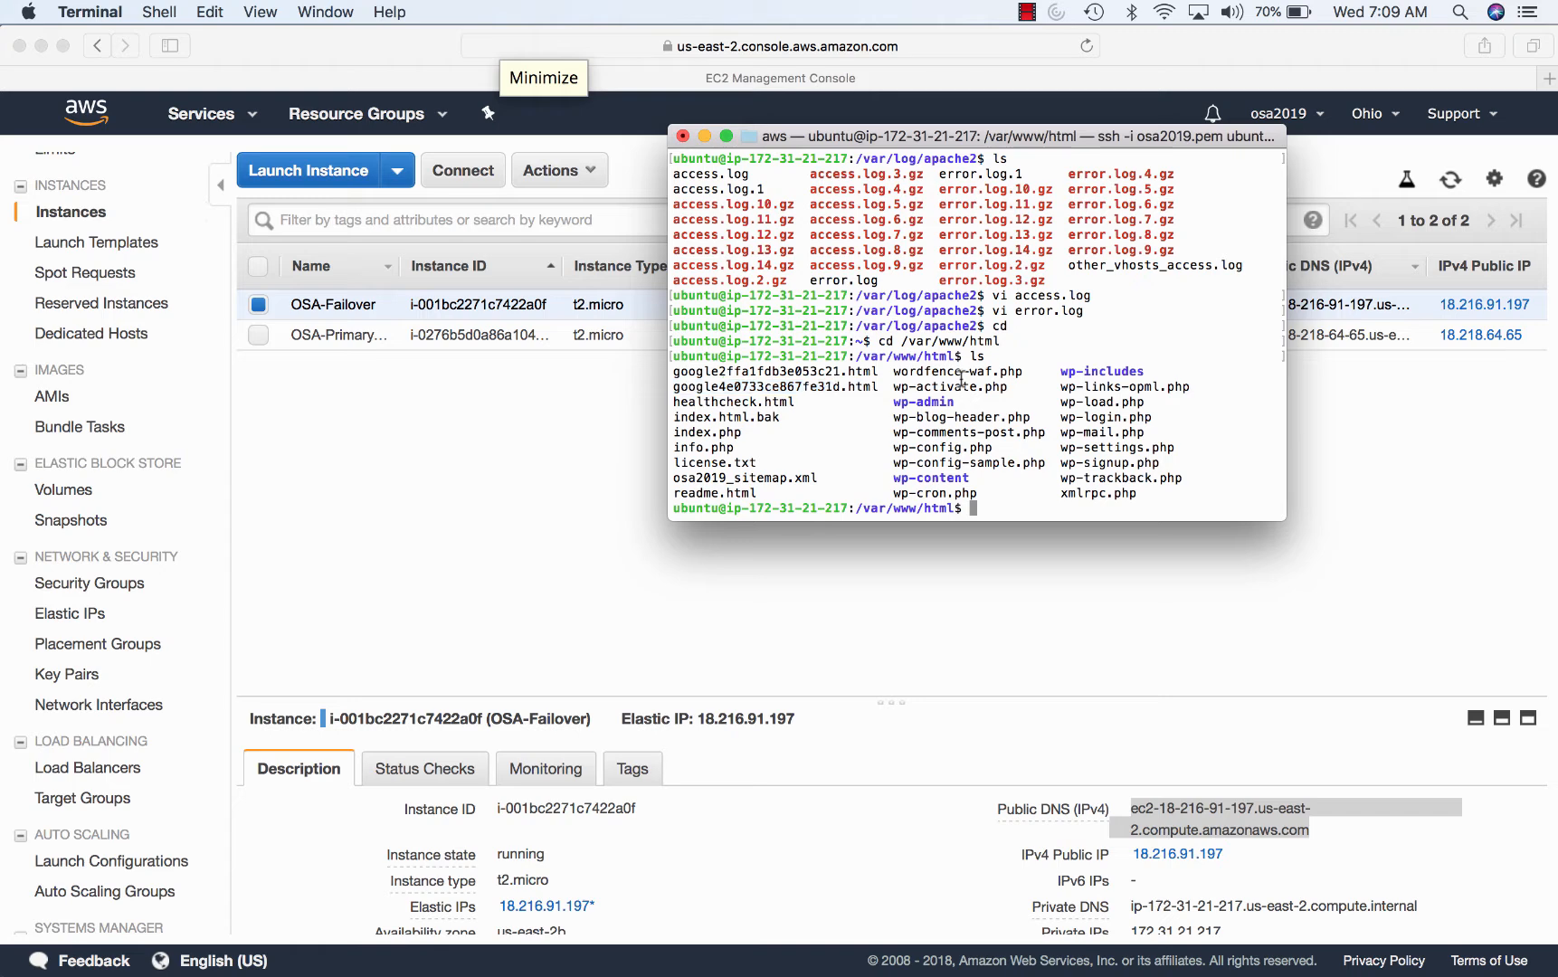
type("c")
type("xit")
key("Return")
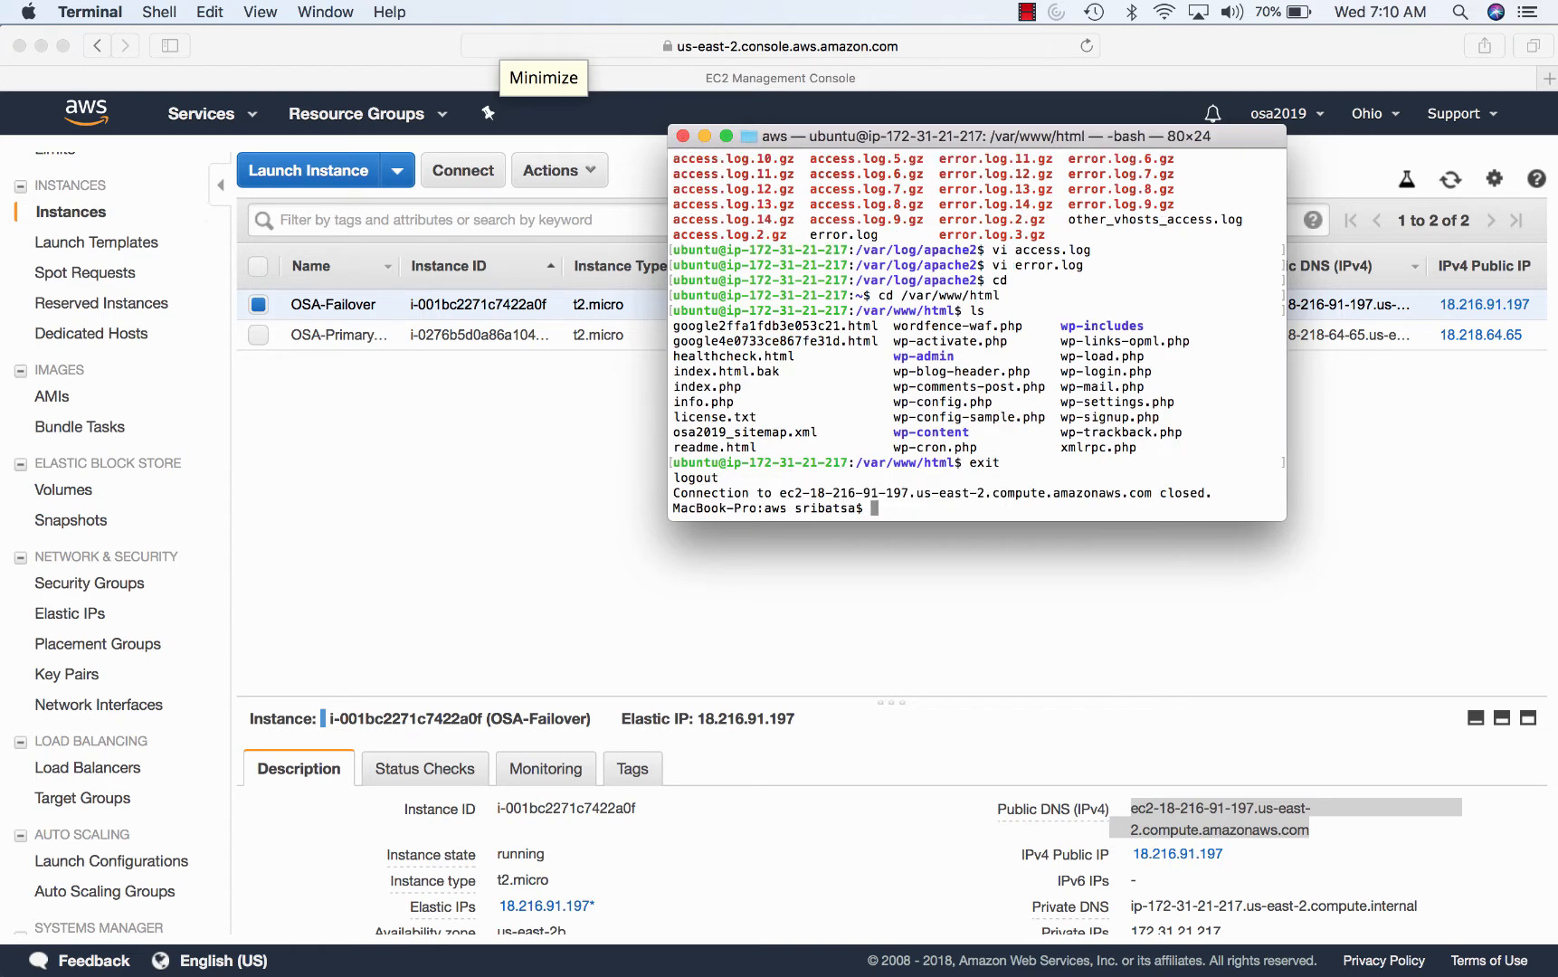
- Turn the recalled ssh command into an scp copying ../Dowload/abc
key("Up")
key("Left")
key("Left")
key("Left")
key("Left")
key("Left")
key("Left")
key("Left")
key("Left")
key("Left")
key("Left")
key("Left")
key("Left")
key("Left")
key("Left")
key("Left")
key("Left")
key("Left")
key("Left")
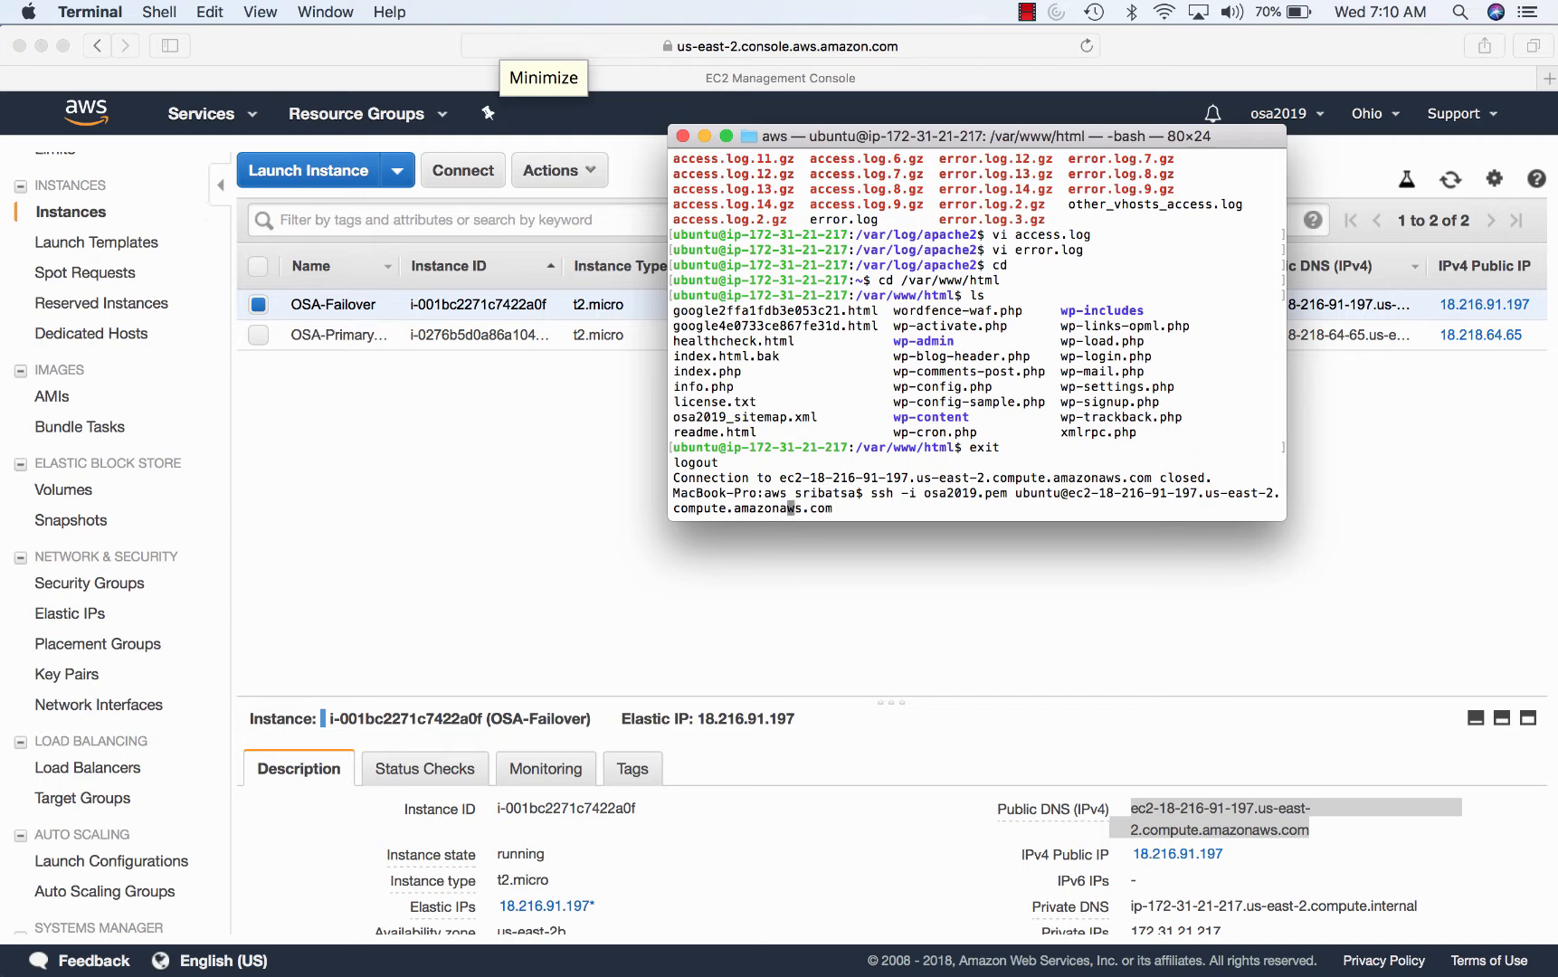
key("Left")
key("Left")
key("Left")
key("Left")
key("Left")
key("Left")
key("Left")
key("Left")
key("Left")
key("Left")
key("Left")
key("Left")
key("Left")
key("Left")
key("Left")
key("Left")
key("Left")
key("Left")
key("Left")
key("Left")
key("Left")
key("Left")
key("Left")
key("Left")
key("Left")
key("Left")
key("Left")
key("Left")
key("Left")
key("Left")
key("Left")
key("Left")
key("Left")
key("Left")
key("Left")
key("Left")
key("Left")
key("Left")
key("Left")
key("Left")
key("Left")
key("Left")
key("Left")
key("Left")
key("Left")
key("Left")
key("BackSpace")
key("BackSpace")
type("cp")
key("Right")
key("Right")
key("Right")
key("Right")
key("Right")
key("Right")
key("Right")
key("Right")
key("Right")
key("Right")
key("Right")
key("Right")
key("Right")
key("Right")
key("Right")
key("Right")
type("../Dowlo")
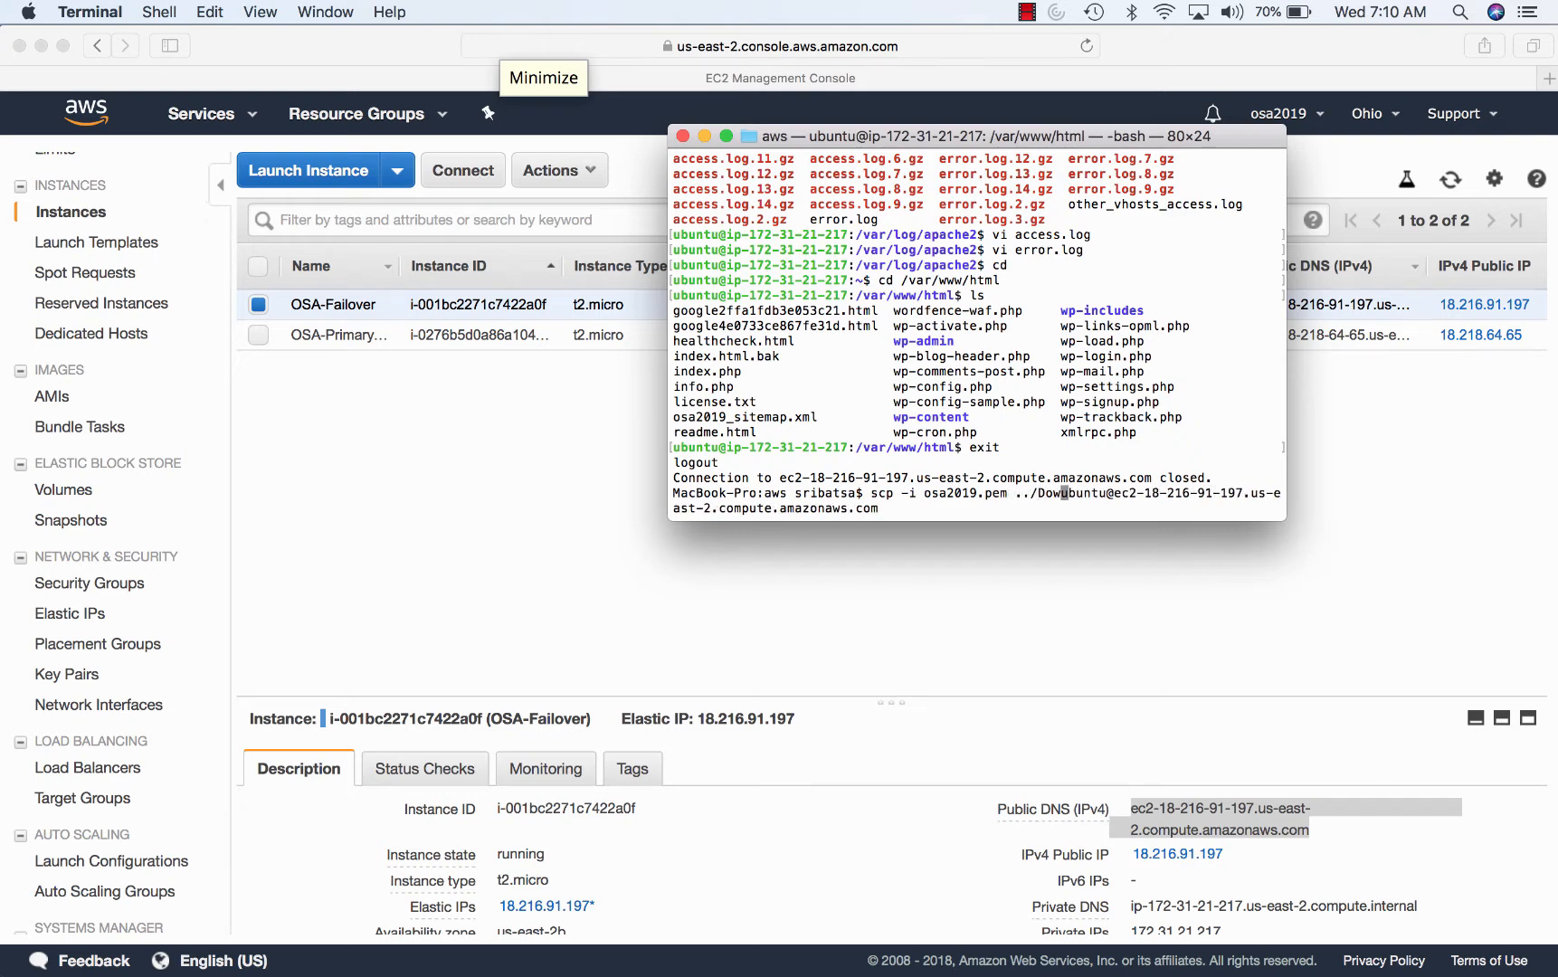
type("ad/")
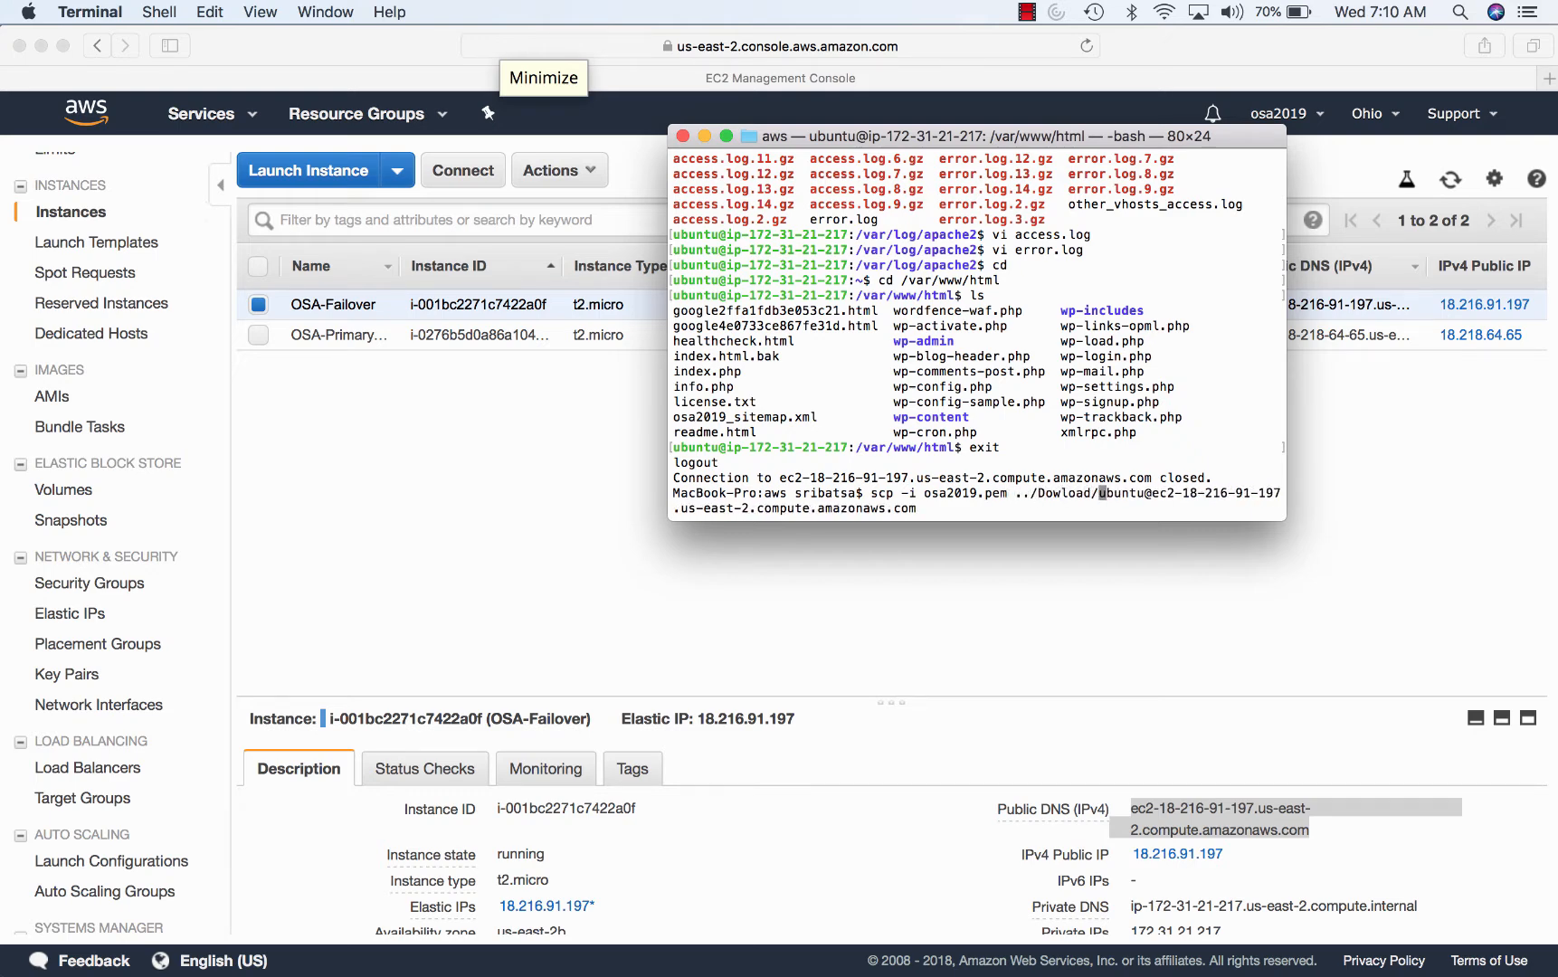
type("abc")
key("Right")
key("Right")
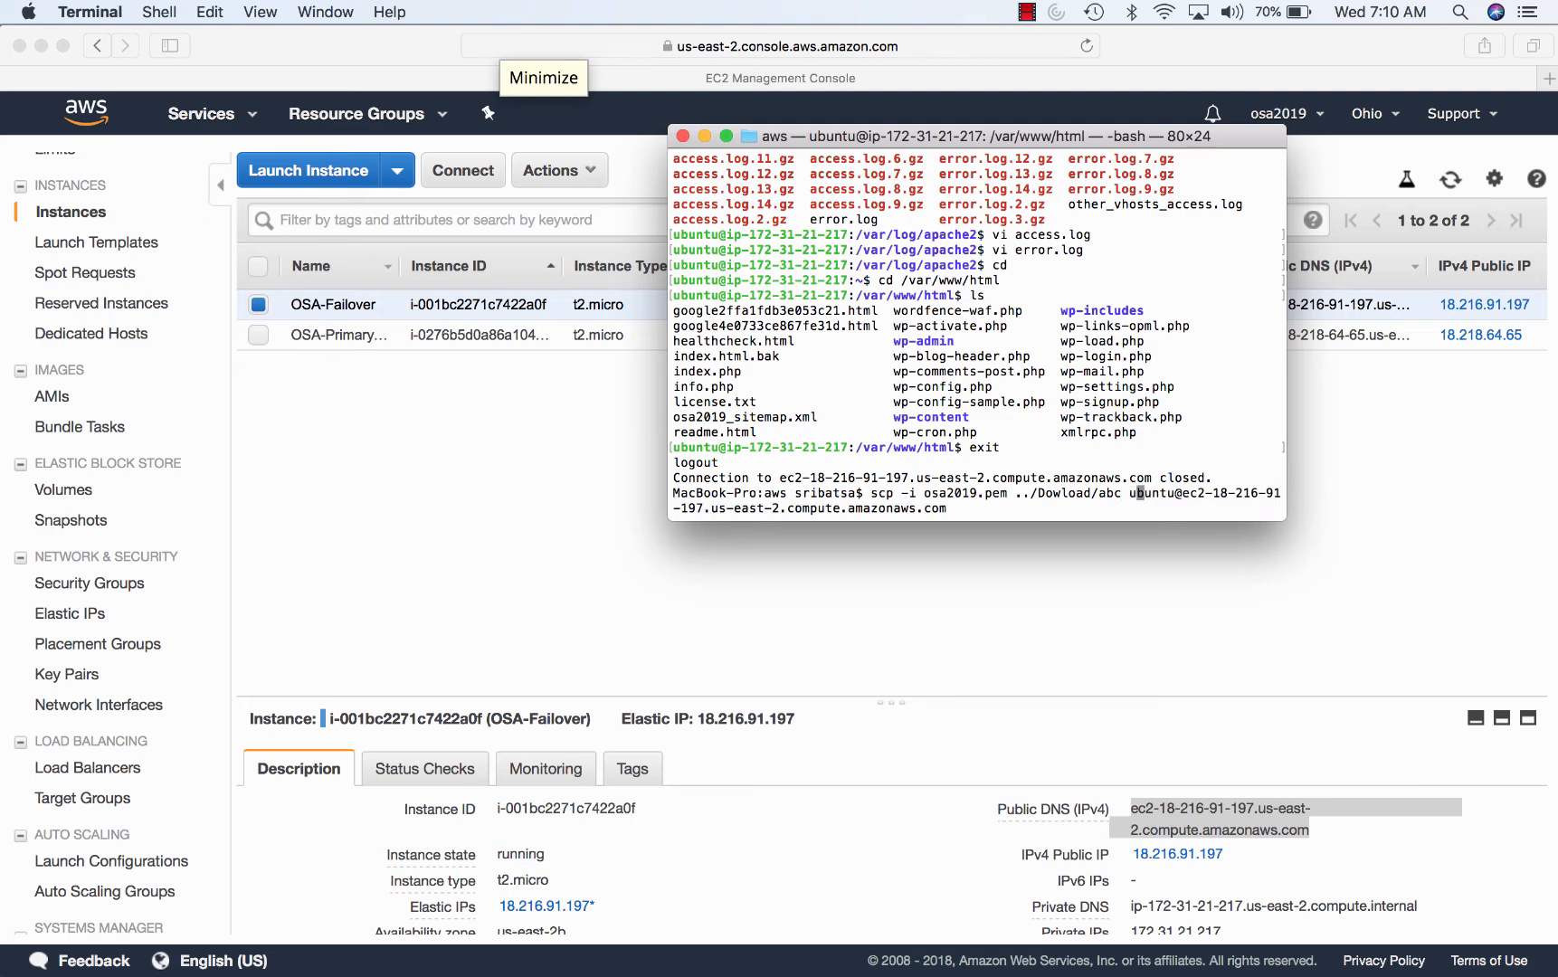
key("Right")
key("Right")
key("Right")
key("Right")
key("Right")
key("Right")
key("Right")
key("Right")
key("Right")
key("Right")
key("Right")
key("Right")
key("Right")
key("Right")
key("Right")
key("Right")
key("Right")
key("Right")
key("Right")
key("Right")
key("Right")
key("Right")
key("Right")
key("Right")
key("Right")
key("Right")
key("Right")
key("Right")
key("Right")
key("Right")
key("Right")
key("Right")
key("Right")
key("Right")
key("Right")
key("Right")
key("Right")
key("Right")
key("Right")
key("Right")
key("Right")
key("Right")
key("Right")
key("Right")
key("Right")
key("Right")
- Add the :/home/ubuntu destination and -r flag, then discard the command and return to EC2
type(":/")
type("home/ub")
type("unti")
key("BackSpace")
type("u")
key("Left")
key("Left")
key("Left")
key("Left")
key("Left")
key("Left")
key("Left")
key("Left")
key("Left")
key("Left")
key("Left")
key("Left")
key("Left")
key("Left")
key("Left")
key("Left")
key("Left")
key("Left")
key("Left")
key("Left")
key("Left")
key("Left")
key("Left")
key("Left")
key("Left")
key("Left")
key("Left")
key("Left")
key("Left")
key("Left")
key("Left")
key("Left")
key("Left")
key("Left")
key("Left")
key("Left")
key("Left")
key("Left")
key("Left")
key("Left")
key("Left")
key("Left")
key("Left")
key("Left")
key("Left")
key("Left")
key("Left")
key("Left")
key("Left")
key("Left")
key("Left")
key("Left")
key("Left")
key("Left")
key("Left")
key("Left")
key("Left")
key("Left")
key("Left")
key("Left")
key("Left")
key("Left")
key("Left")
key("Left")
key("Left")
key("Left")
key("Left")
key("Left")
key("Left")
key("Left")
key("Left")
key("Left")
key("Left")
key("Left")
type("-r")
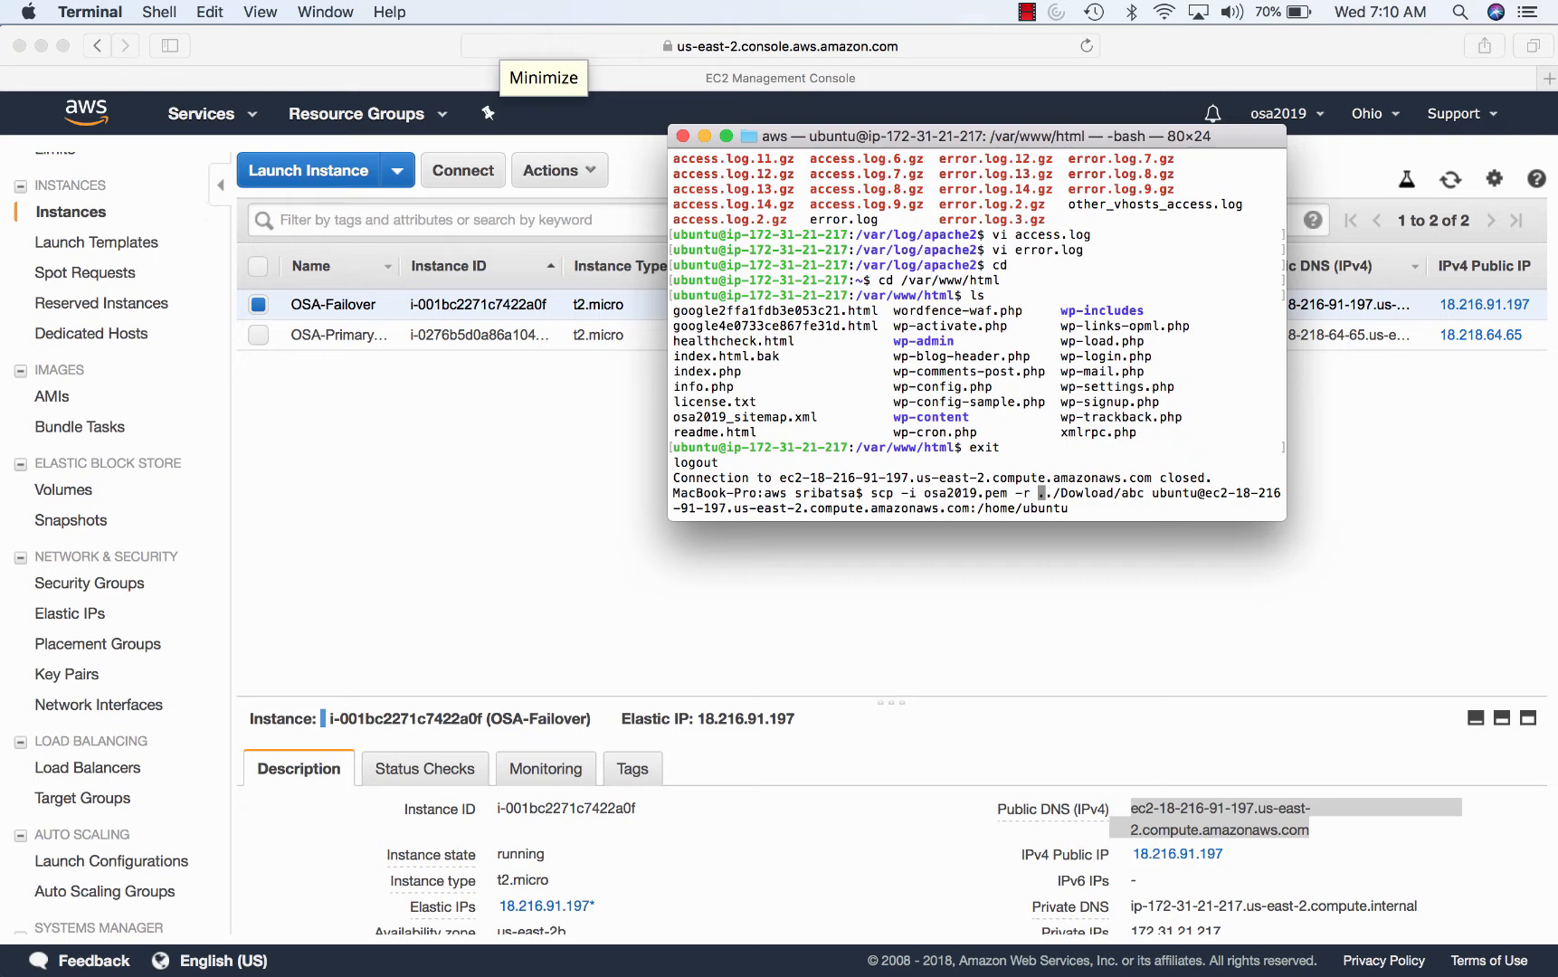
key("Down")
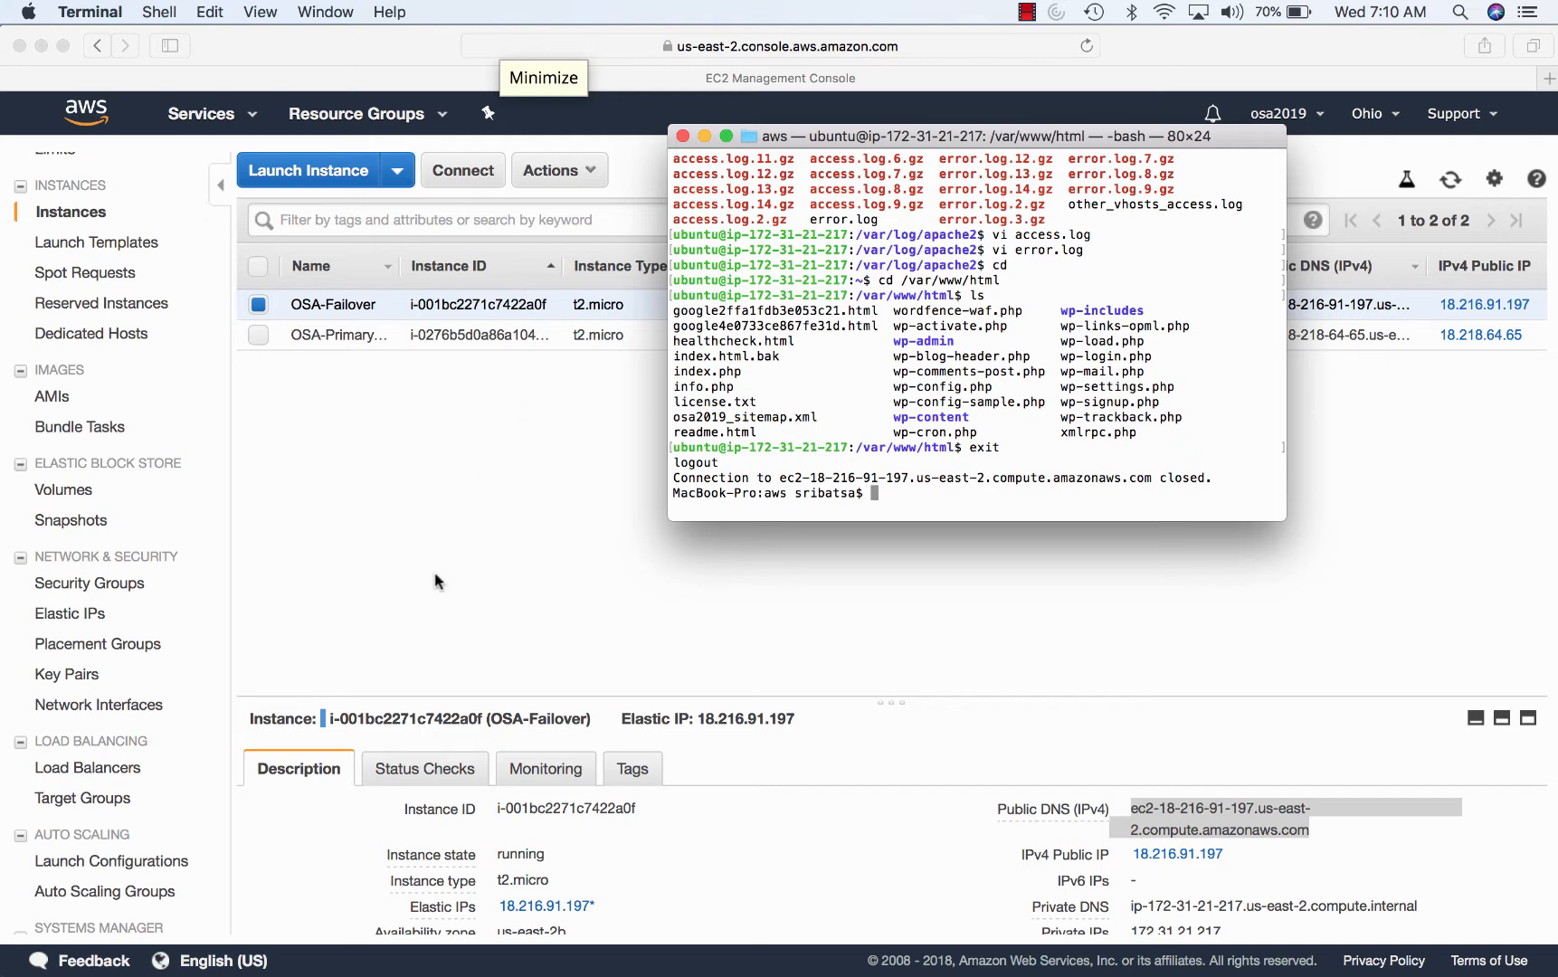
left_click(436, 574)
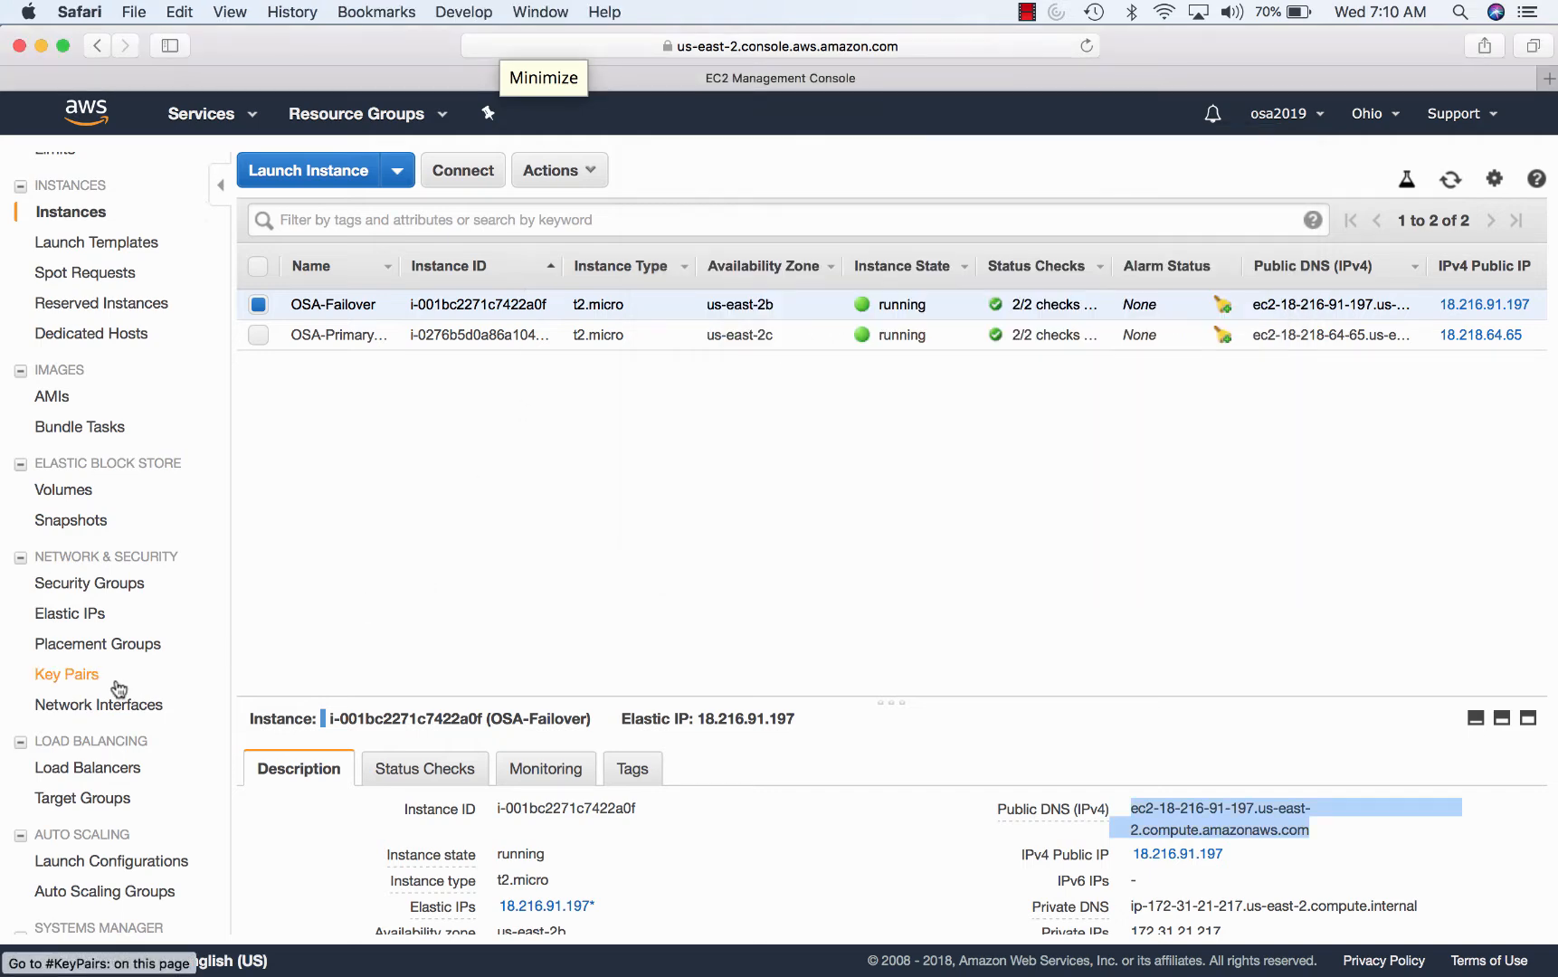
- Show the Elastic IPs page with 18.216.91.197 and 18.218.64.65 attached to instances
left_click(92, 615)
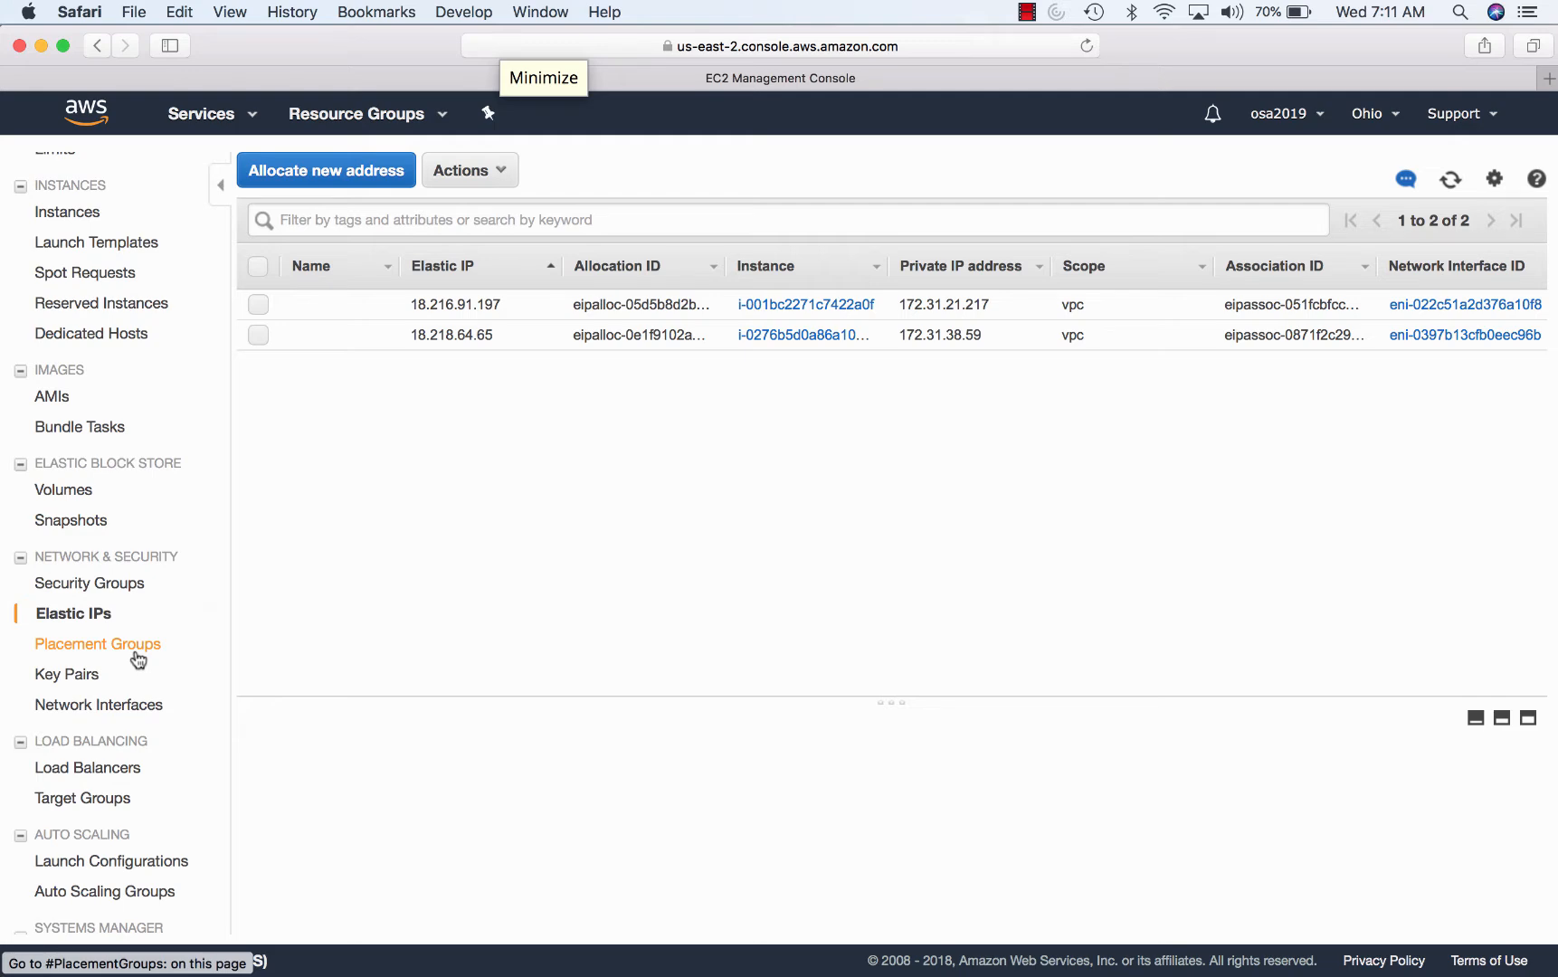
- Show the osa2019elb load balancer with an enlarged details pane
left_click(111, 770)
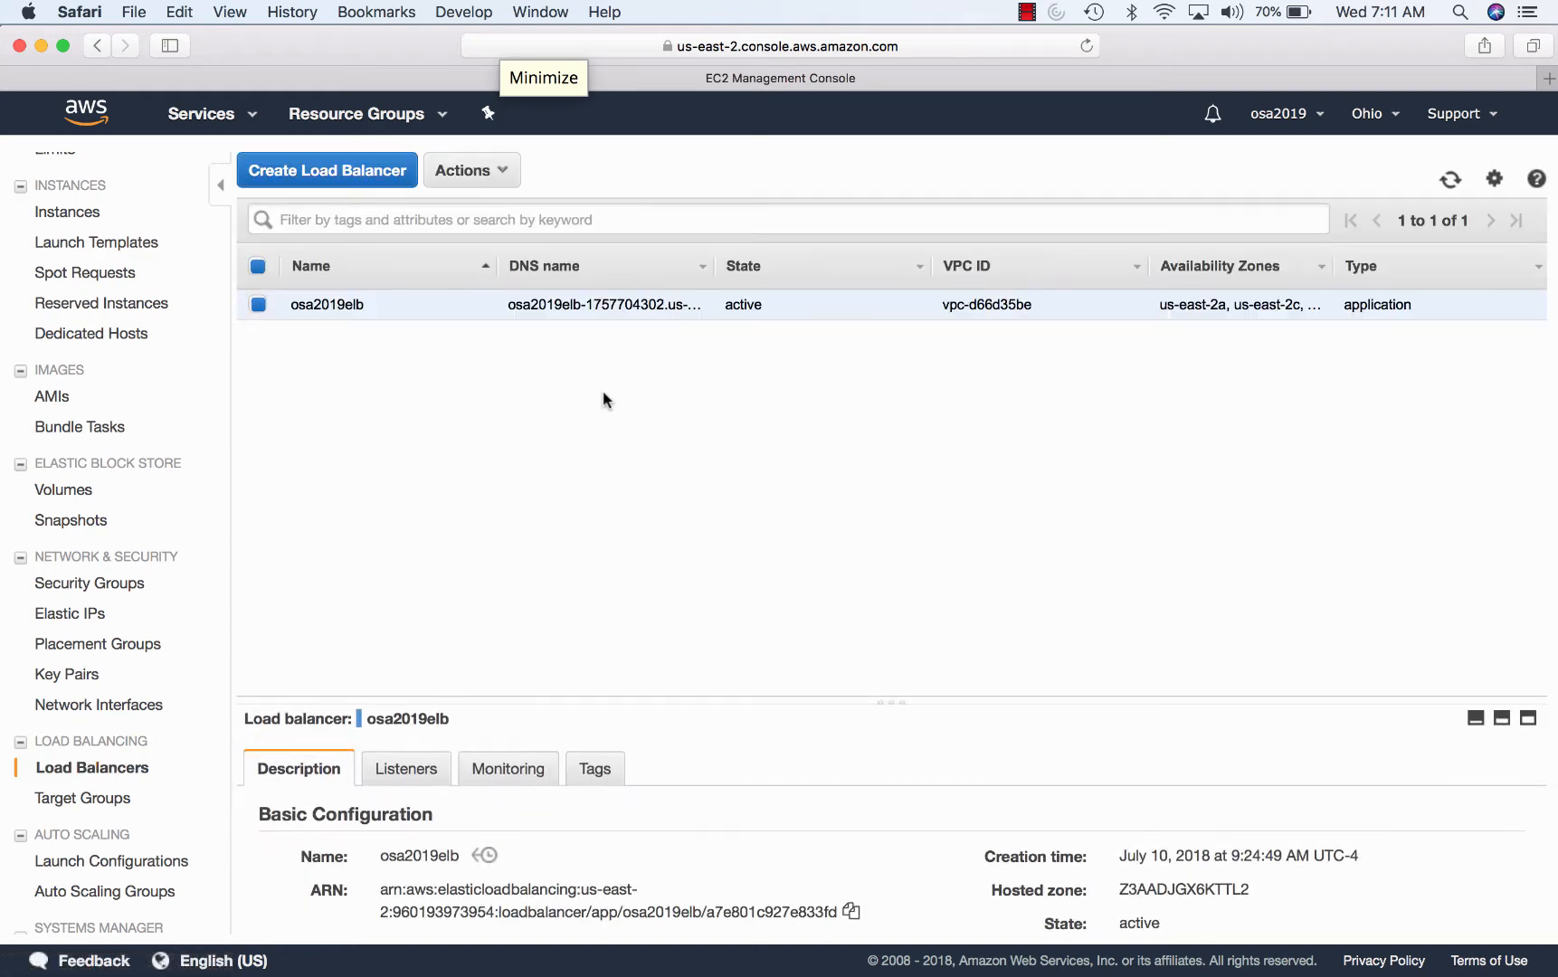
scroll(667, 785, "down", 3)
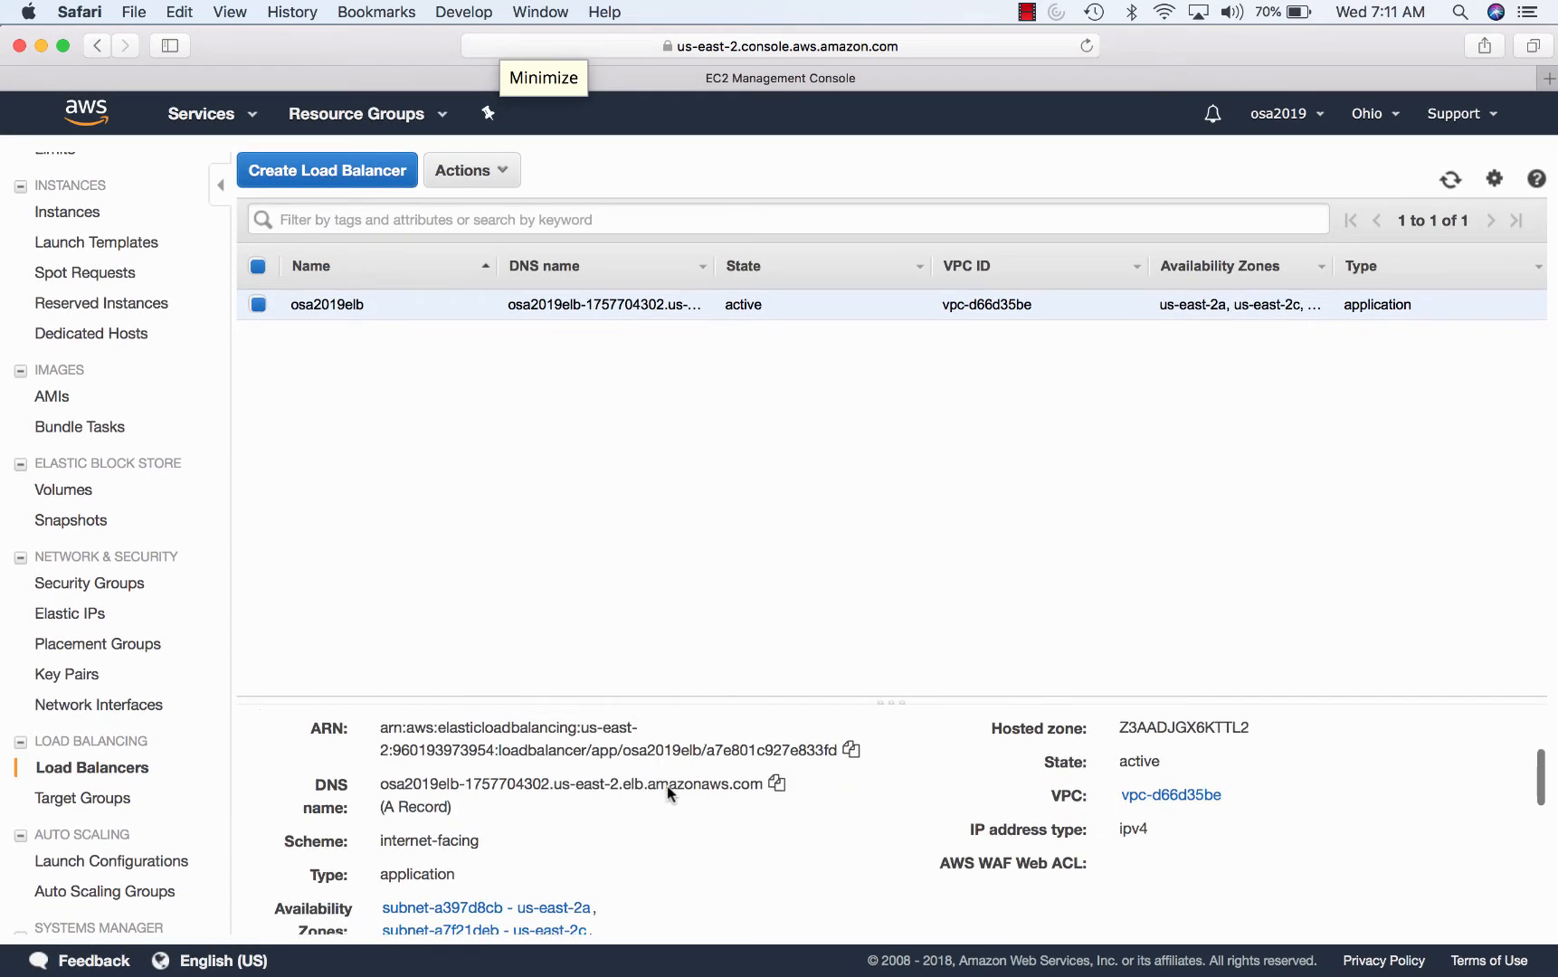
scroll(666, 785, "up", 2)
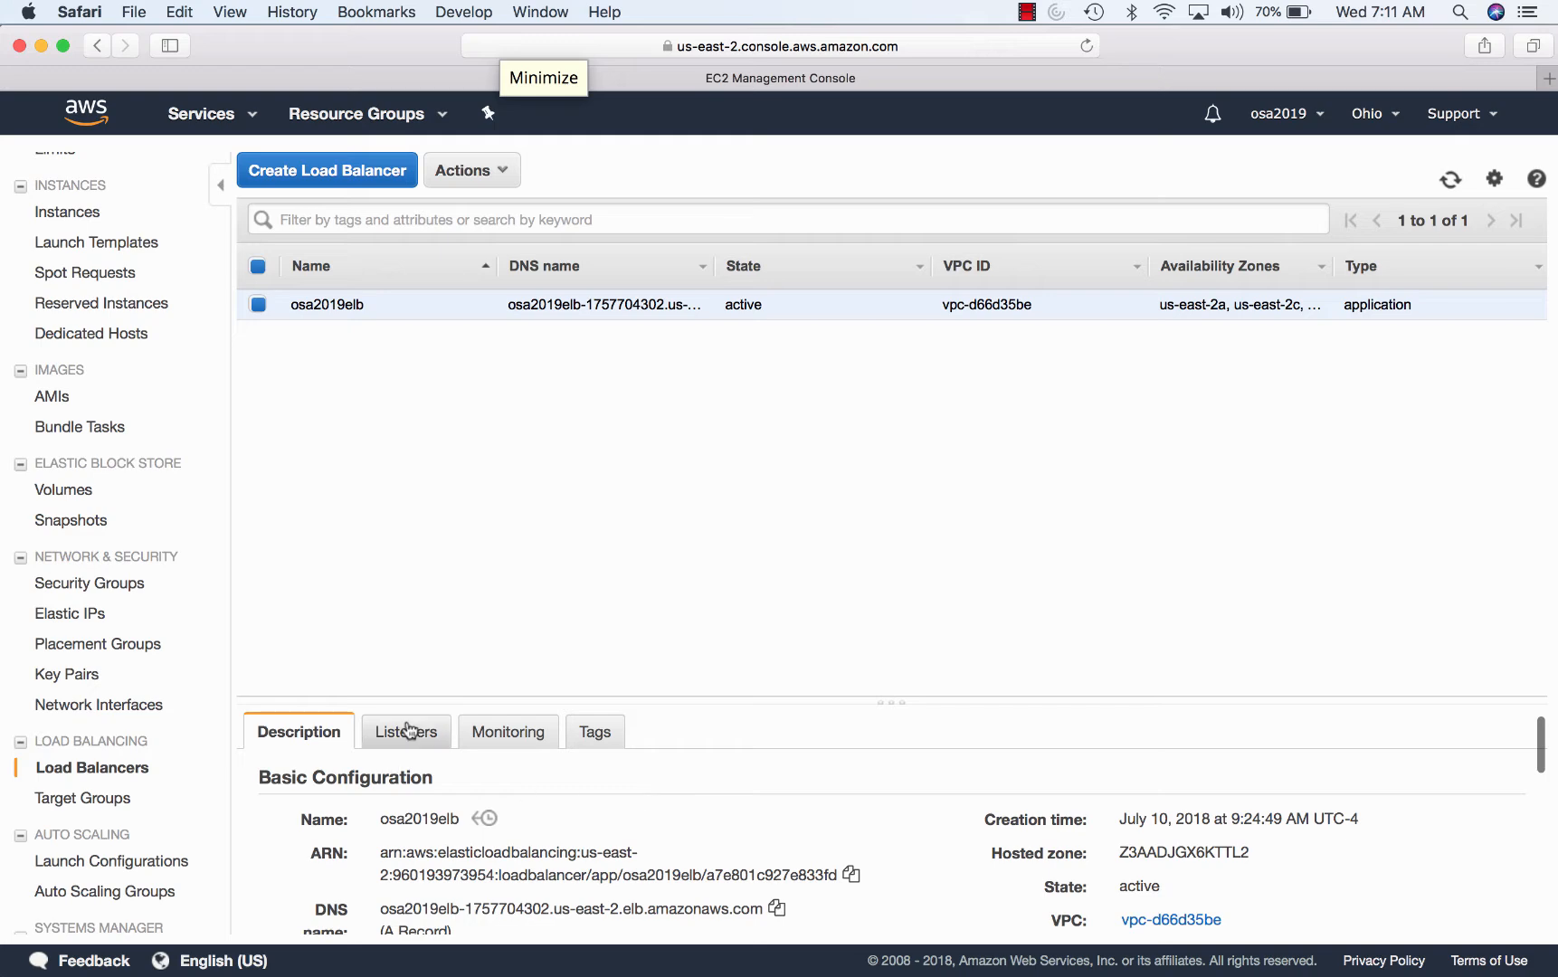
left_click_drag(668, 696, 684, 474)
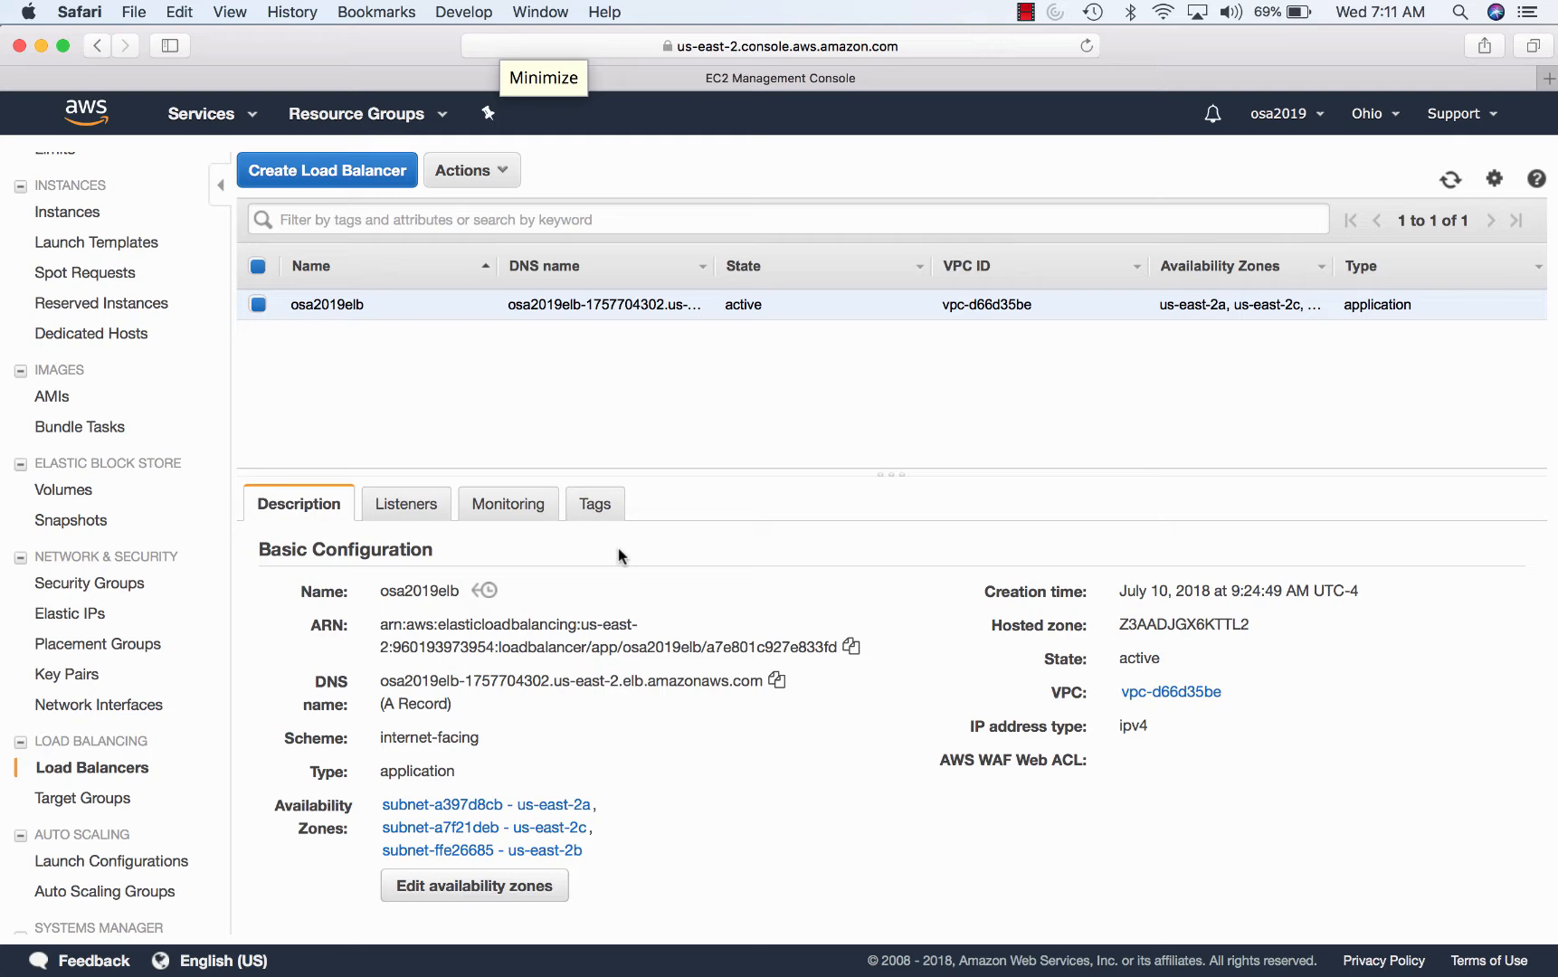
- Check osa2019elb's Listeners and Monitoring, then return to its Description details
left_click(401, 509)
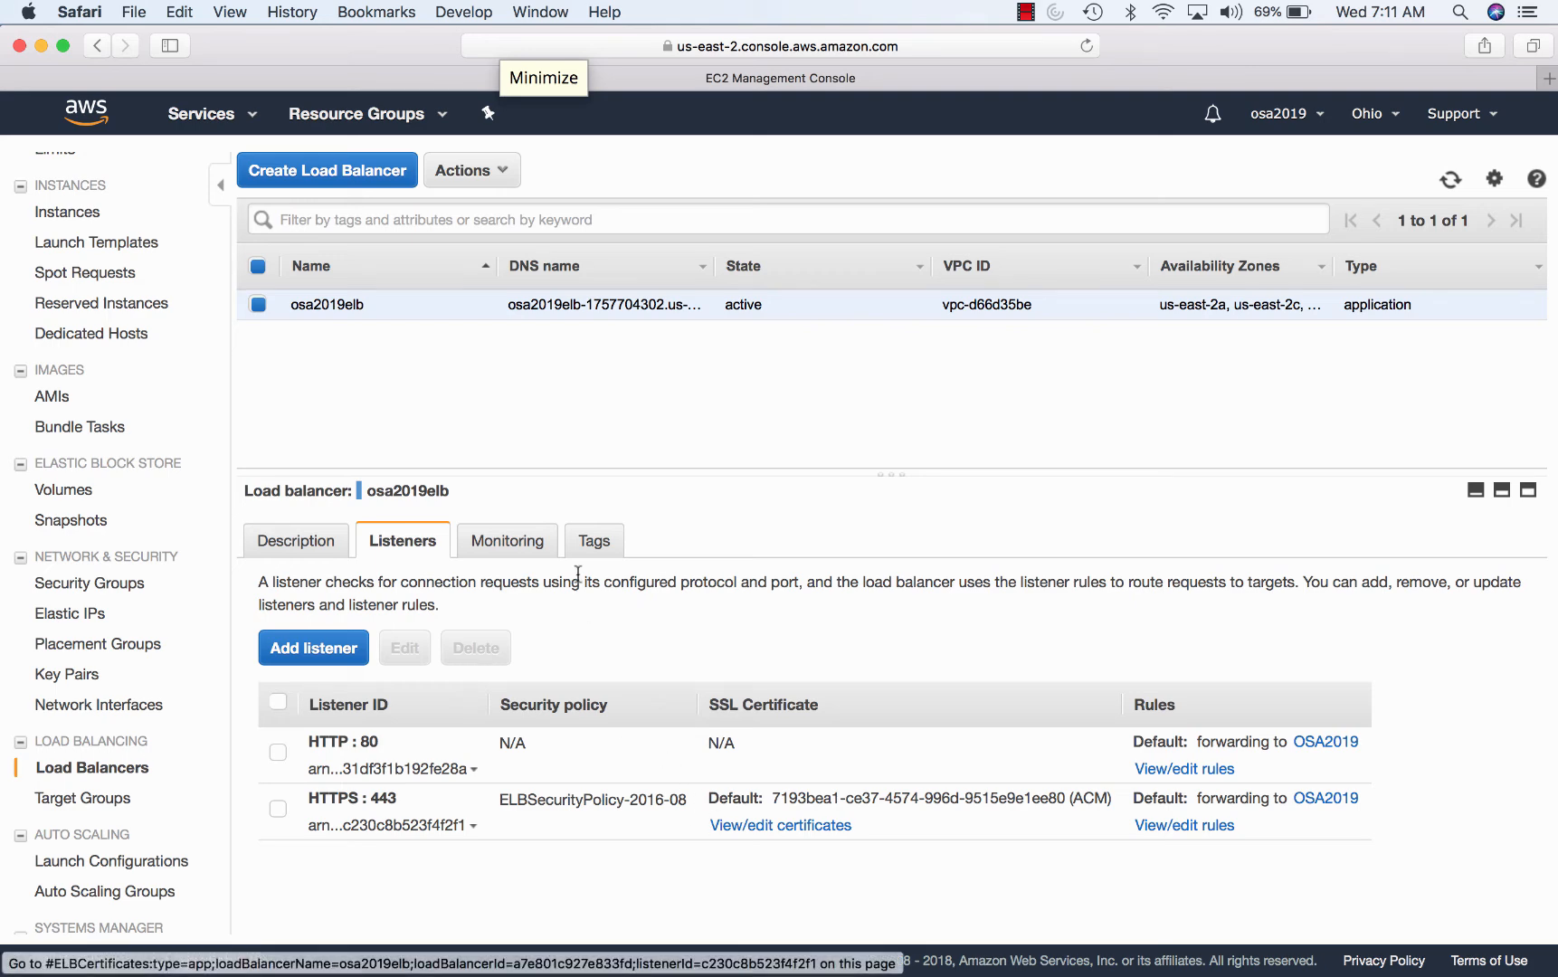
left_click(531, 544)
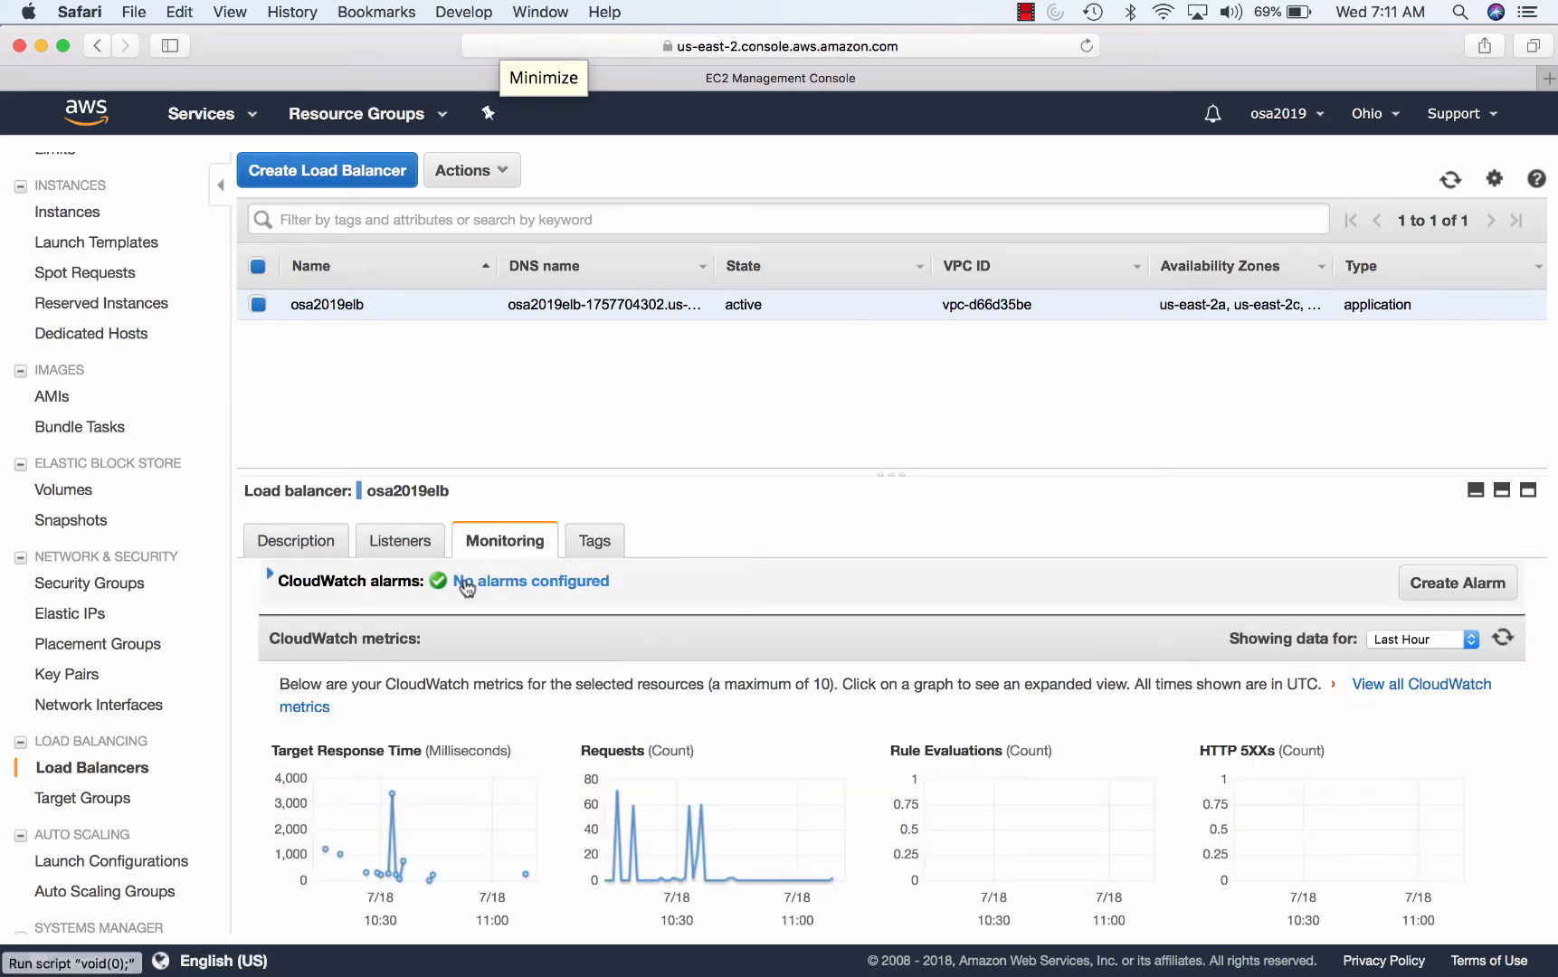
left_click(400, 544)
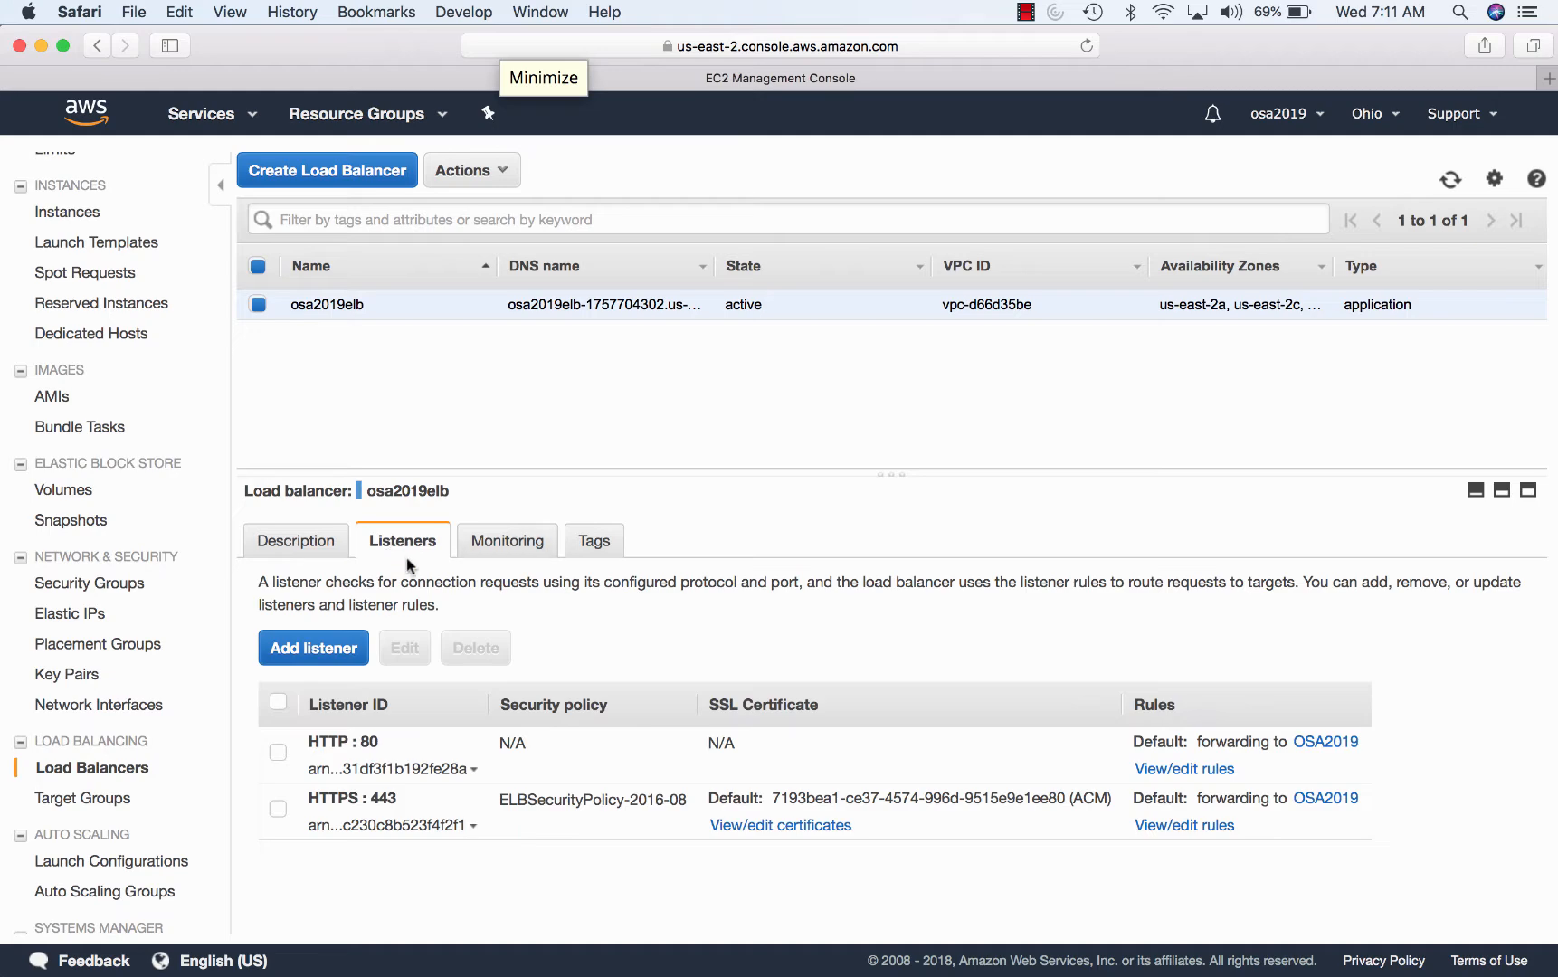
left_click(318, 540)
scroll(435, 653, "down", 10)
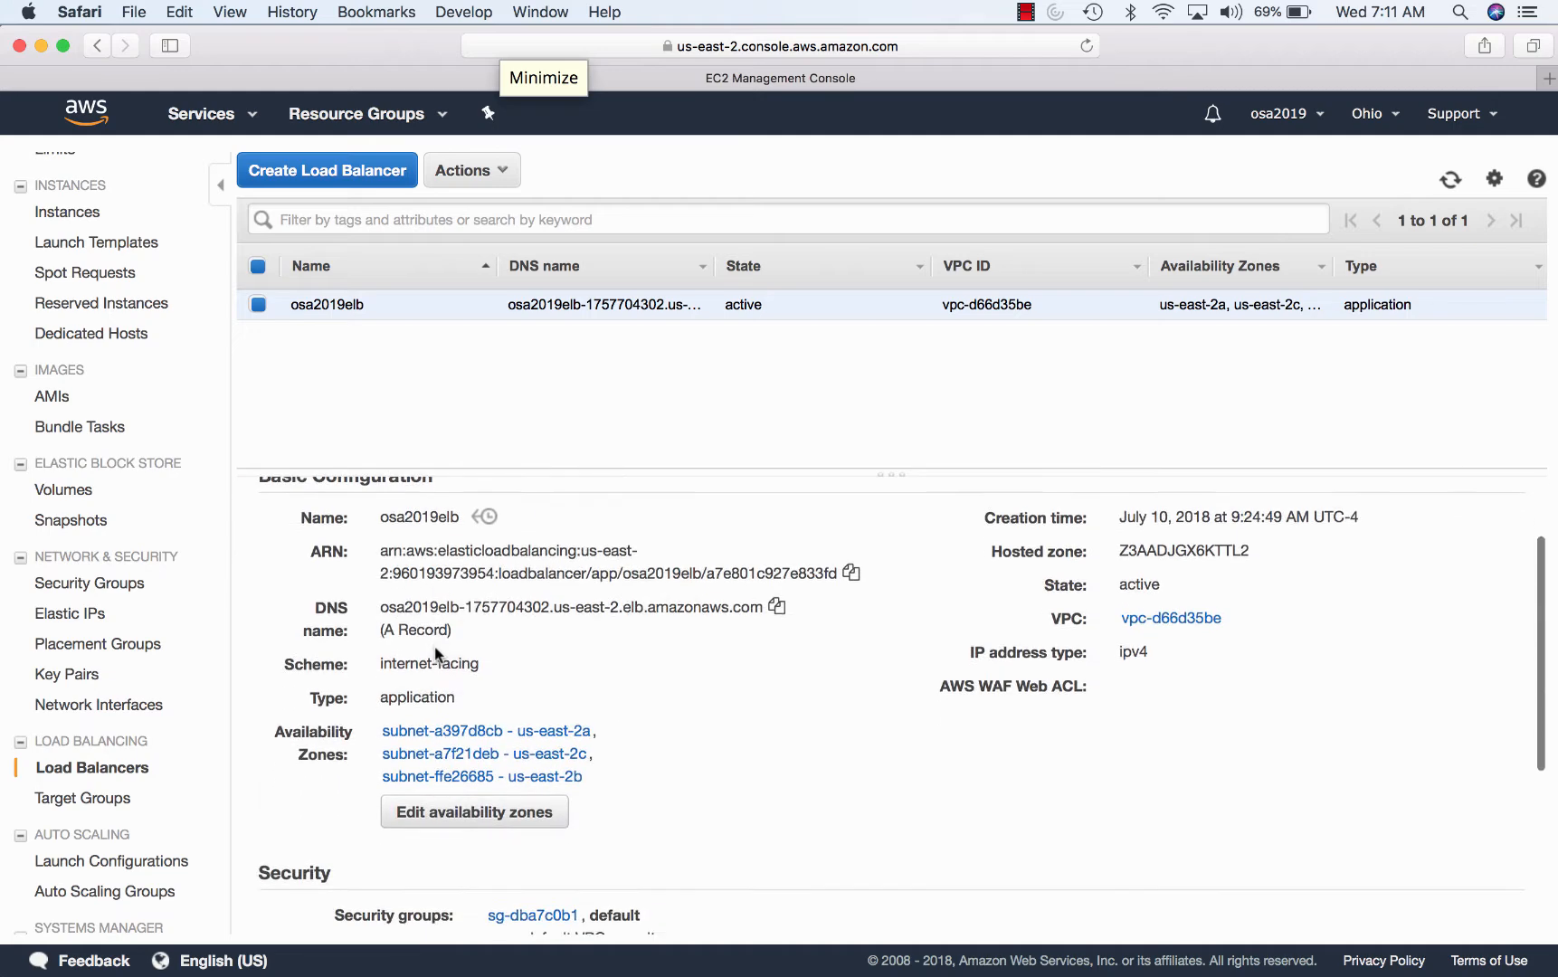
scroll(435, 653, "up", 10)
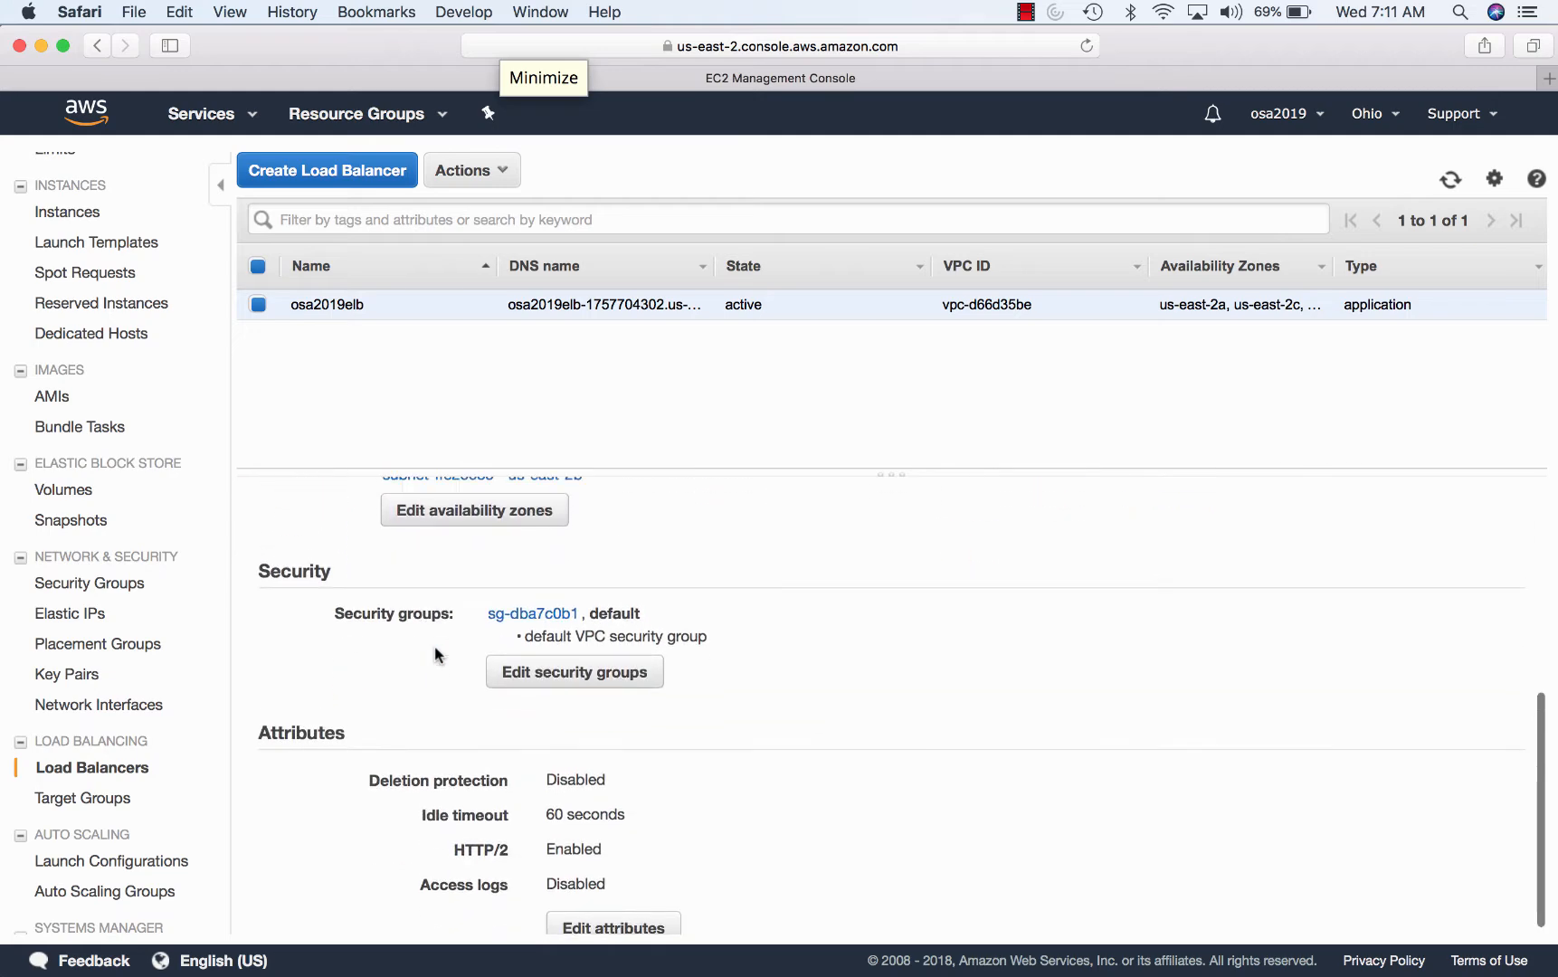
- Check target group OSA2019's Targets showing both instances healthy on port 80, then open Services
left_click(114, 803)
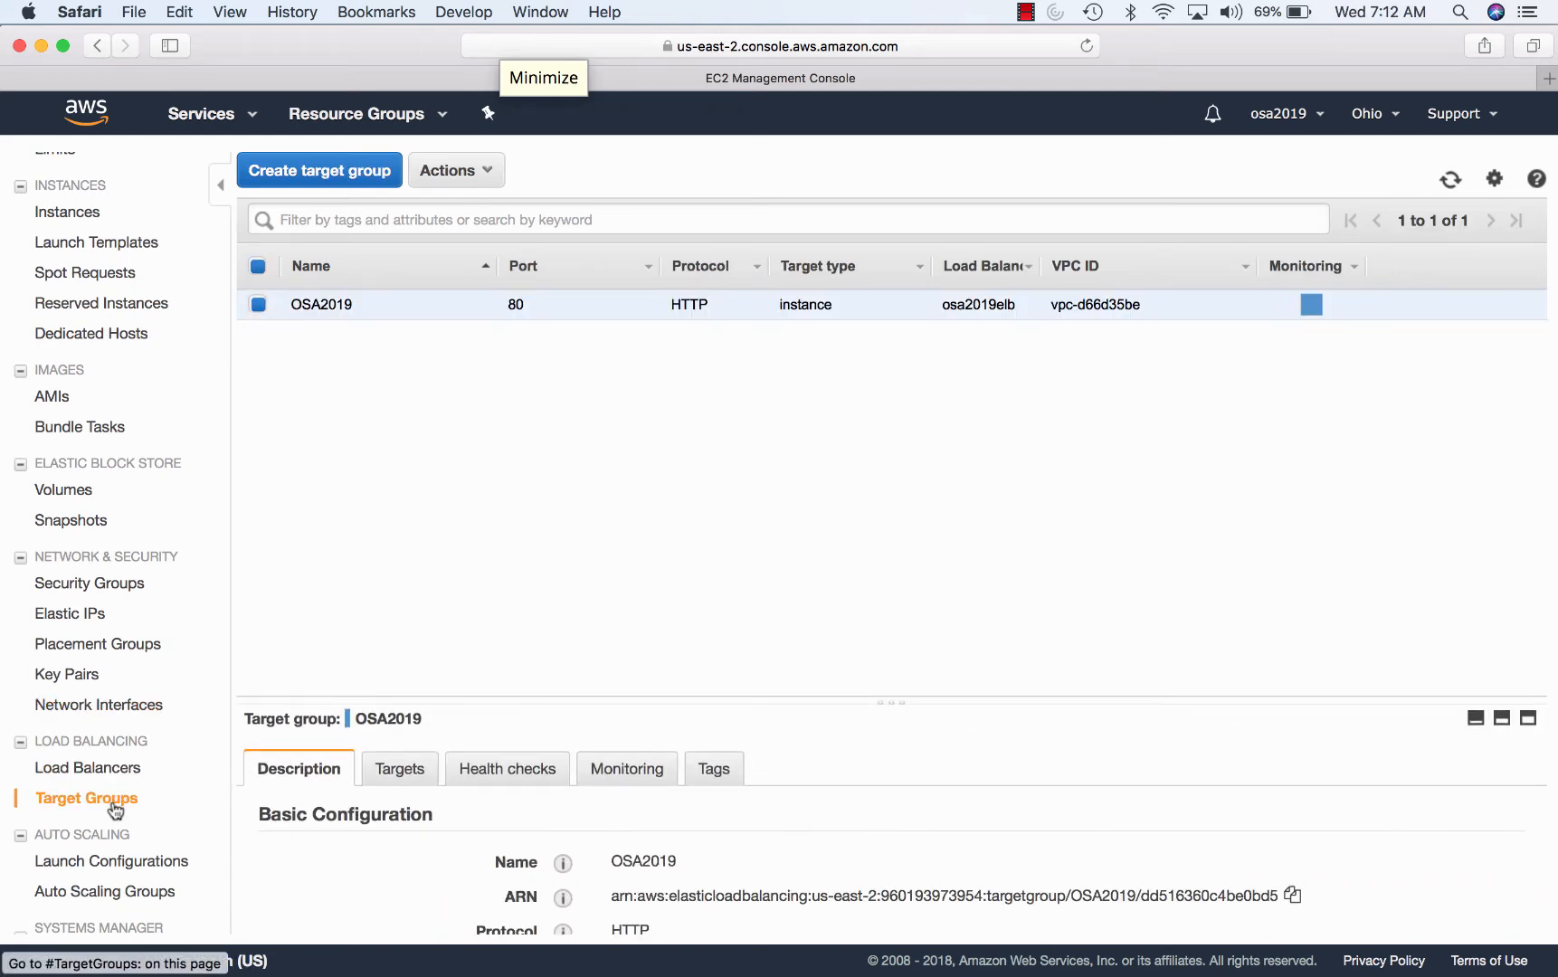
scroll(860, 775, "down", 3)
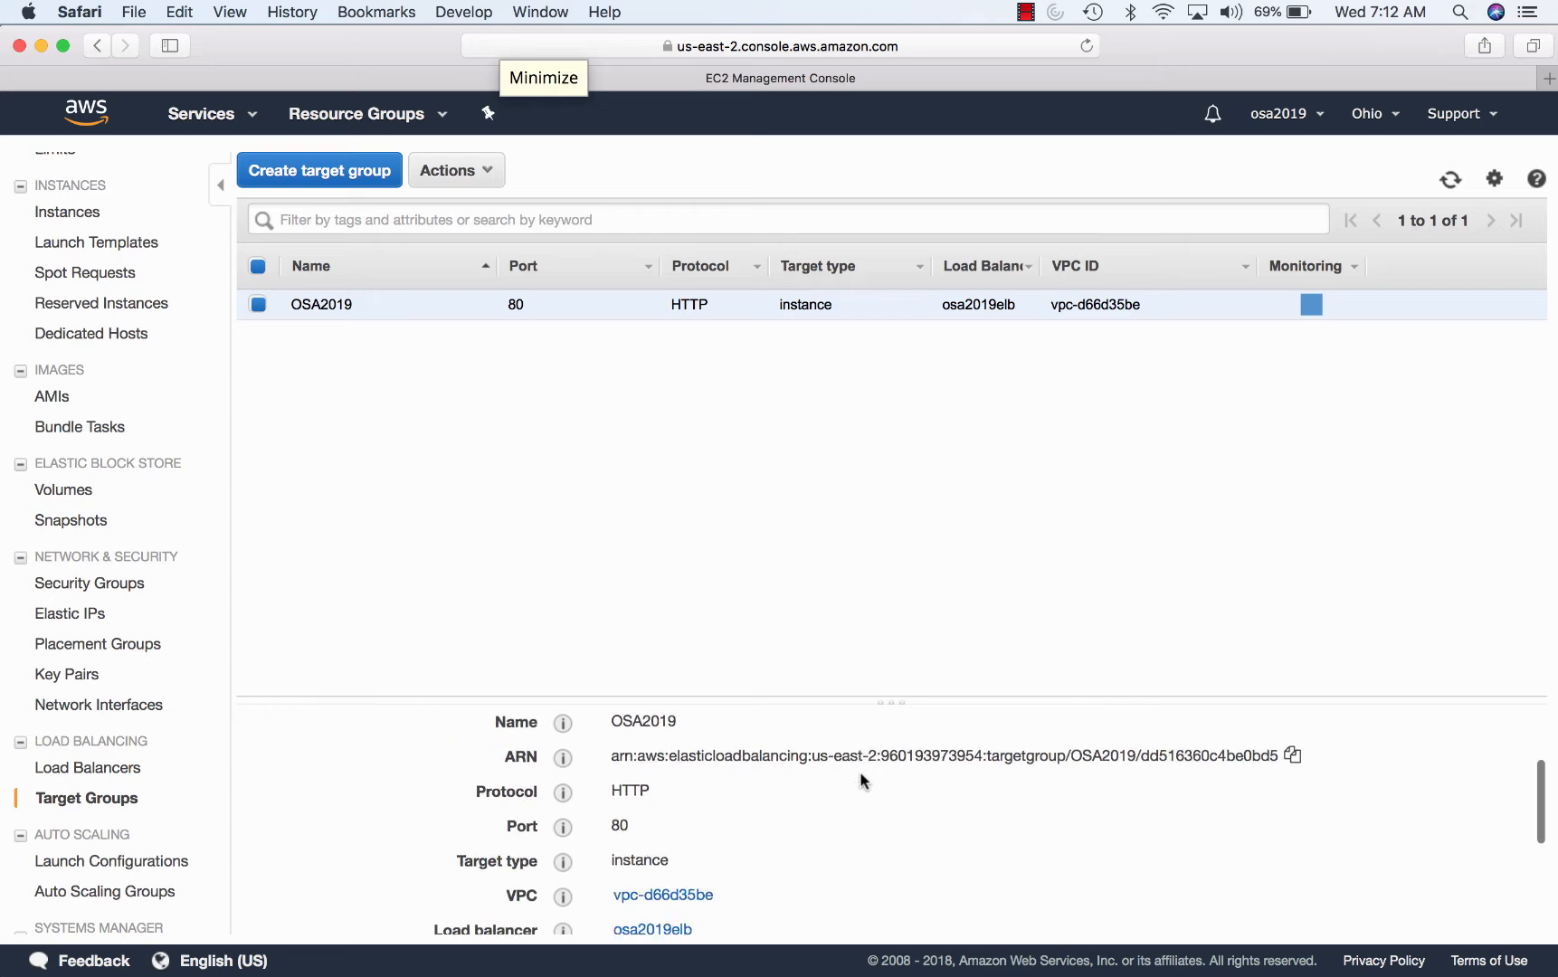
scroll(859, 775, "up", 3)
left_click(409, 749)
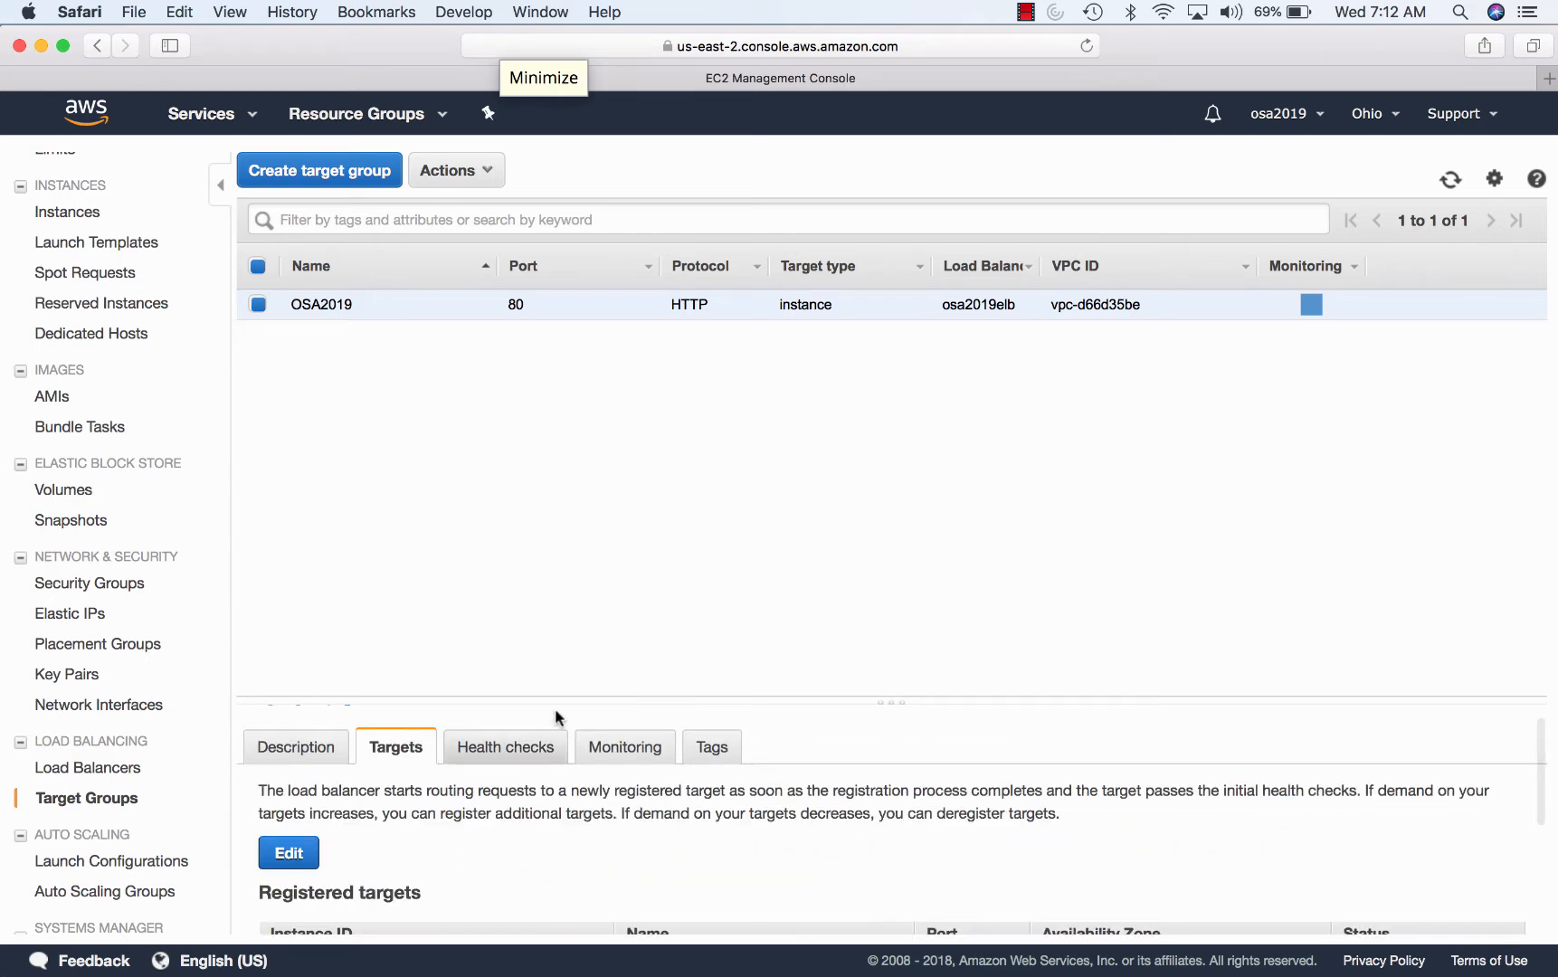
left_click_drag(612, 700, 637, 425)
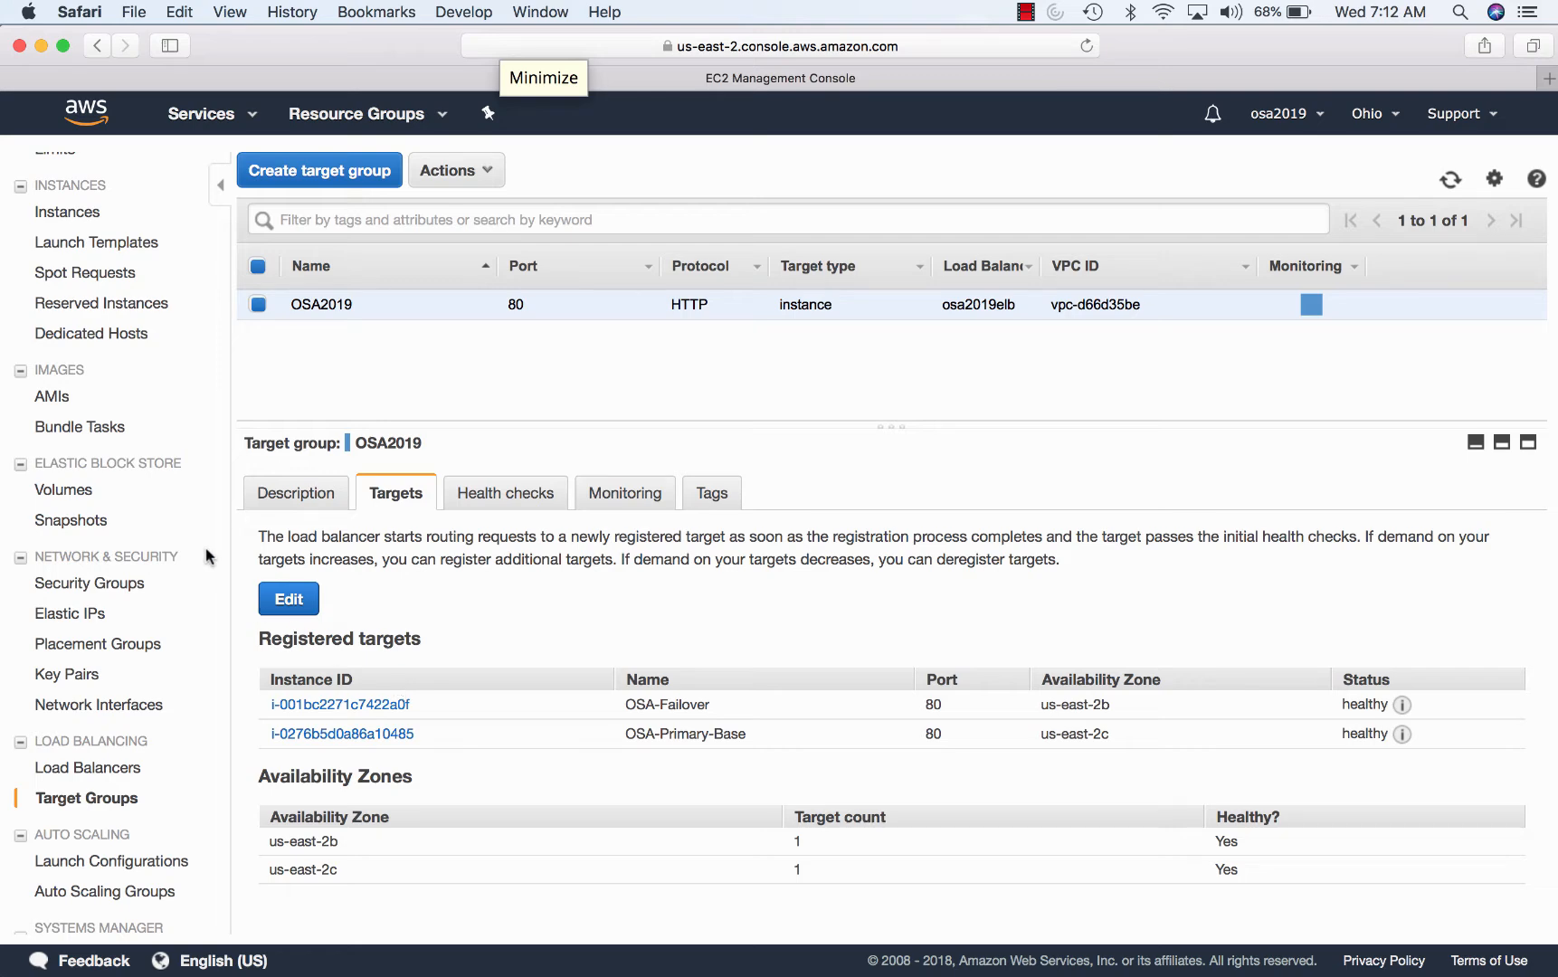
scroll(129, 524, "up", 3)
left_click(206, 124)
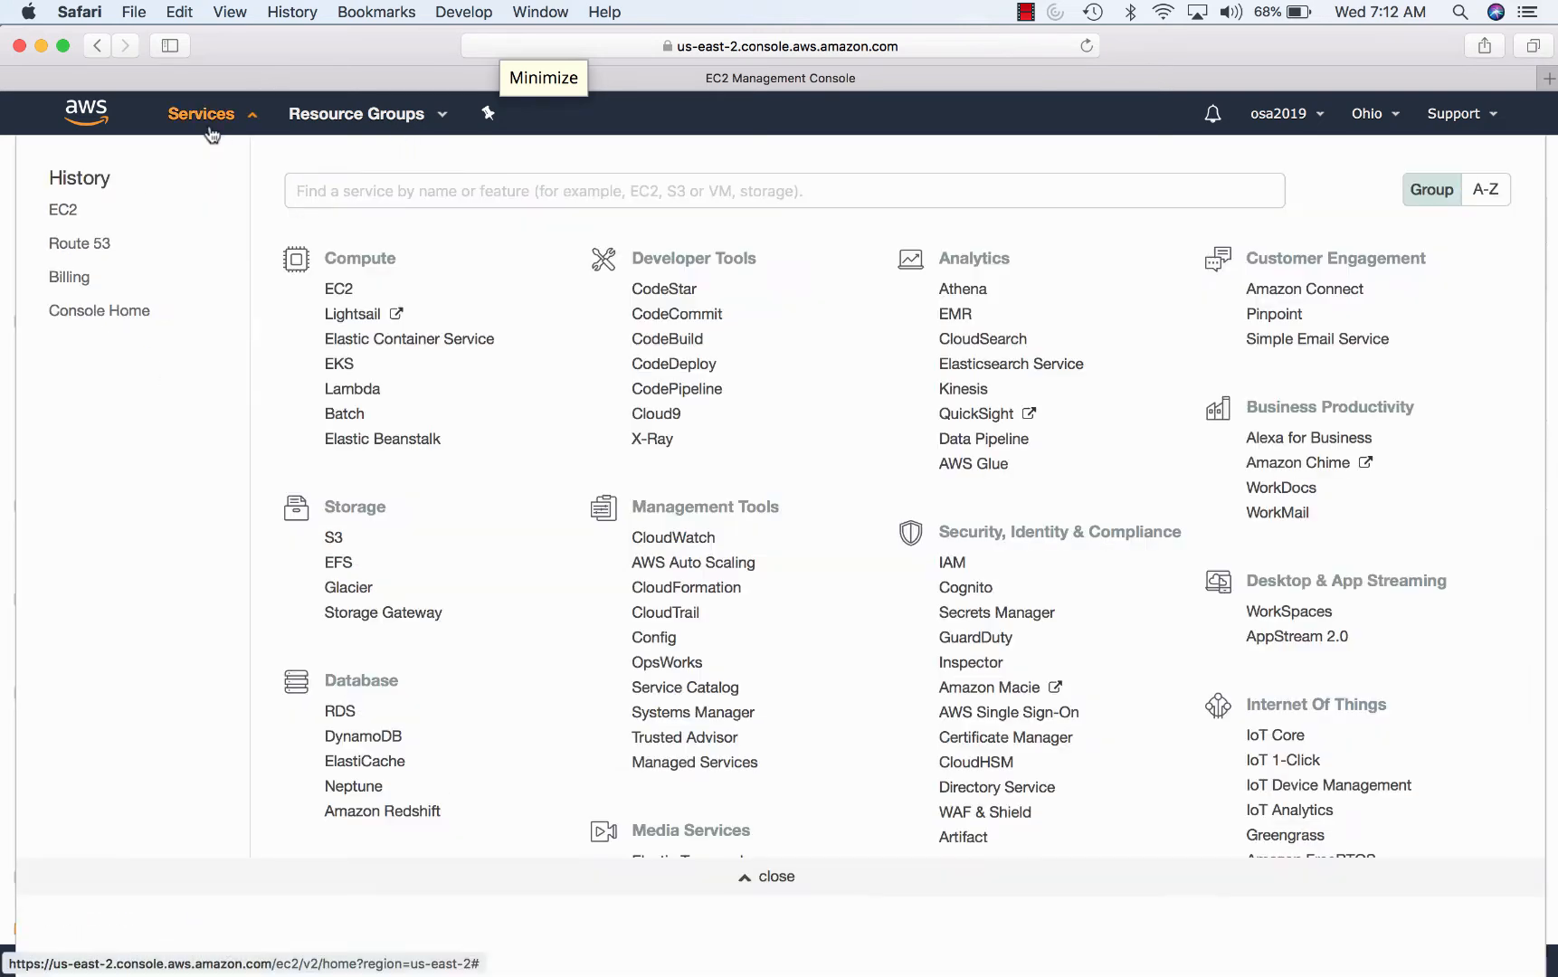
type("ssl")
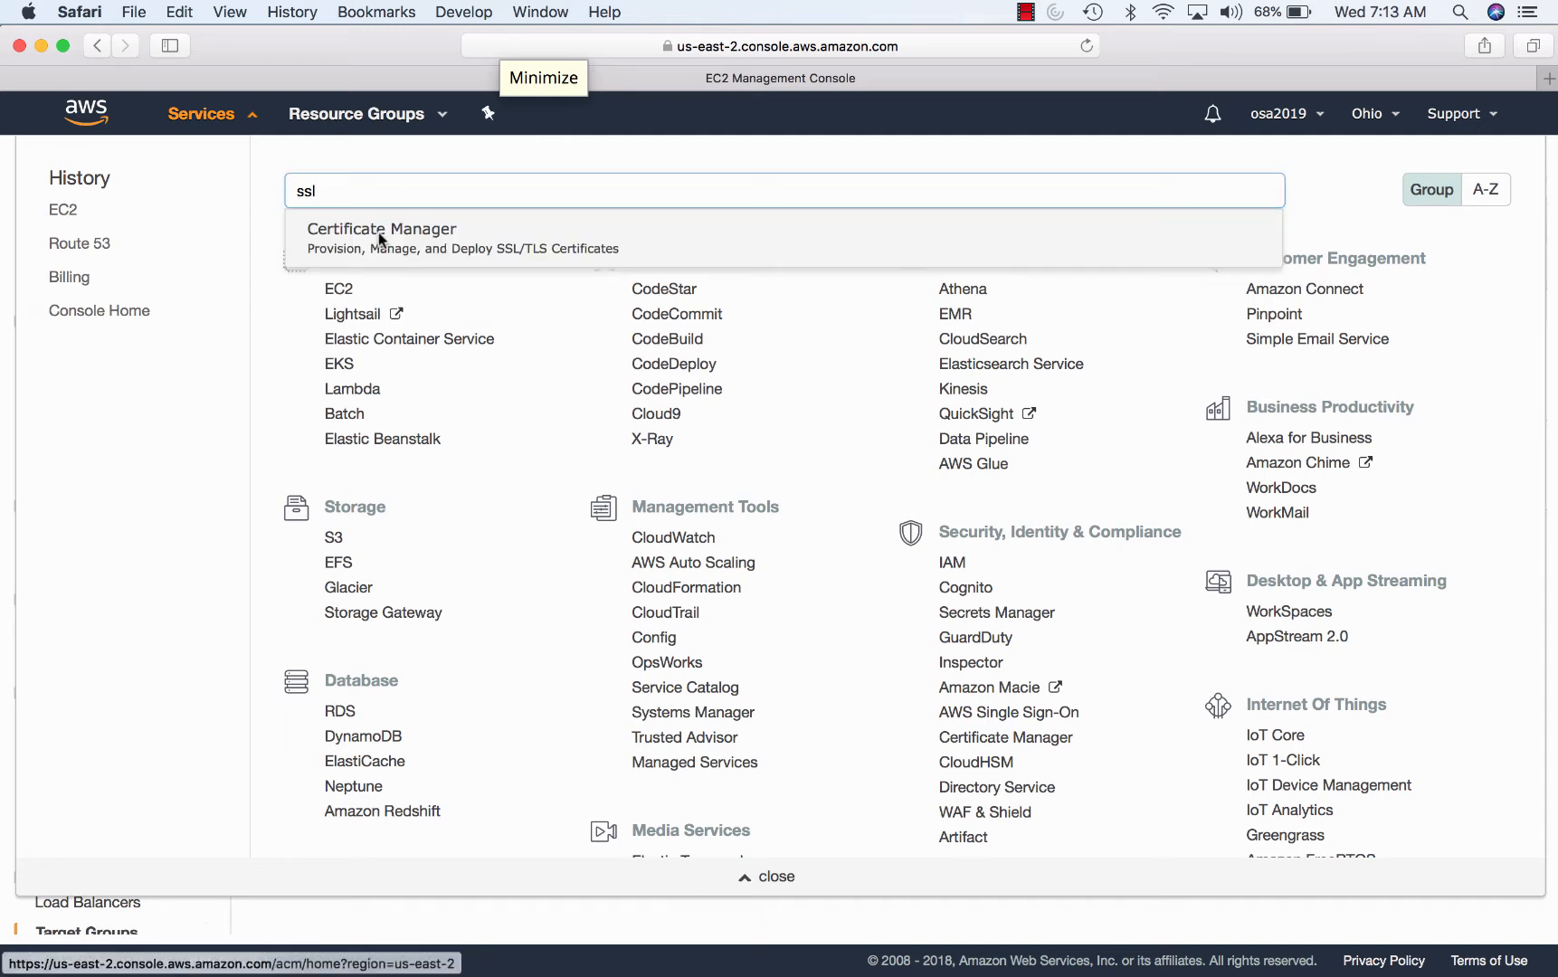
left_click(379, 237)
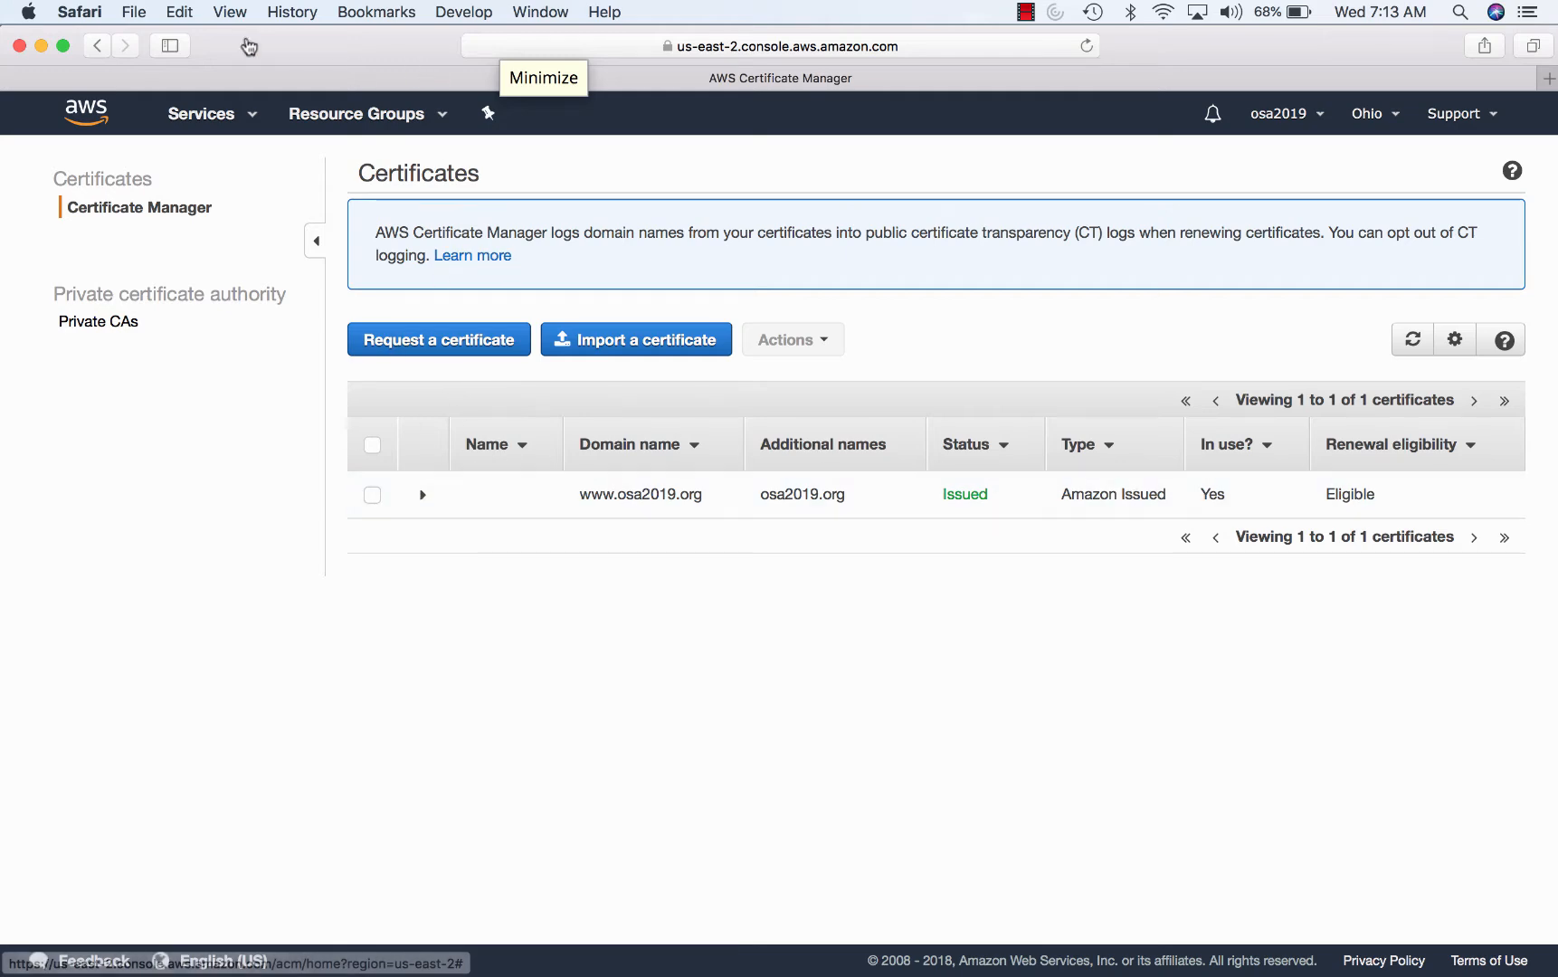
left_click(134, 13)
left_click(158, 82)
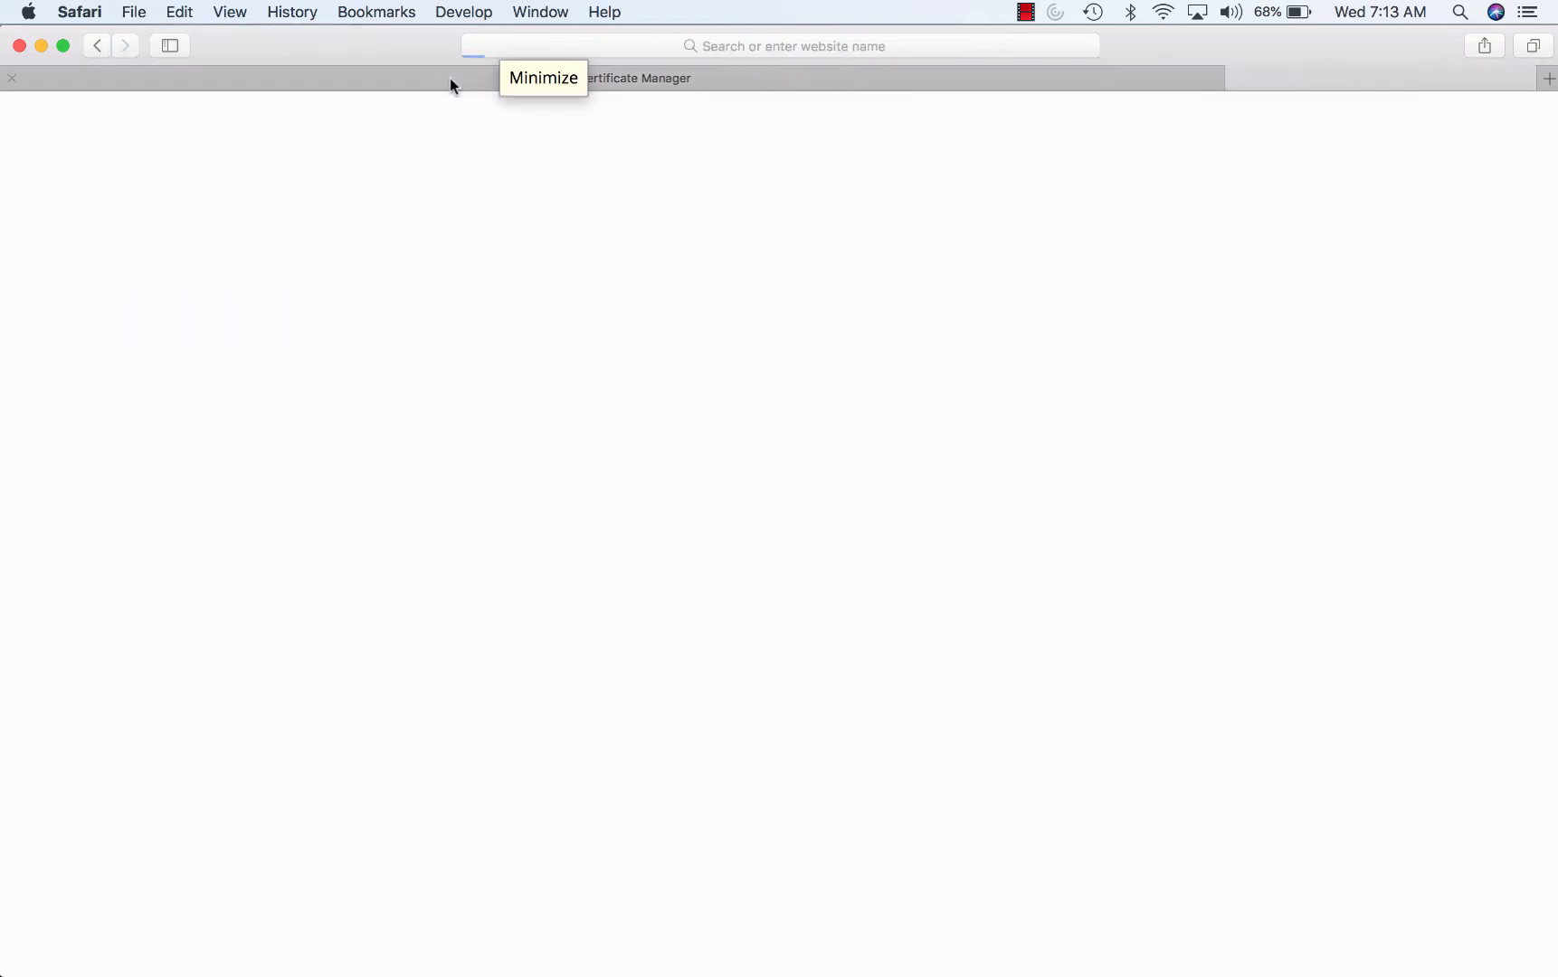
- Load osa2019.org over HTTPS and inspect its Amazon-issued SSL certificate details and trust
left_click(536, 47)
type("osa2019.org")
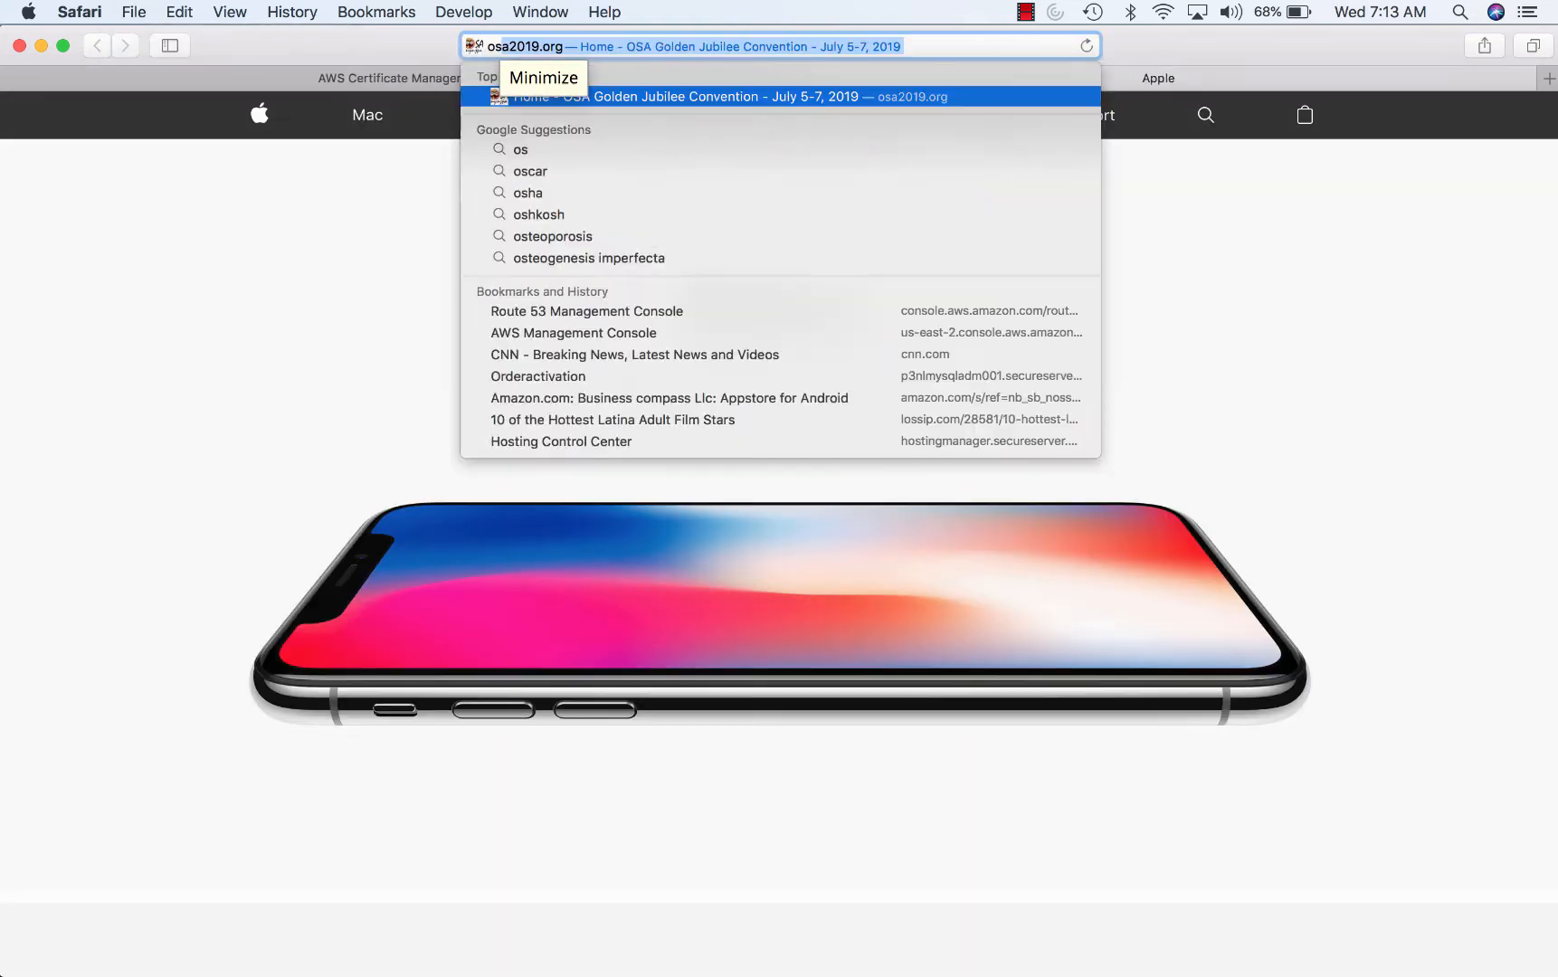
key("Return")
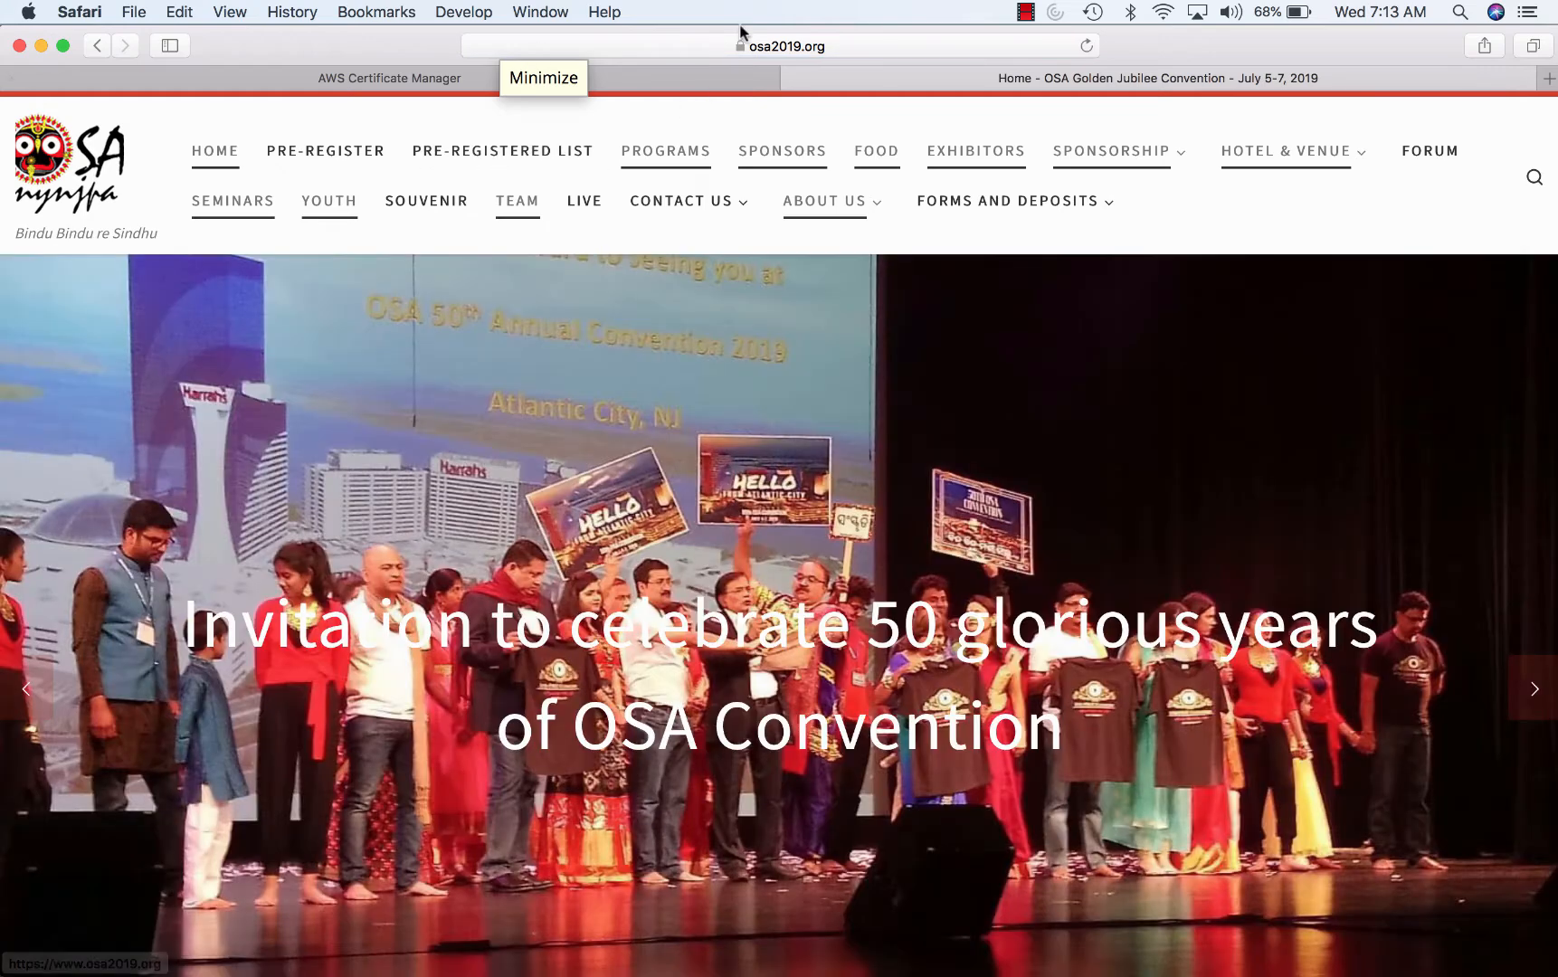
left_click(740, 47)
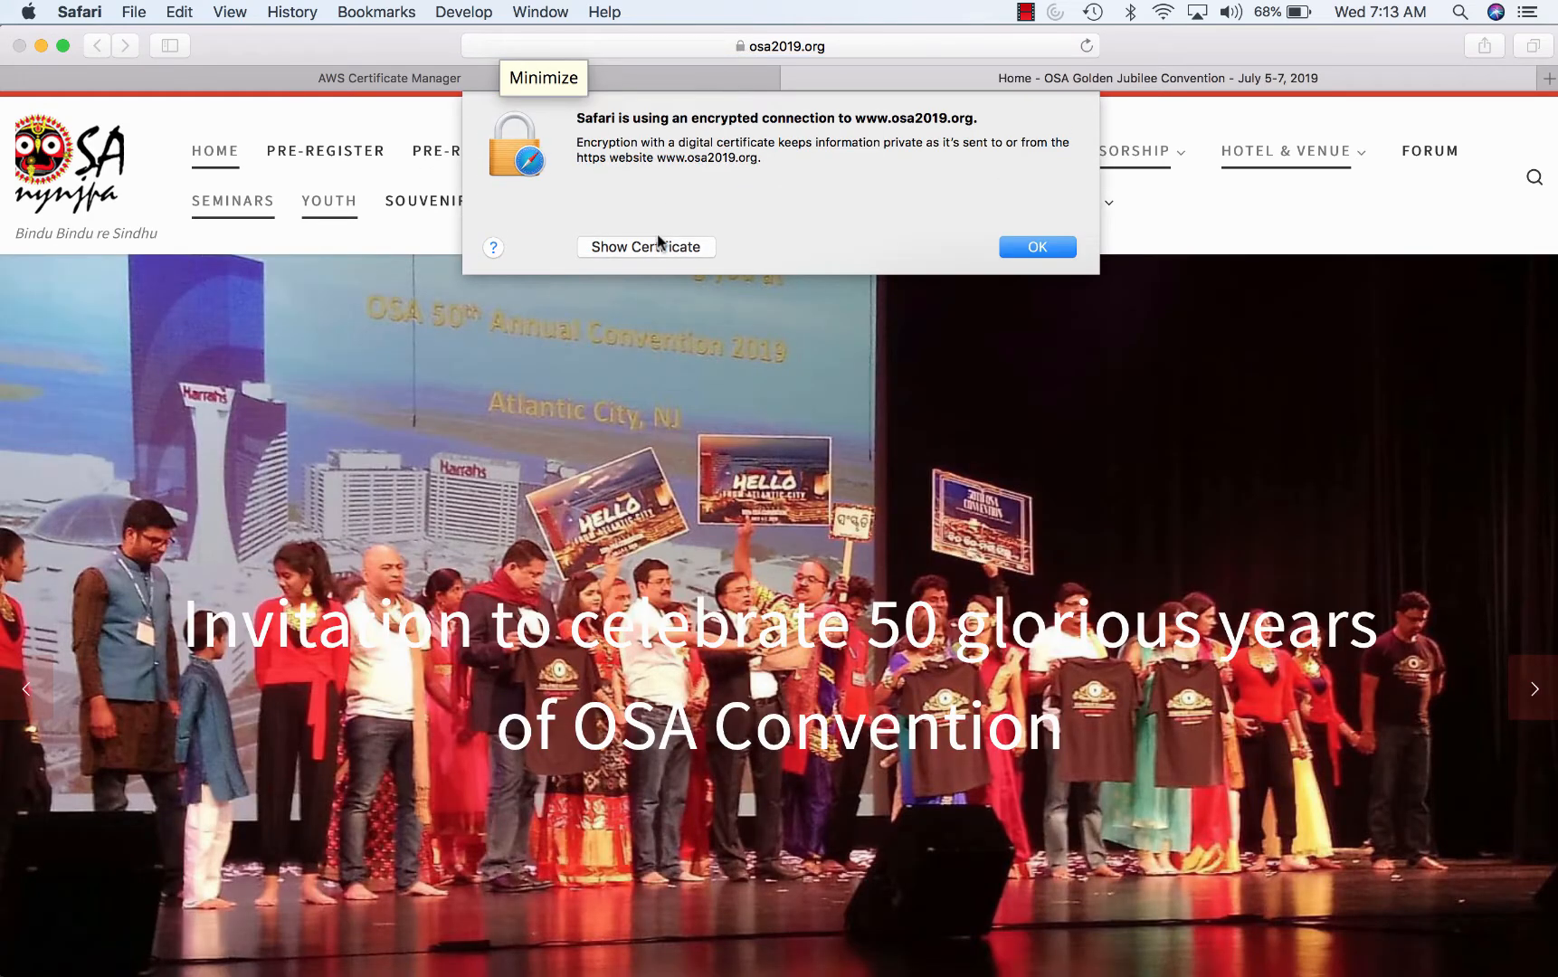
left_click(656, 244)
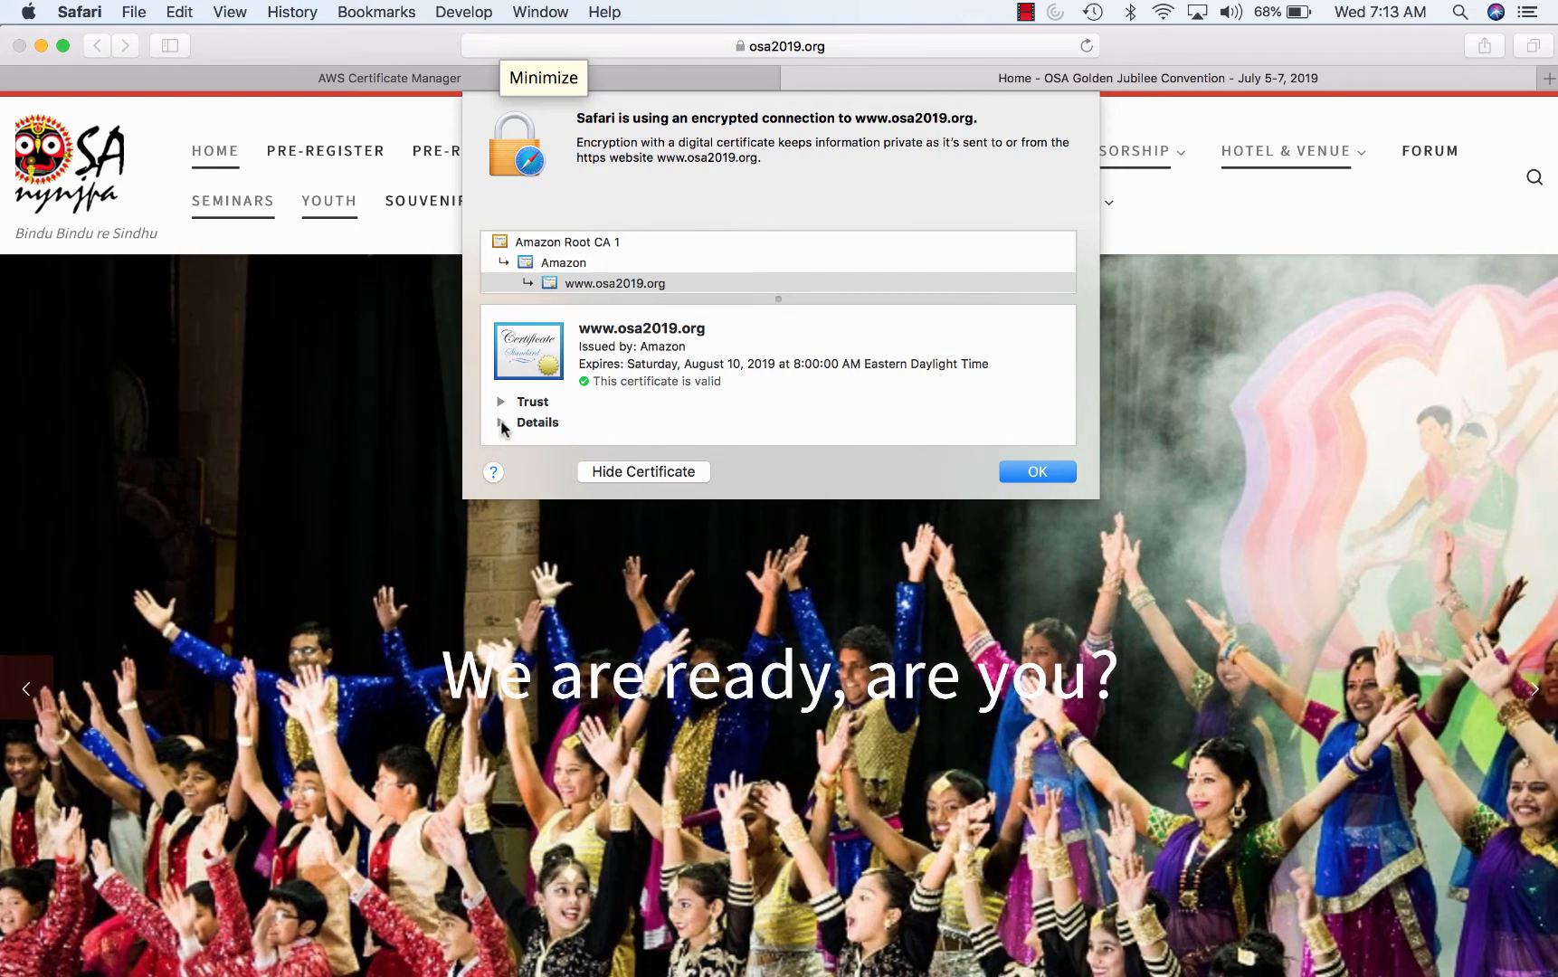
left_click(501, 424)
left_click(502, 403)
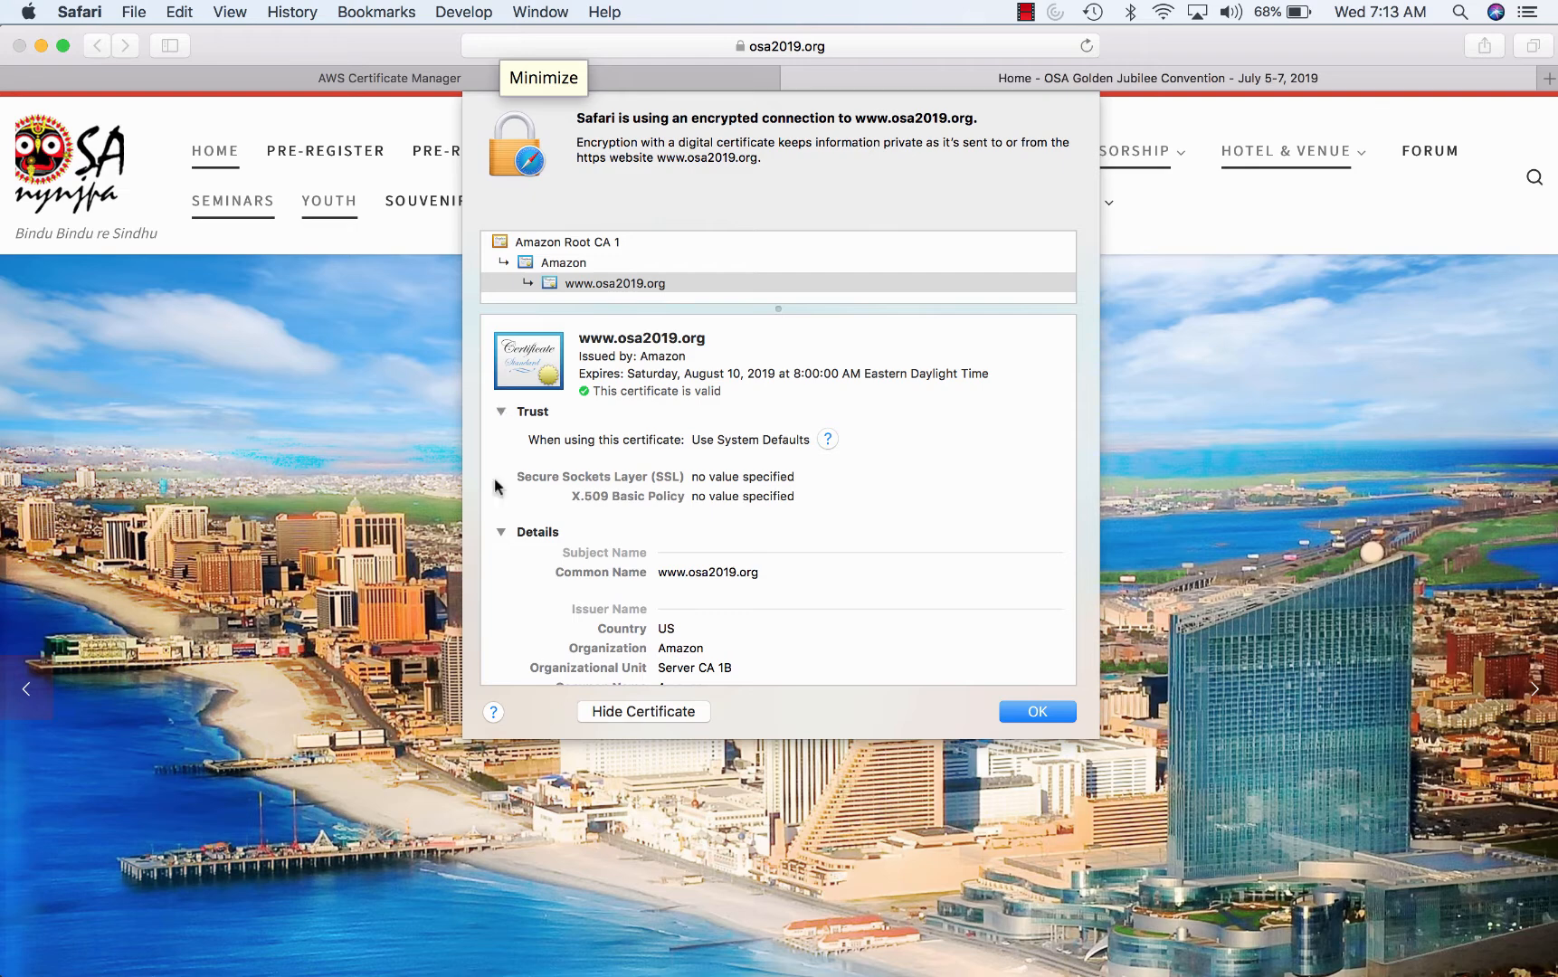
- Glance at the GoDaddy DNS page, close the certificate, and return to Certificate Manager
mouse_move(546, 951)
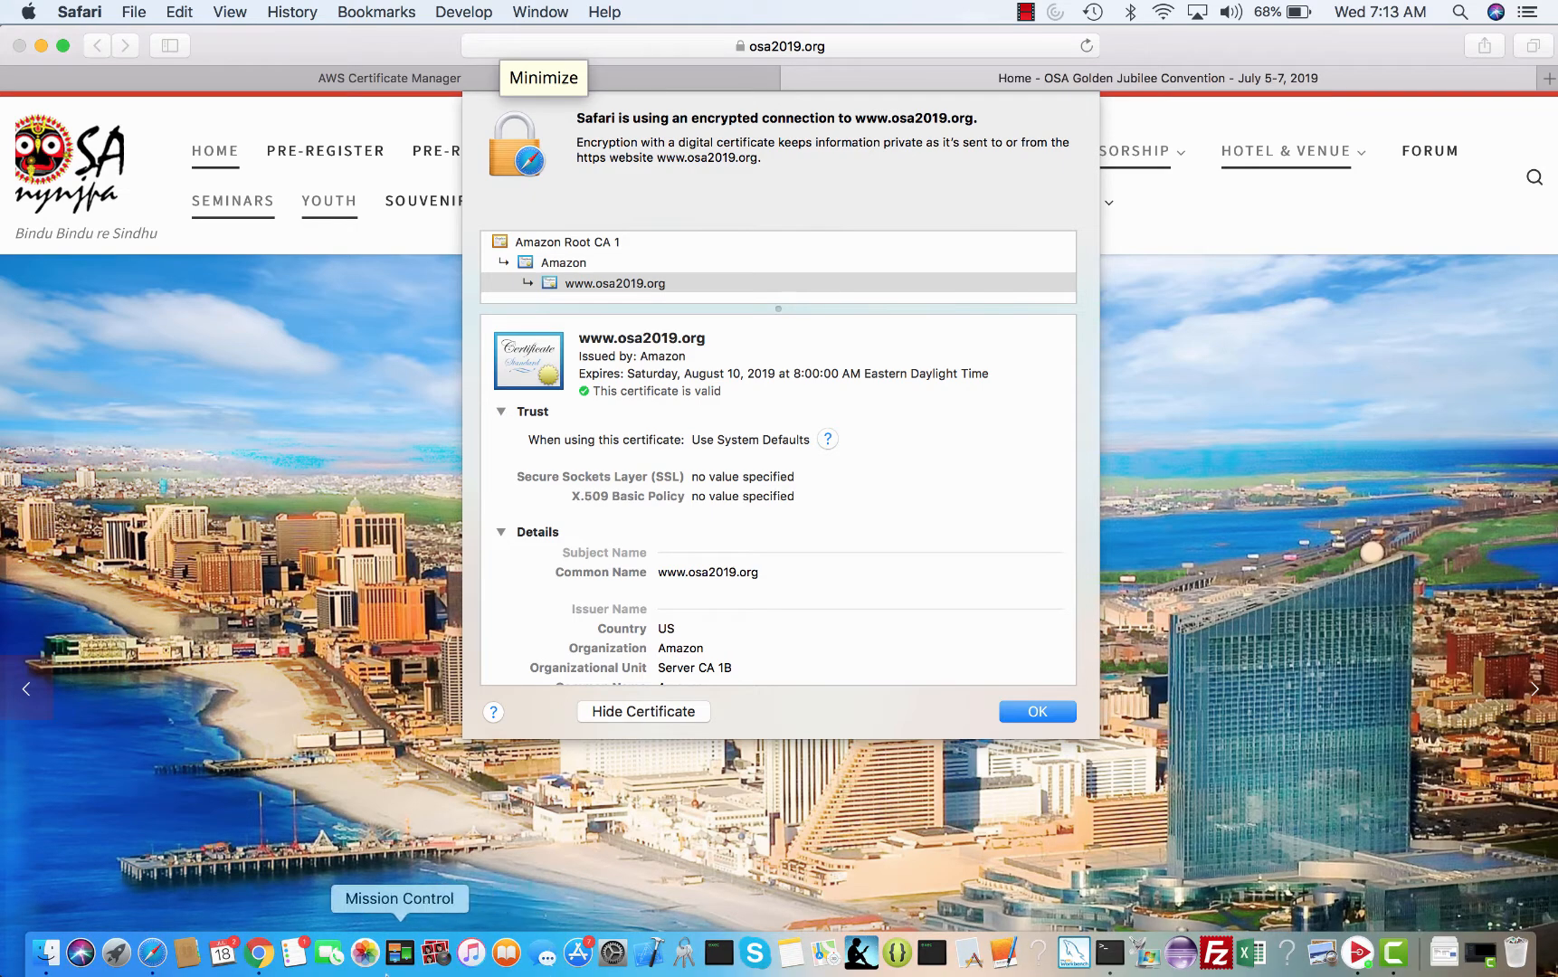
left_click(254, 955)
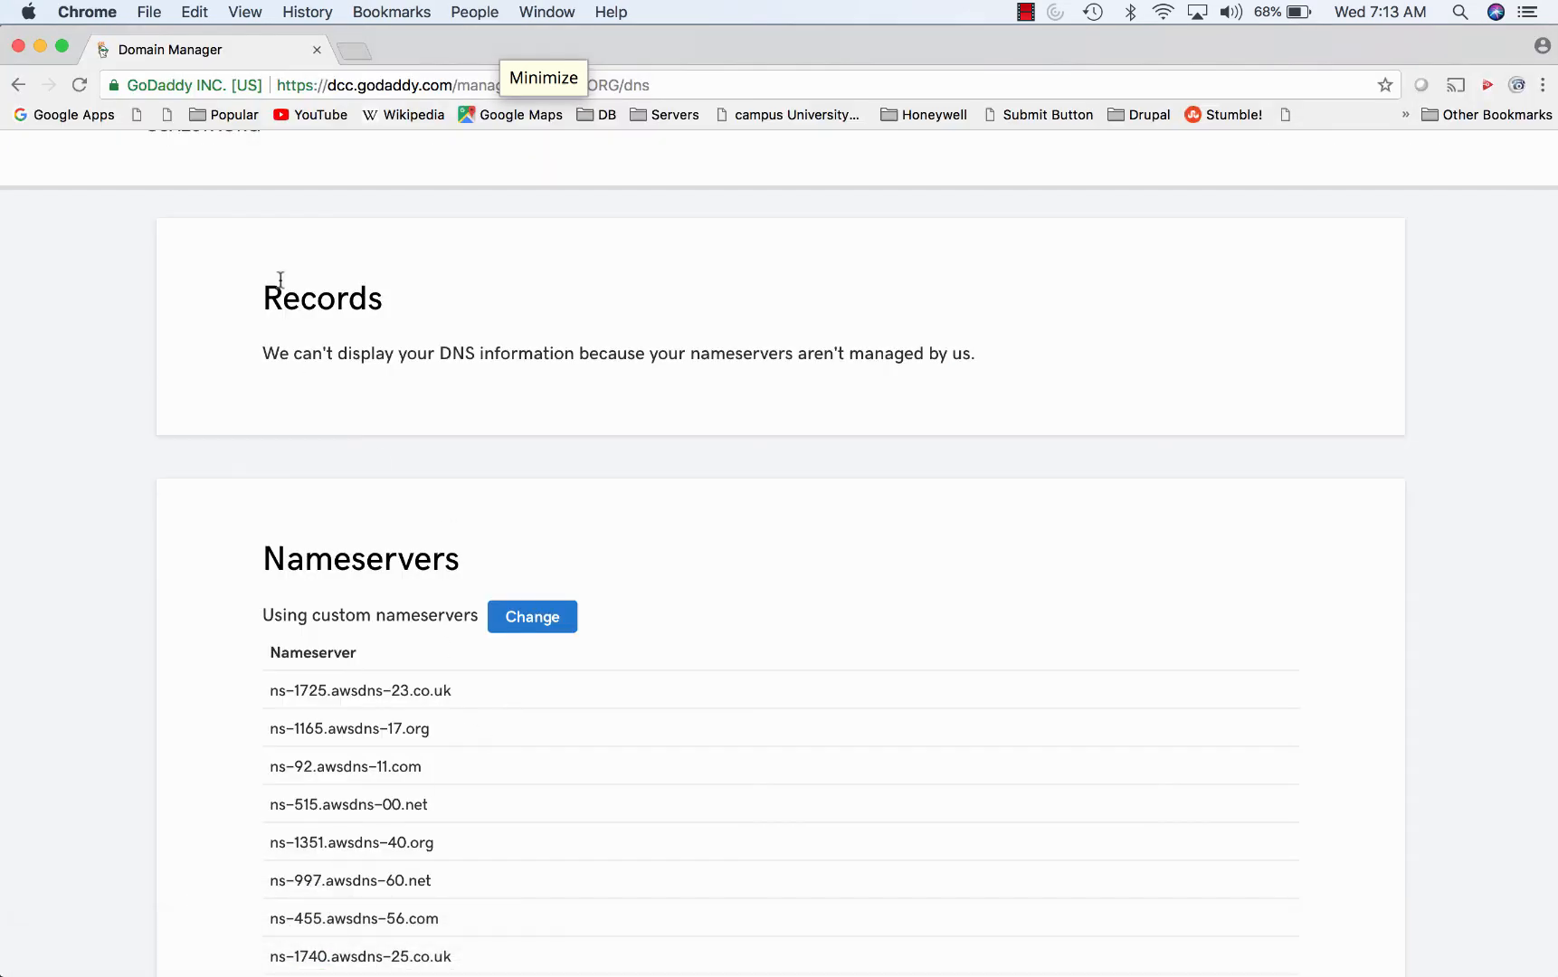
mouse_move(578, 959)
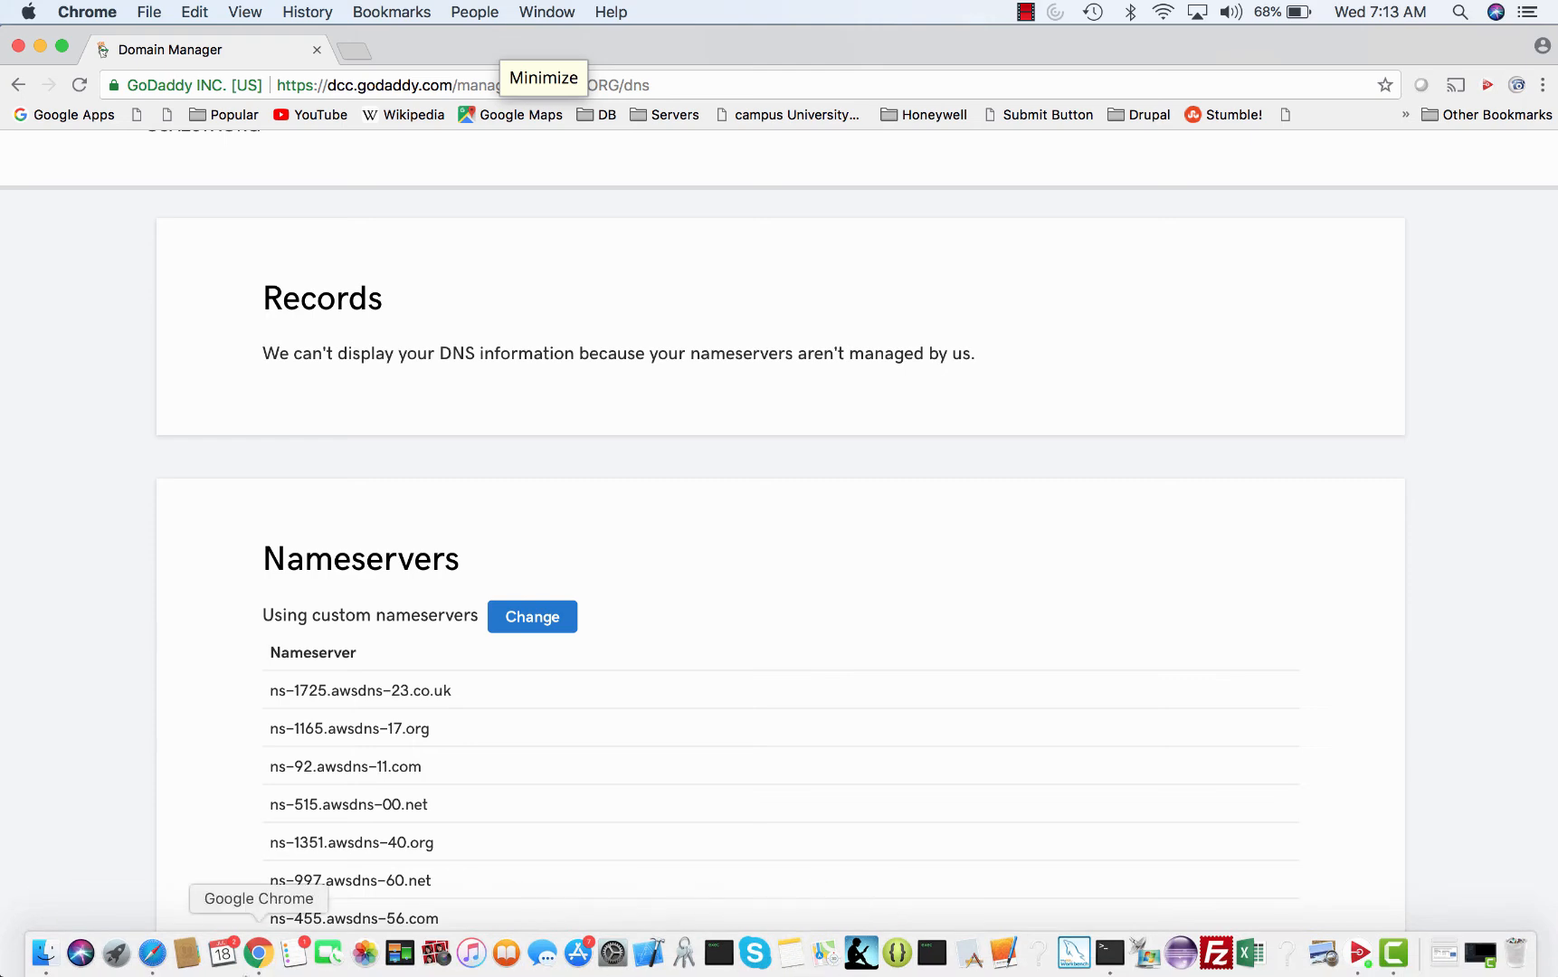
left_click(152, 952)
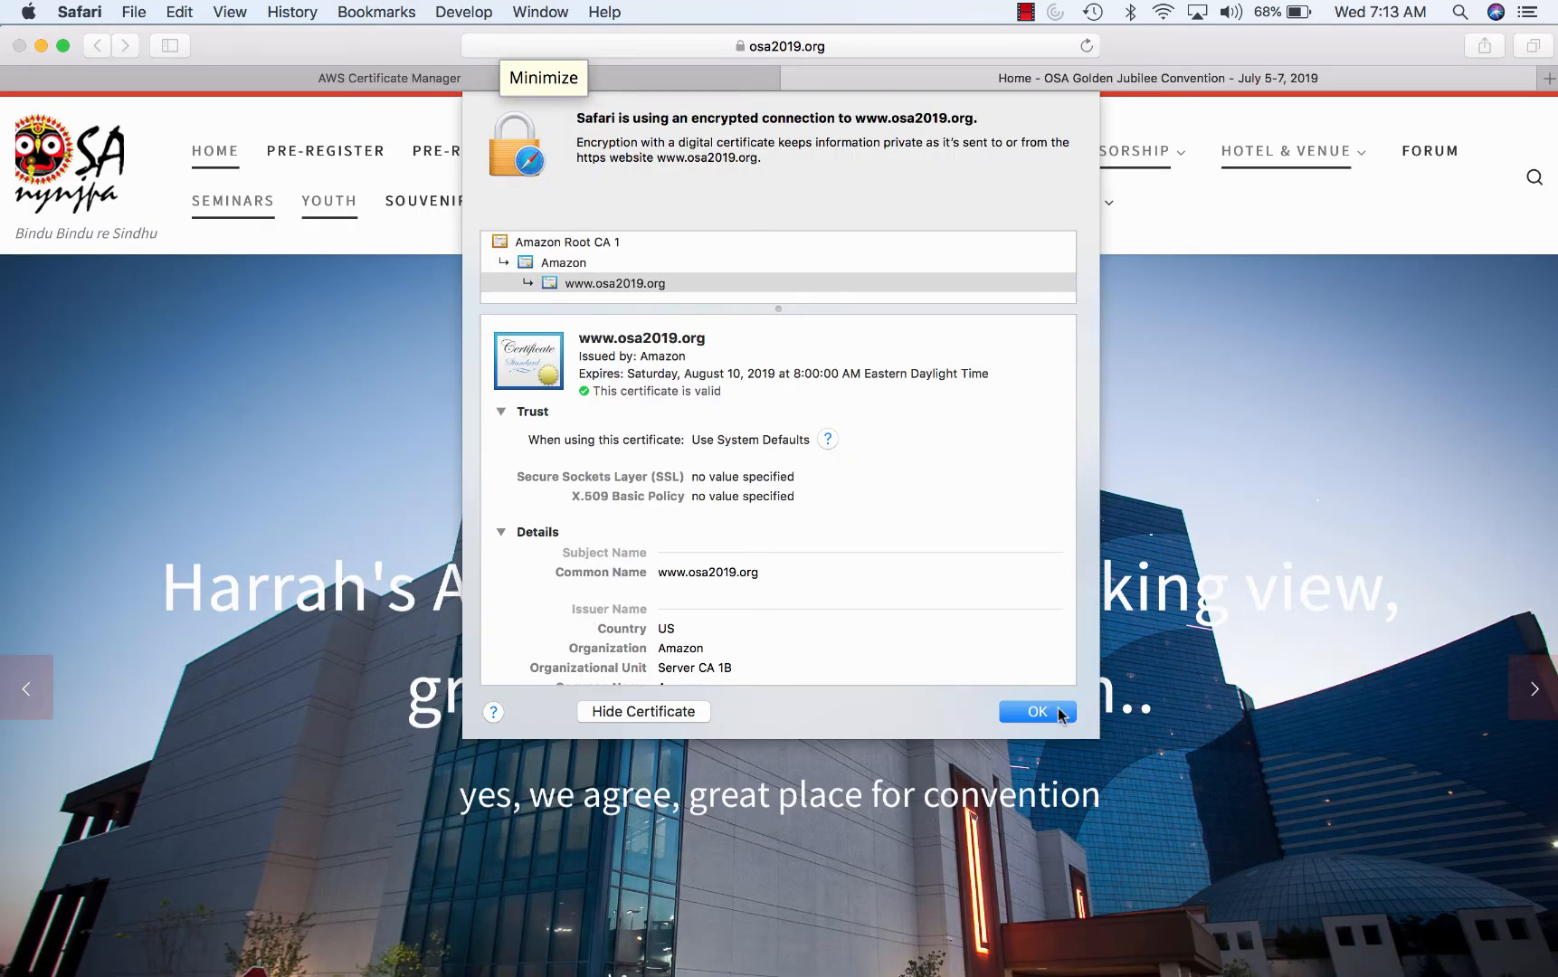
left_click(1059, 714)
left_click(520, 73)
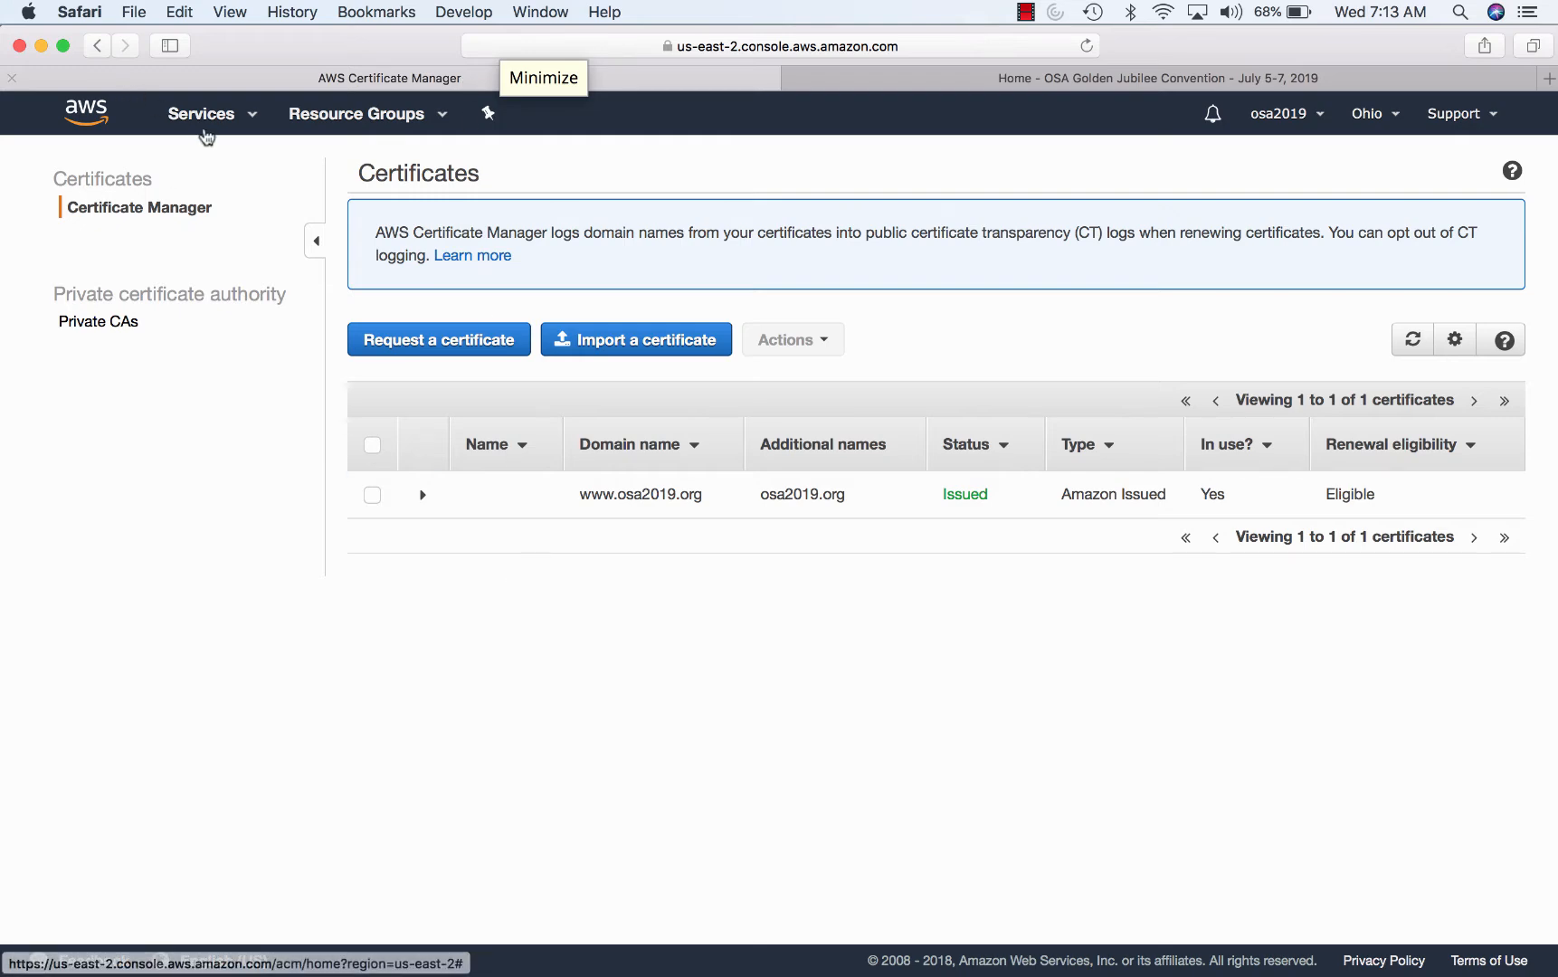
- Glance at GoDaddy's nameserver settings, then open RDS from an 'r' Services search
left_click(200, 127)
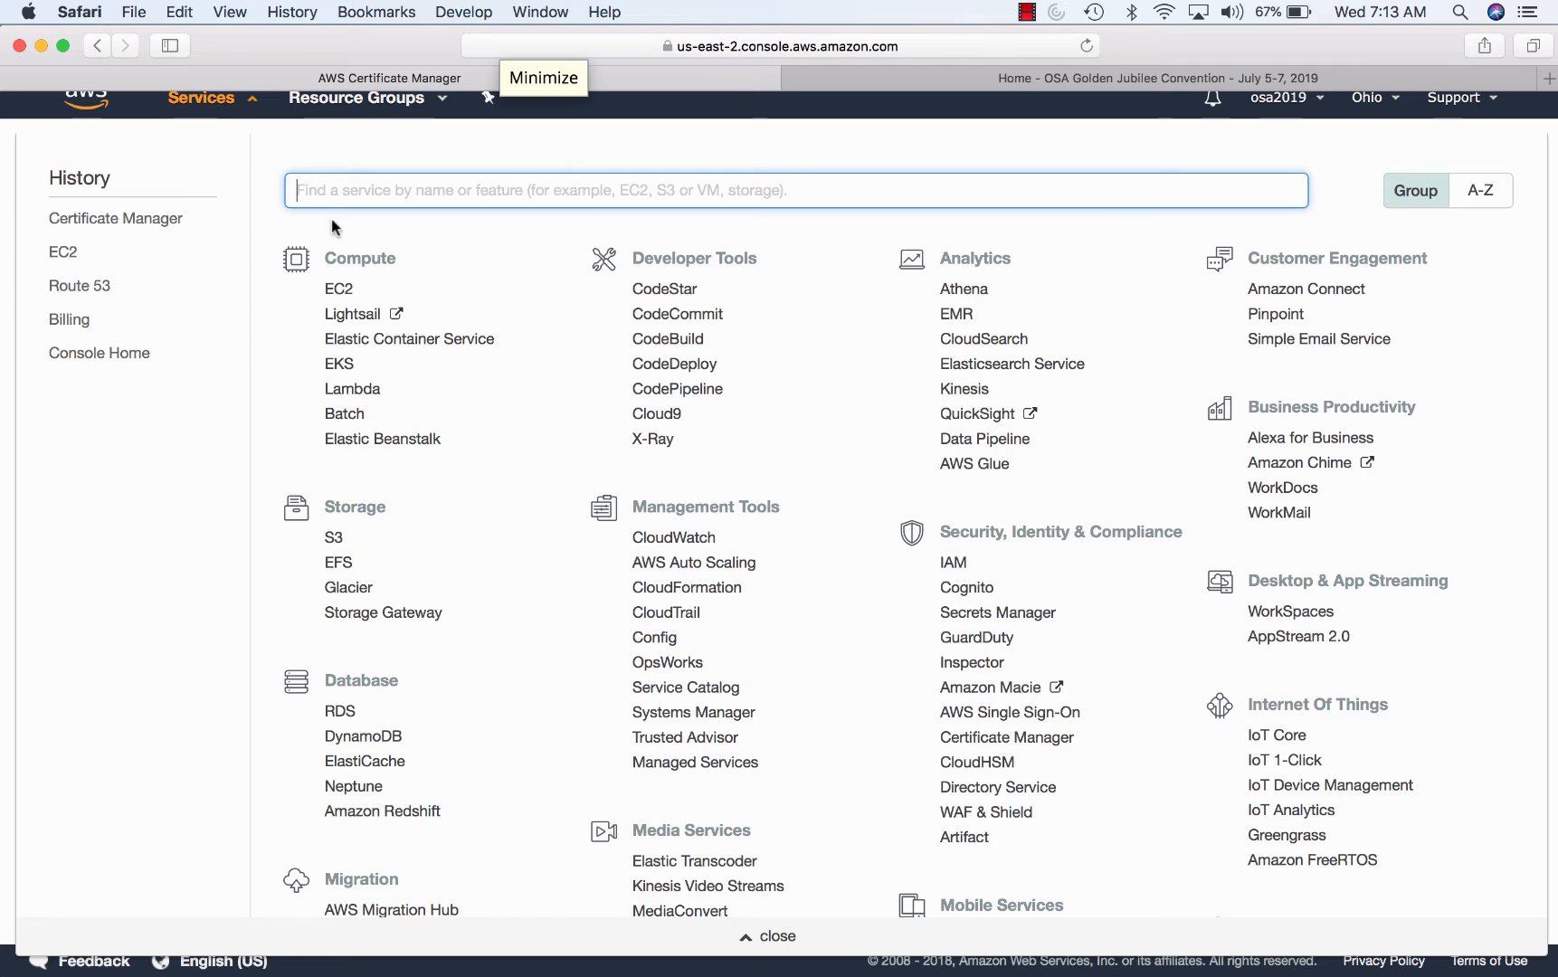
mouse_move(612, 968)
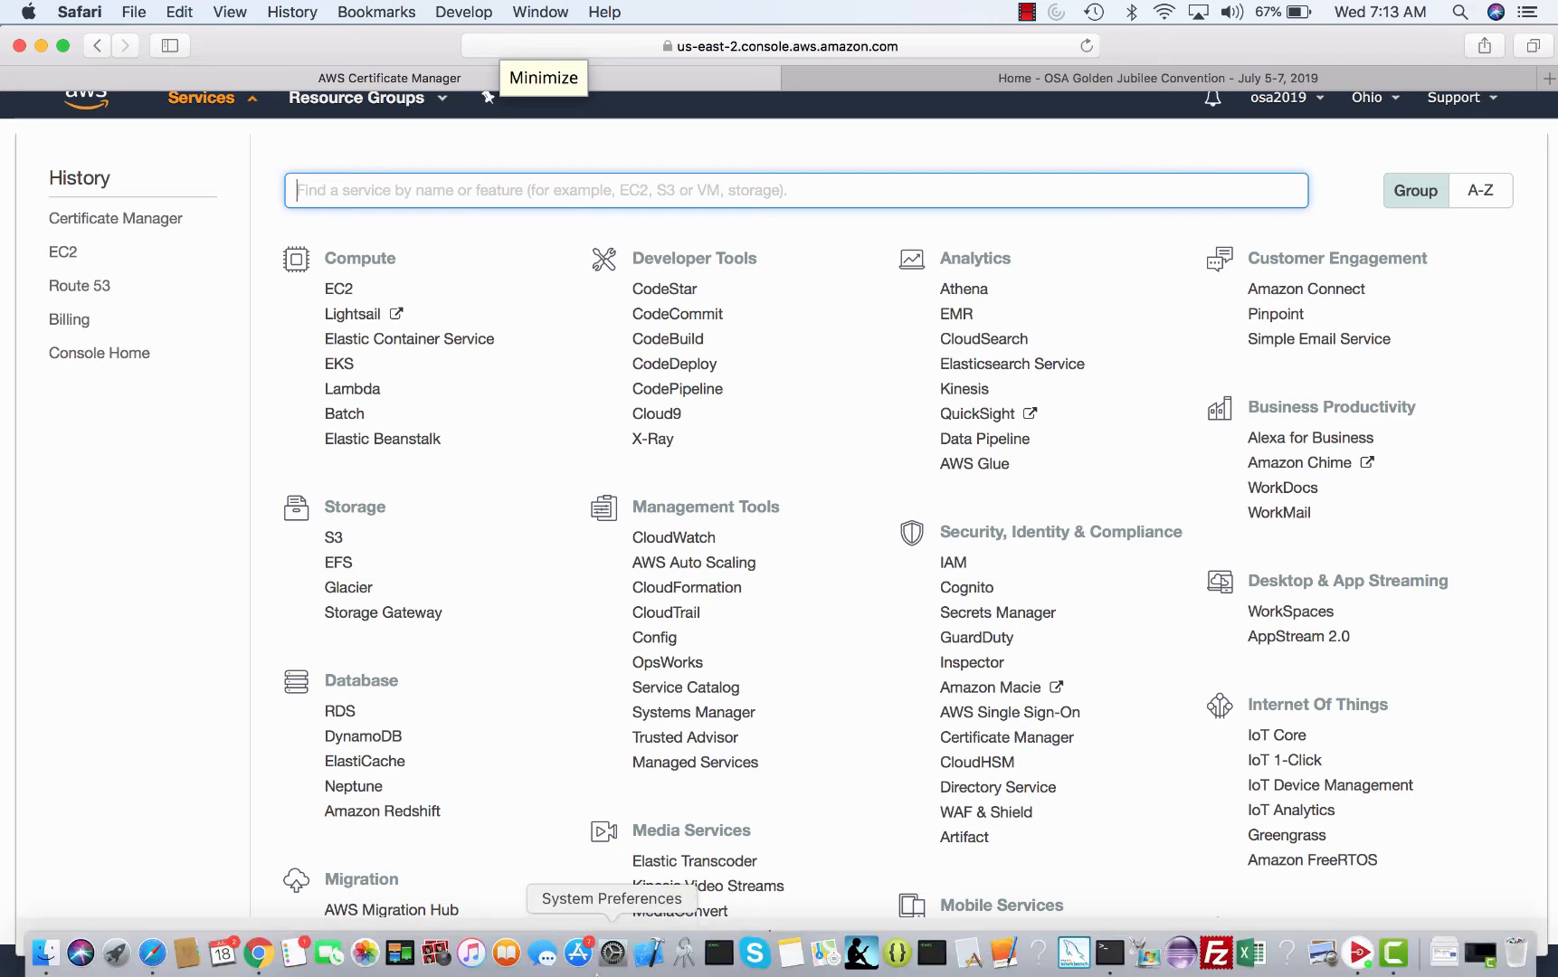
left_click(260, 957)
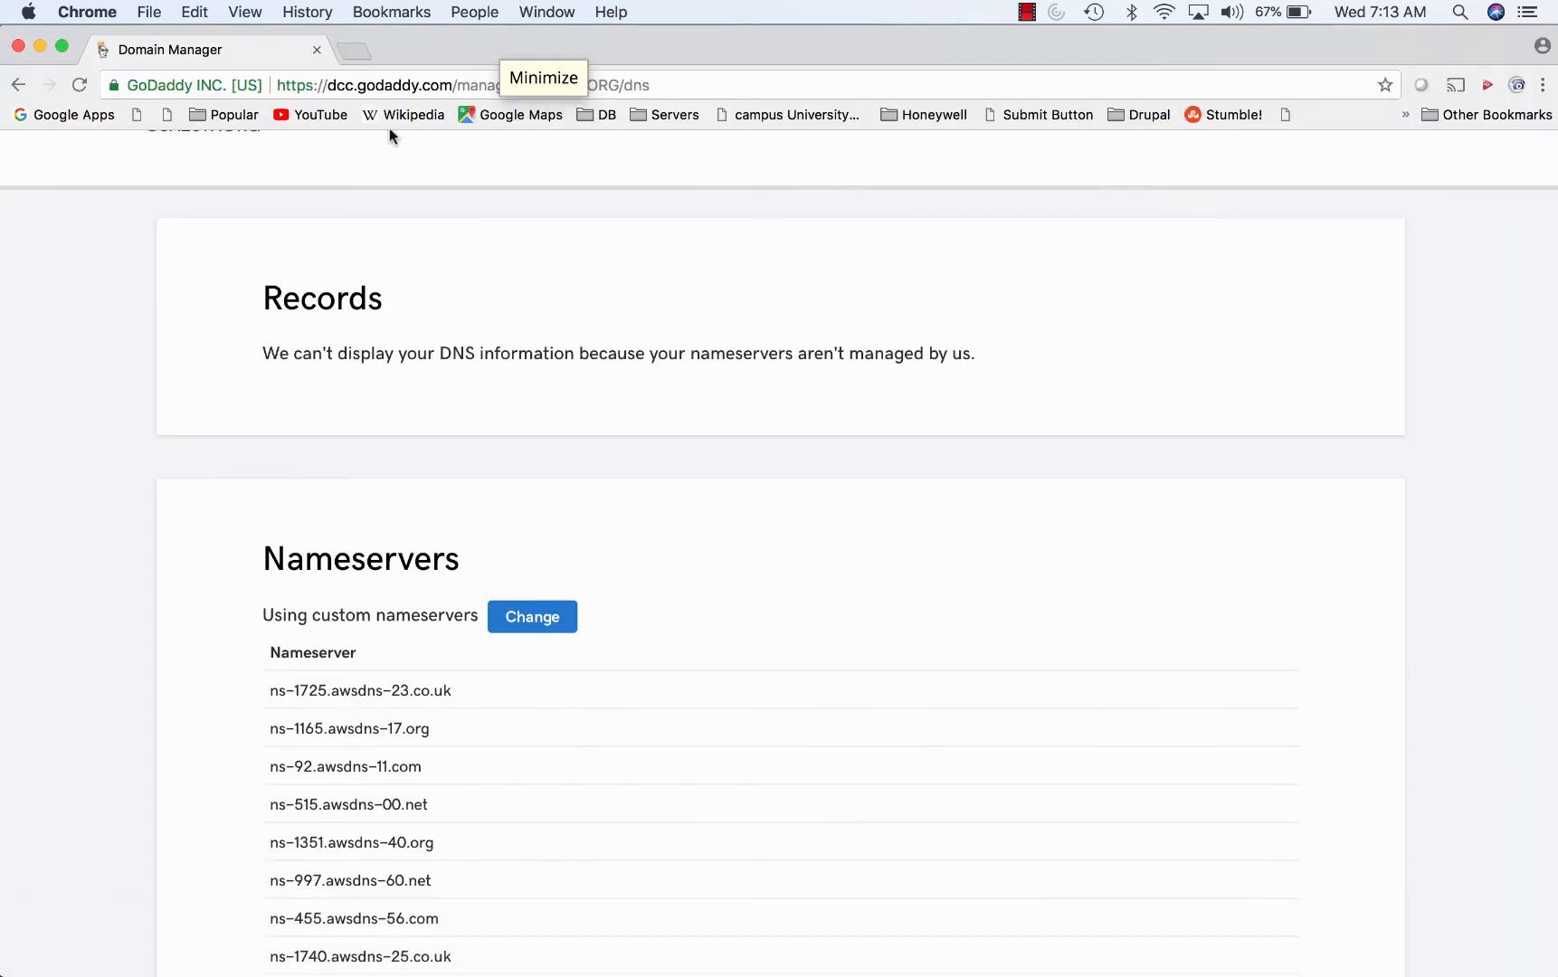
mouse_move(470, 968)
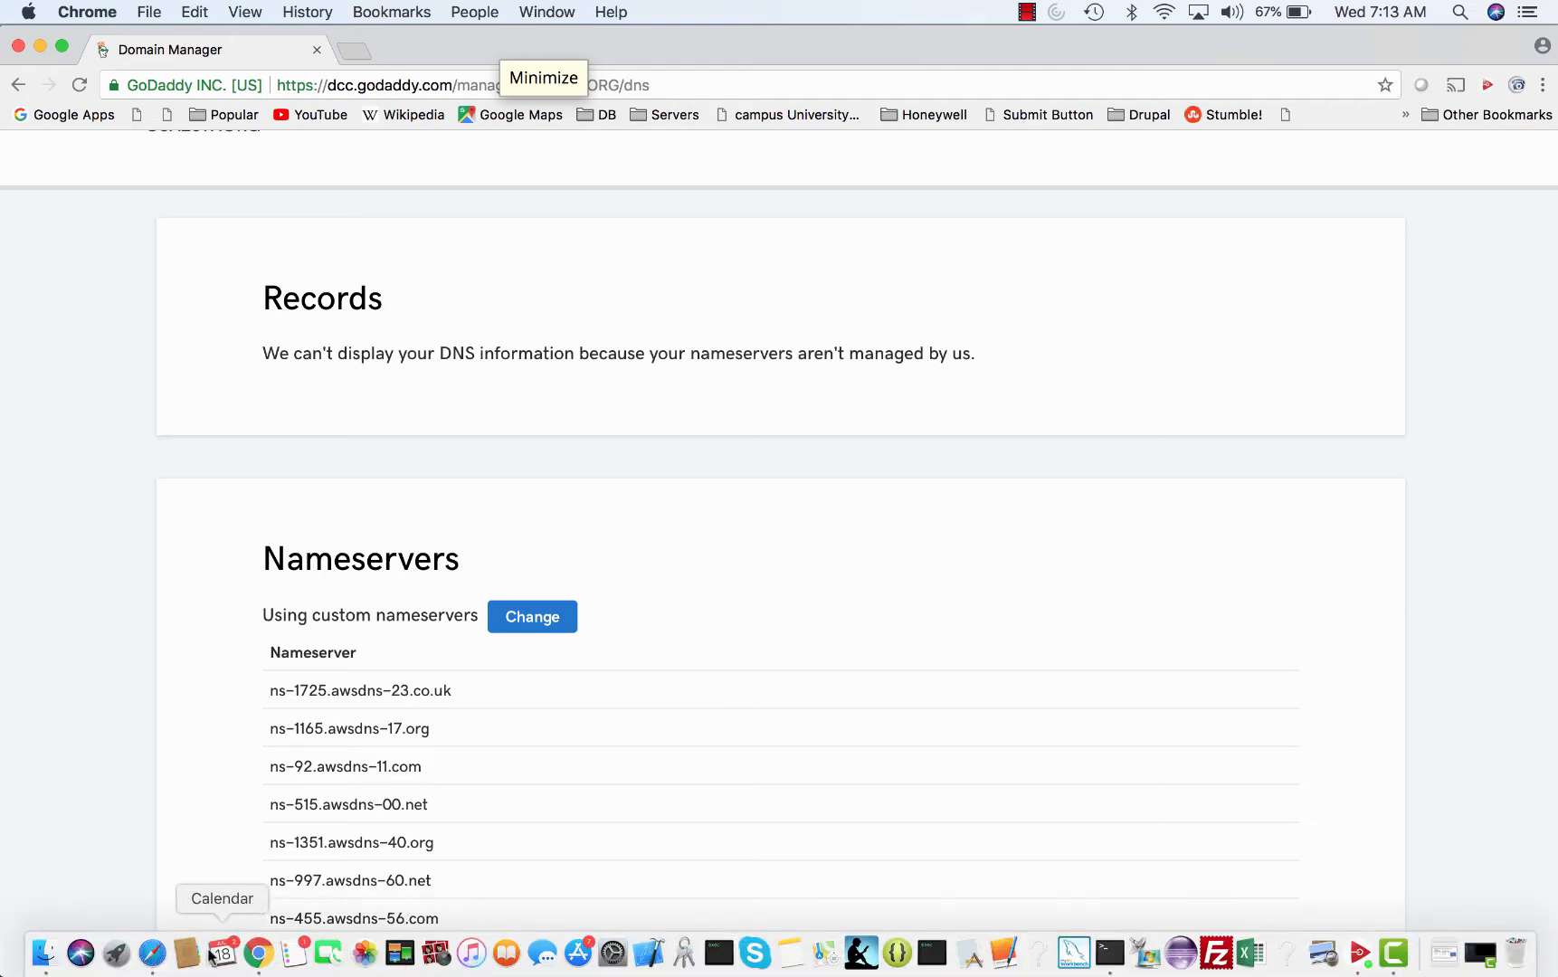
left_click(152, 952)
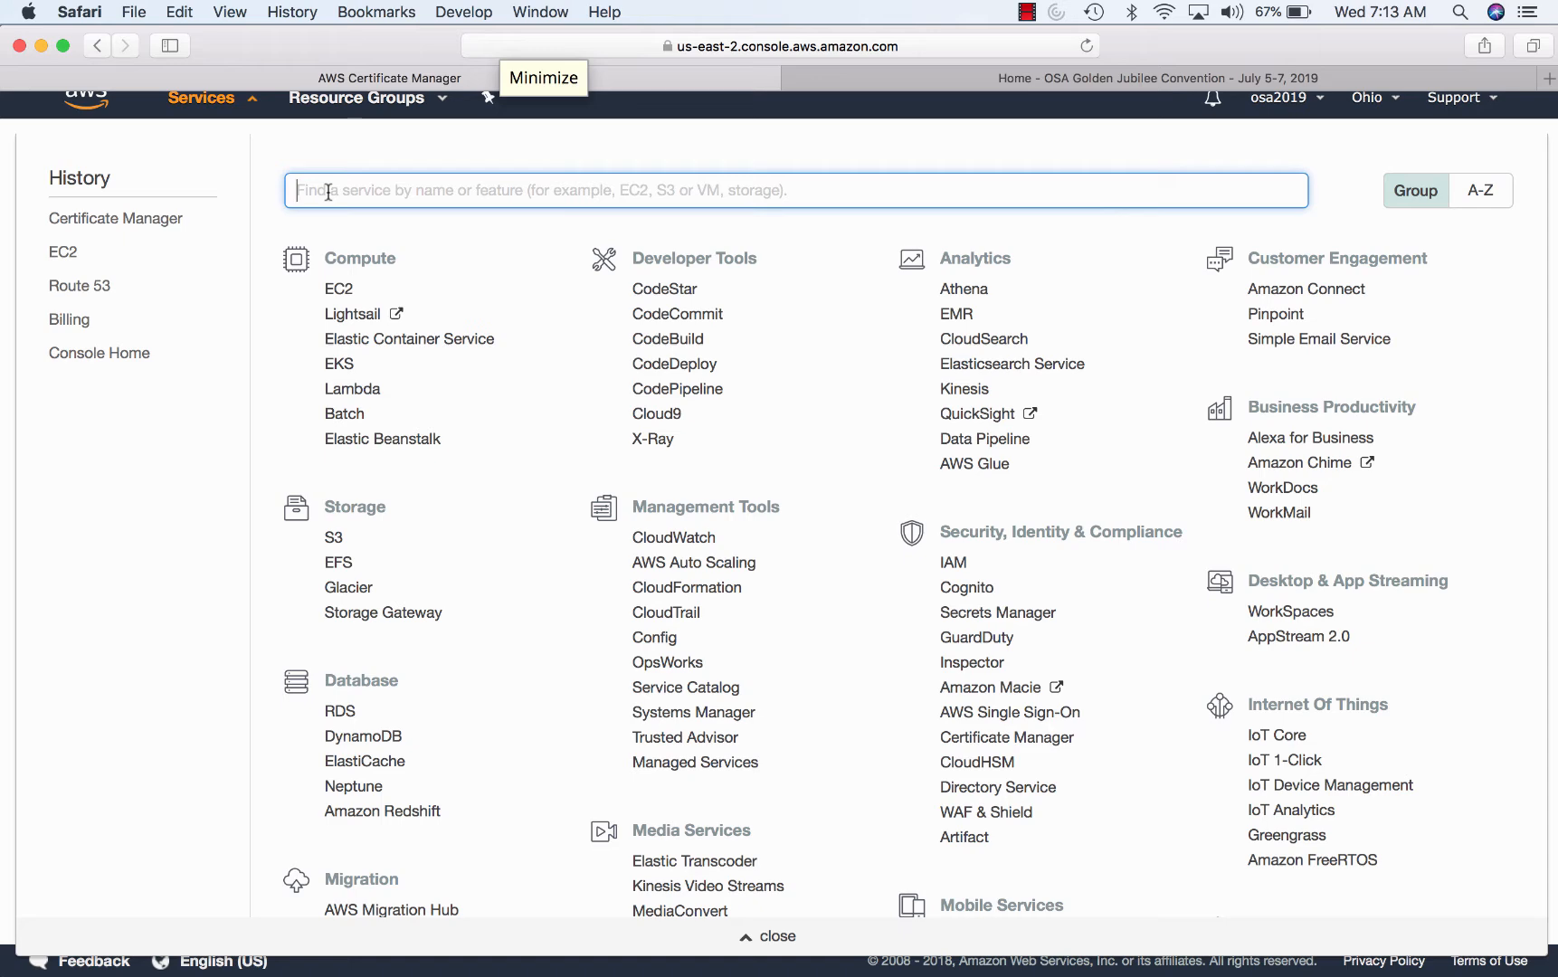
type("rd")
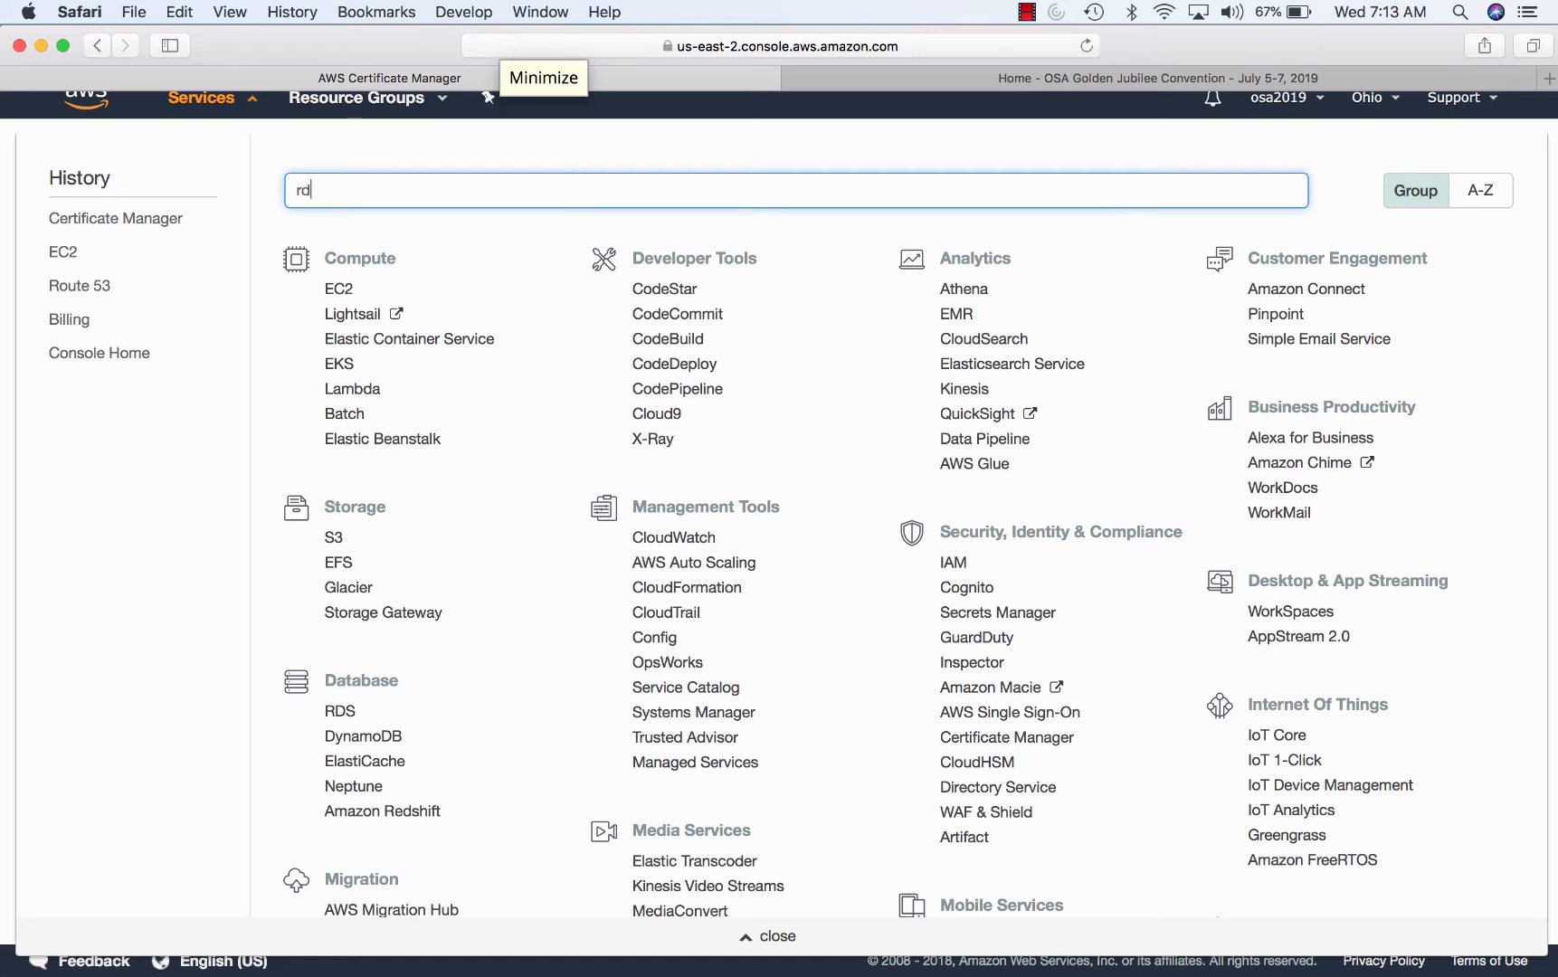
left_click(353, 224)
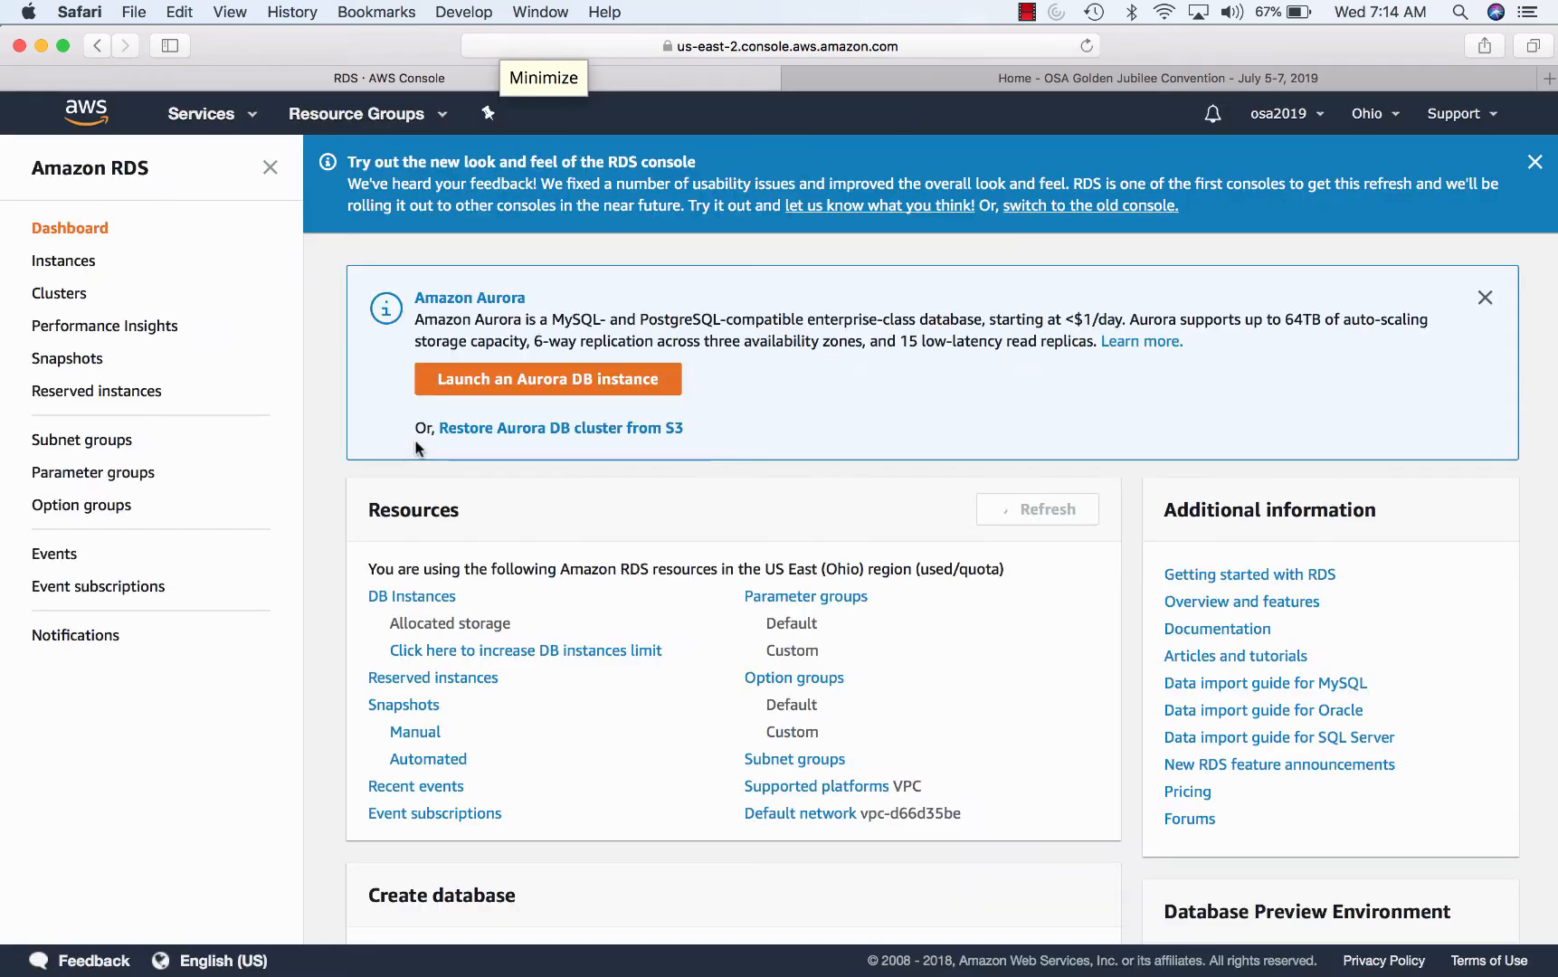
- Open the osa2019 database instance from DB Instances and scroll through its details
left_click(436, 595)
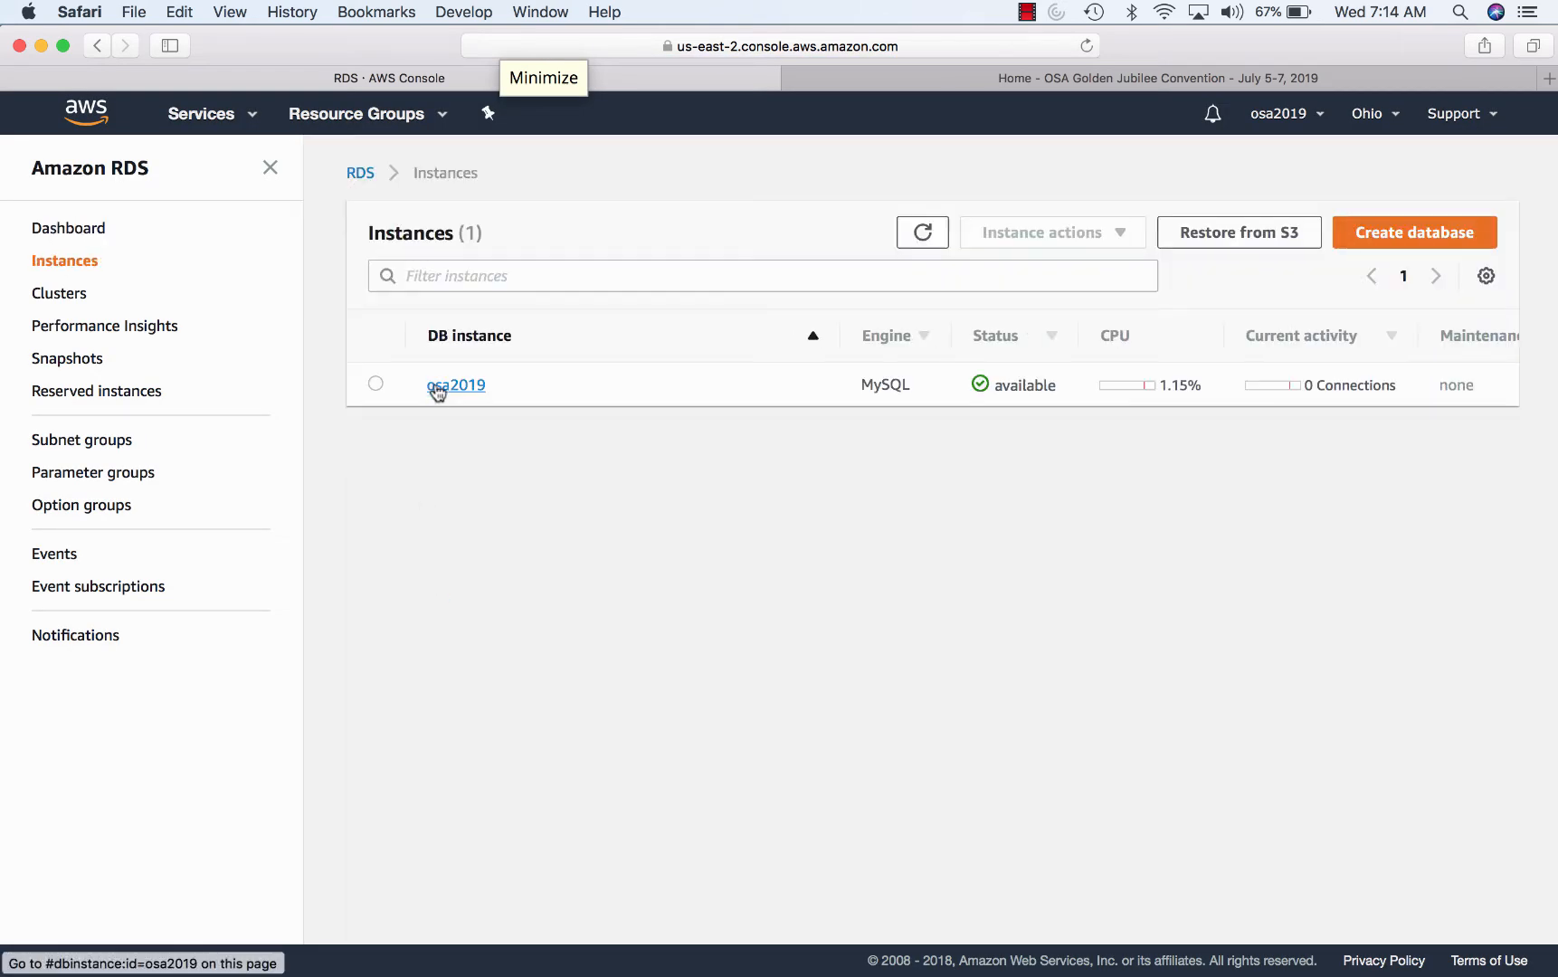
left_click(437, 387)
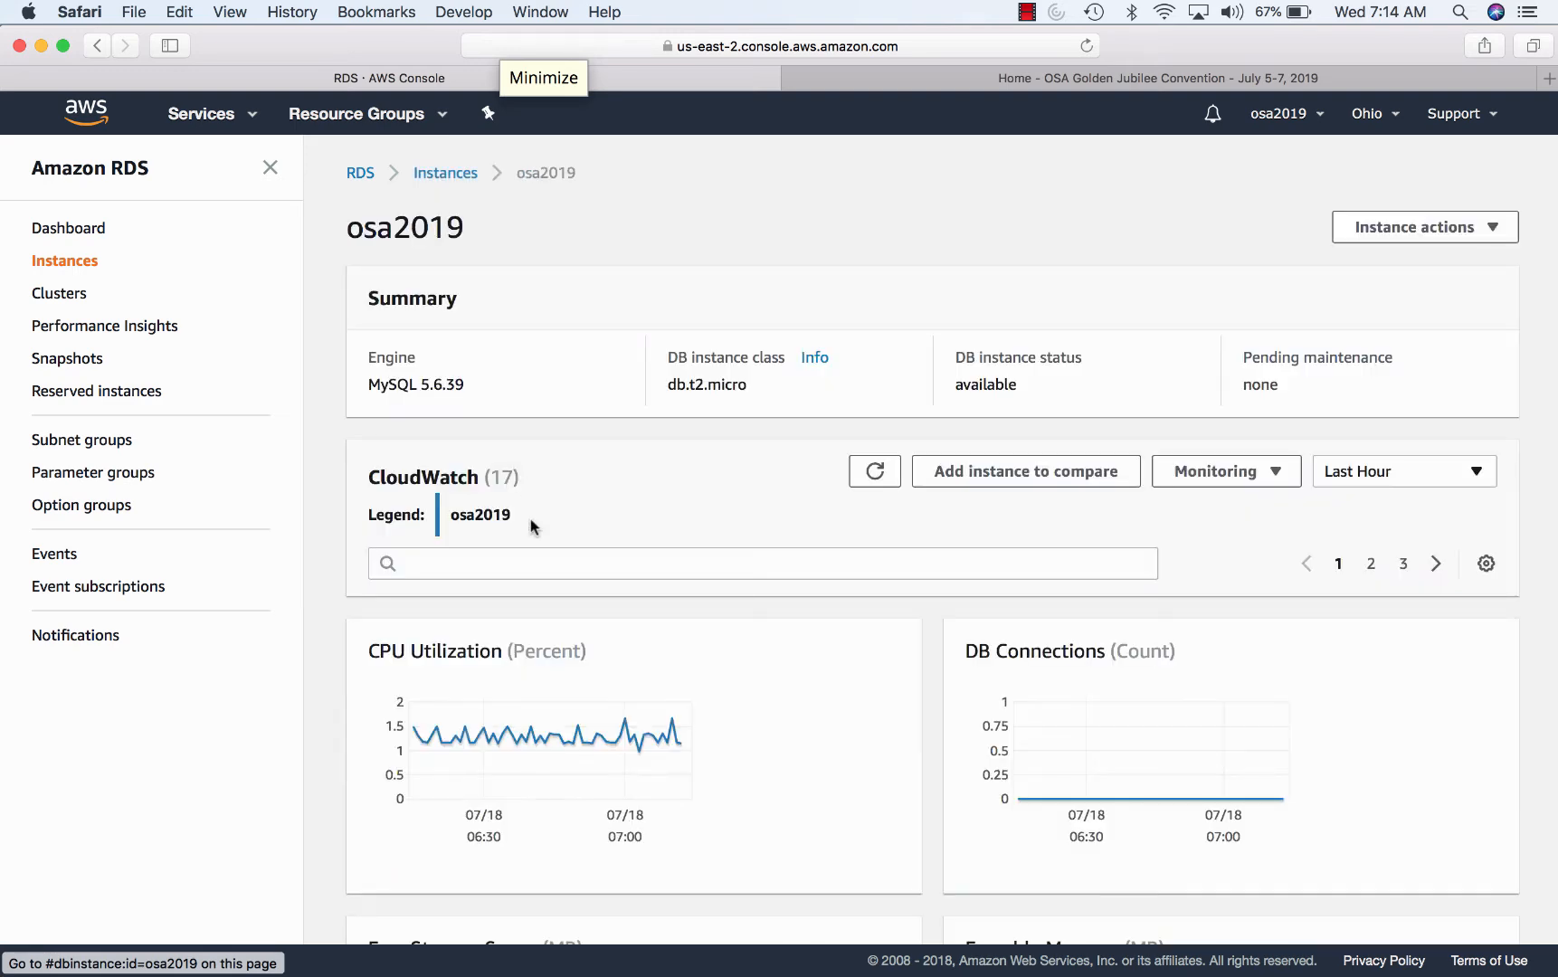
scroll(531, 518, "down", 5)
scroll(531, 518, "up", 5)
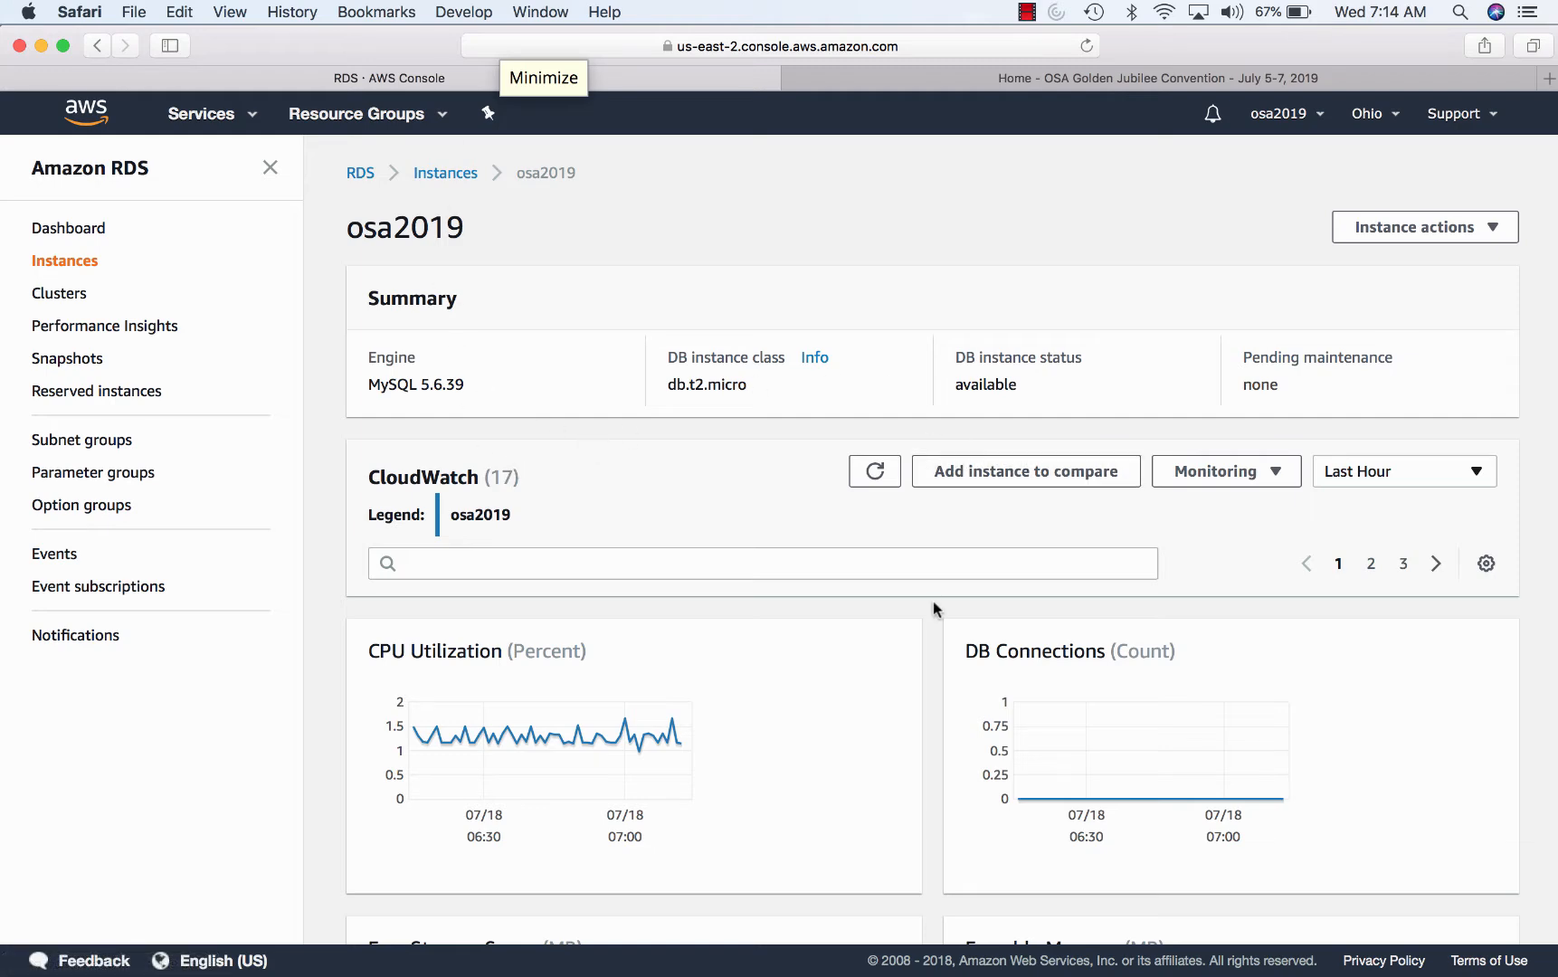
scroll(932, 603, "down", 15)
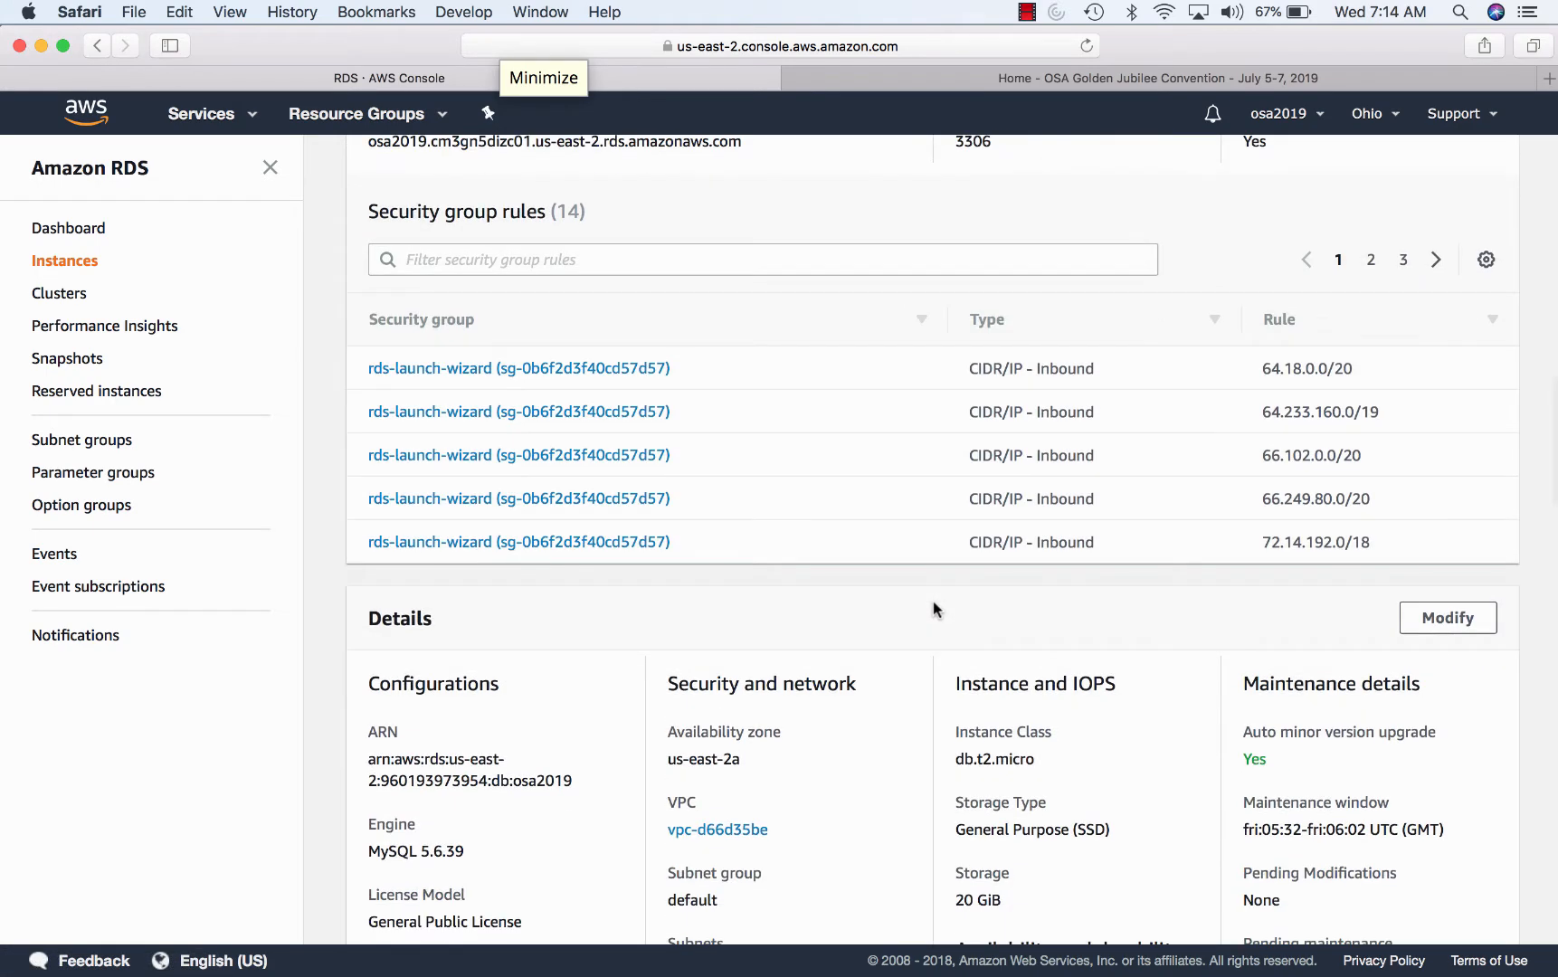
scroll(932, 608, "down", 2)
scroll(430, 680, "down", 1)
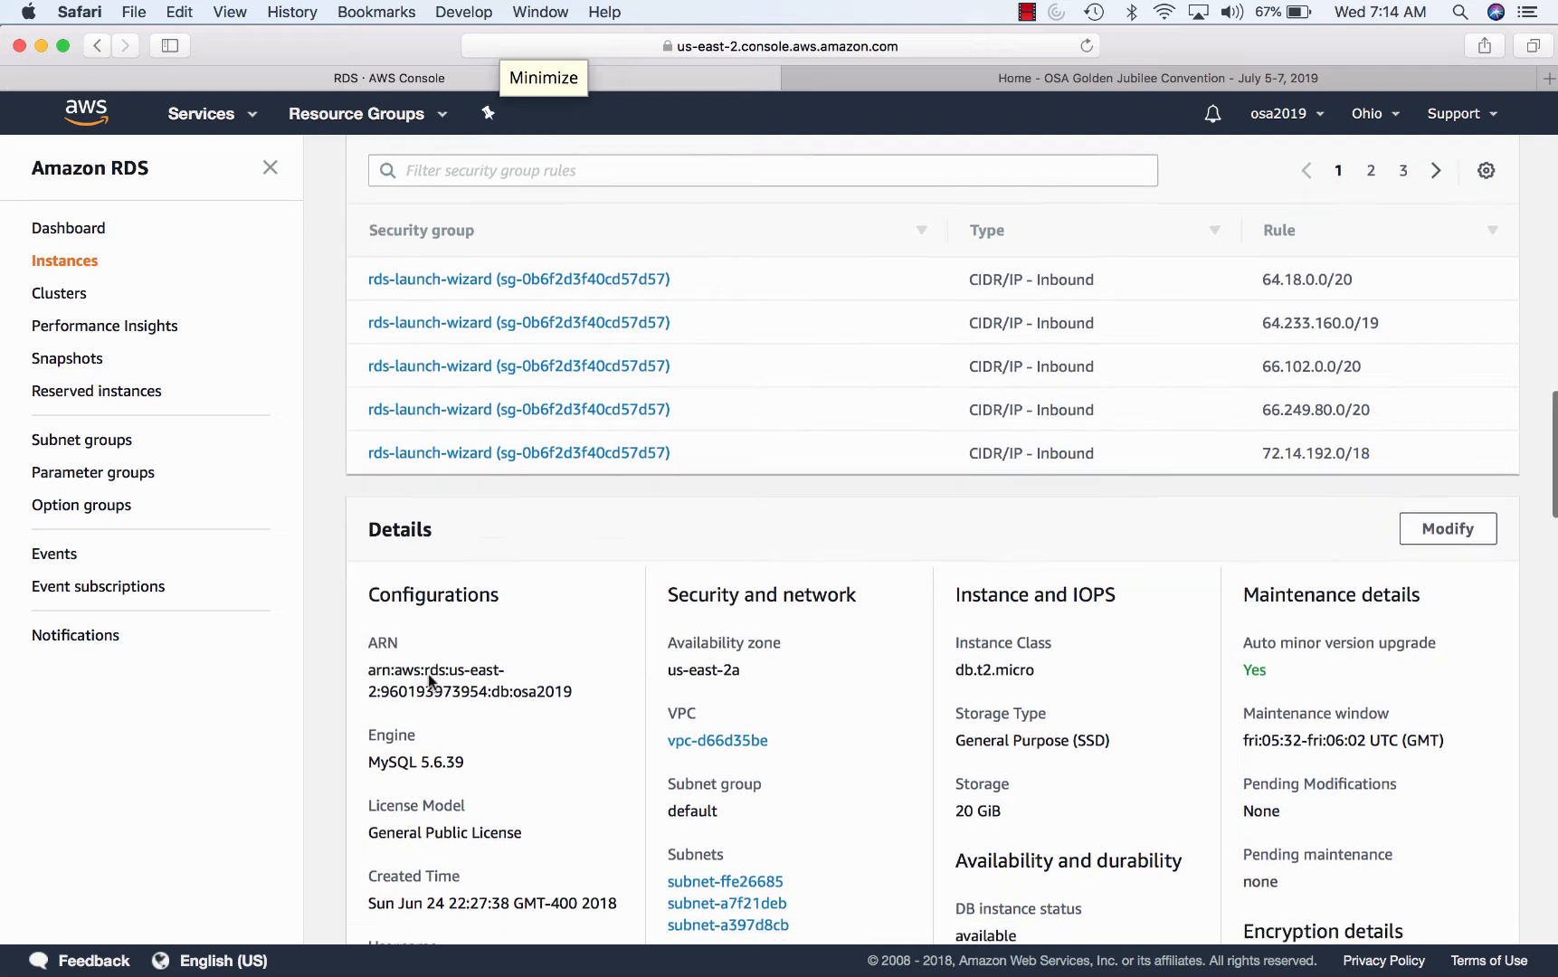
scroll(429, 680, "down", 1)
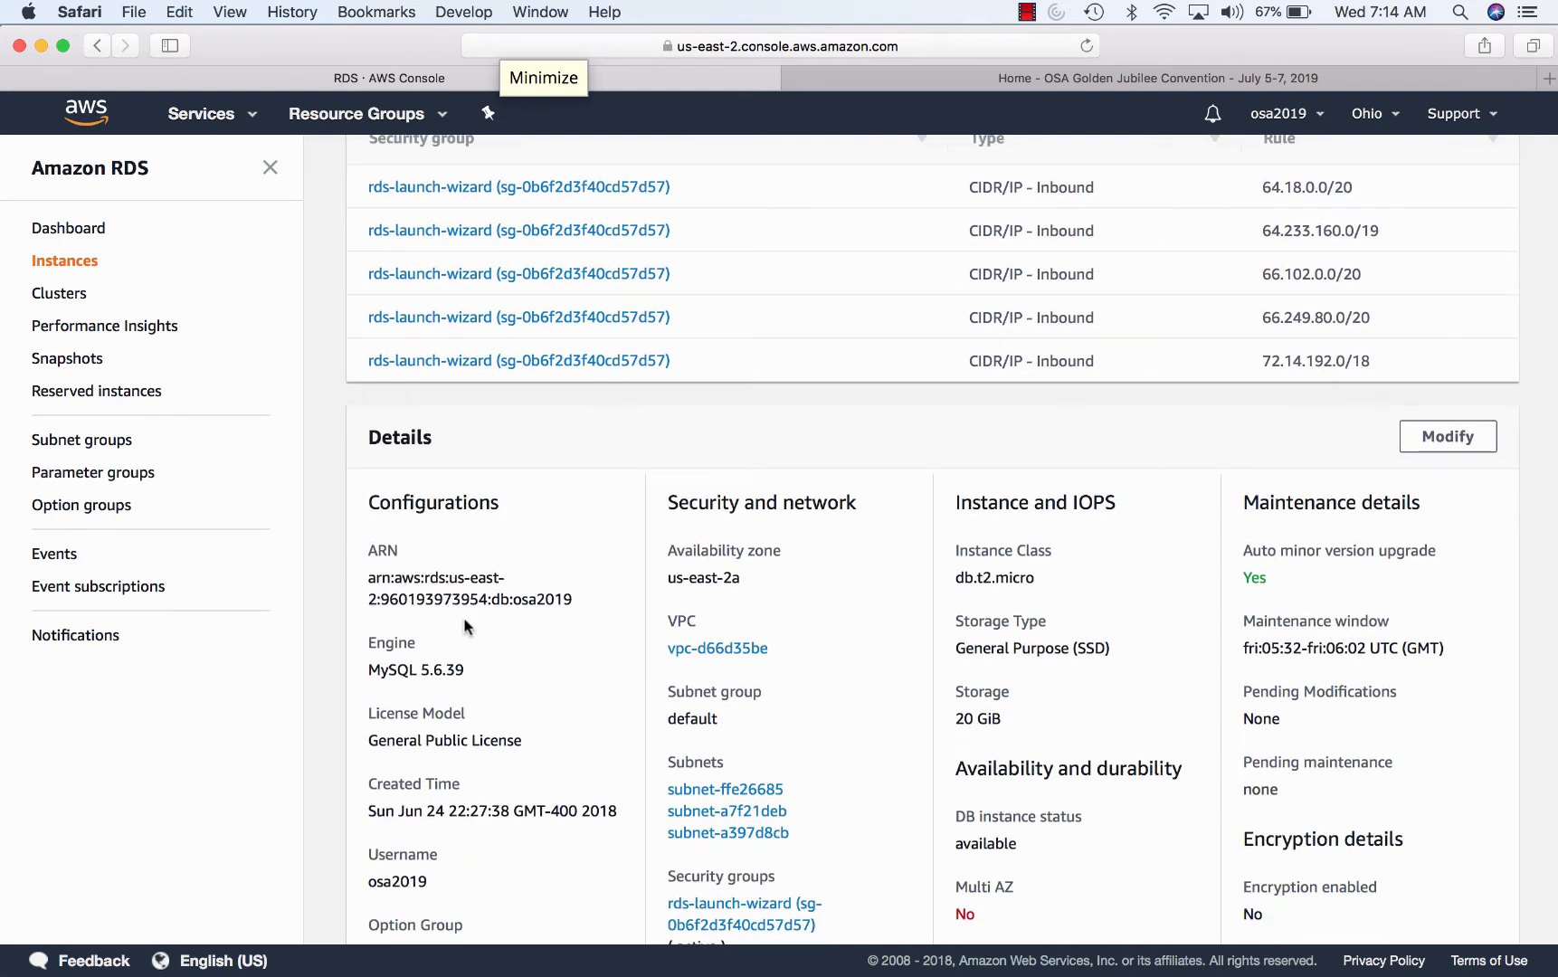
scroll(465, 626, "down", 2)
scroll(464, 626, "down", 7)
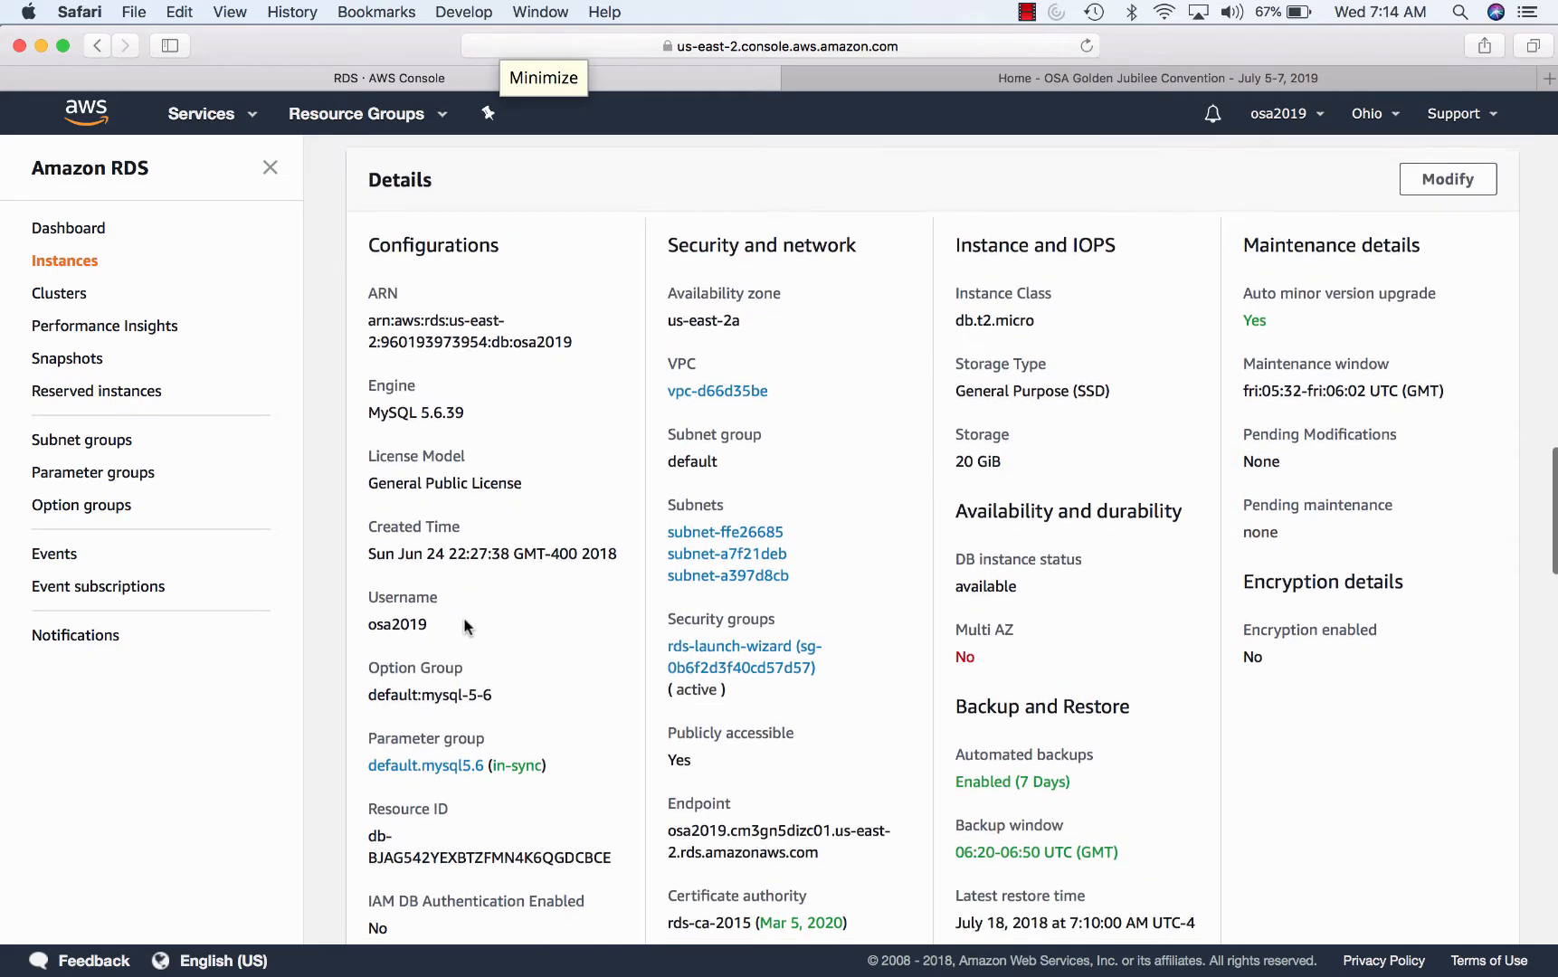
scroll(464, 626, "up", 20)
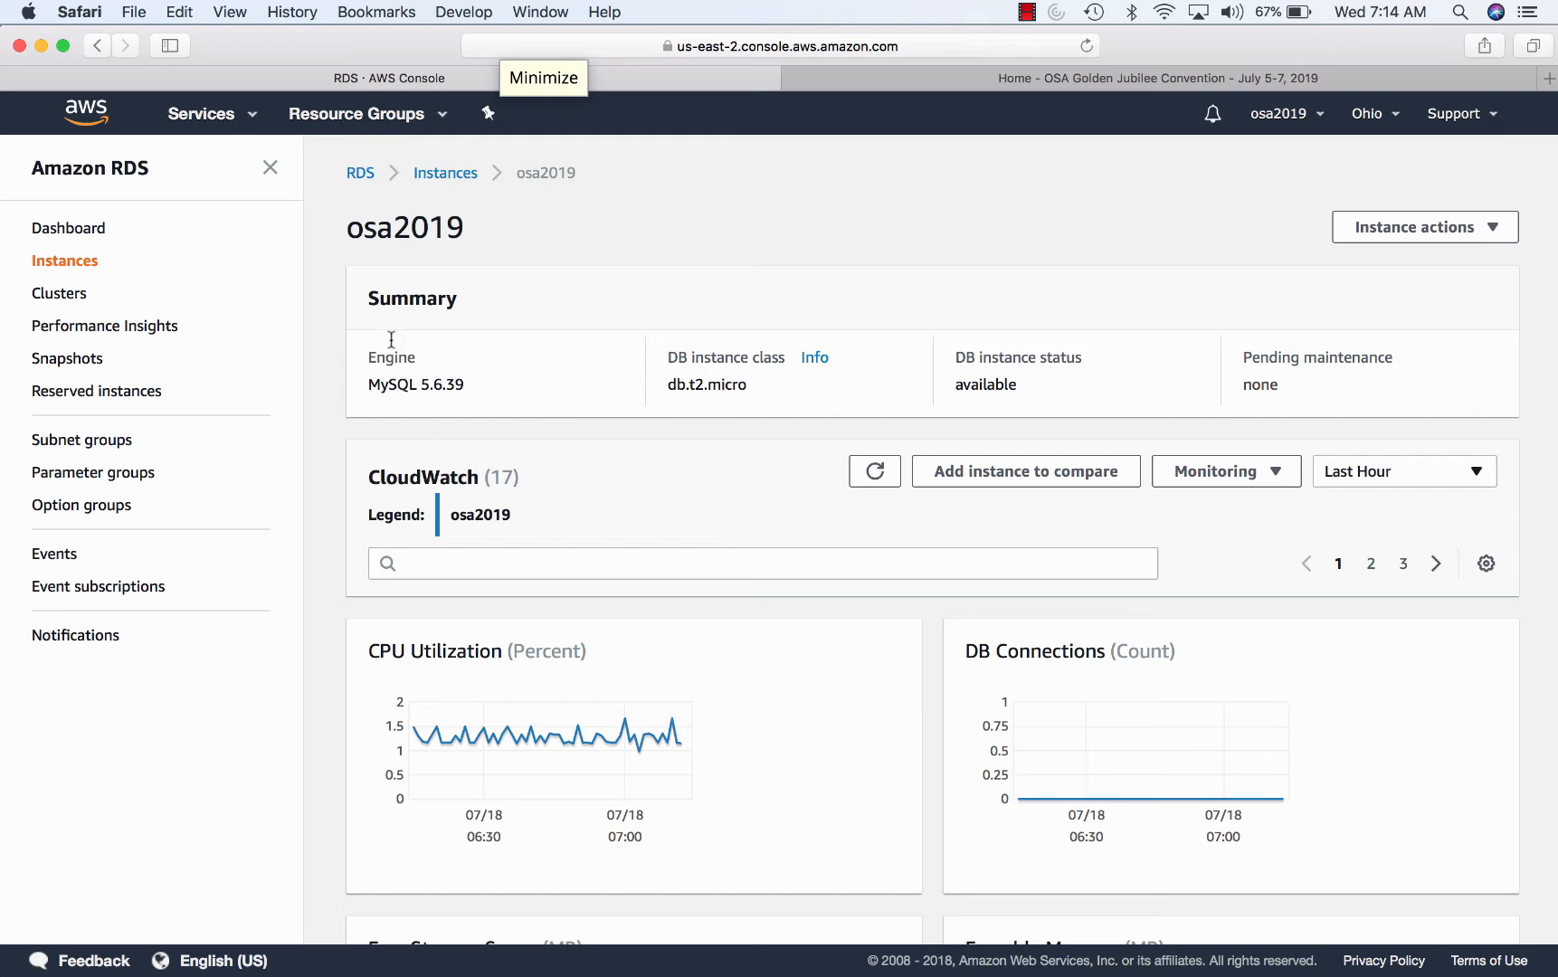
- Reopen osa2019 and show the Info panel for its db.t2.micro instance class
left_click(443, 183)
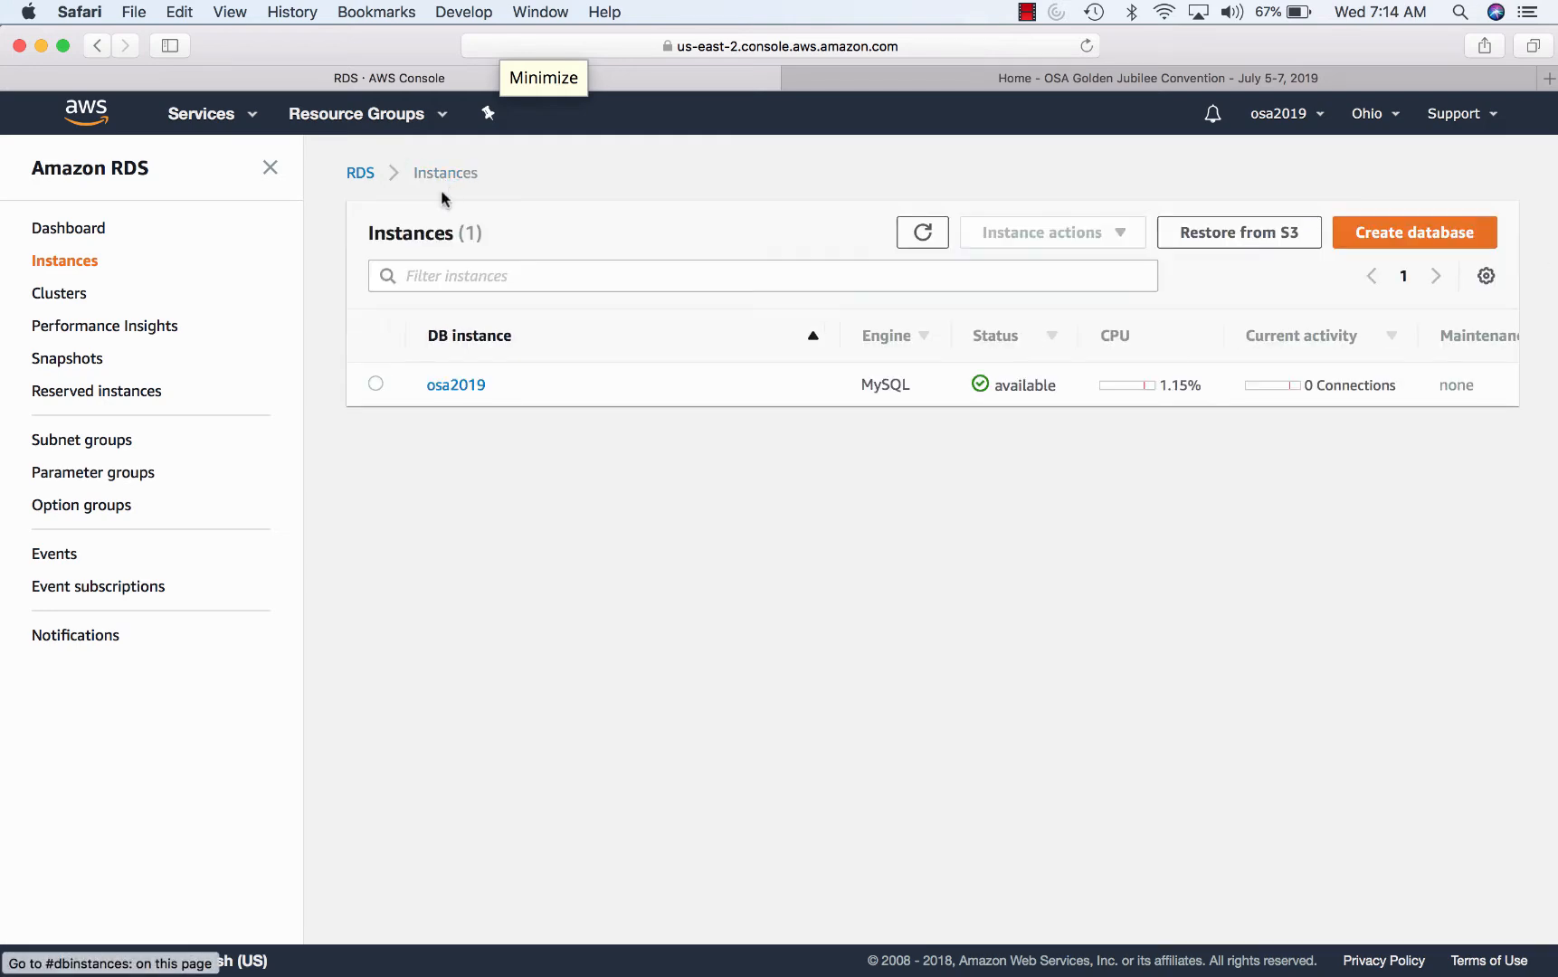
left_click(466, 386)
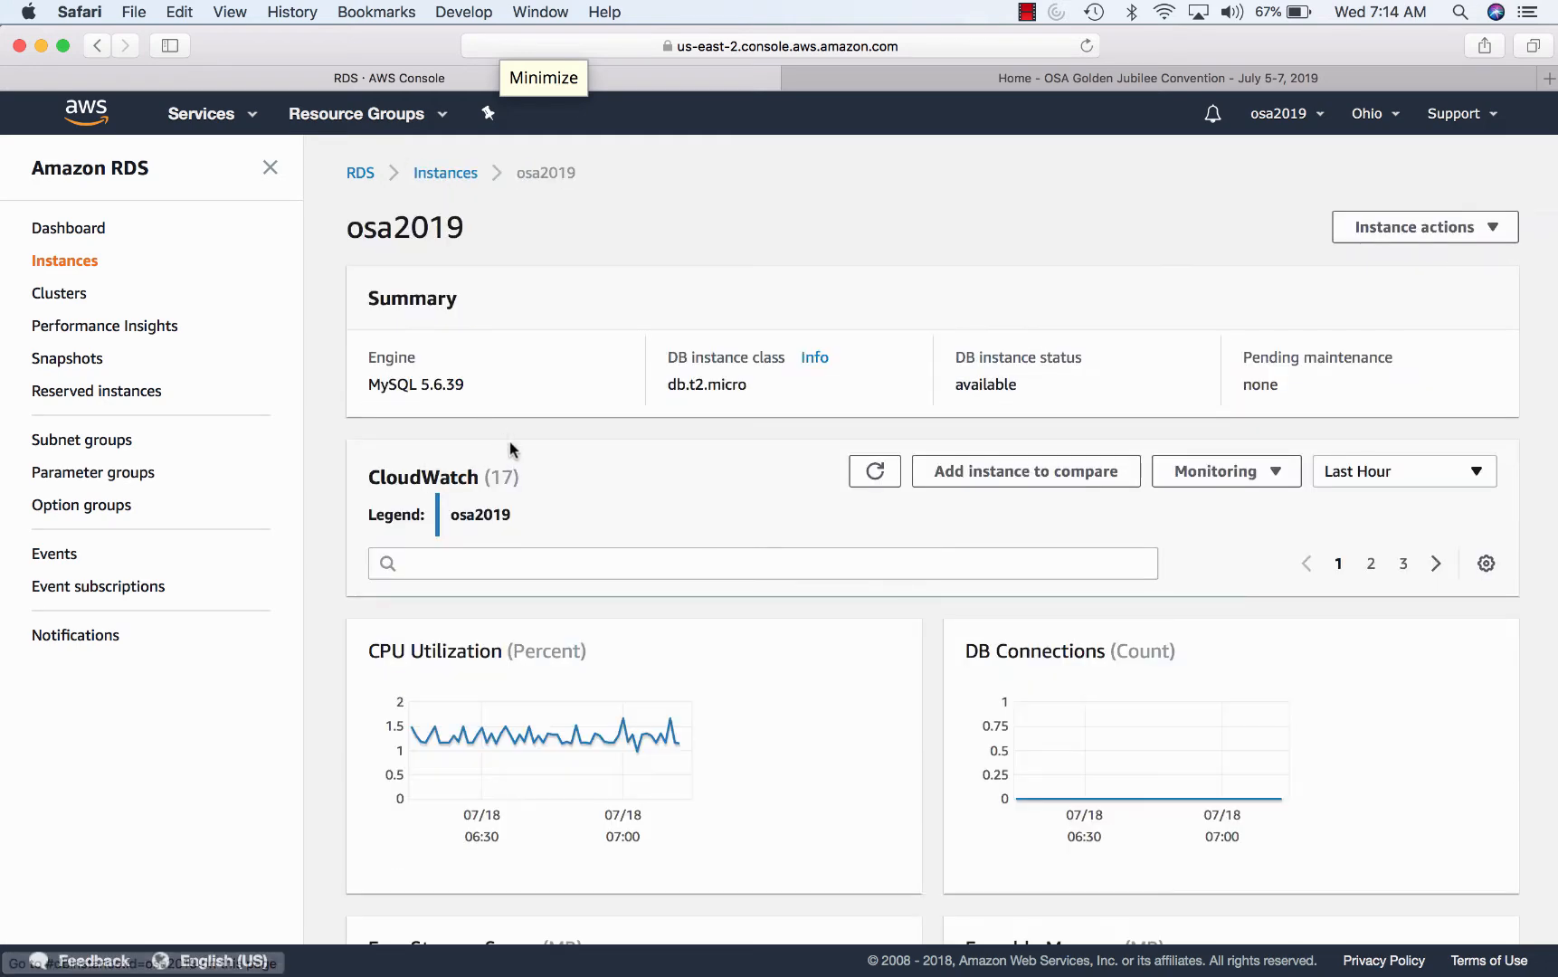
right_click(563, 514)
left_click(815, 358)
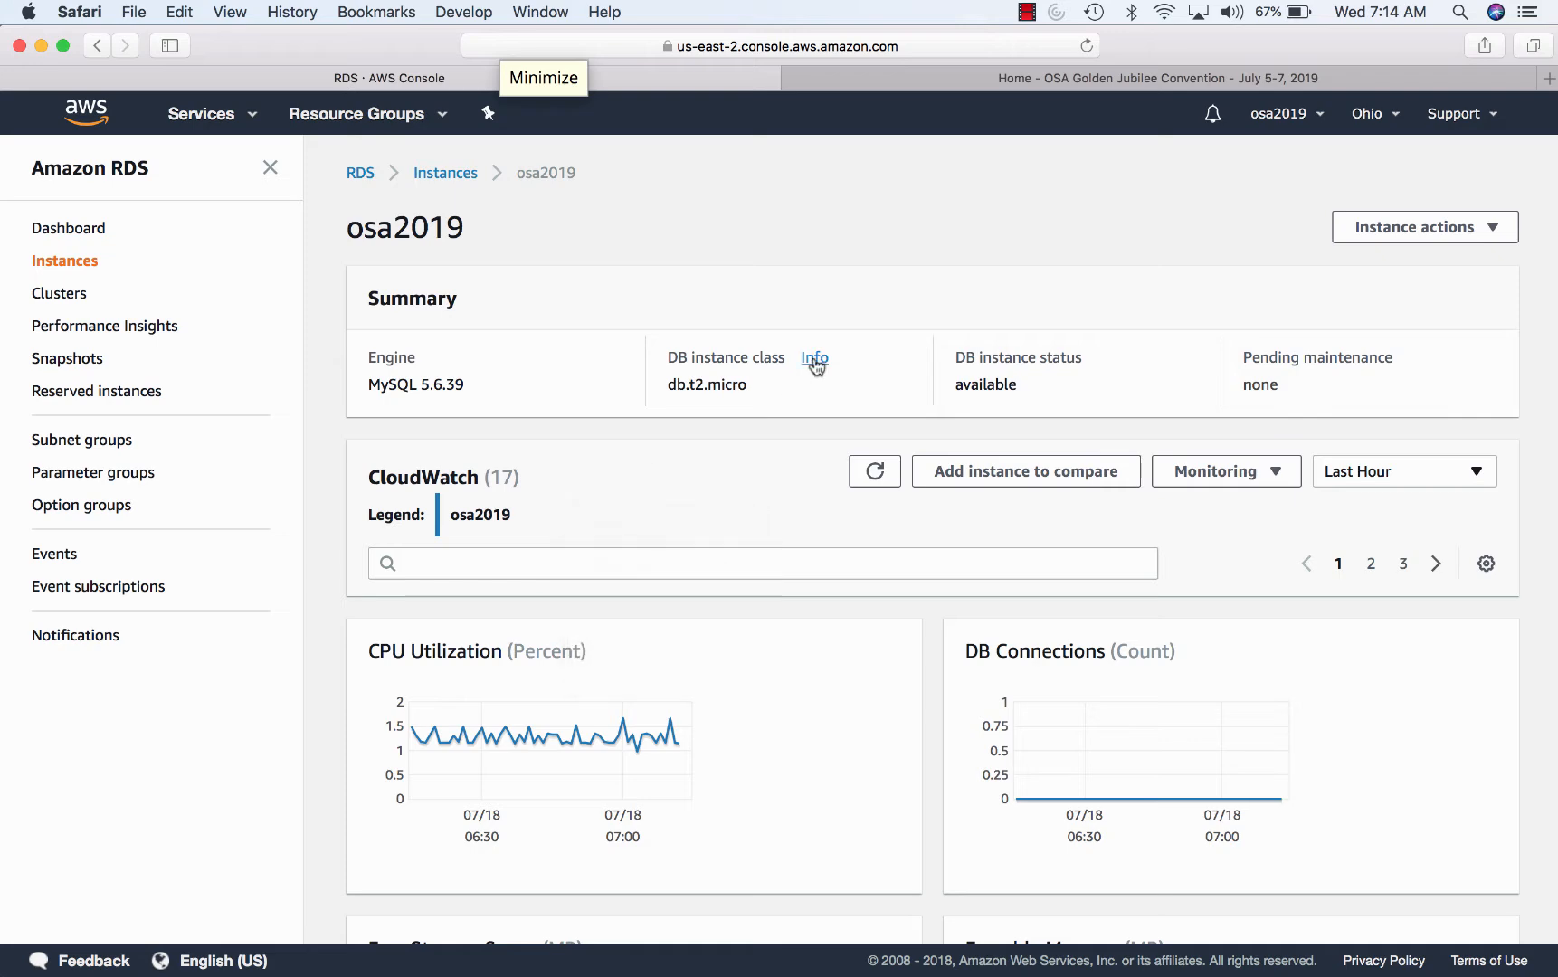
left_click(815, 358)
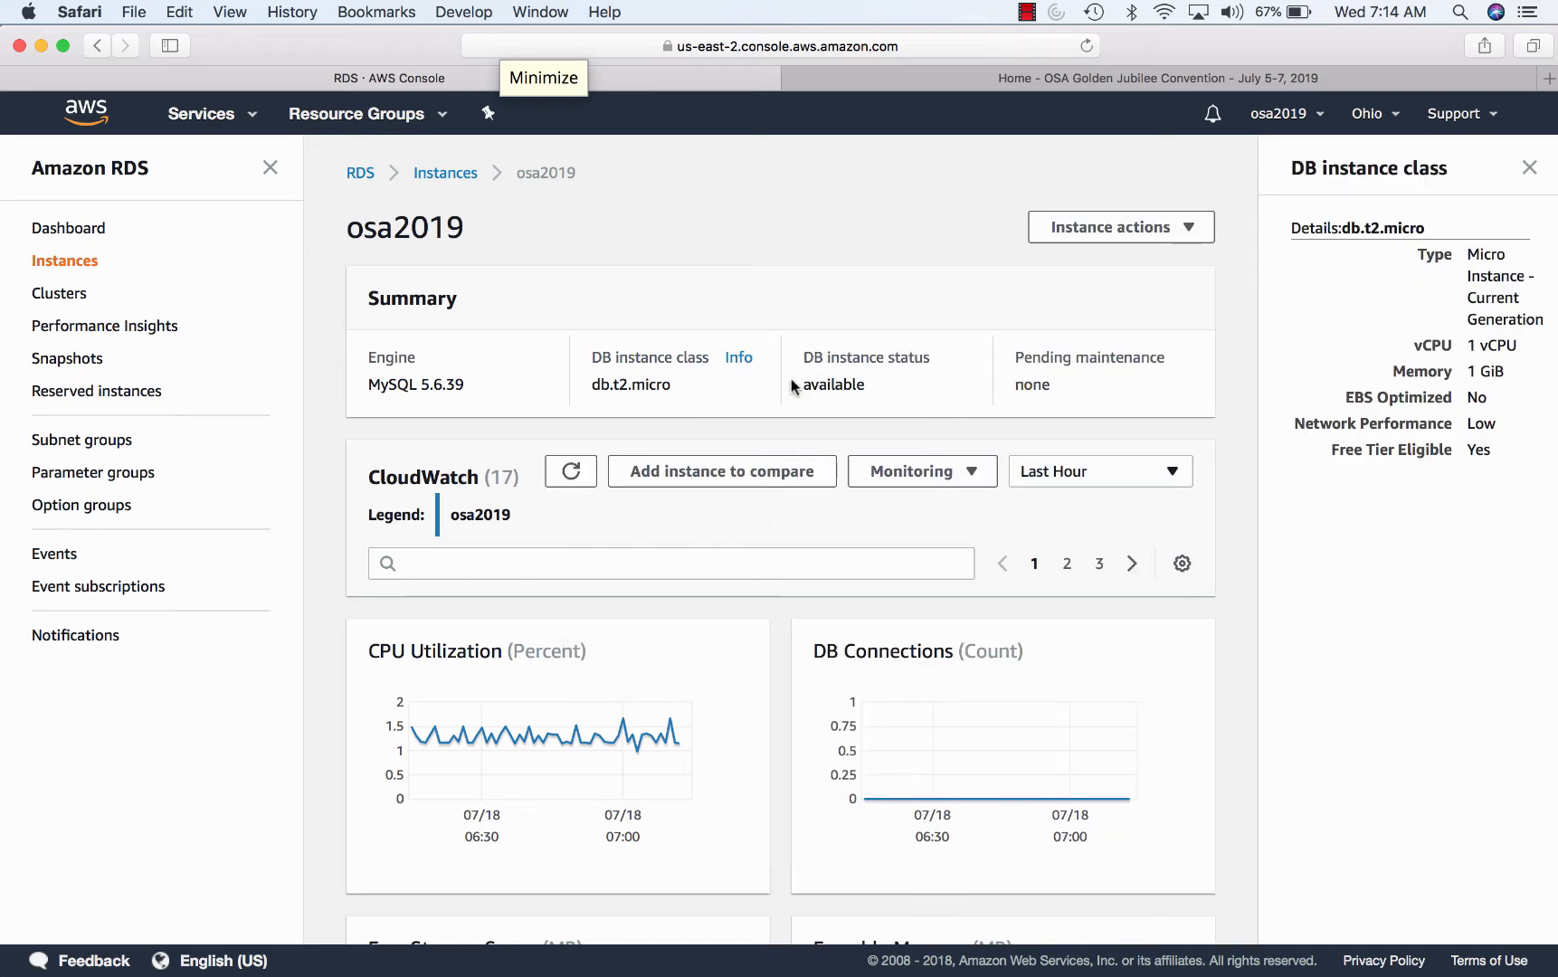
- Scroll down to Details and select the osa2019 Endpoint address for copying
scroll(791, 381, "down", 6)
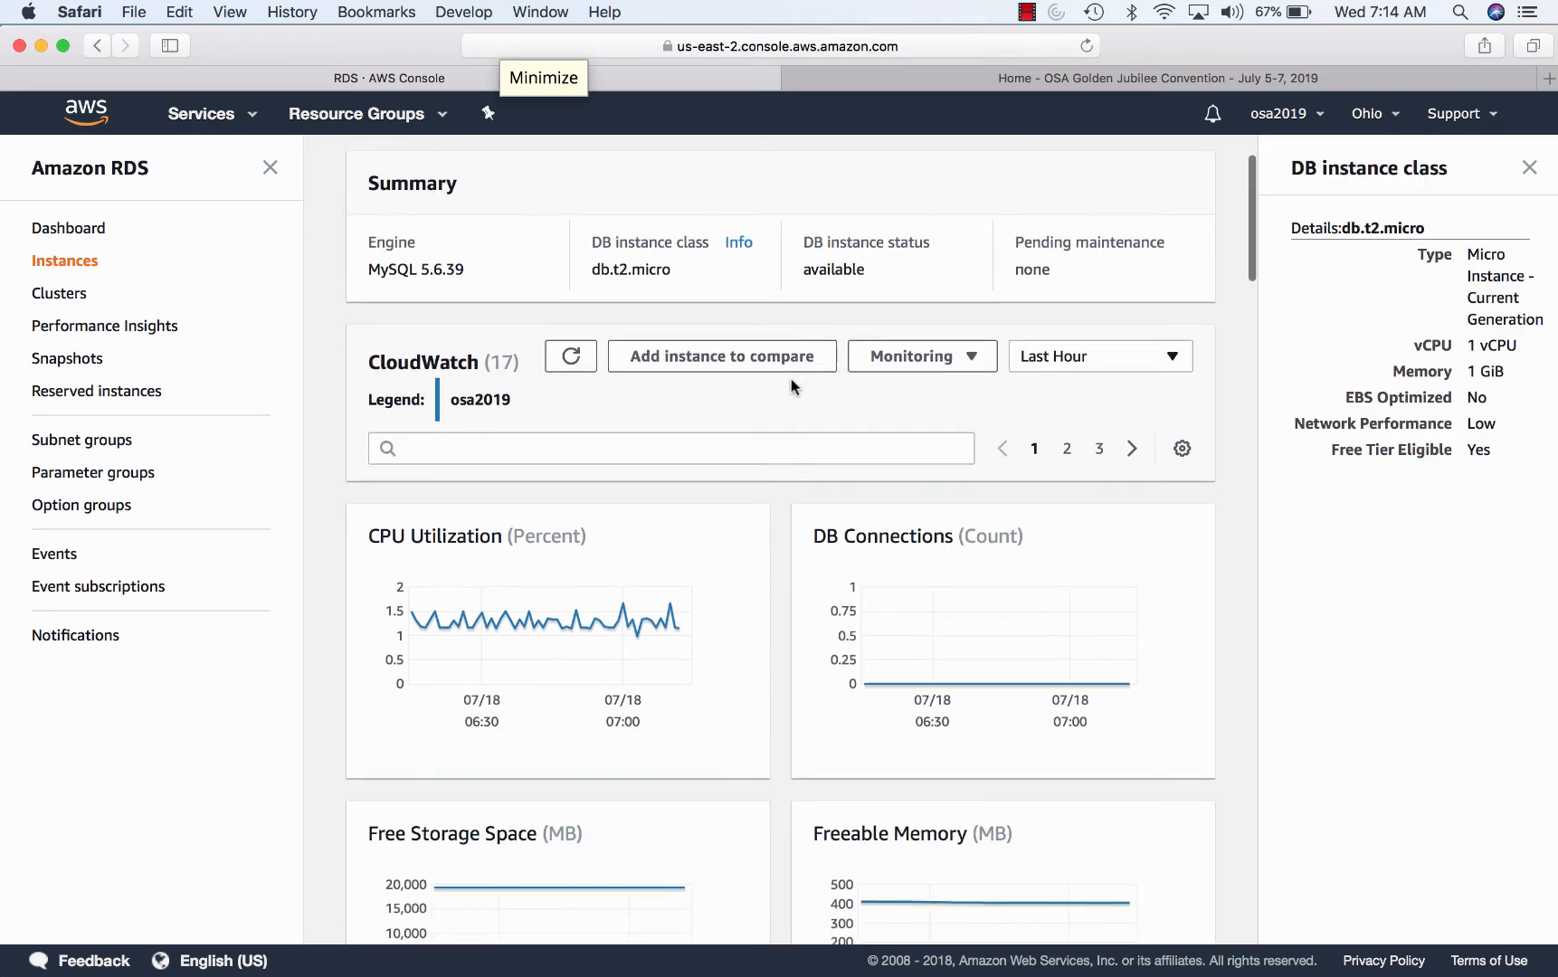
scroll(791, 386, "down", 8)
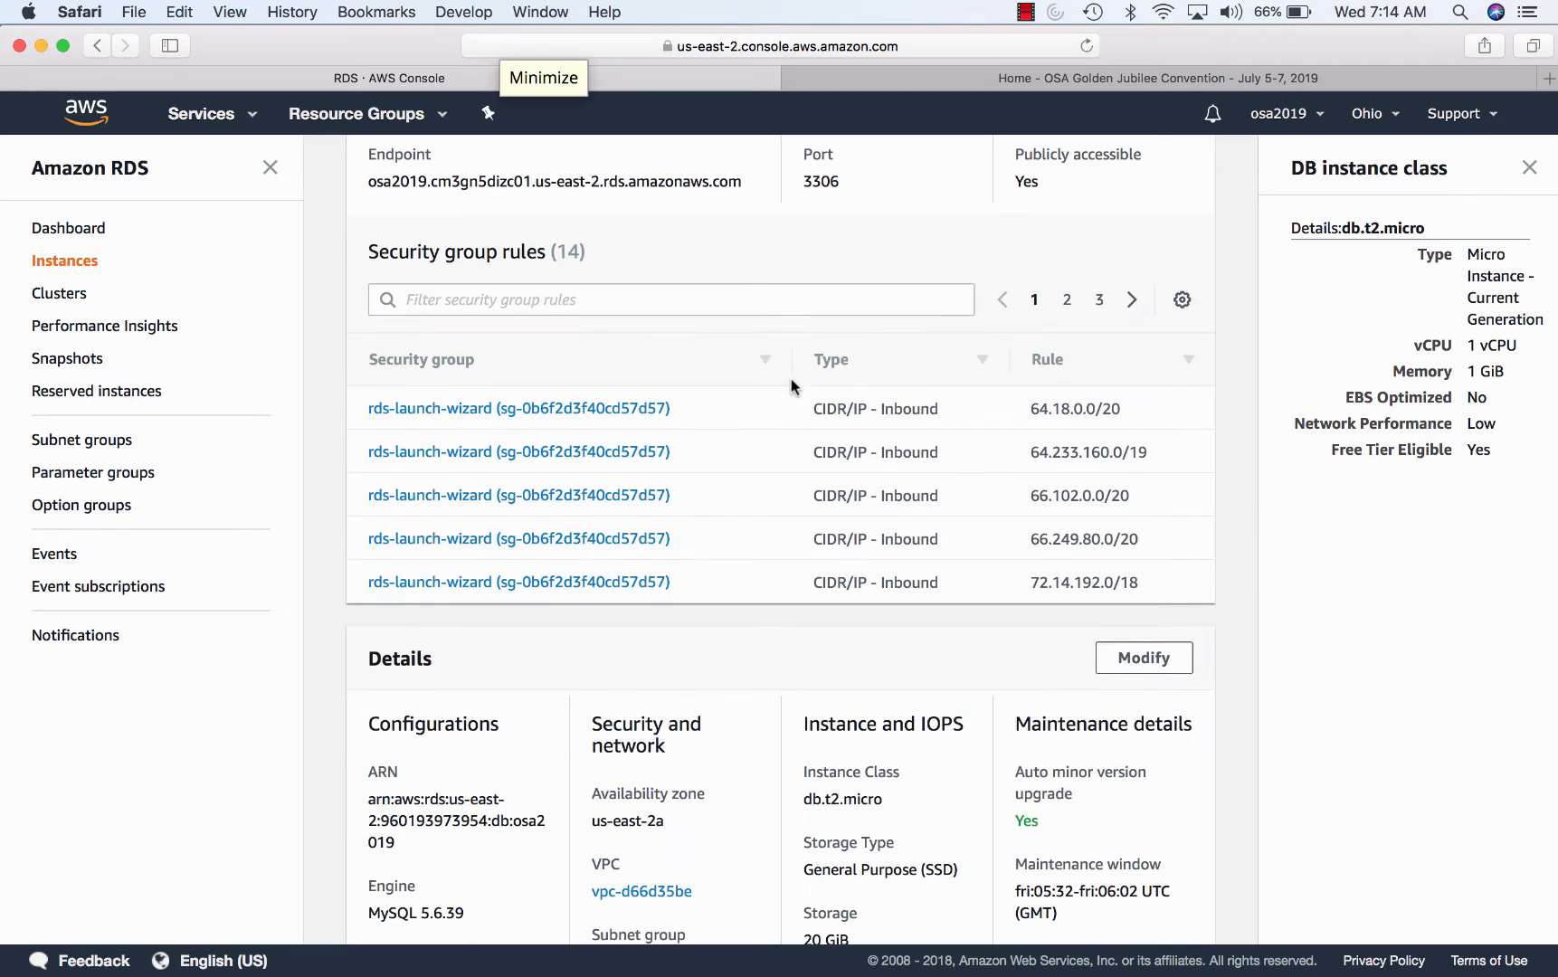
scroll(790, 380, "down", 2)
scroll(790, 384, "down", 5)
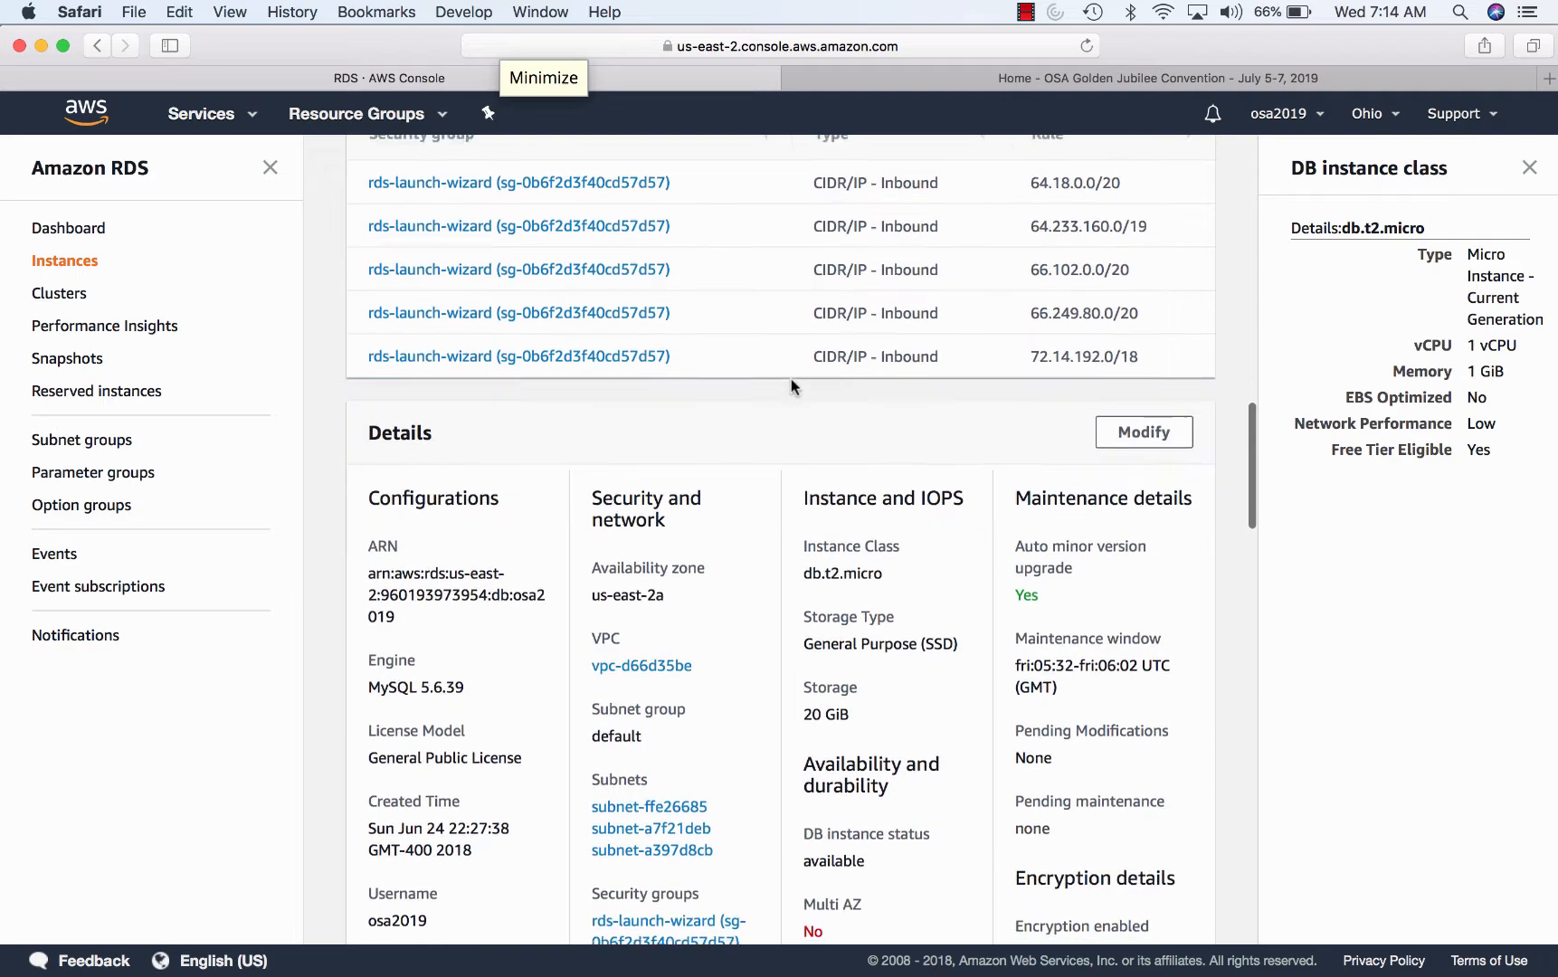
scroll(791, 380, "down", 5)
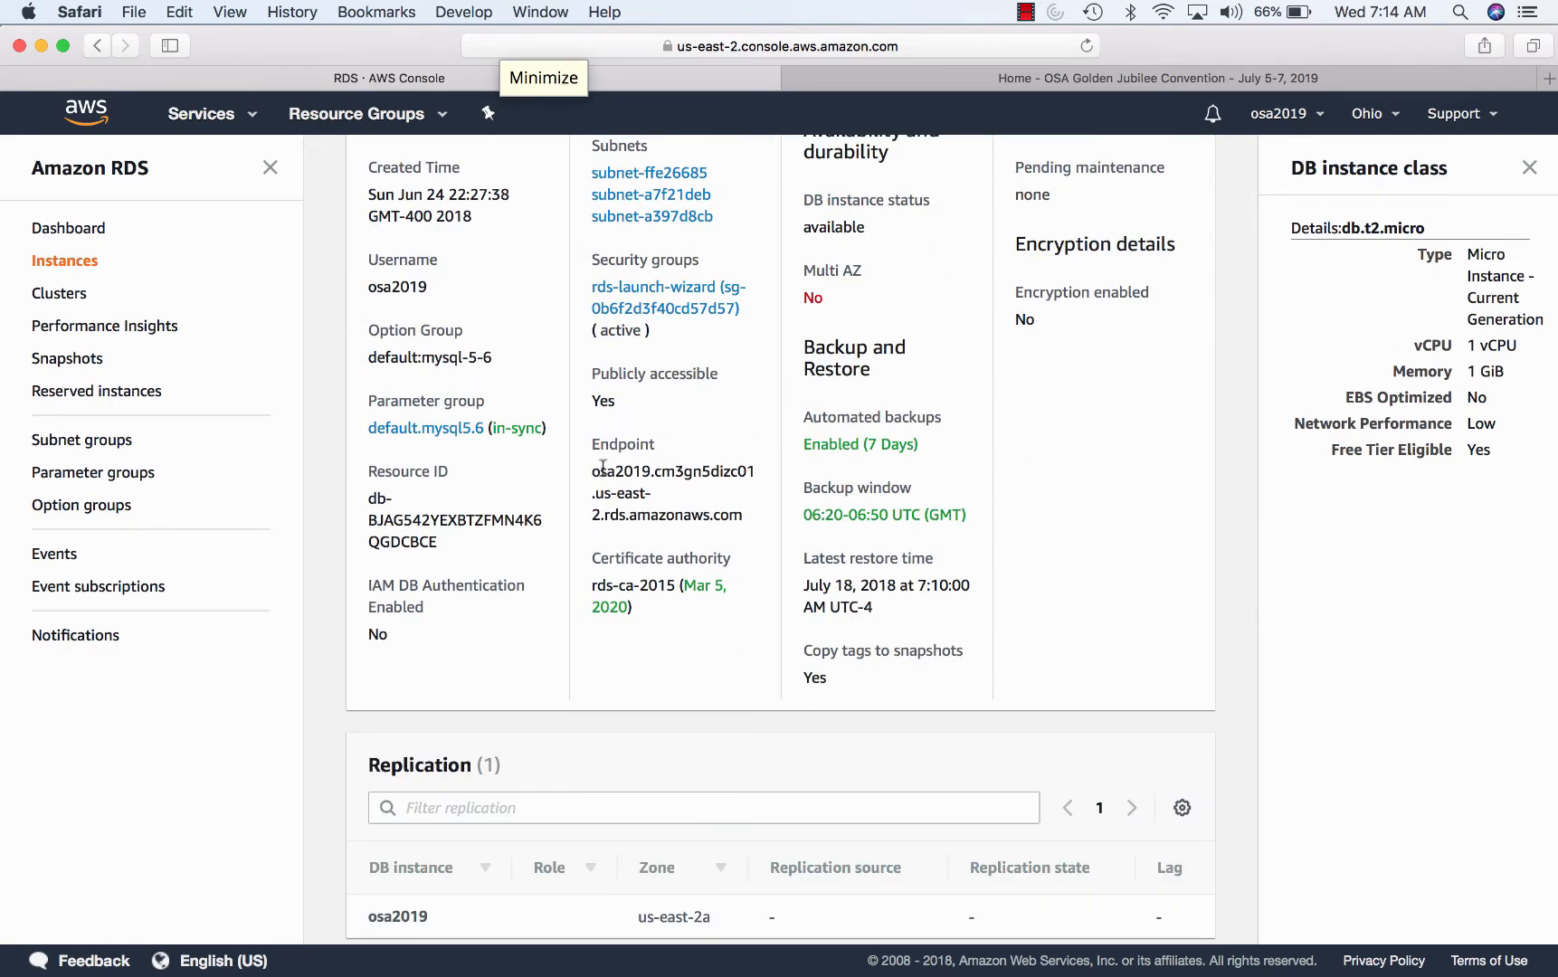
left_click_drag(593, 472, 744, 517)
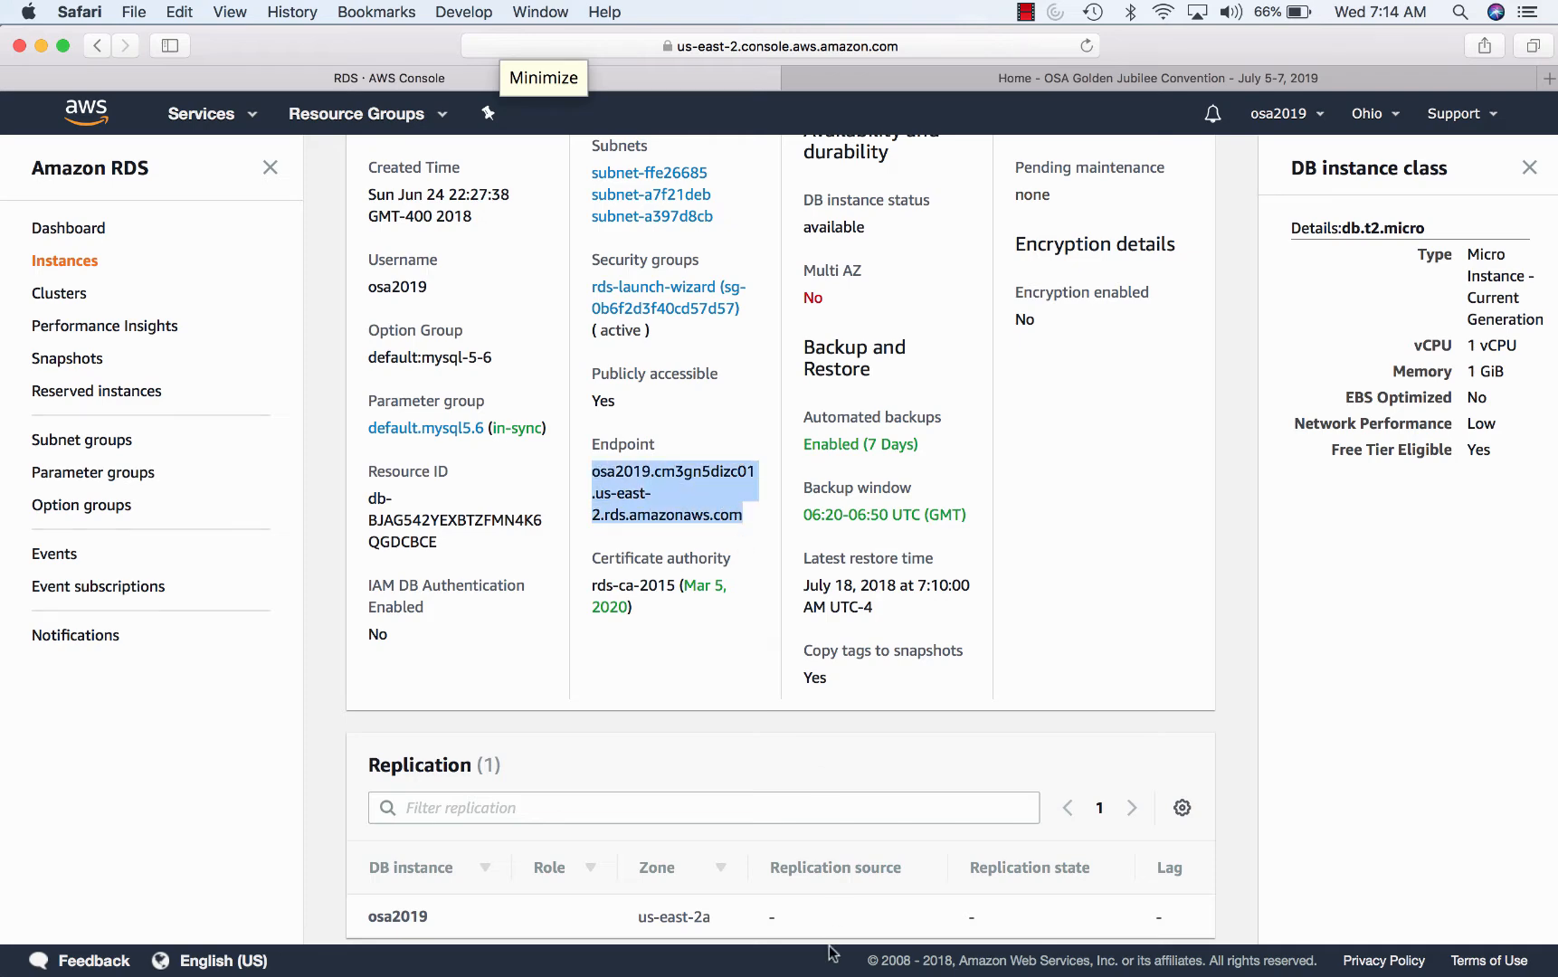
- In Terminal, rerun the earlier file copy and SSH into the EC2 web server
mouse_move(1039, 973)
left_click(1109, 952)
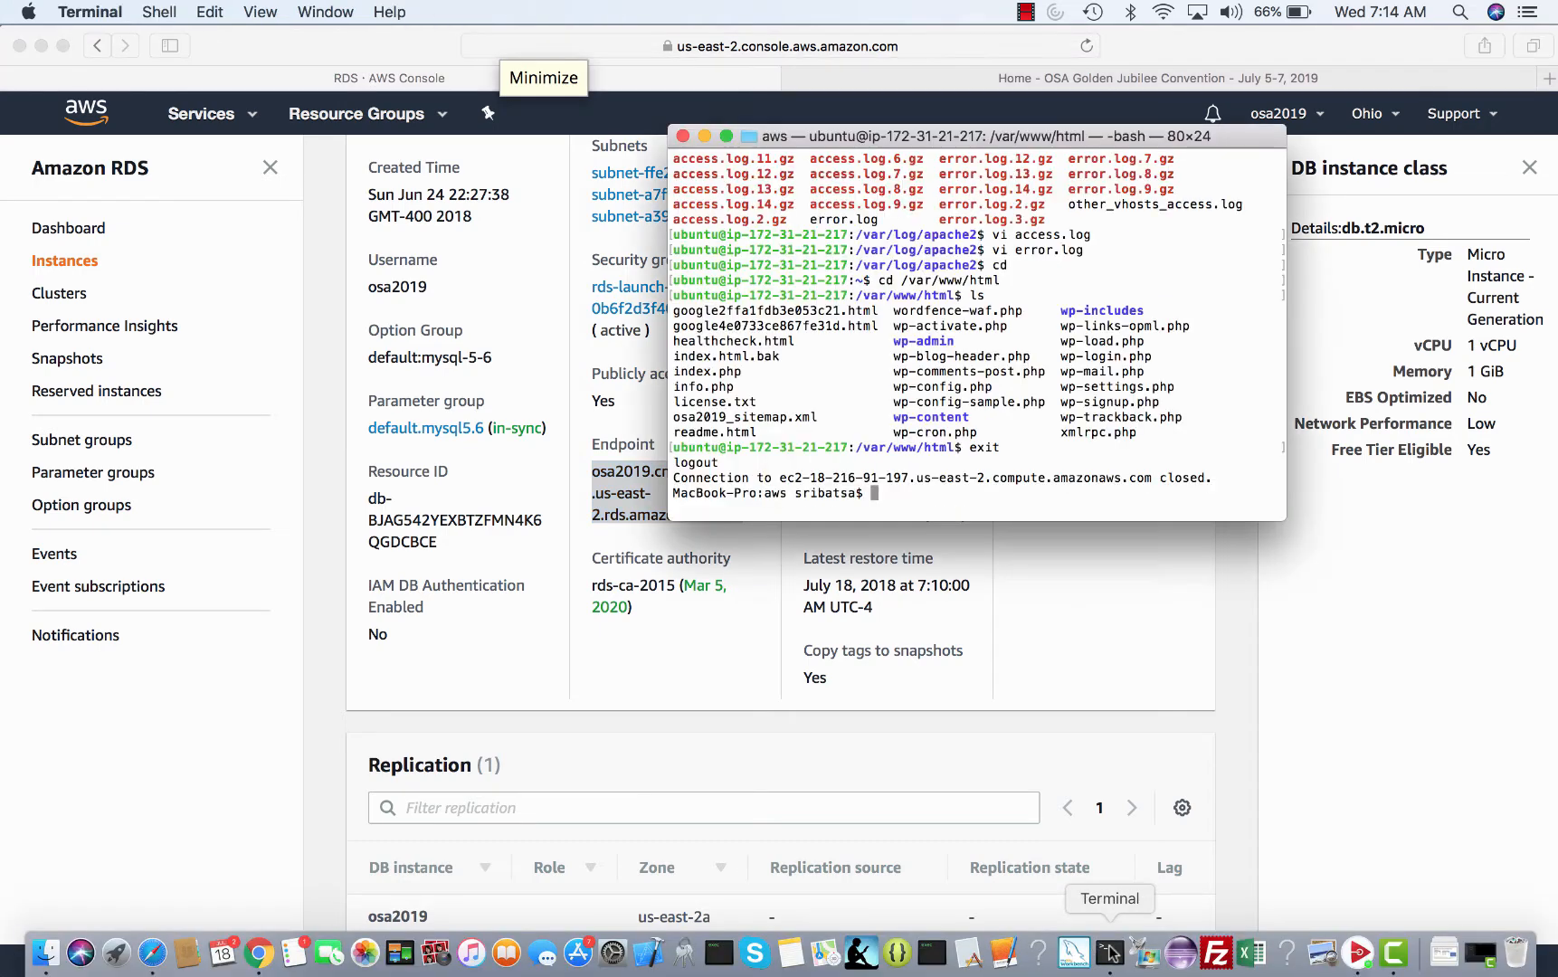
key("Up")
key("Up")
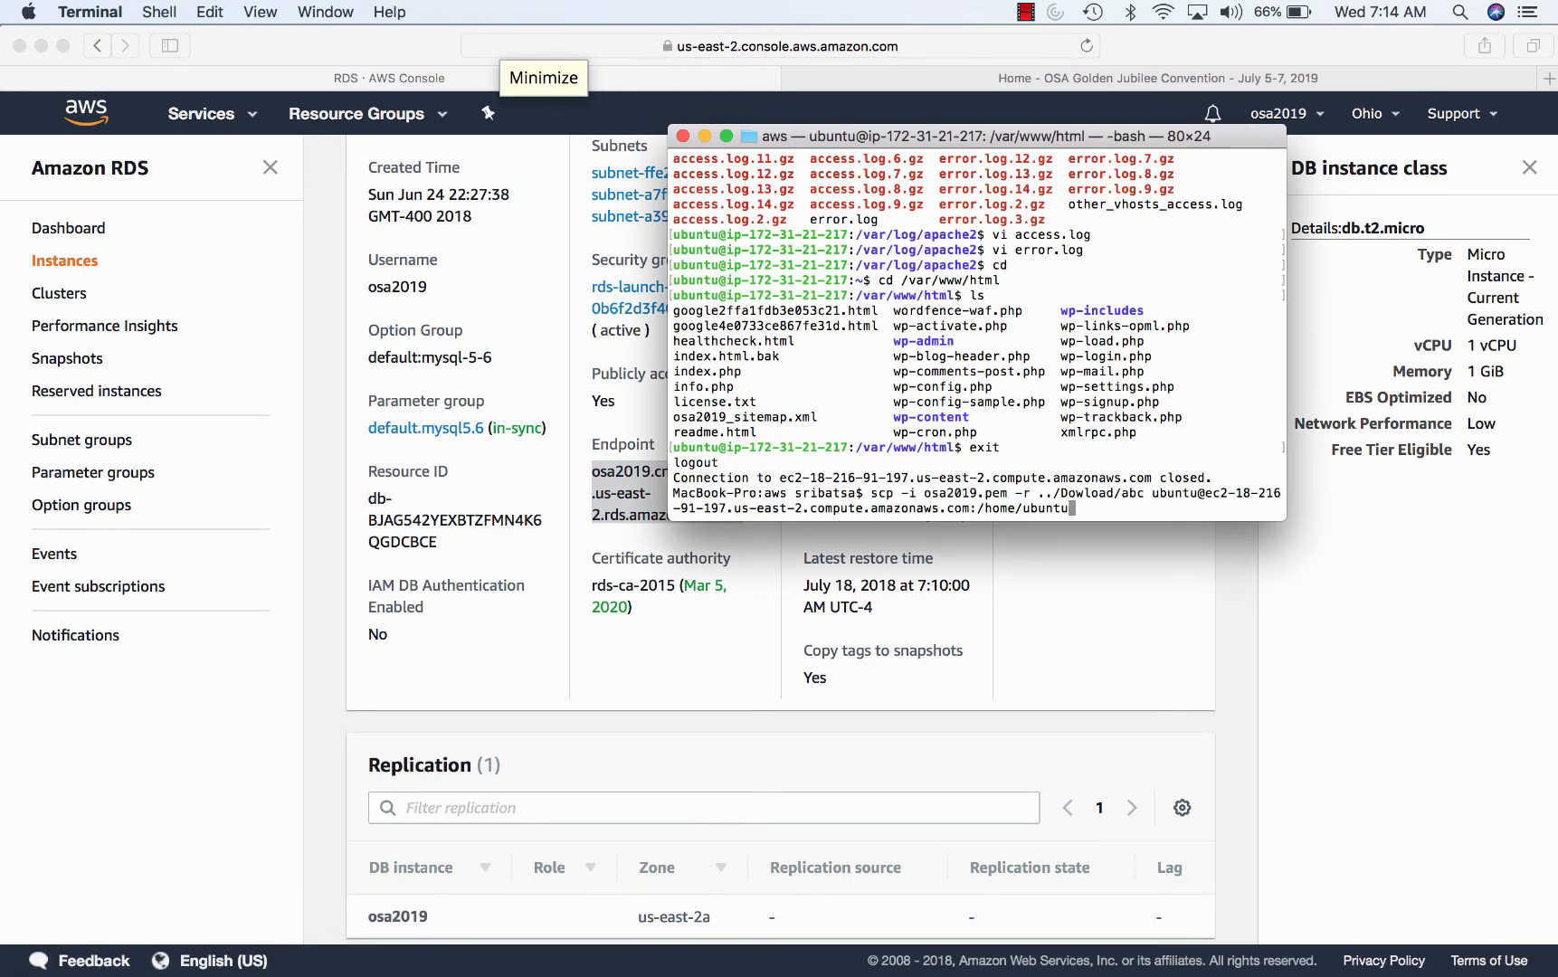
key("Return")
key("Up")
key("Up")
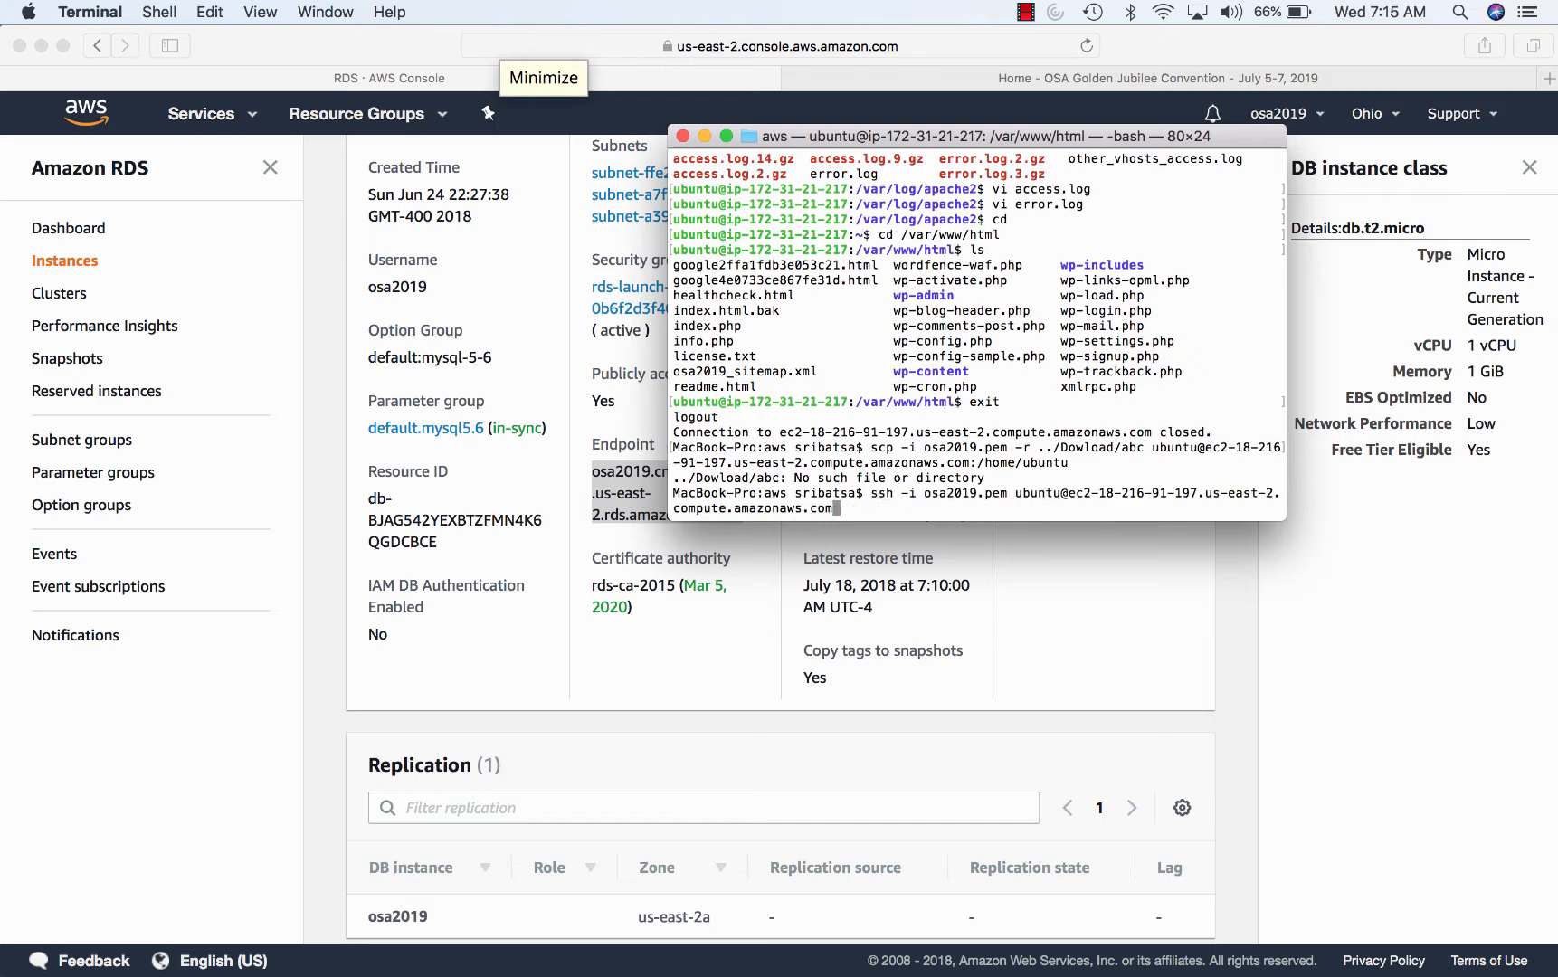
key("Return")
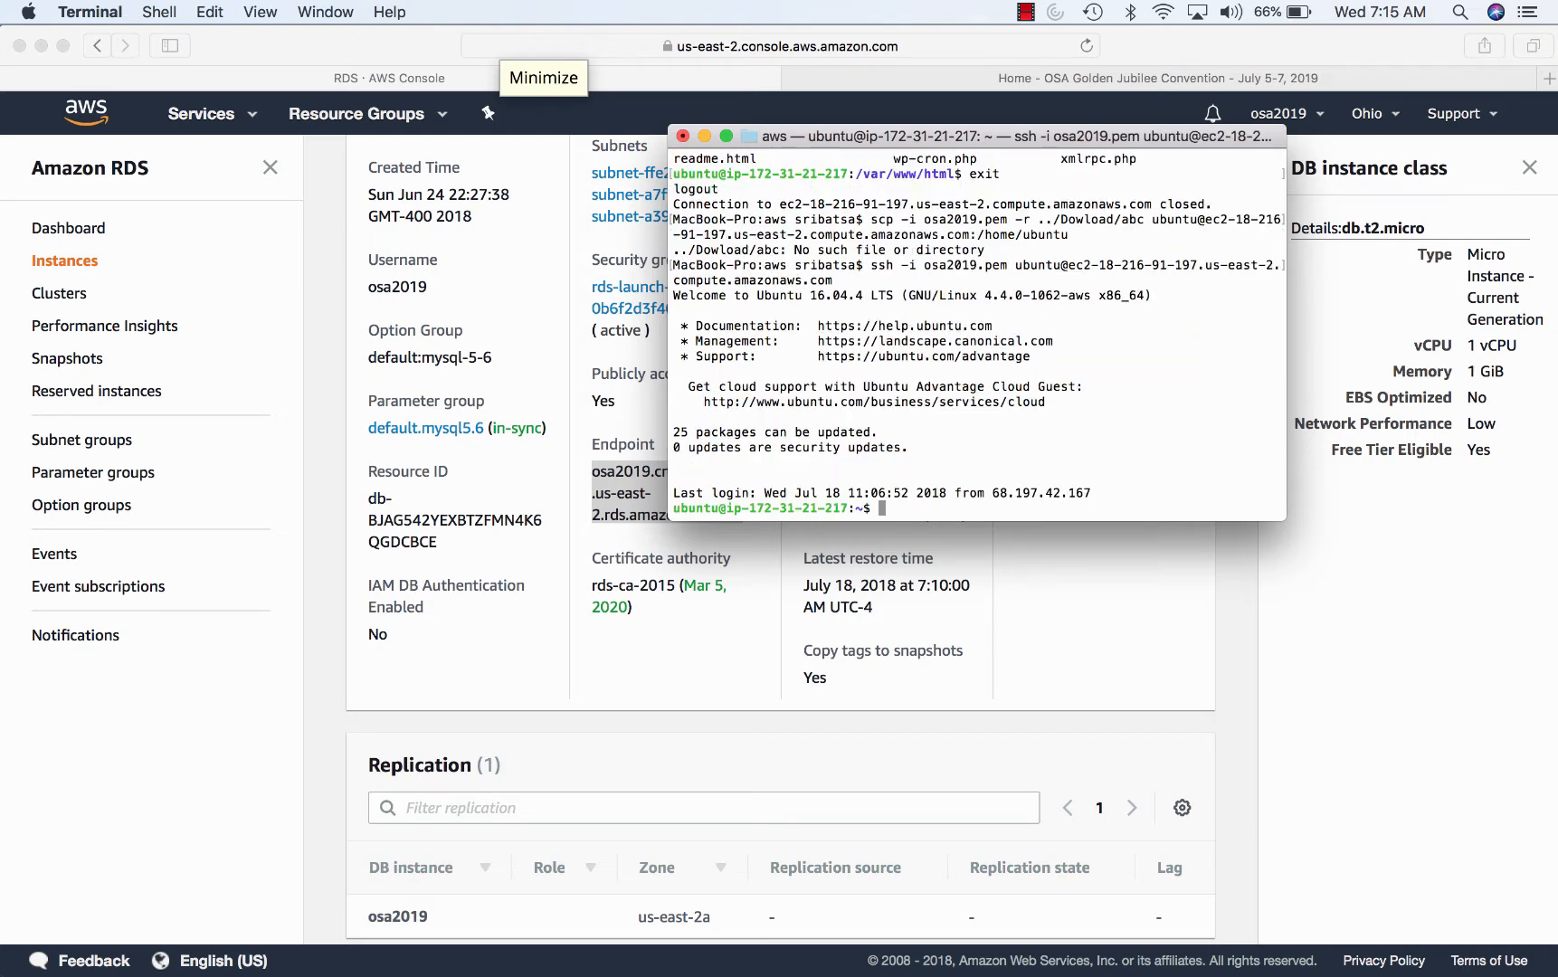
- Open .bash_history in vi and search for the saved mysql command
key("Up")
key("Up")
key("Up")
key("Up")
key("Up")
key("Up")
key("BackSpace")
key("BackSpace")
type("vi .bash_history")
key("Return")
type("/mysql")
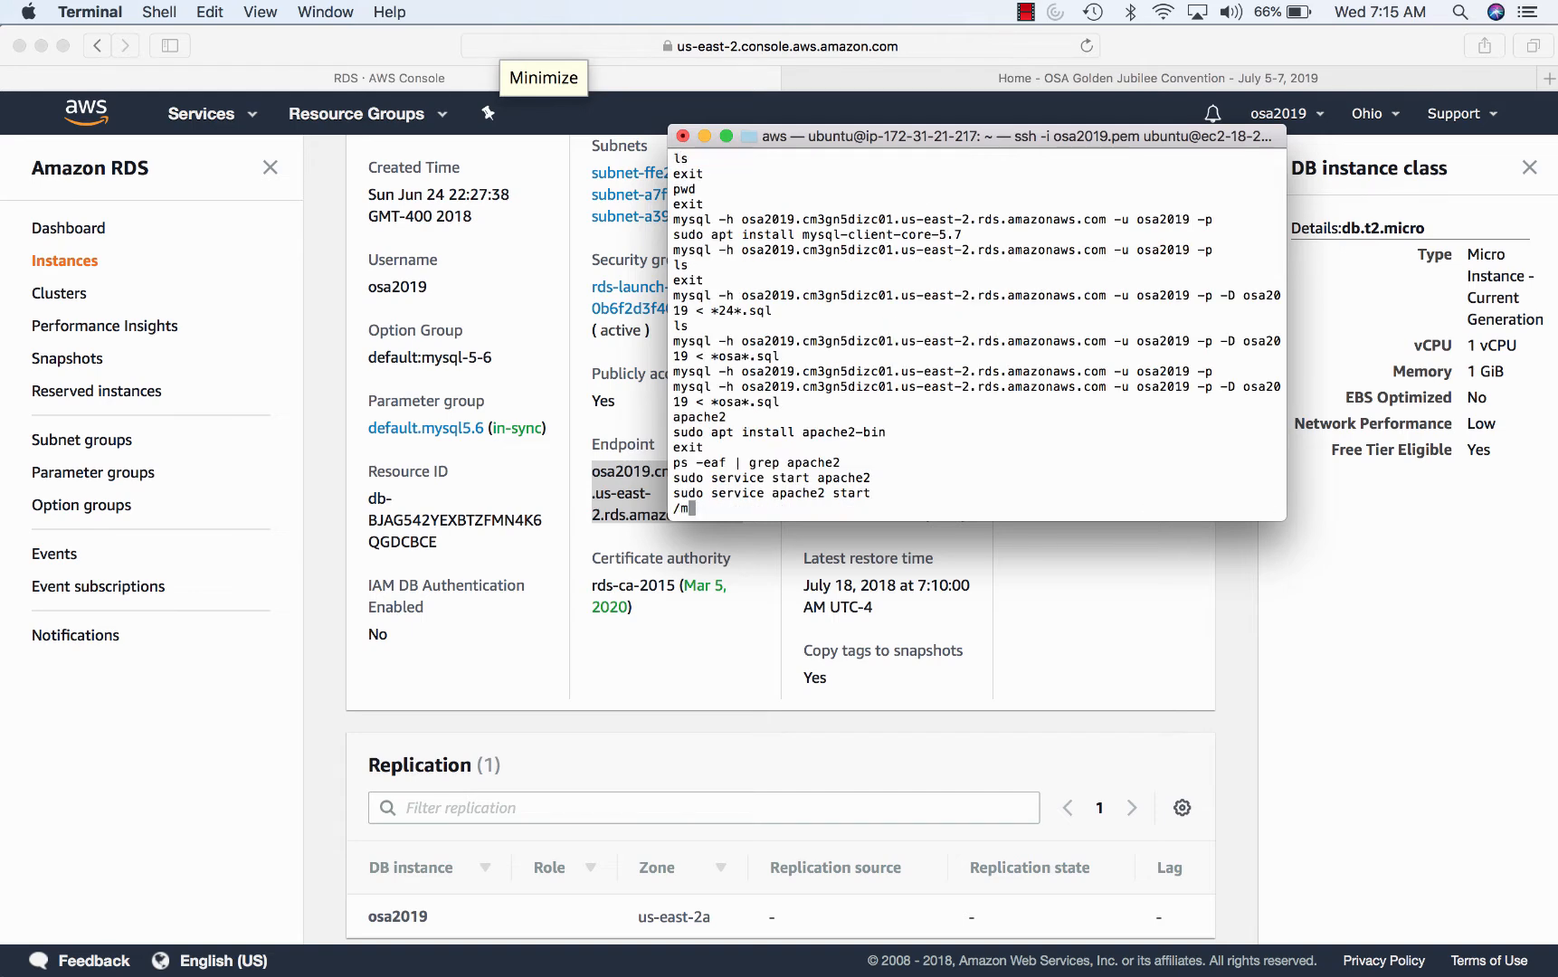
key("Return")
- Copy the mysql -h connection line, quit vi, and paste it at the shell prompt
left_click_drag(1217, 220, 662, 226)
key("super+c")
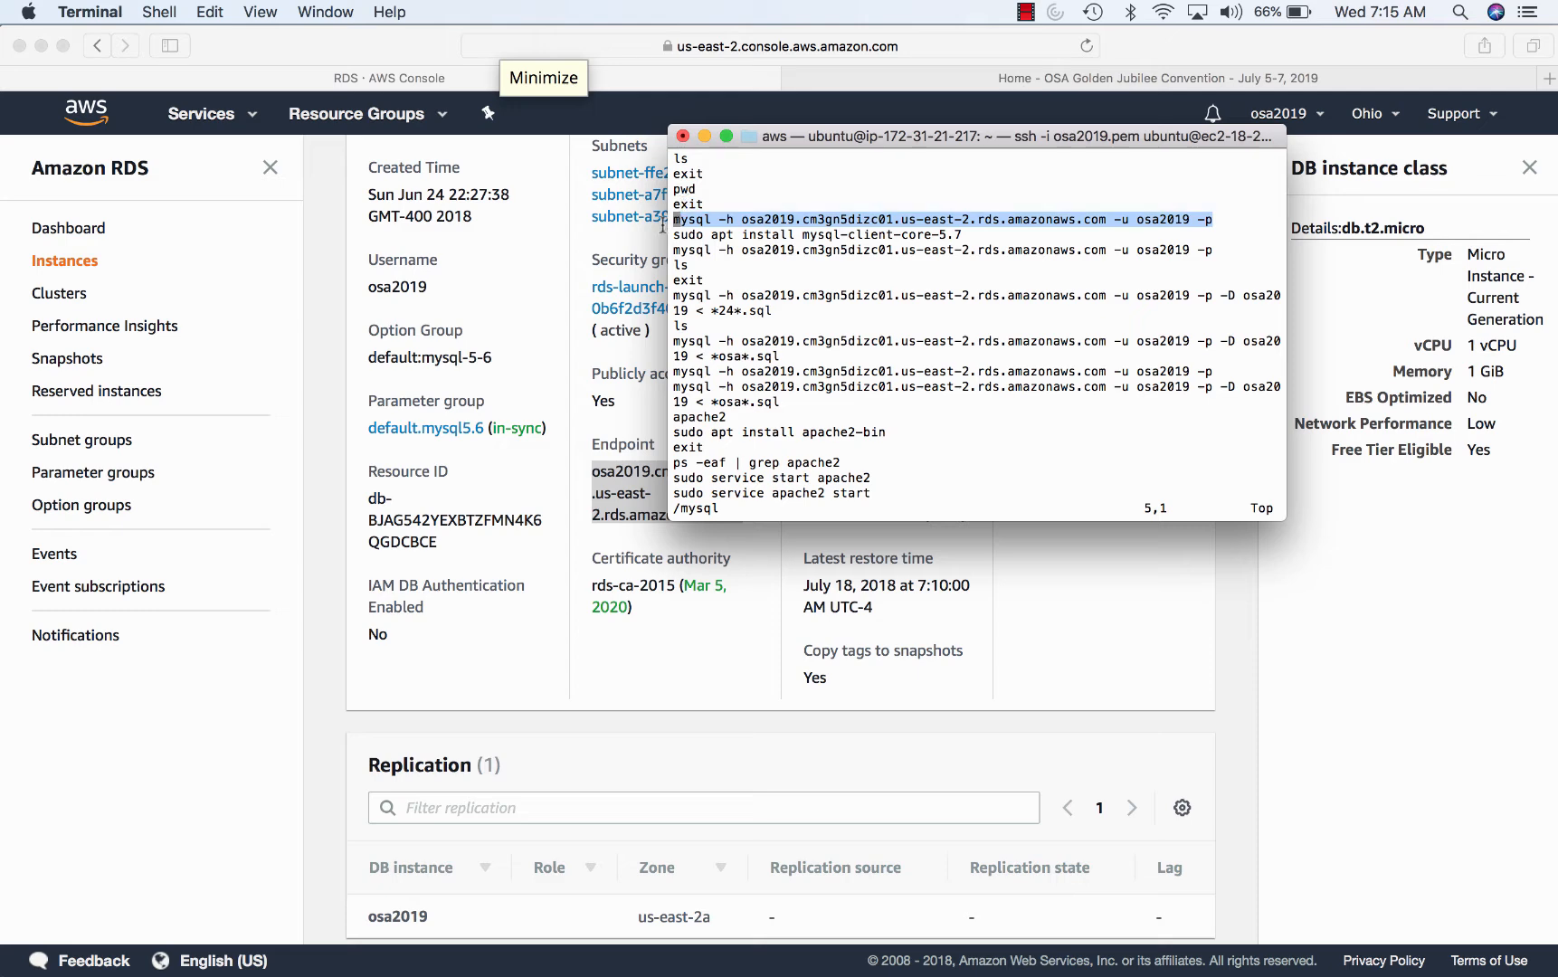
left_click(919, 421)
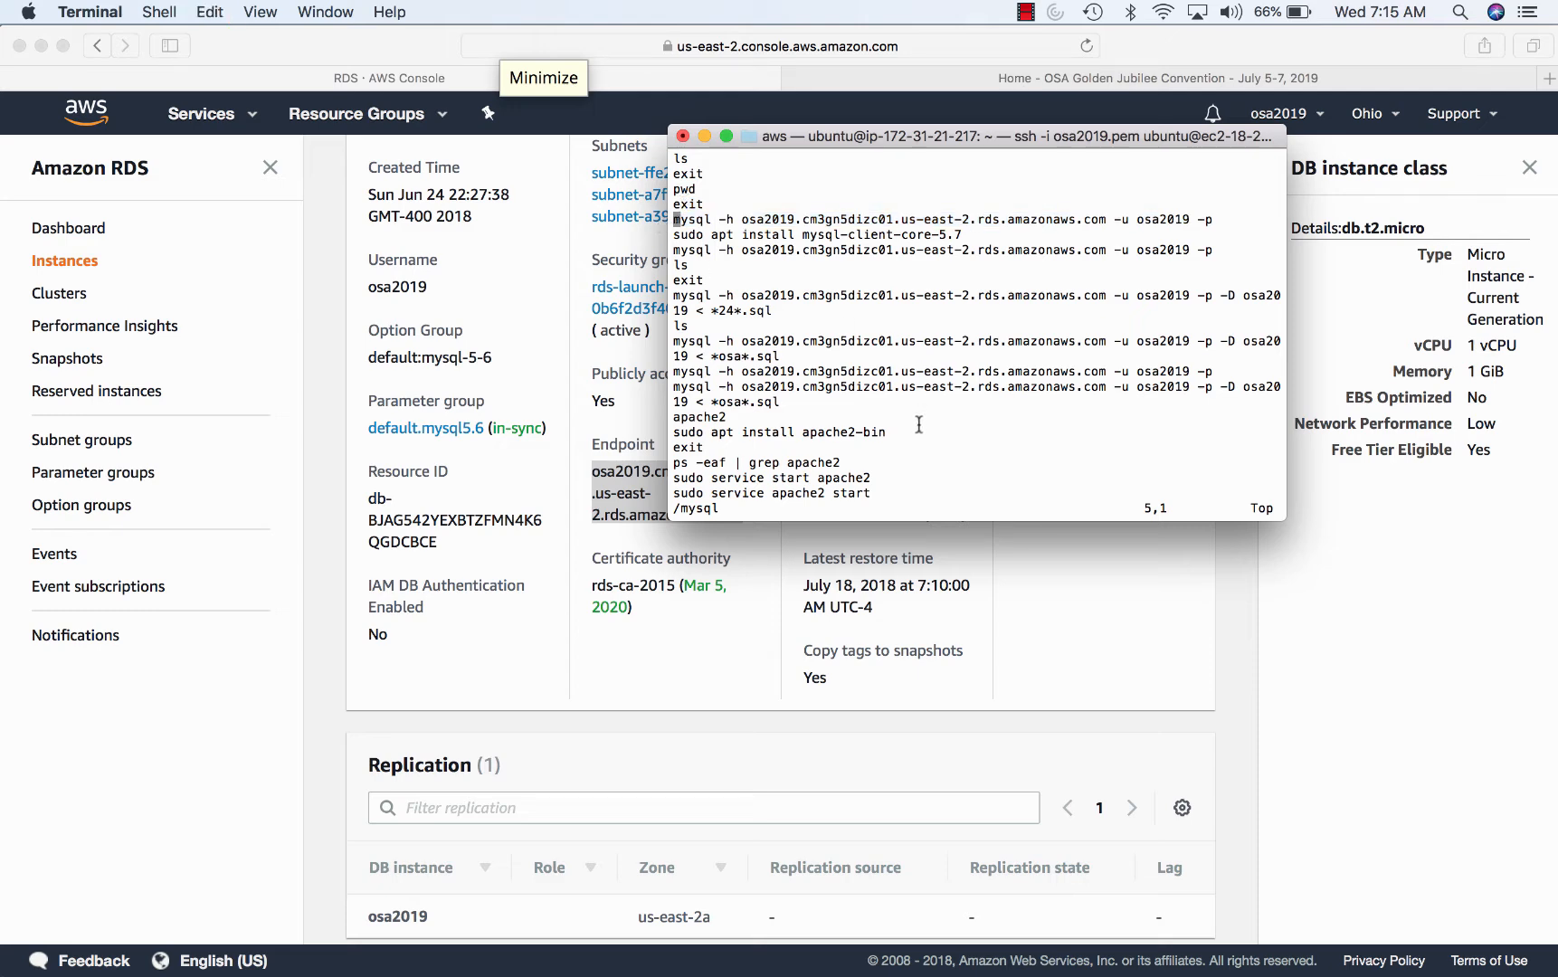
type(":q")
key("Return")
key("super+v")
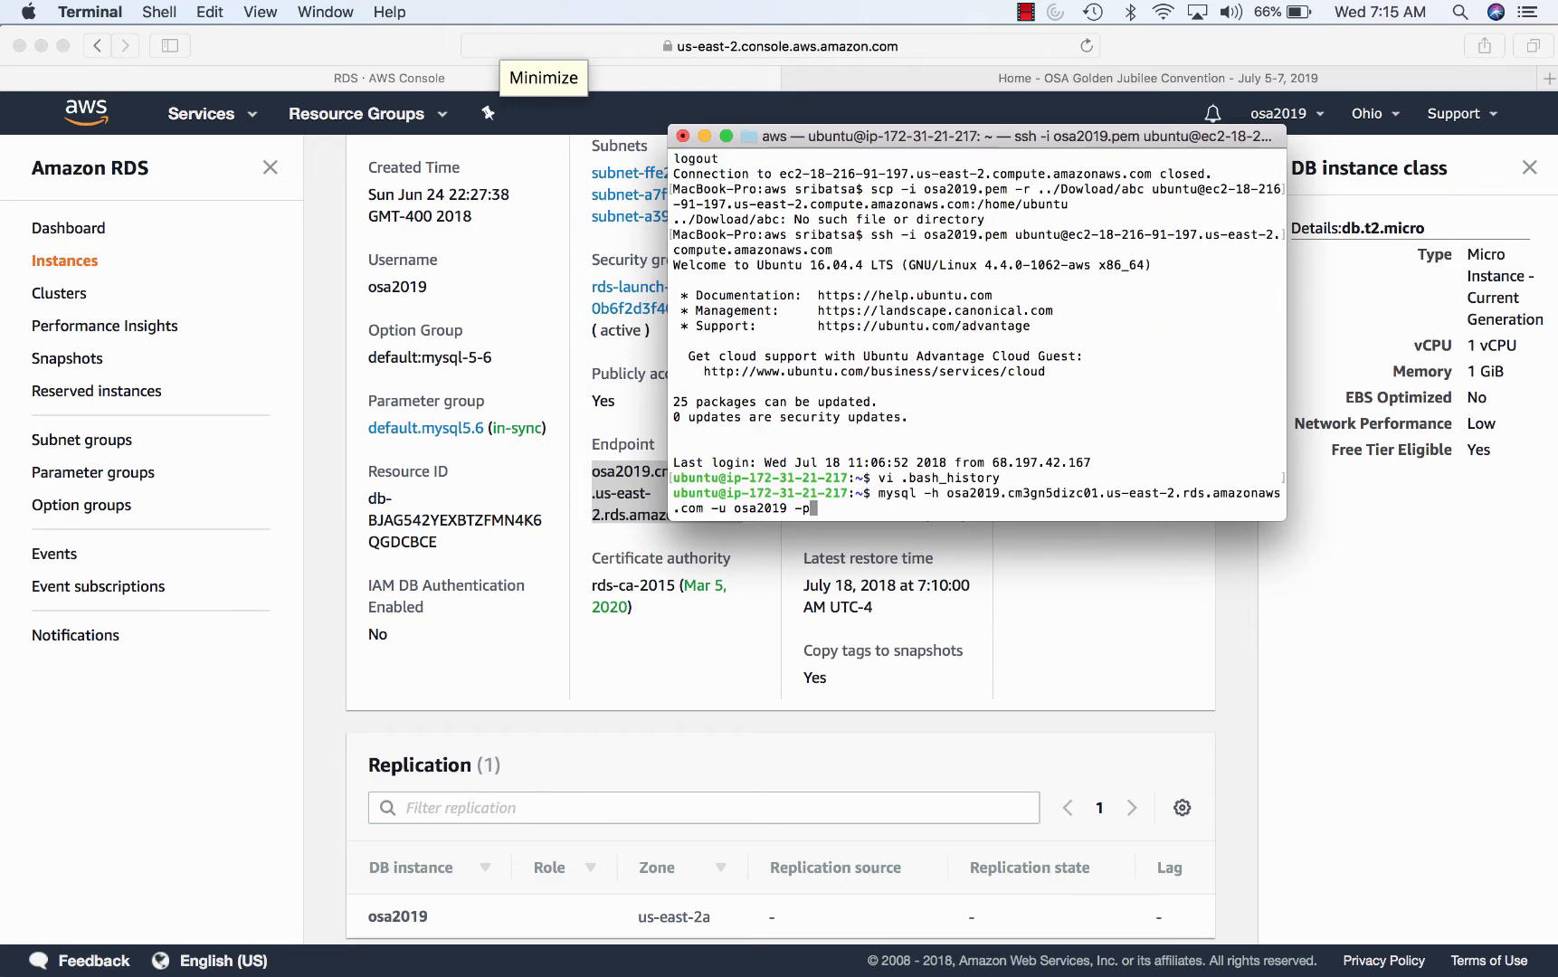
- Connect to the RDS MySQL database, switch to osa2019, and run show tables;
key("Return")
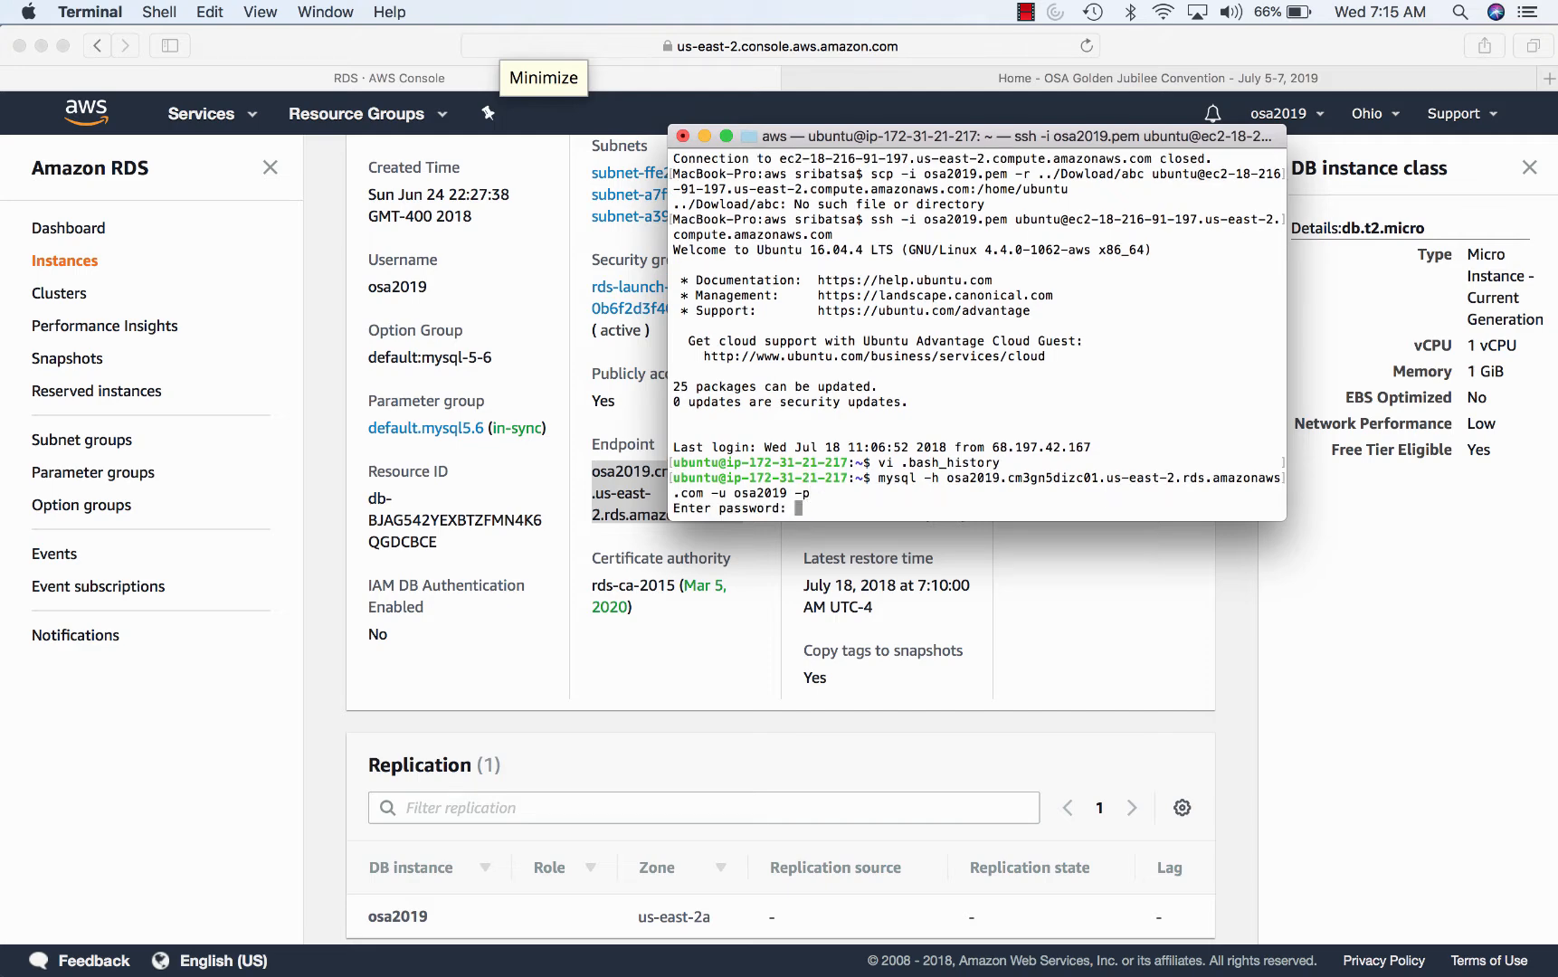
key("Return")
type("show")
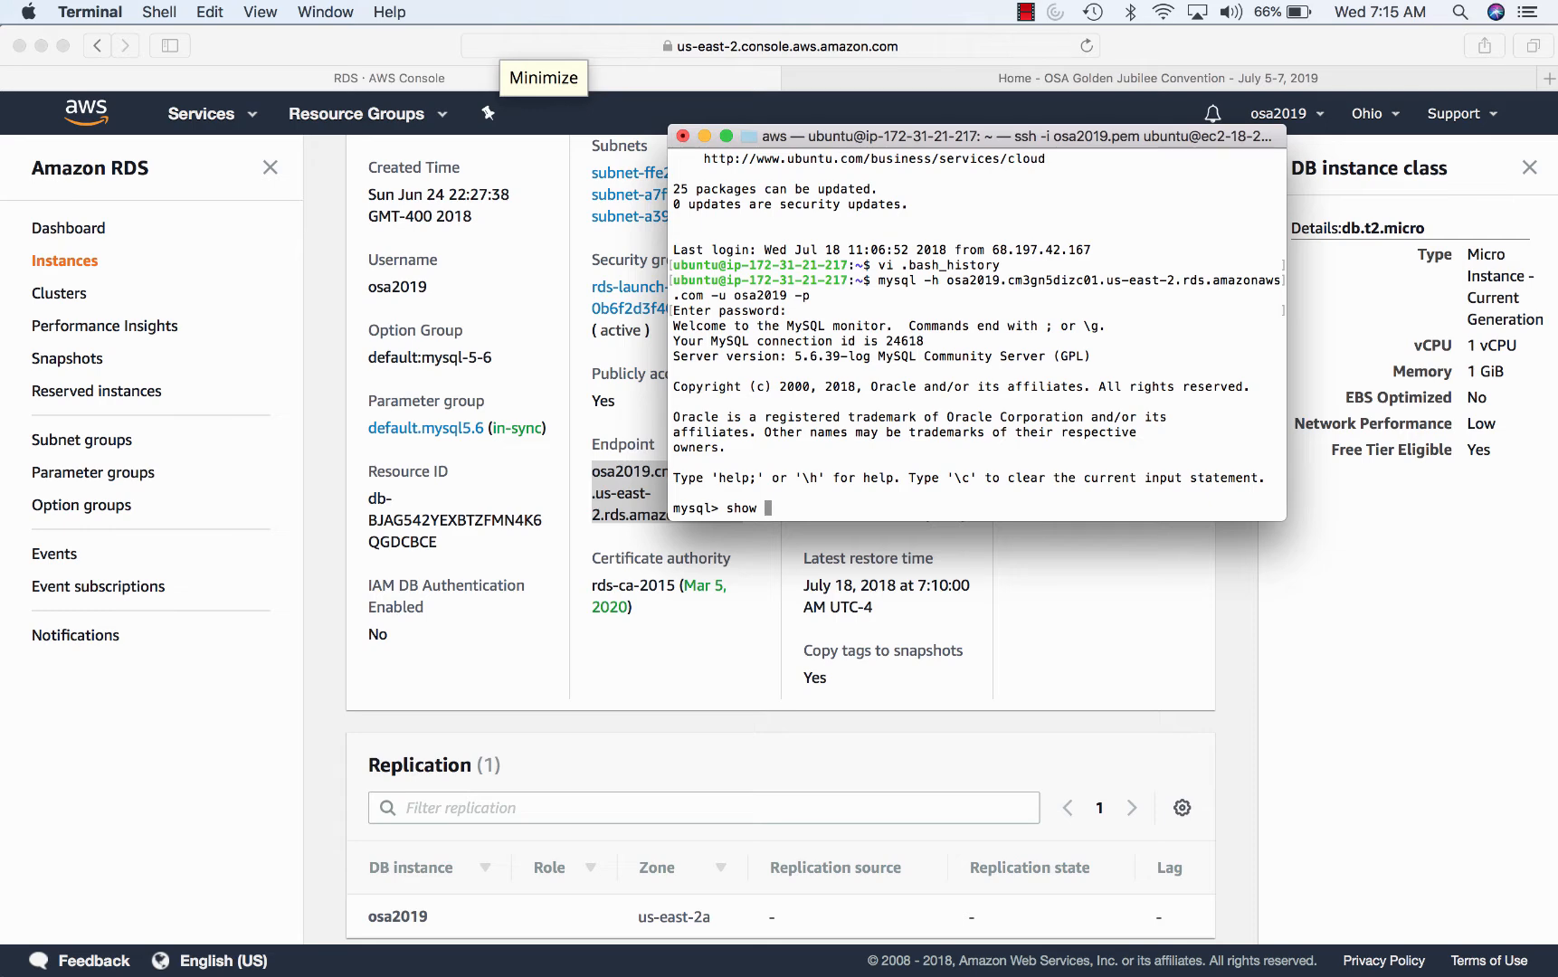
type(" tables;")
key("Return")
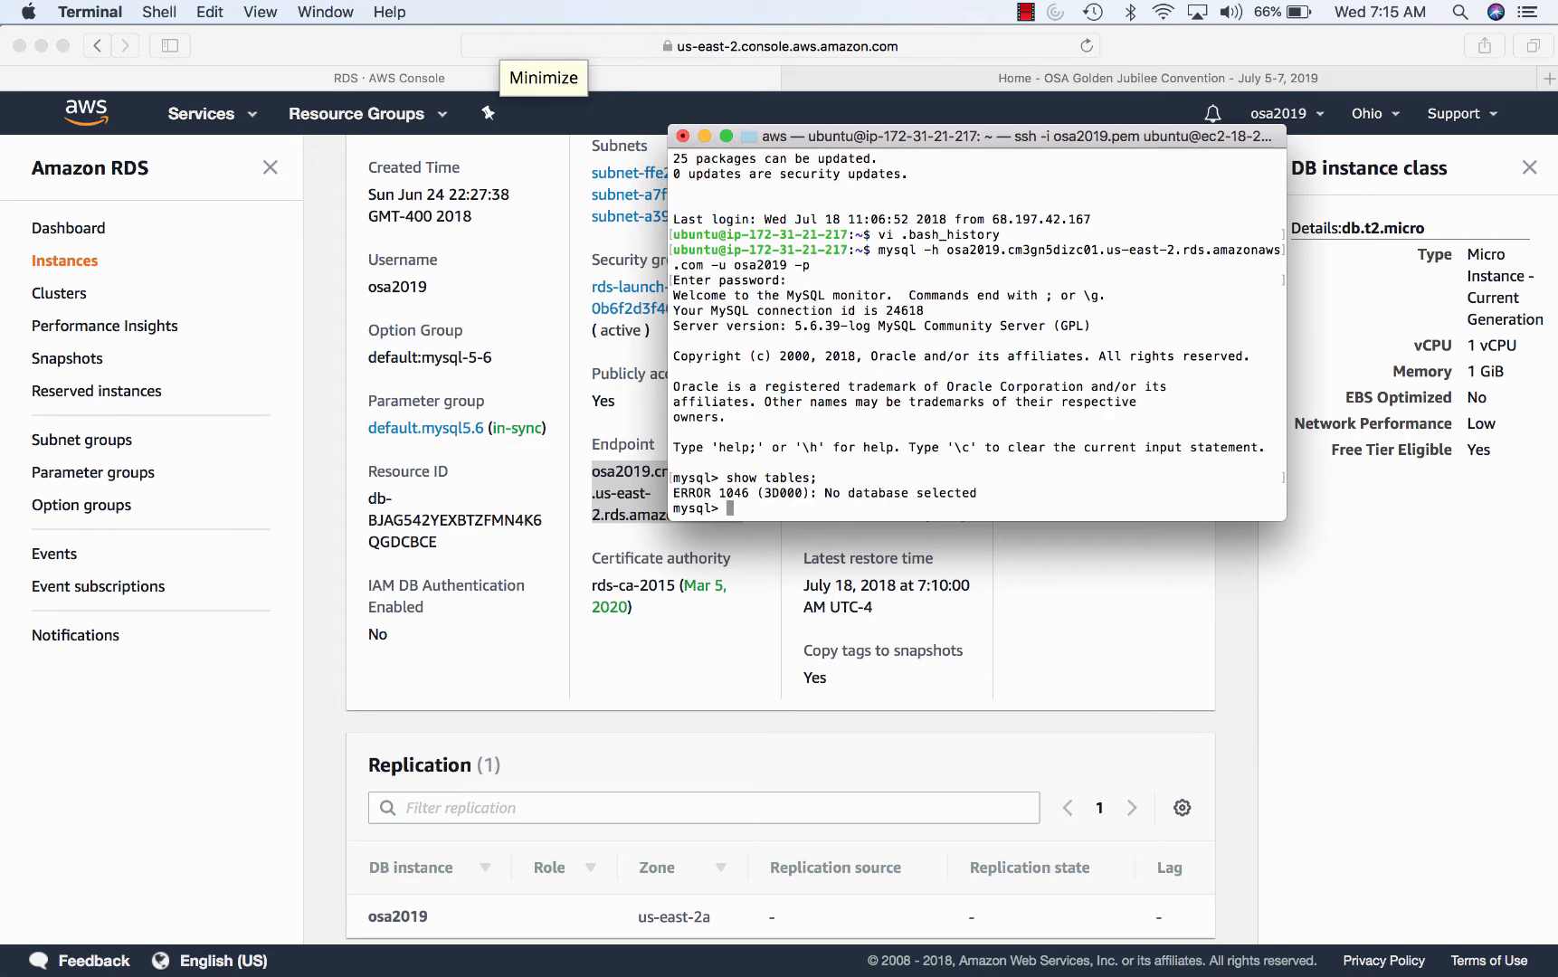
type("use osa2019")
key("Return")
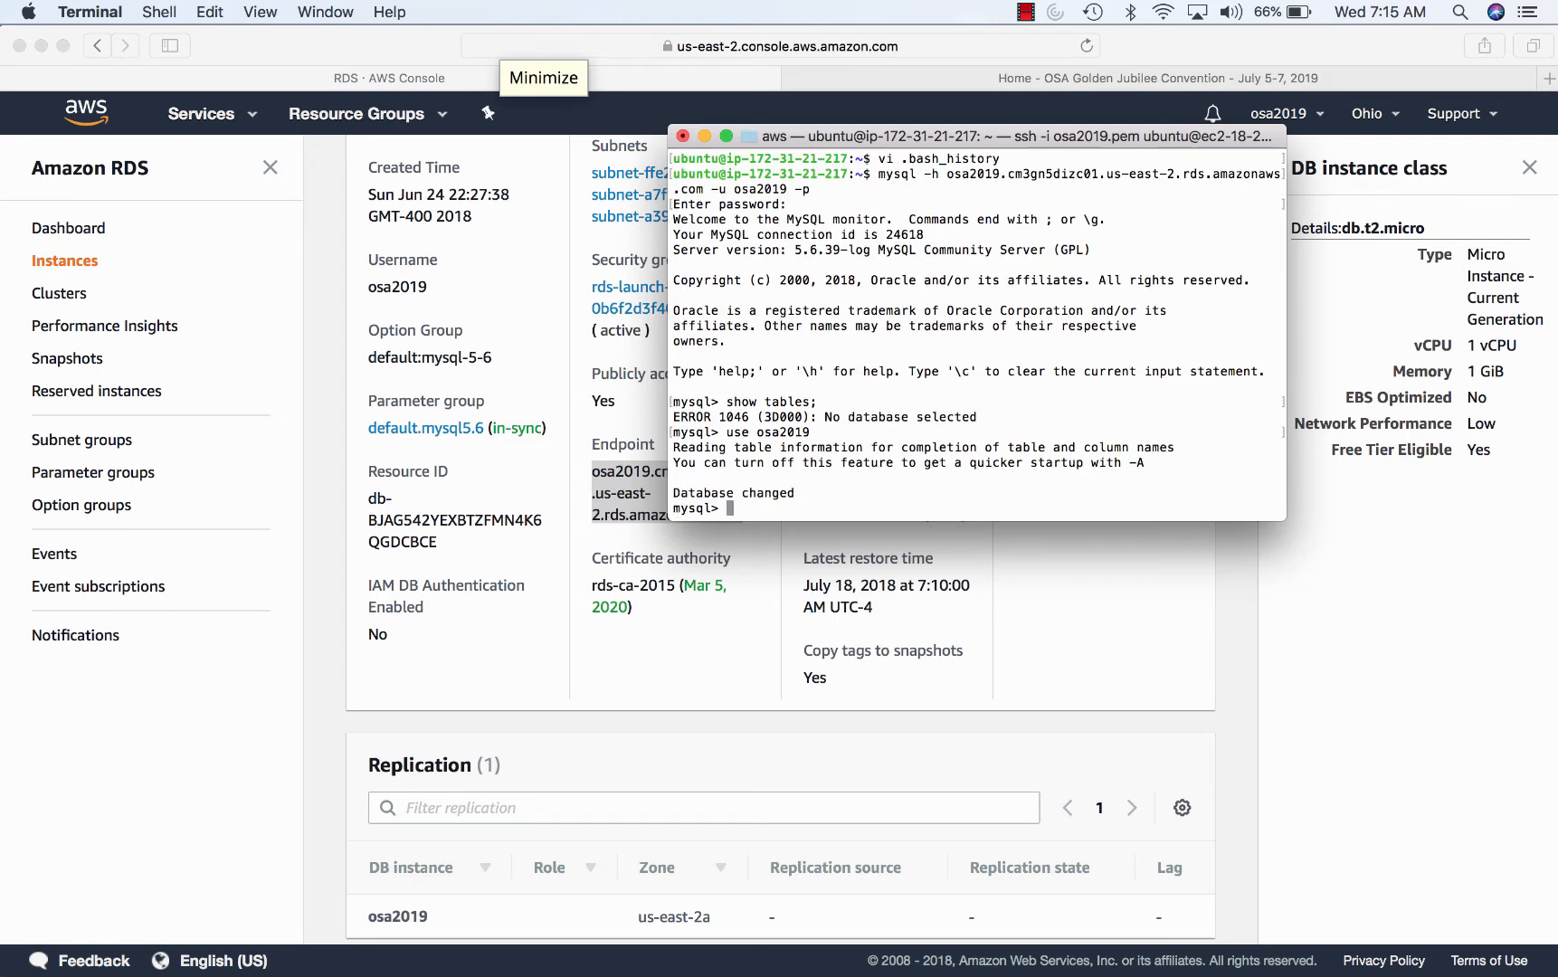
type("show tables;")
key("Return")
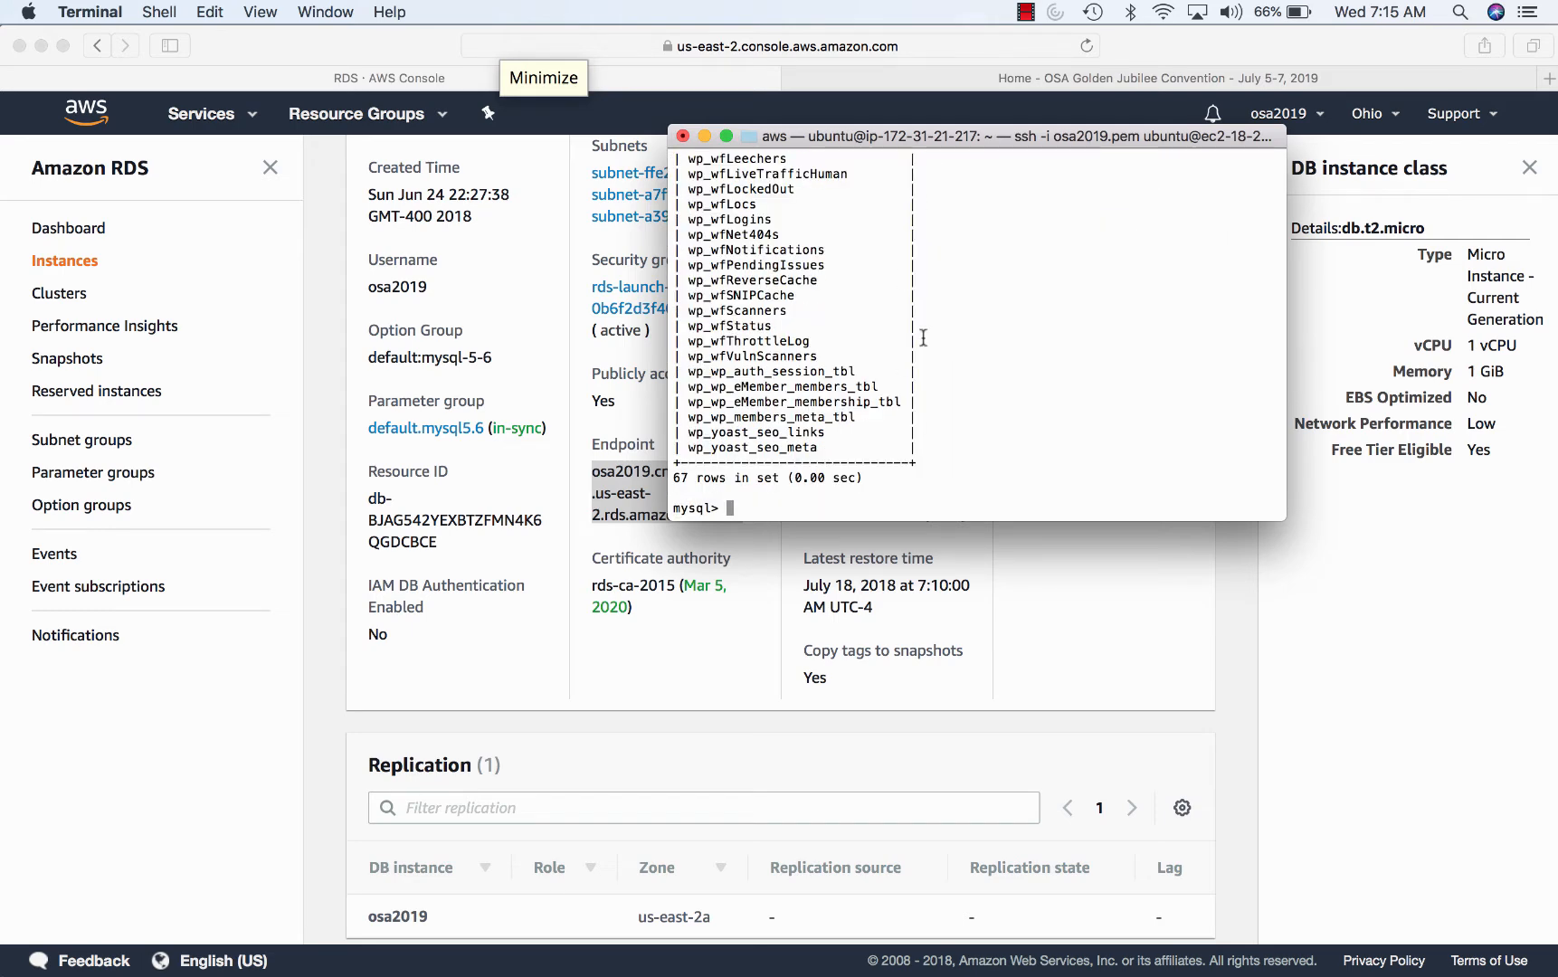
- Review the 67 listed tables, exit MySQL, and bring Chrome to the front
scroll(935, 508, "up", 15)
scroll(934, 509, "down", 15)
type("exit")
key("Return")
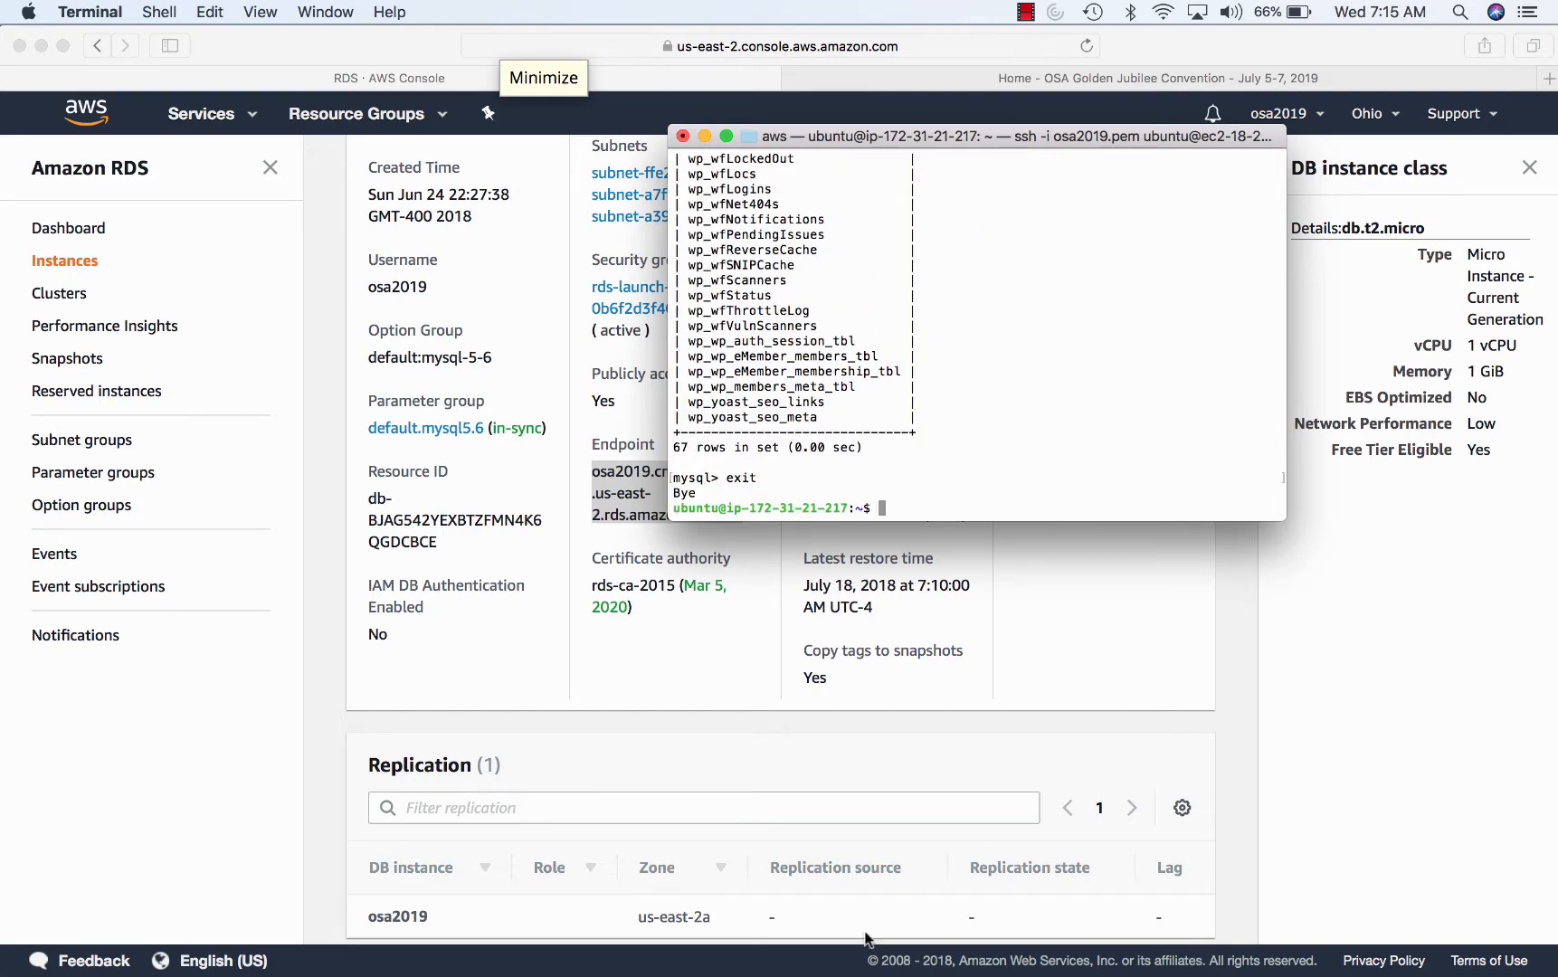
mouse_move(864, 949)
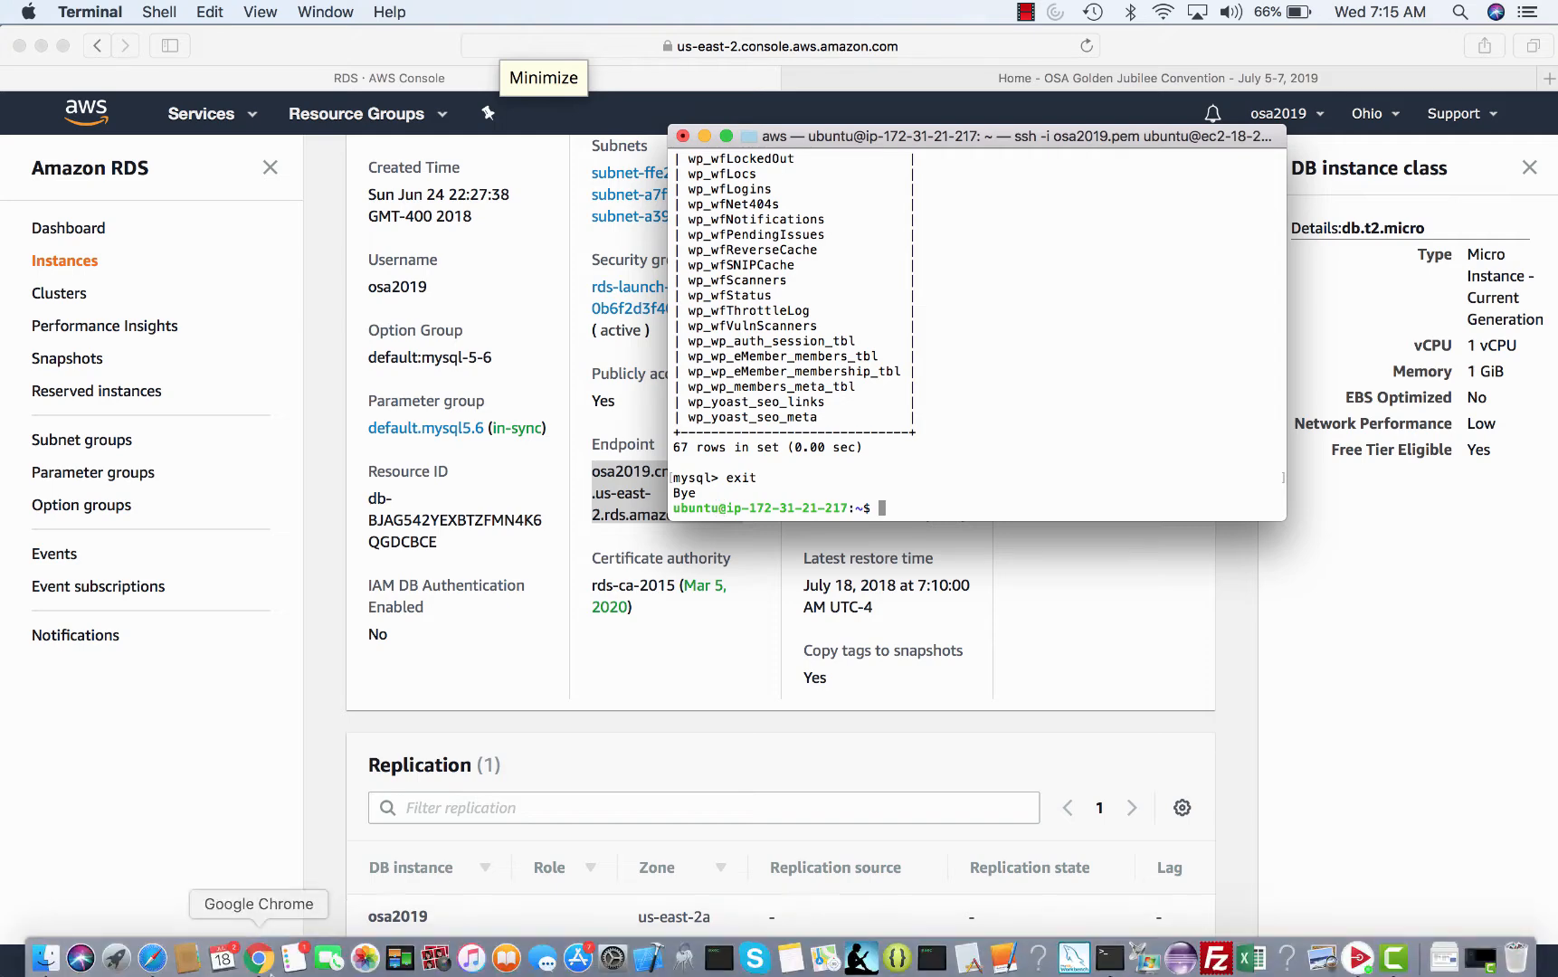
left_click(270, 956)
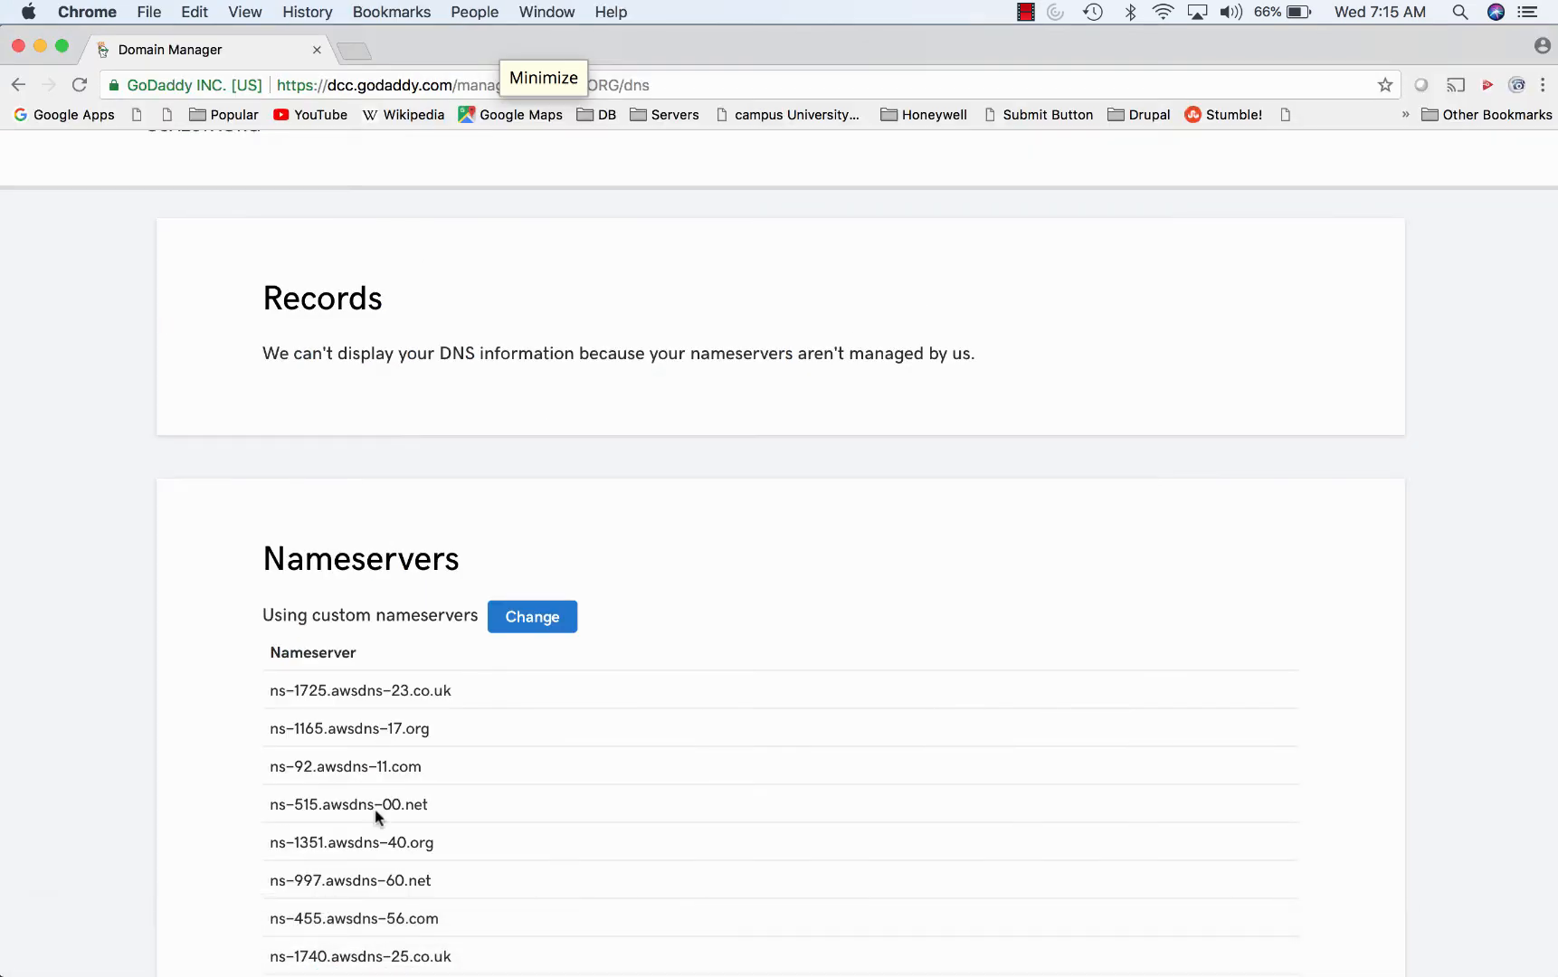
- Load Gmail in a new Chrome tab by entering gma in the address bar
left_click(355, 53)
type("gma")
key("Return")
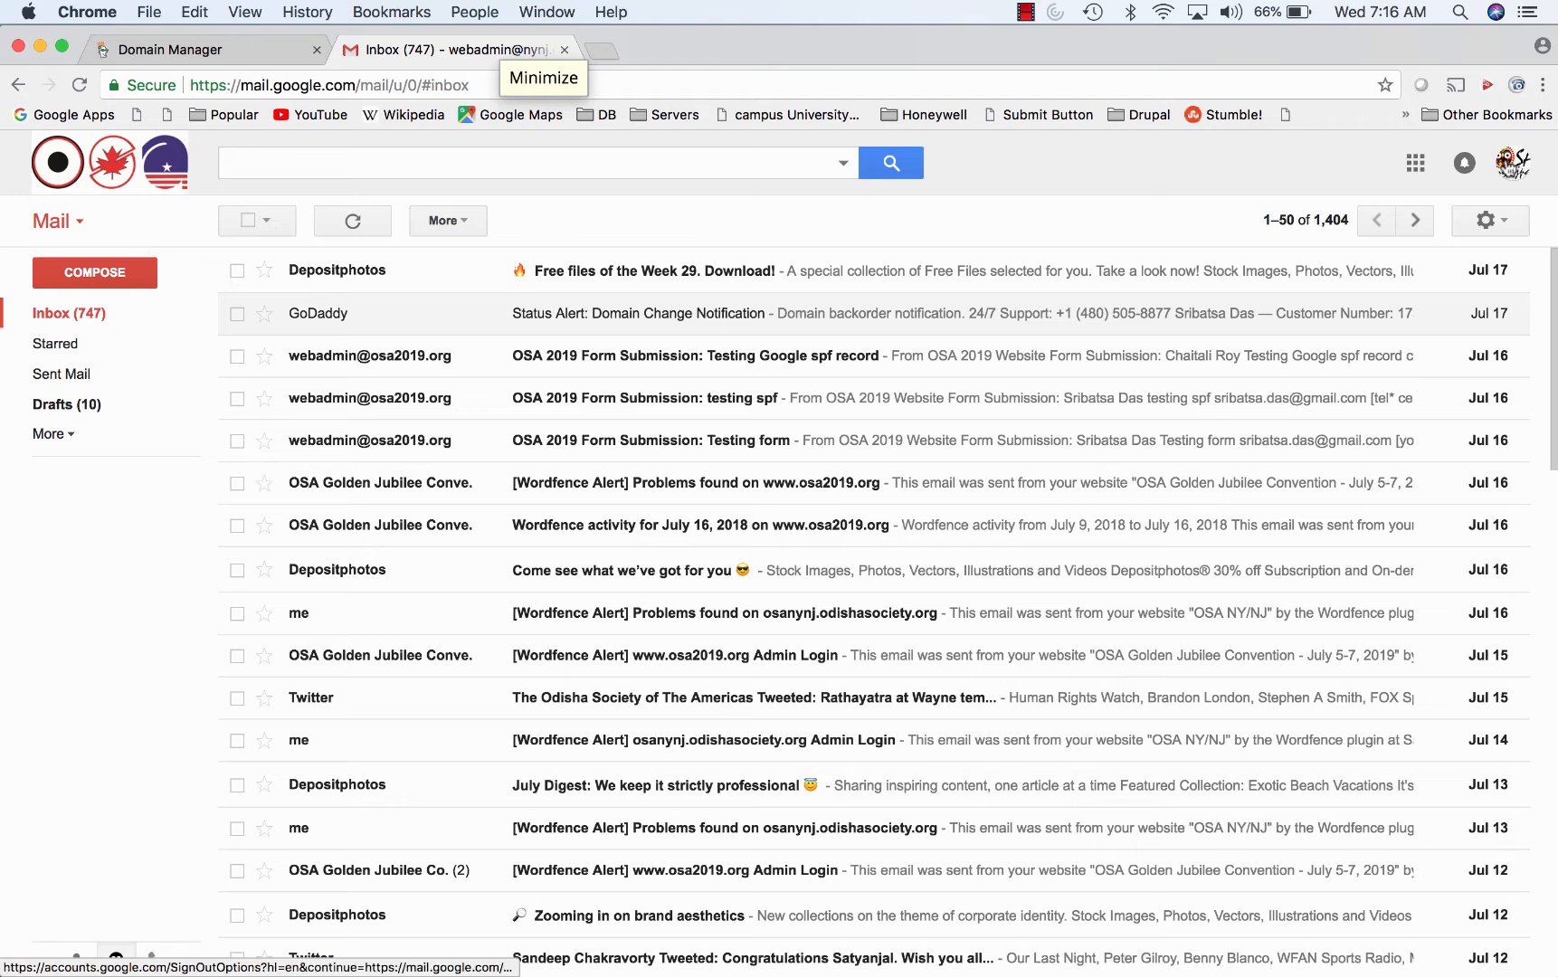
- Sign out of the current Gmail account and choose to use another account
left_click(1515, 166)
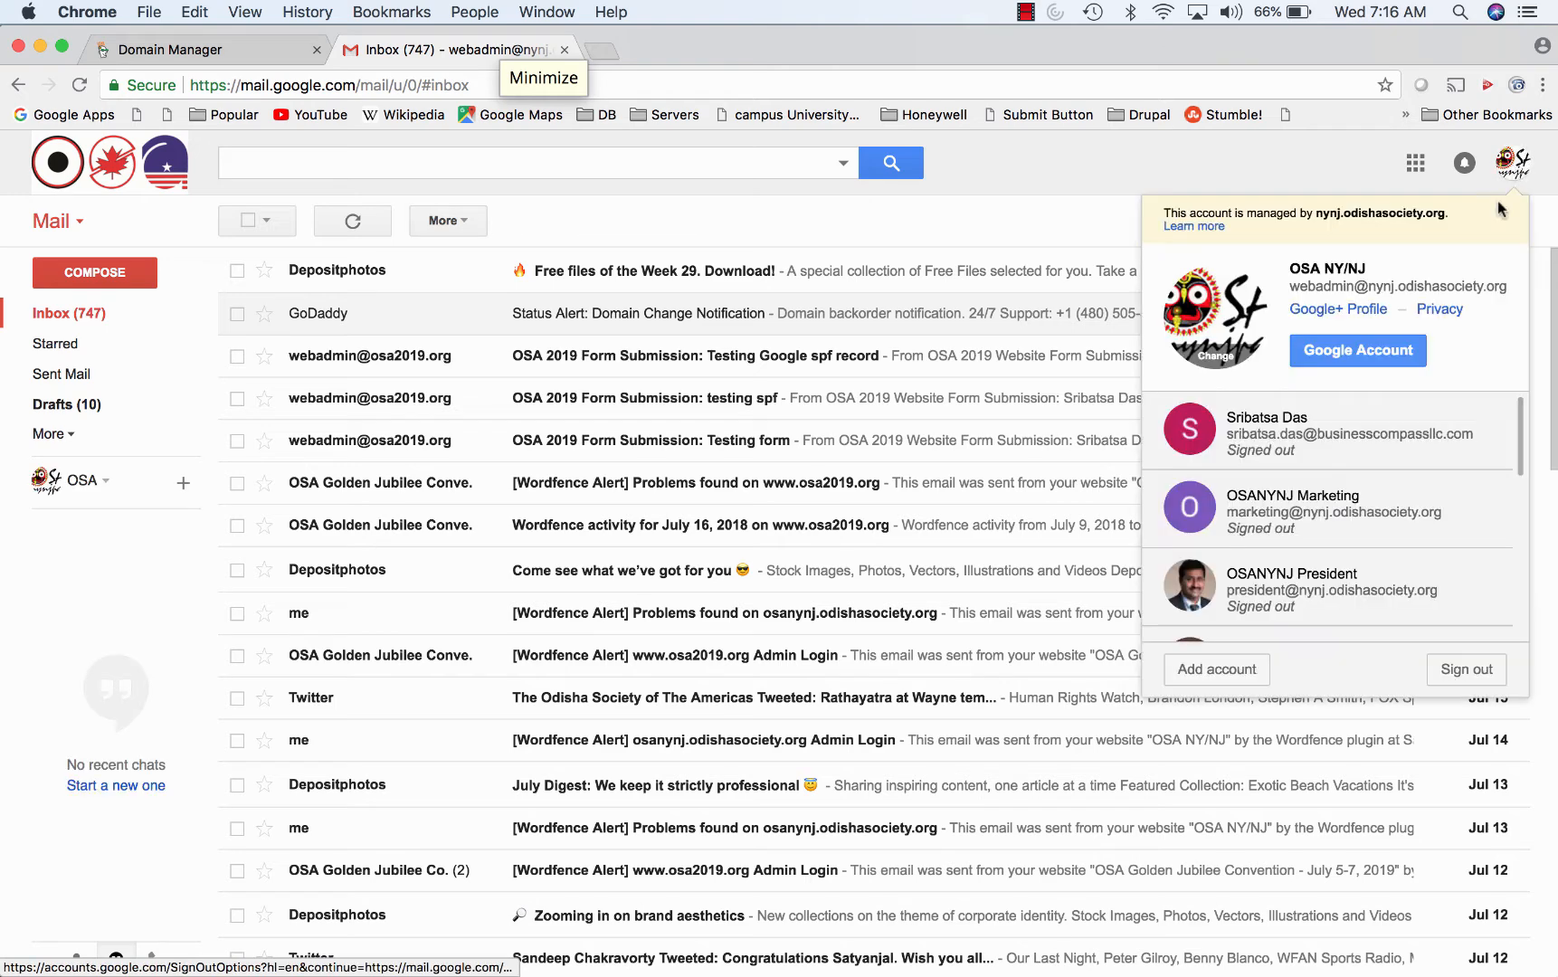
left_click(1463, 672)
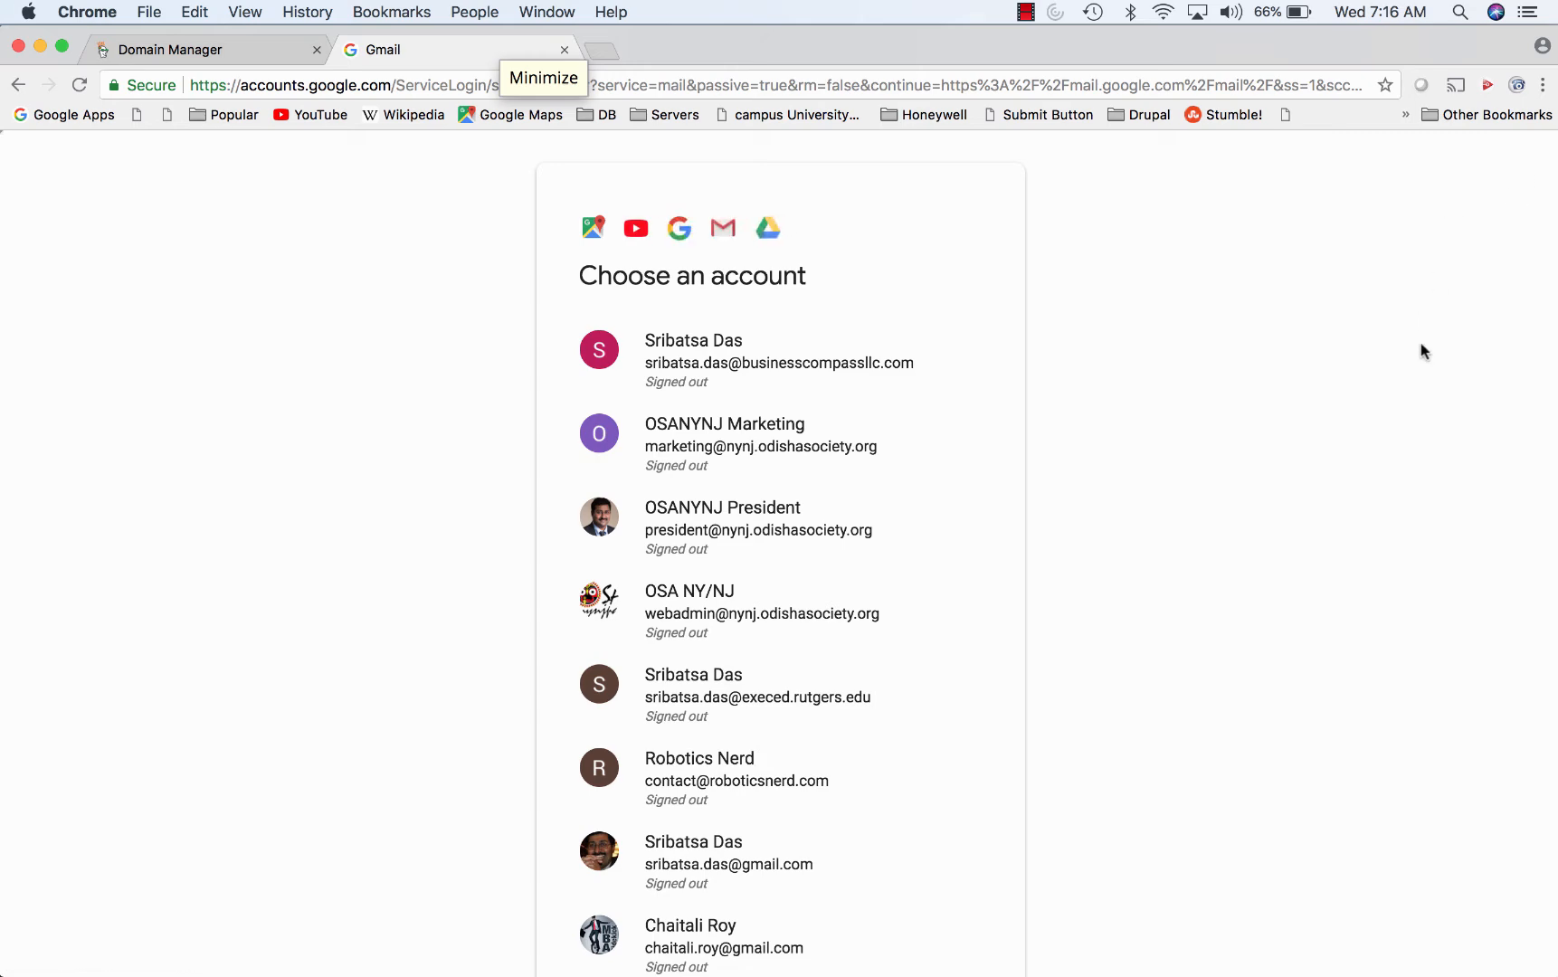
scroll(764, 839, "down", 6)
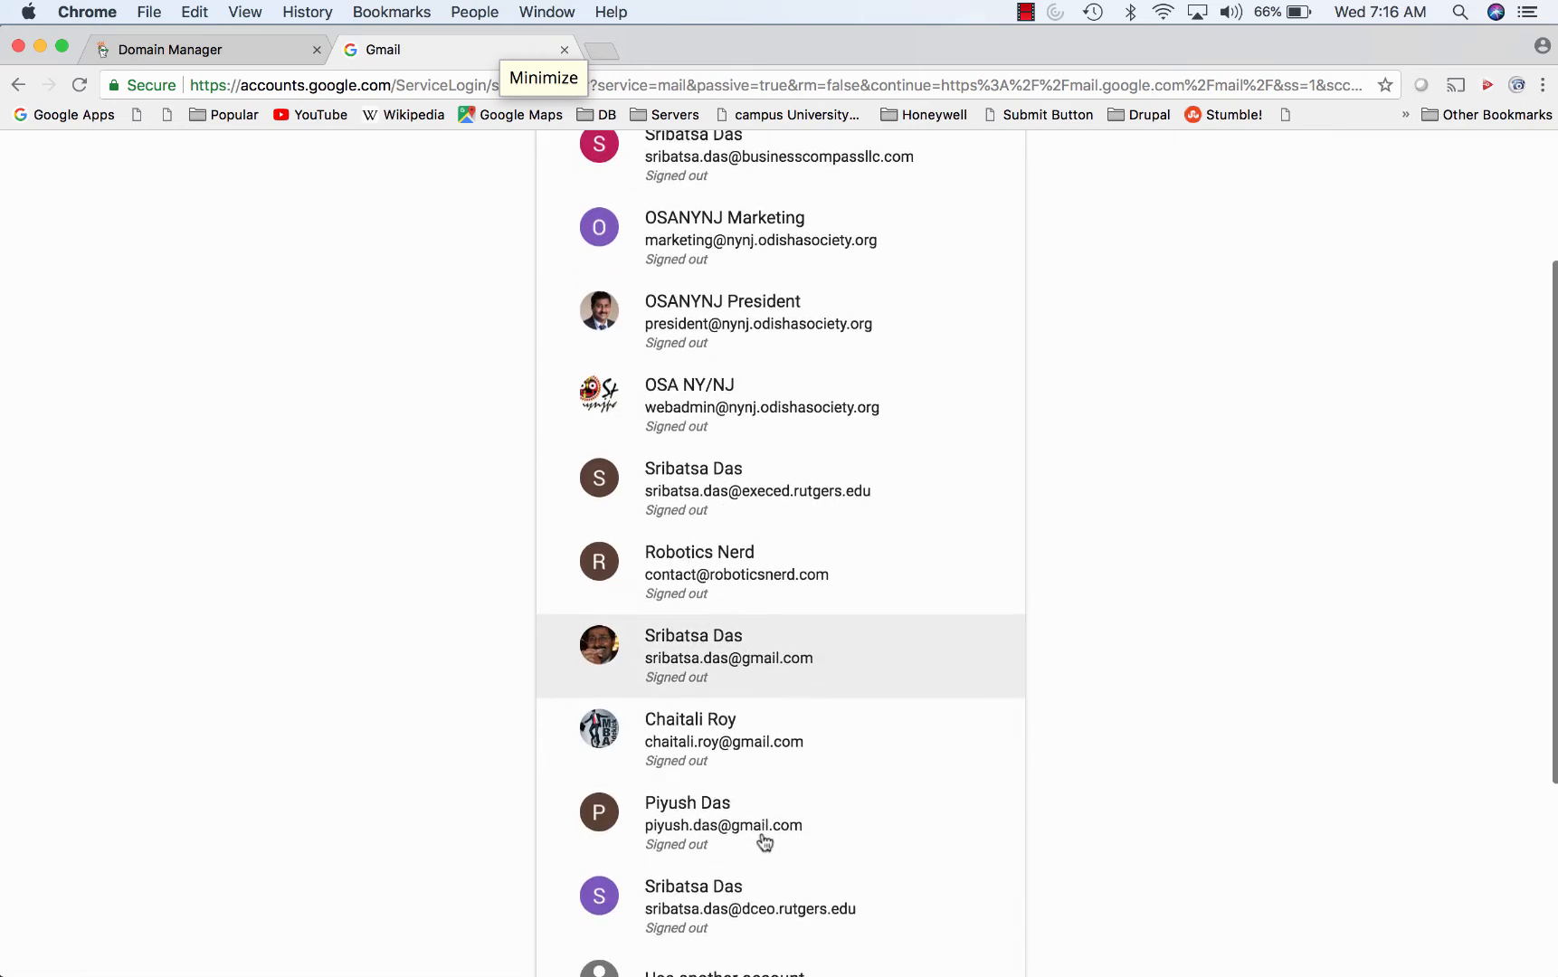
left_click(739, 689)
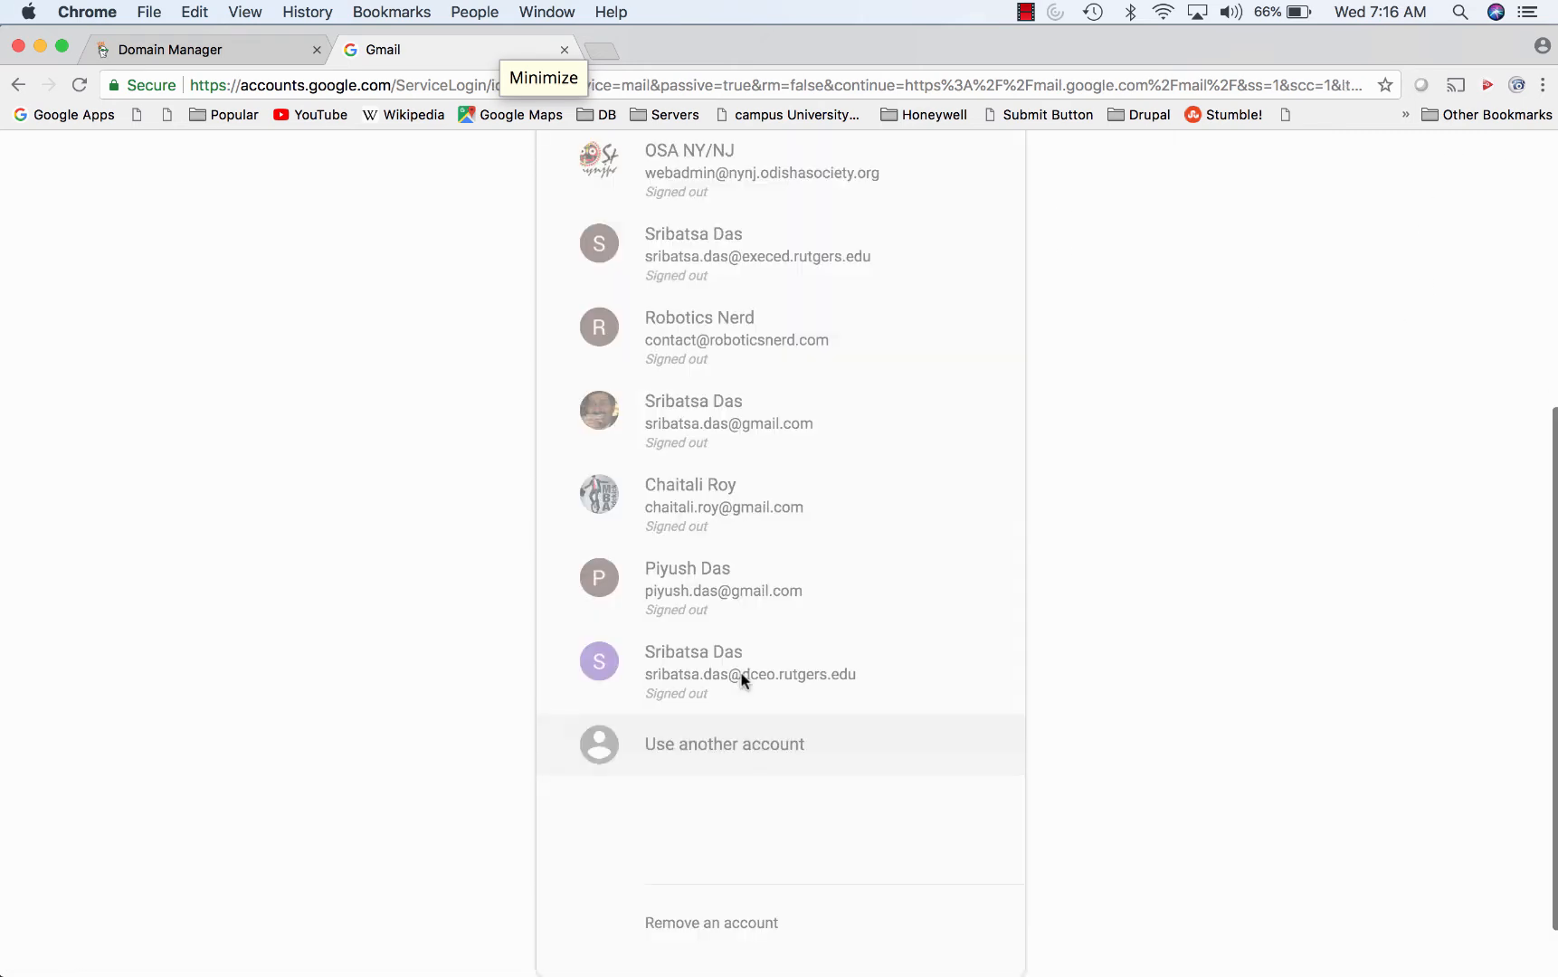
- Sign in with the convention account's email address and password
left_click(826, 531)
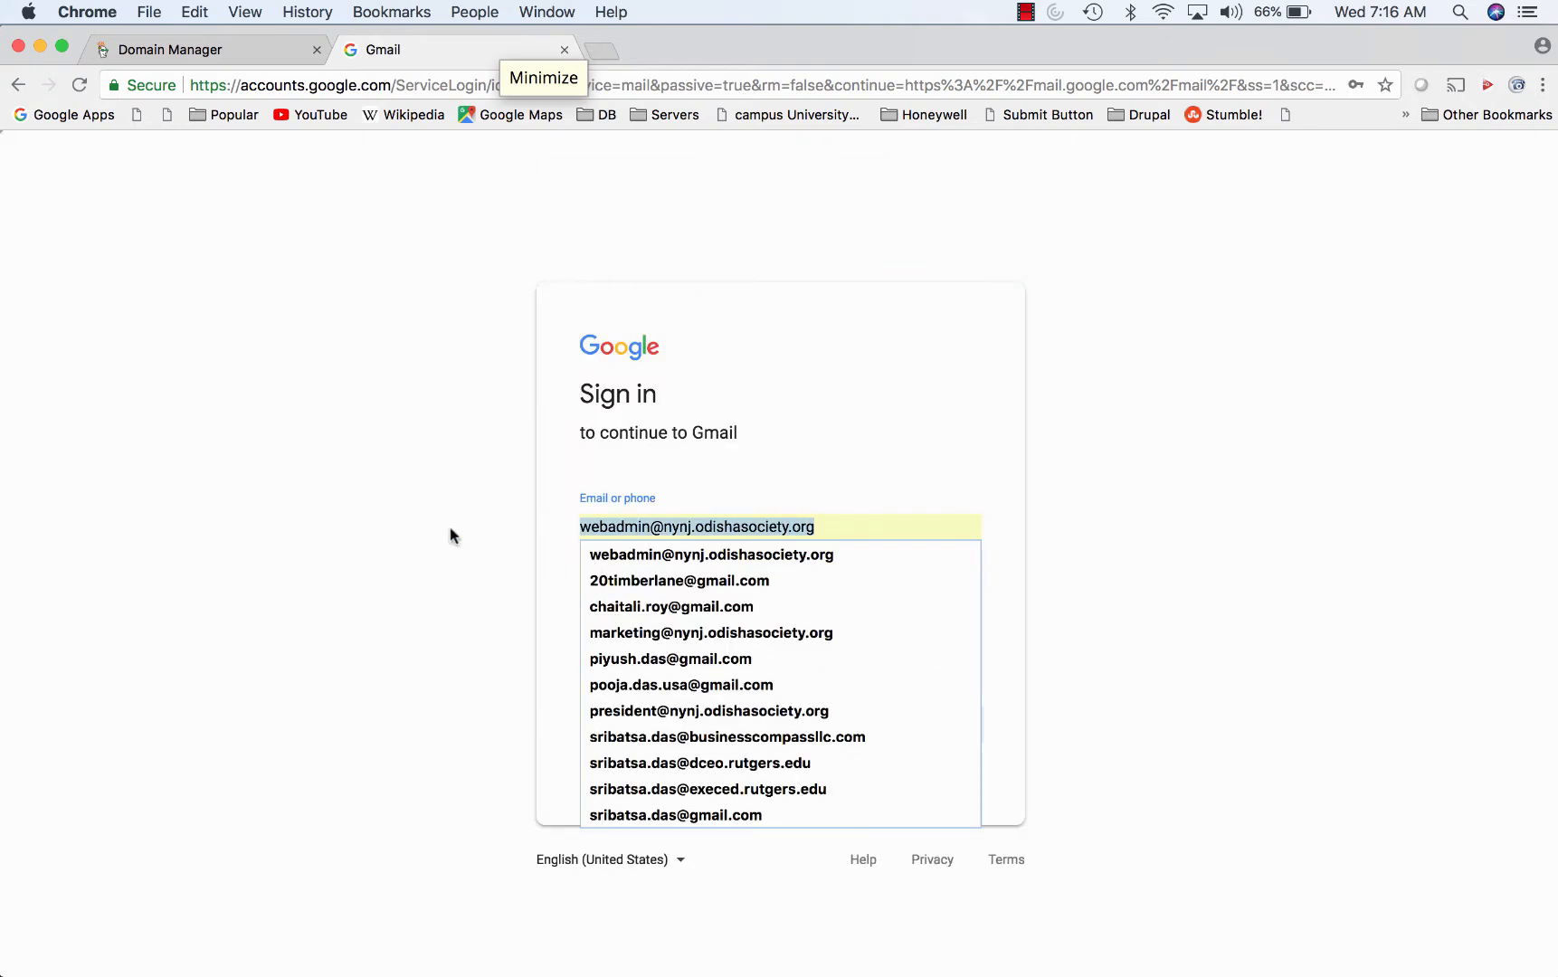
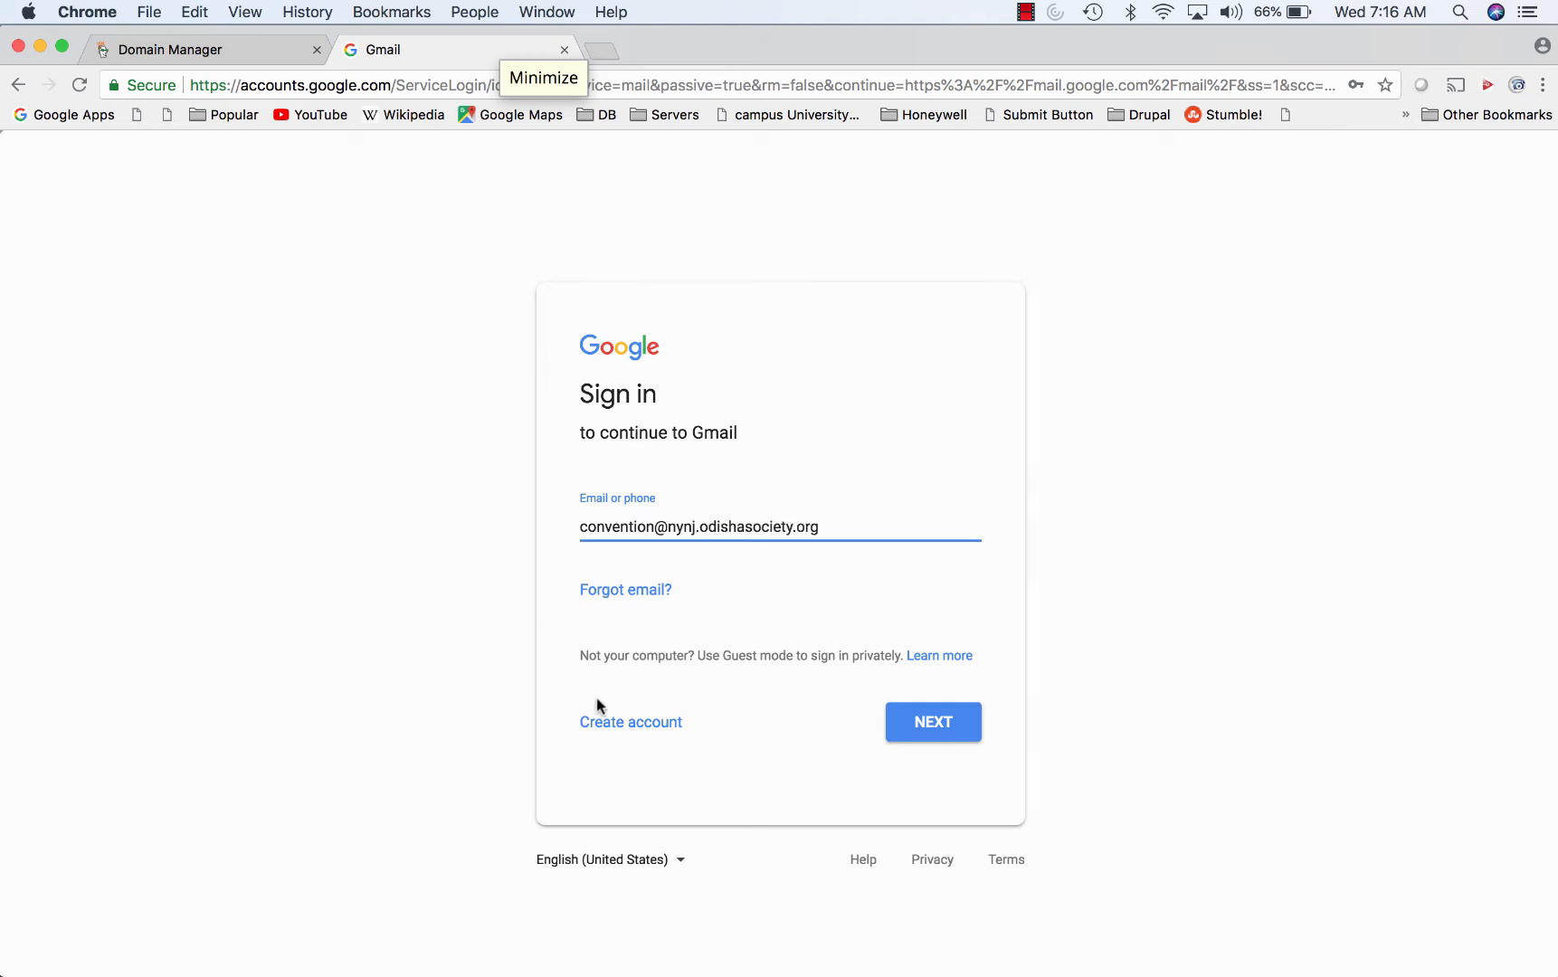
left_click(936, 721)
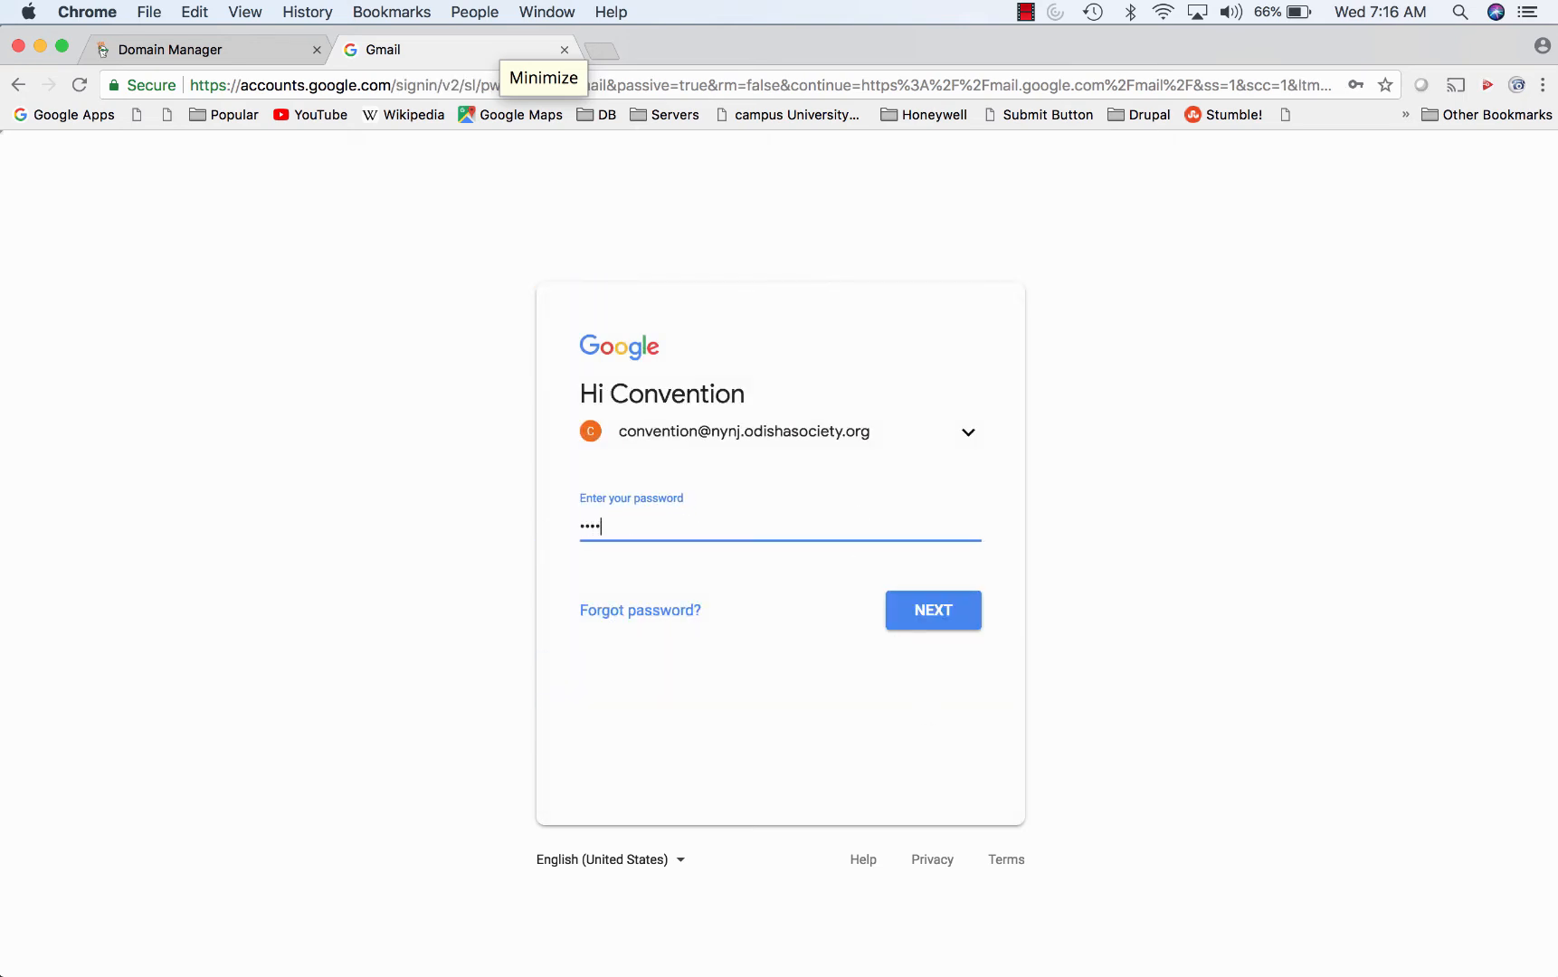
type("•")
key("Return")
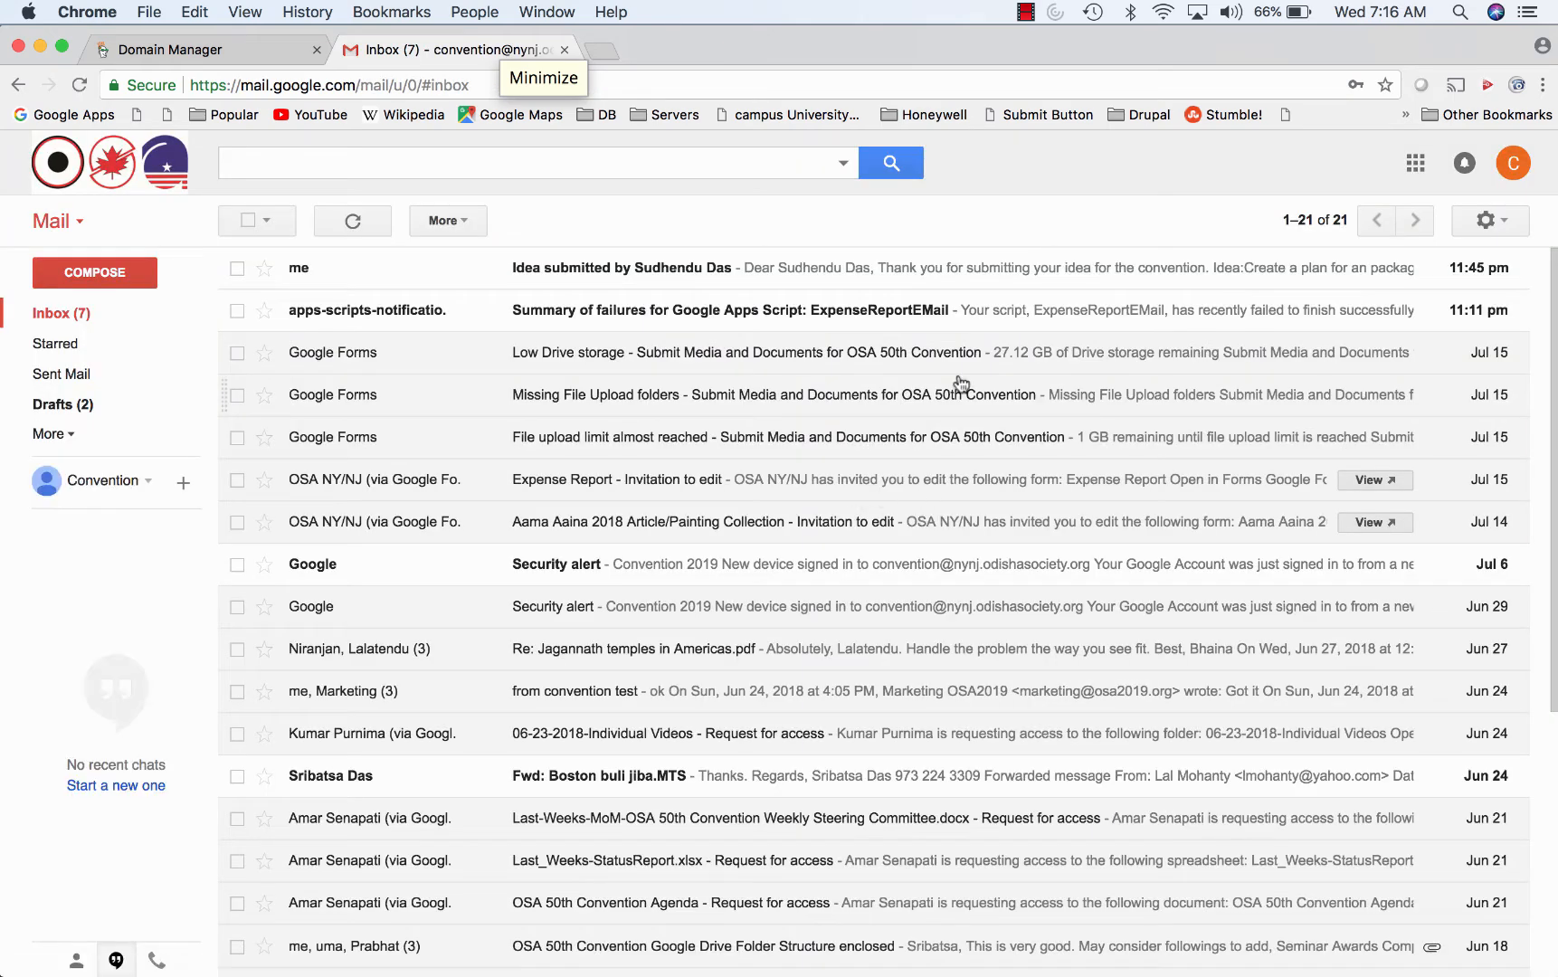
- Read the top 'Idea submitted by…' email, return to the inbox, and open Google Drive
left_click(754, 283)
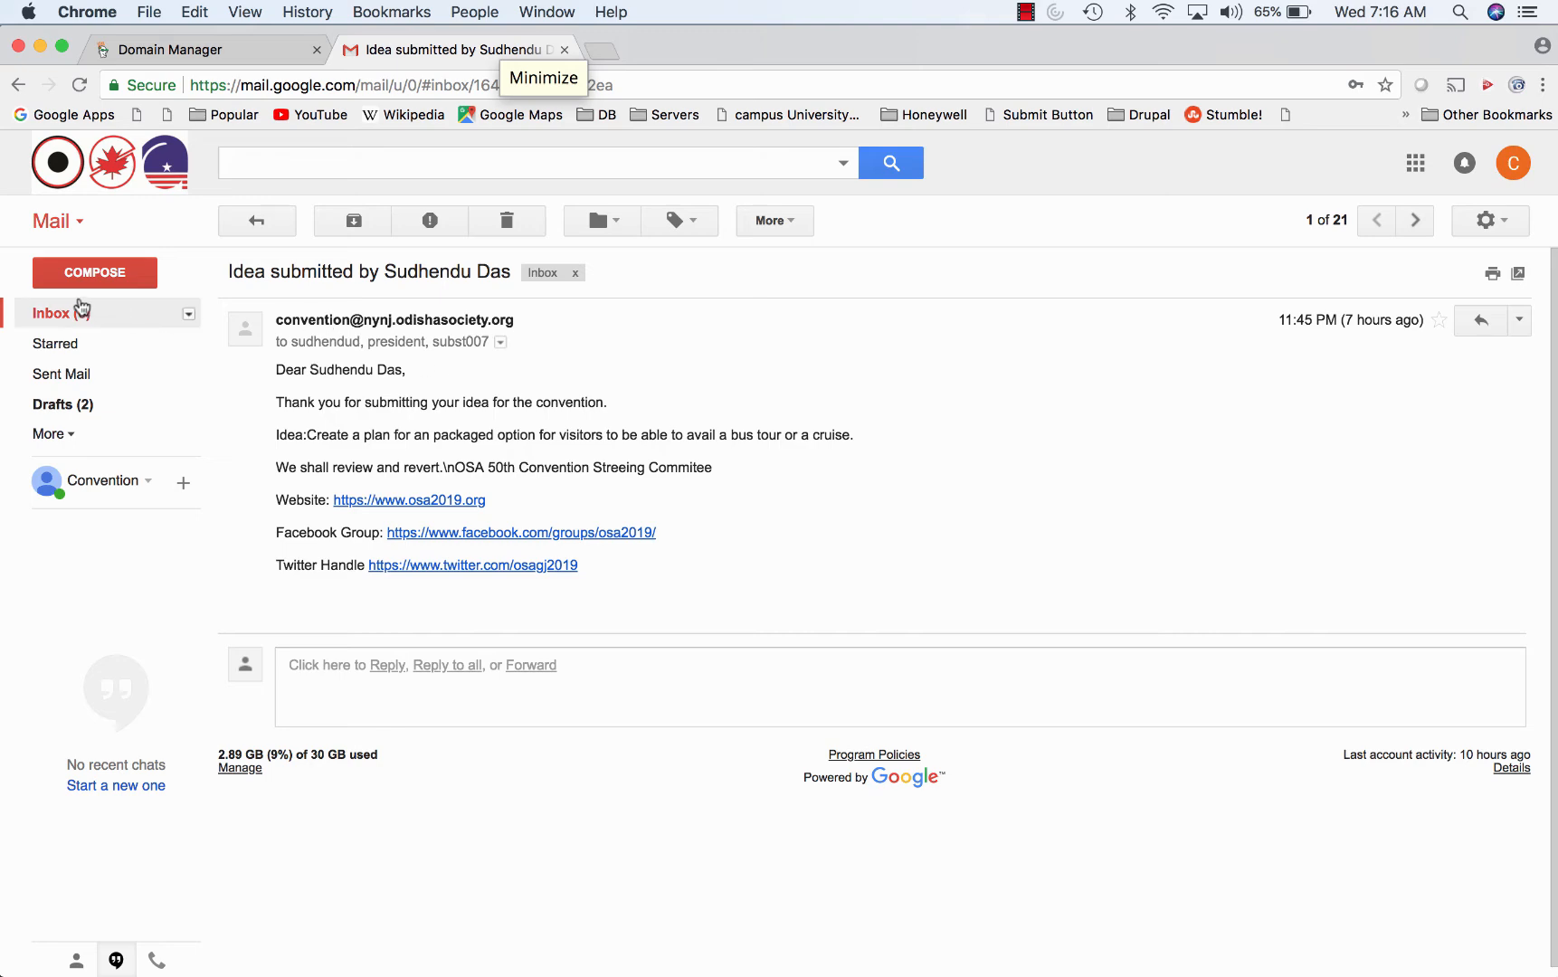
left_click(70, 312)
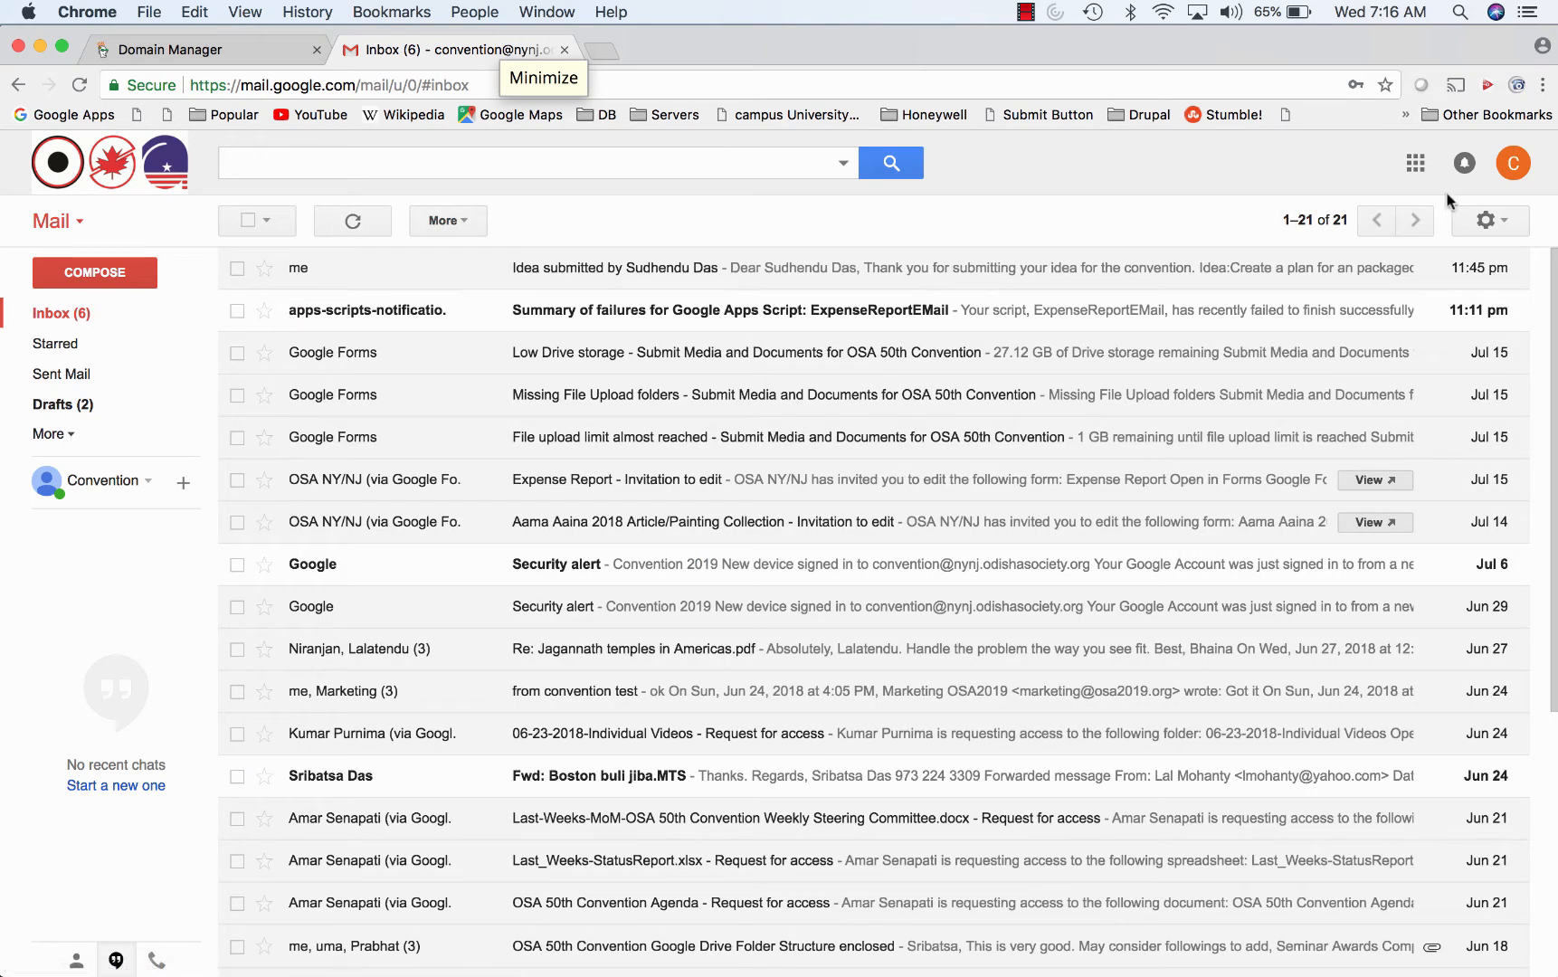
left_click(1406, 167)
left_click(1445, 271)
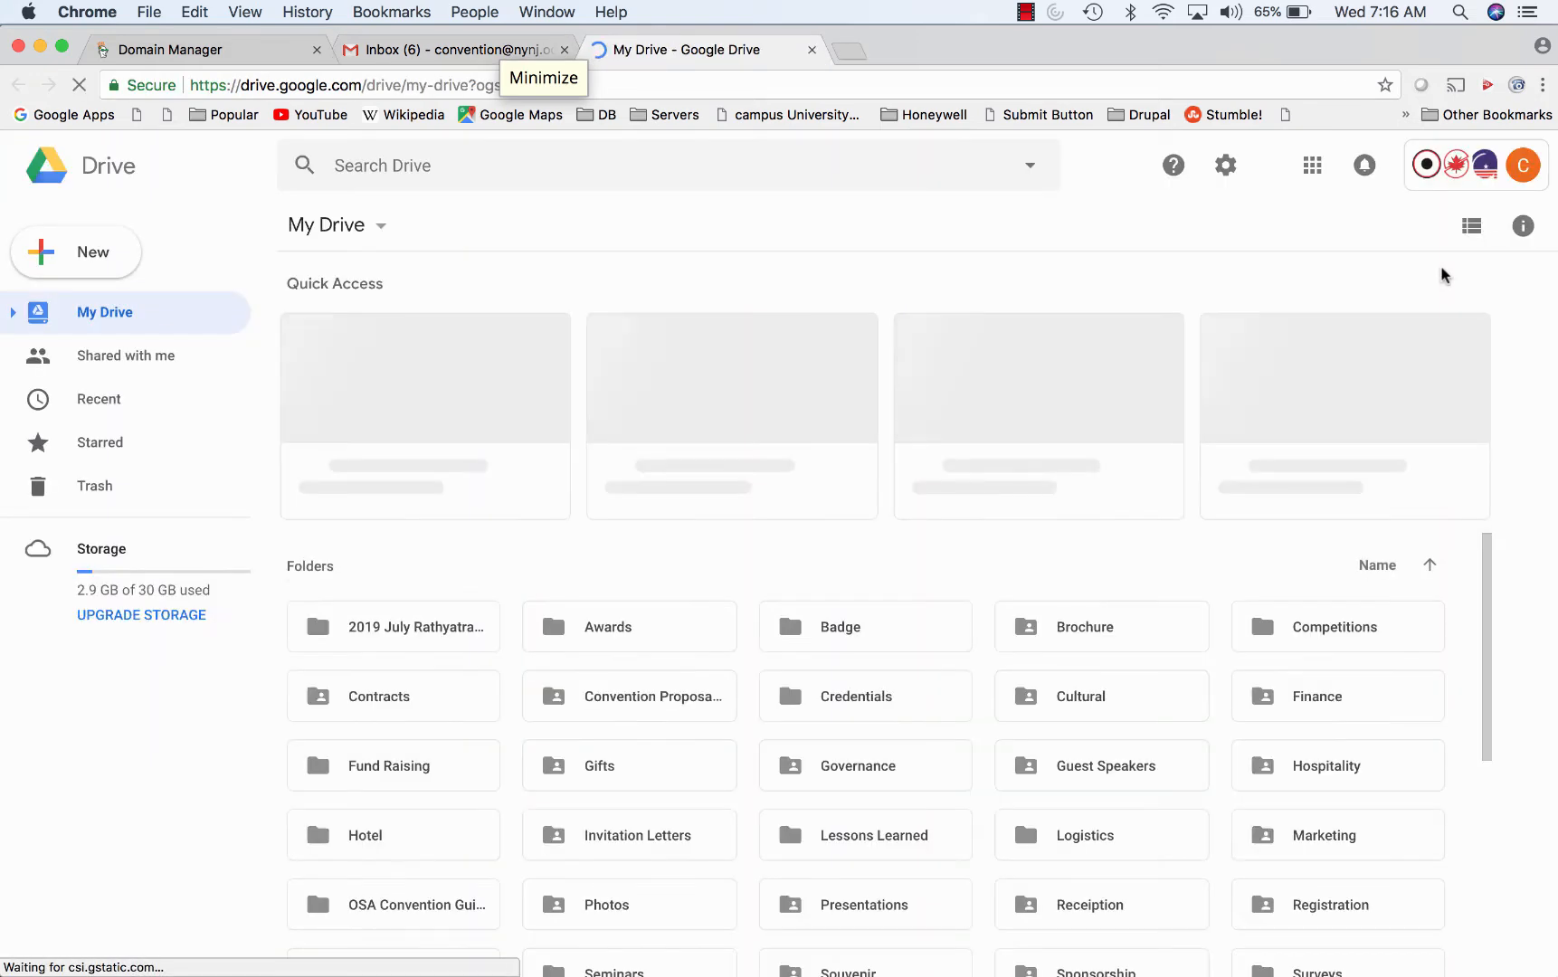
- Open the Registration folder and the OSA_50th_Convention_Registration spreadsheet in Sheets
scroll(1074, 546, "down", 3)
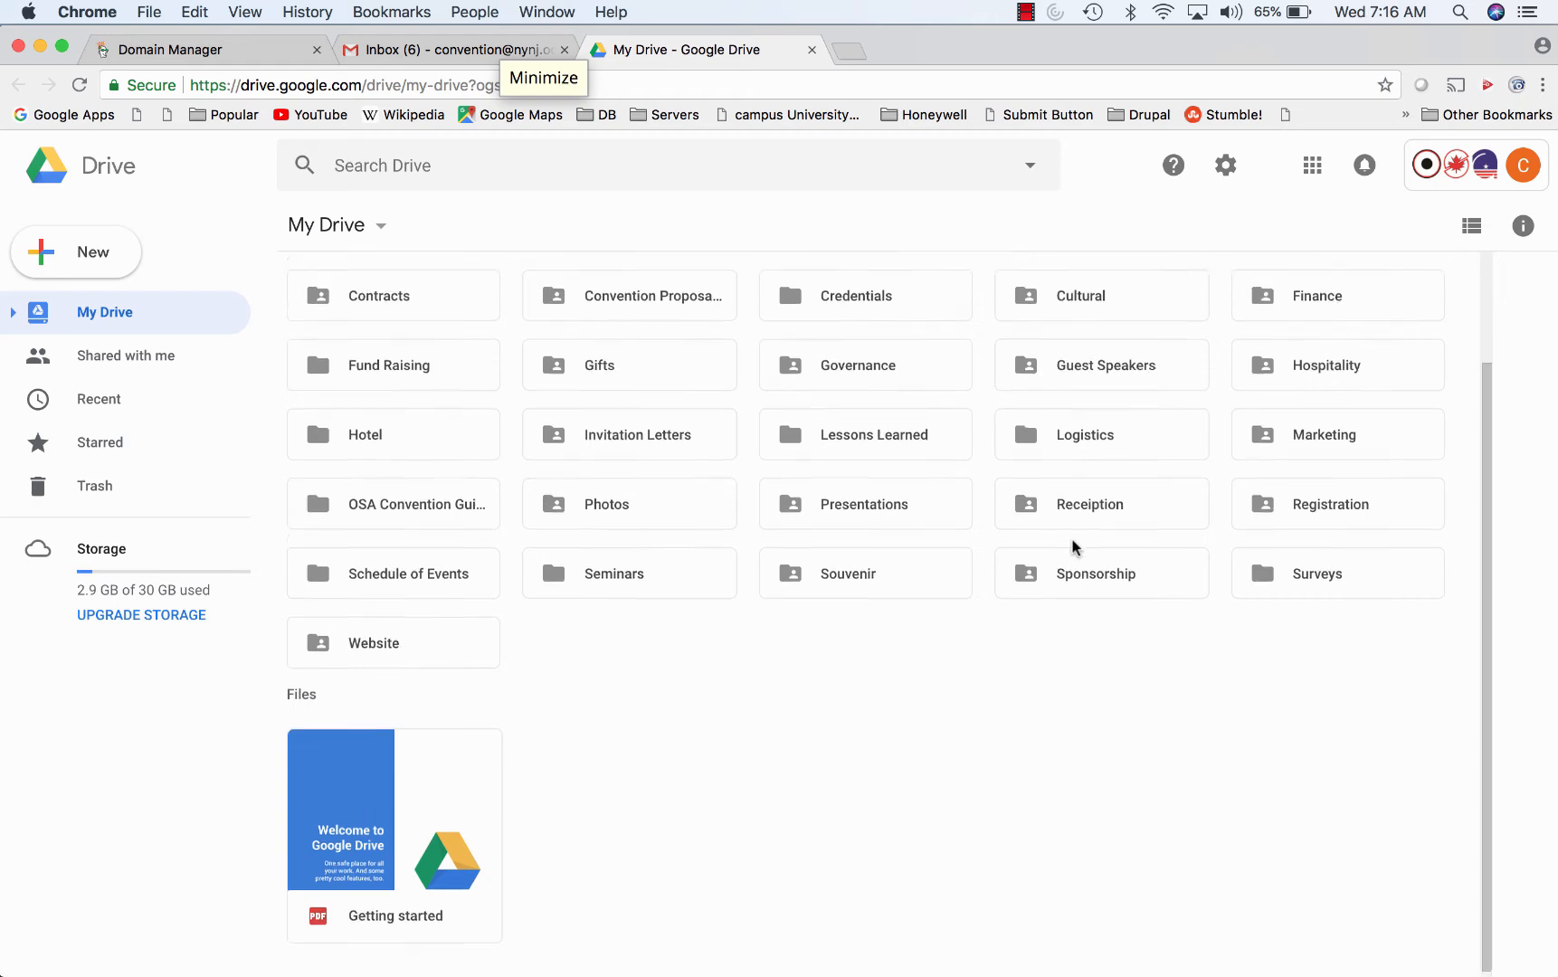
scroll(1074, 547, "down", 5)
scroll(1074, 546, "up", 3)
scroll(1074, 547, "down", 3)
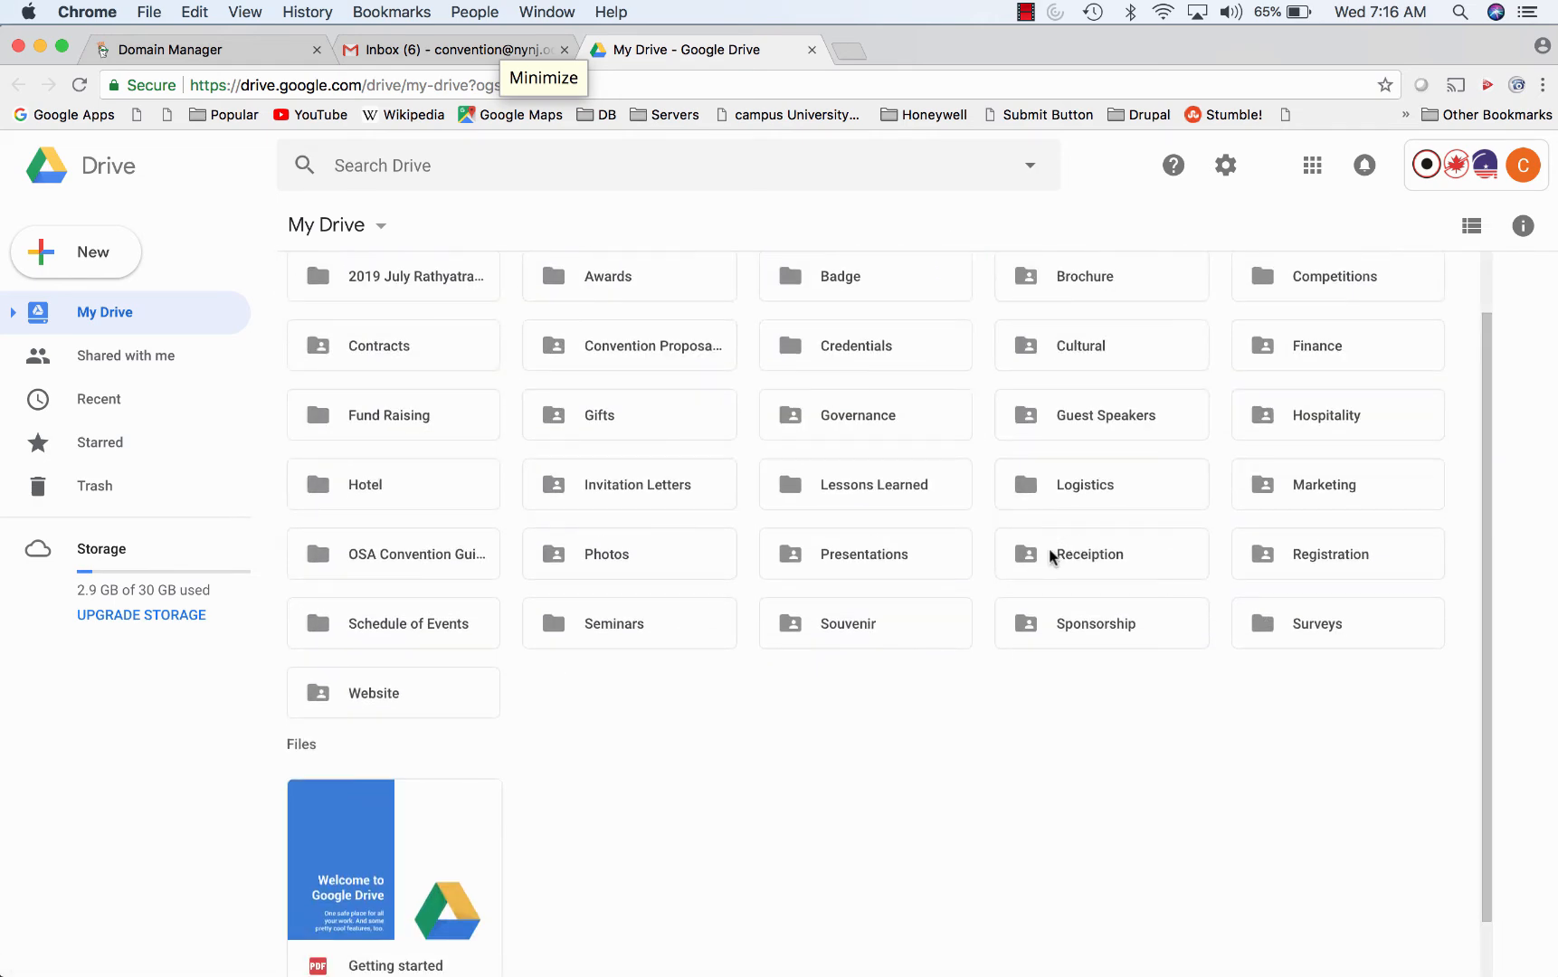
double_click(1292, 558)
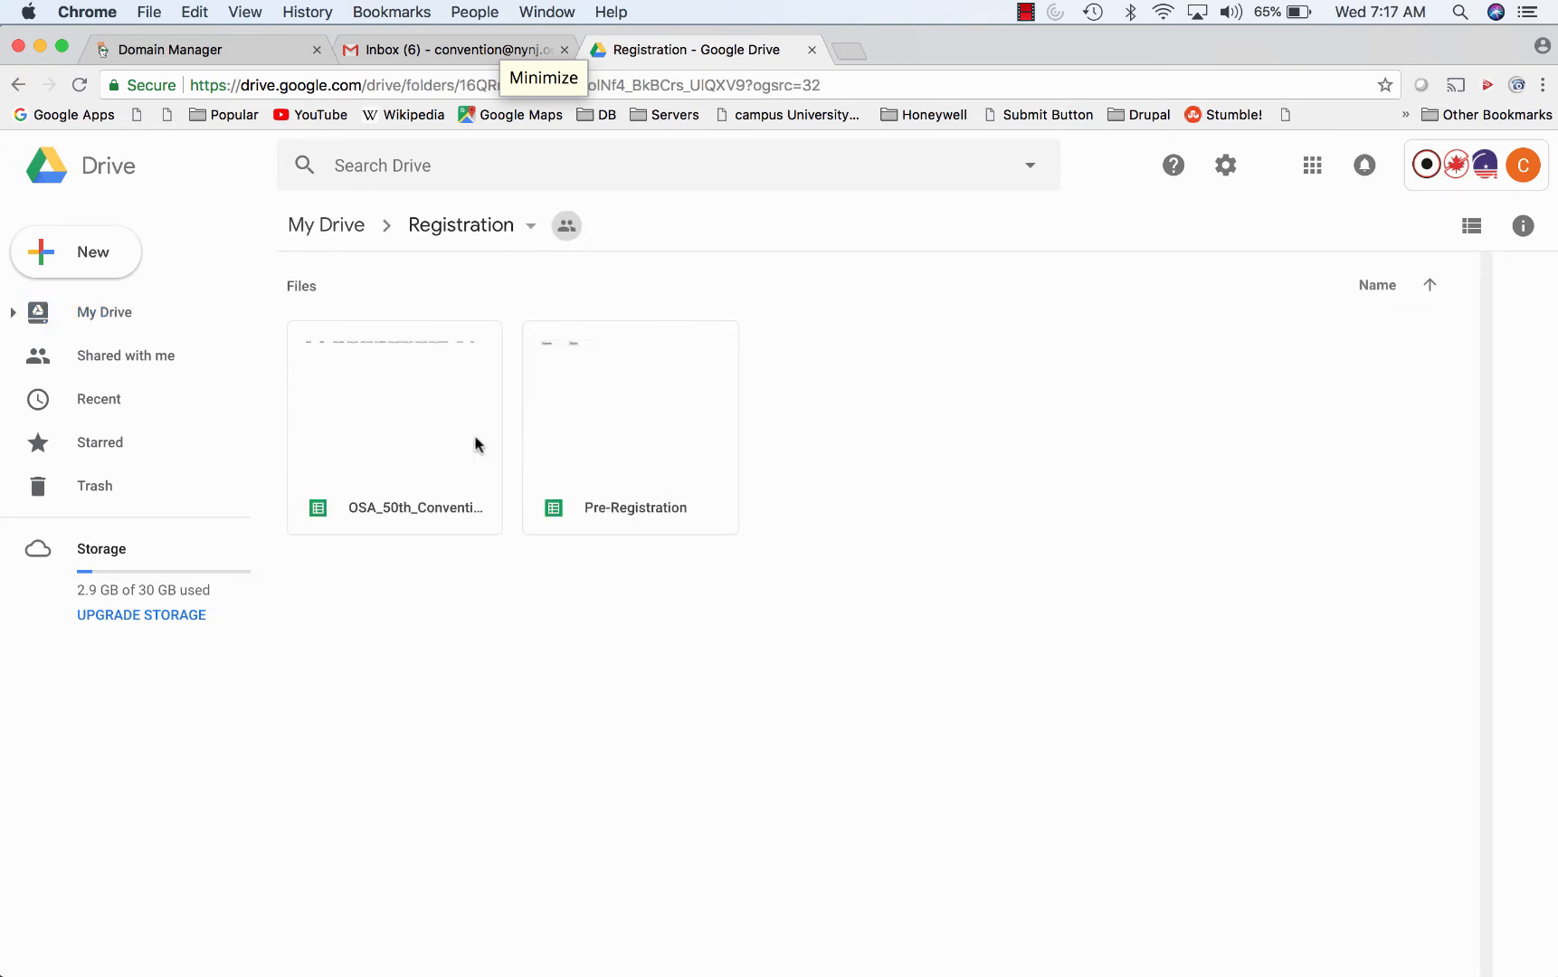
left_click(421, 434)
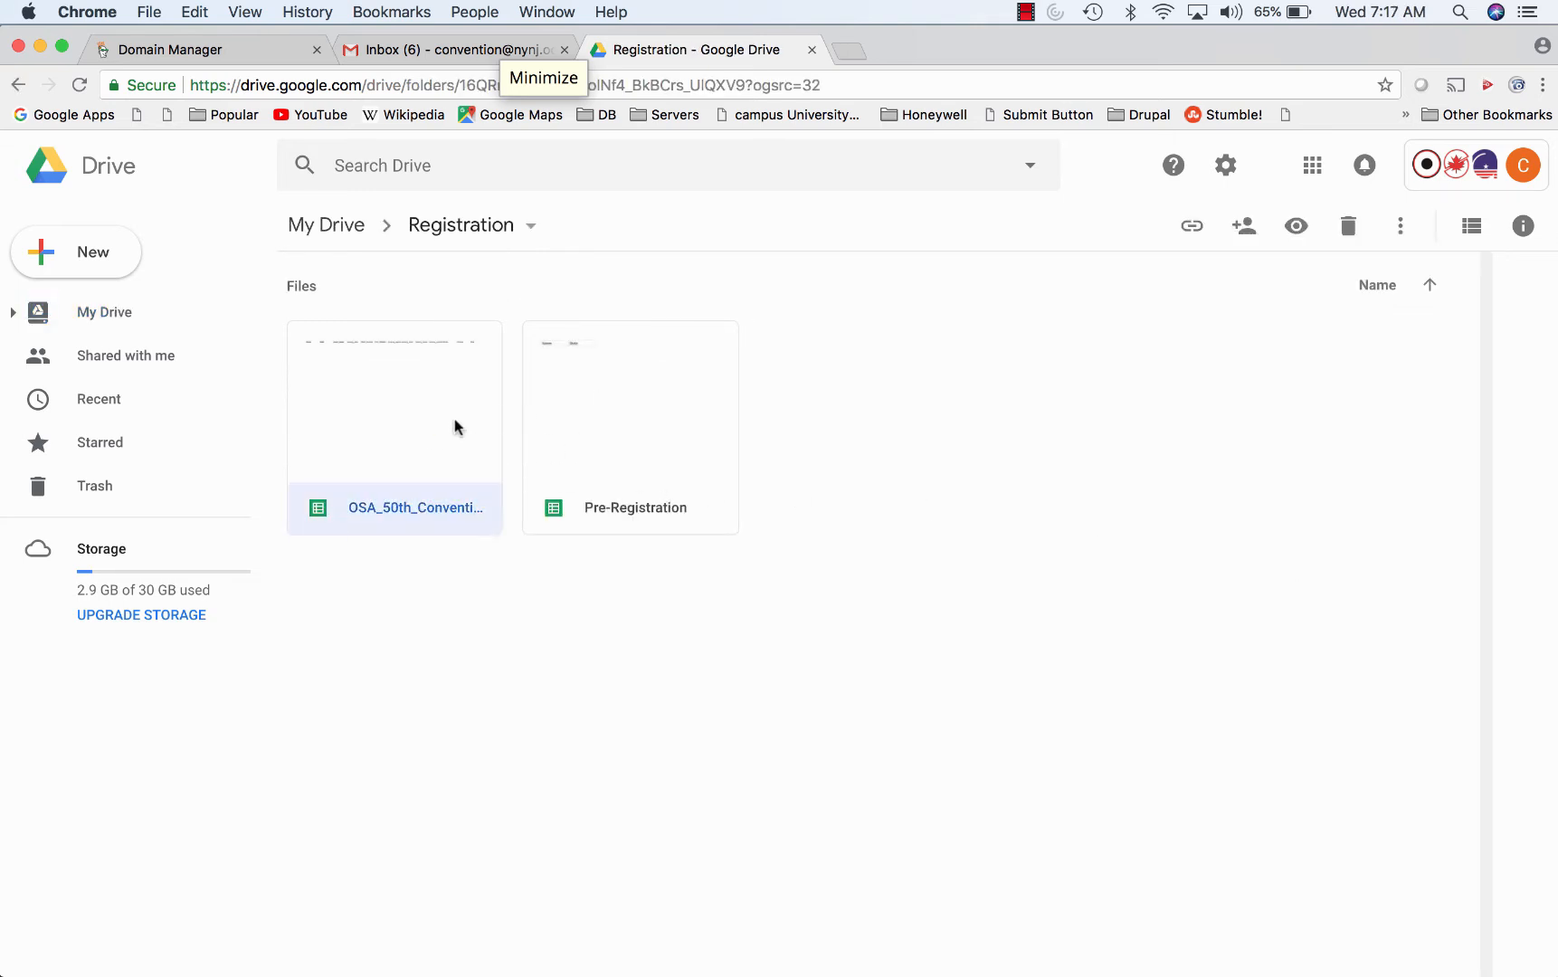
double_click(429, 420)
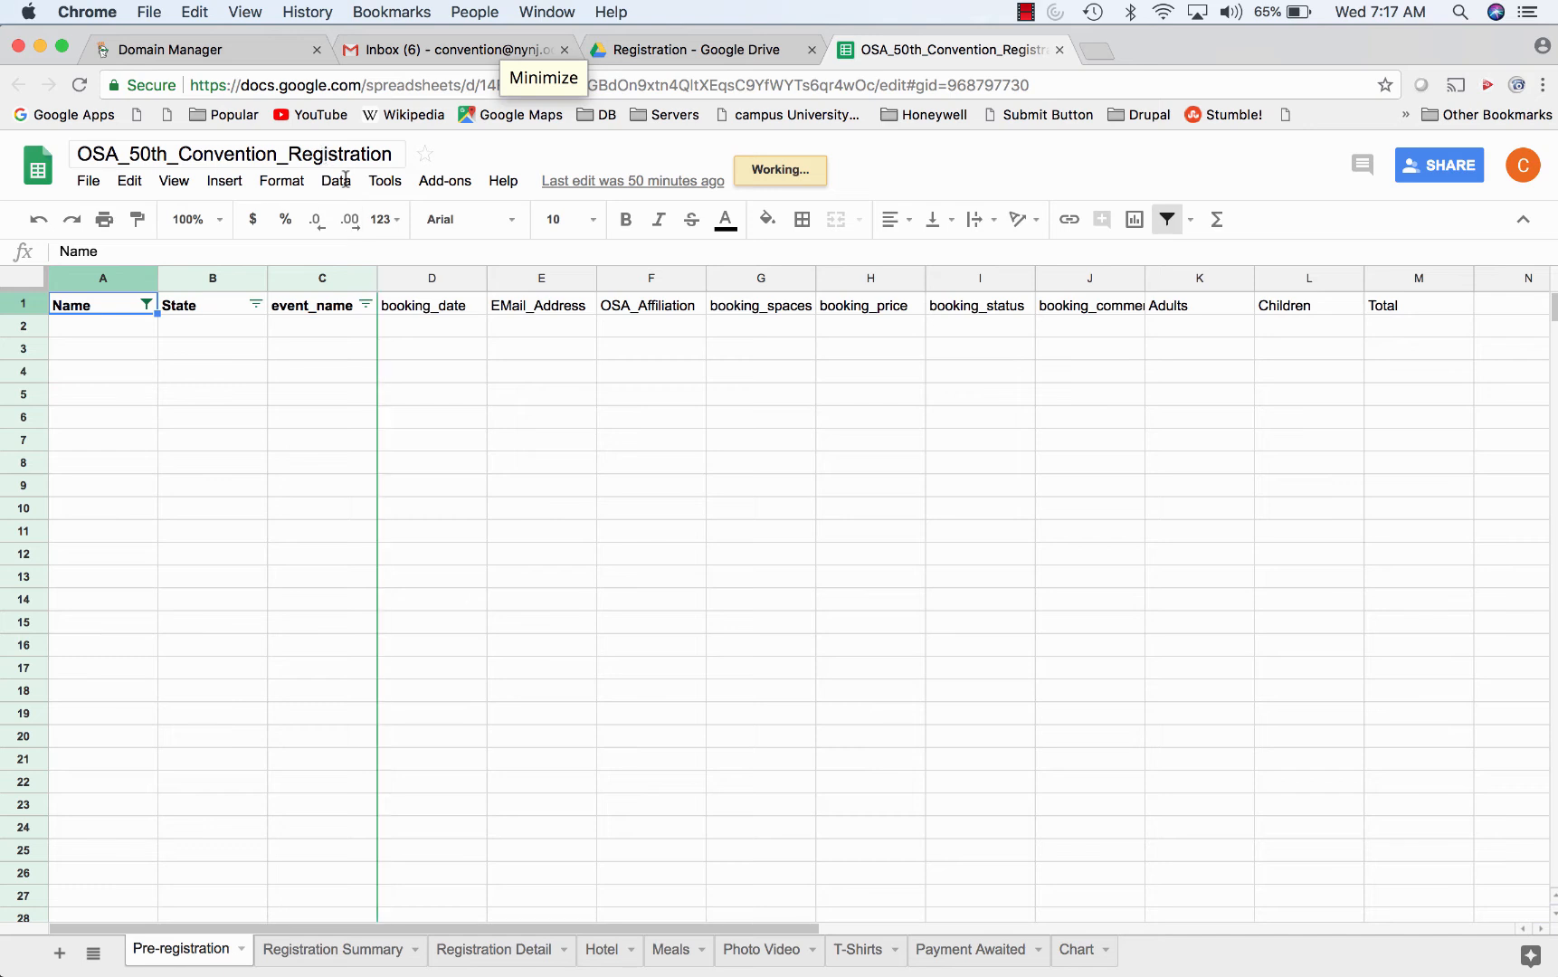
- Create a form linked to the spreadsheet, close it, and open RegistrationScript in the Script editor
left_click(385, 181)
left_click(423, 258)
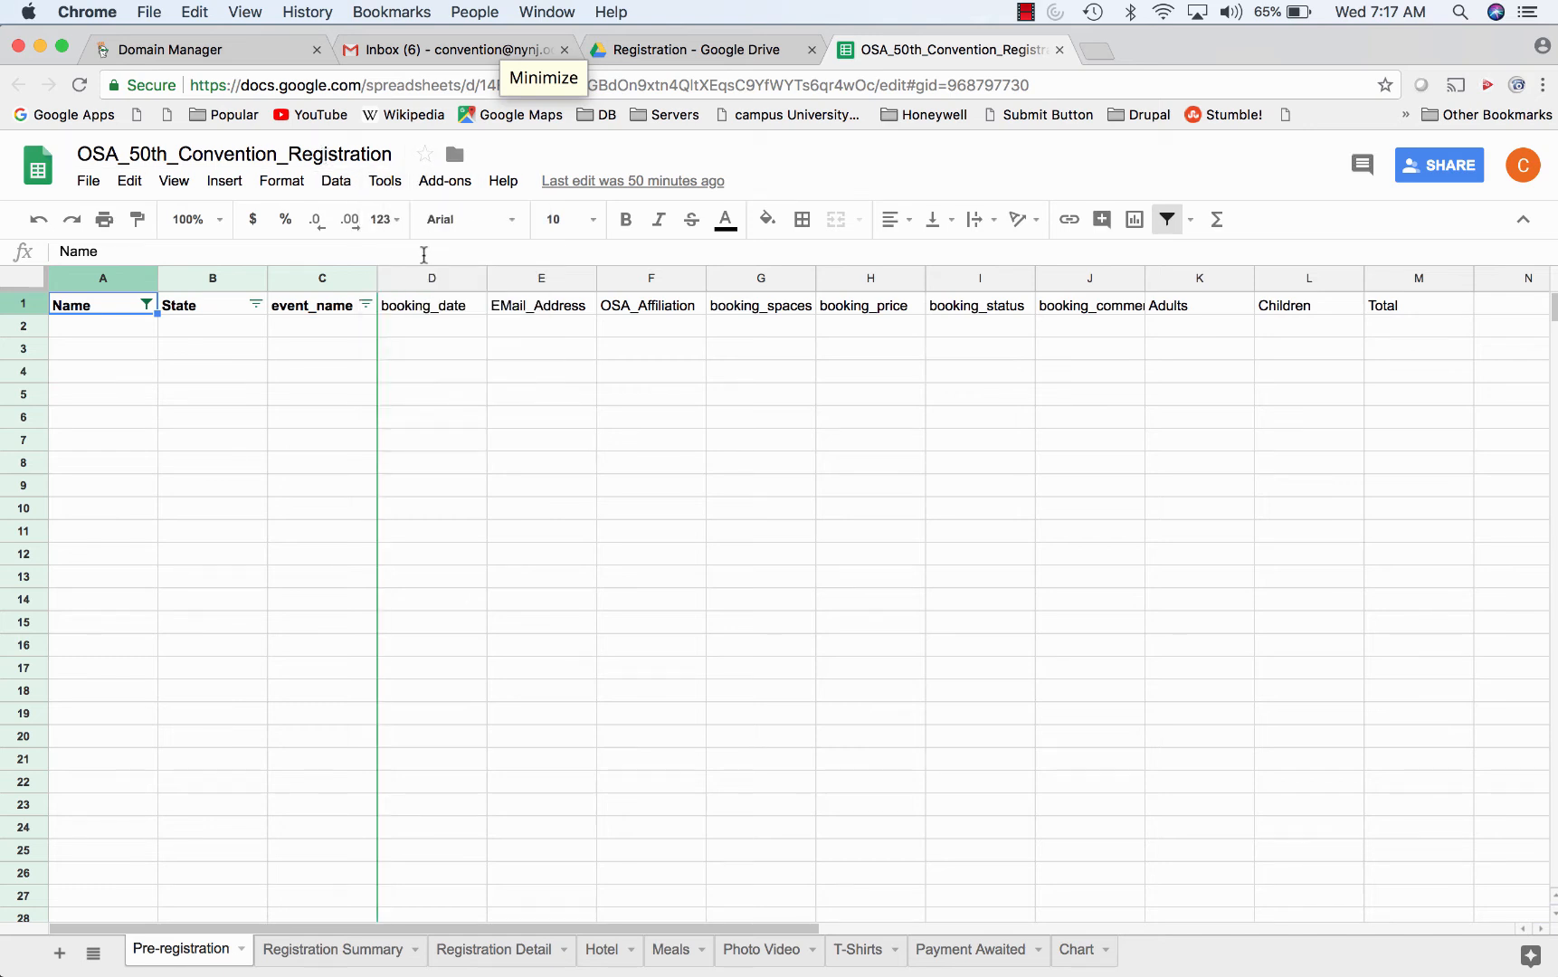
left_click(385, 184)
left_click(404, 218)
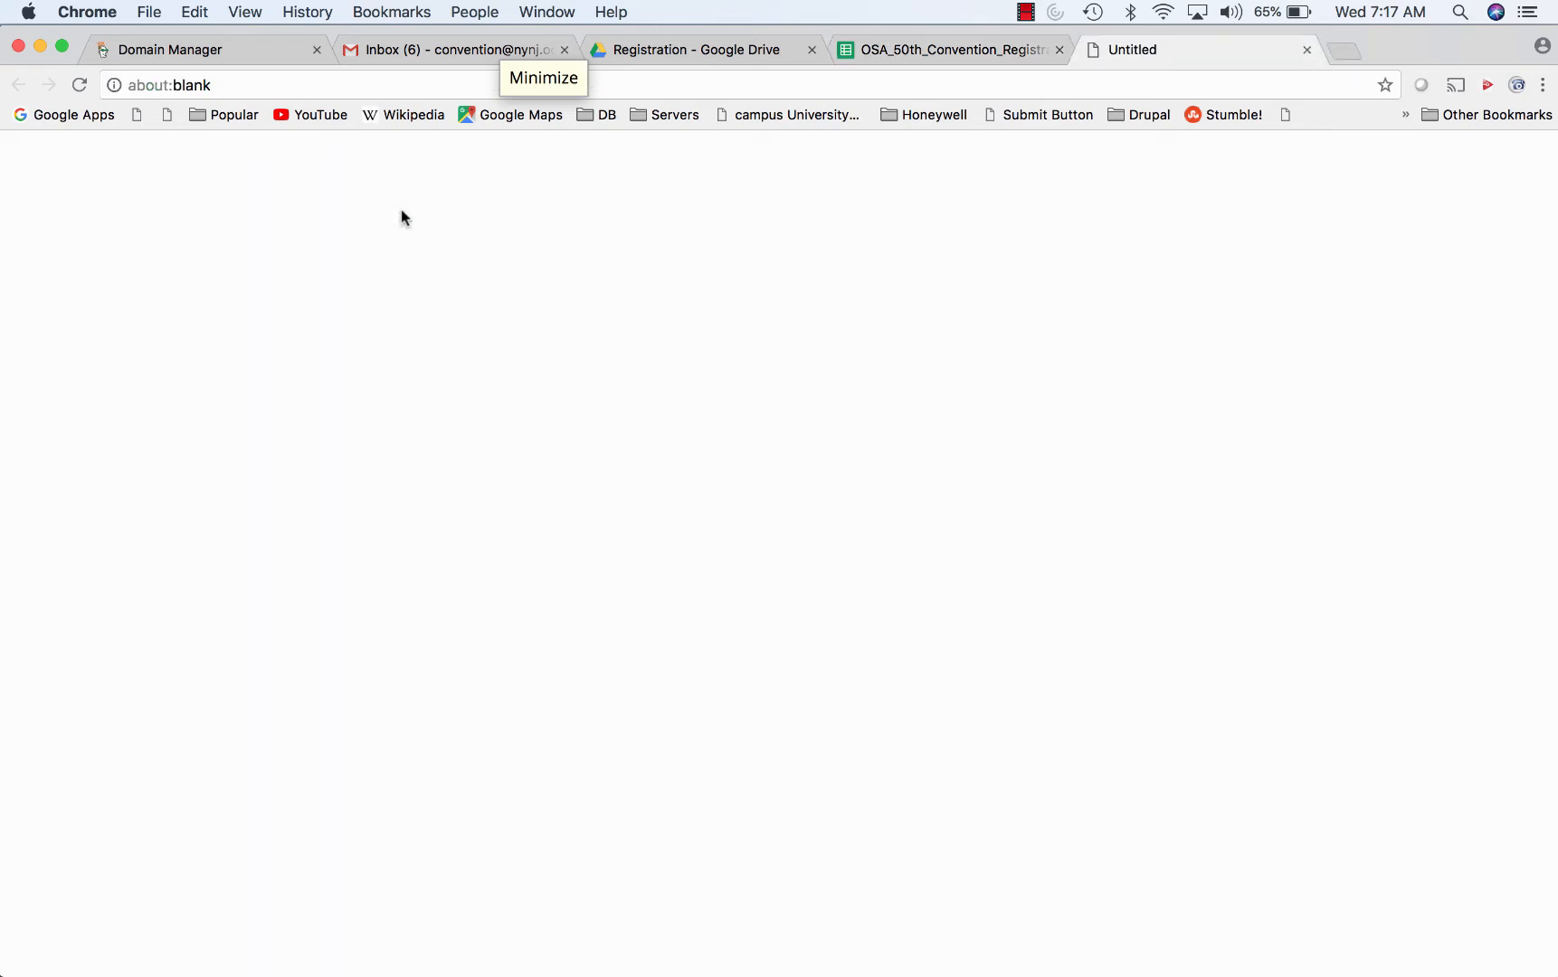
left_click(1308, 50)
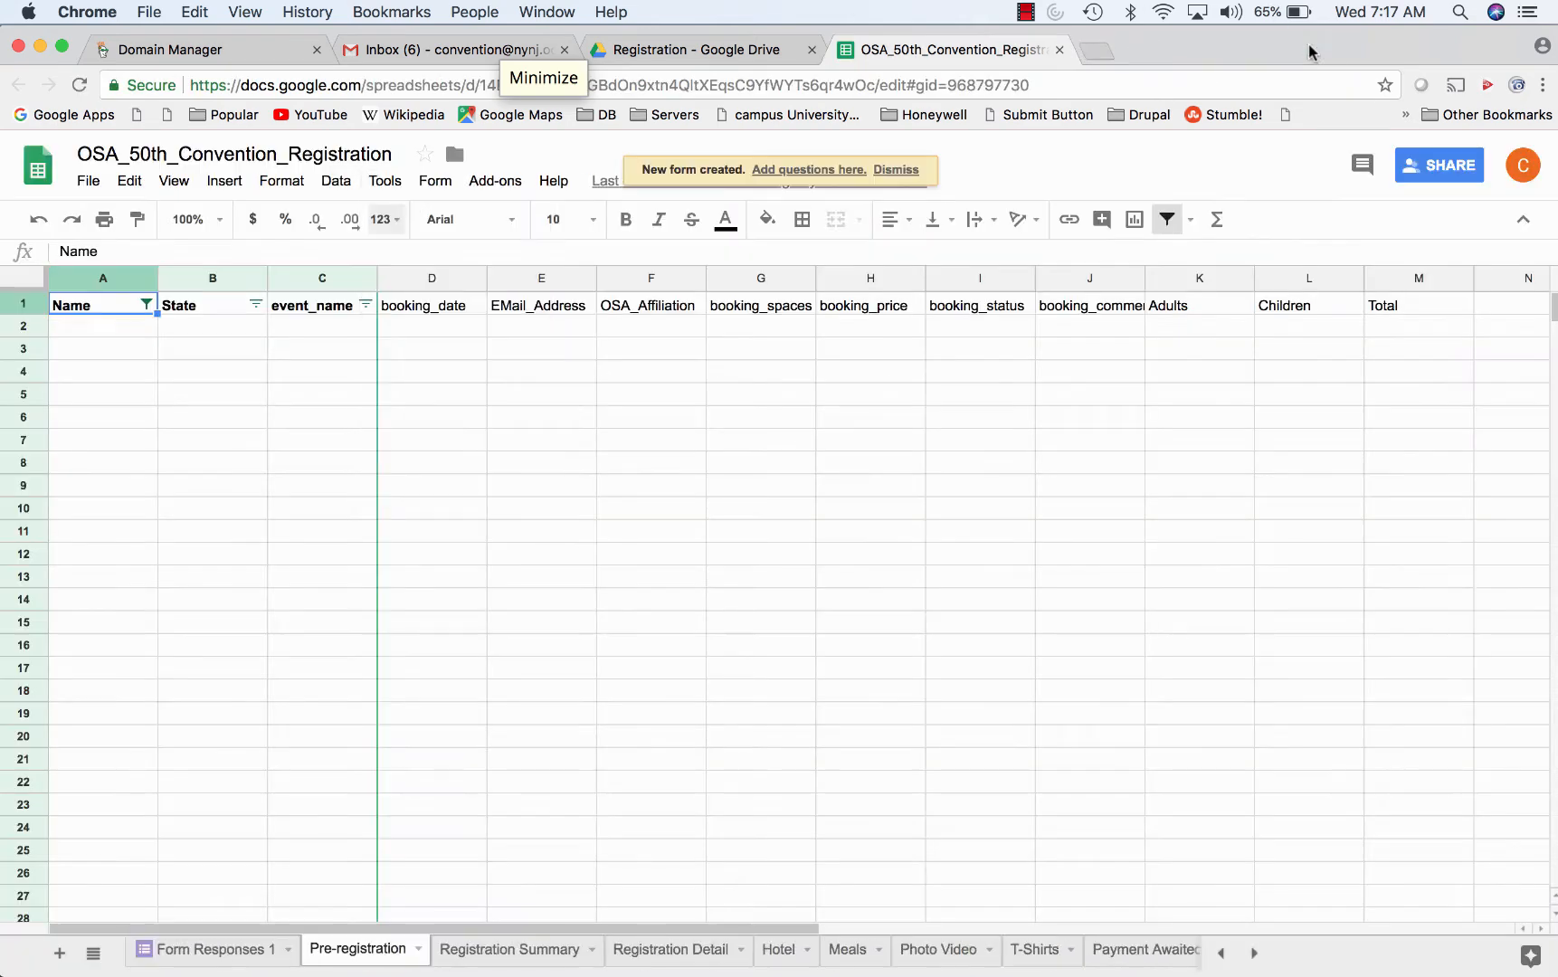
left_click(385, 180)
left_click(416, 258)
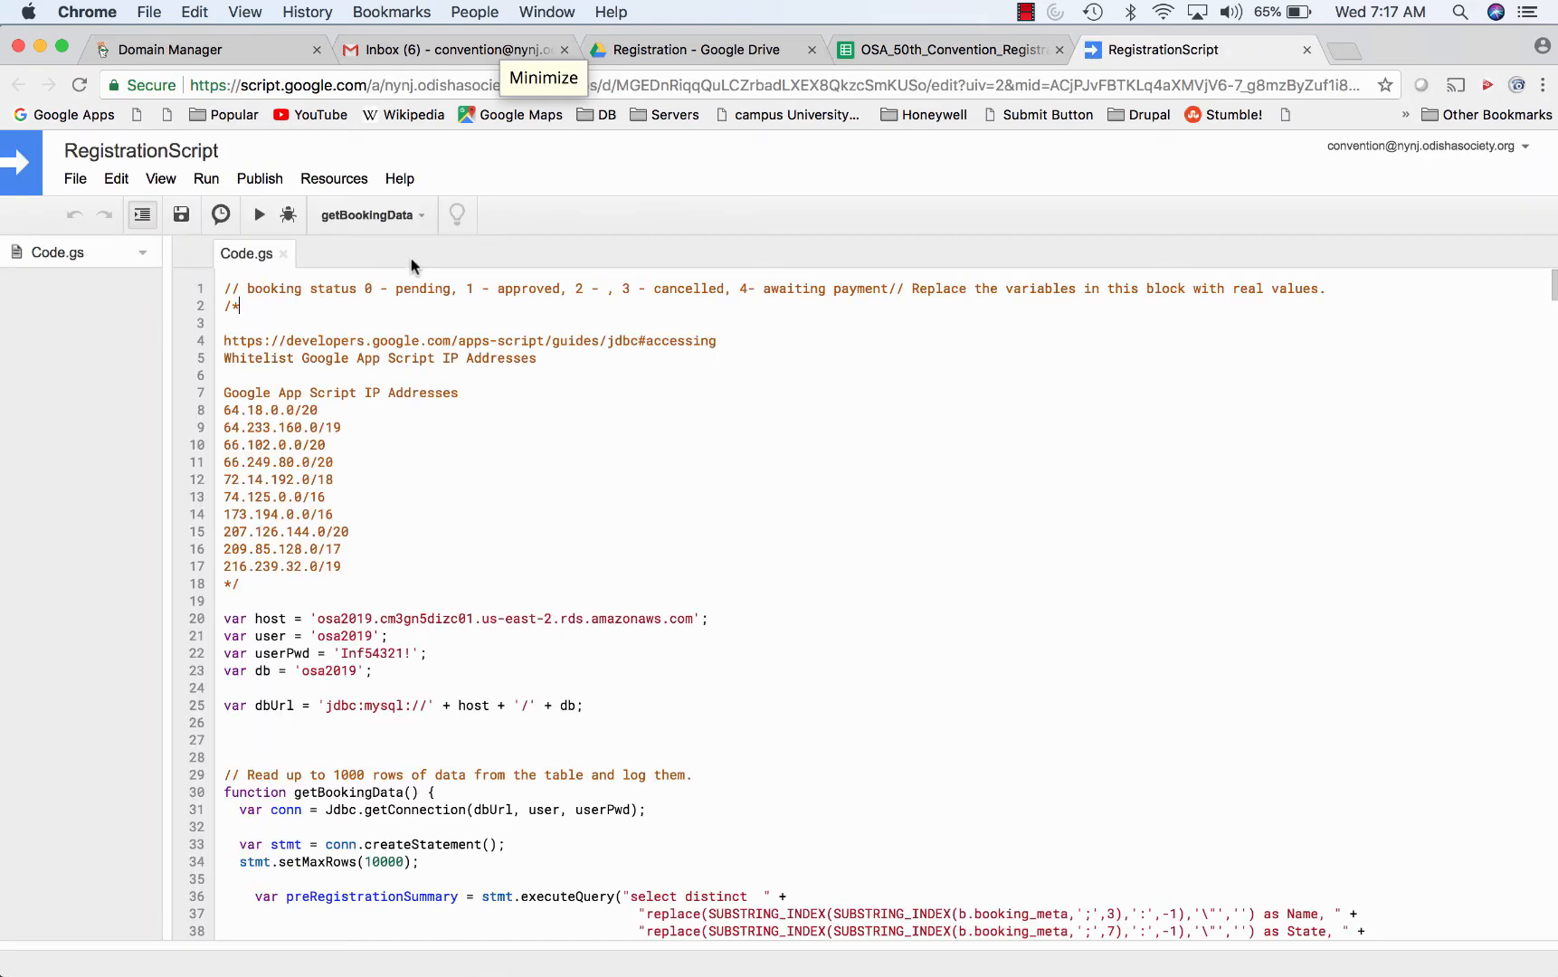
scroll(492, 502, "down", 5)
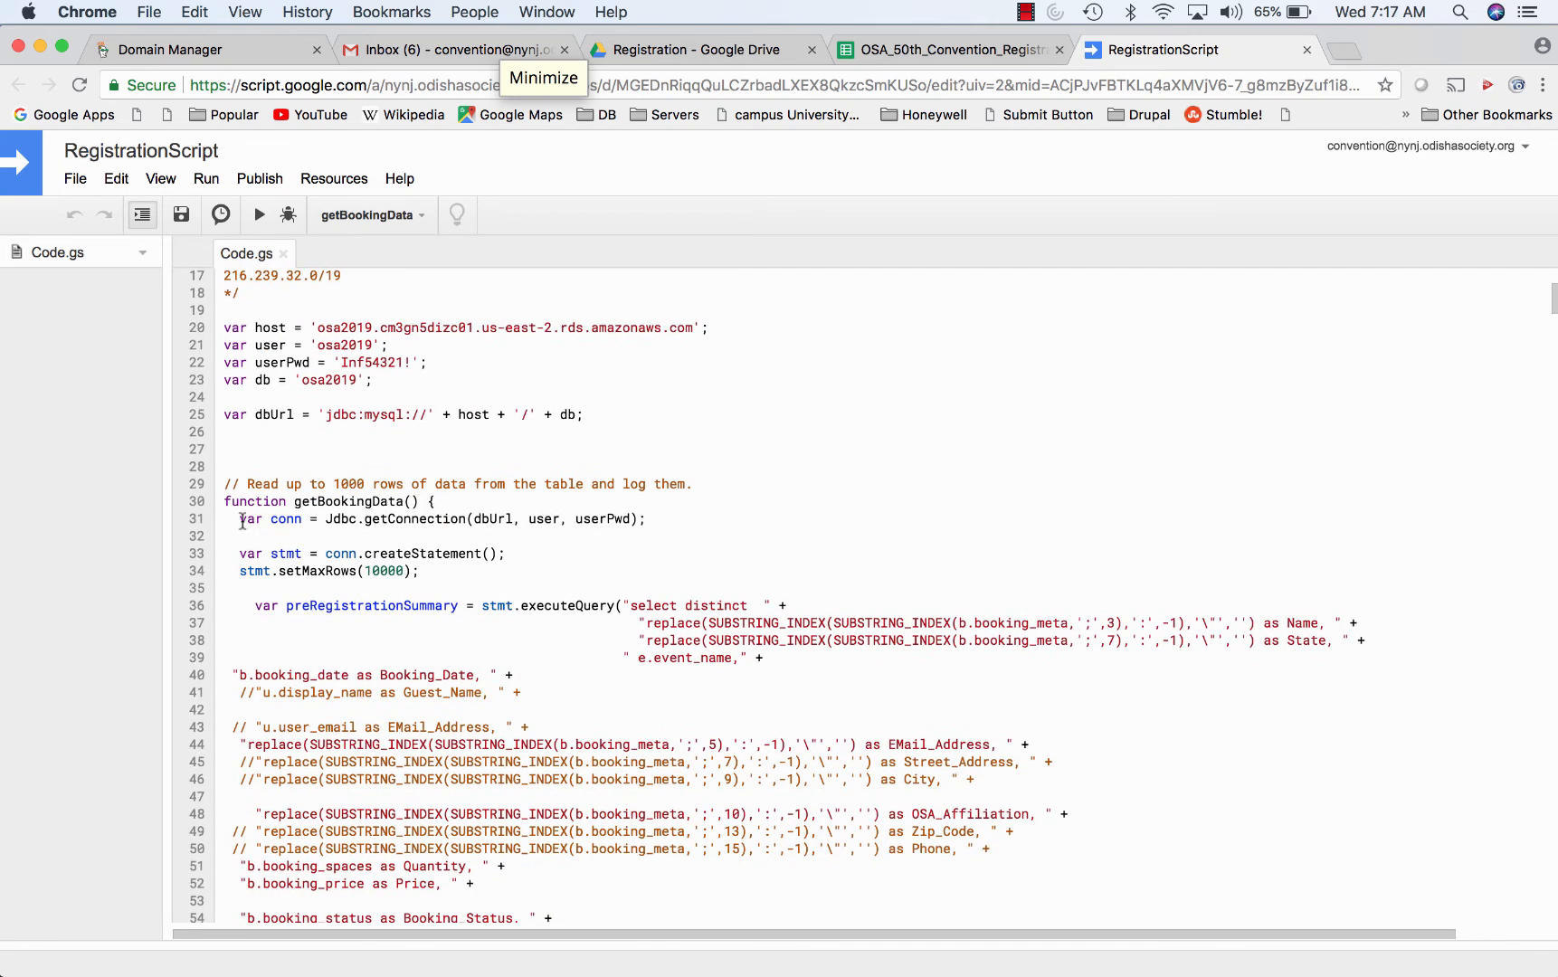
left_click_drag(238, 518, 645, 523)
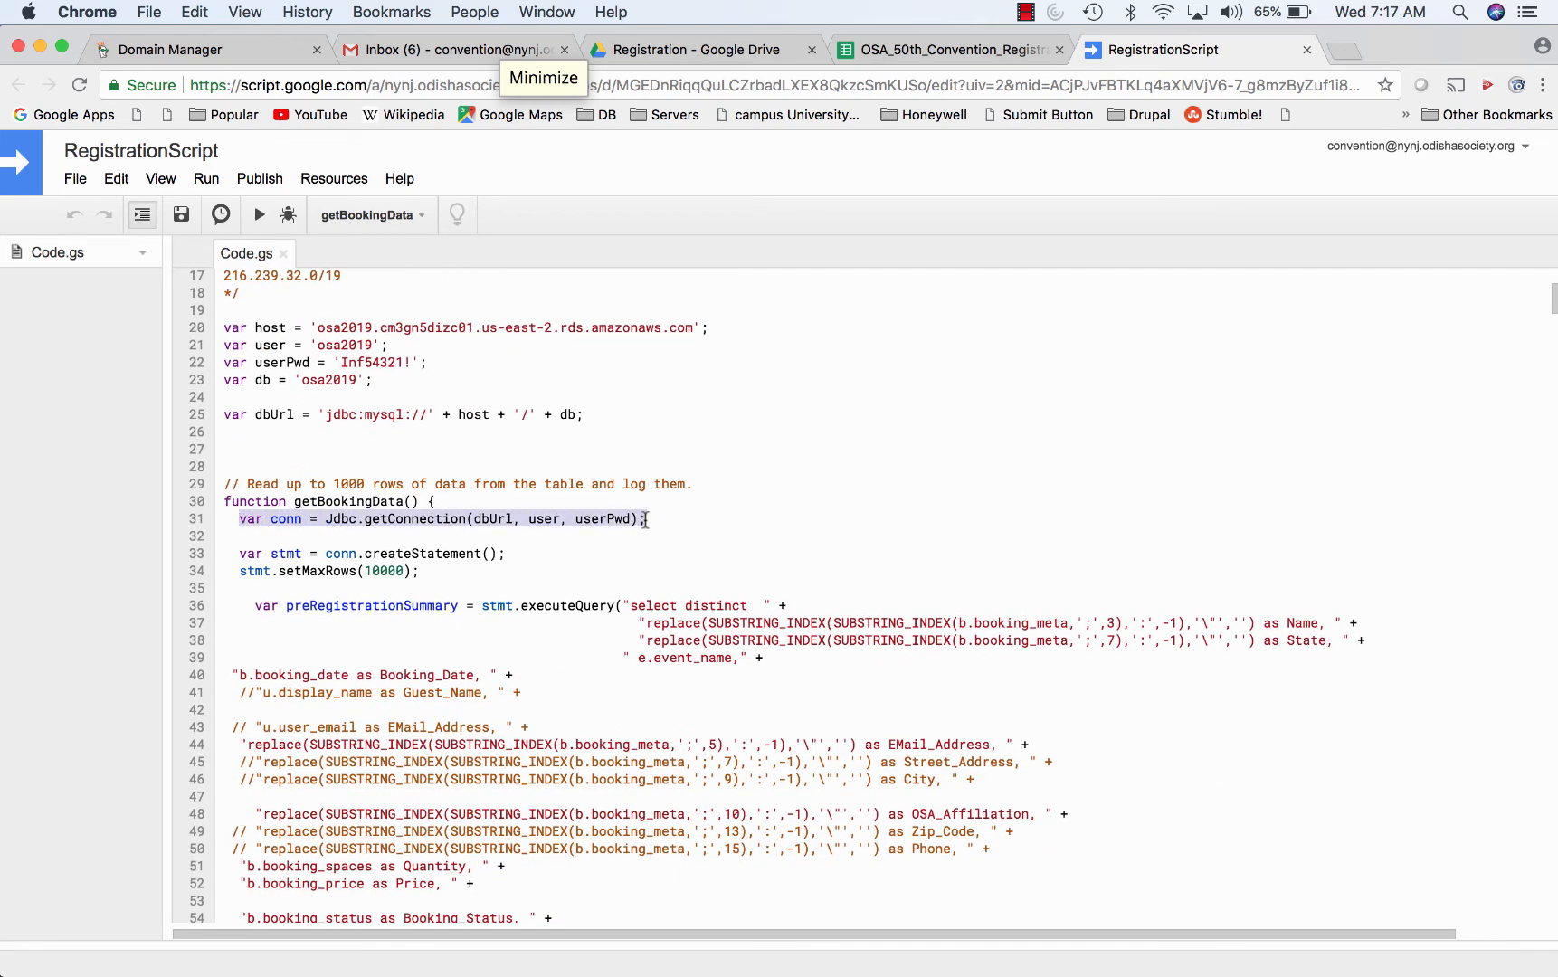
scroll(706, 534, "down", 3)
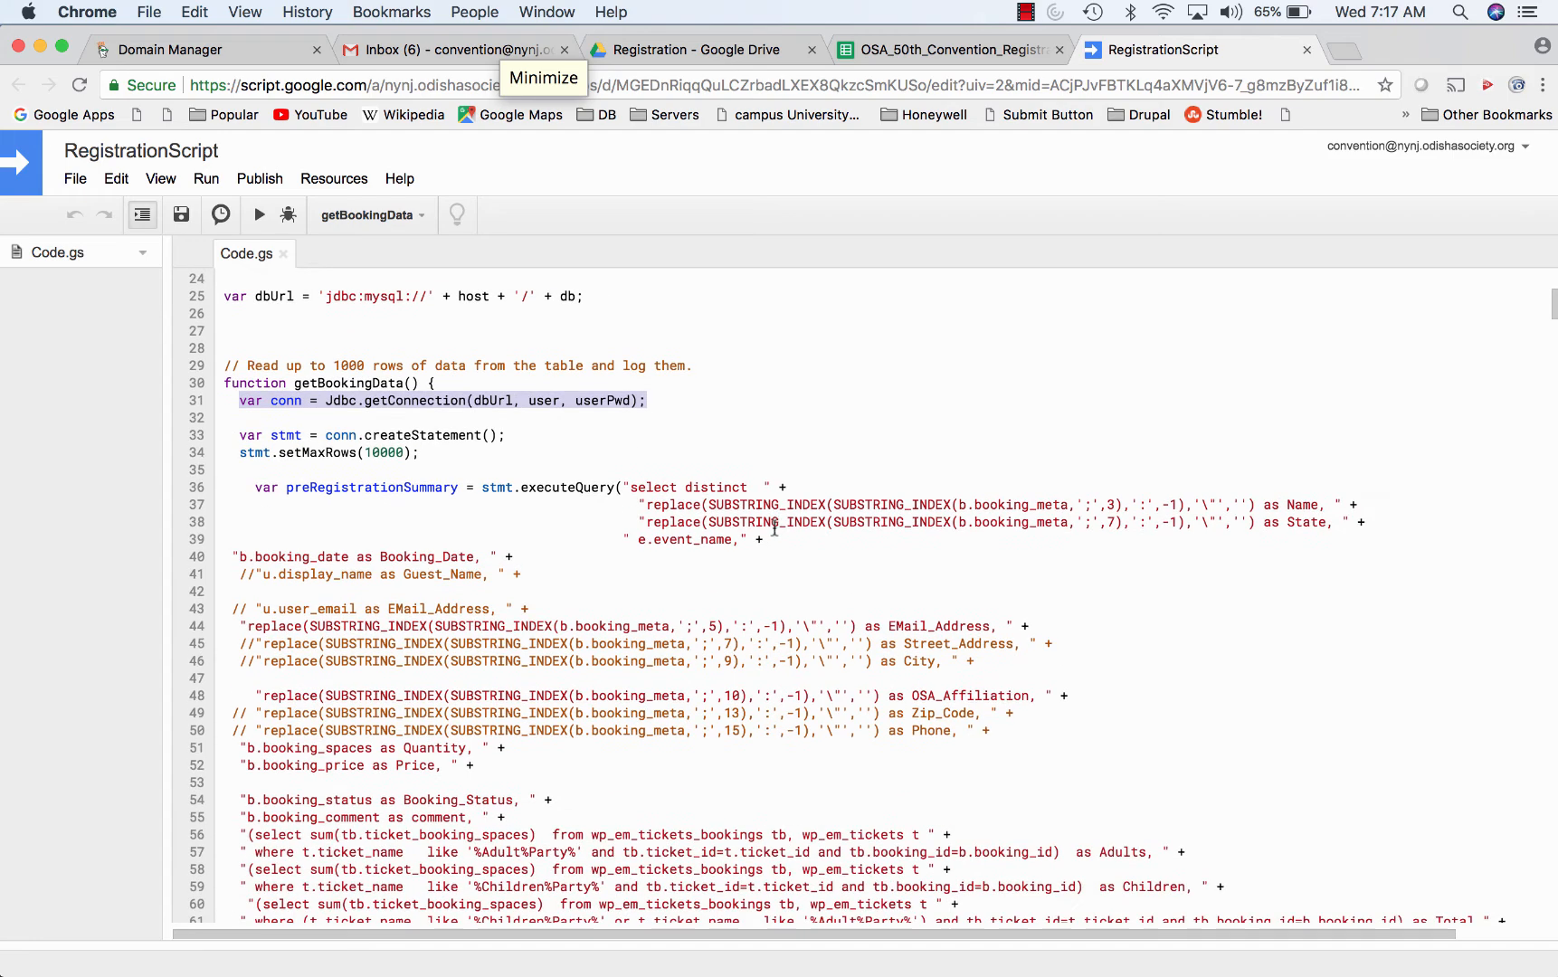
left_click(768, 538)
left_click_drag(768, 538, 323, 488)
scroll(436, 533, "down", 10)
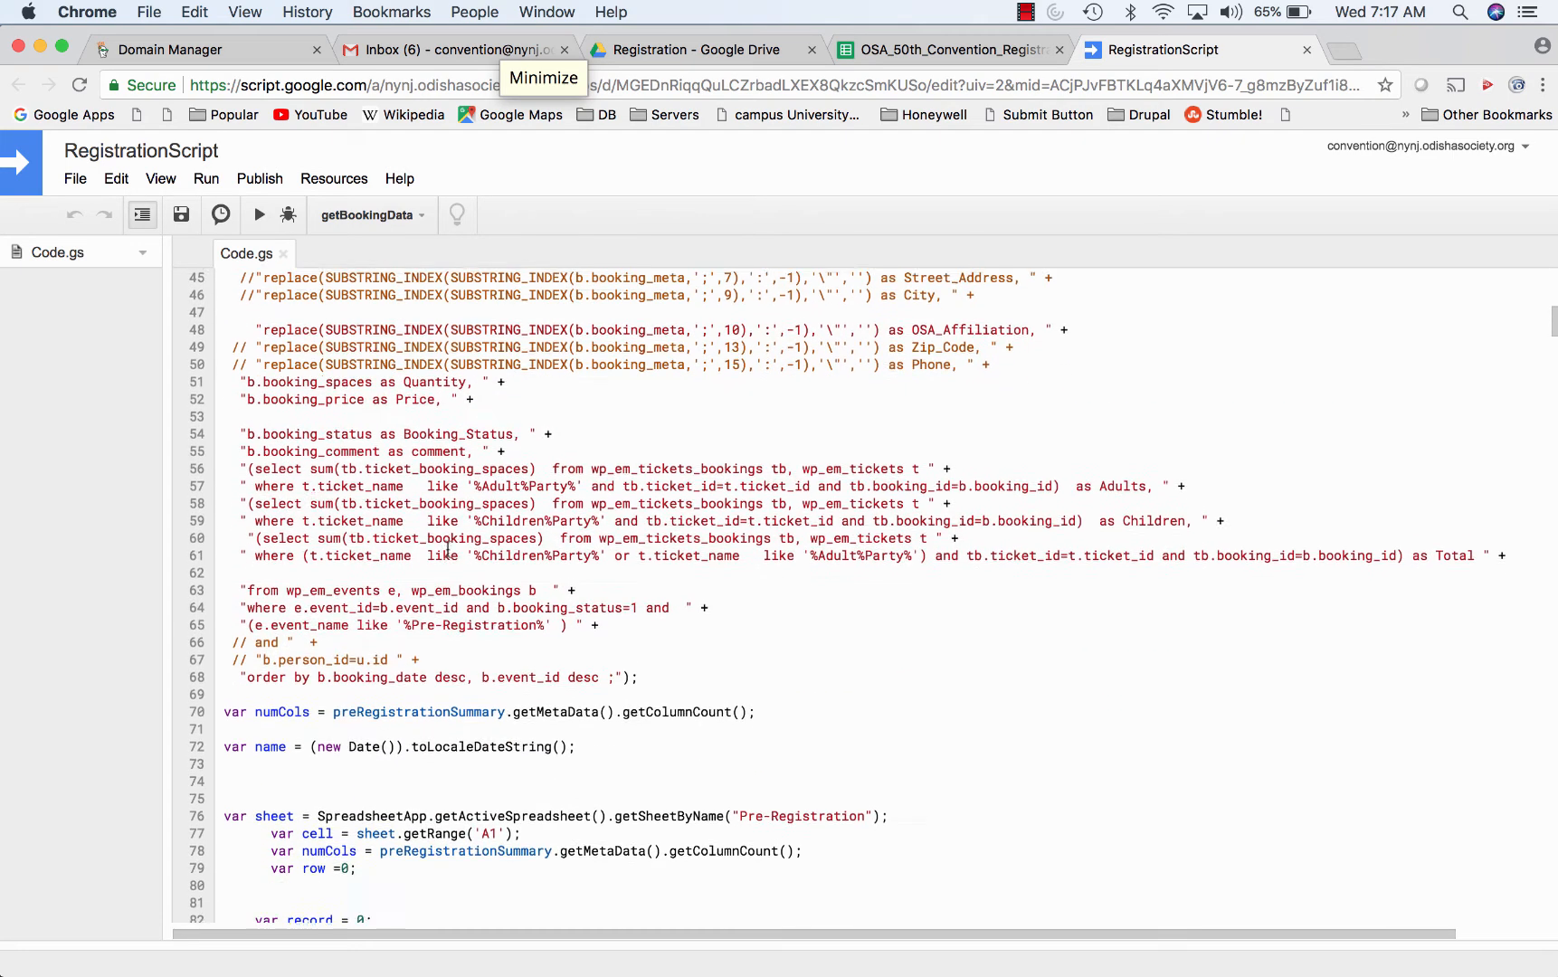
scroll(447, 549, "down", 14)
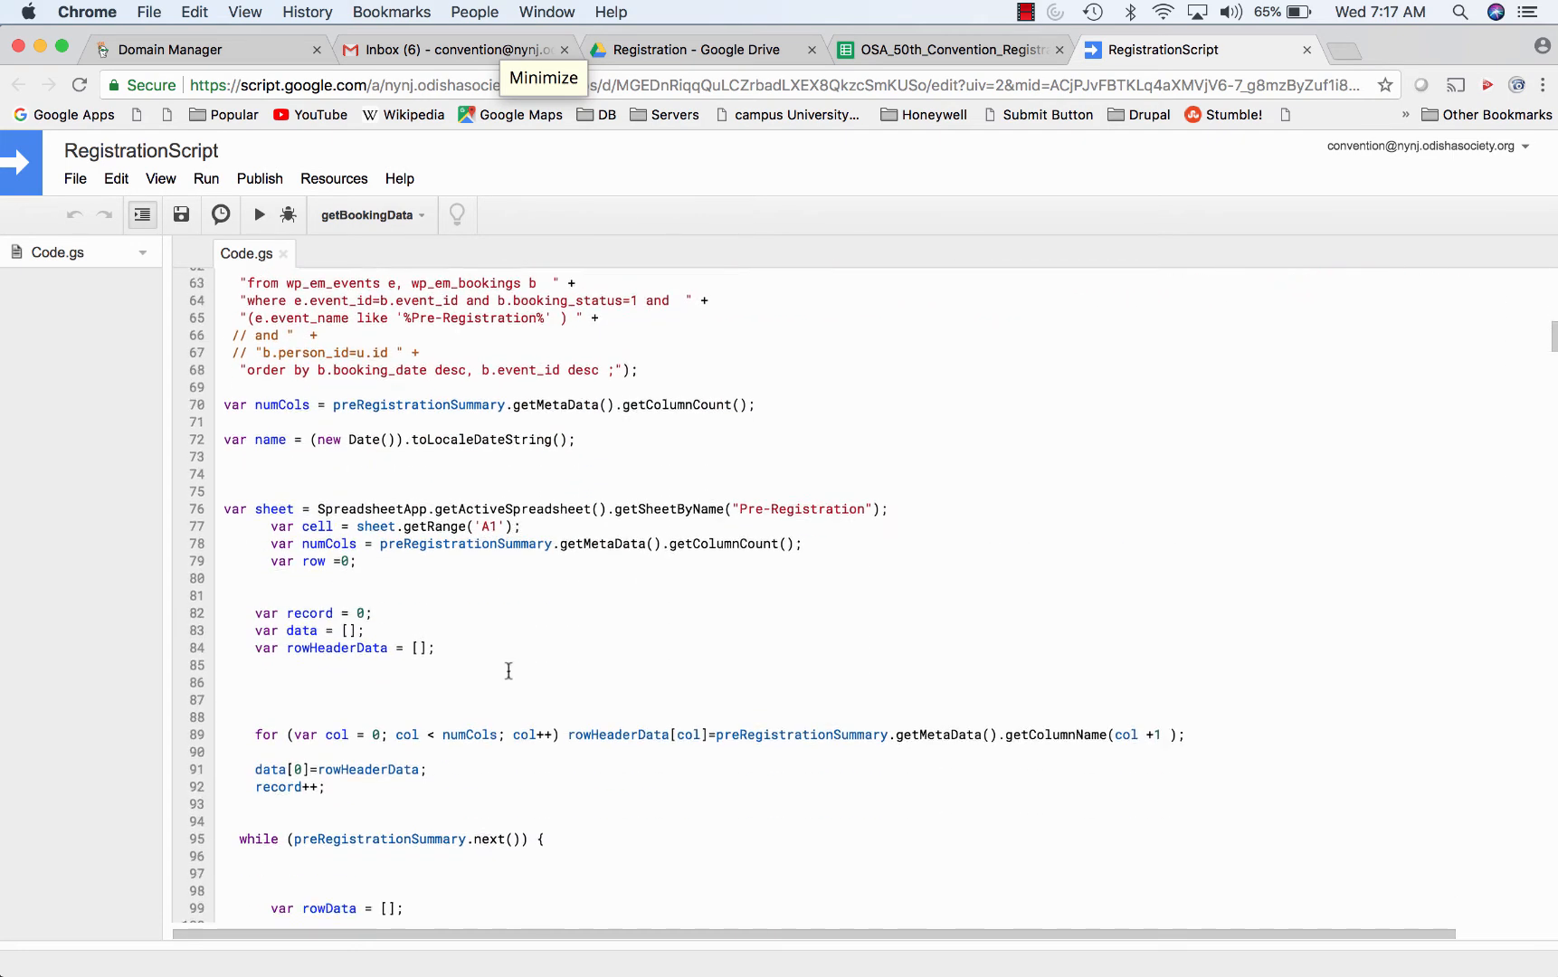
scroll(508, 670, "down", 20)
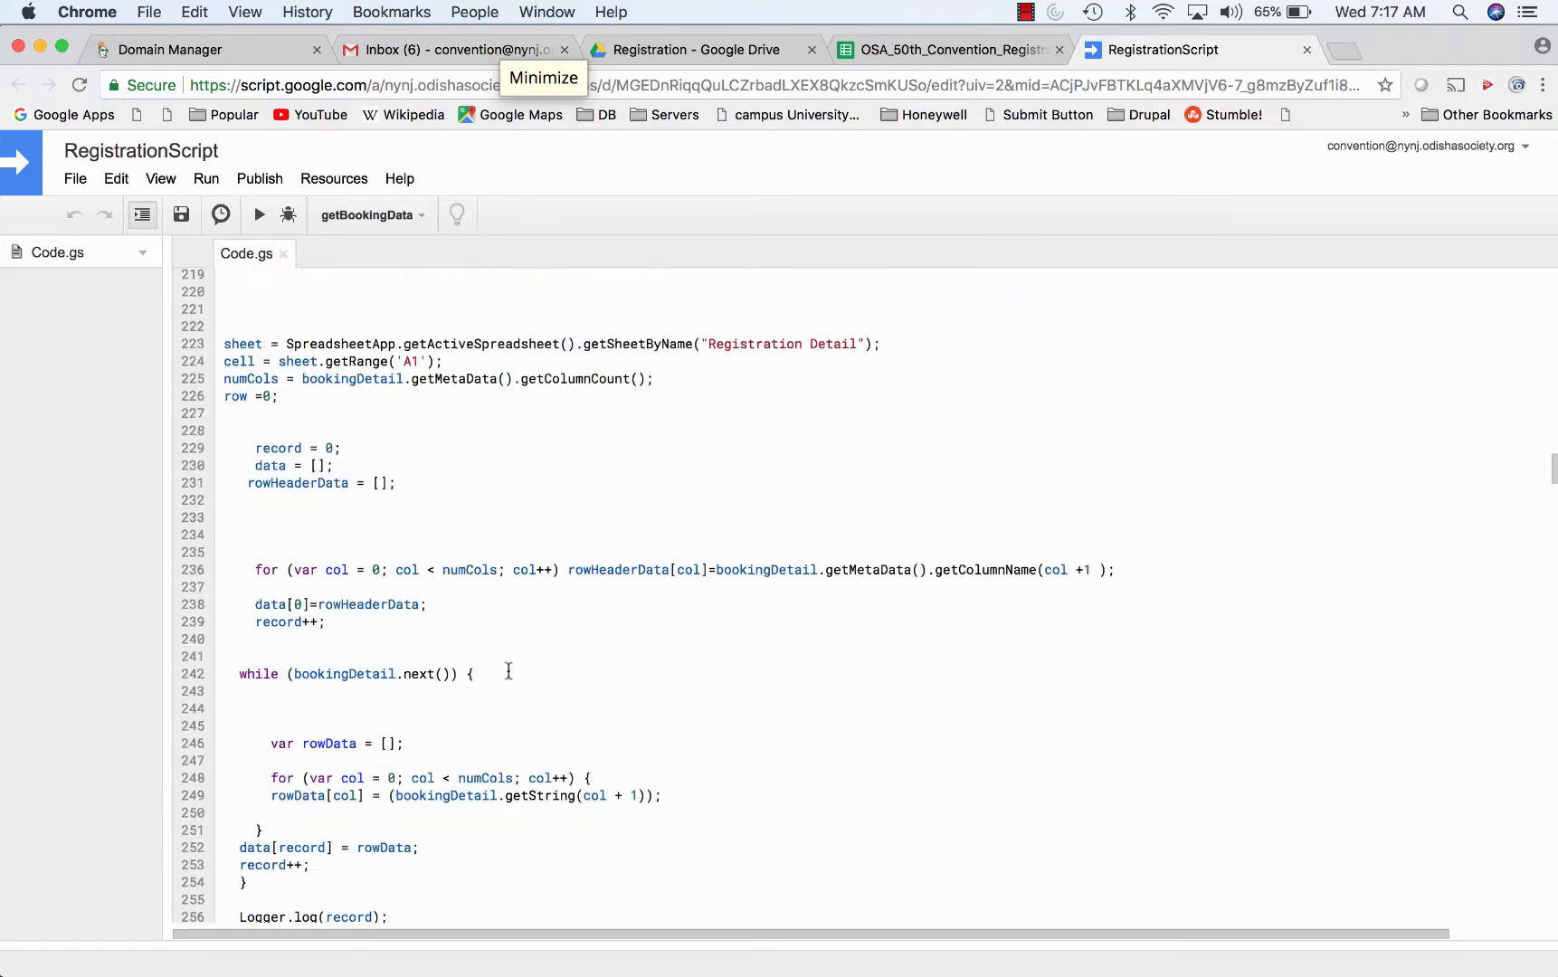
left_click(892, 53)
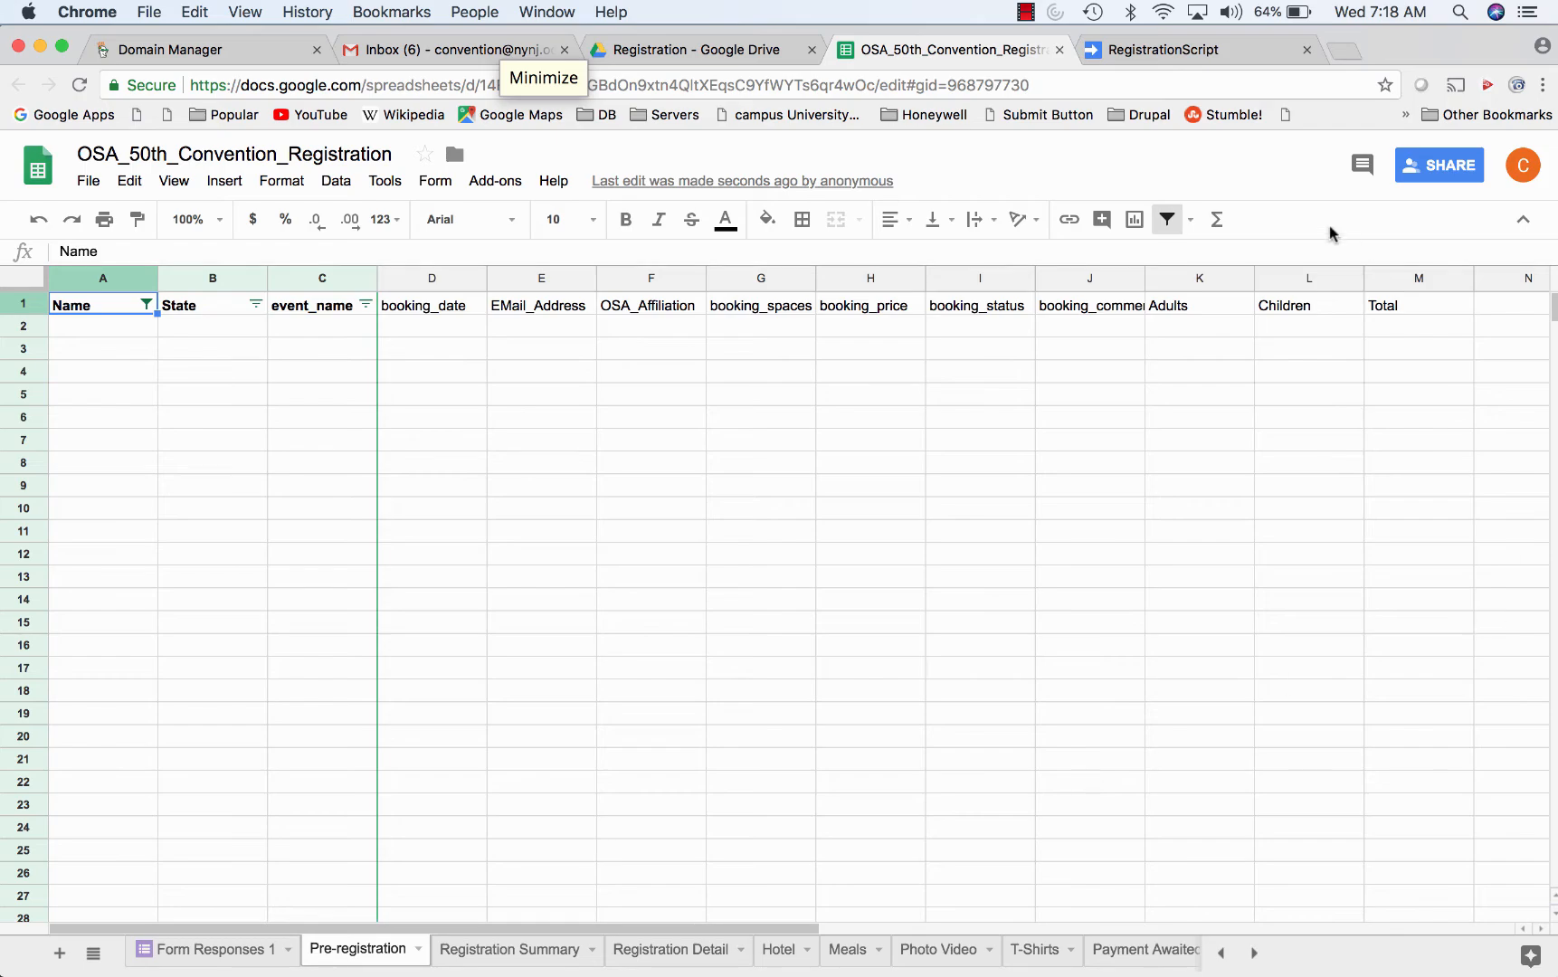
left_click(1149, 55)
scroll(942, 504, "down", 20)
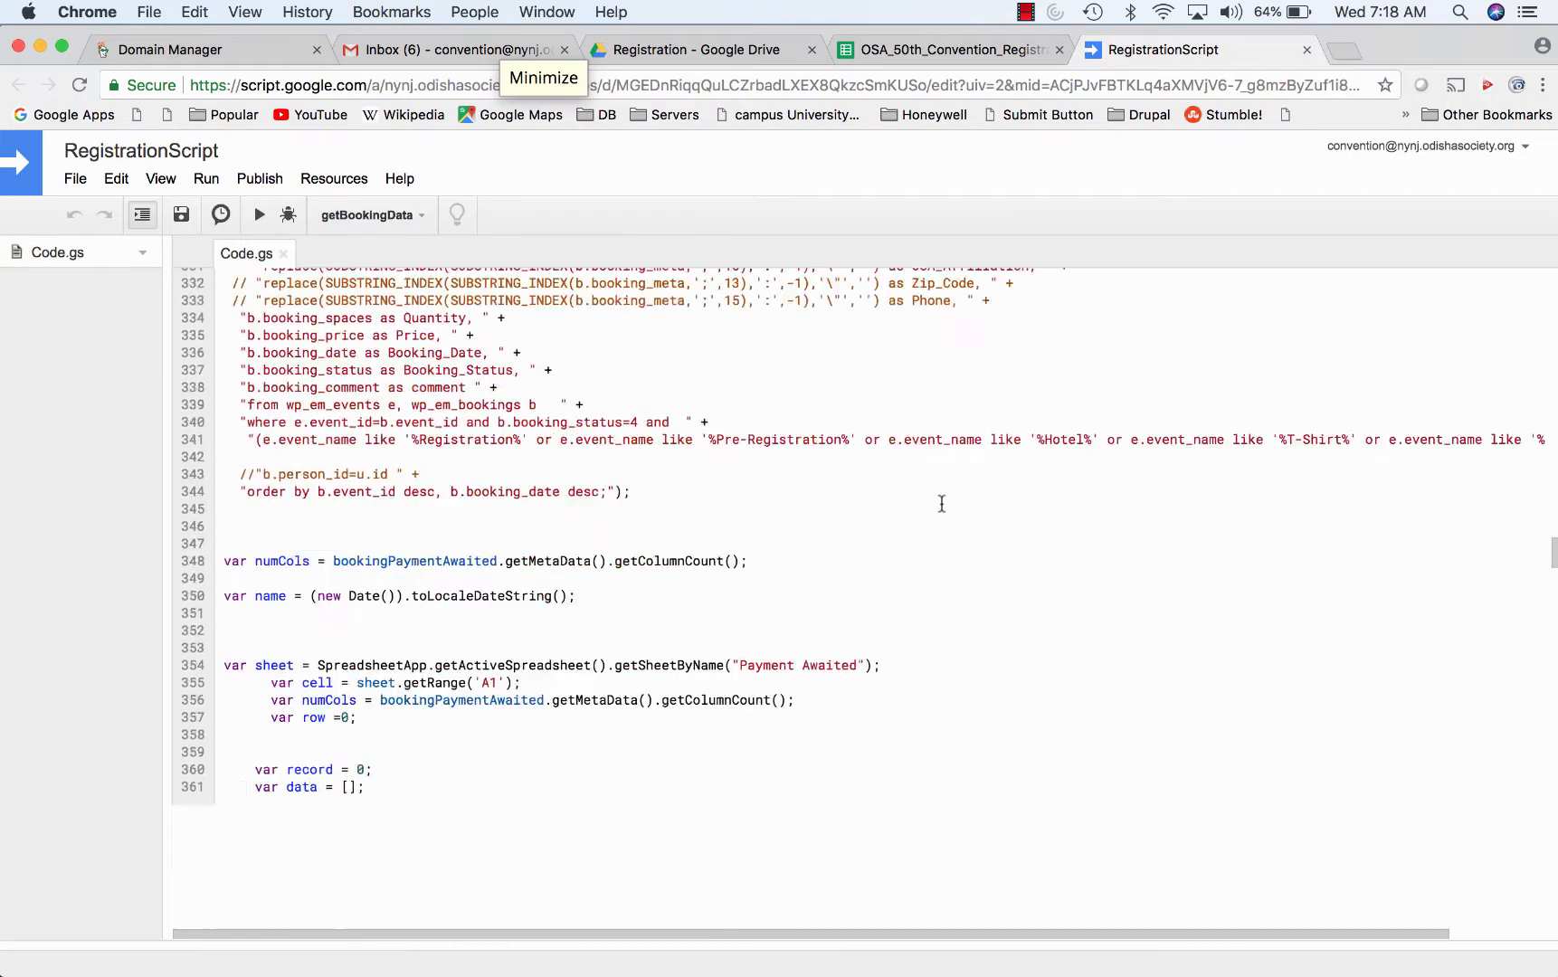
scroll(942, 503, "down", 20)
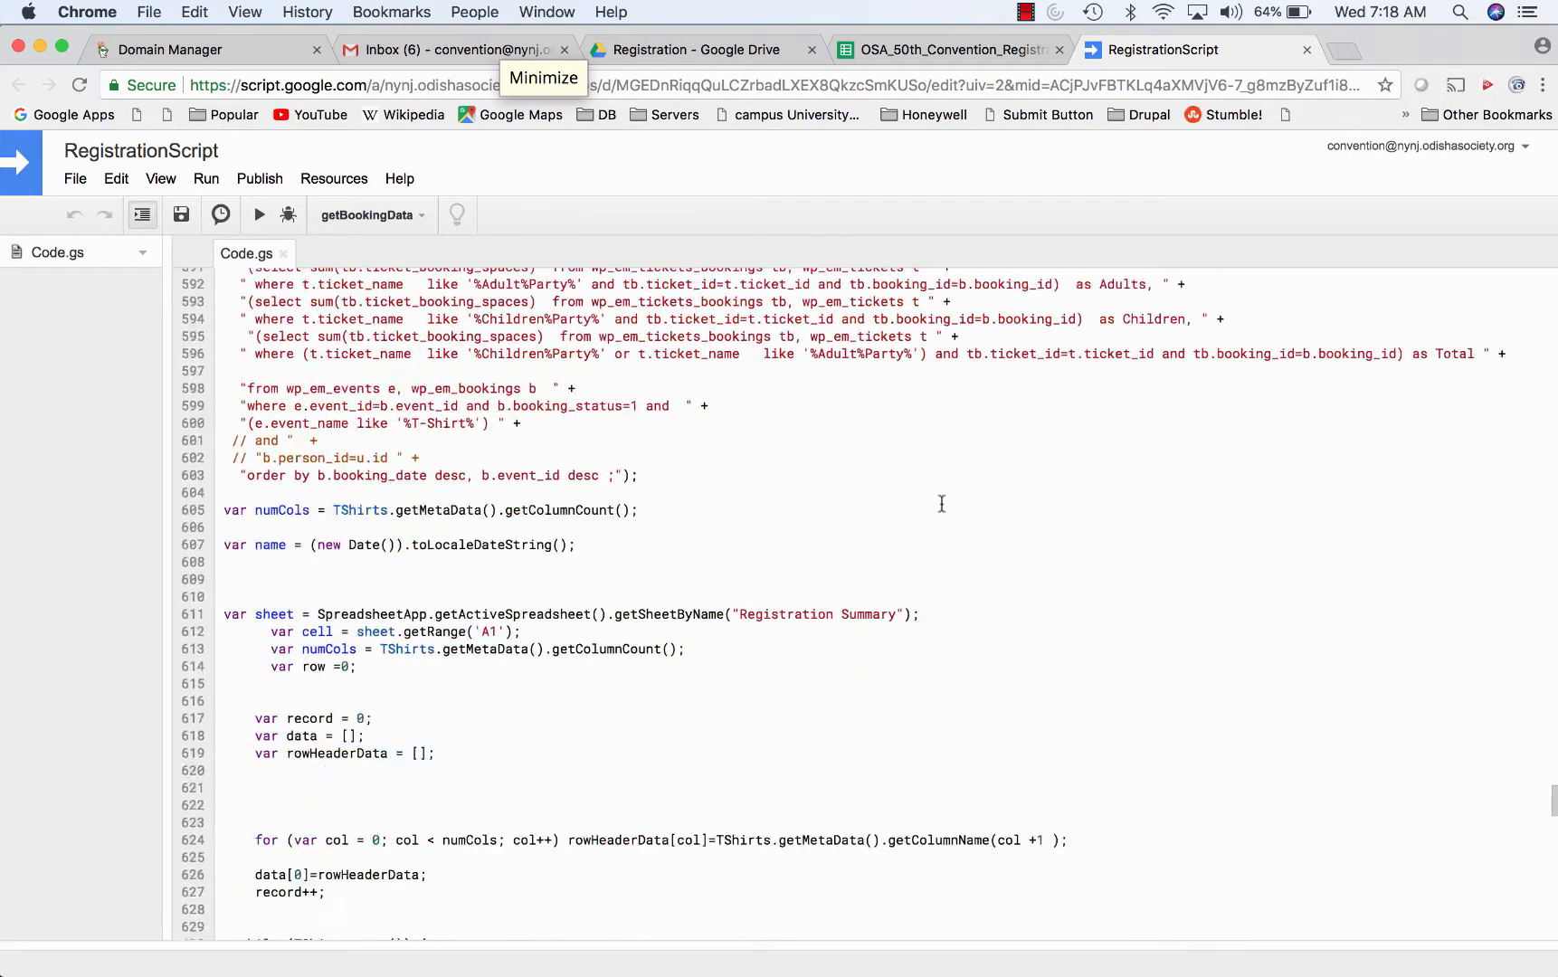
scroll(941, 504, "down", 3)
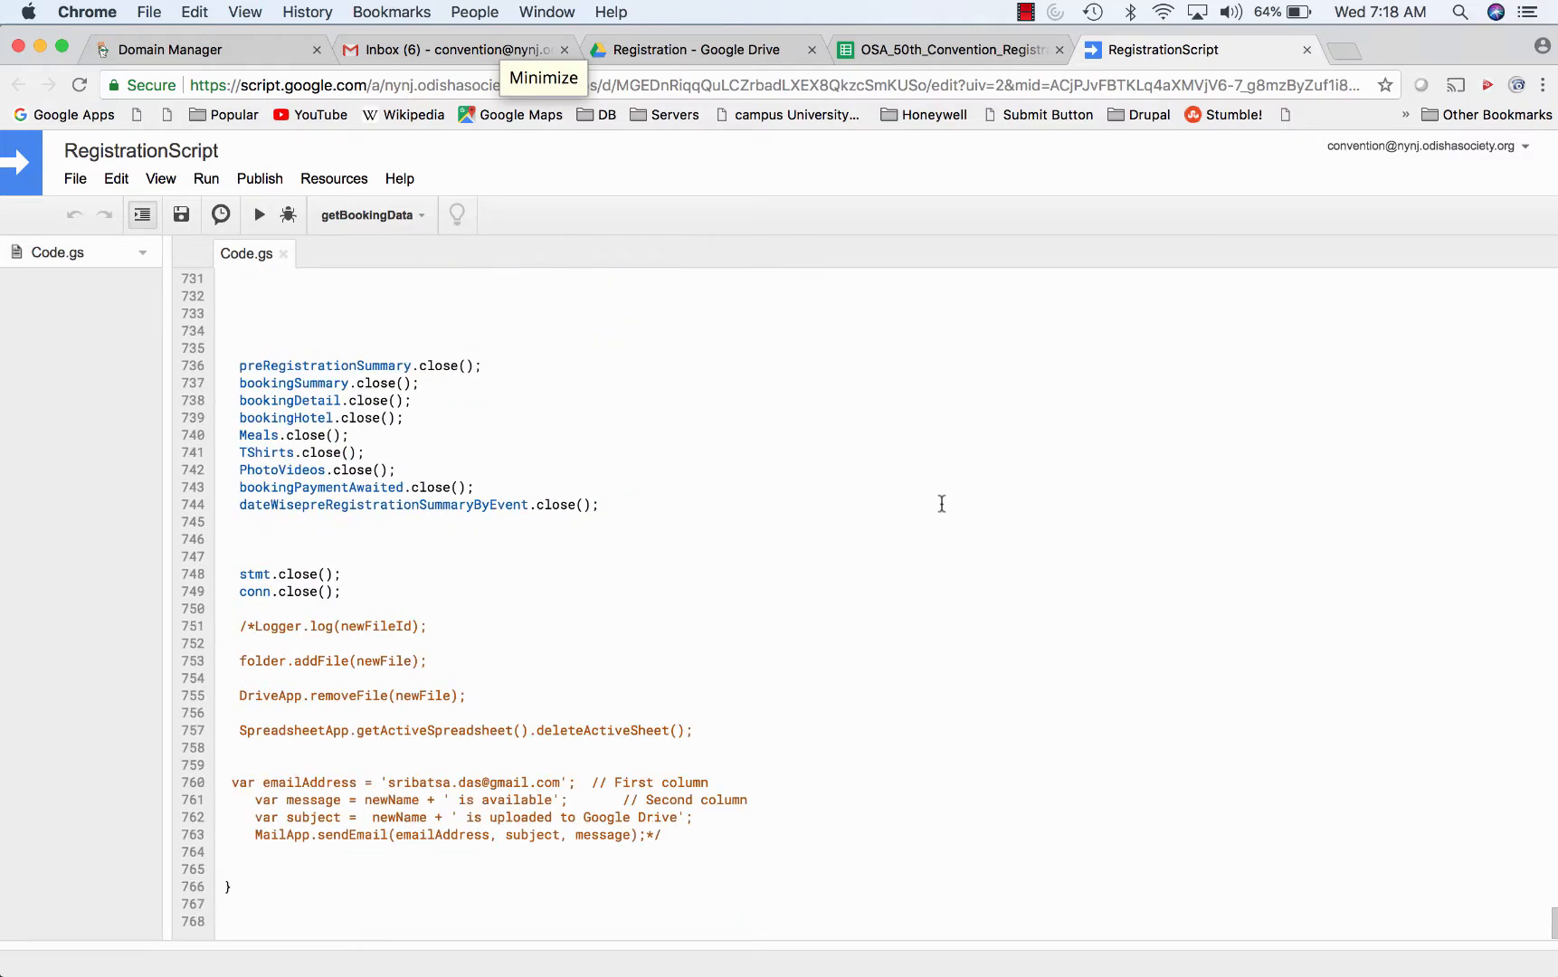
scroll(941, 504, "up", 18)
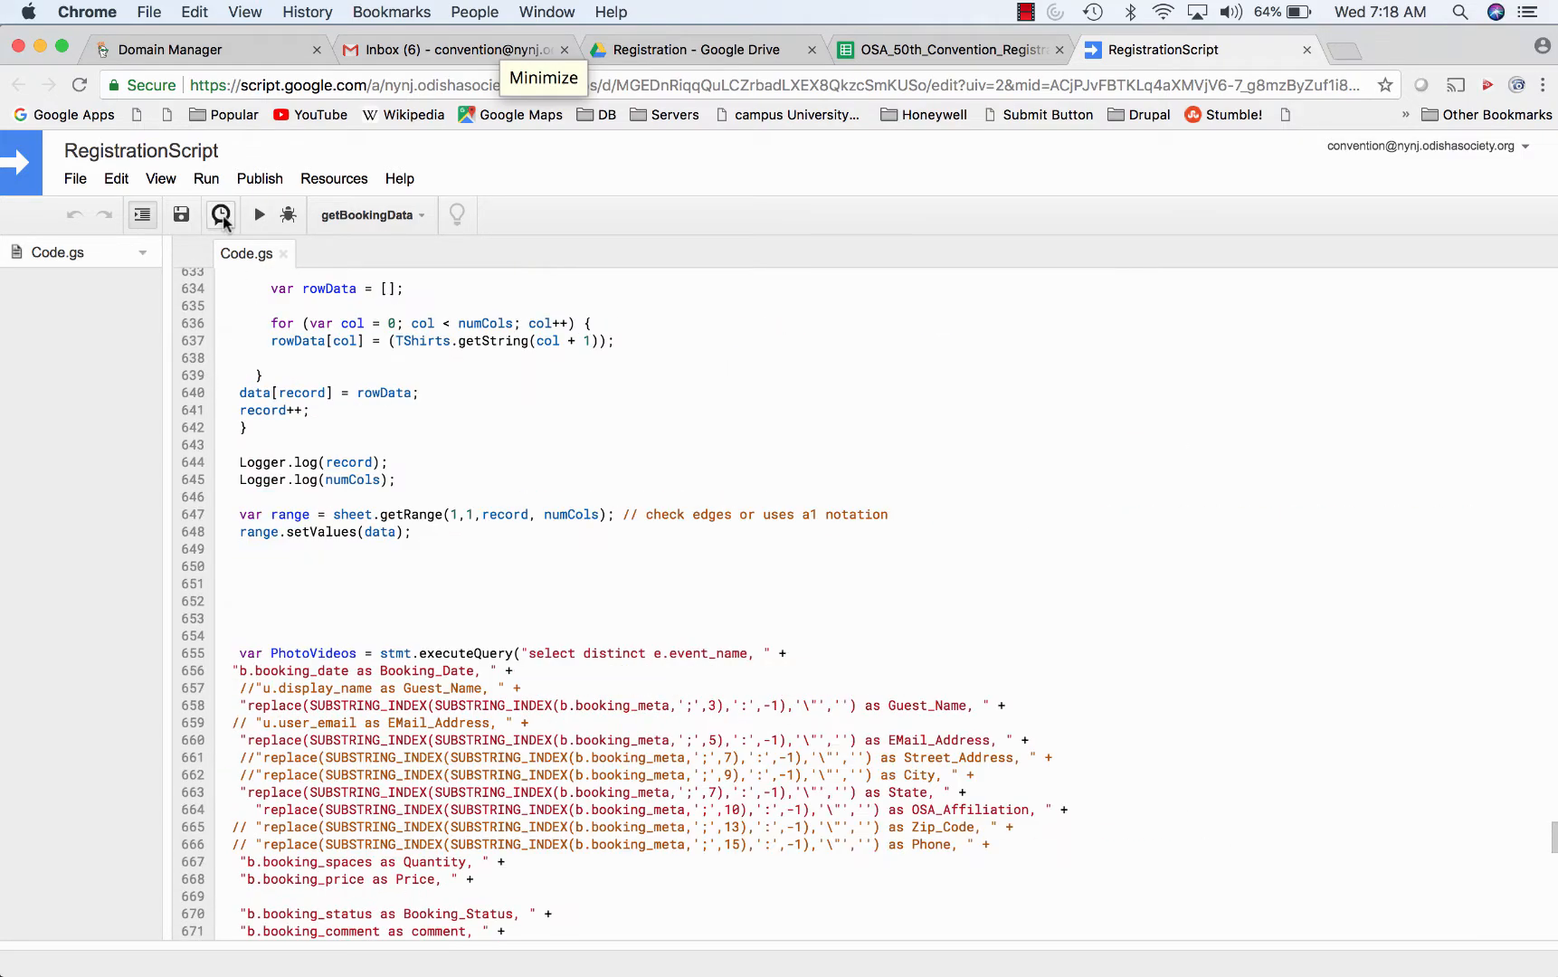
left_click(222, 216)
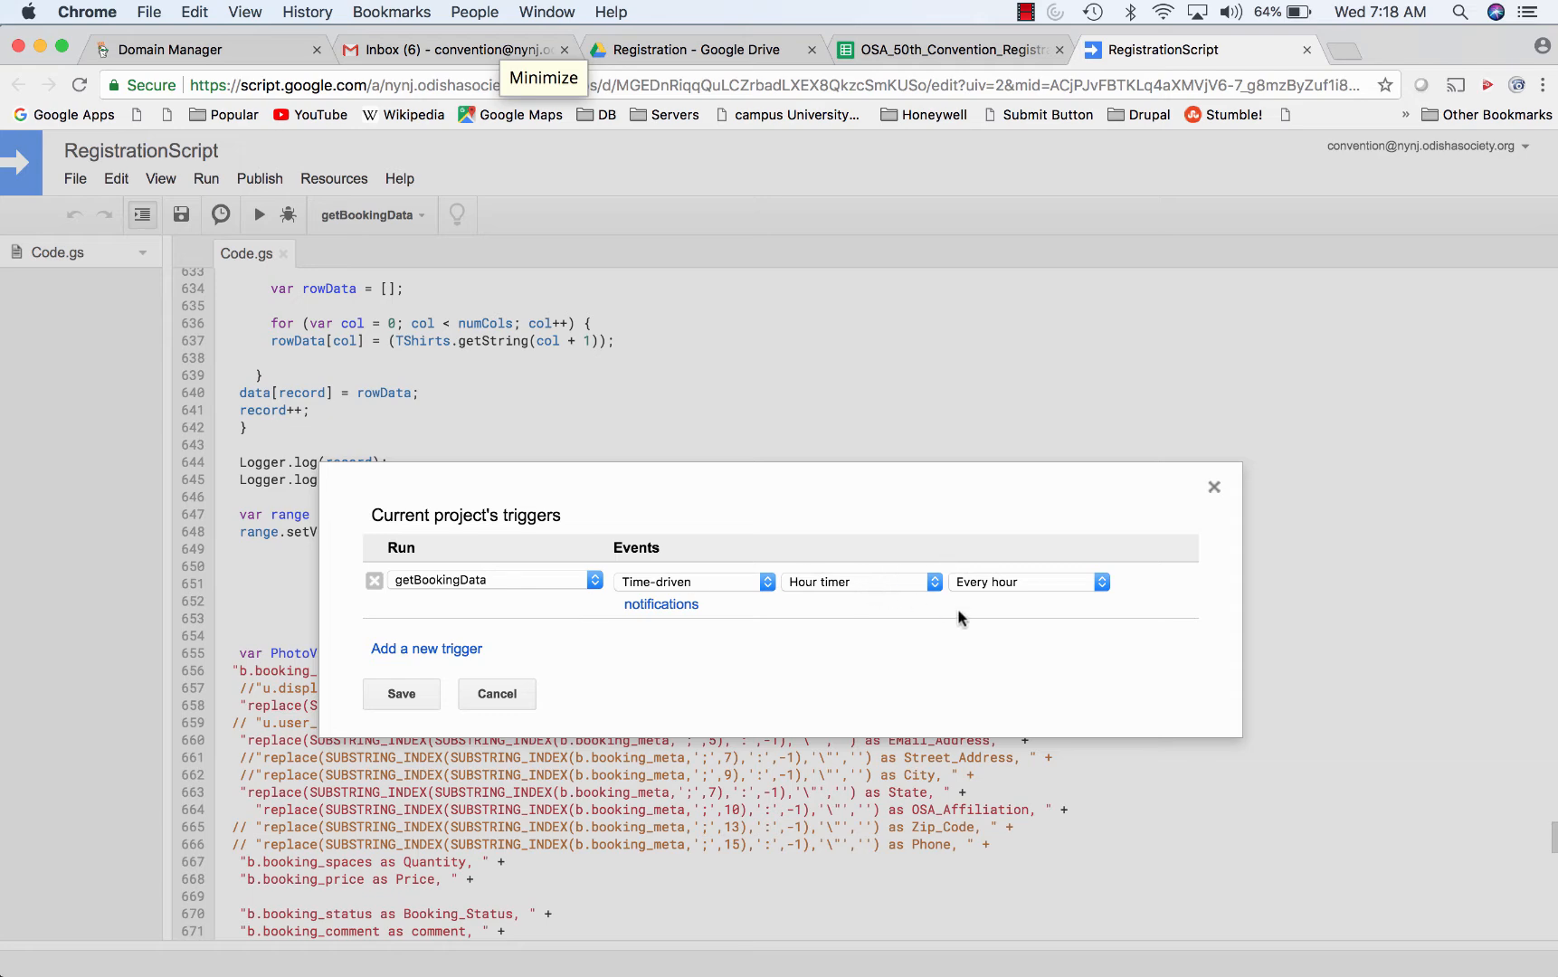
left_click(487, 698)
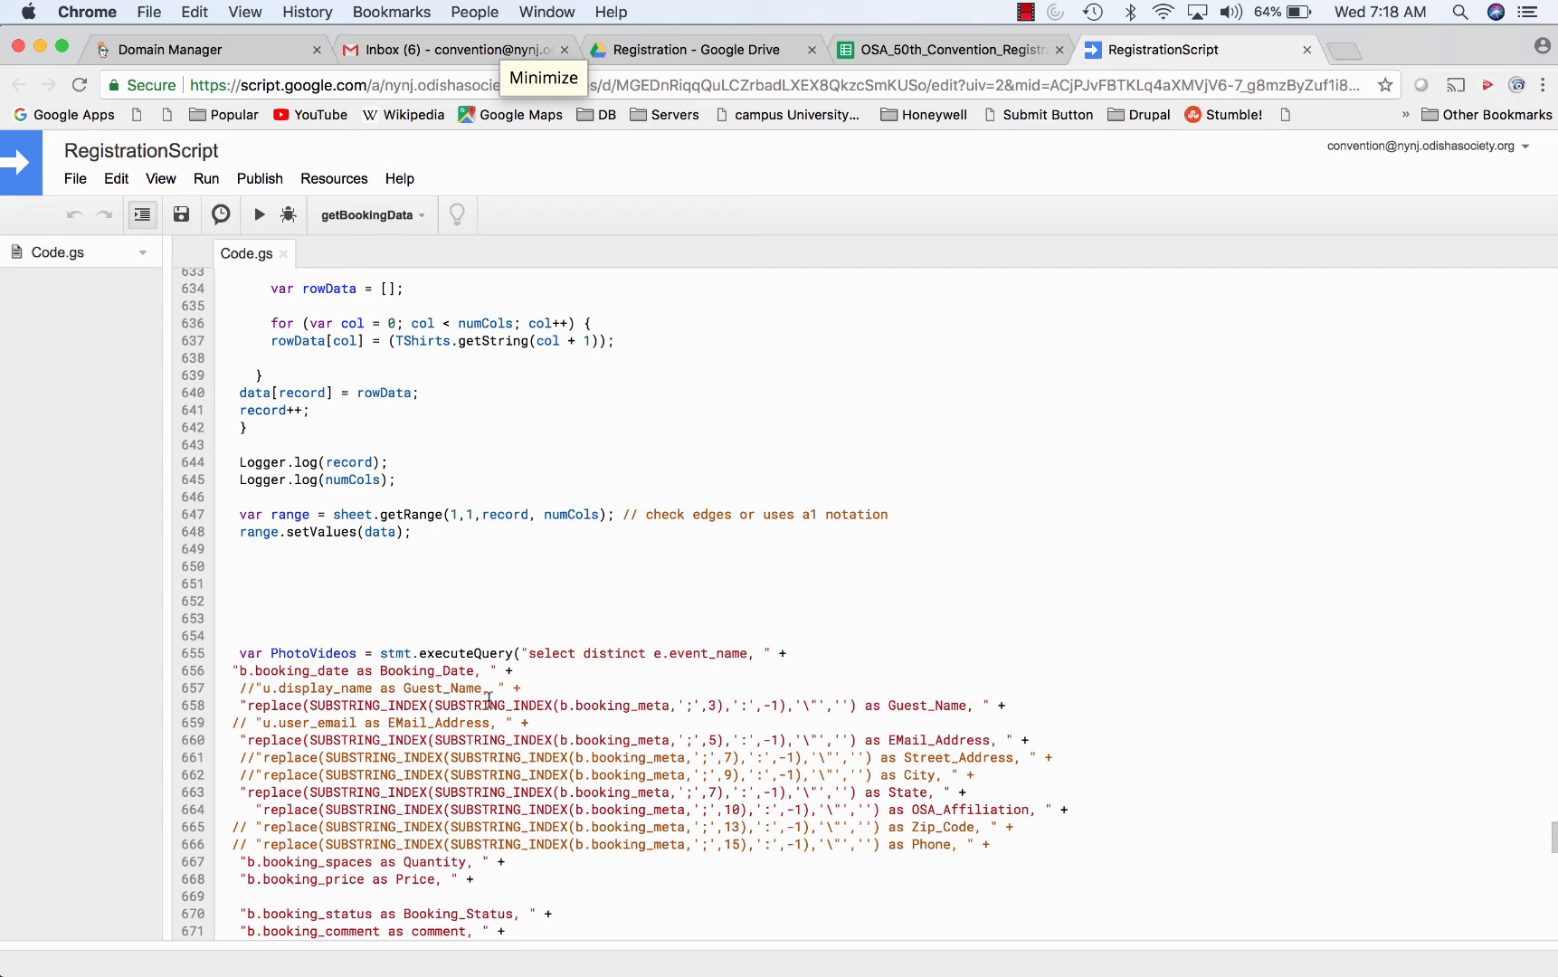
- Close the script and registration tabs, then open Ideas for OSA 50th from the Surveys folder
left_click(1308, 50)
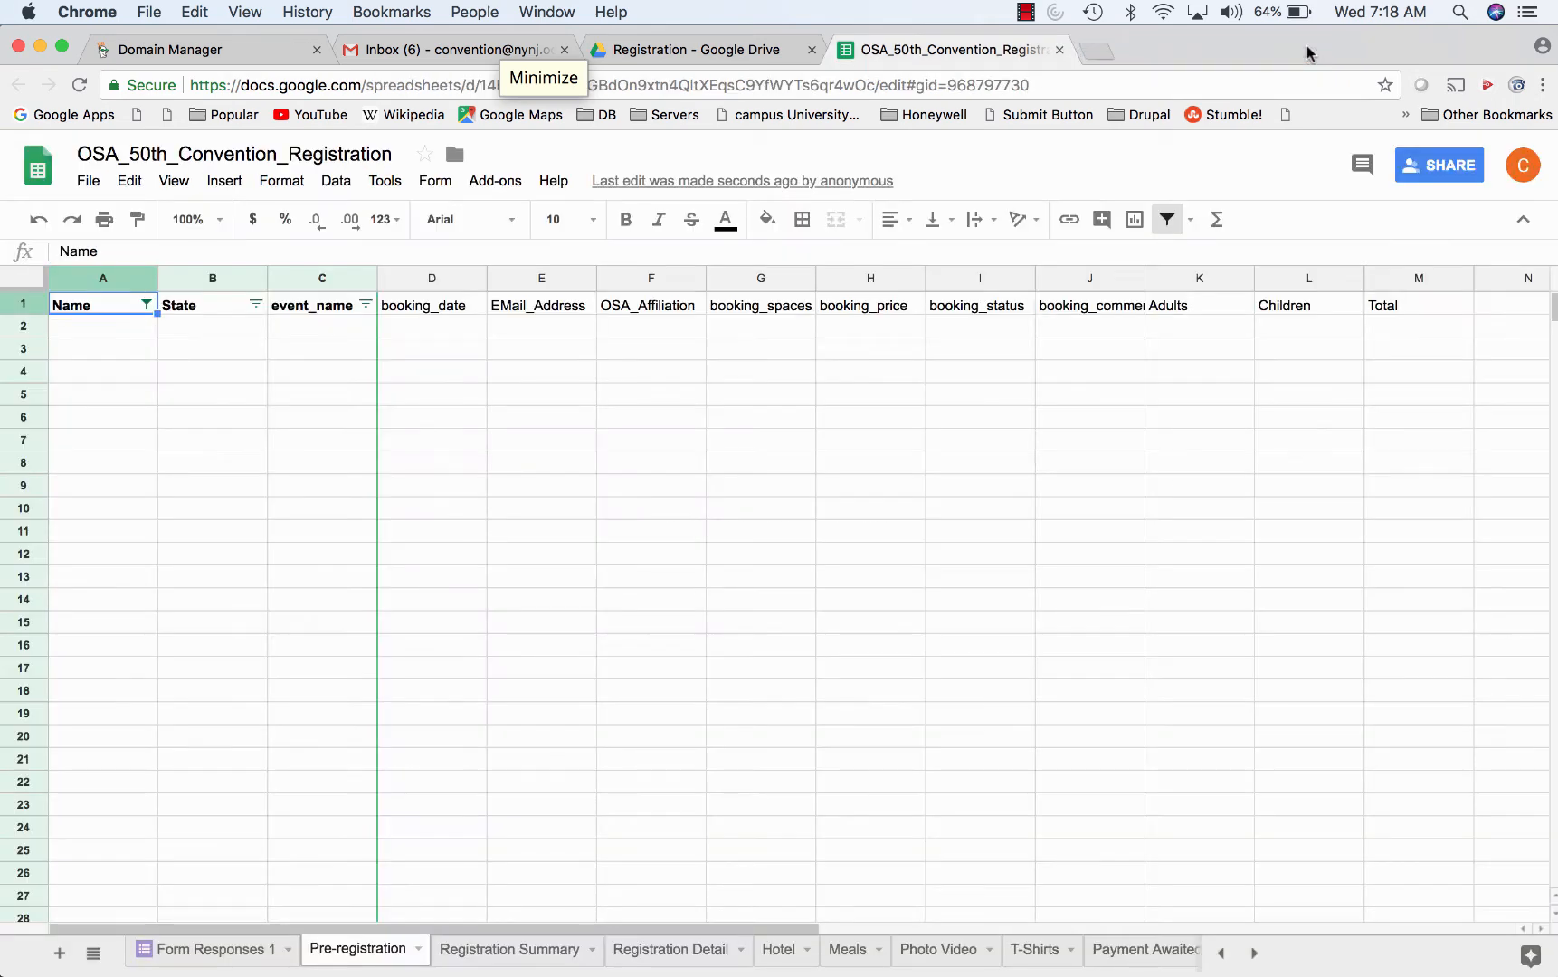
left_click(1059, 49)
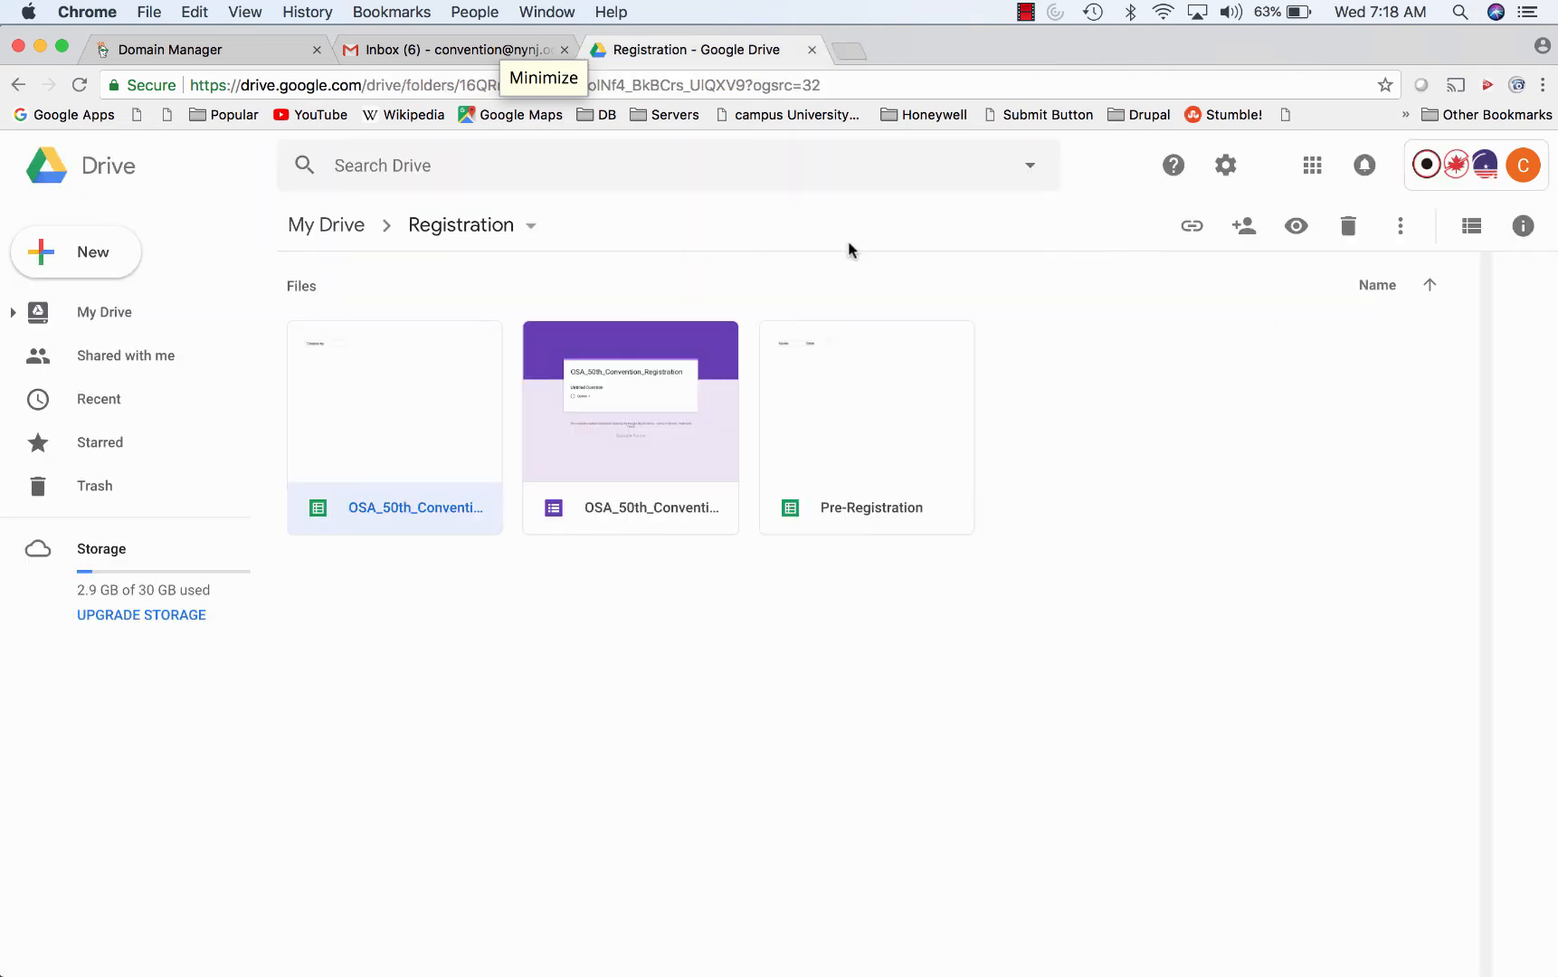
left_click(351, 232)
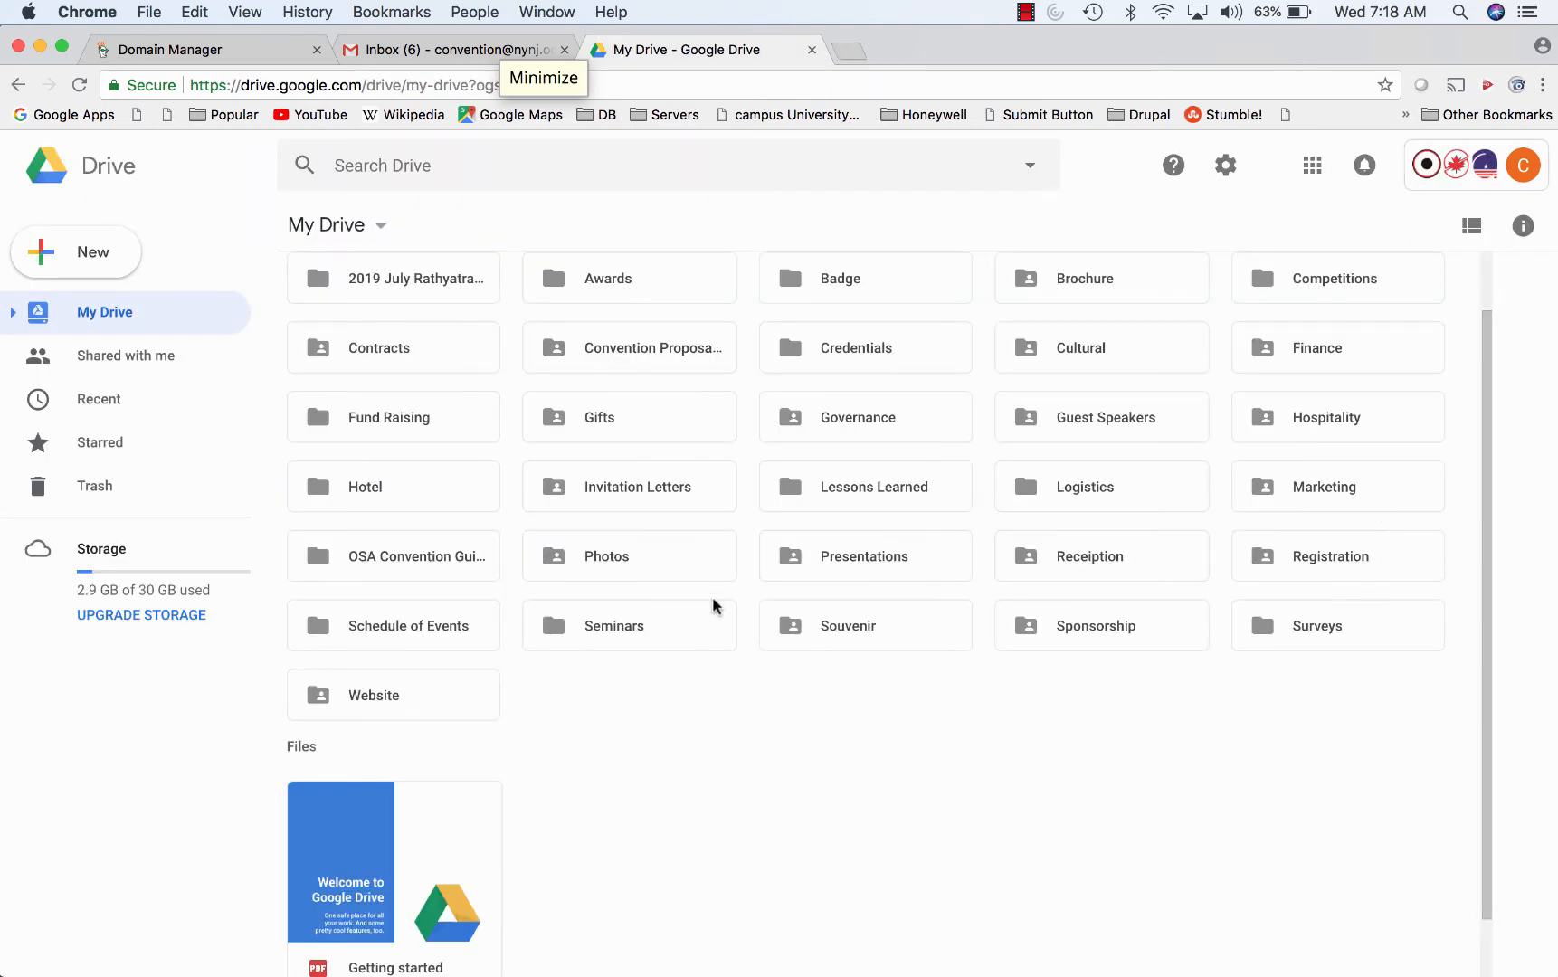
double_click(1305, 620)
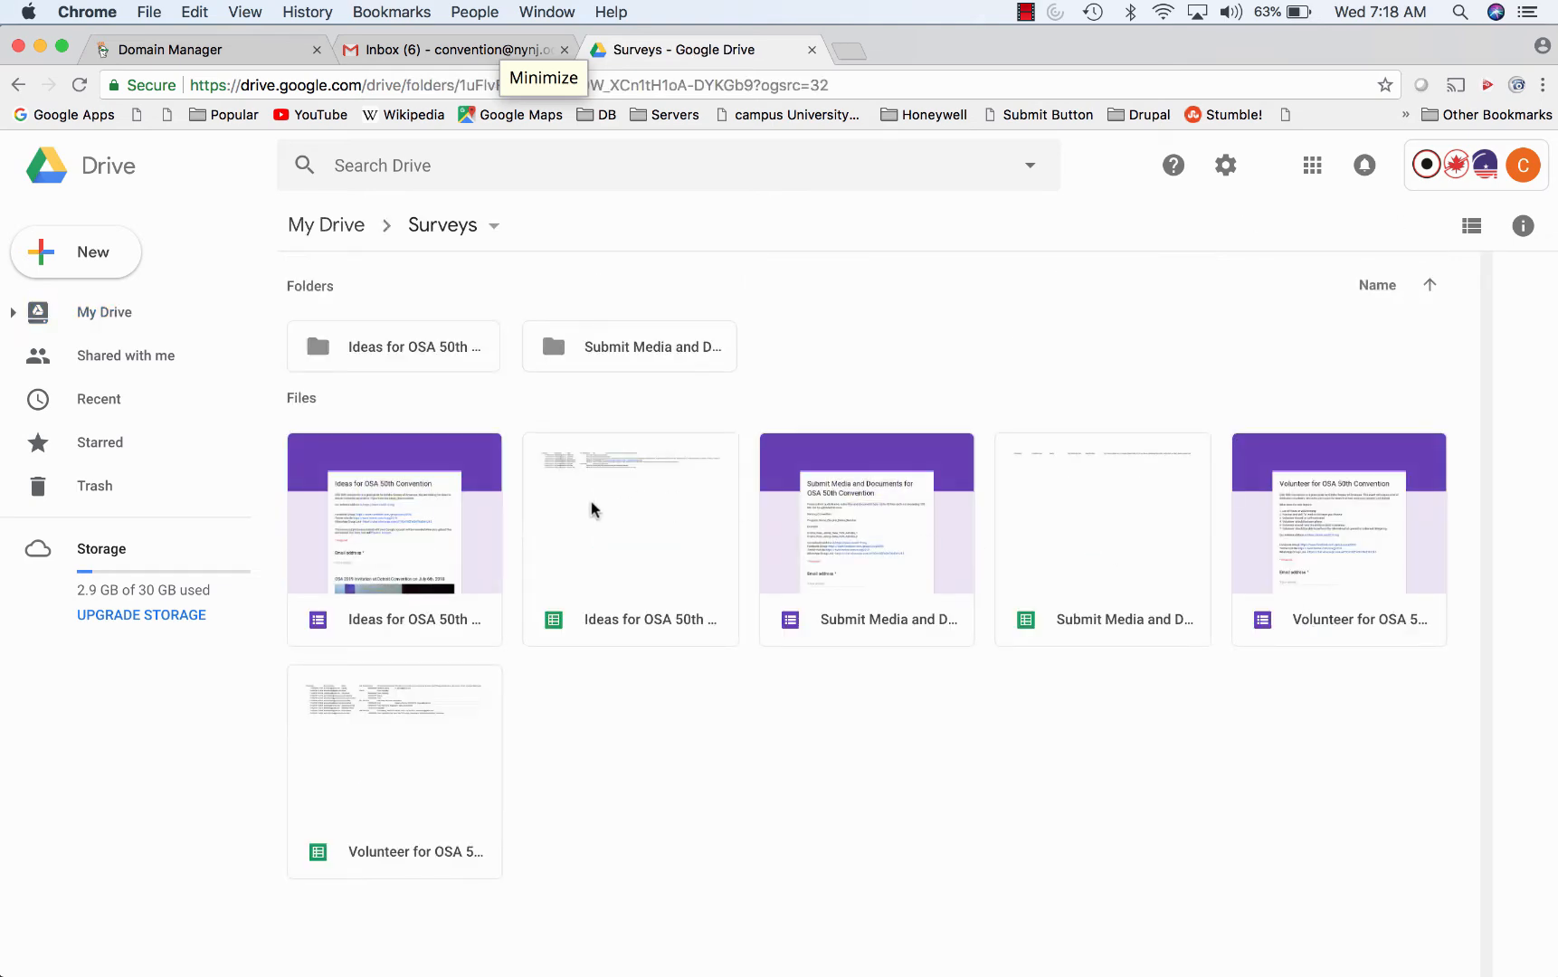
double_click(592, 508)
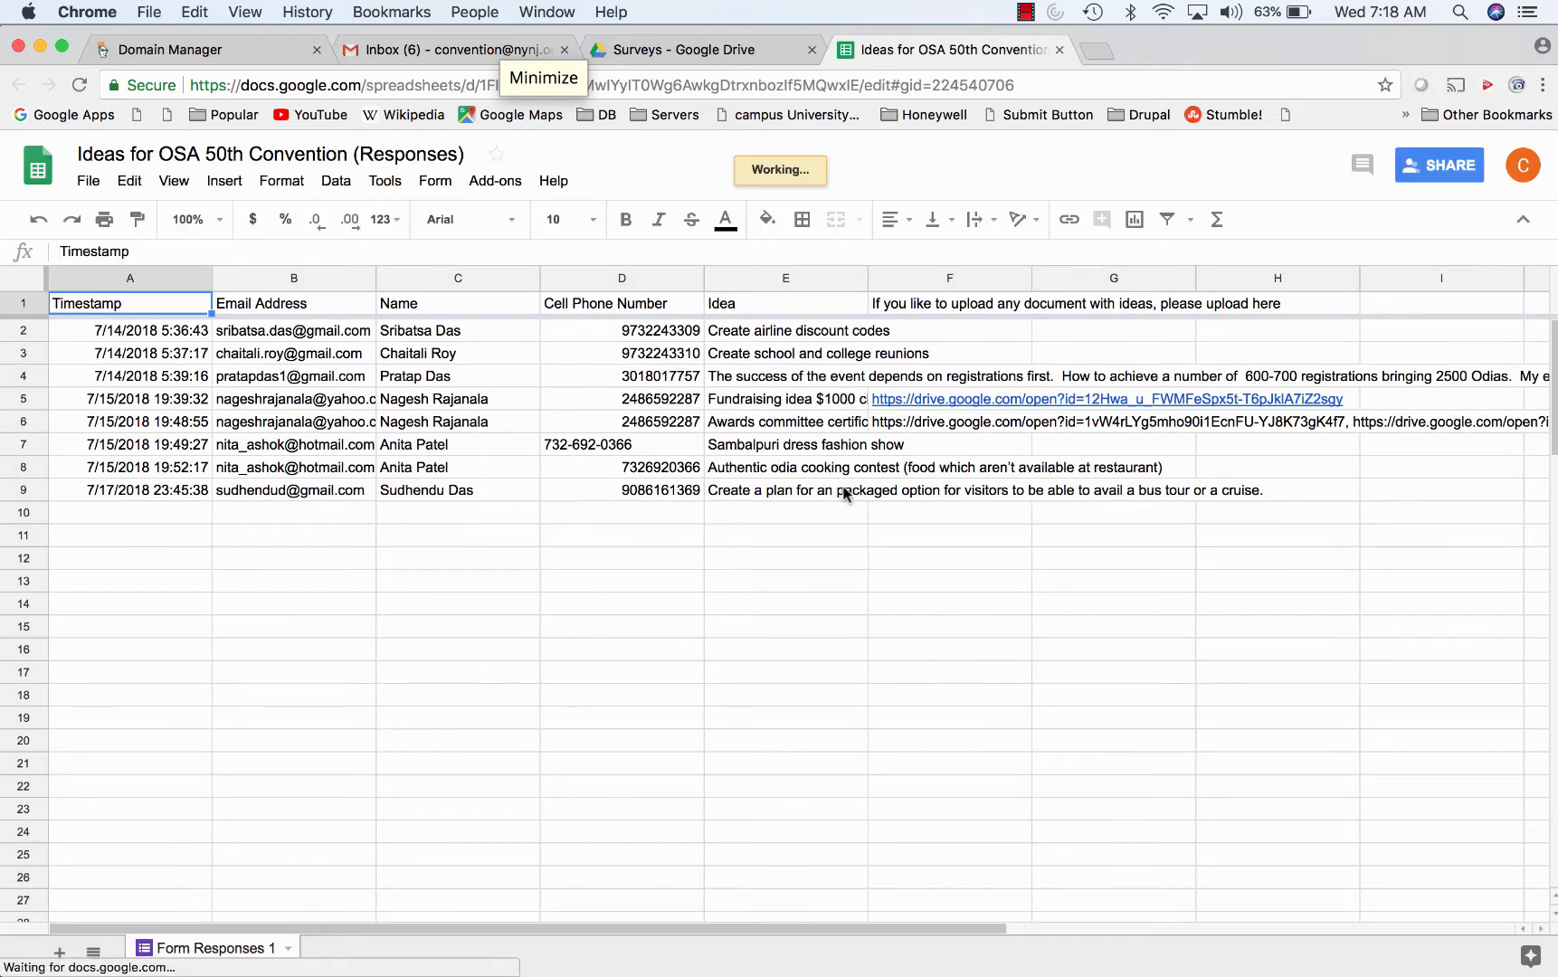
left_click(384, 181)
left_click(397, 262)
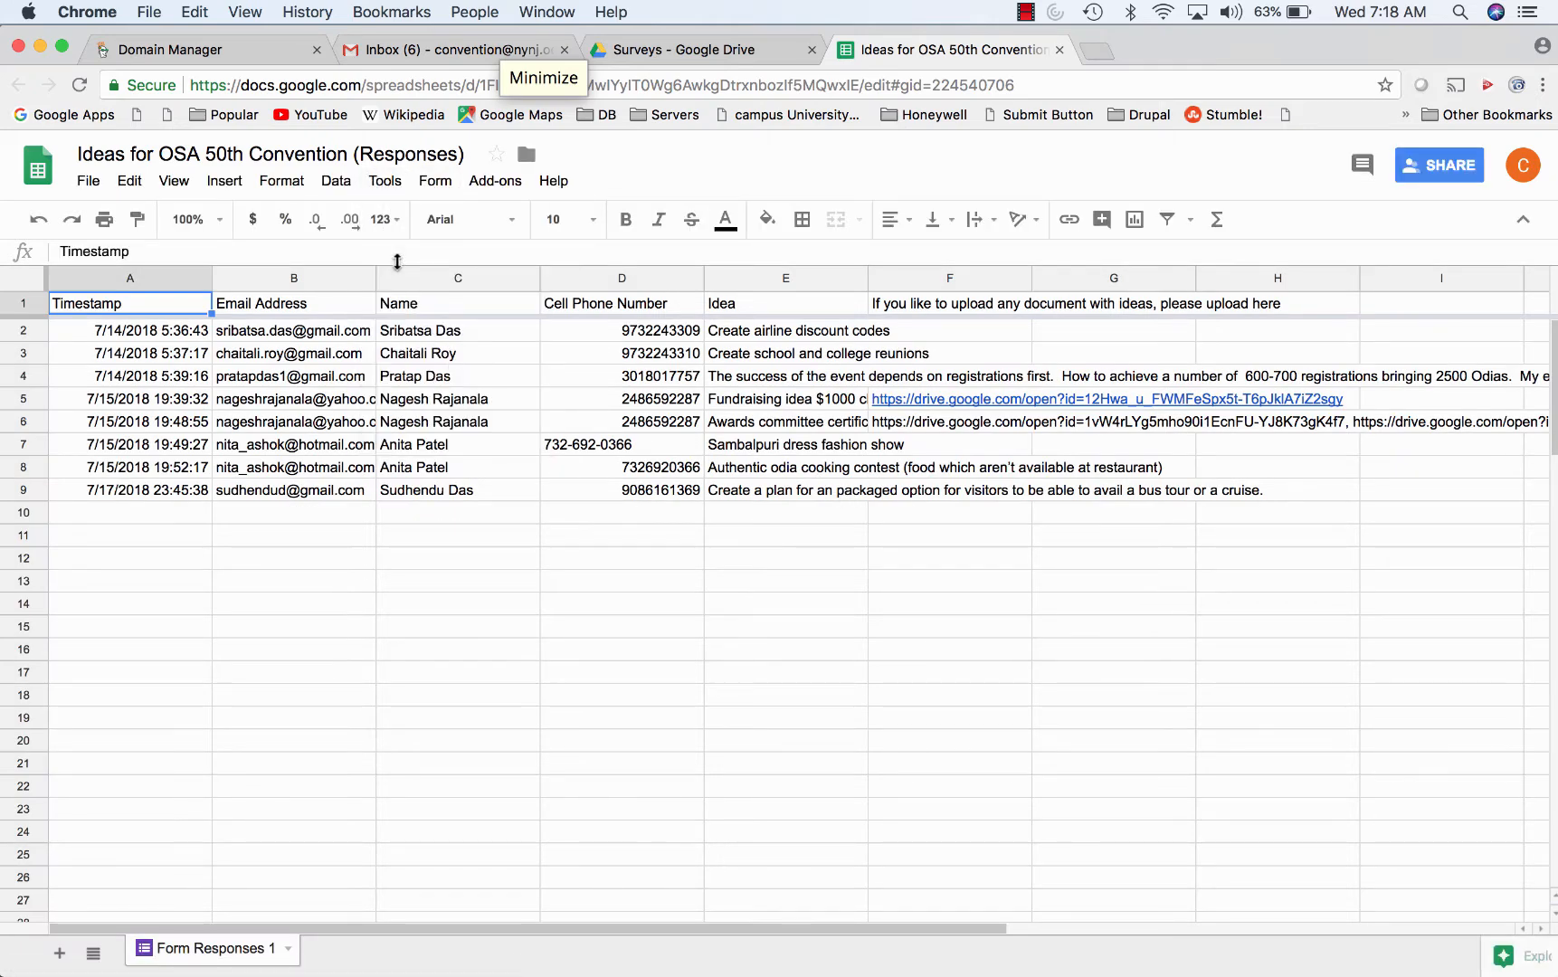
left_click(385, 181)
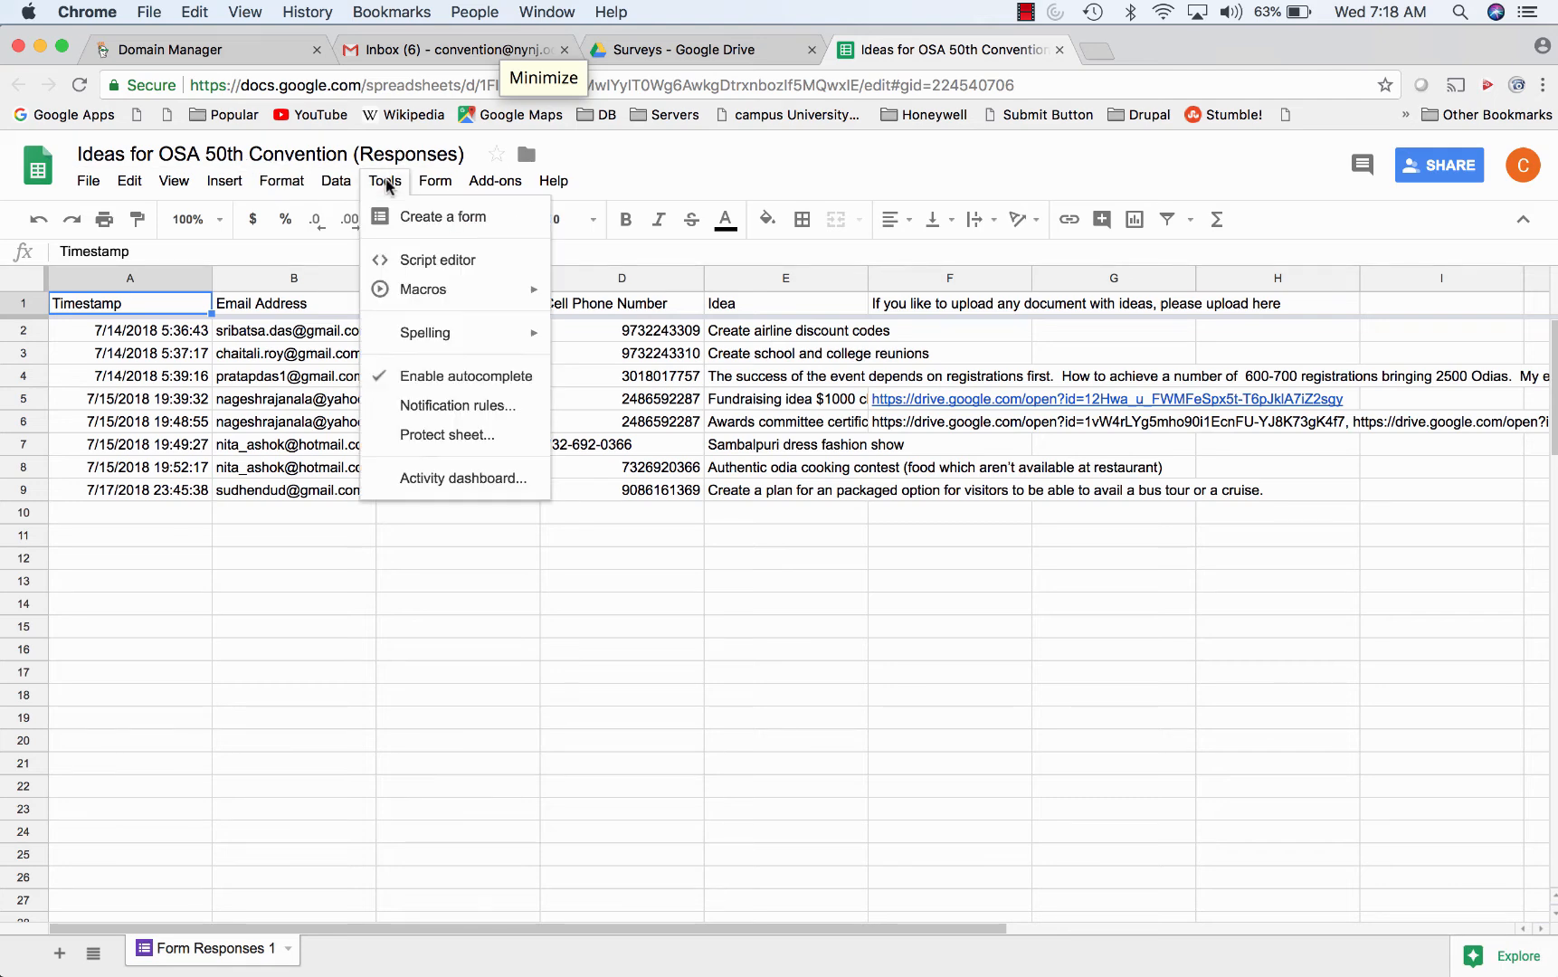
left_click(407, 256)
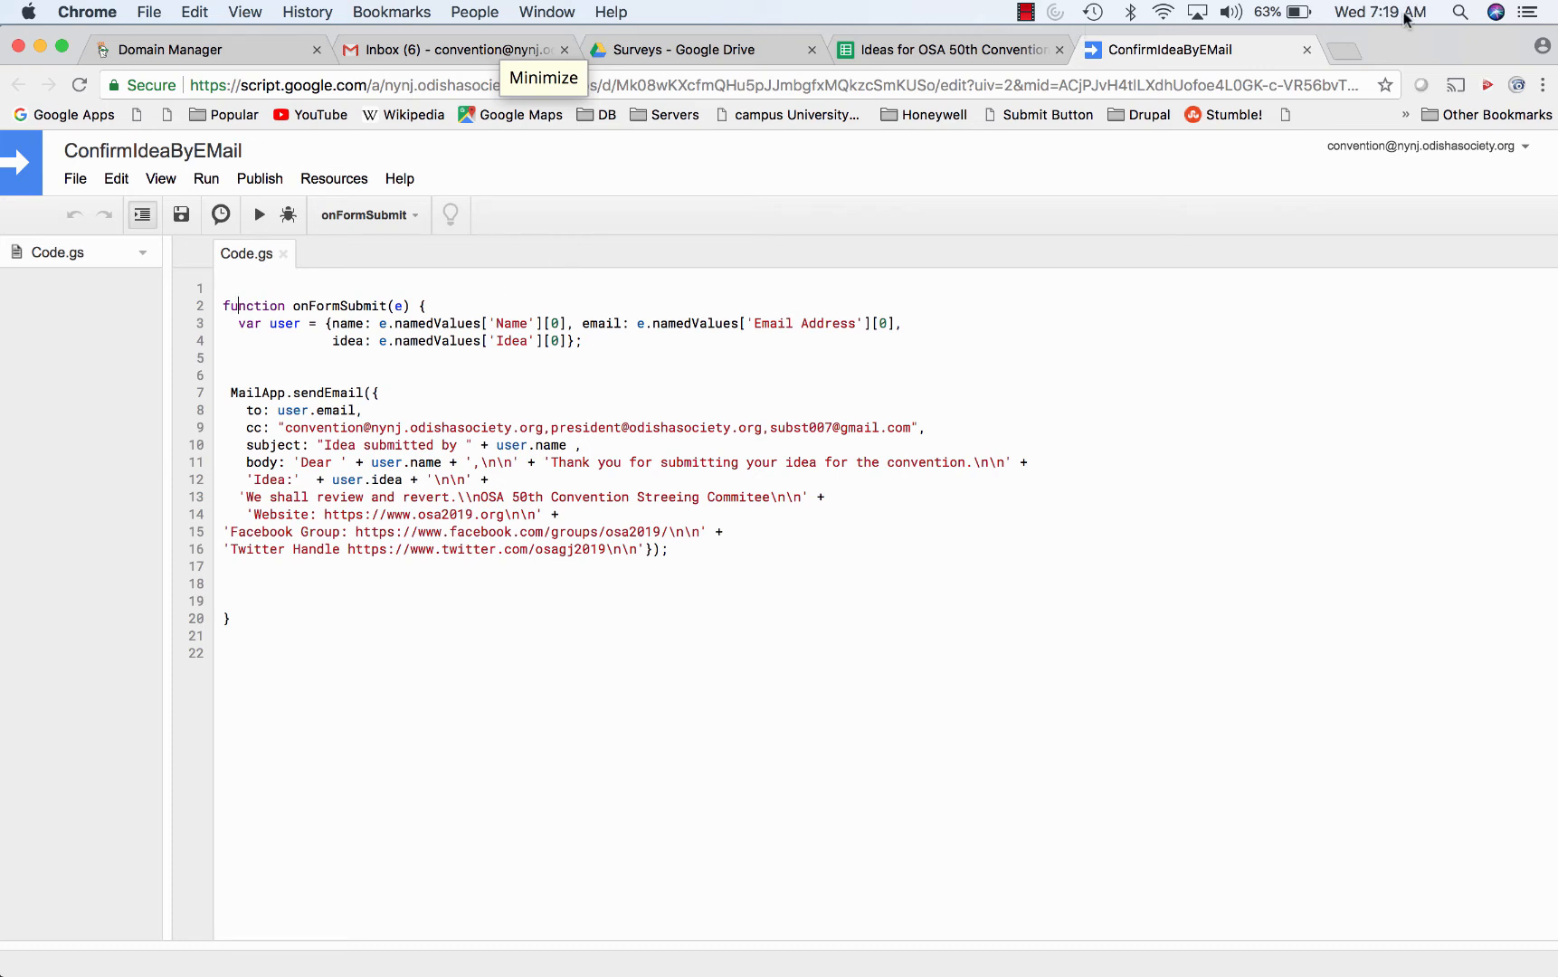
left_click(1307, 49)
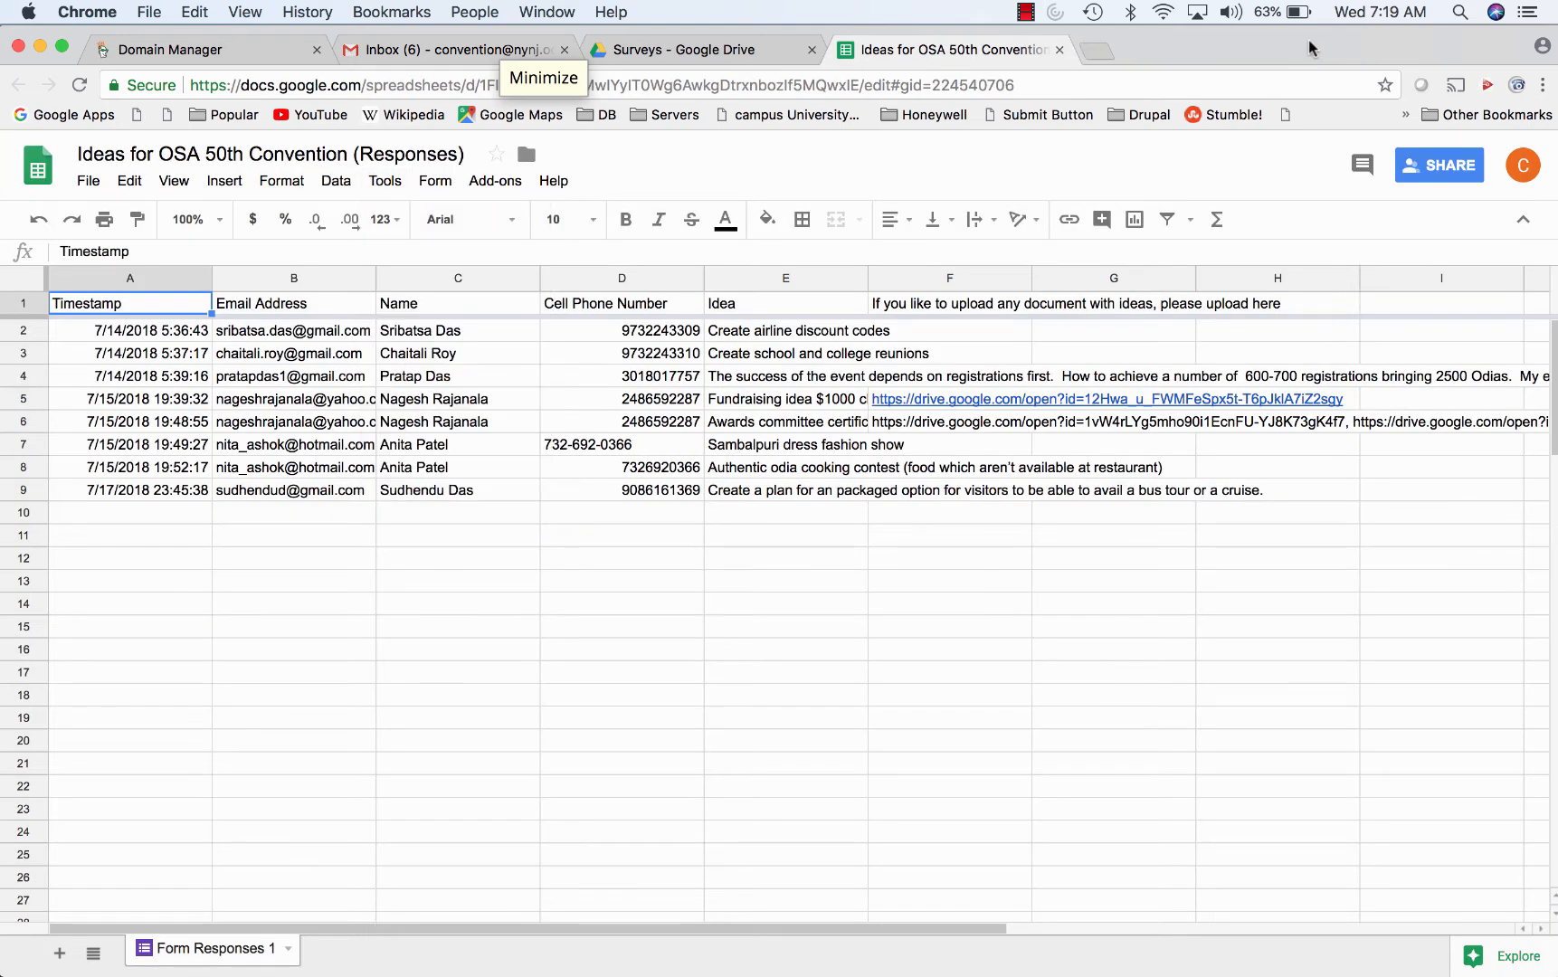
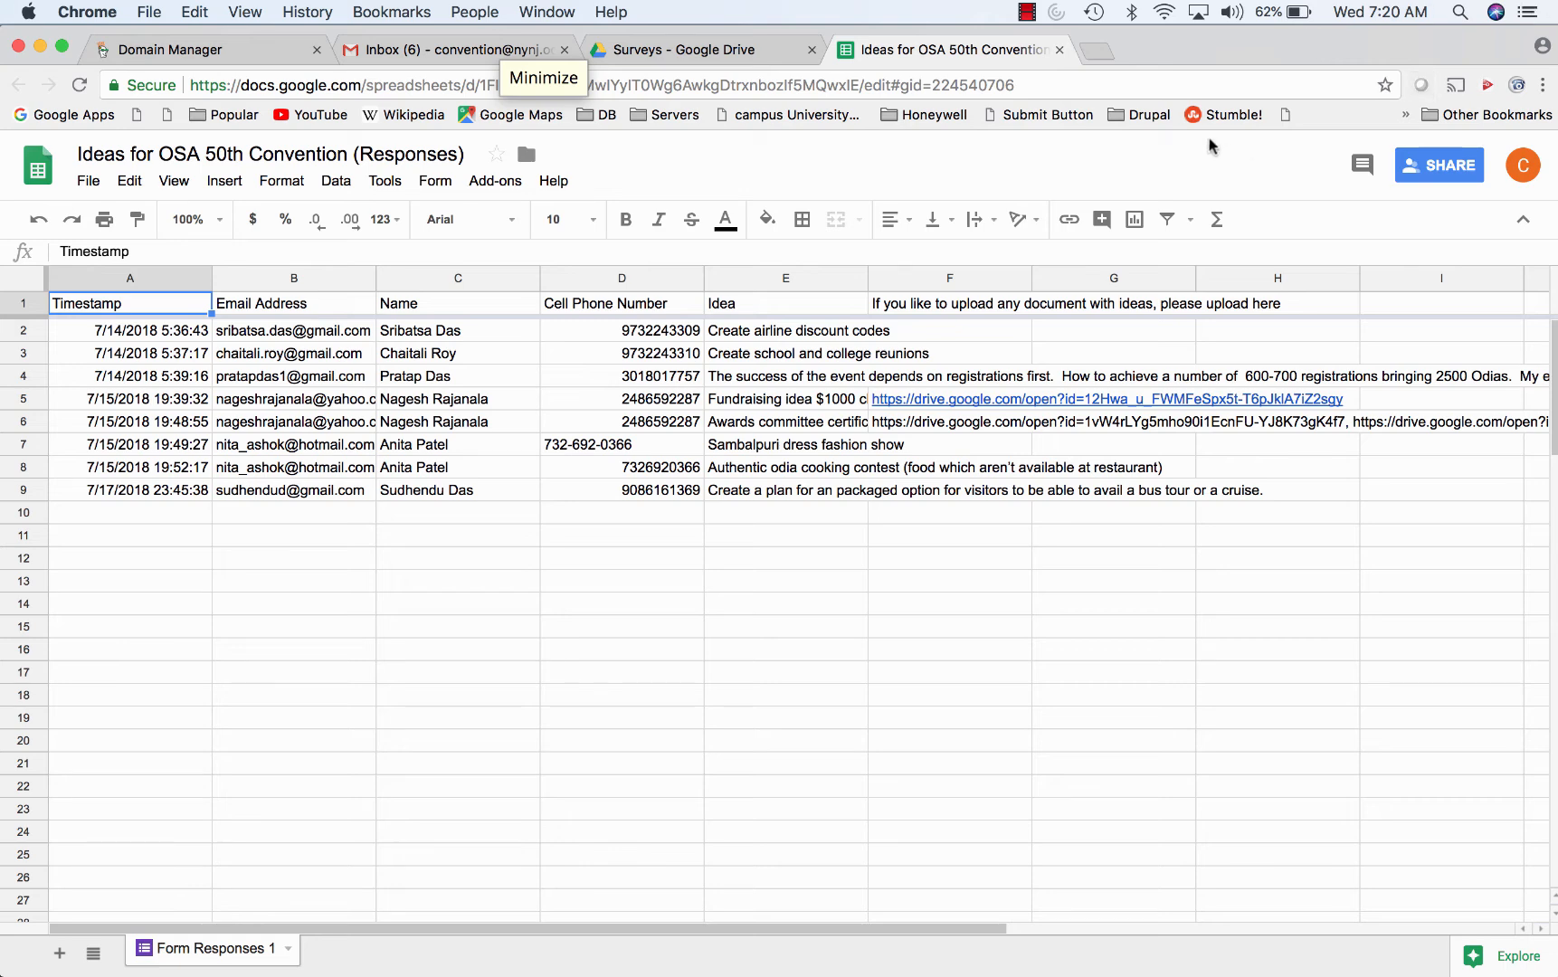
- Load osa2019.org in a new browser tab
left_click(1095, 51)
type("osa2019.org")
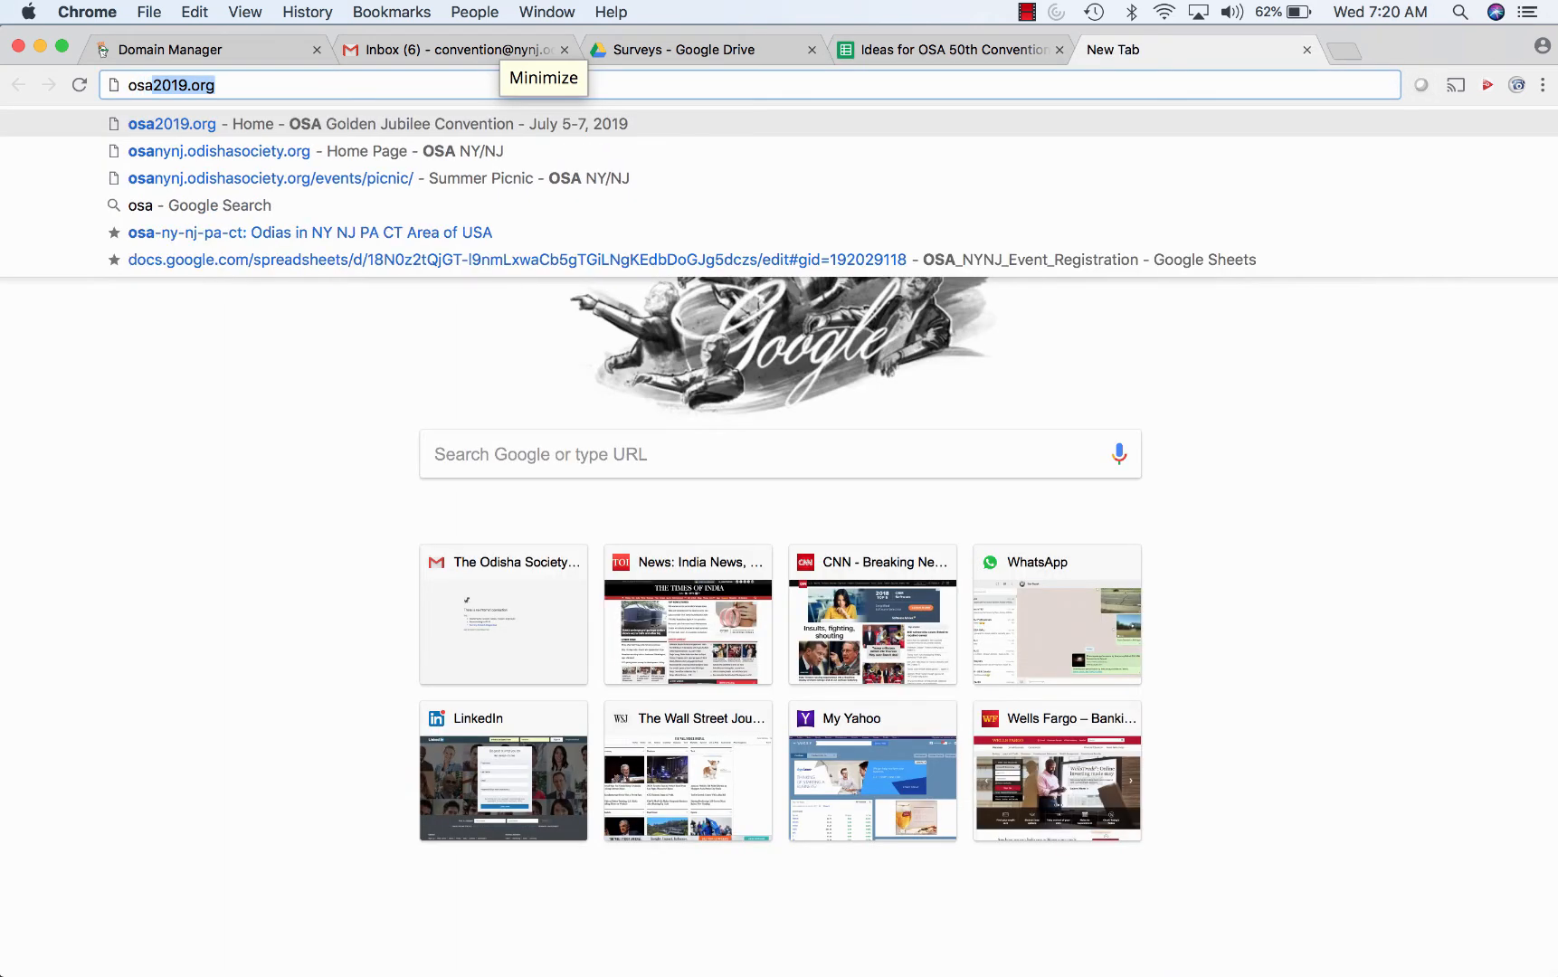
key("Right")
key("Return")
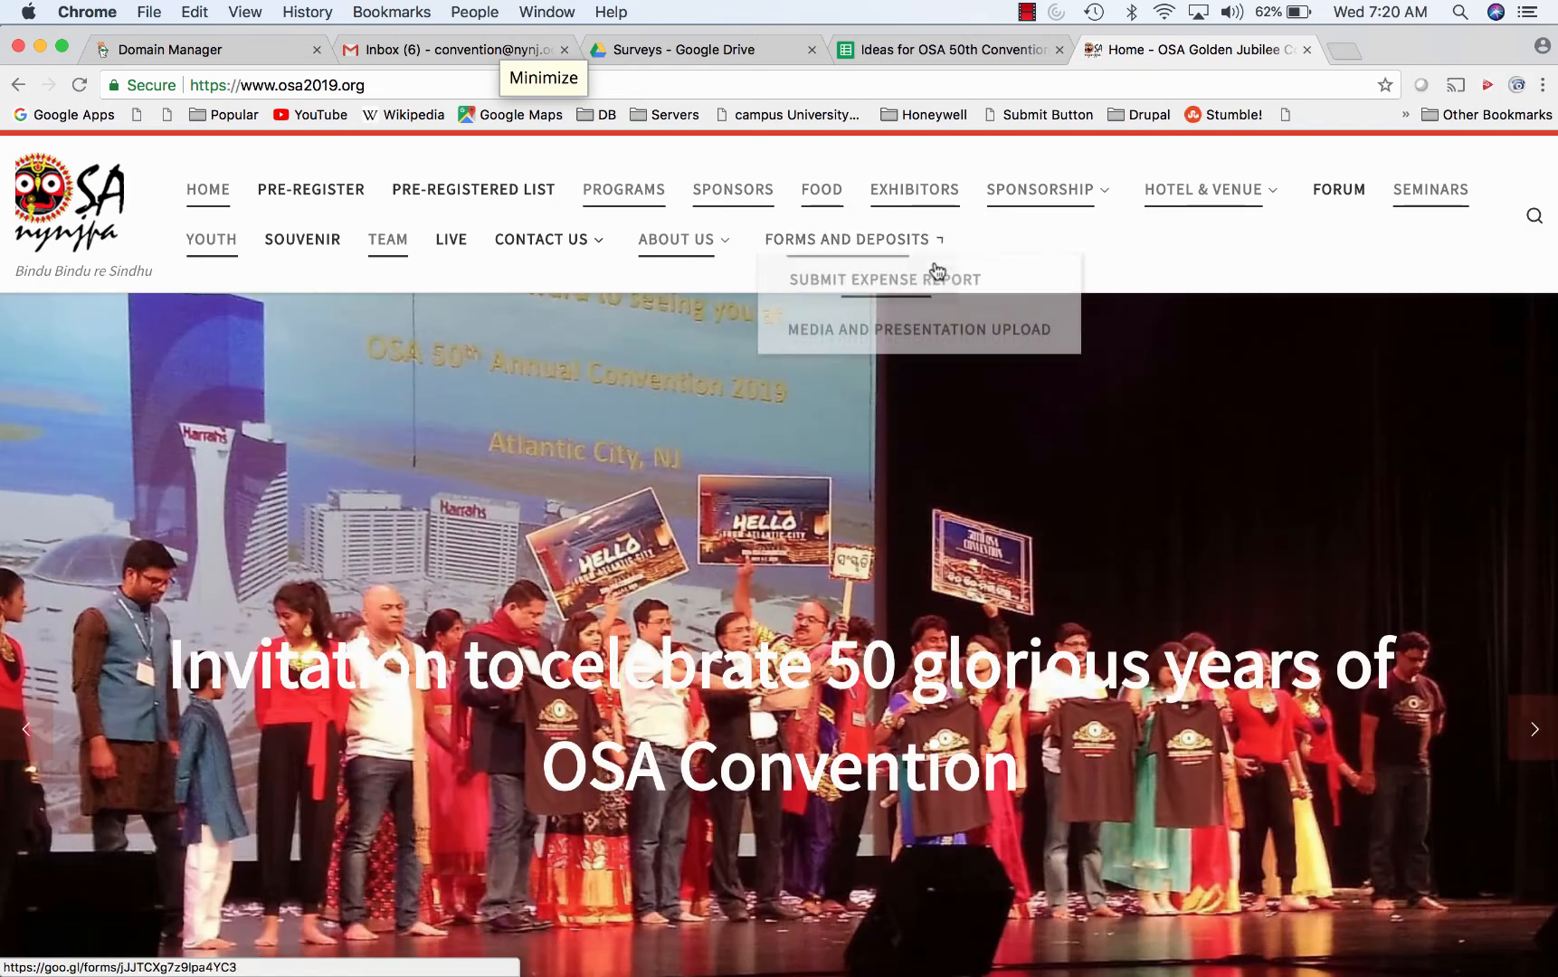
- Go to About Us > Ideas and open the Submit Ideas form
mouse_move(703, 256)
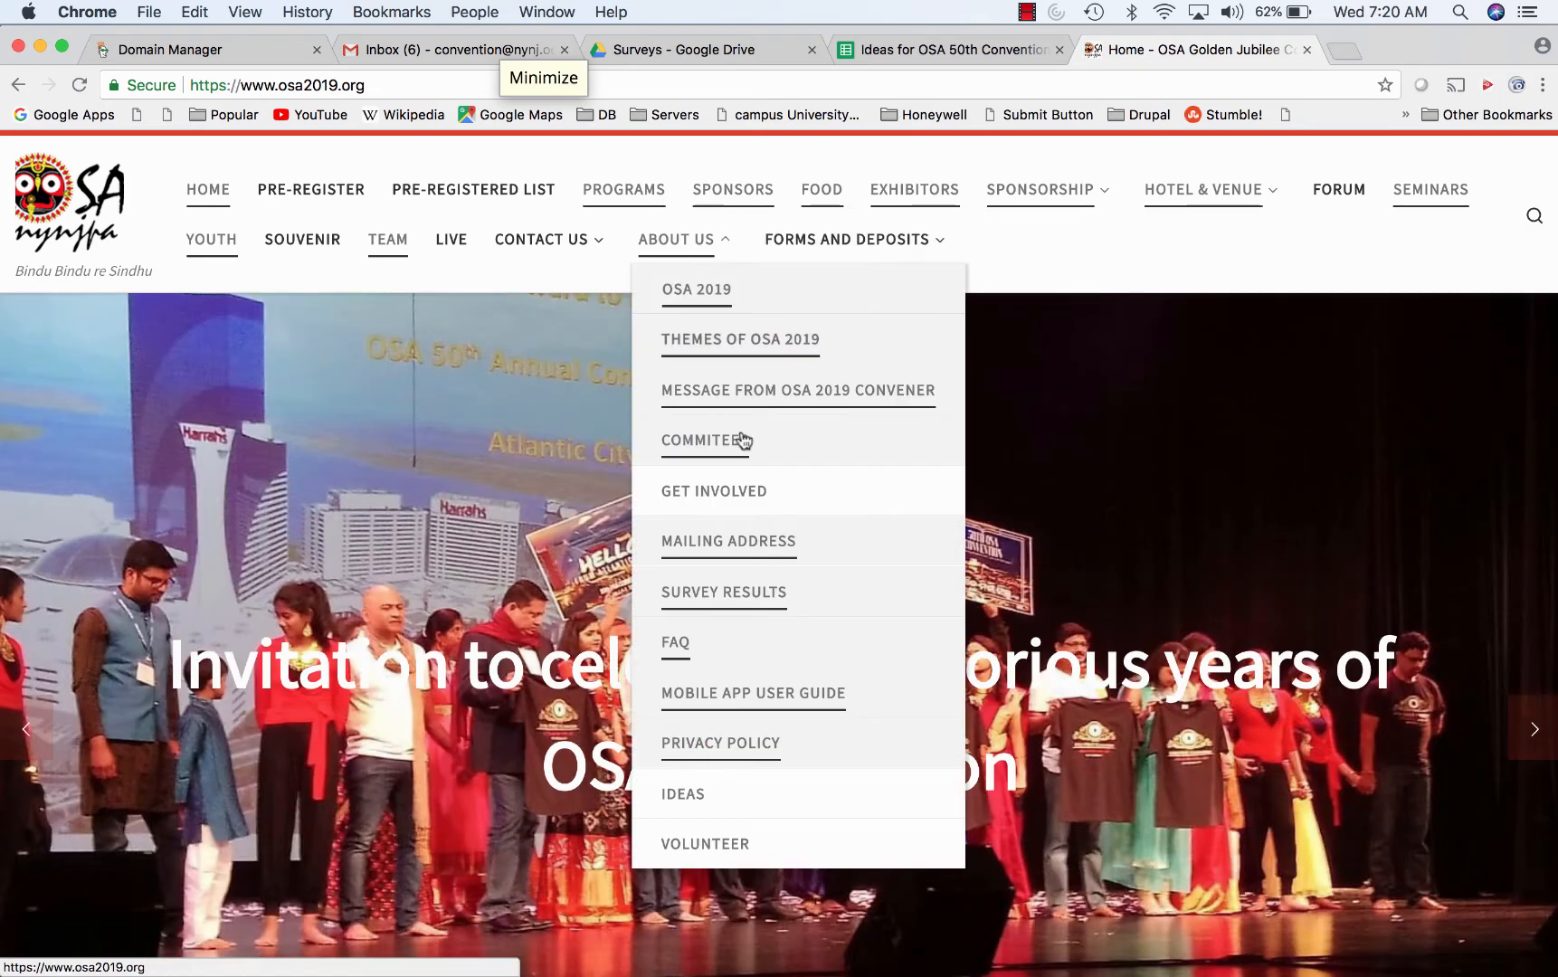
left_click(694, 787)
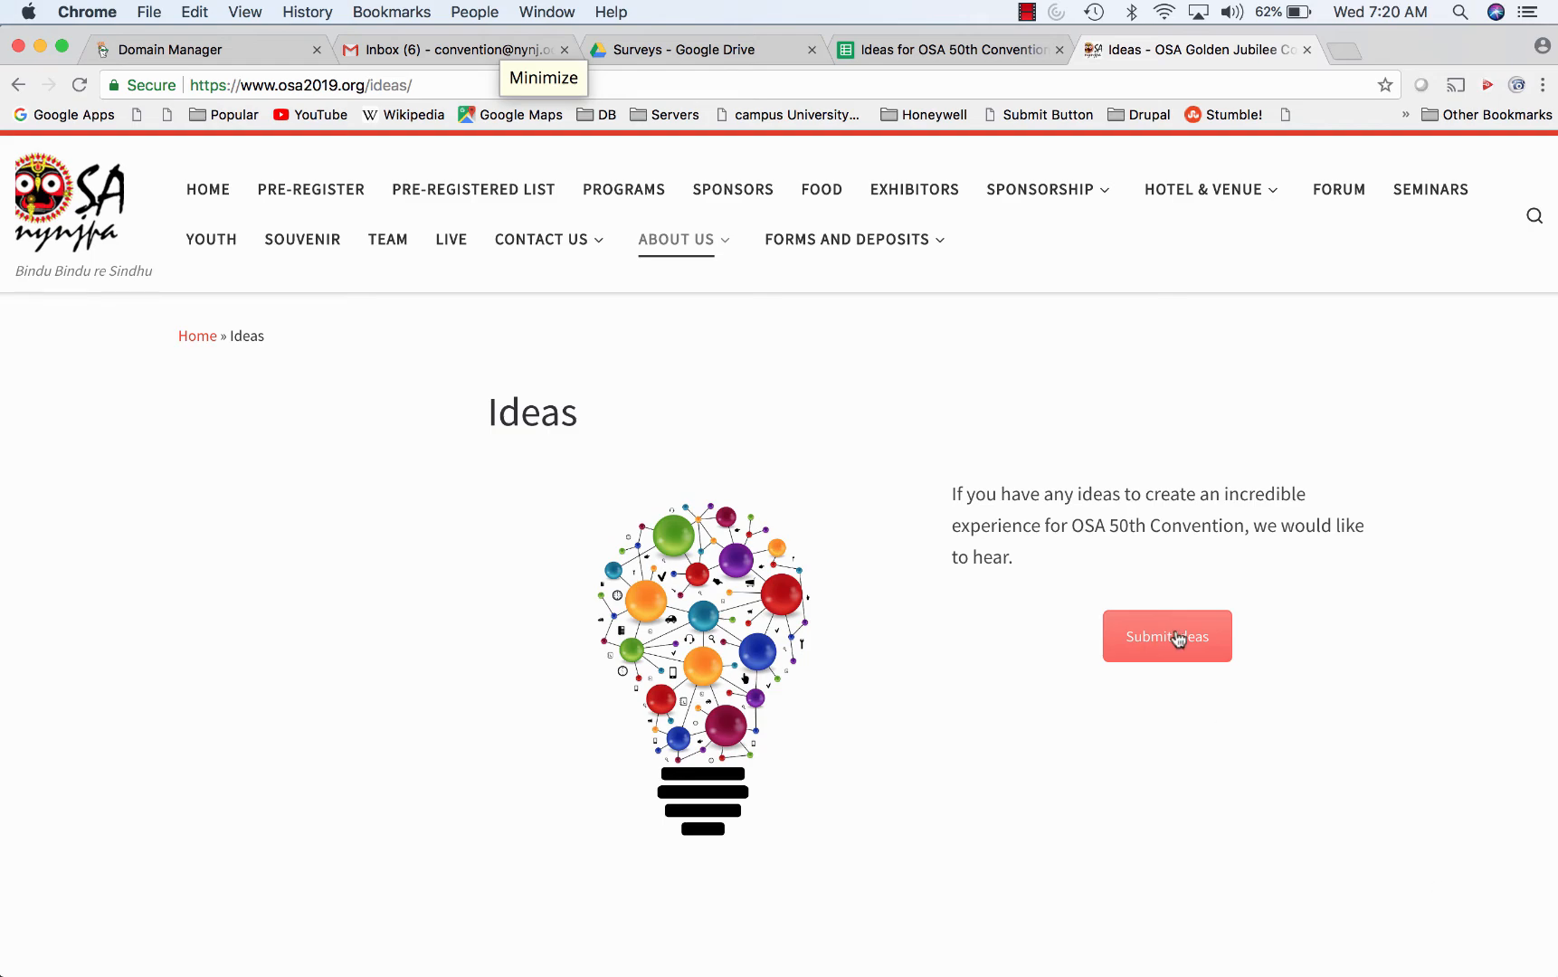
left_click(1176, 636)
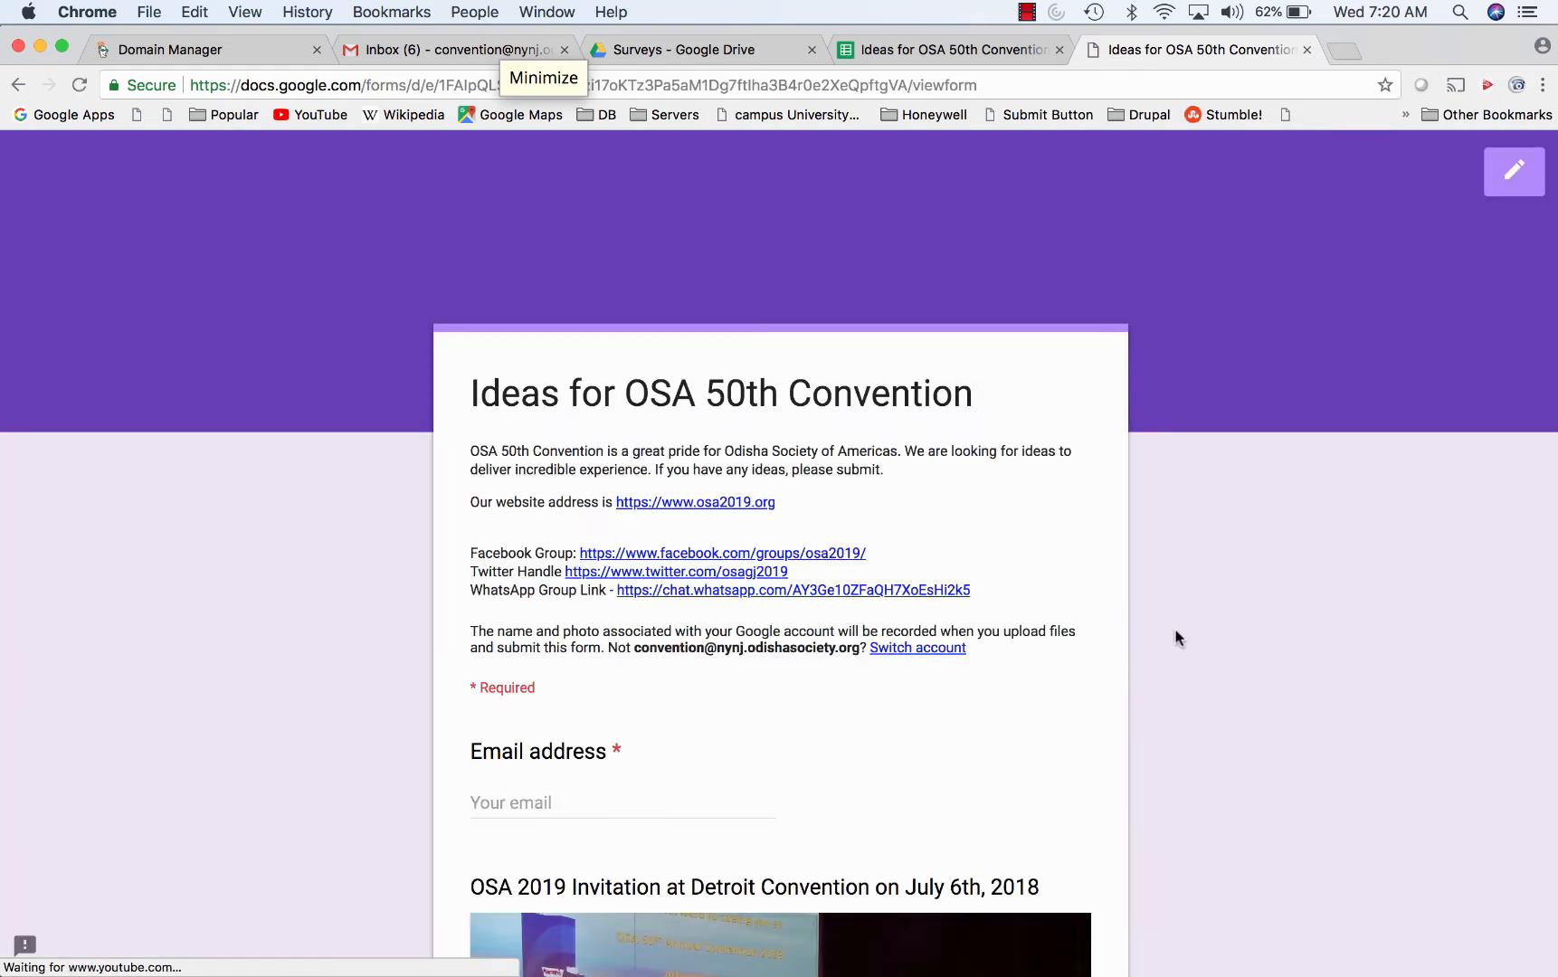
- Close the Ideas responses sheet and open the Submit Media and Documents responses sheet from Surveys
scroll(1104, 651, "down", 15)
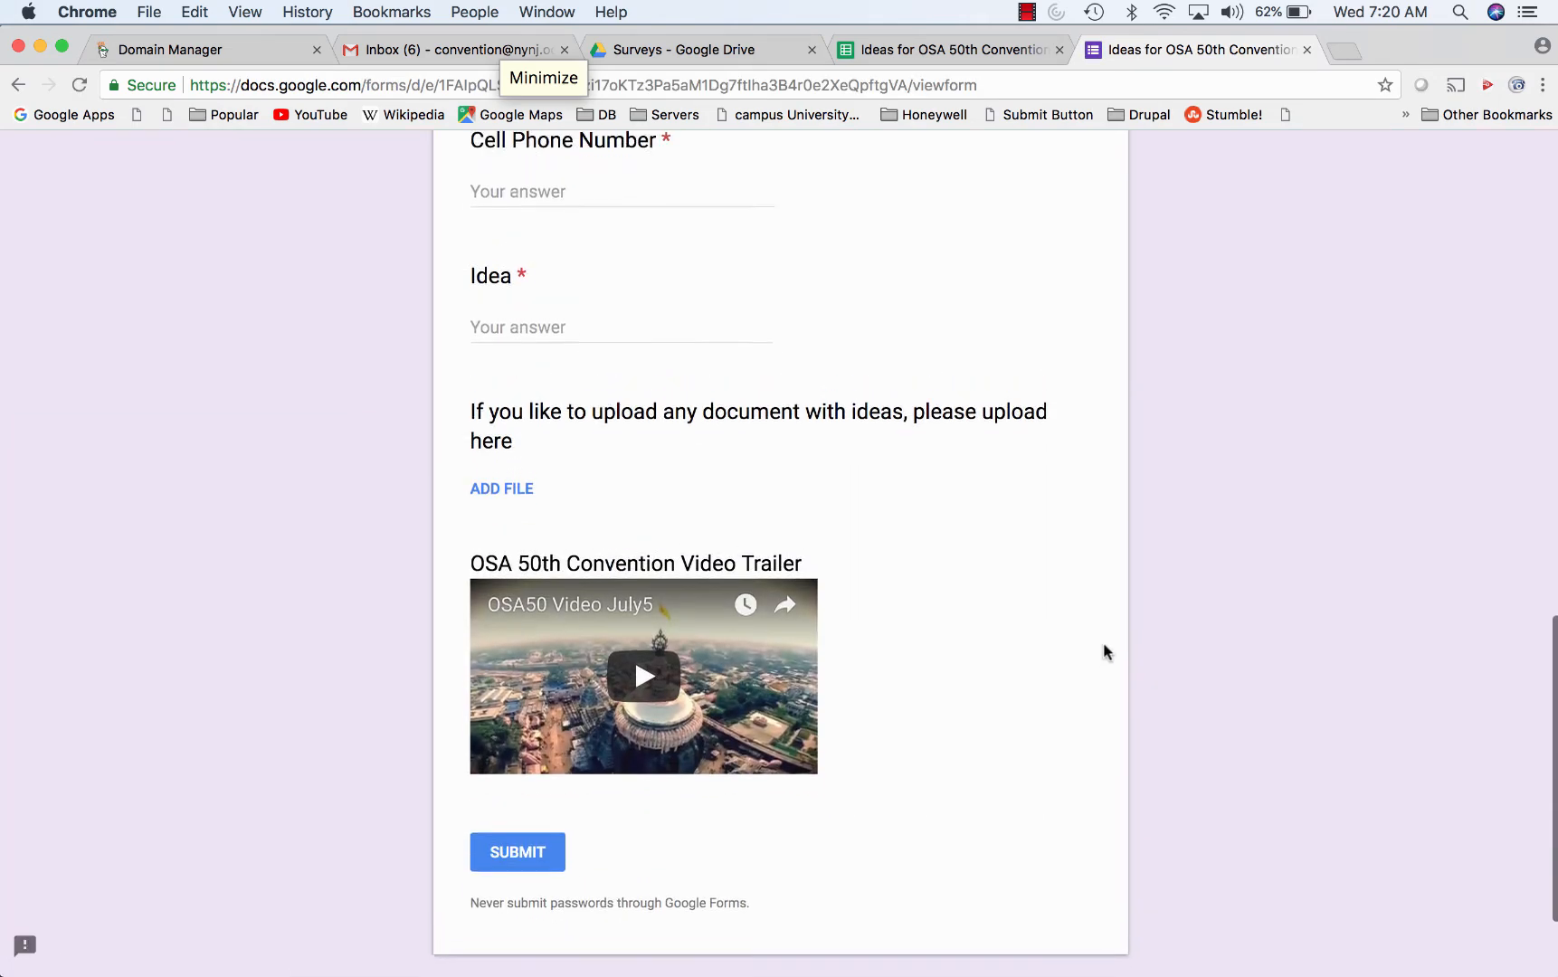
scroll(1104, 651, "up", 15)
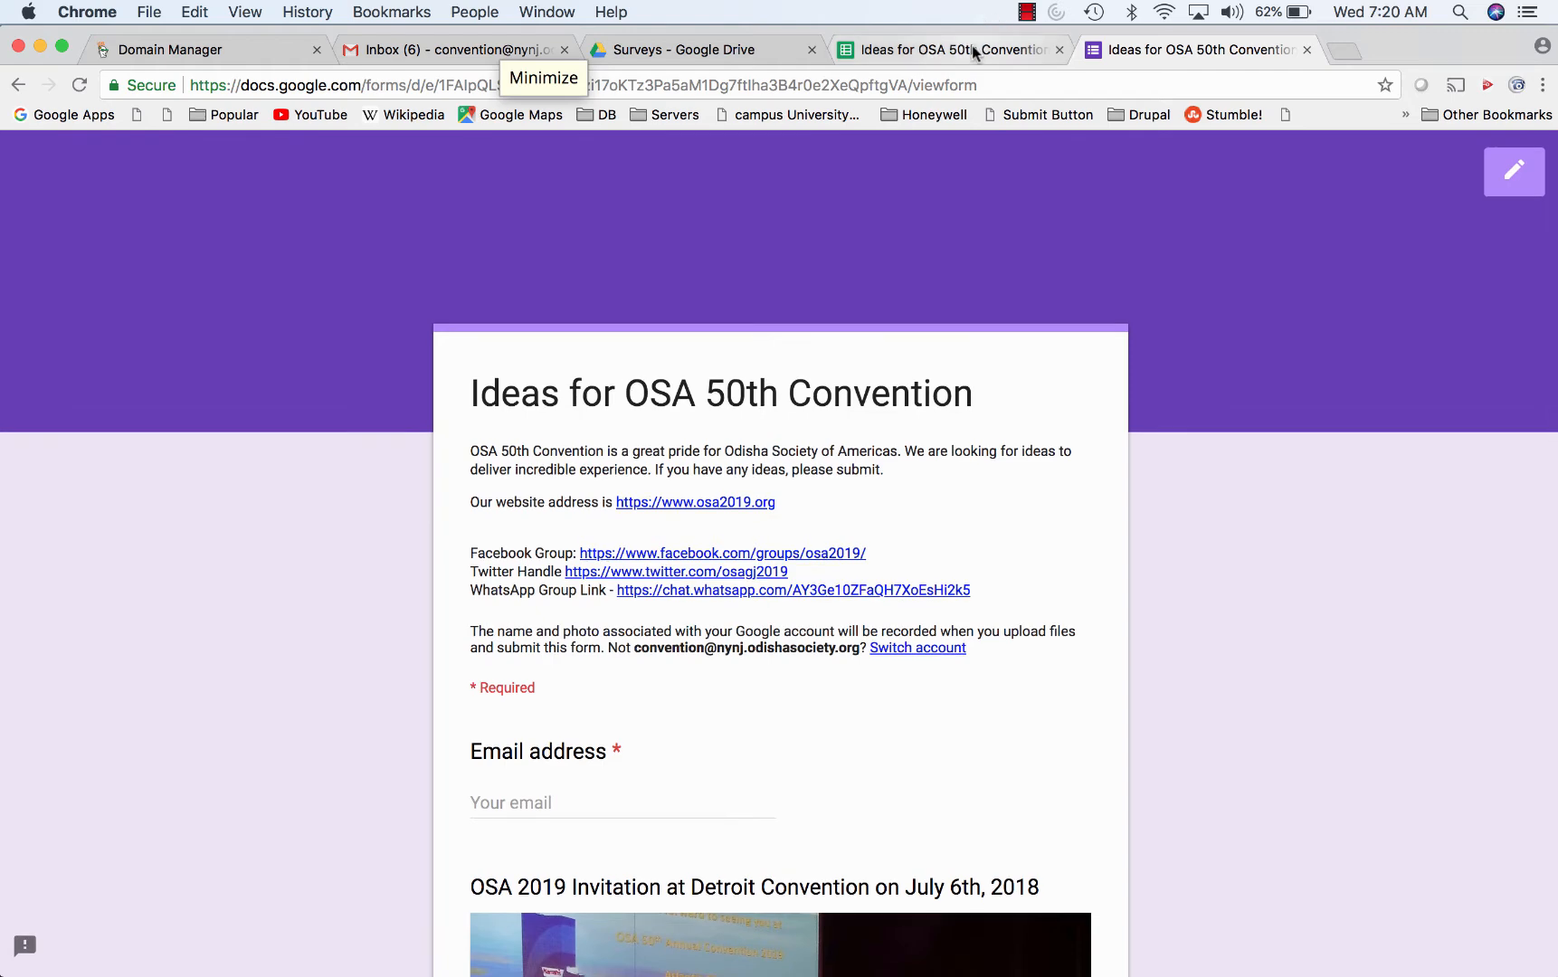
left_click(972, 45)
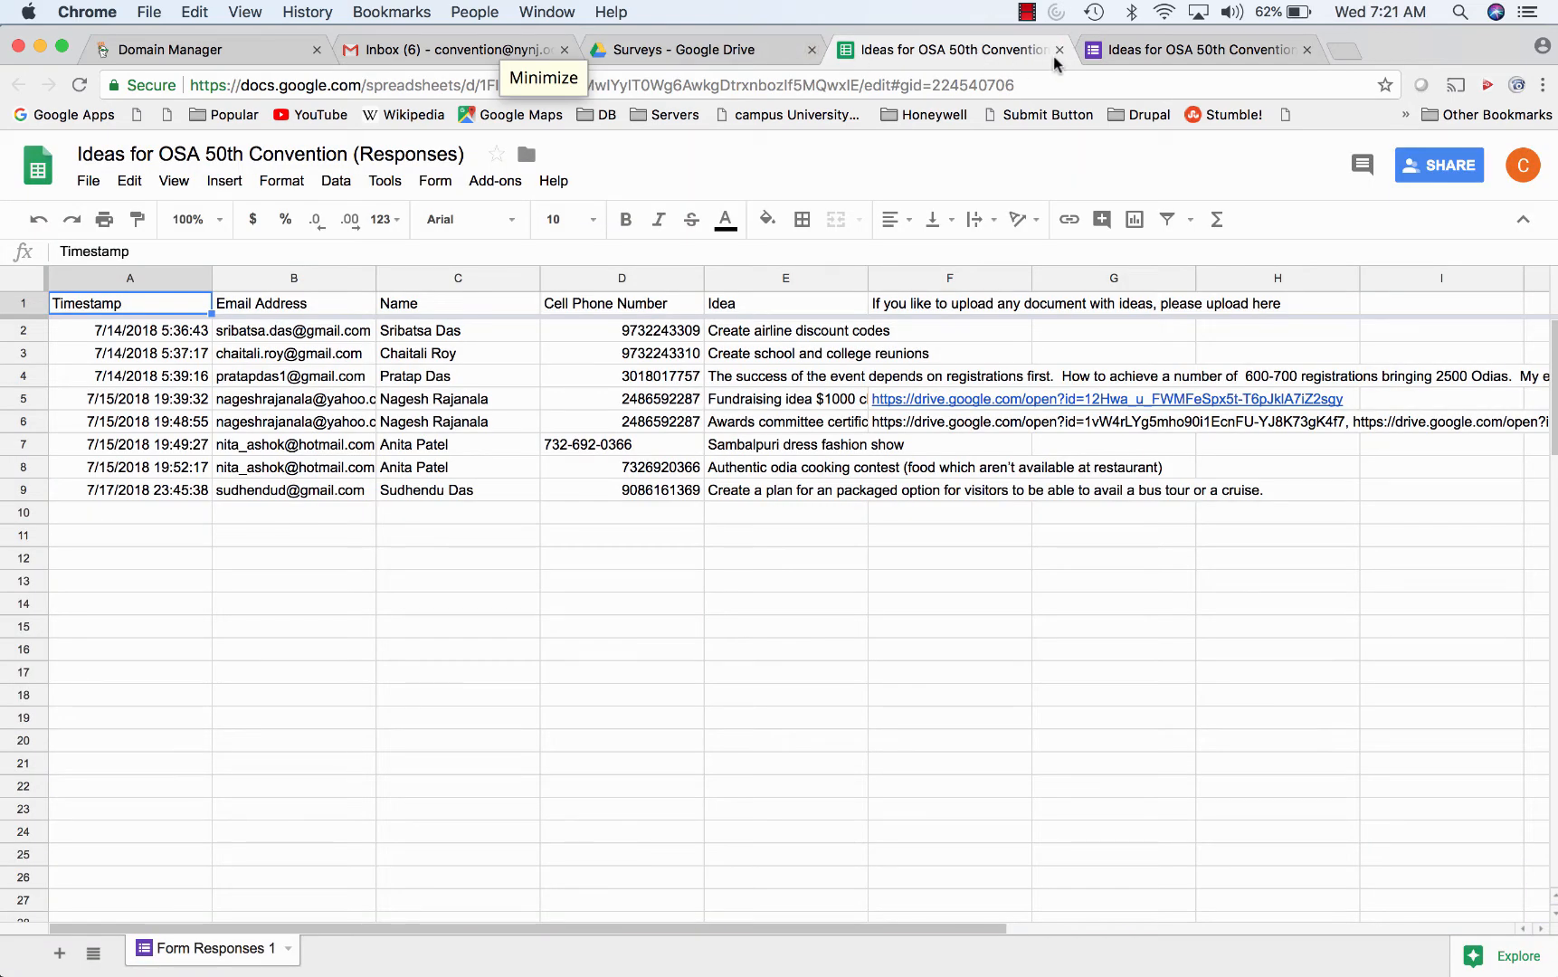
left_click(1058, 50)
left_click(729, 56)
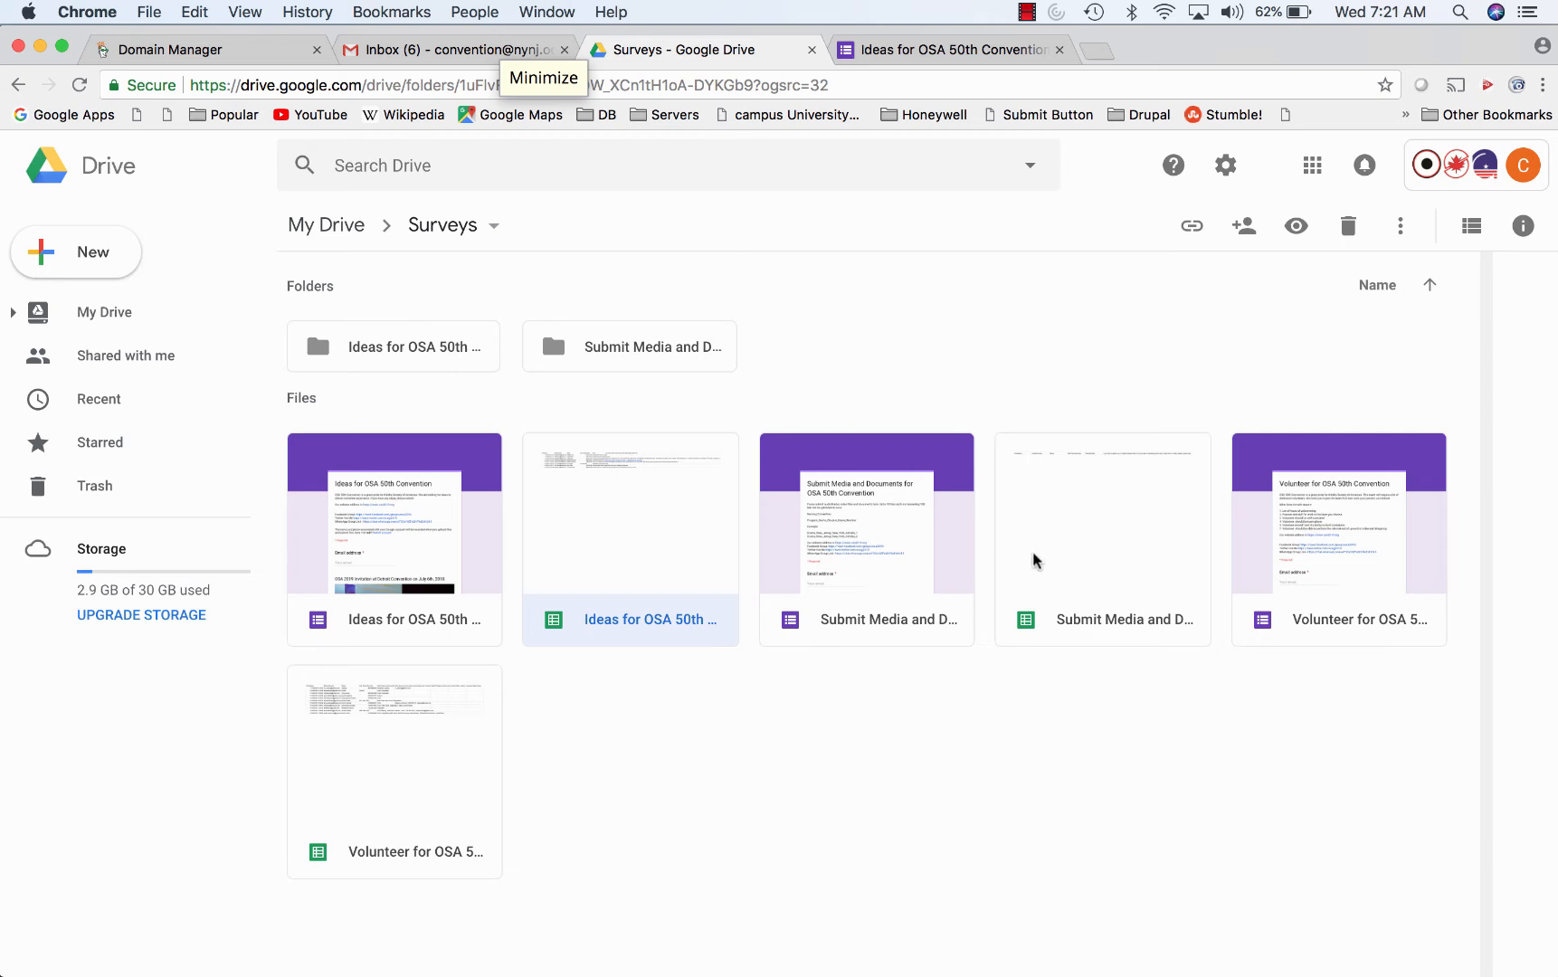
double_click(1061, 556)
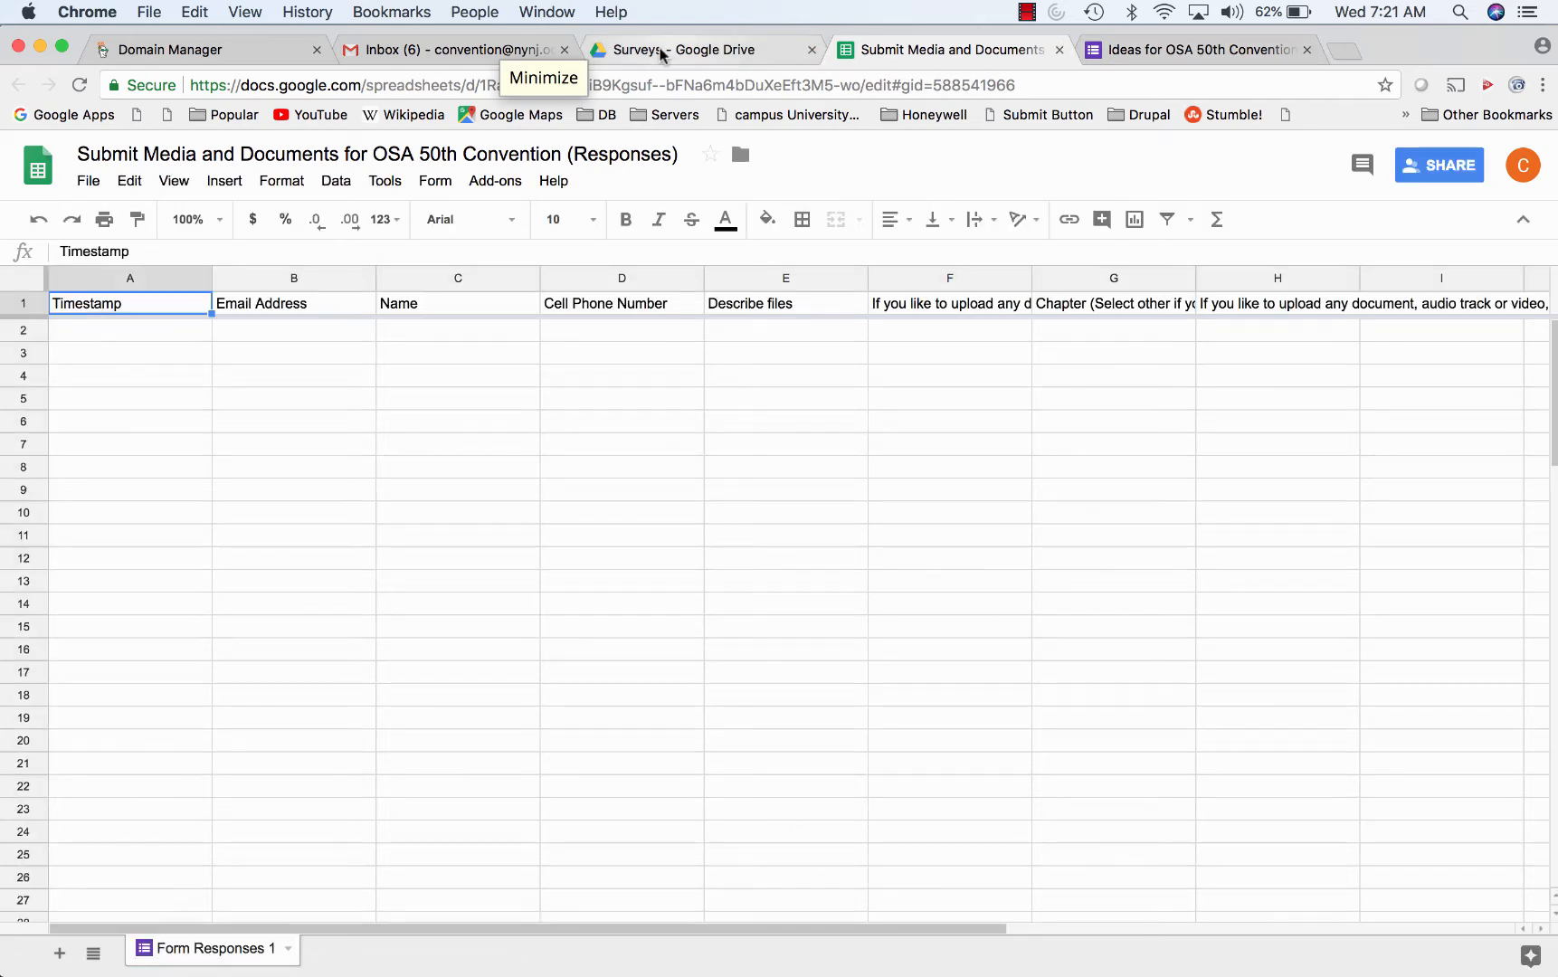
- From the site's Ideas page, open the Media and Presentation Upload form, then return to Surveys
left_click(1099, 52)
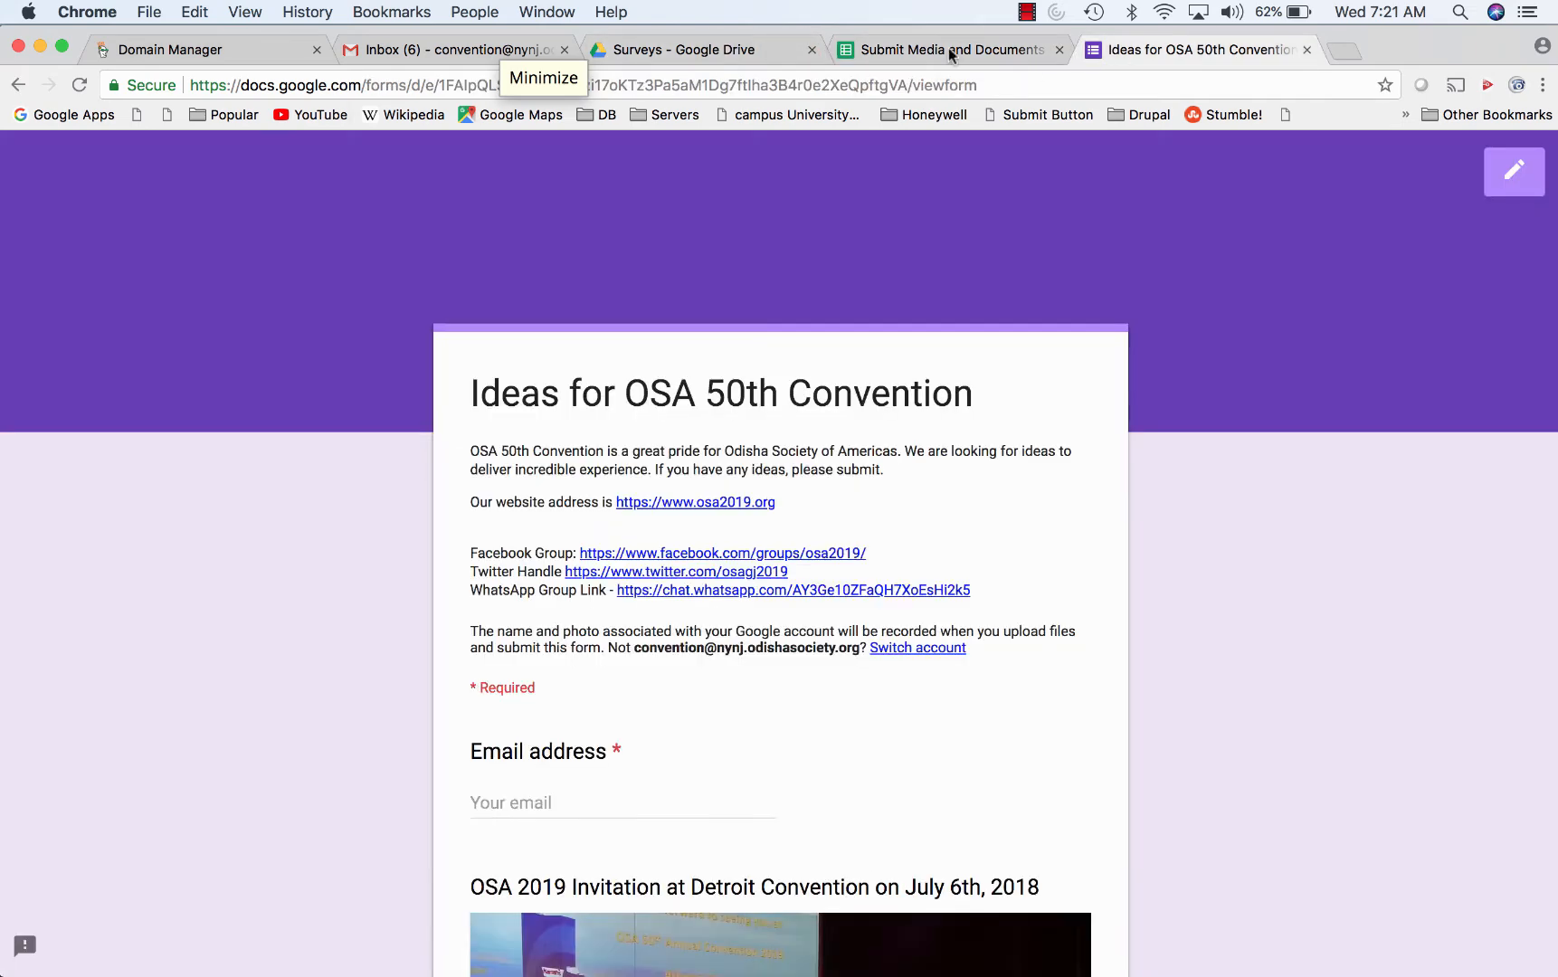
left_click(18, 84)
mouse_move(852, 239)
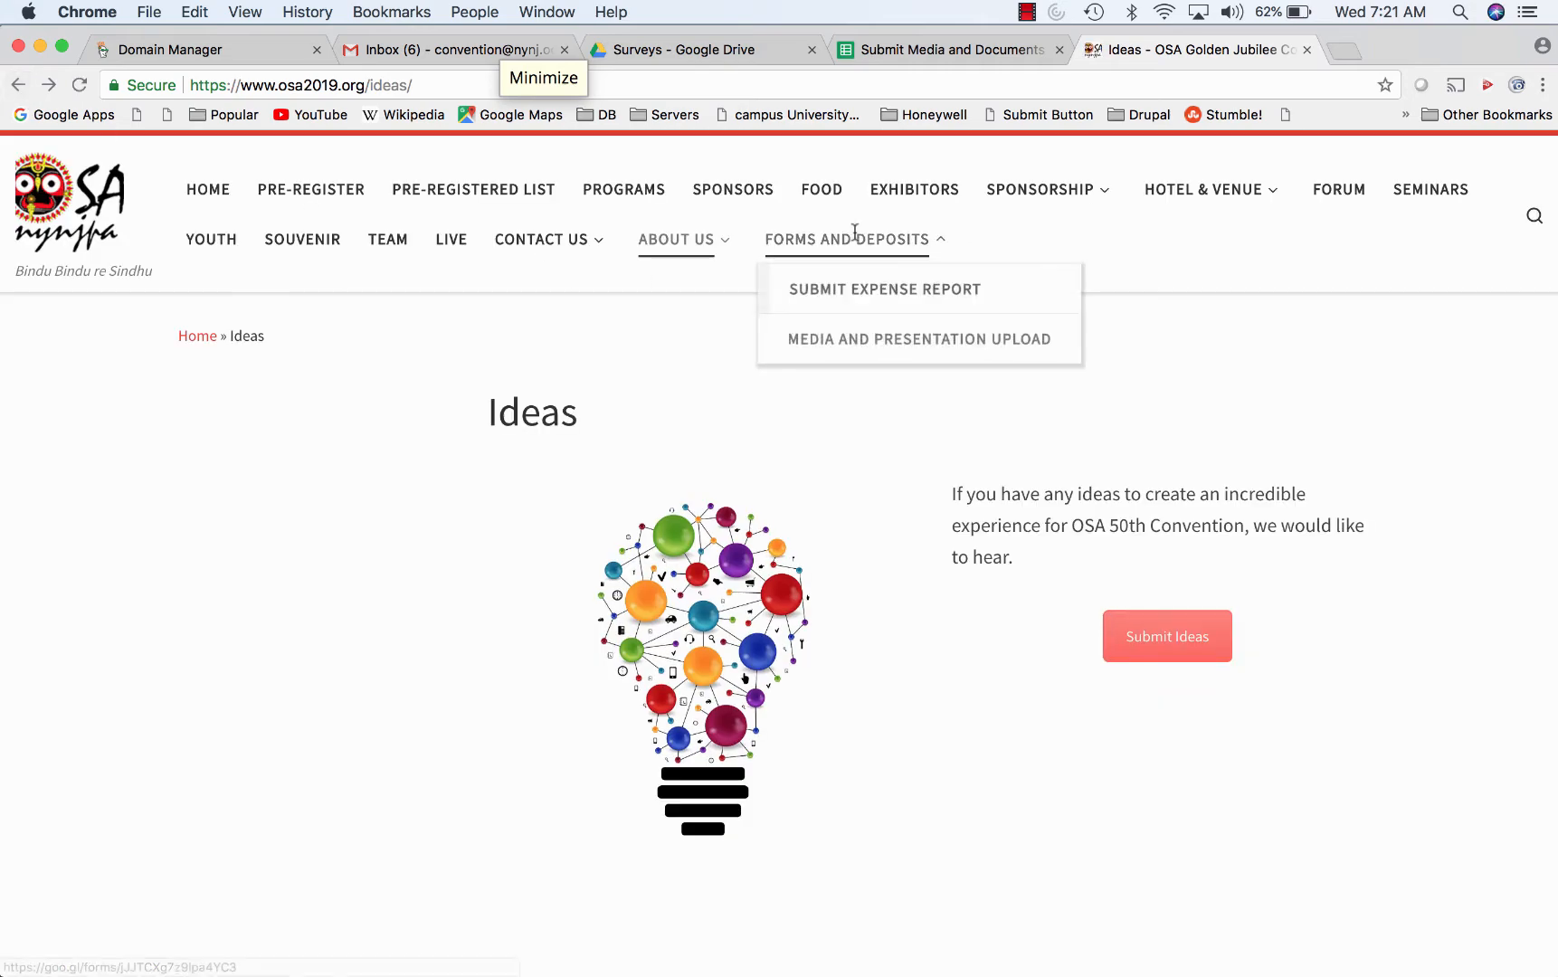
left_click(852, 342)
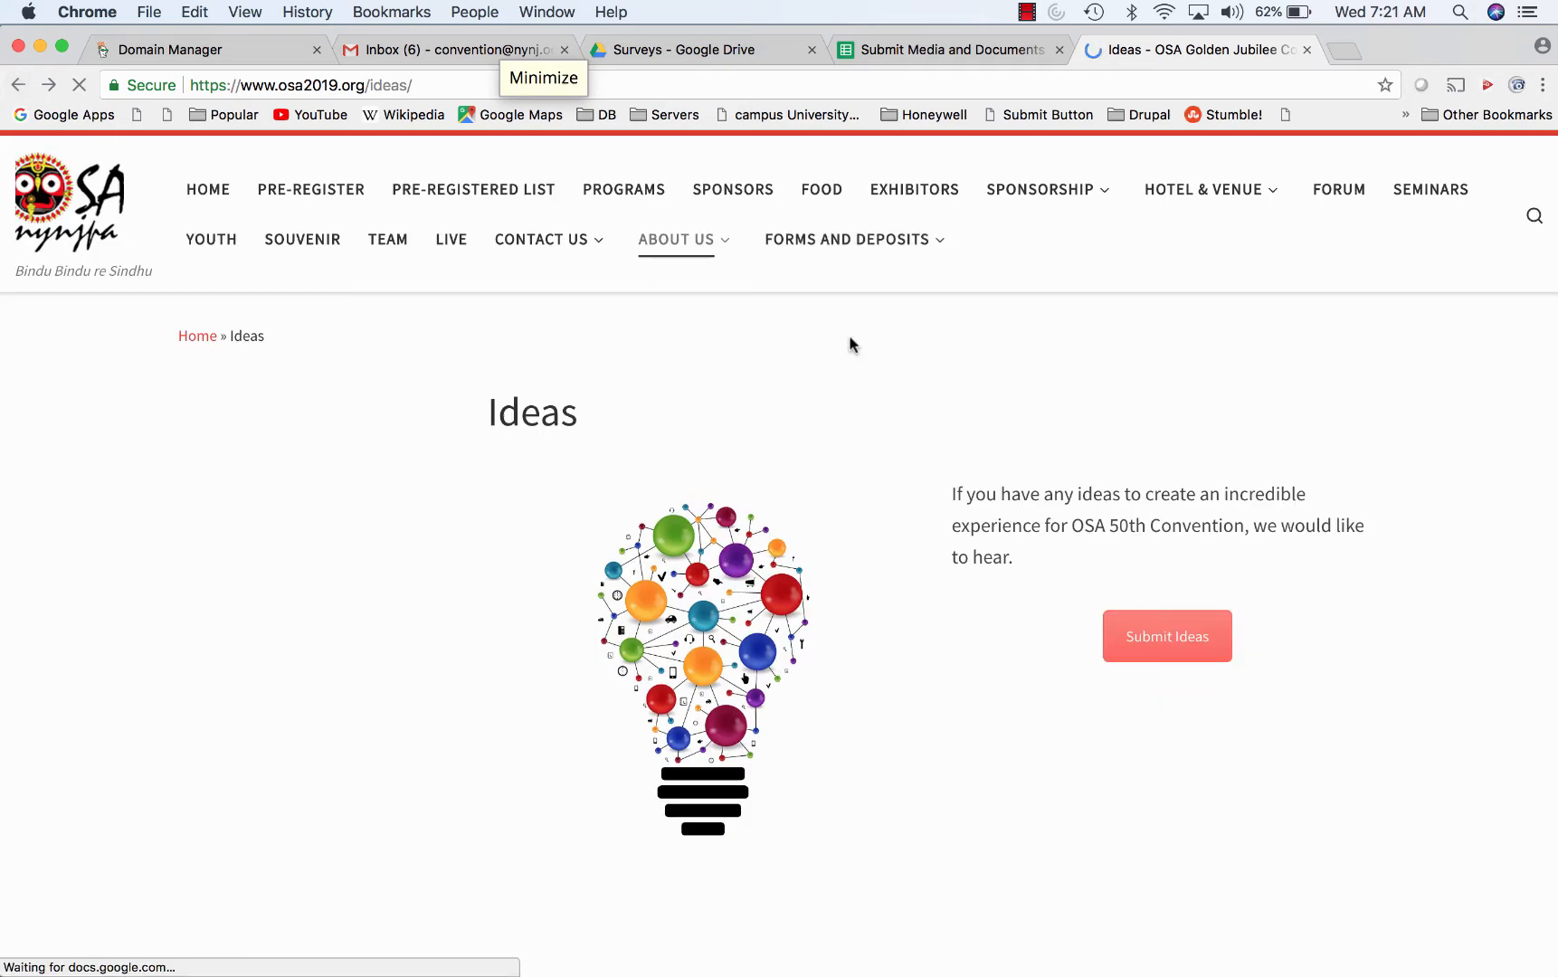
scroll(828, 493, "down", 3)
scroll(830, 491, "down", 15)
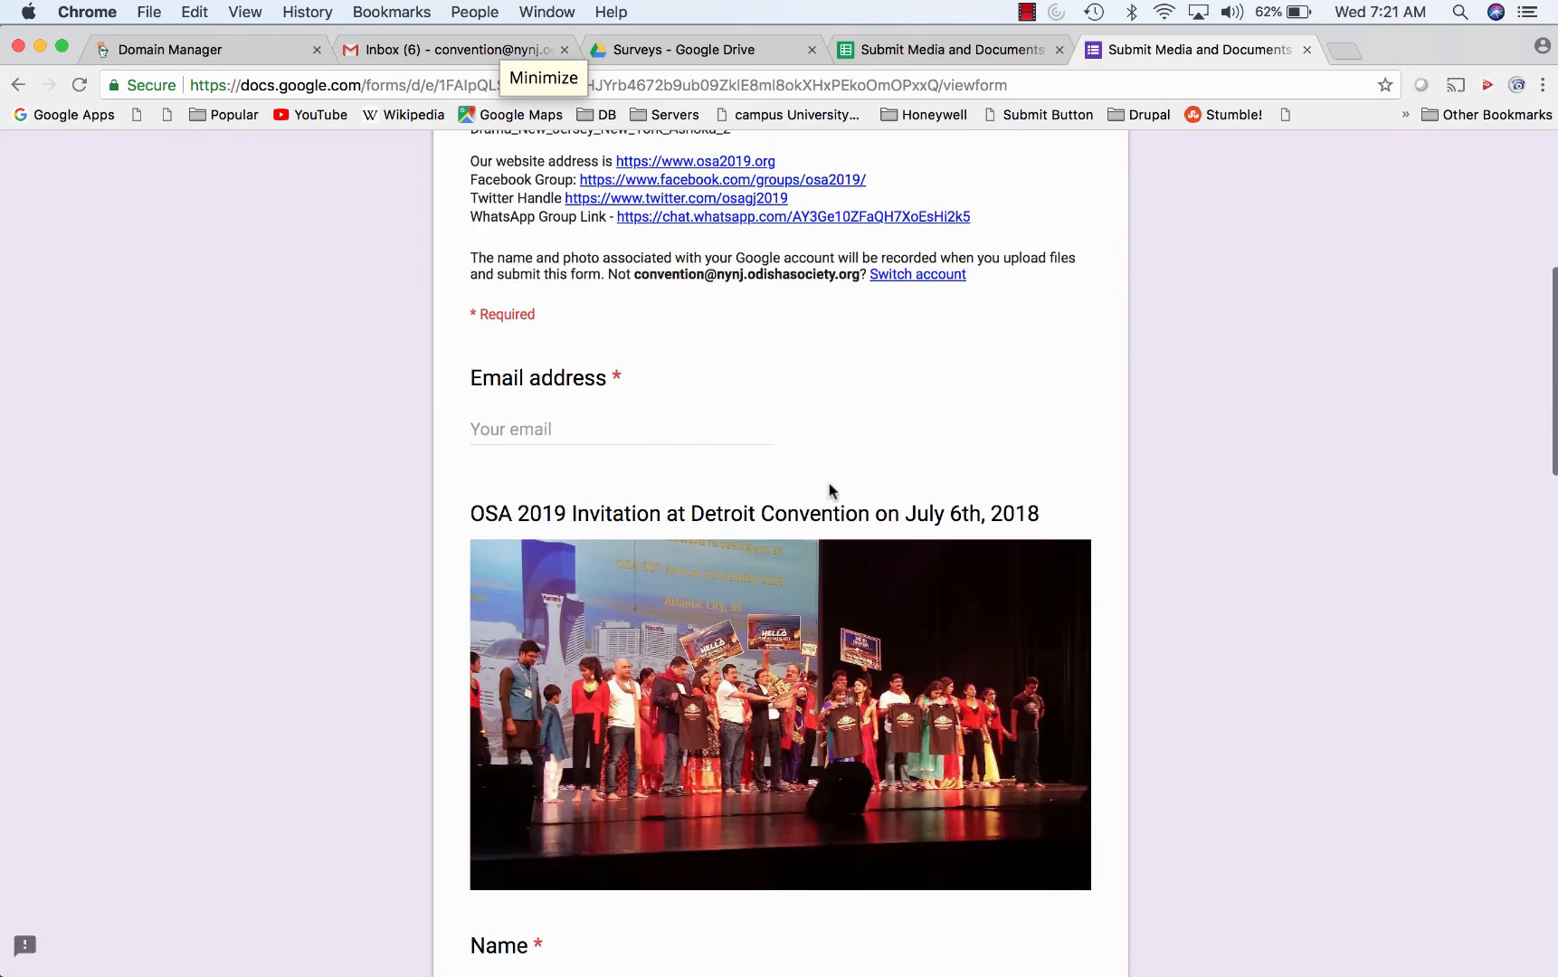
scroll(830, 491, "down", 2)
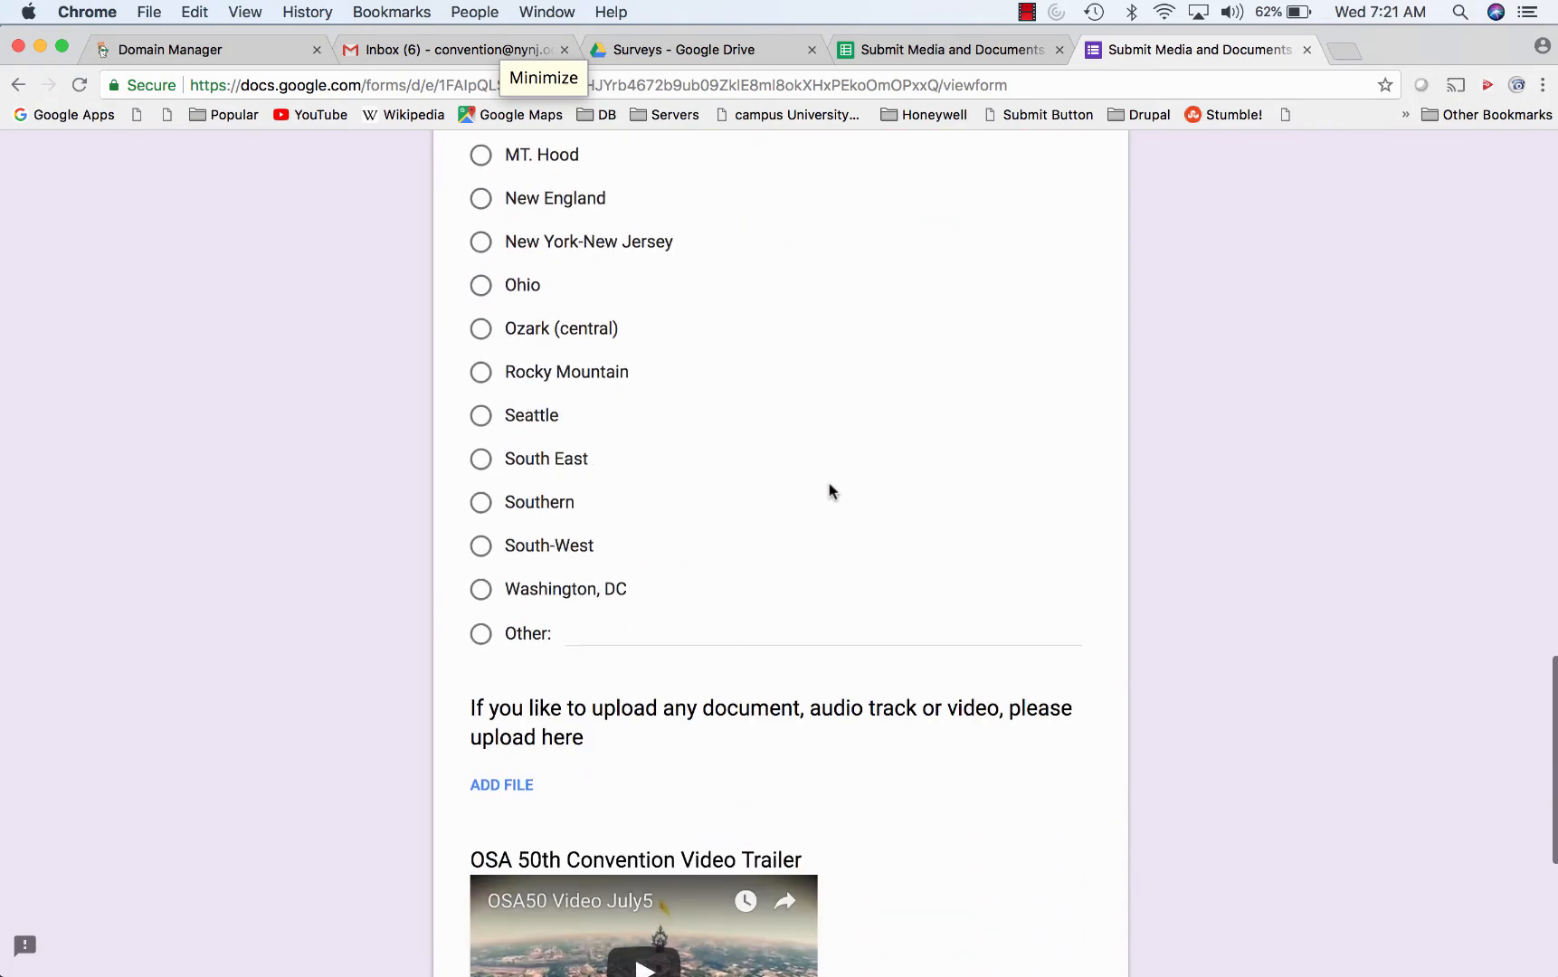
scroll(830, 491, "up", 5)
scroll(830, 491, "down", 10)
scroll(829, 491, "up", 20)
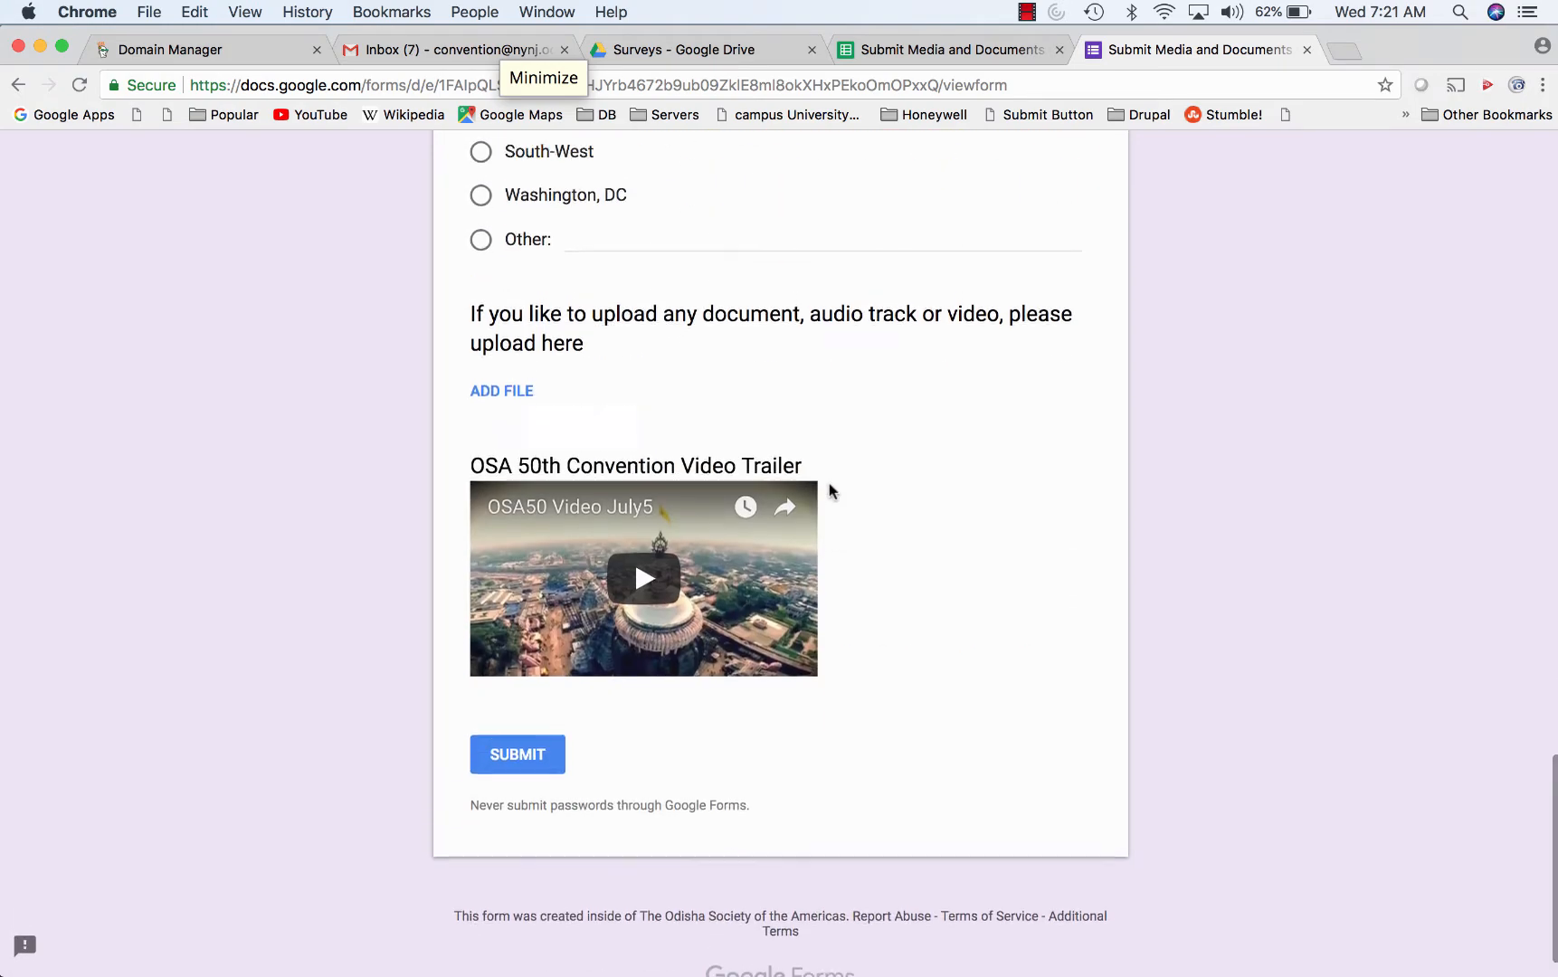
left_click(732, 47)
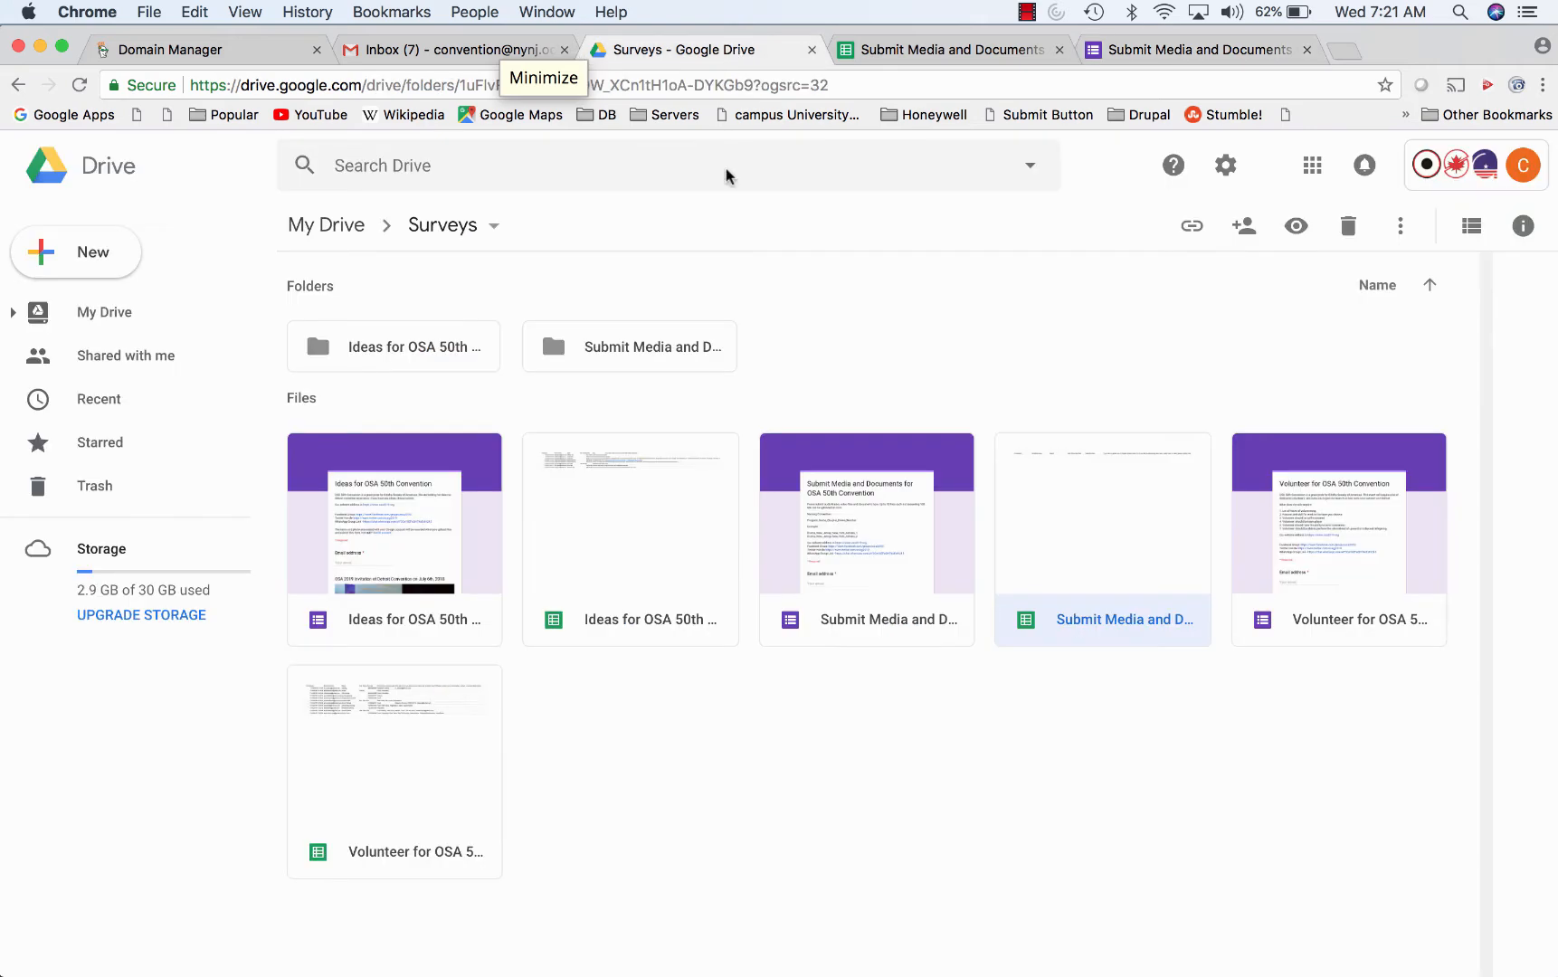
double_click(702, 347)
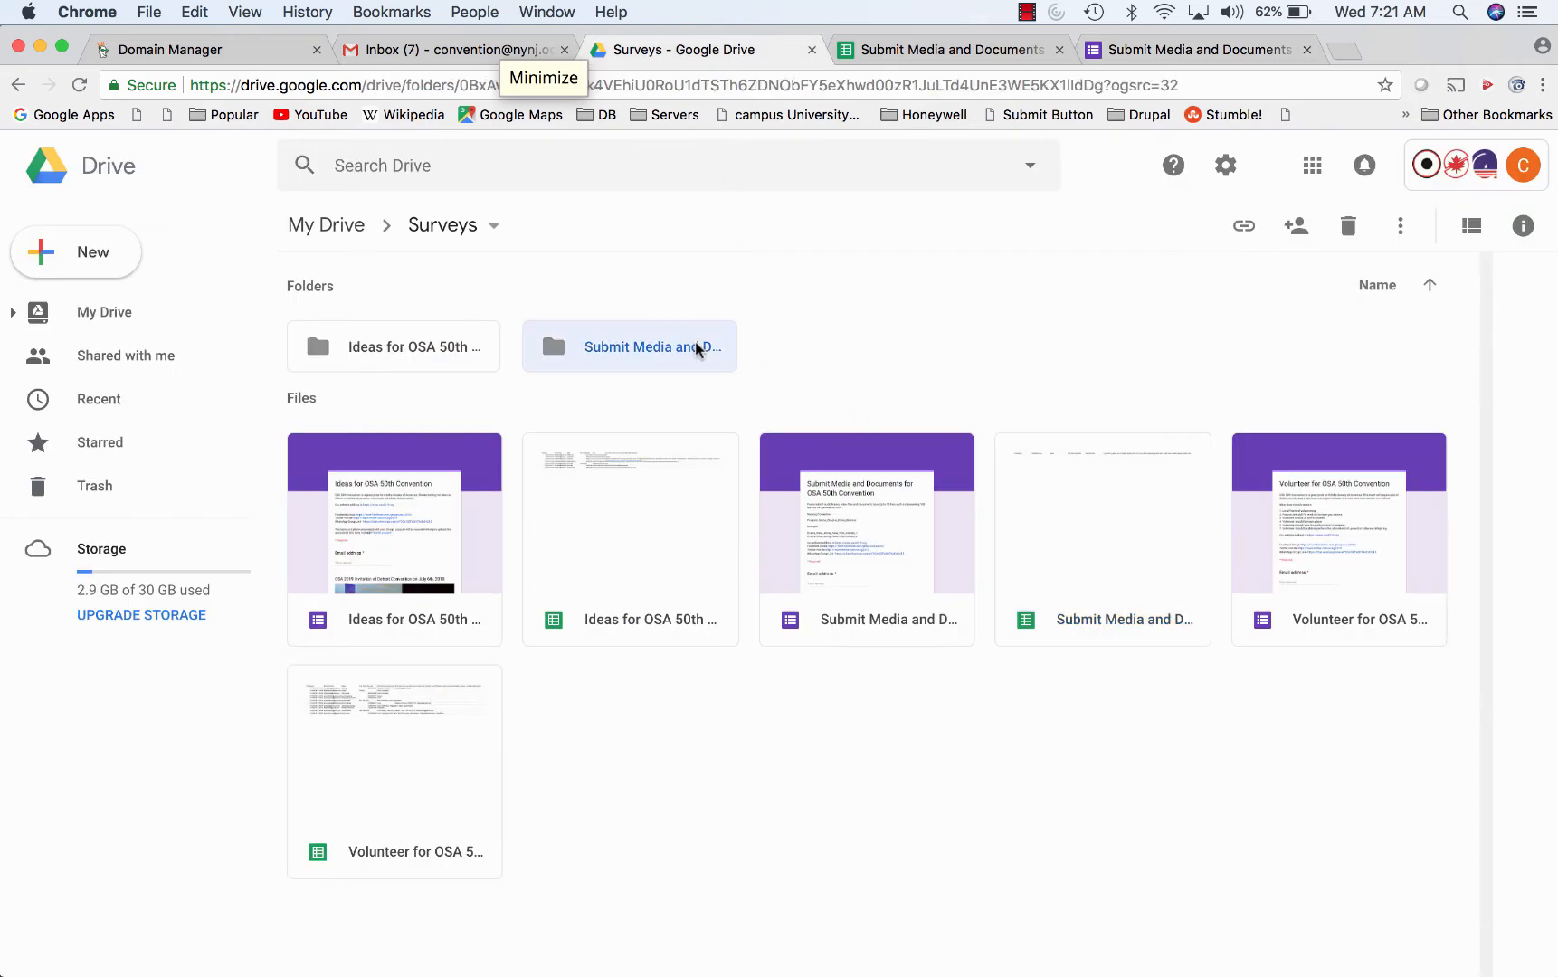
double_click(640, 353)
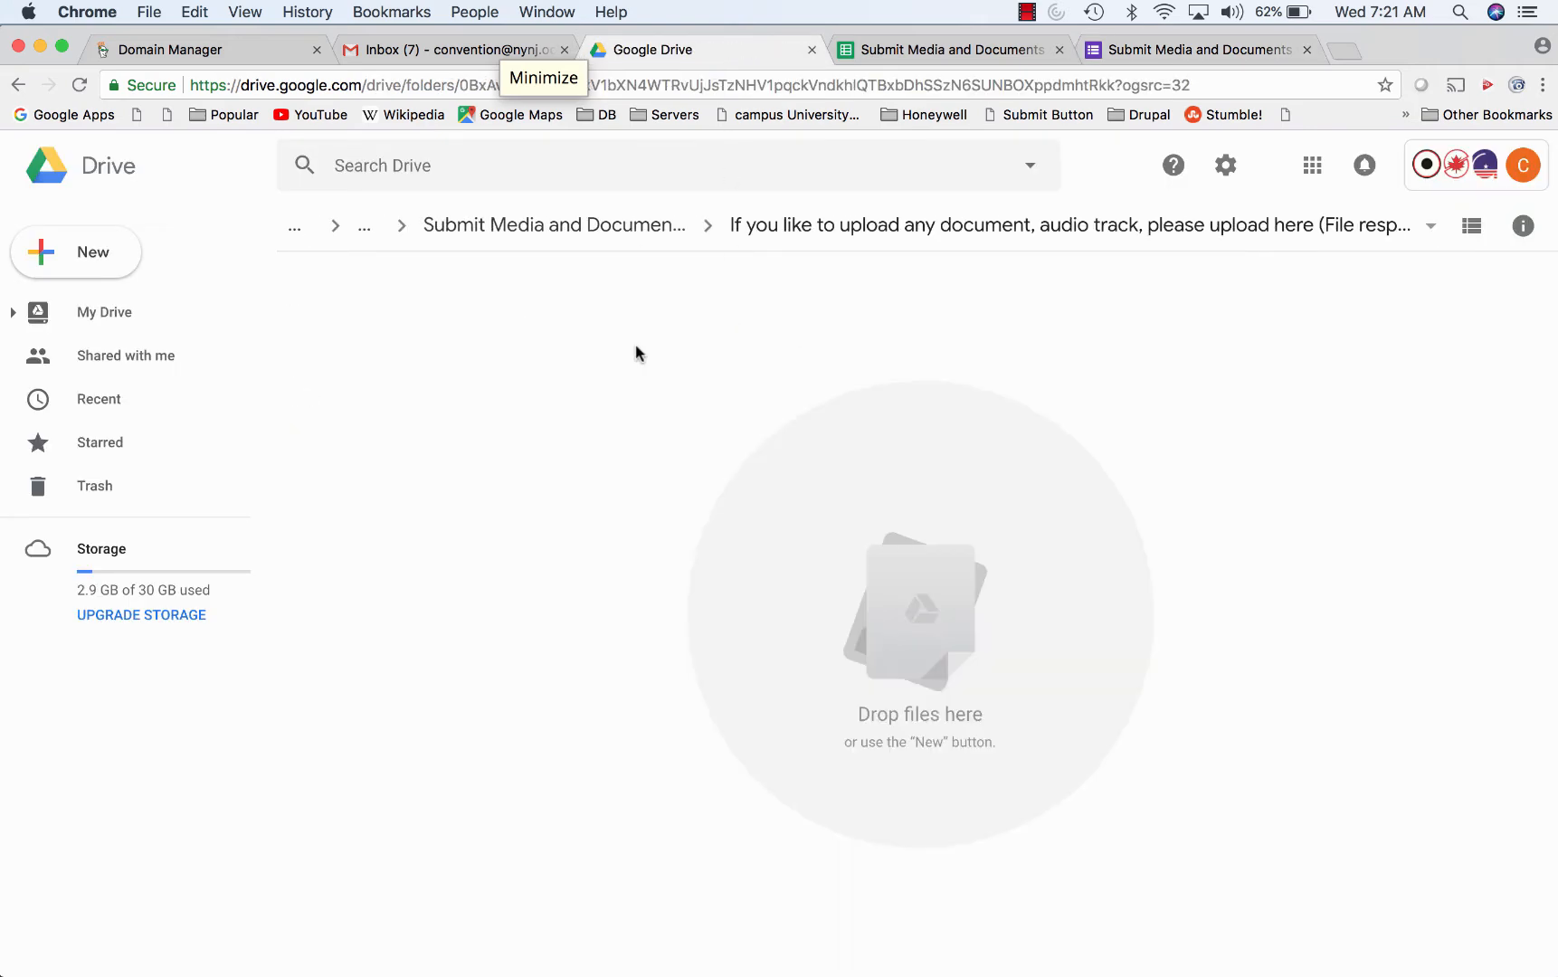
left_click(630, 240)
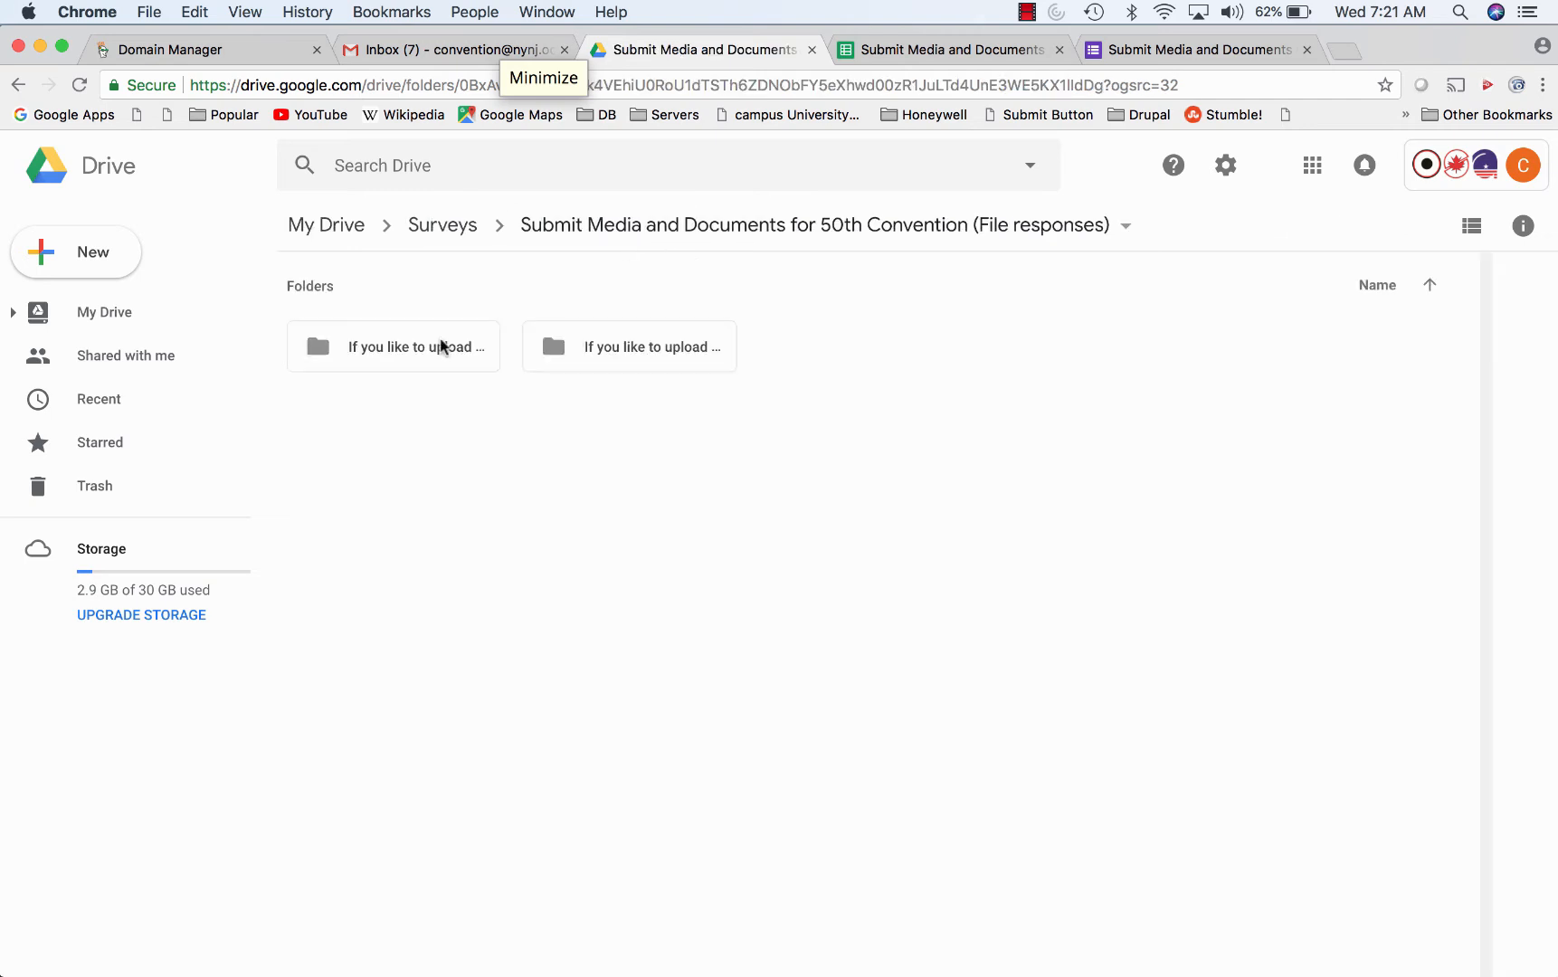
double_click(441, 347)
left_click(474, 238)
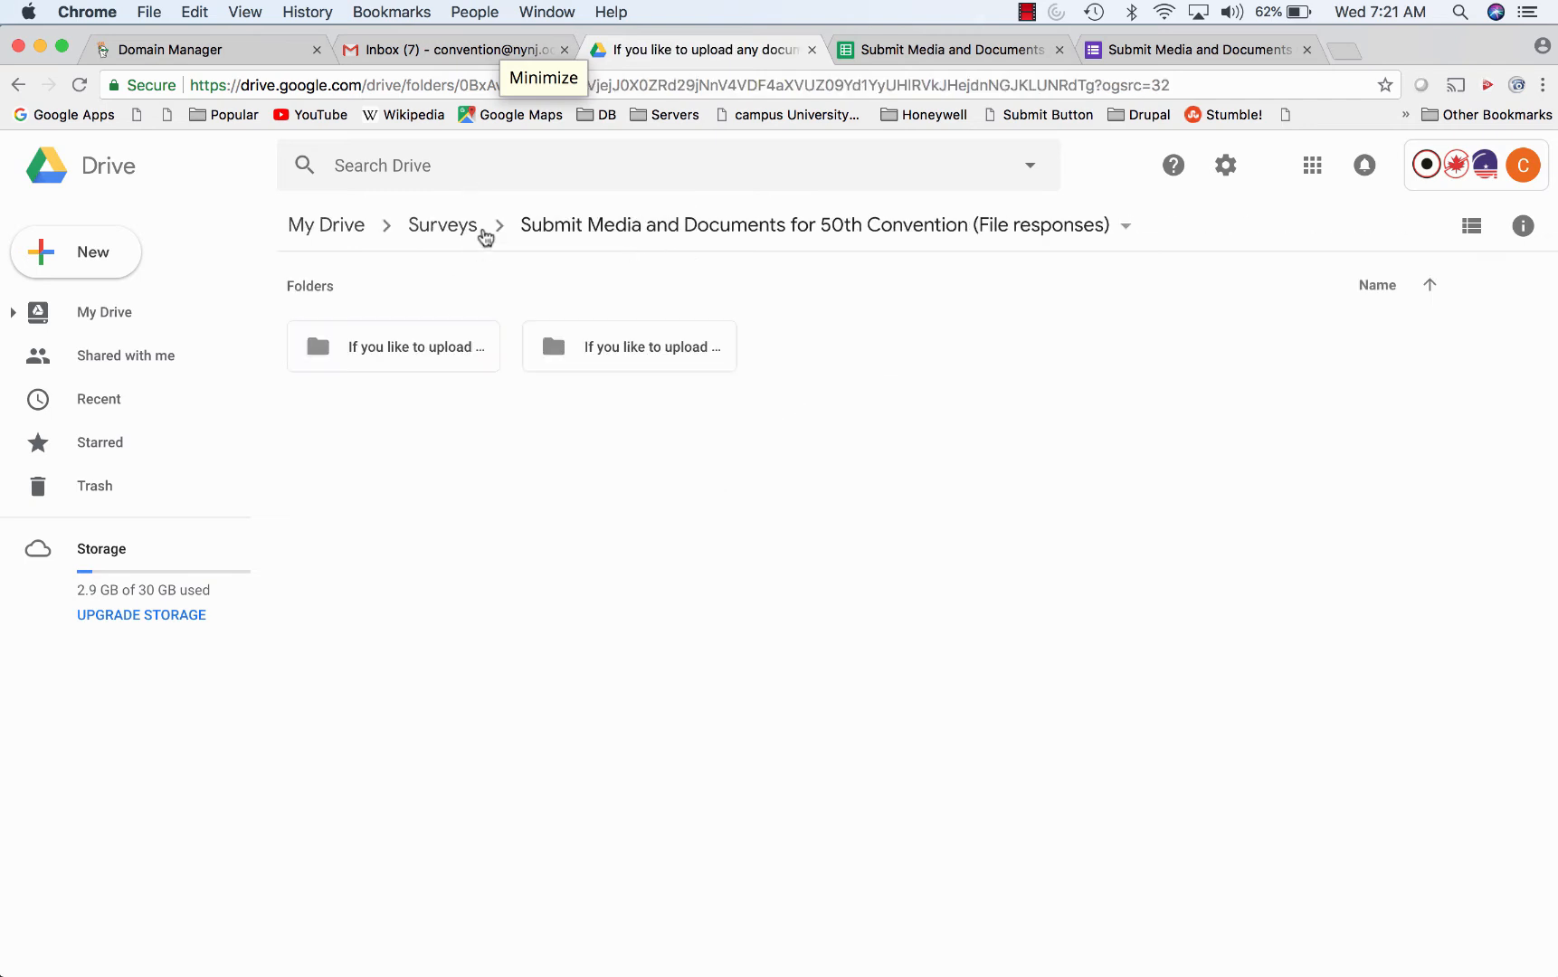
left_click(427, 228)
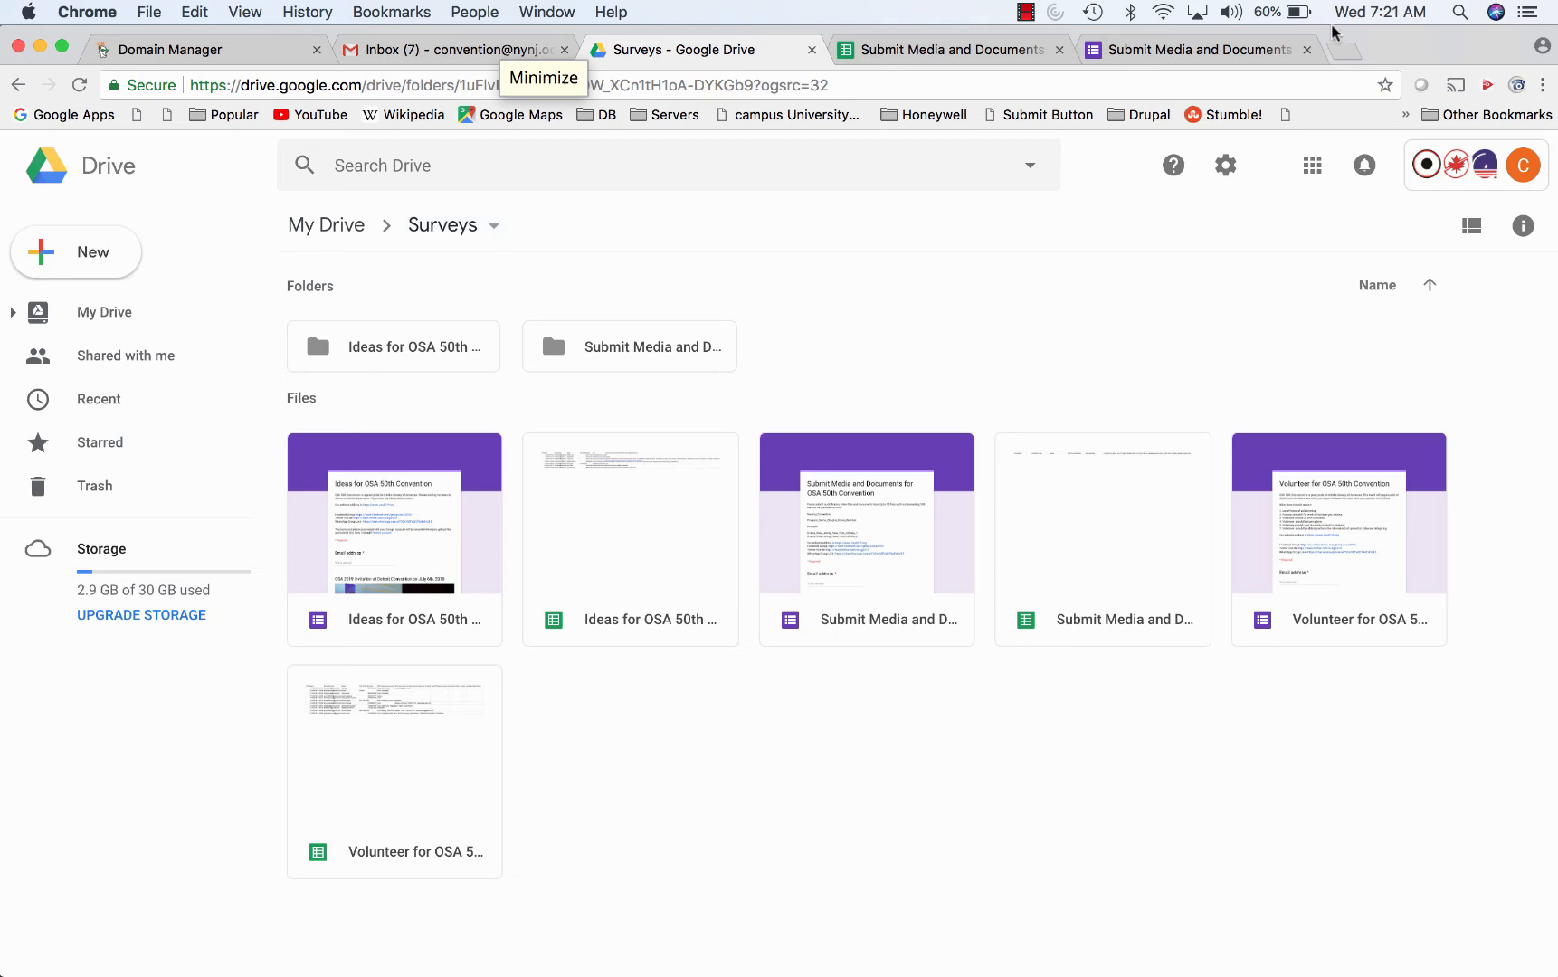
- Open the Submit Media and Documents sheet's MediaPresentationUpload script via Tools > Script editor
left_click(965, 51)
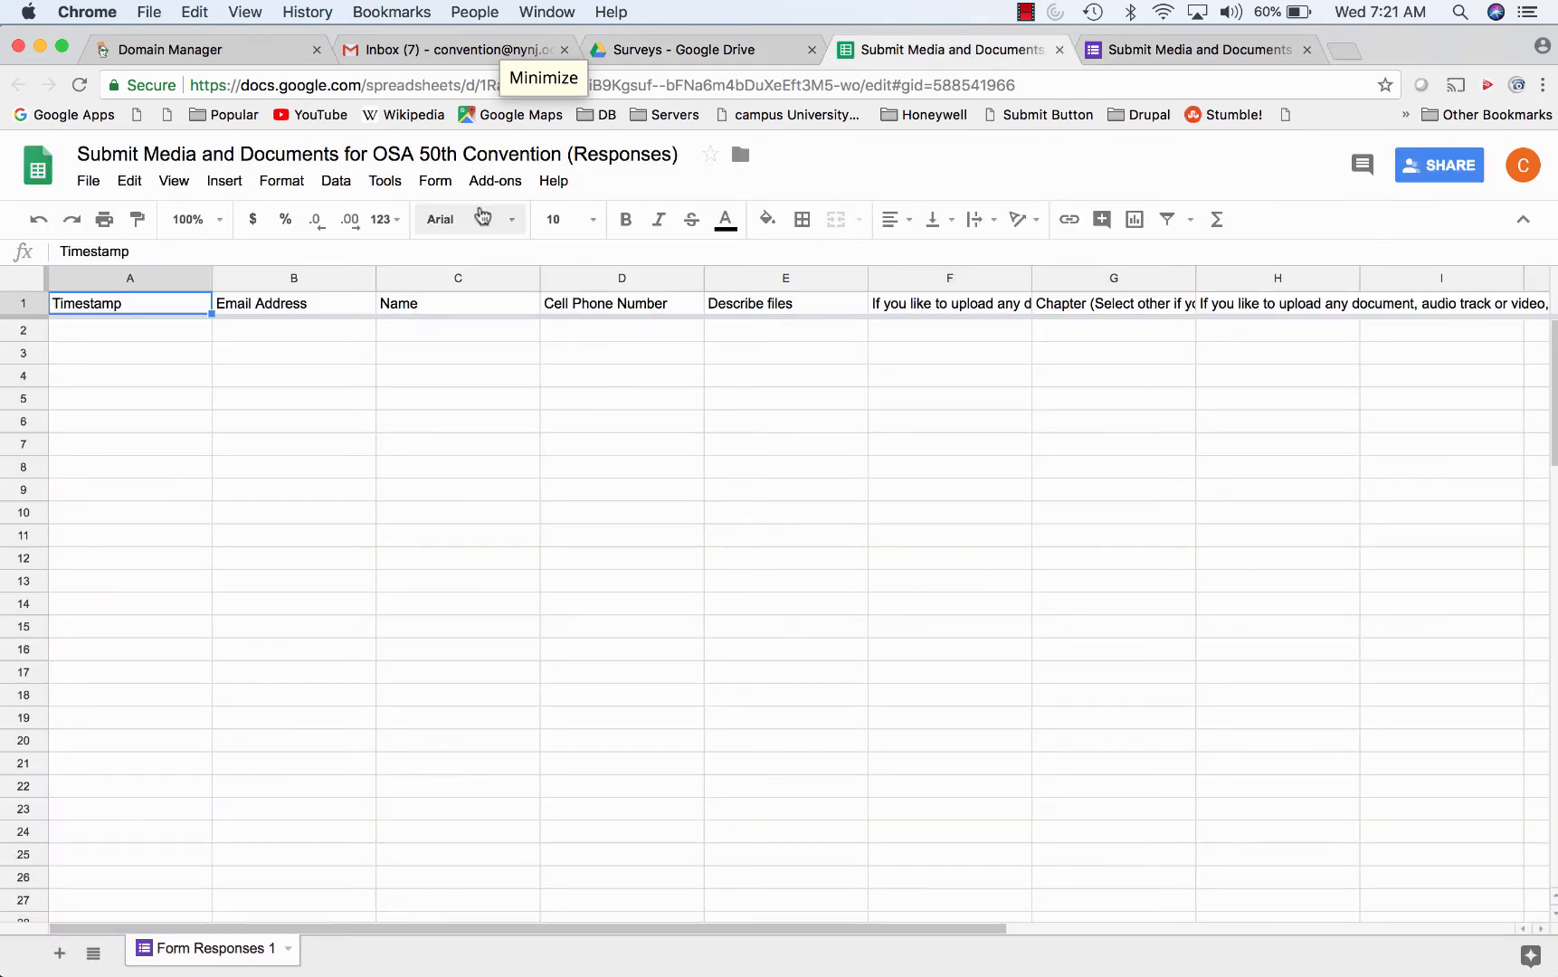
left_click(387, 182)
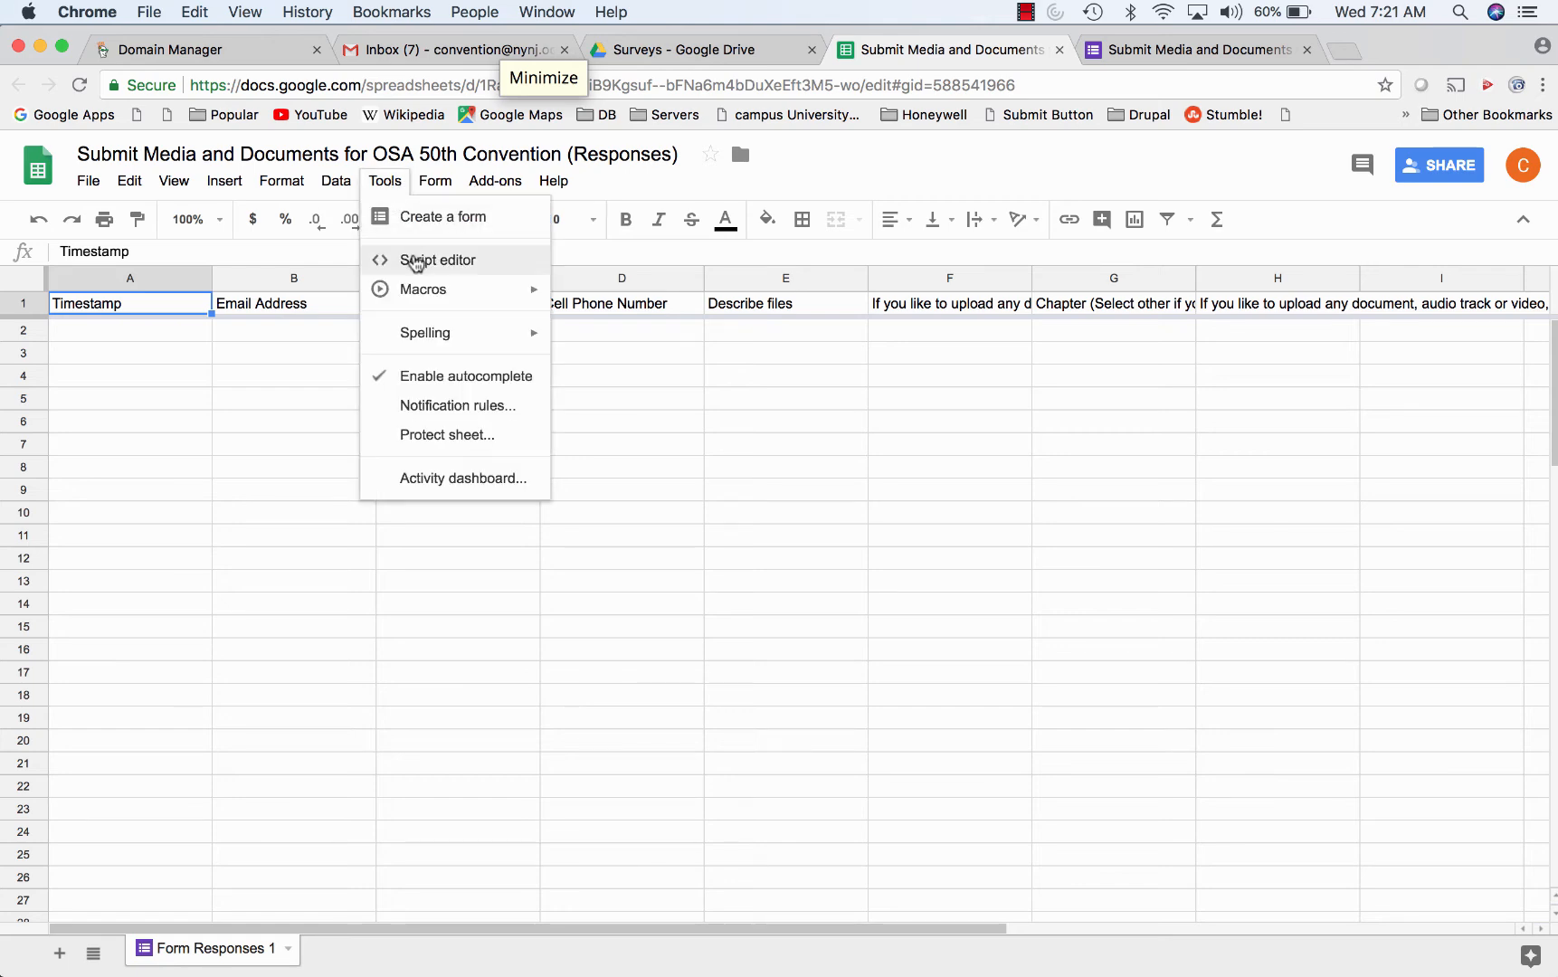
left_click(425, 260)
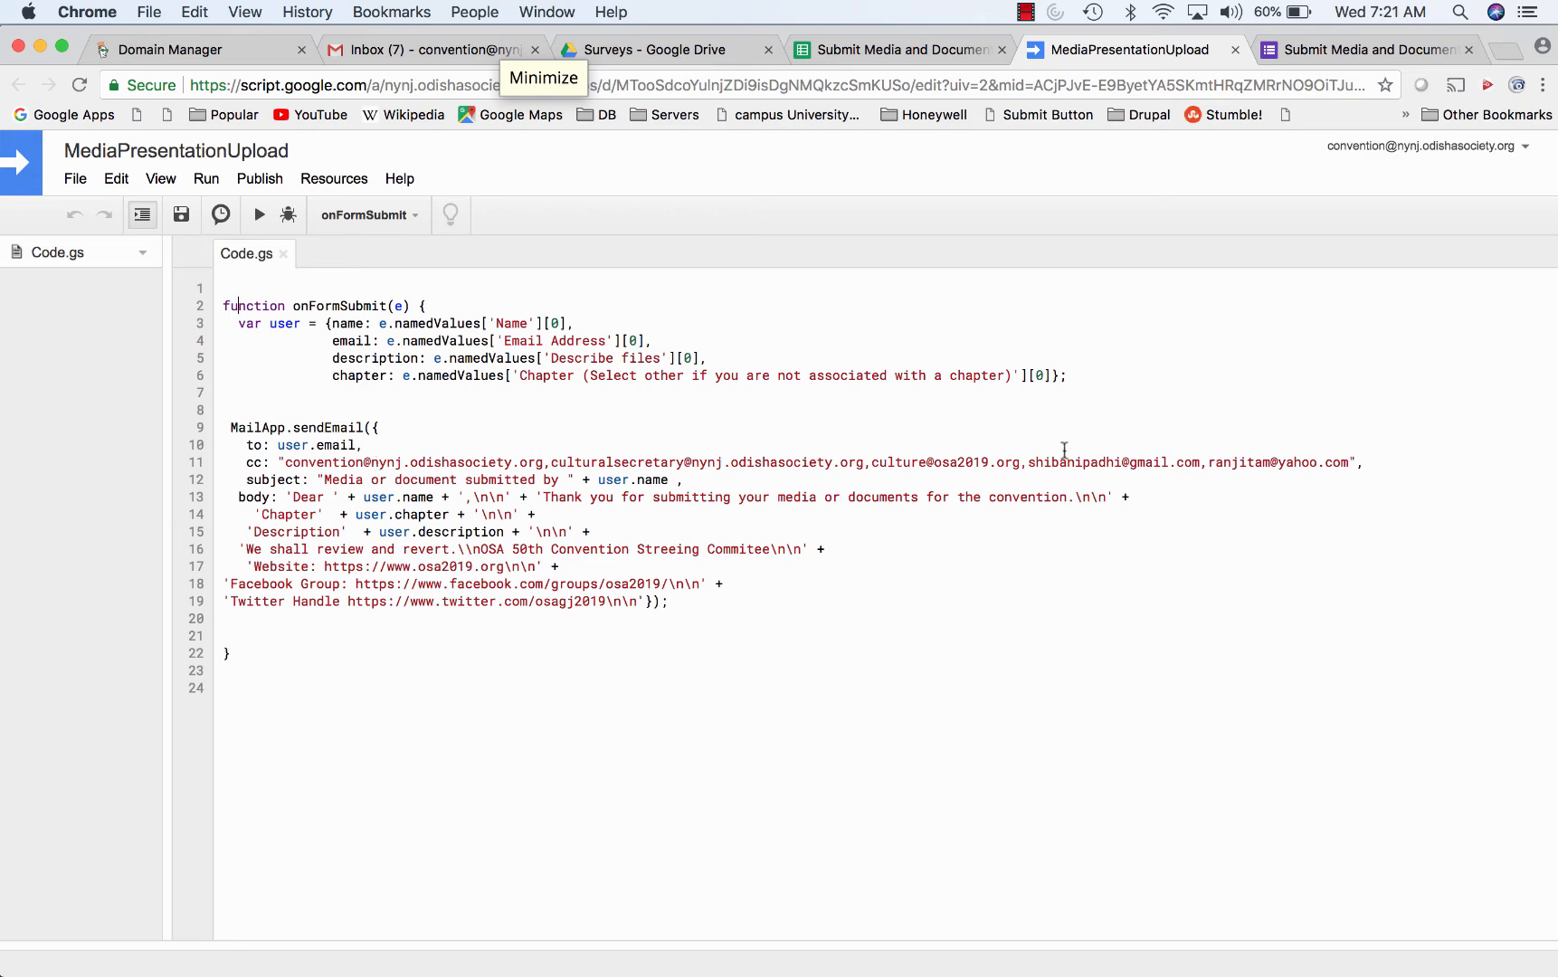
- Close the MediaPresentationUpload script, the responses sheet and the Submit Media form
left_click(1235, 50)
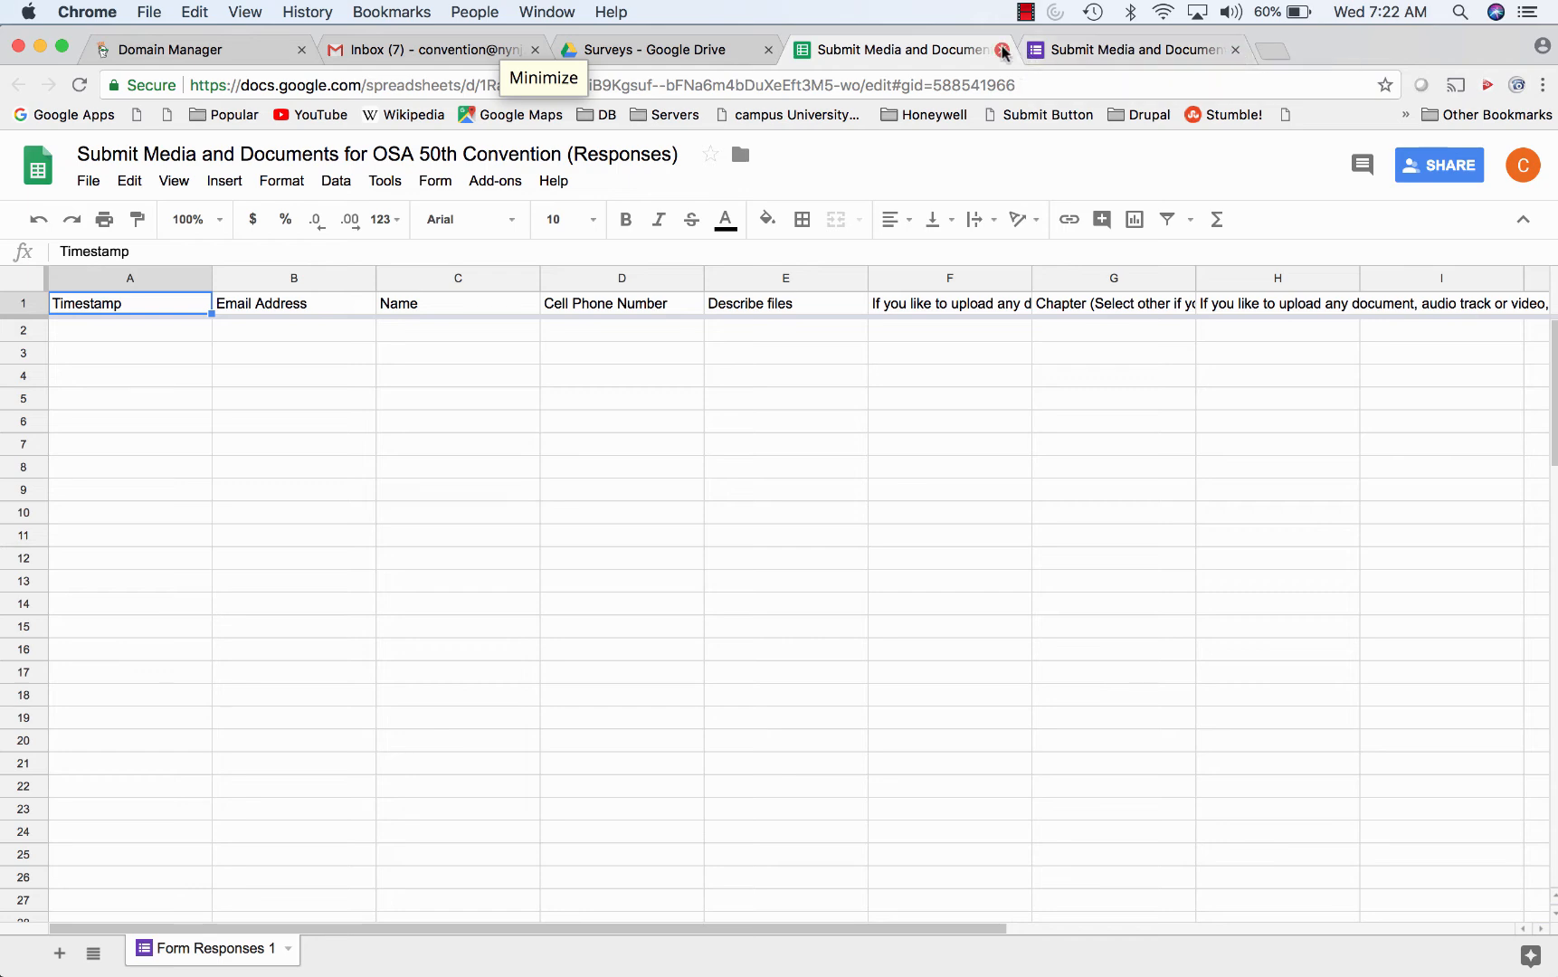
left_click(1002, 50)
left_click(1002, 50)
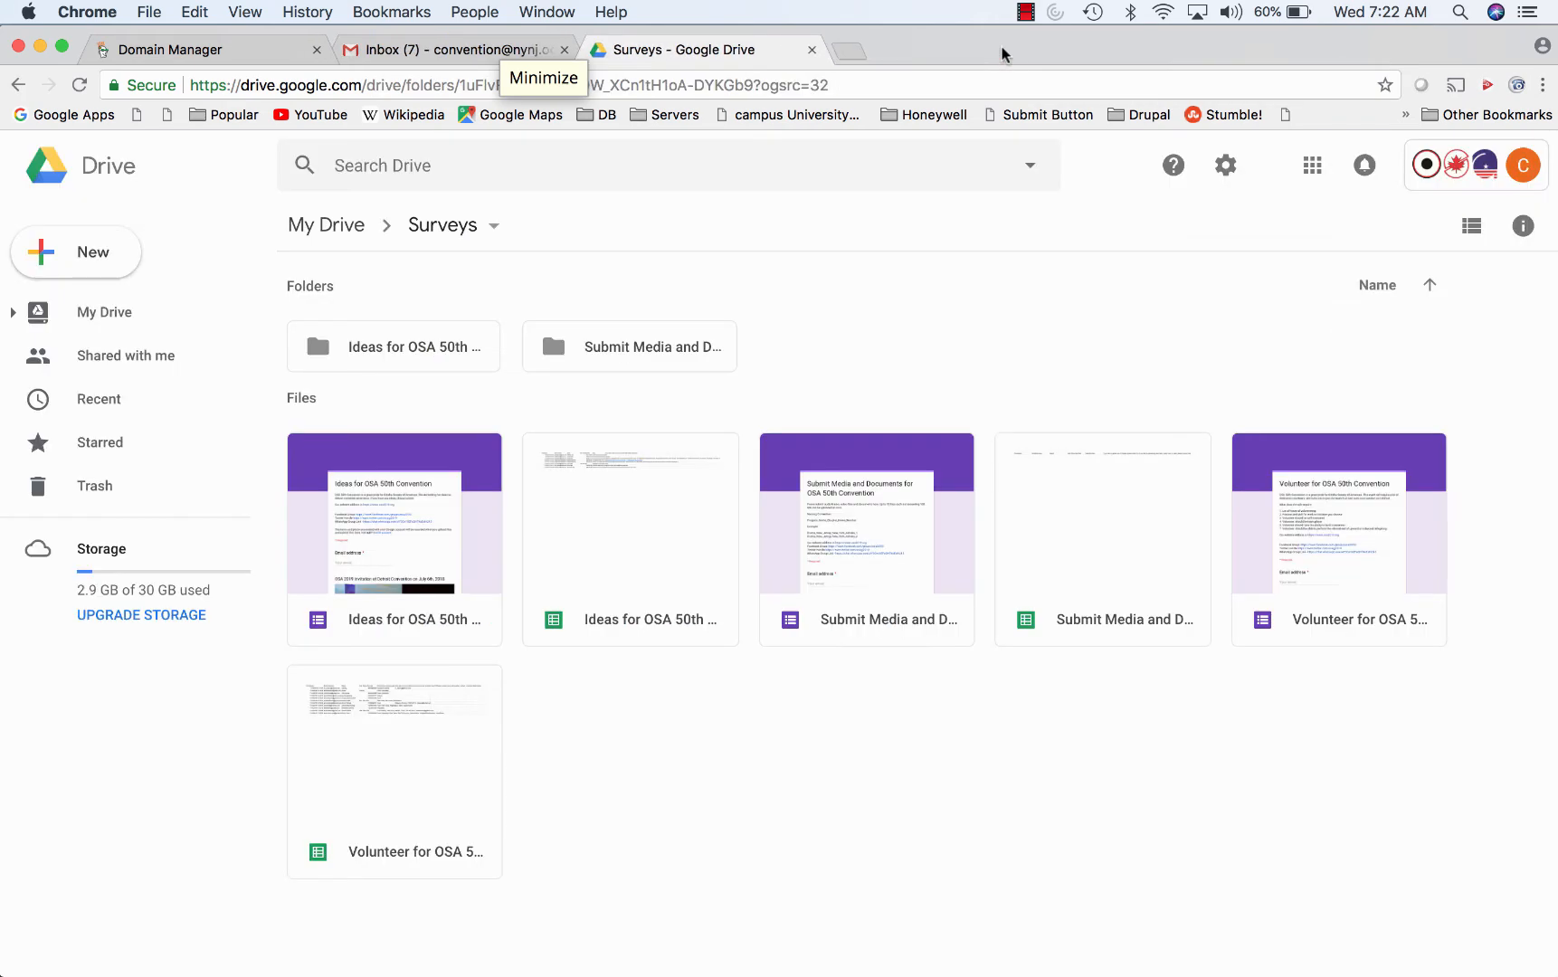
- Close Drive, read the Low Drive storage email, close Gmail and start a new tab
left_click(812, 50)
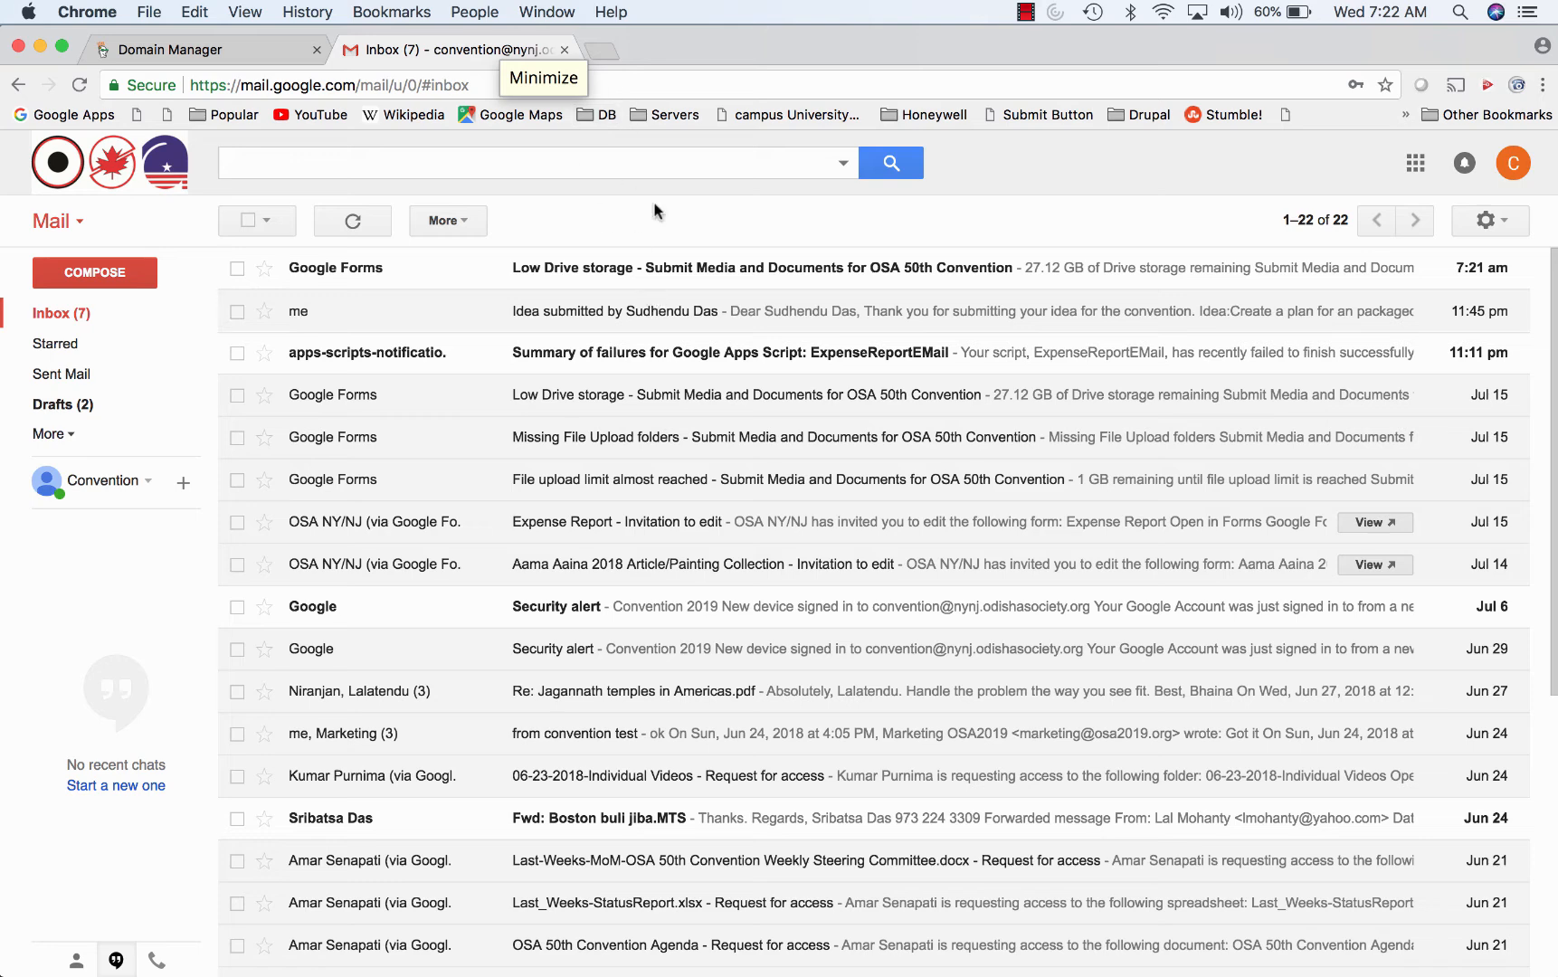
left_click(638, 267)
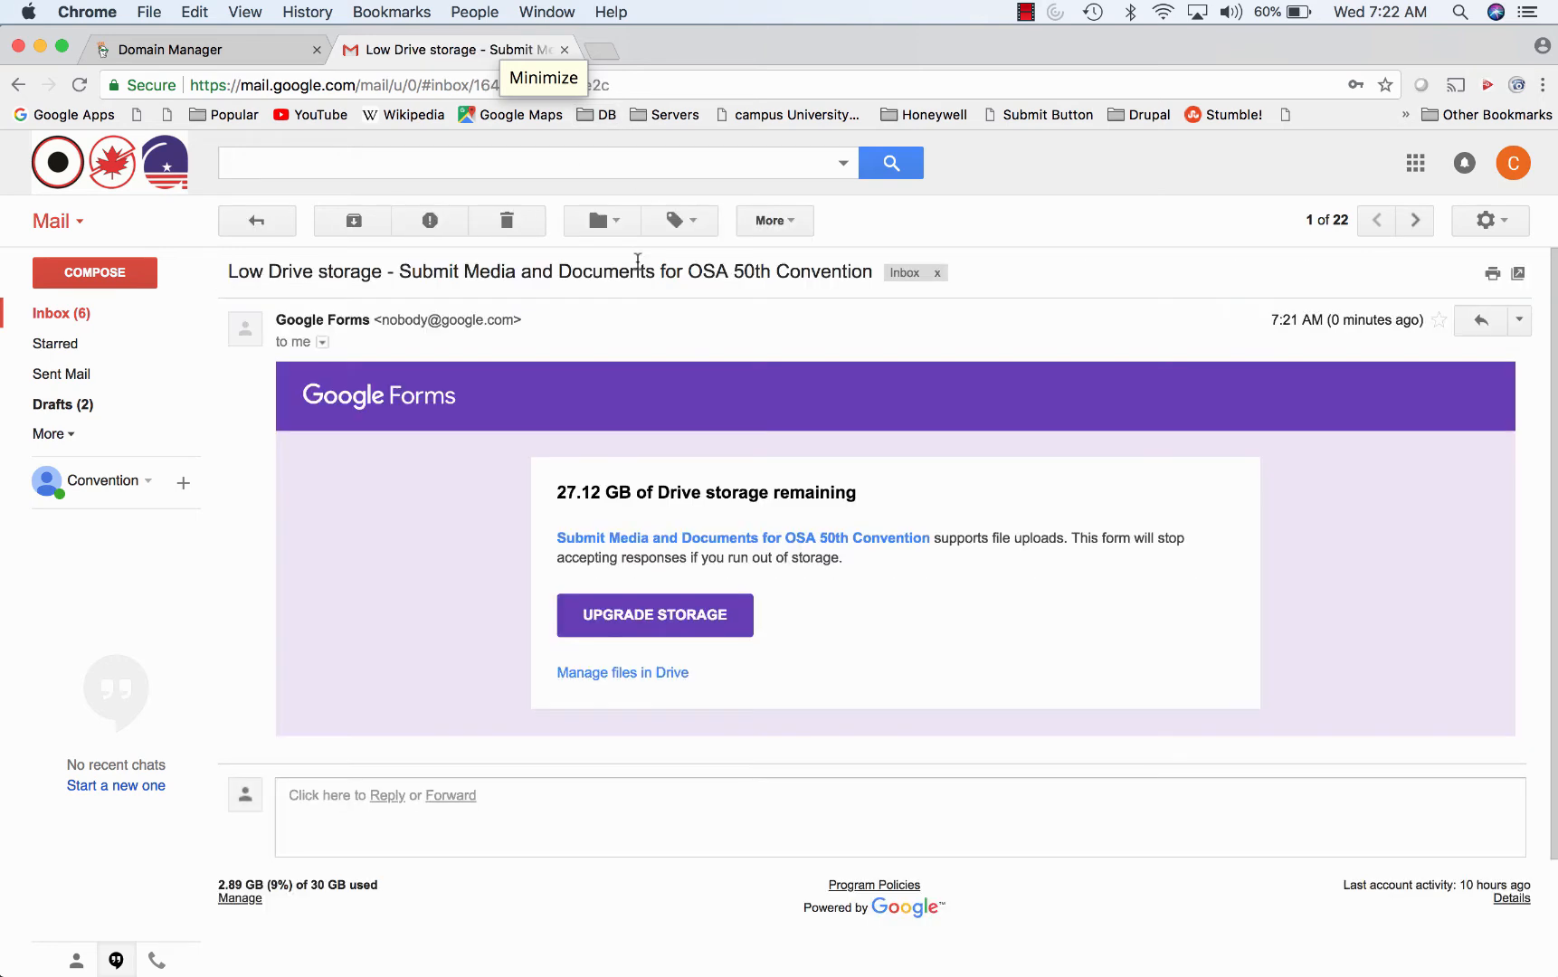
left_click(565, 49)
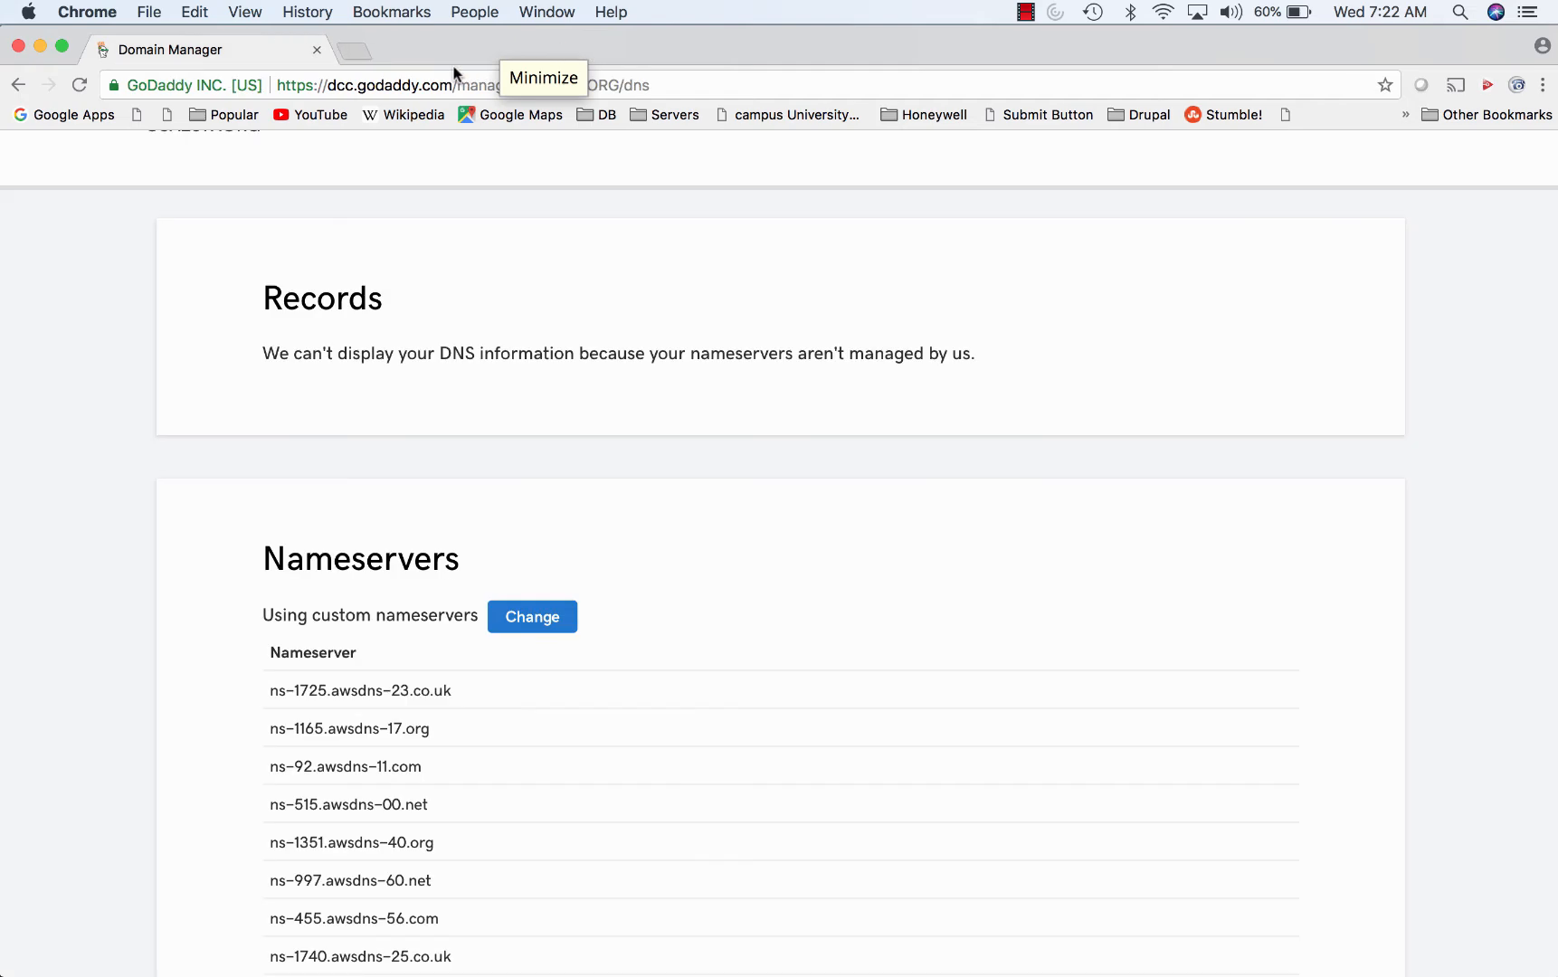
left_click(352, 51)
- Load osa2019.org/wp-admin and log in to the WordPress admin
type("osa2019.org")
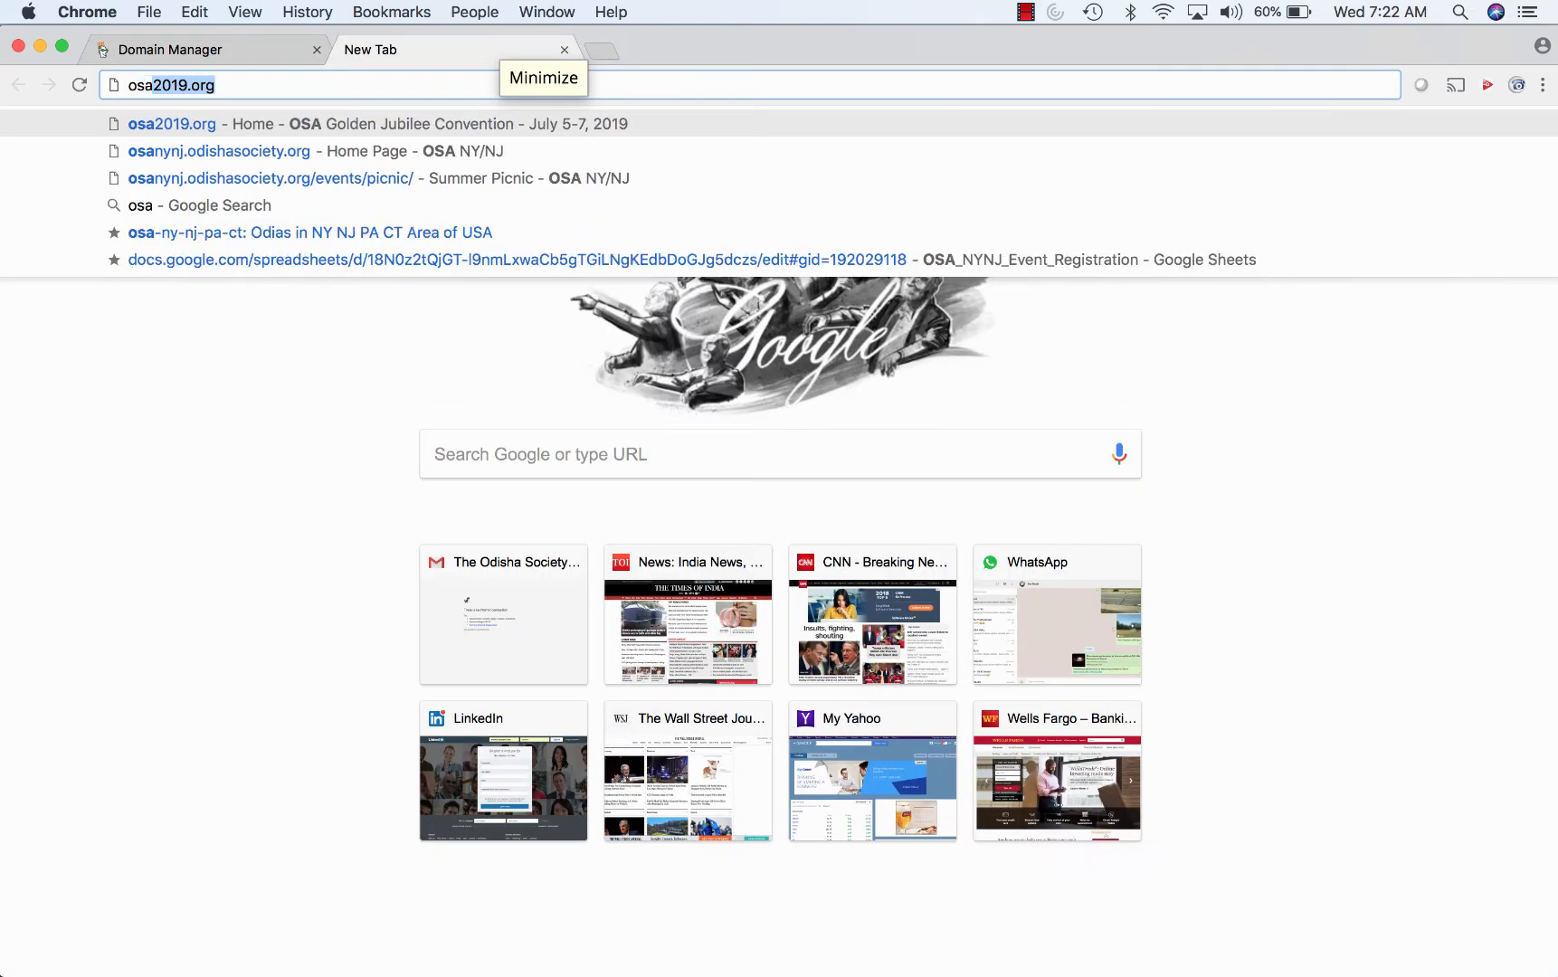
key("Right")
type("/")
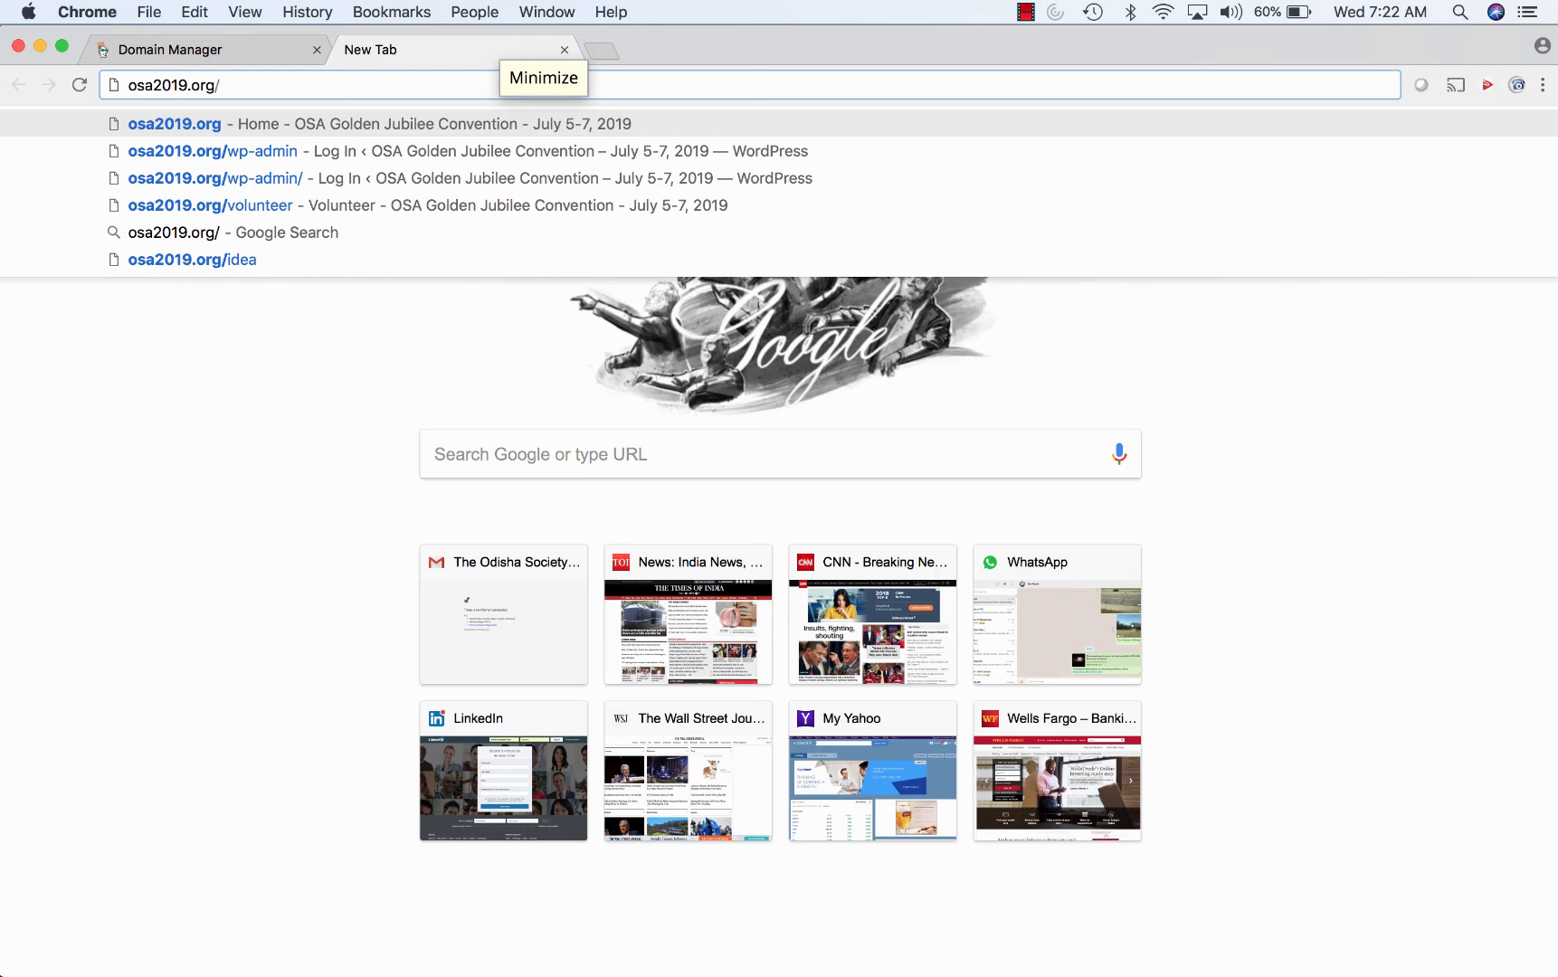
key("Down")
key("Return")
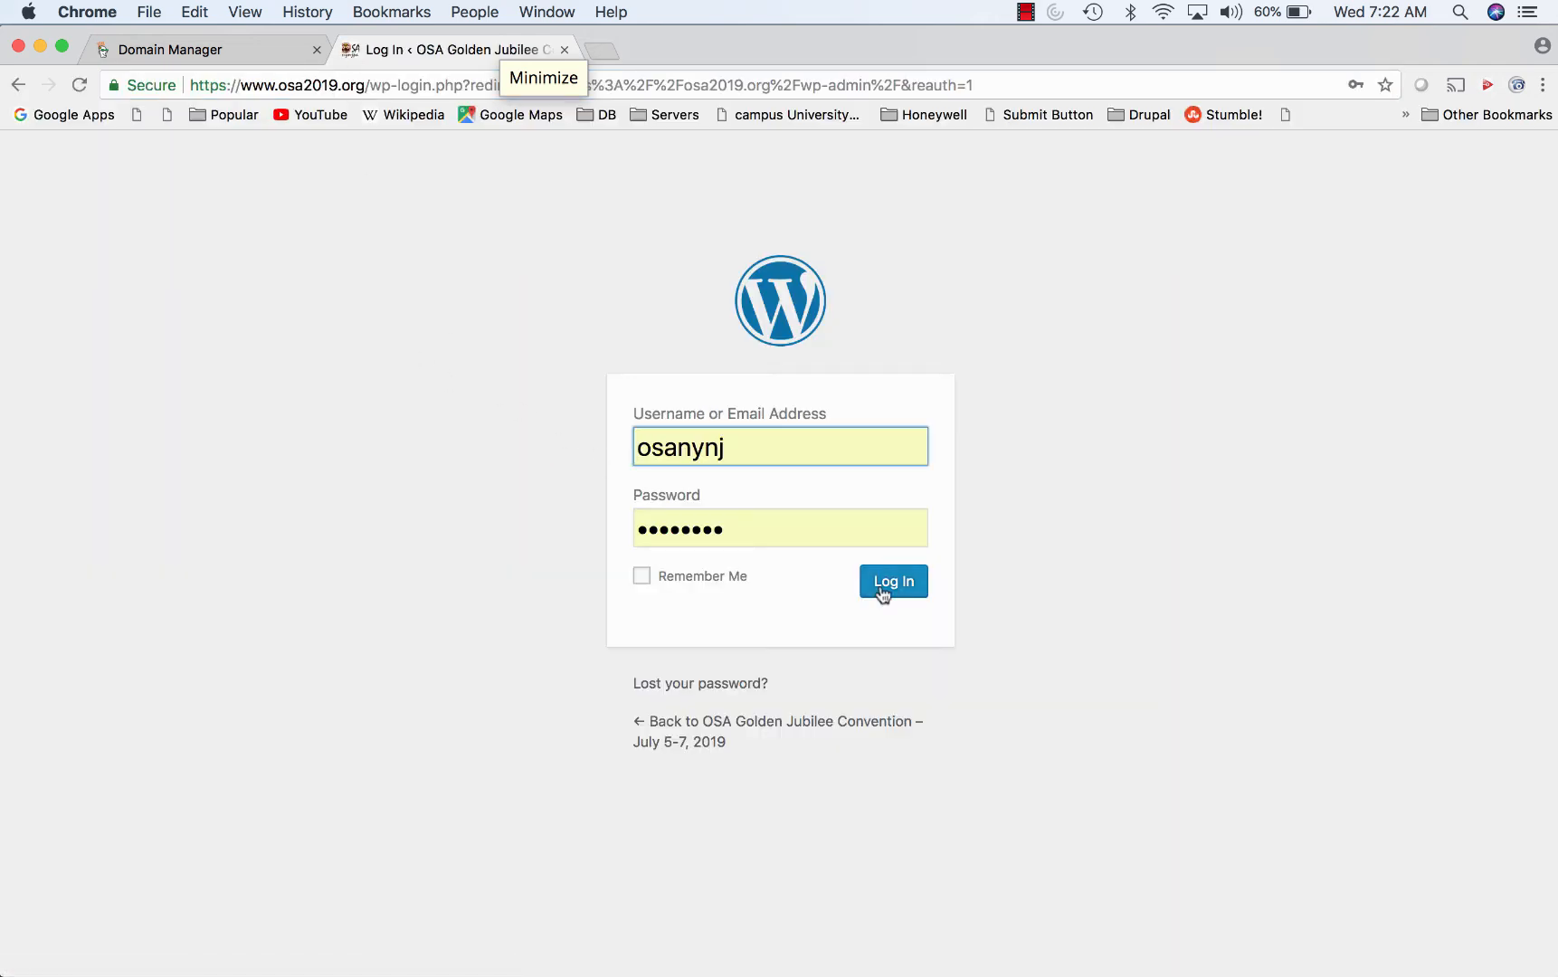
left_click(878, 586)
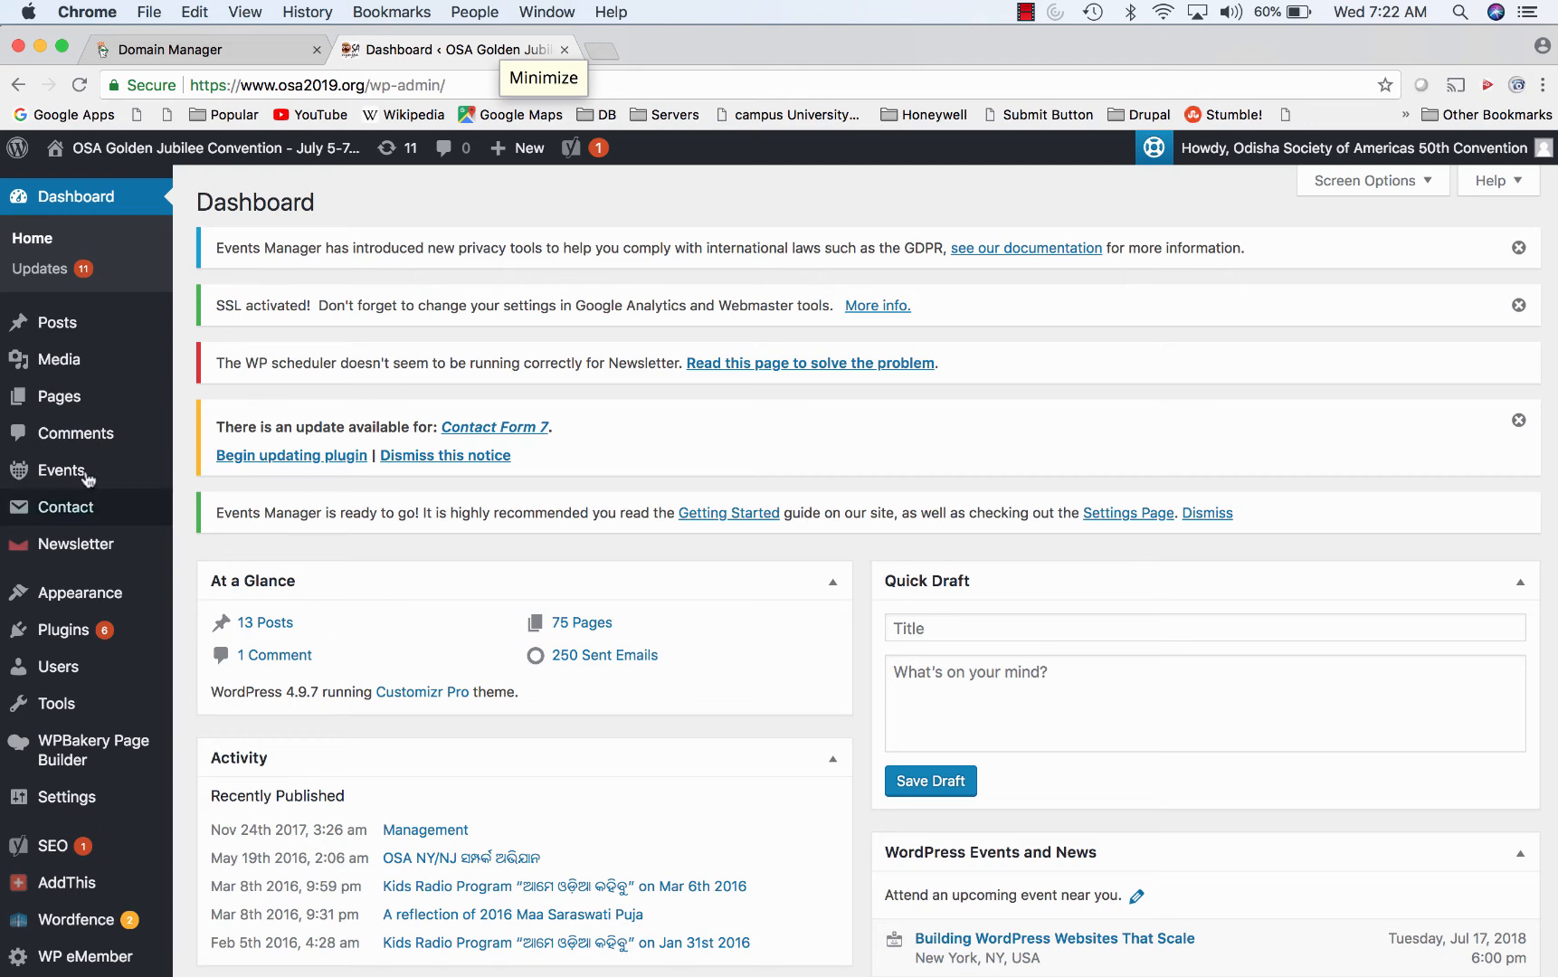
- Review Appearance > Themes and the active theme's header settings in the Customizer
mouse_move(82, 593)
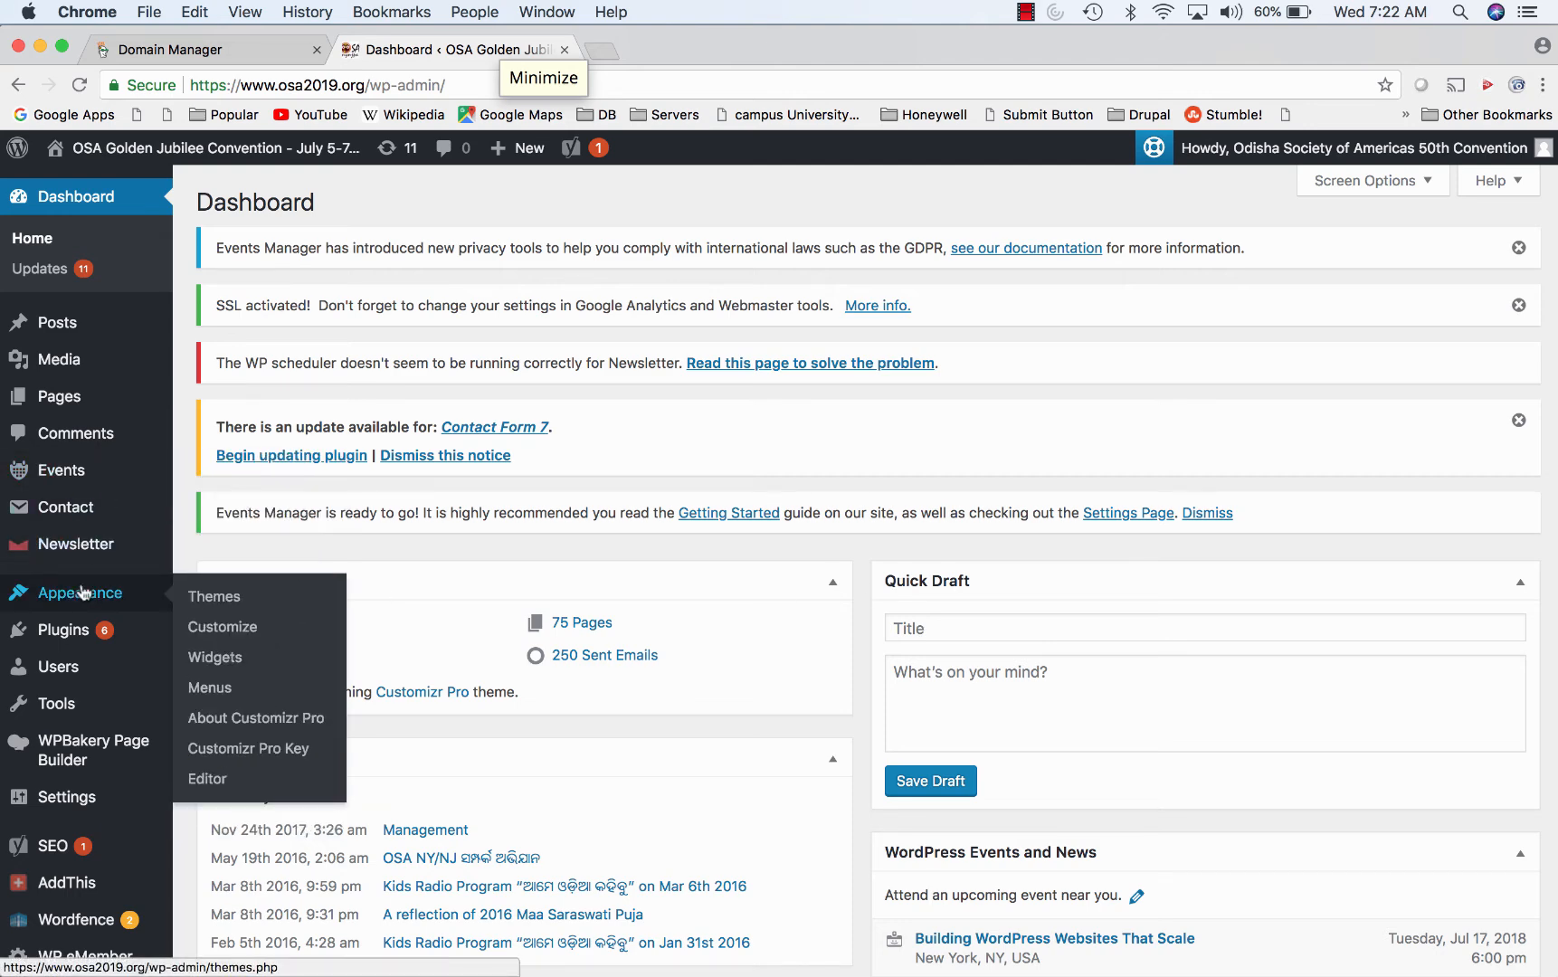
left_click(233, 597)
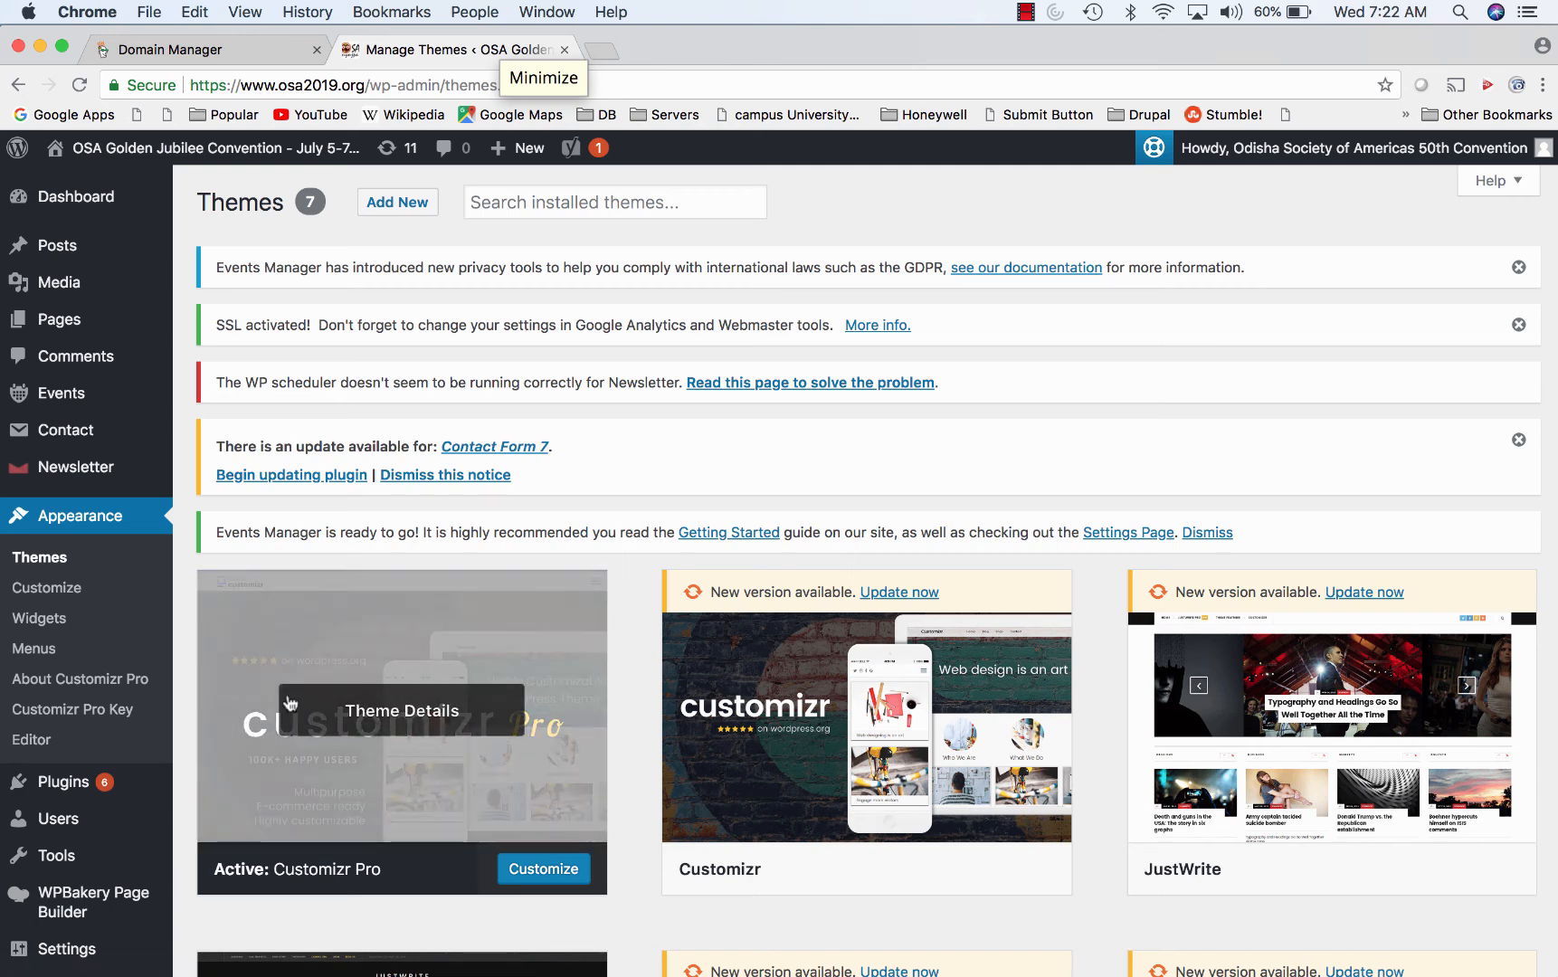
left_click(533, 872)
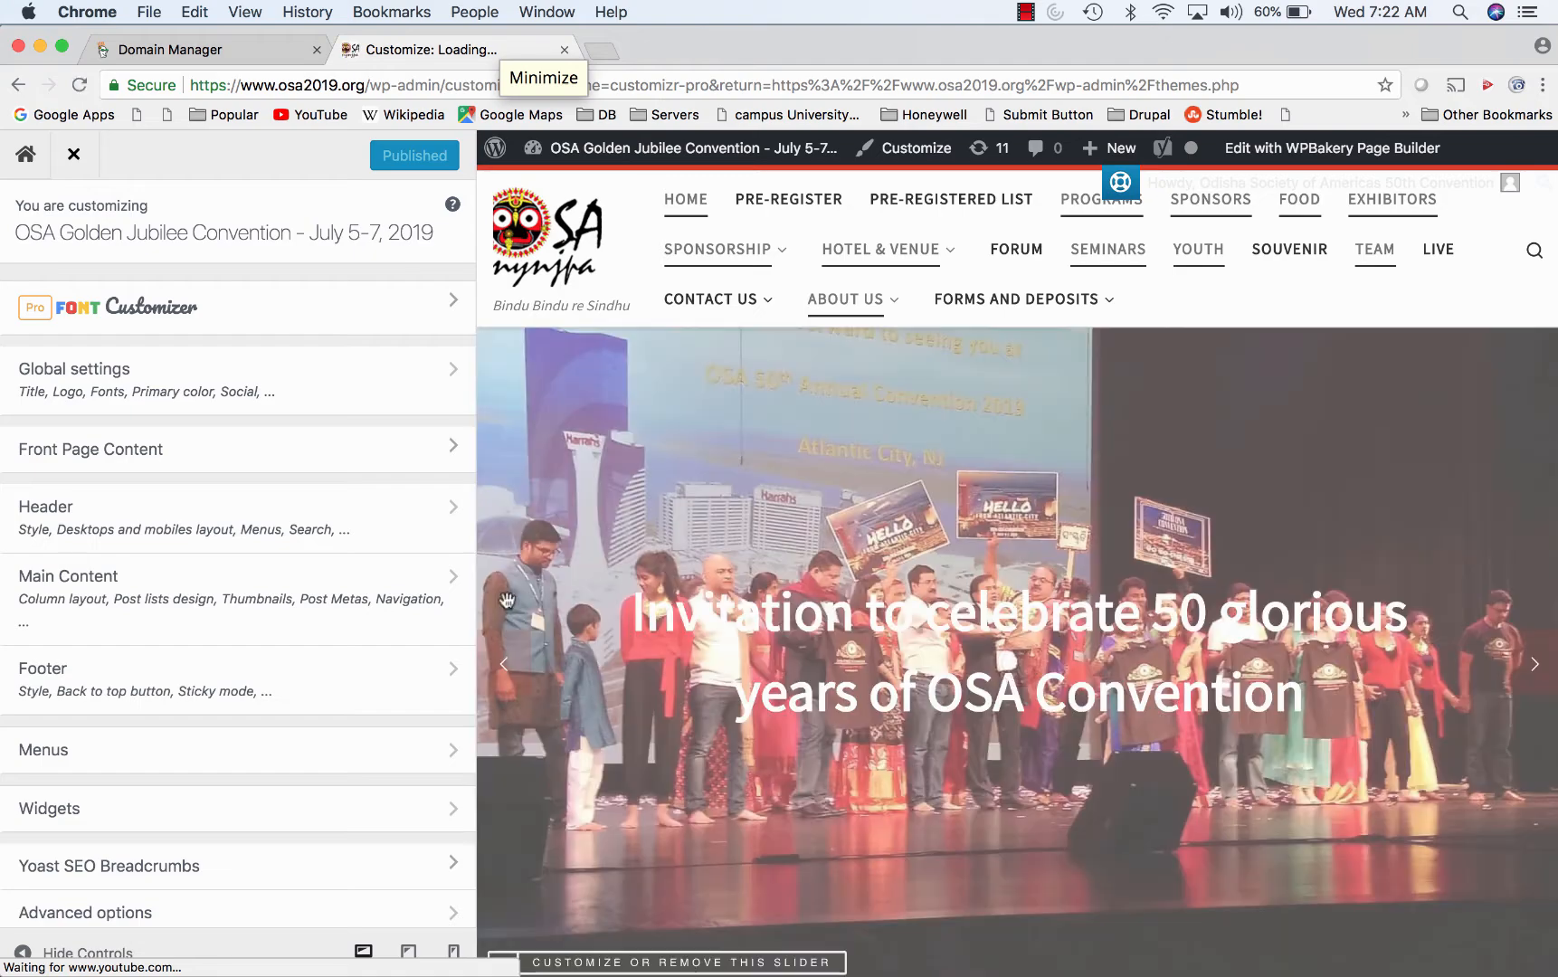
scroll(901, 614, "down", 15)
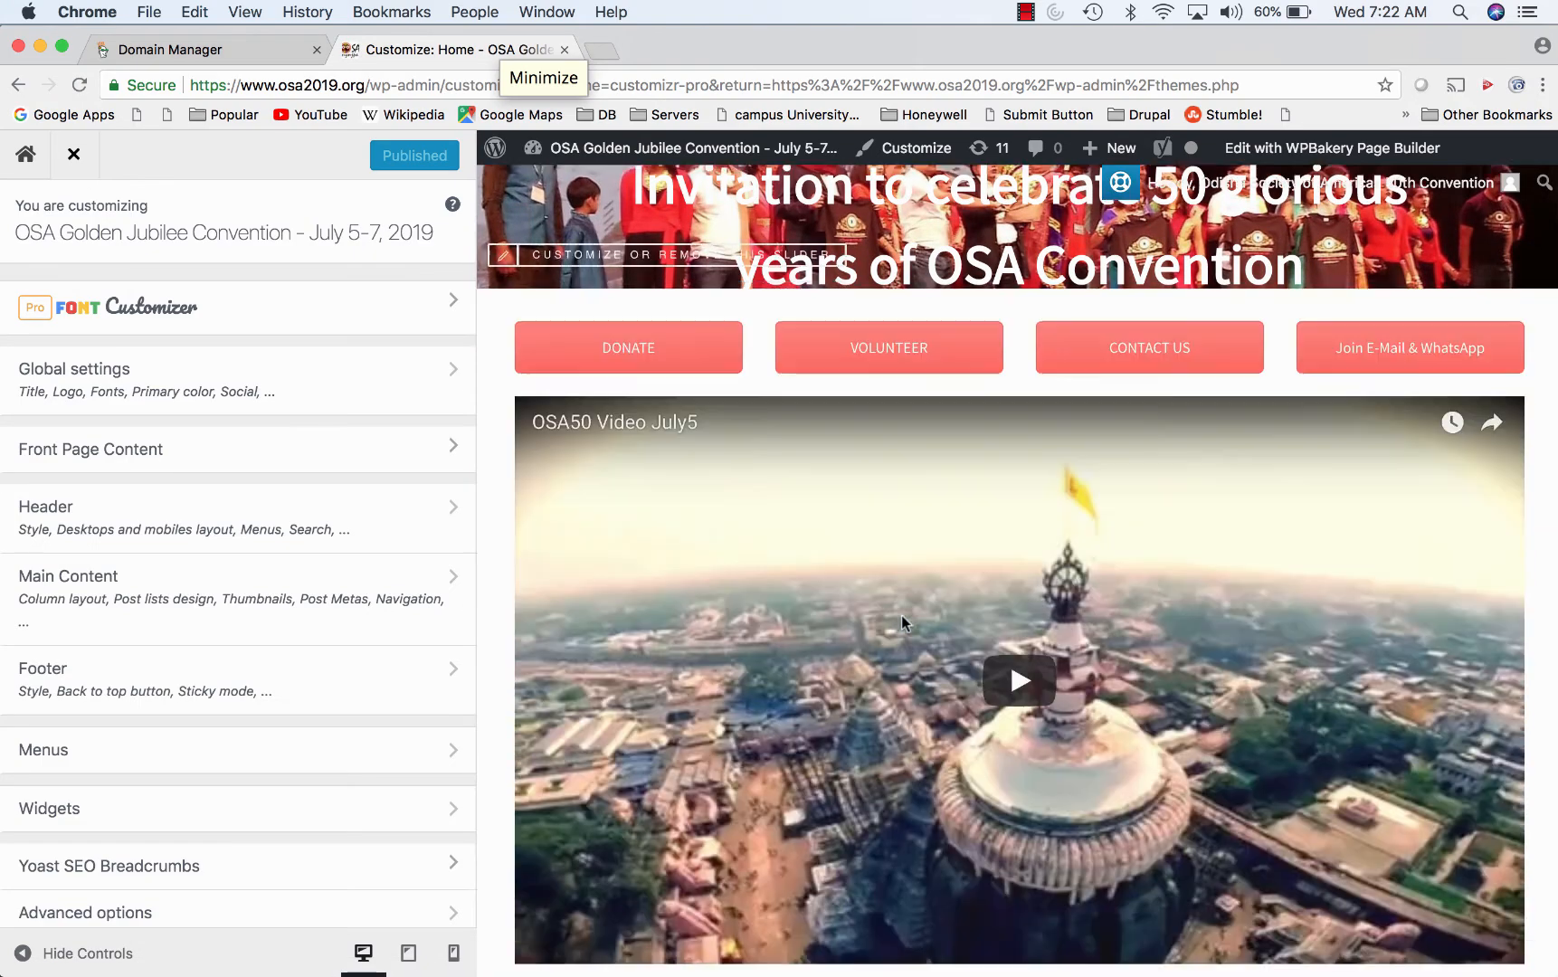
scroll(901, 614, "down", 2)
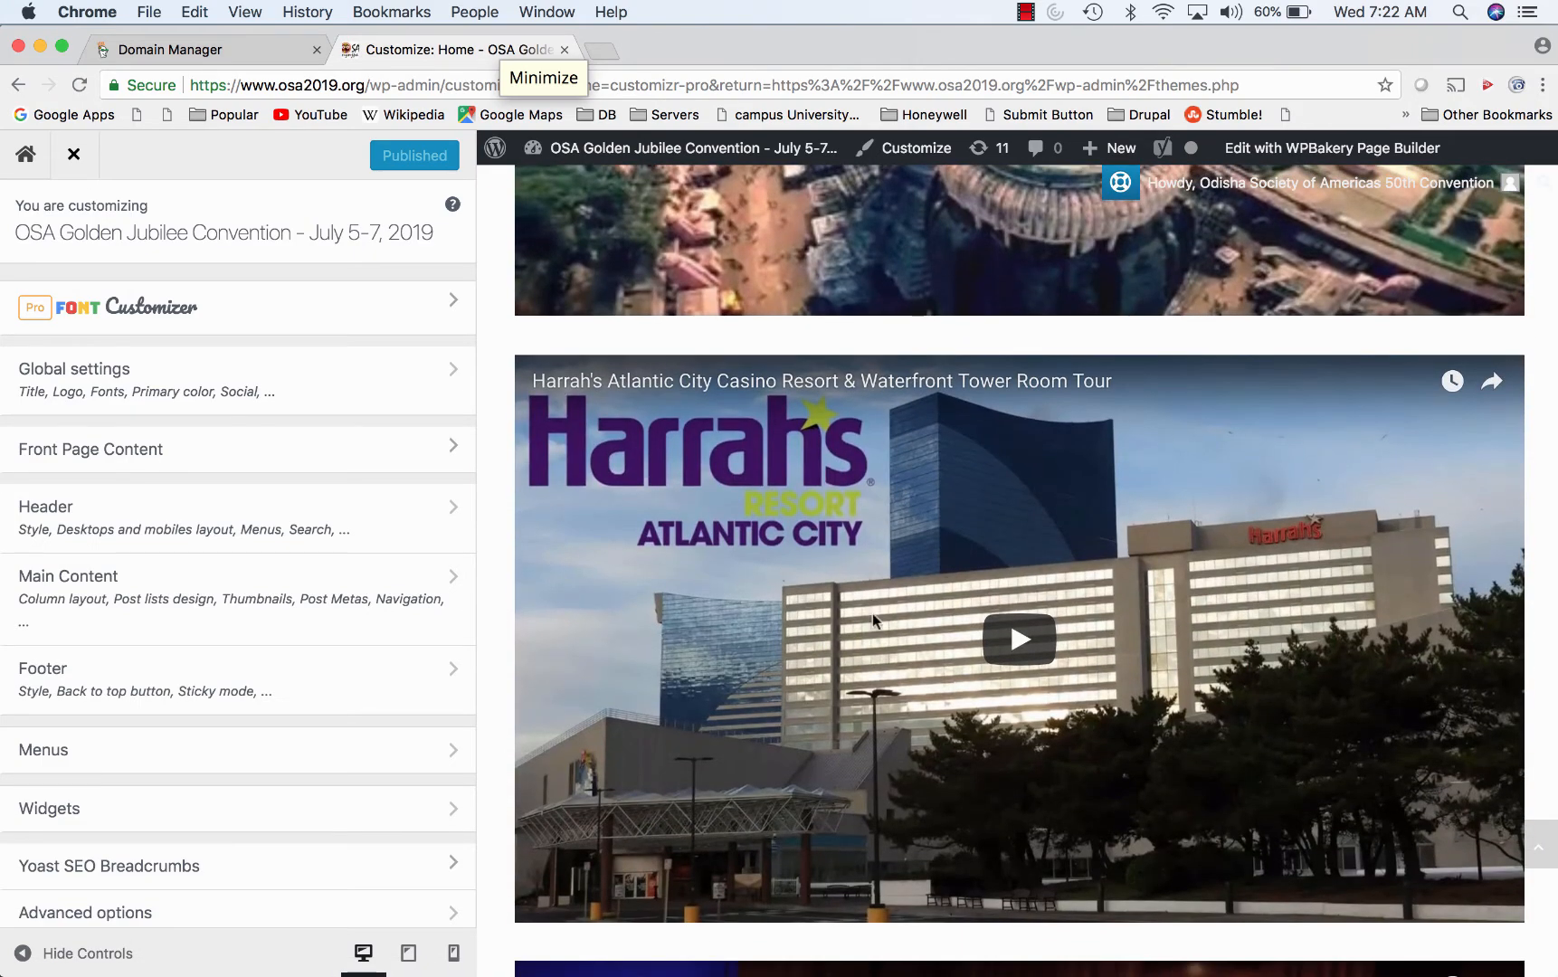
left_click(351, 533)
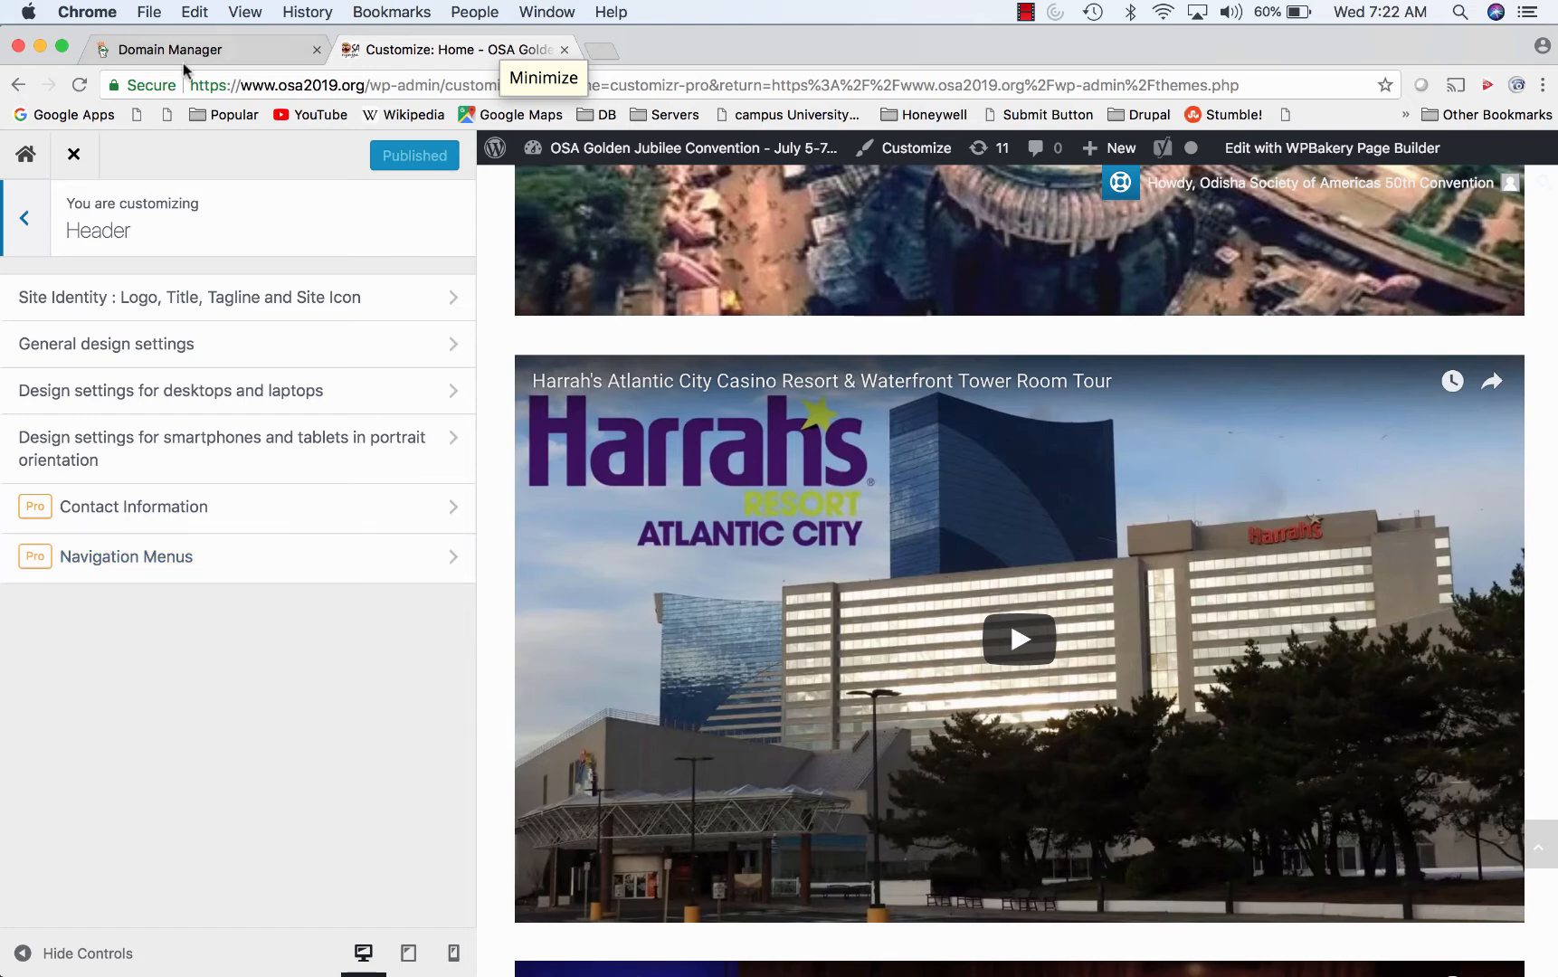
left_click(17, 85)
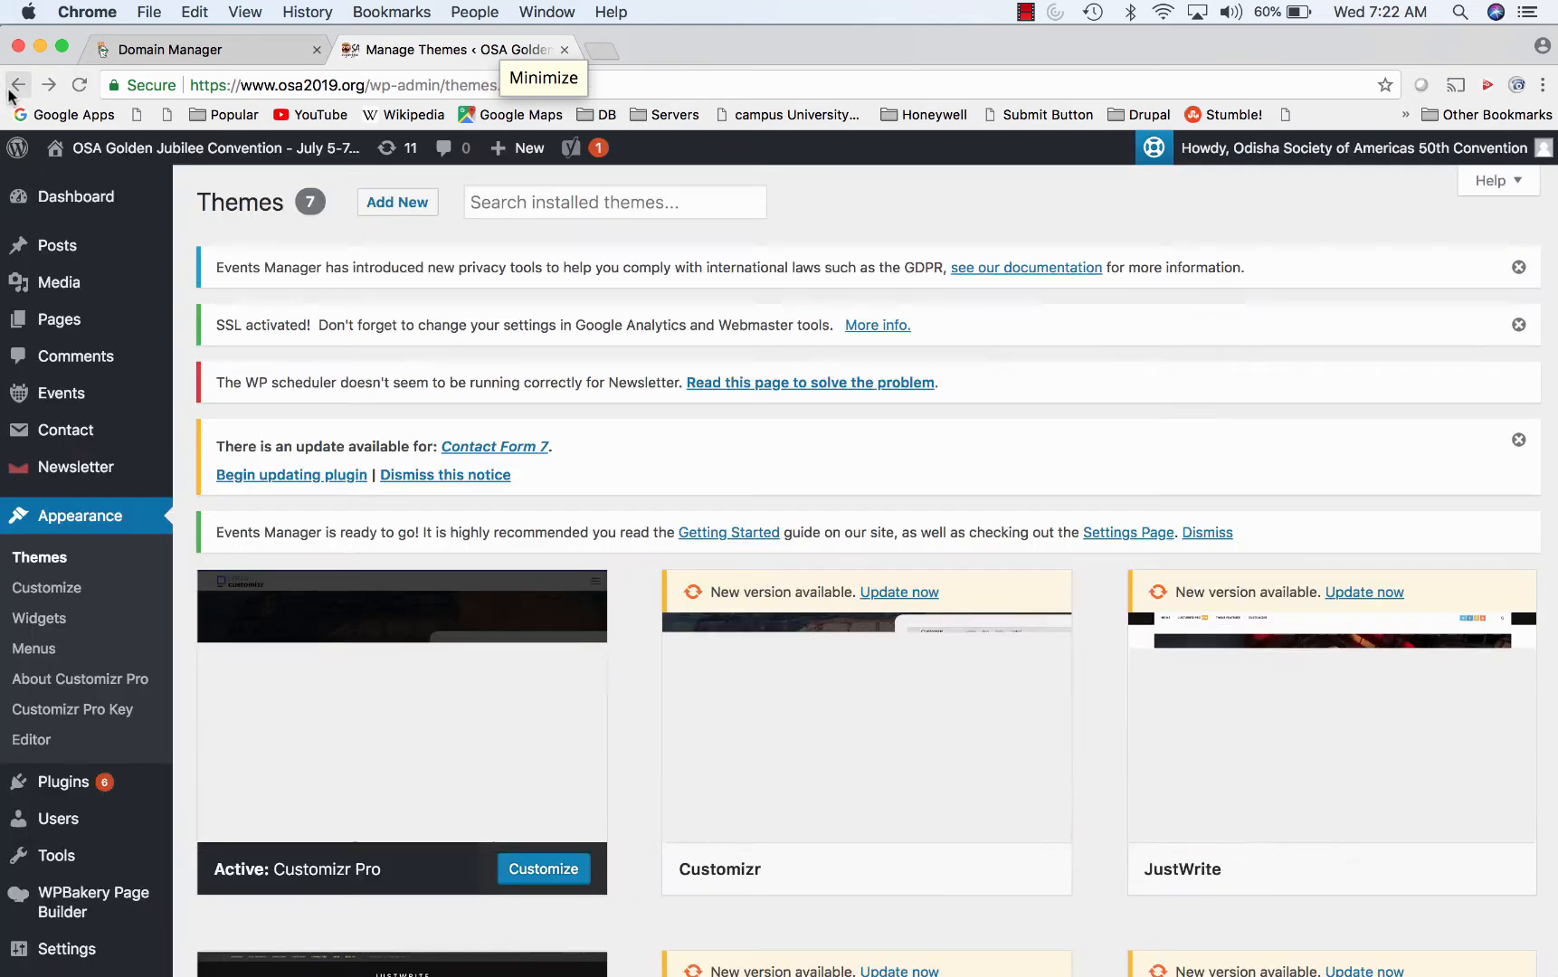
- Review the admin user's profile page
left_click(1320, 149)
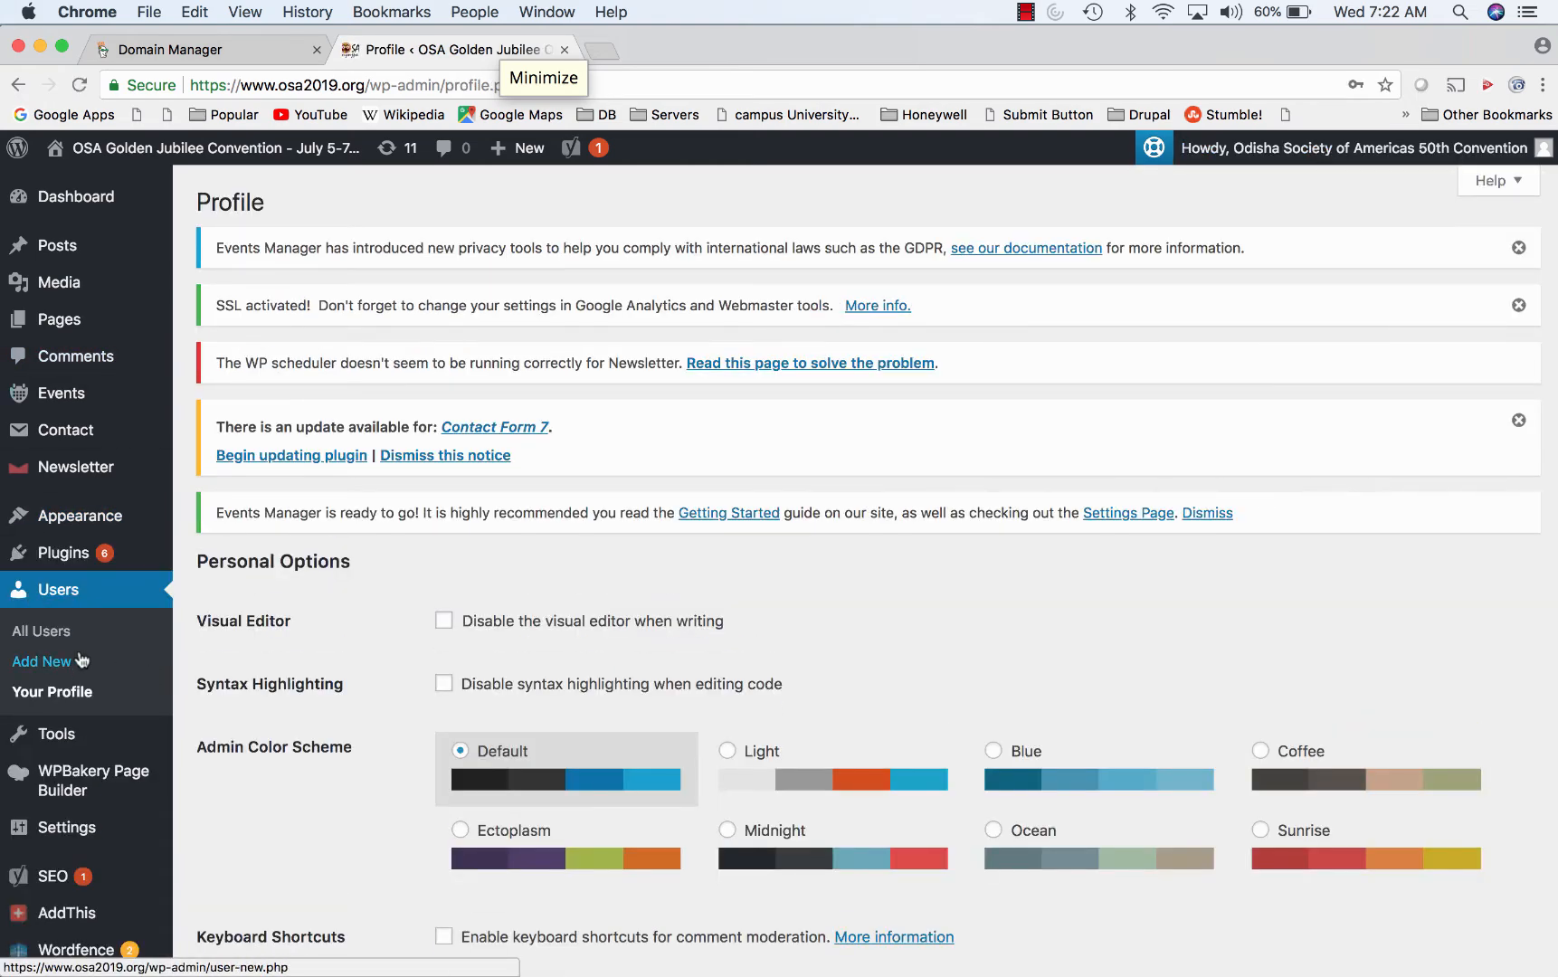
scroll(64, 651, "down", 3)
scroll(58, 656, "up", 3)
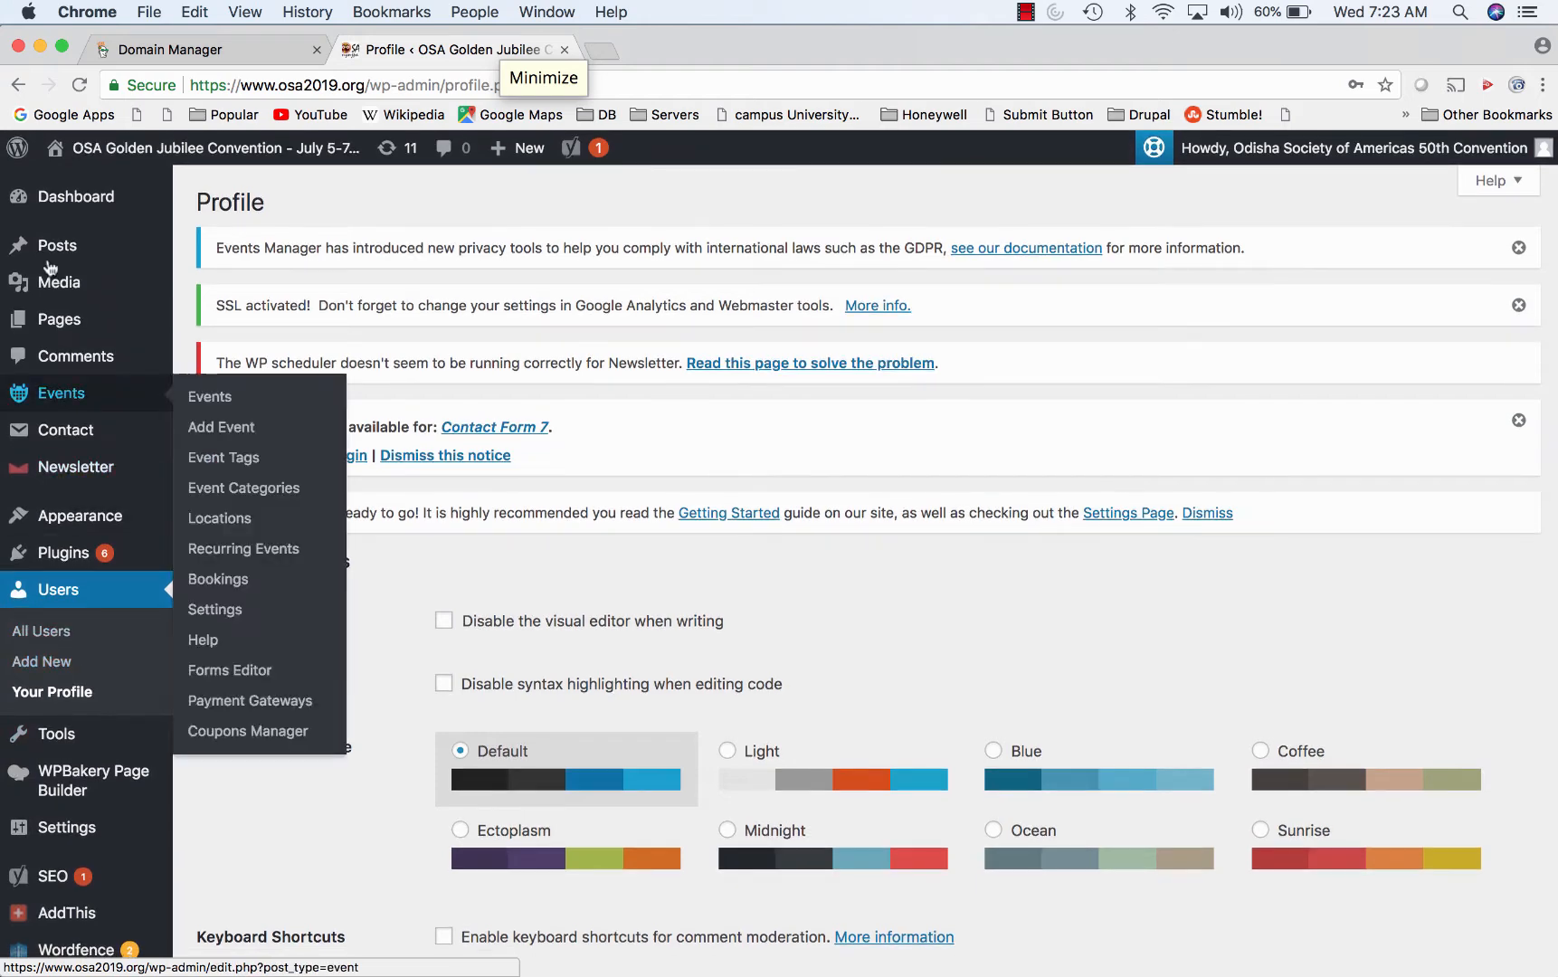
- Open Plugins > Installed Plugins, glance at the bulk actions list, and open a blank tab
mouse_move(54, 203)
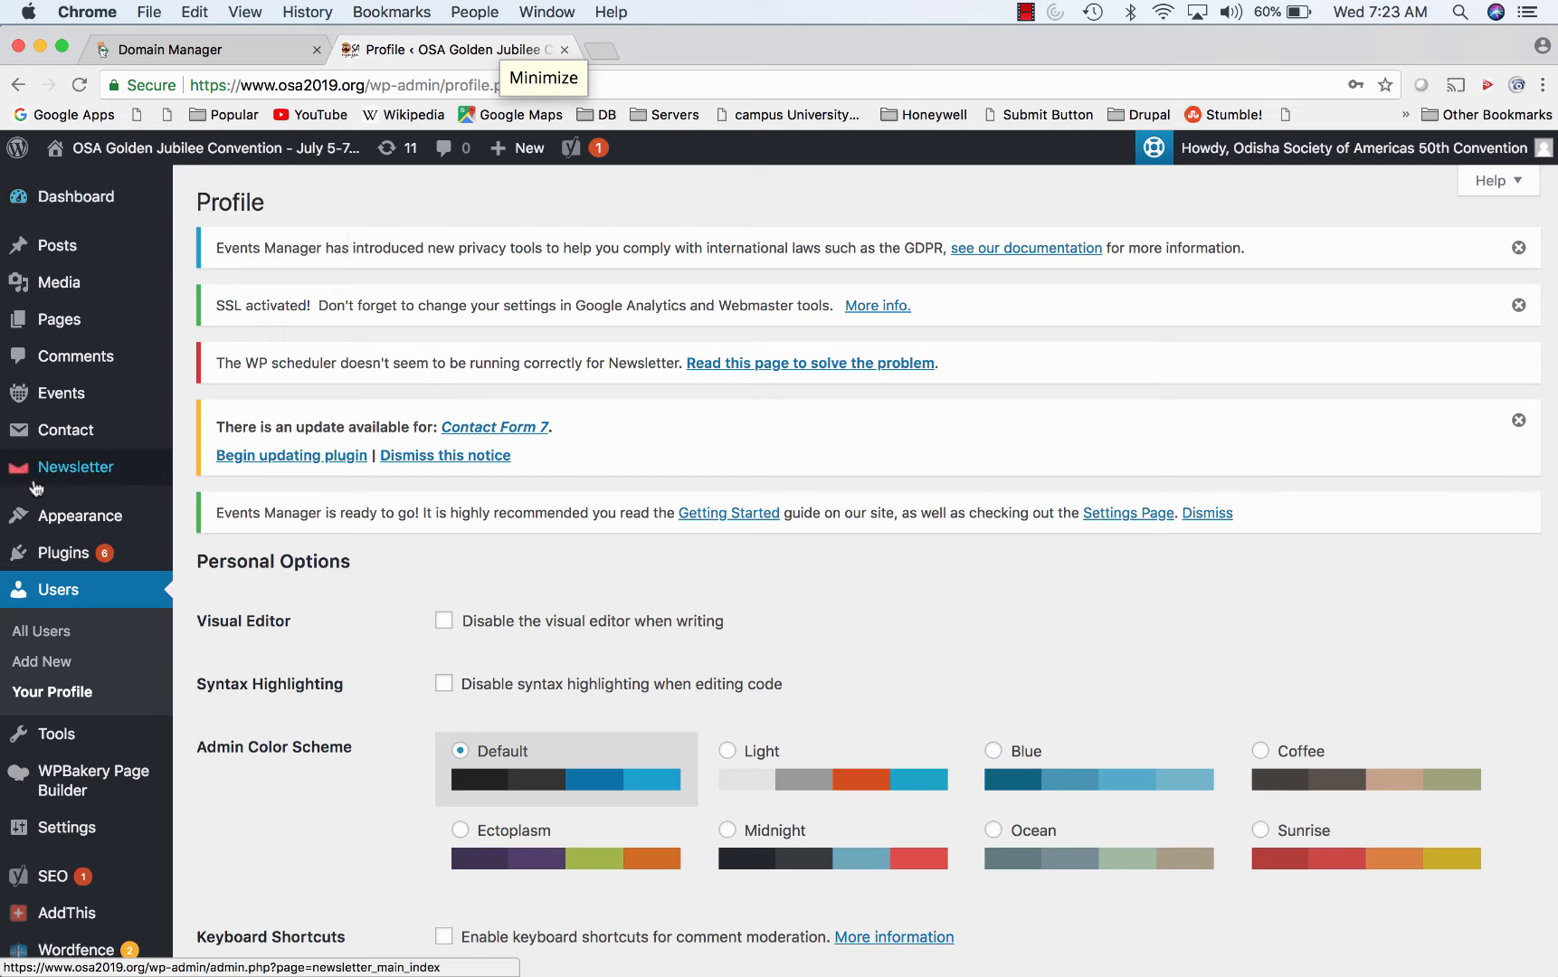
mouse_move(80, 470)
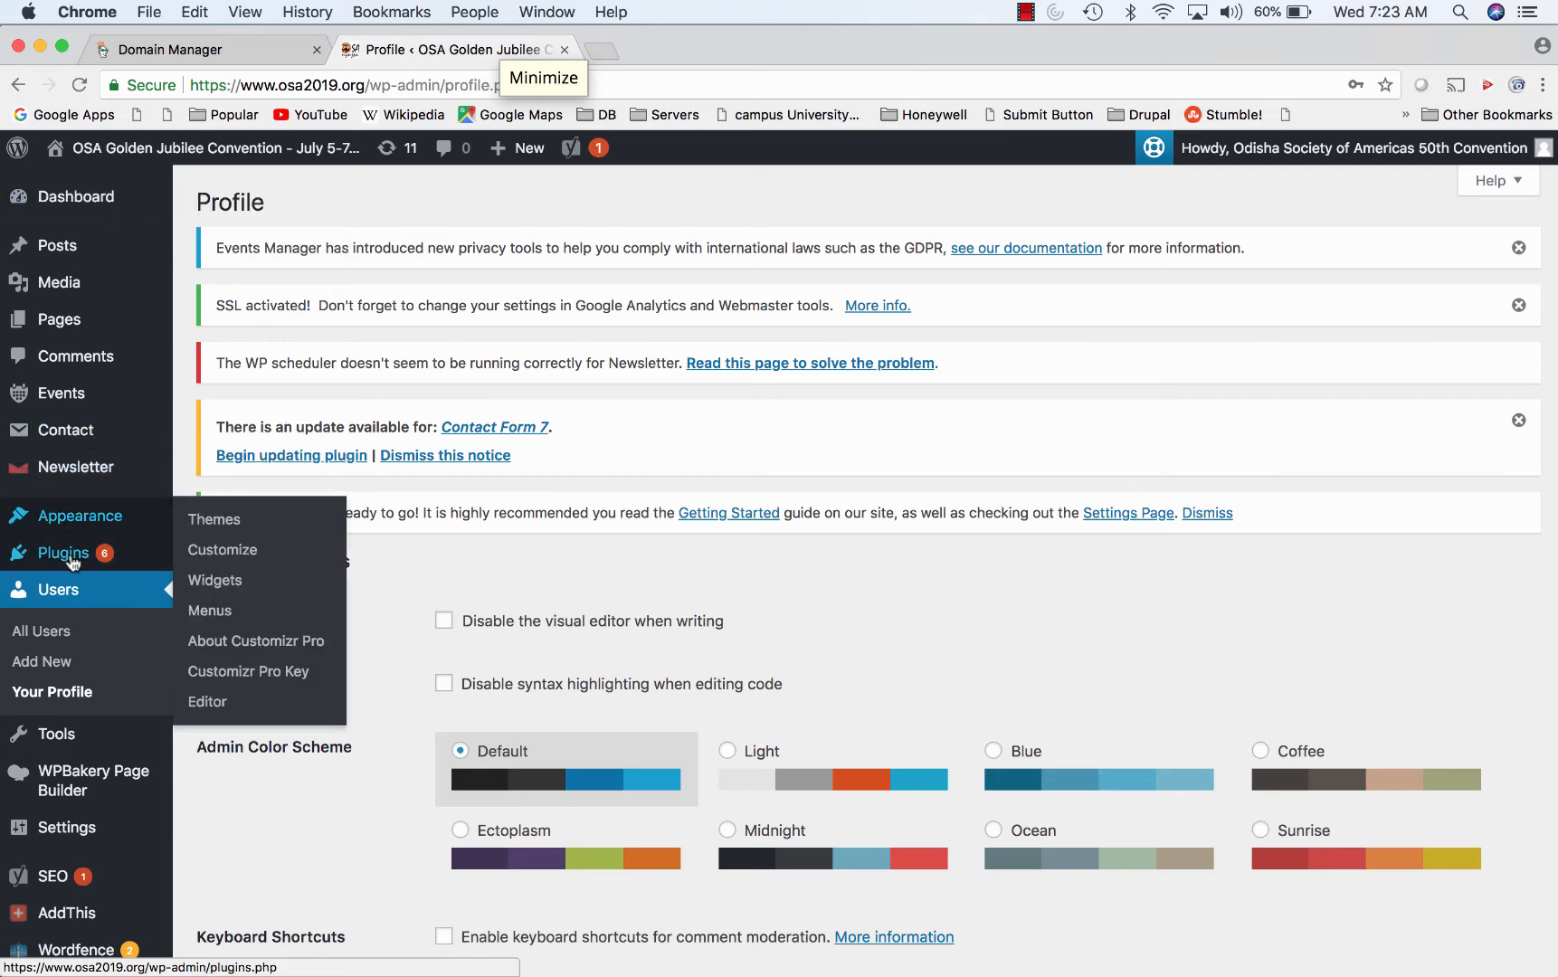
left_click(262, 550)
left_click(276, 547)
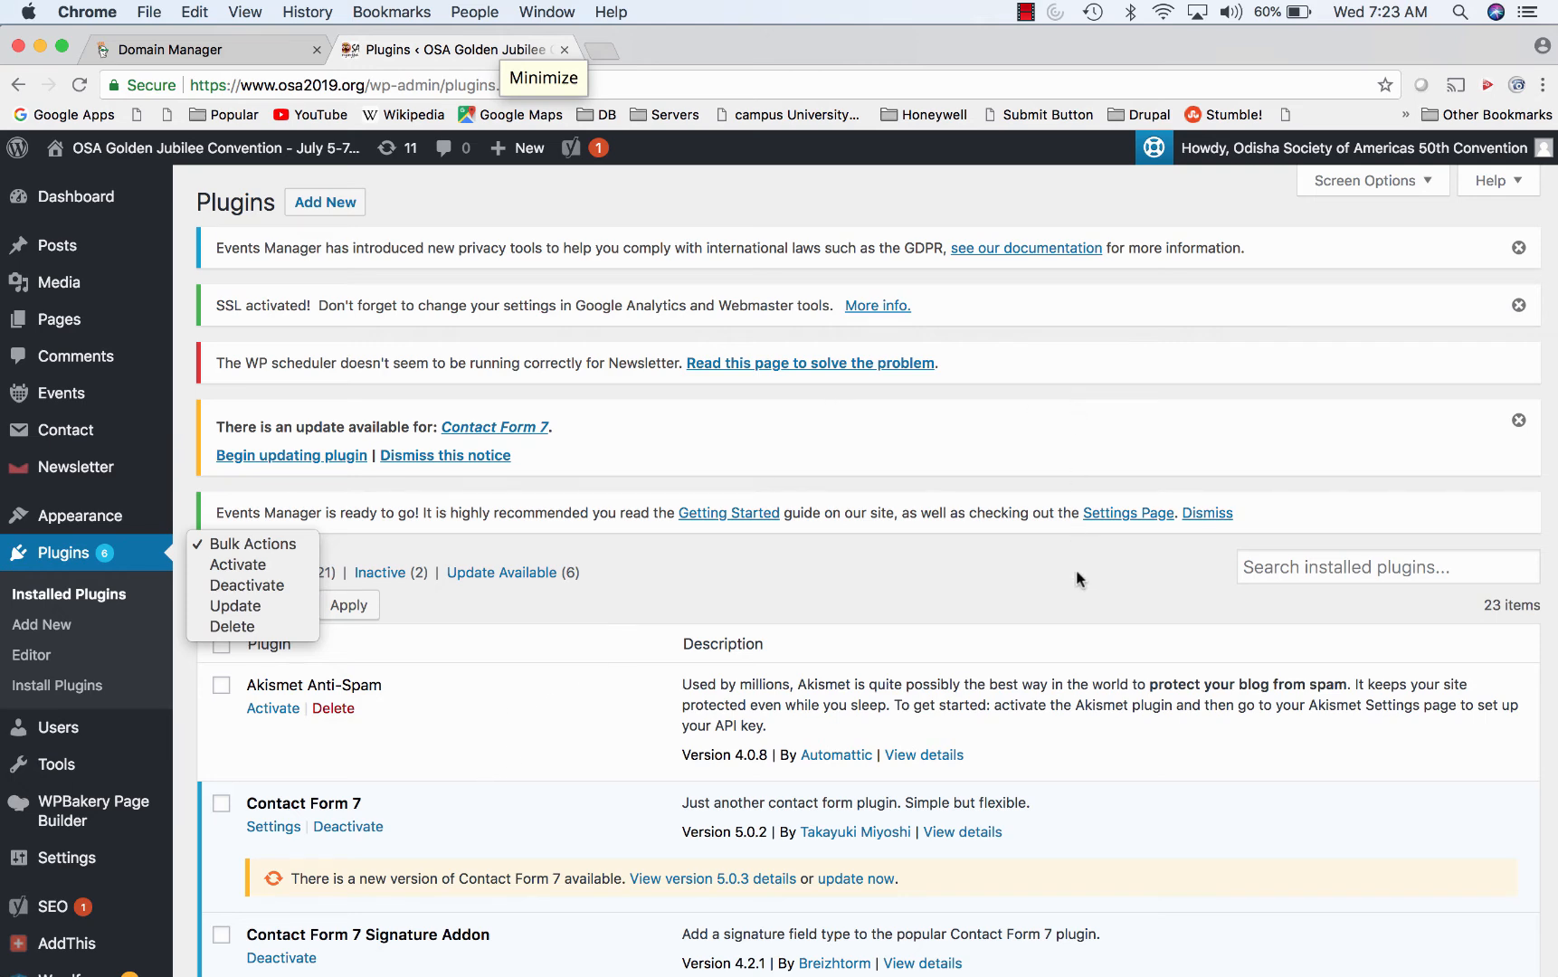
left_click(977, 473)
left_click(590, 52)
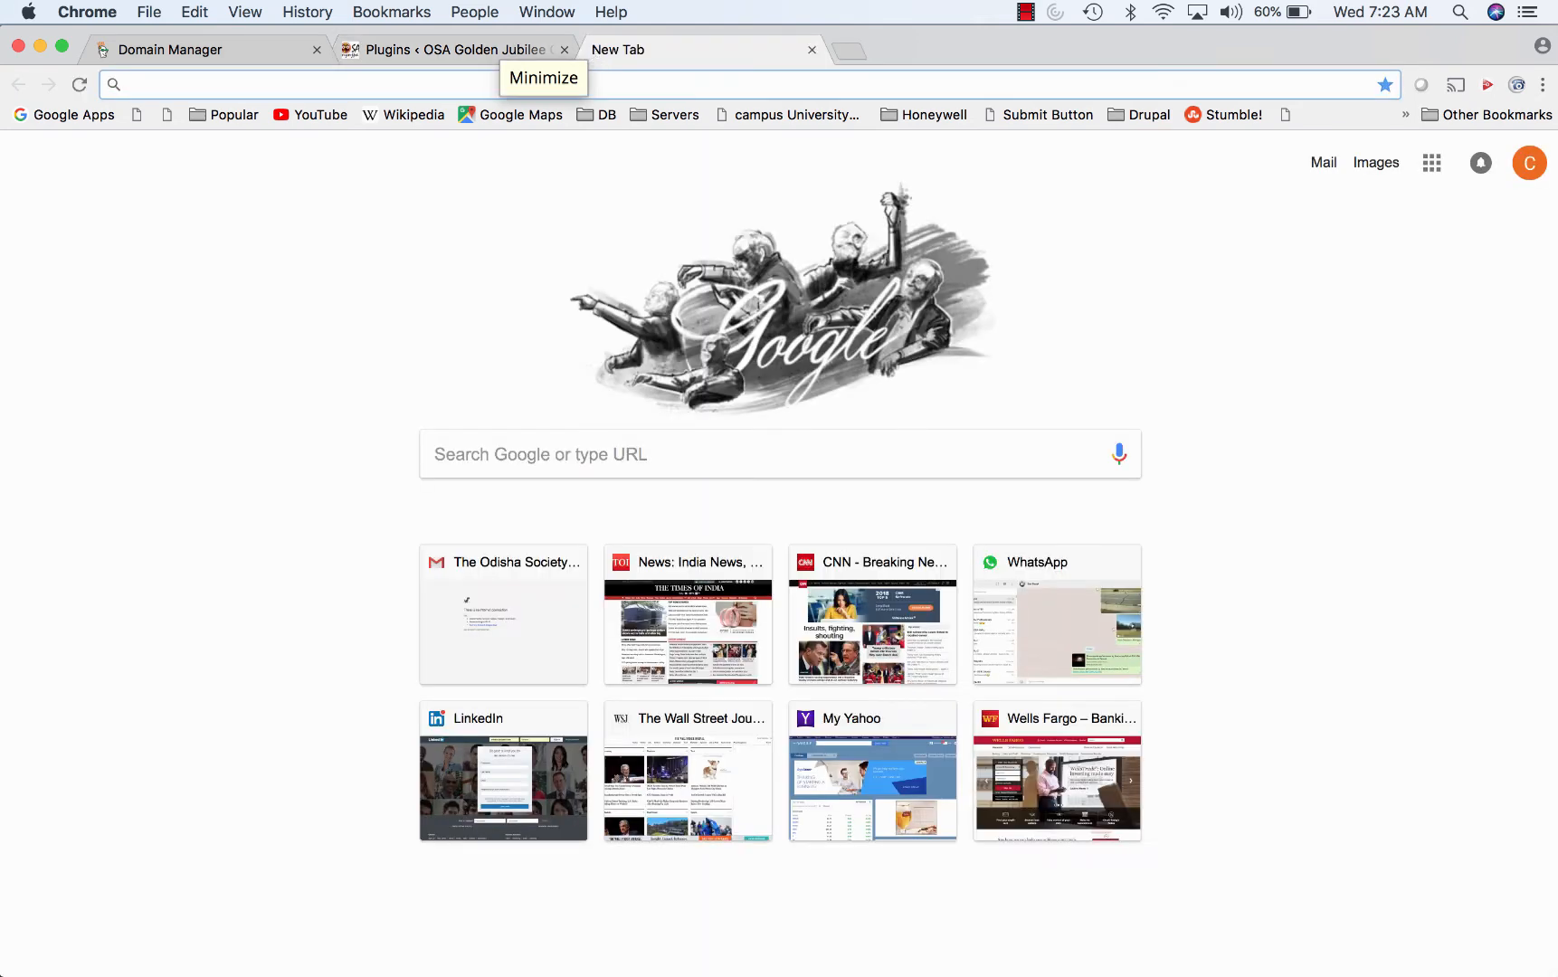
- Load osa2019.org and open the Contact the Convener page
type("osa2019.org")
key("Return")
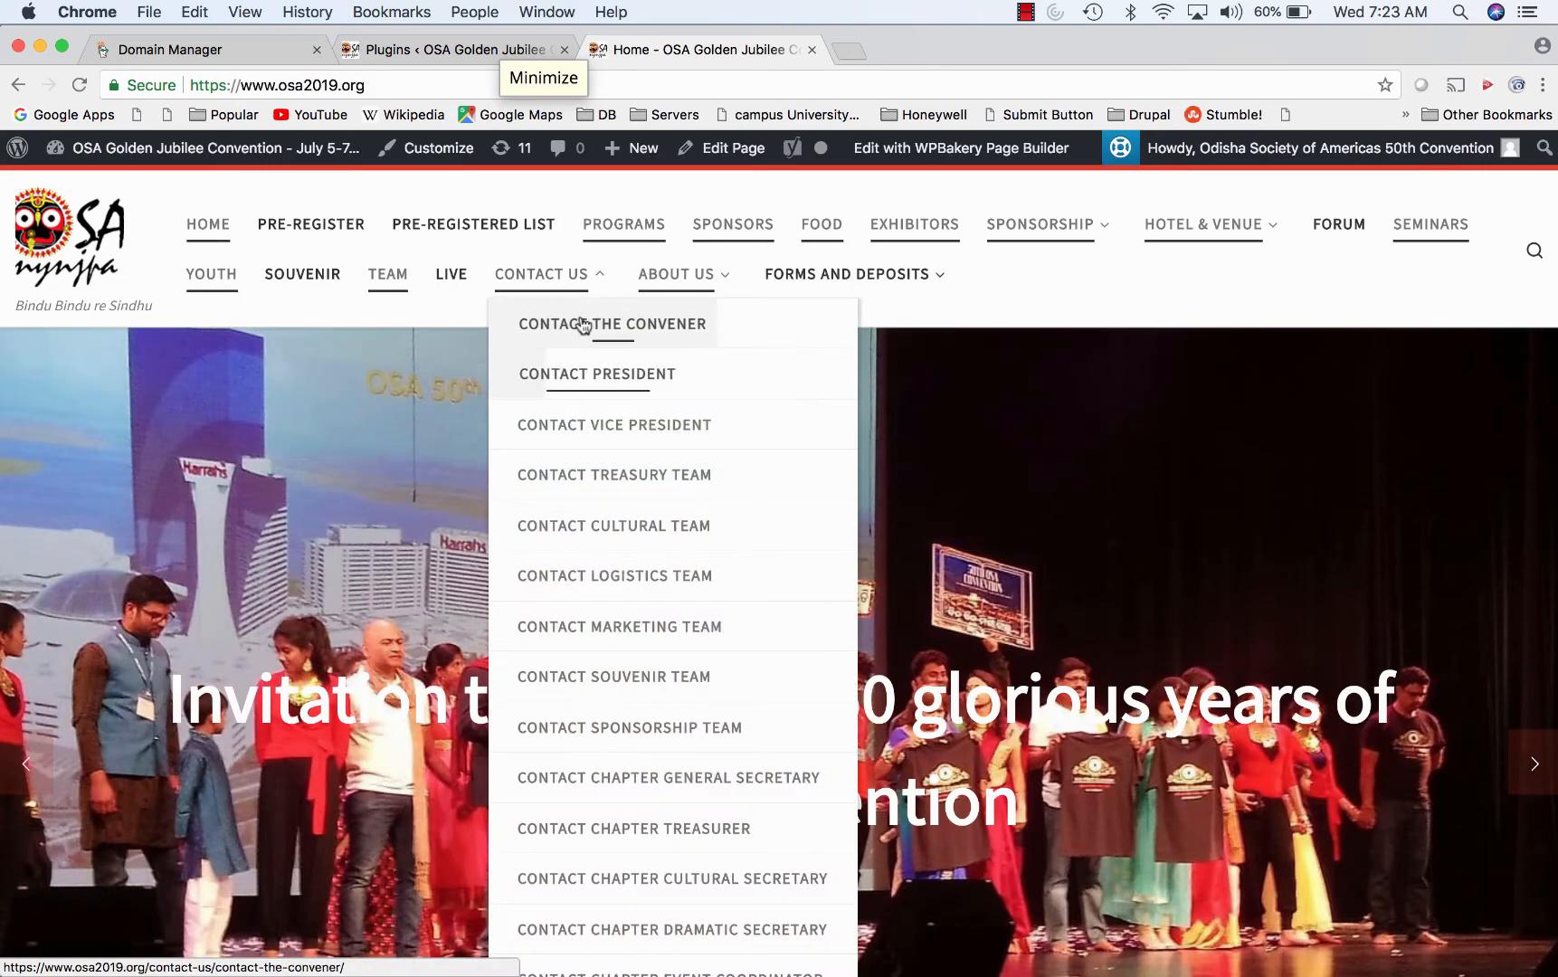
left_click(581, 319)
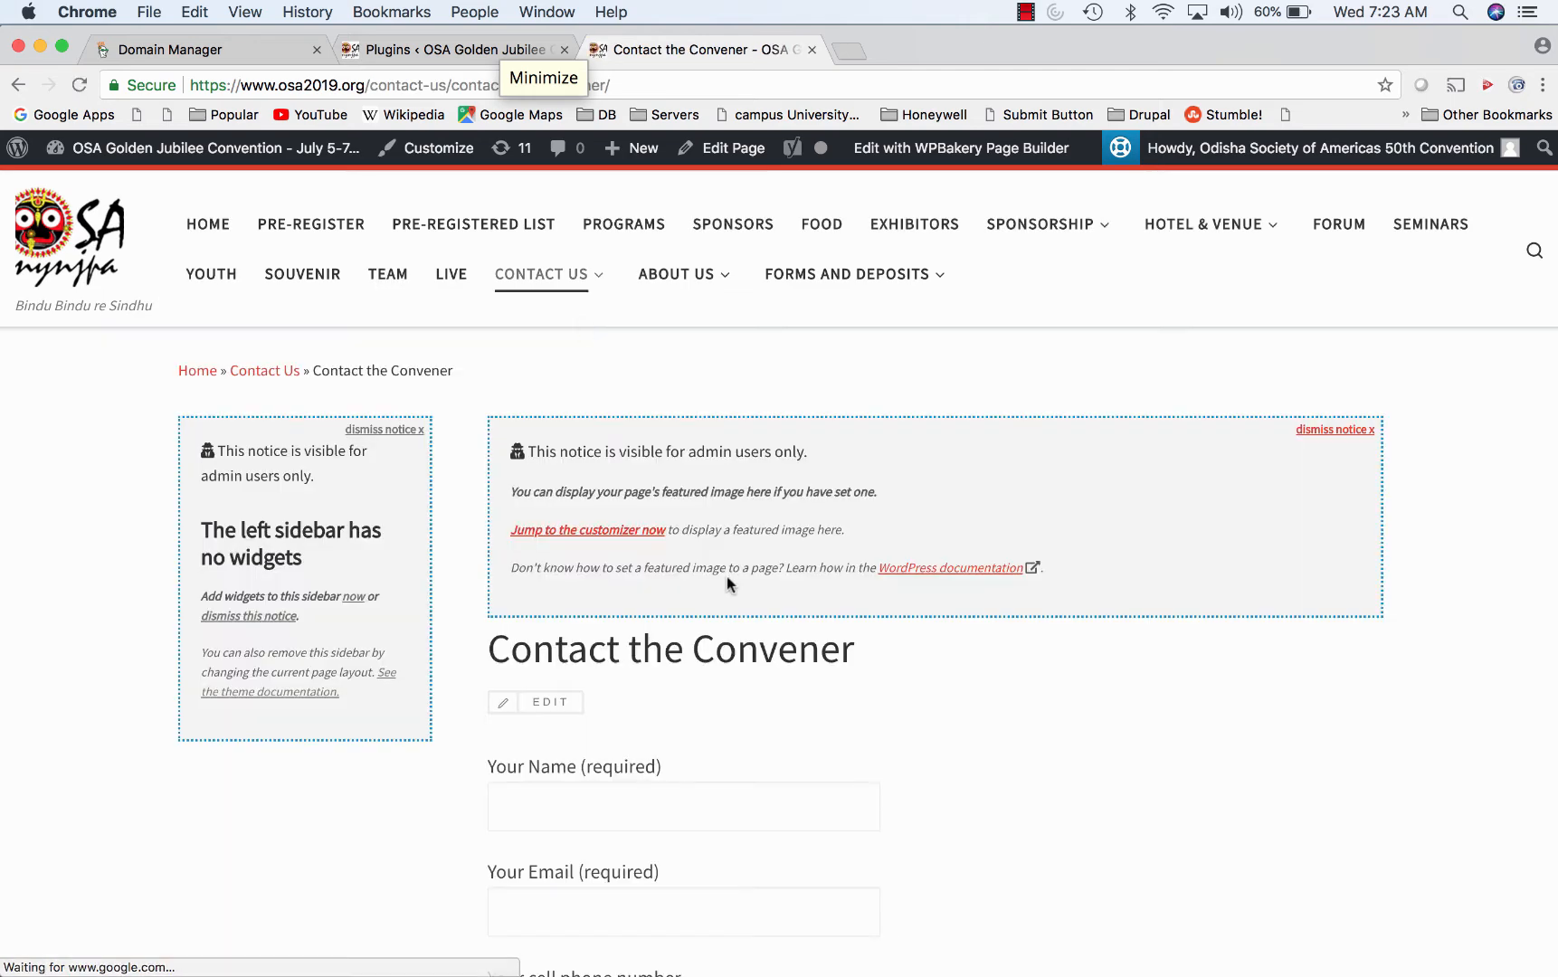
scroll(726, 575, "down", 8)
scroll(727, 576, "down", 4)
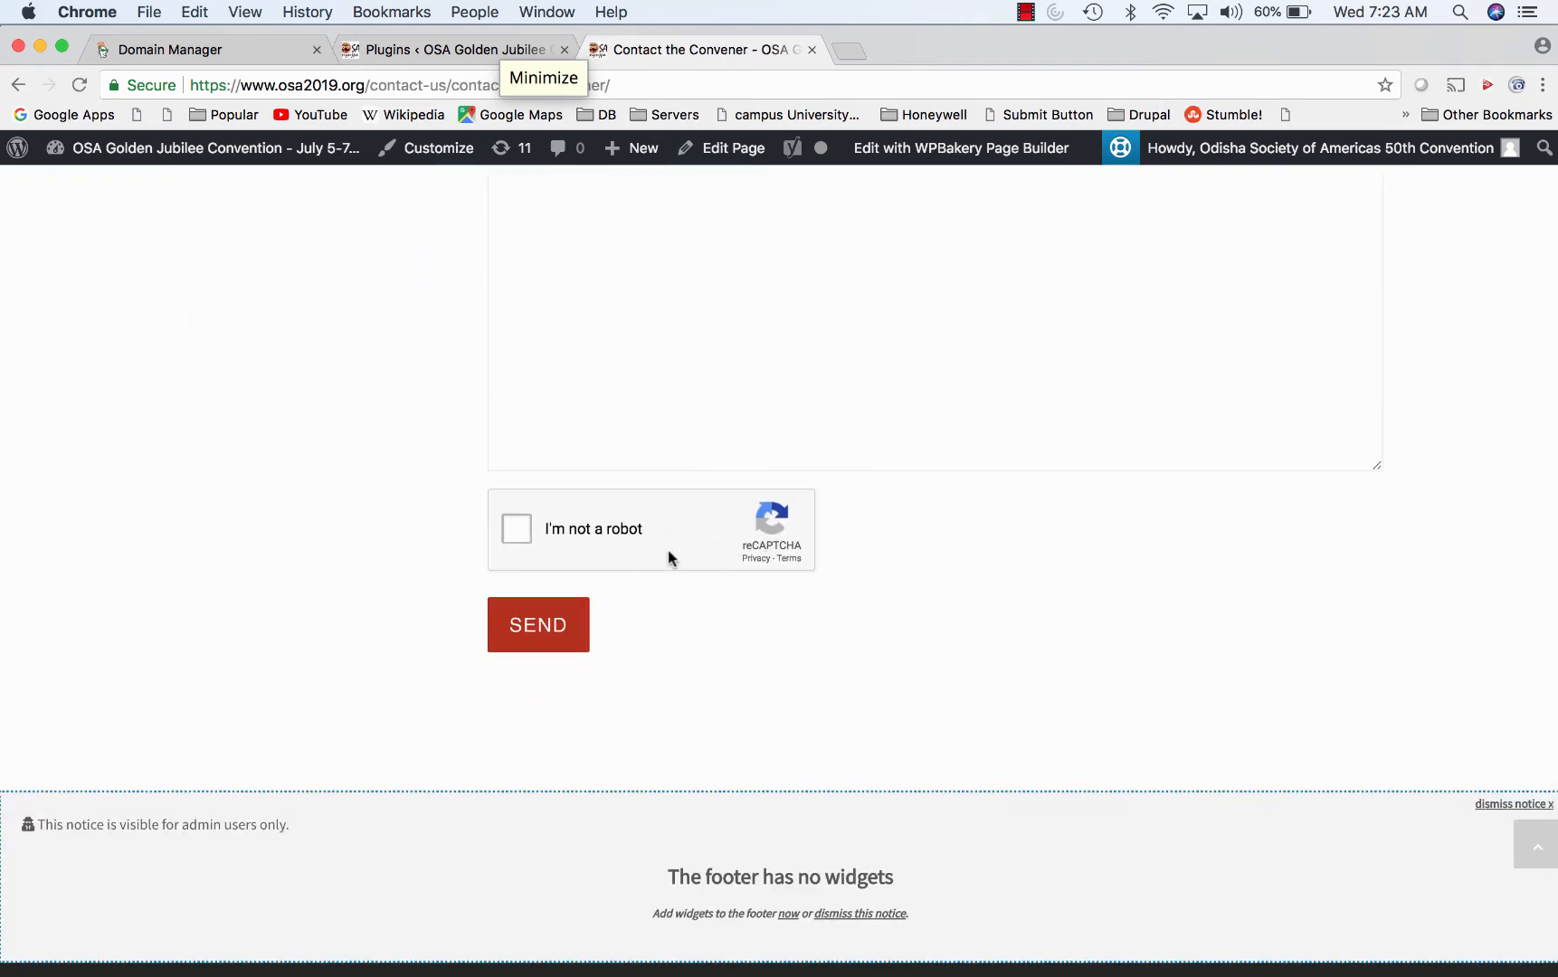
- In the admin tab, view Contact > Contact Forms listing the site's 18 forms
left_click(418, 49)
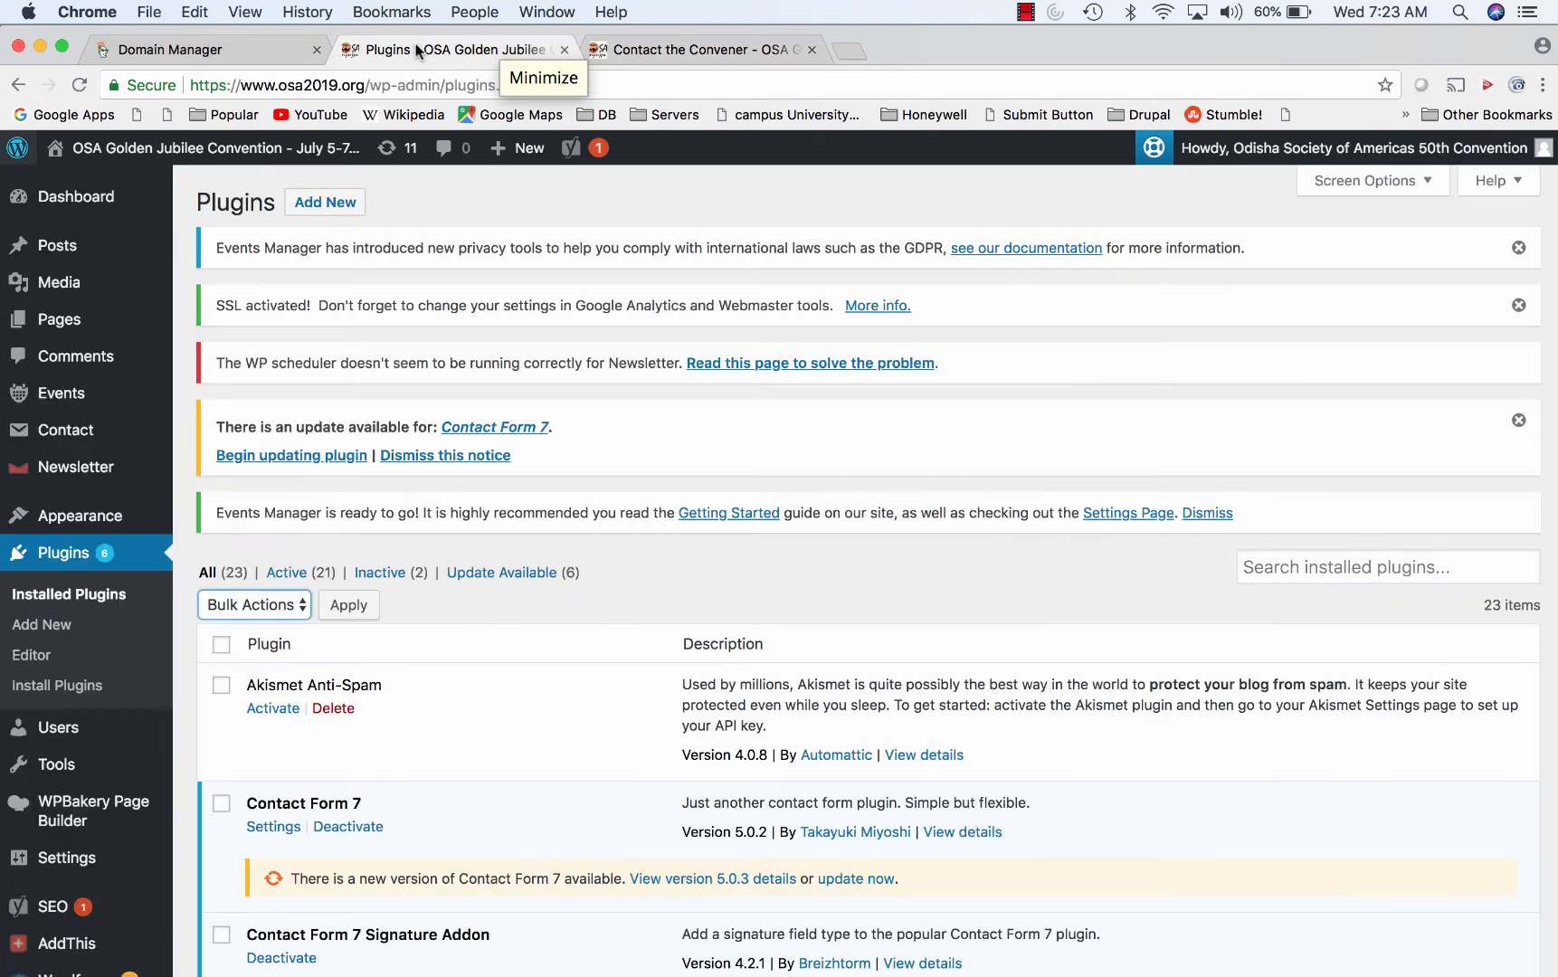
mouse_move(64, 462)
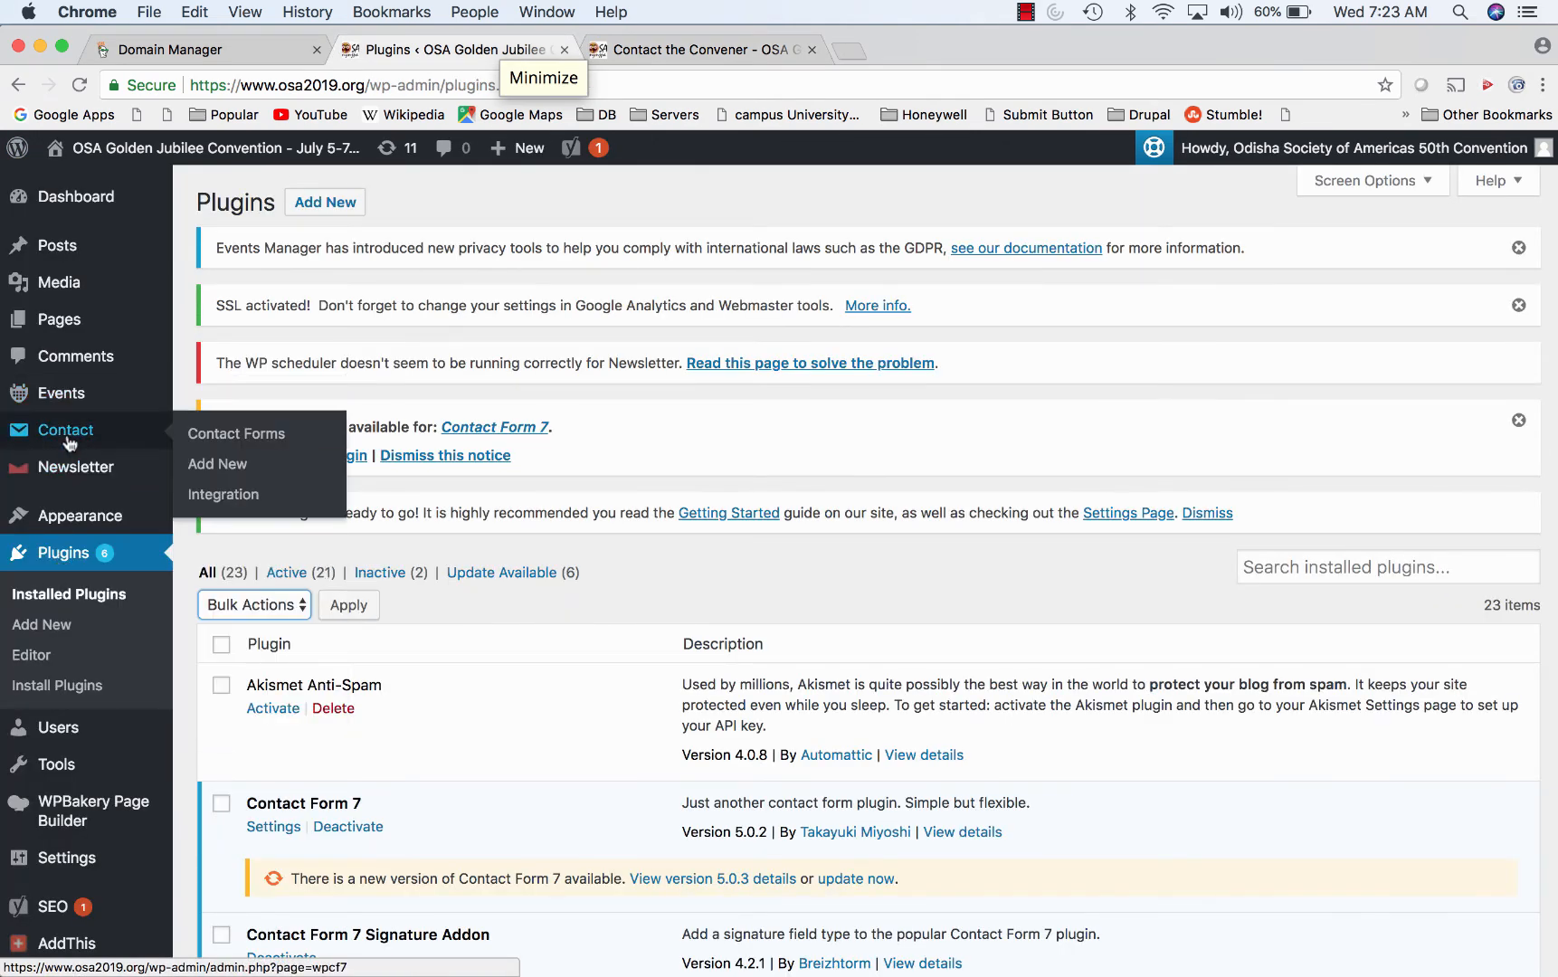
mouse_move(70, 431)
left_click(236, 431)
scroll(682, 586, "down", 15)
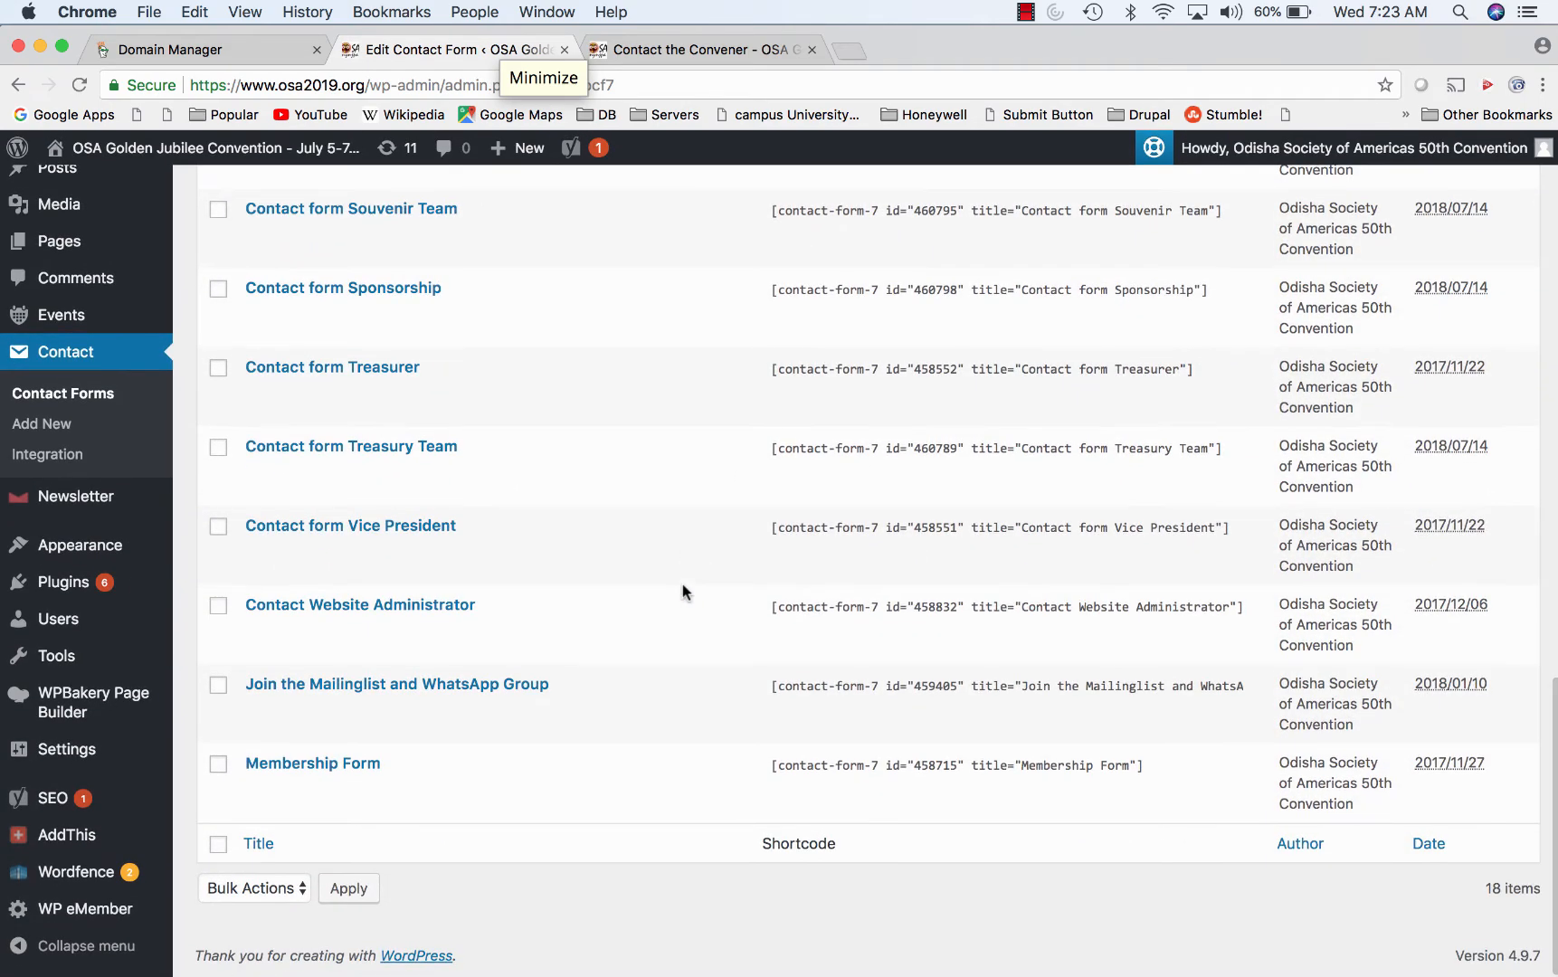
scroll(682, 586, "up", 7)
scroll(681, 583, "up", 5)
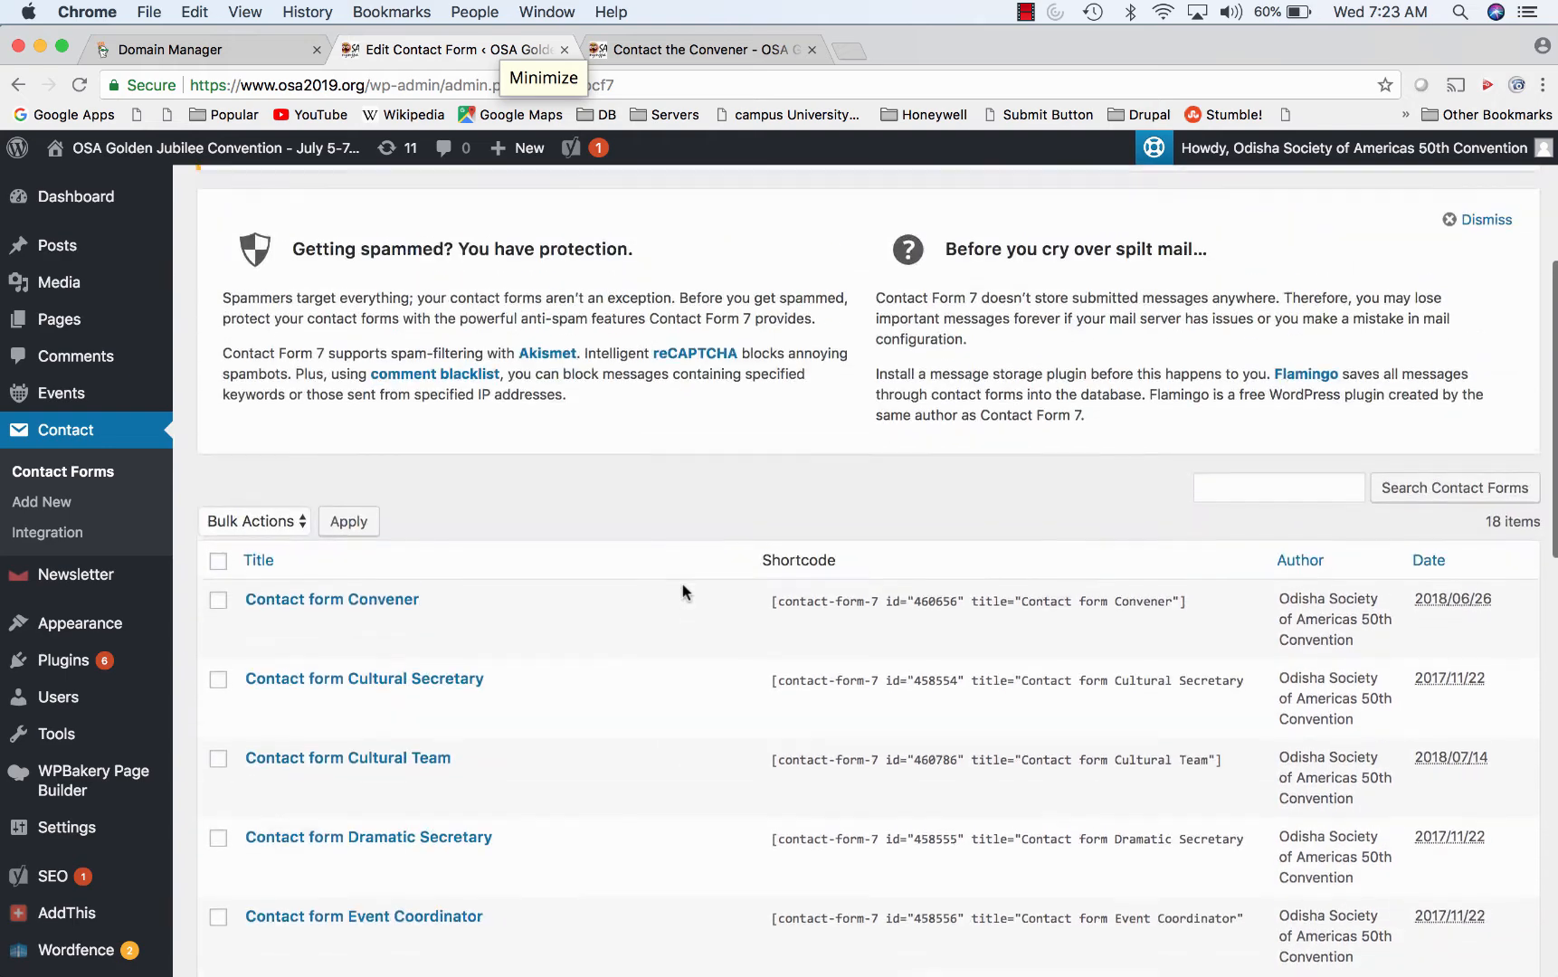
- Return to the Contact the Convener page tab and scroll back to the top
left_click(702, 49)
scroll(826, 632, "up", 3)
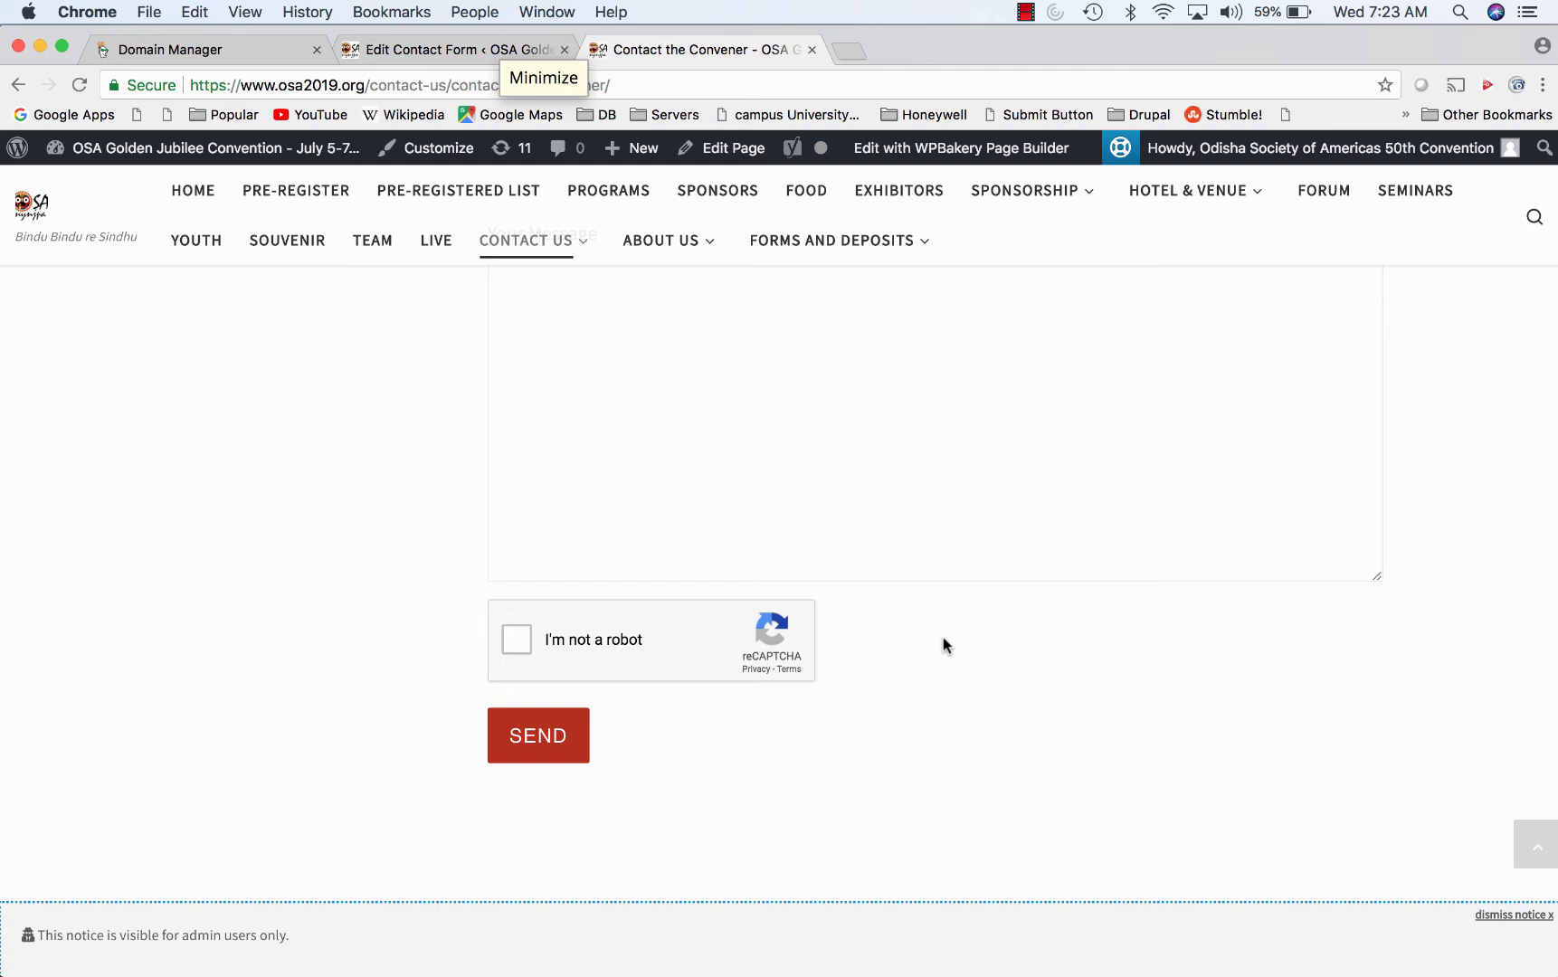
scroll(944, 642, "up", 9)
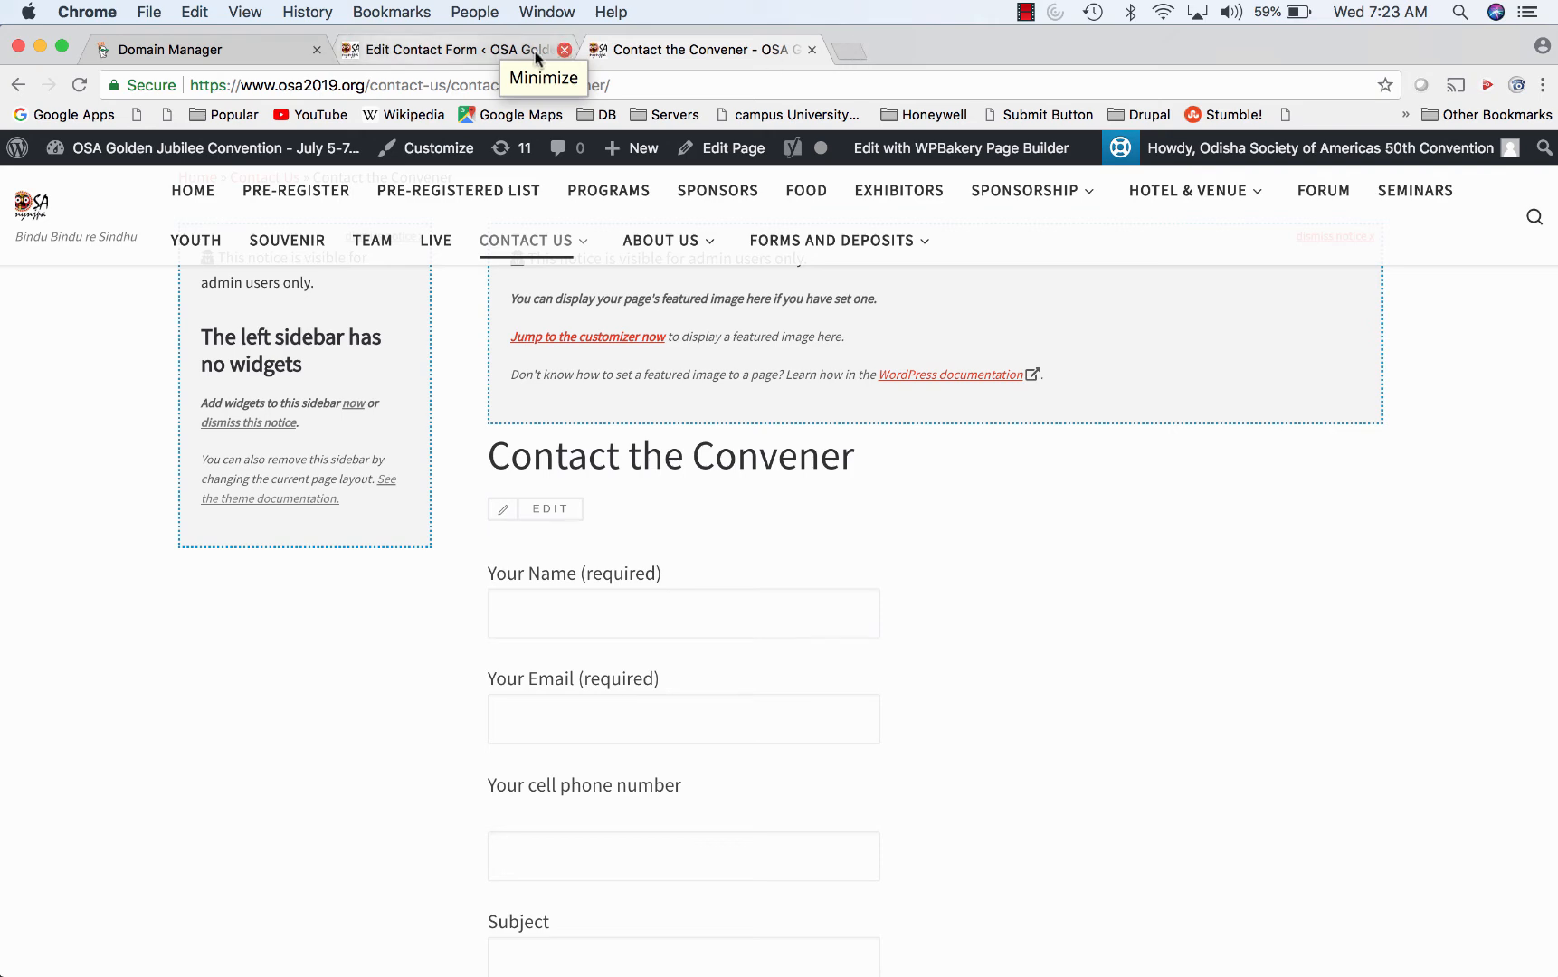
- In the admin, search Pages for 'conven' and open Contact the Convener in the editor
left_click(461, 51)
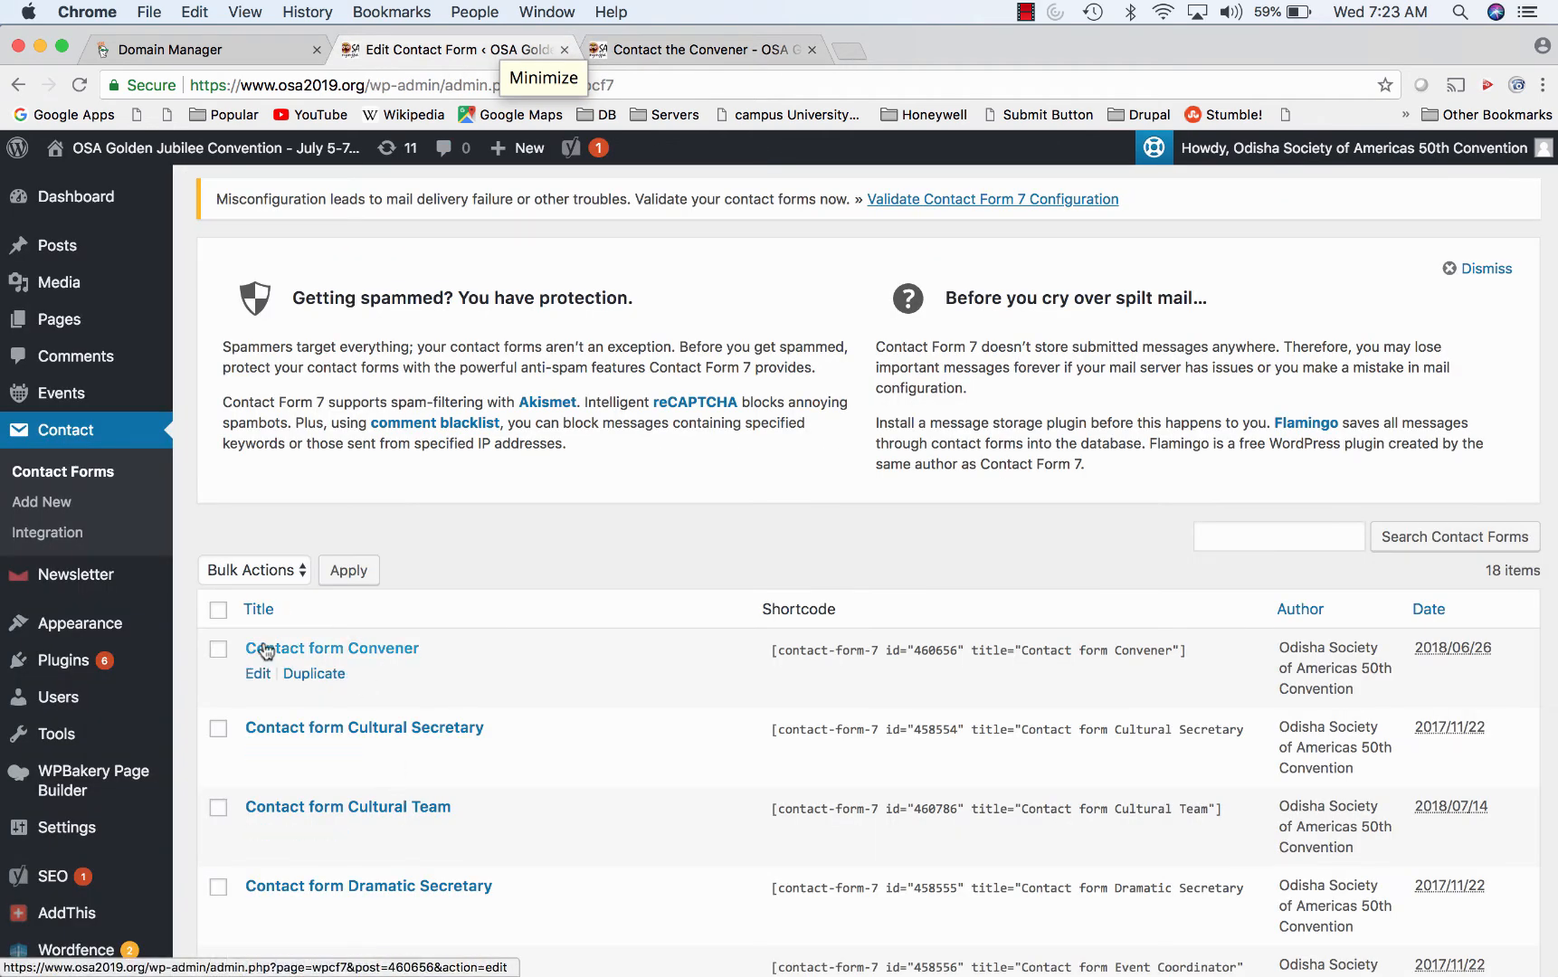
mouse_move(61, 342)
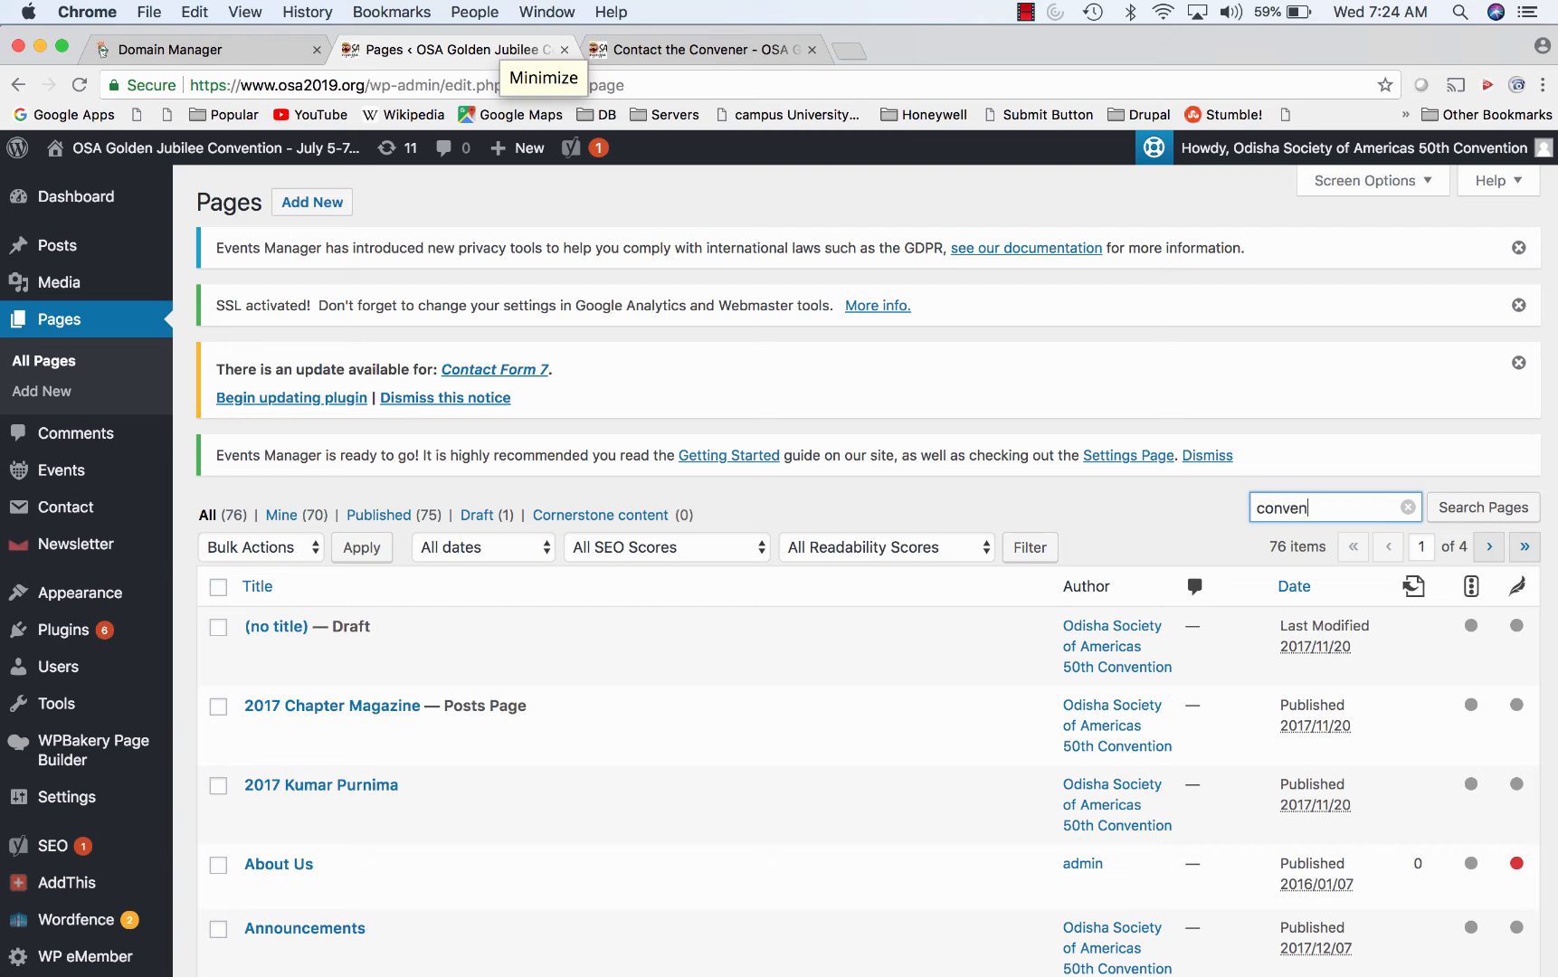
left_click(1485, 509)
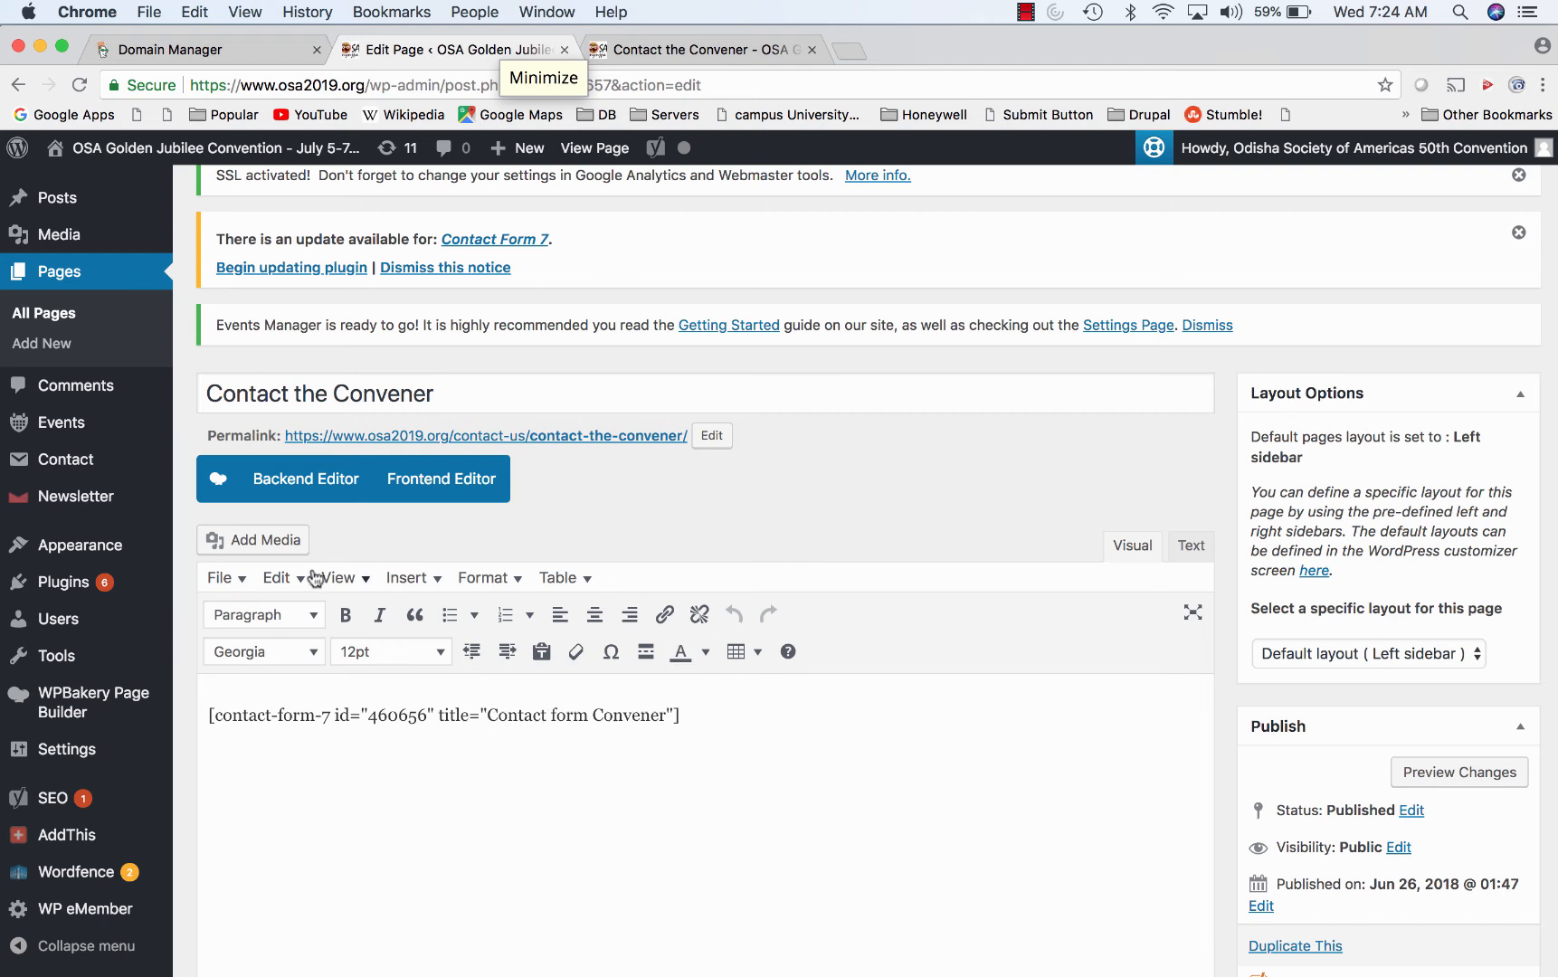
- Return to the front-end Contact the Convener tab and select its page URL
mouse_move(51, 435)
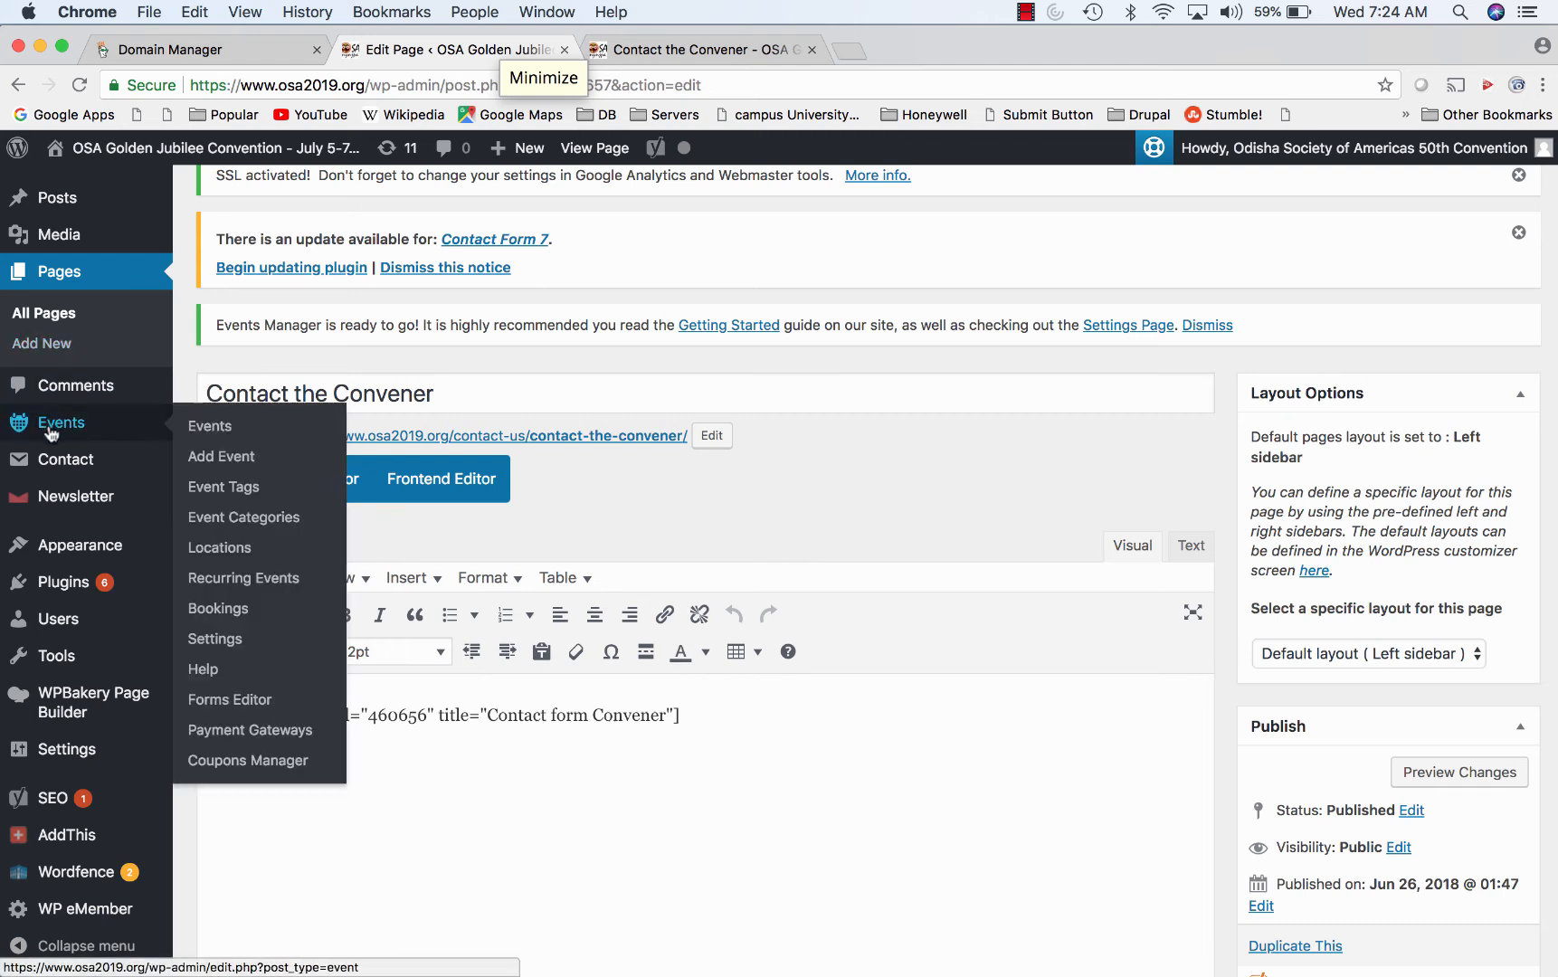
left_click(665, 54)
left_click(656, 91)
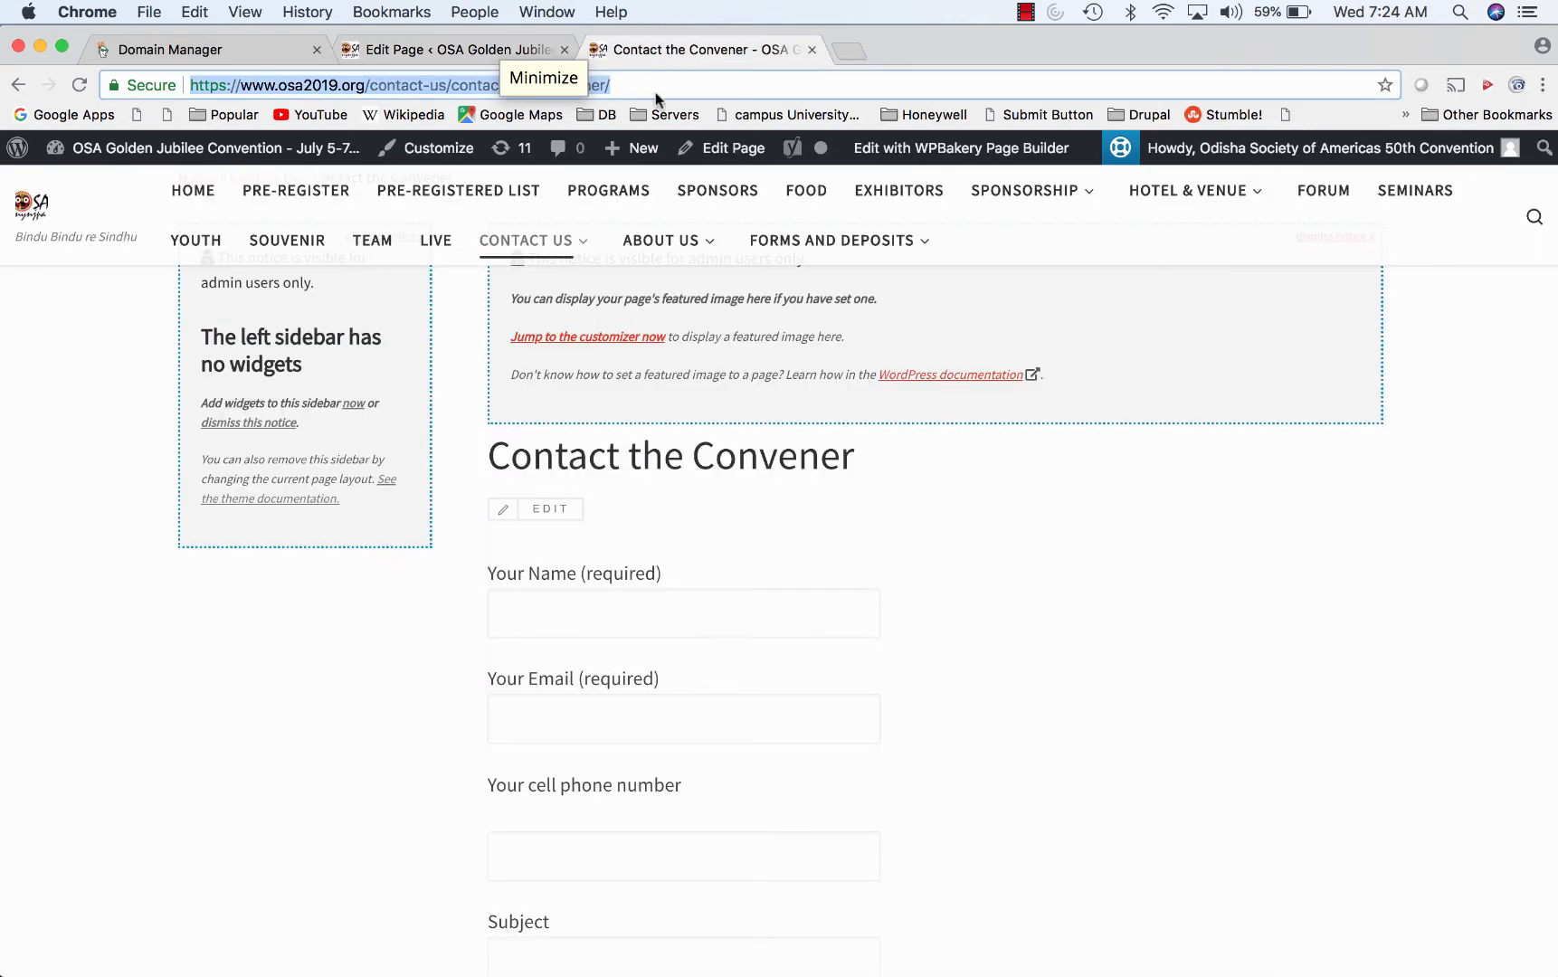
- In Safari, open osa2019.org's Contact Us > Contact the Convener form, then return to Chrome
mouse_move(222, 959)
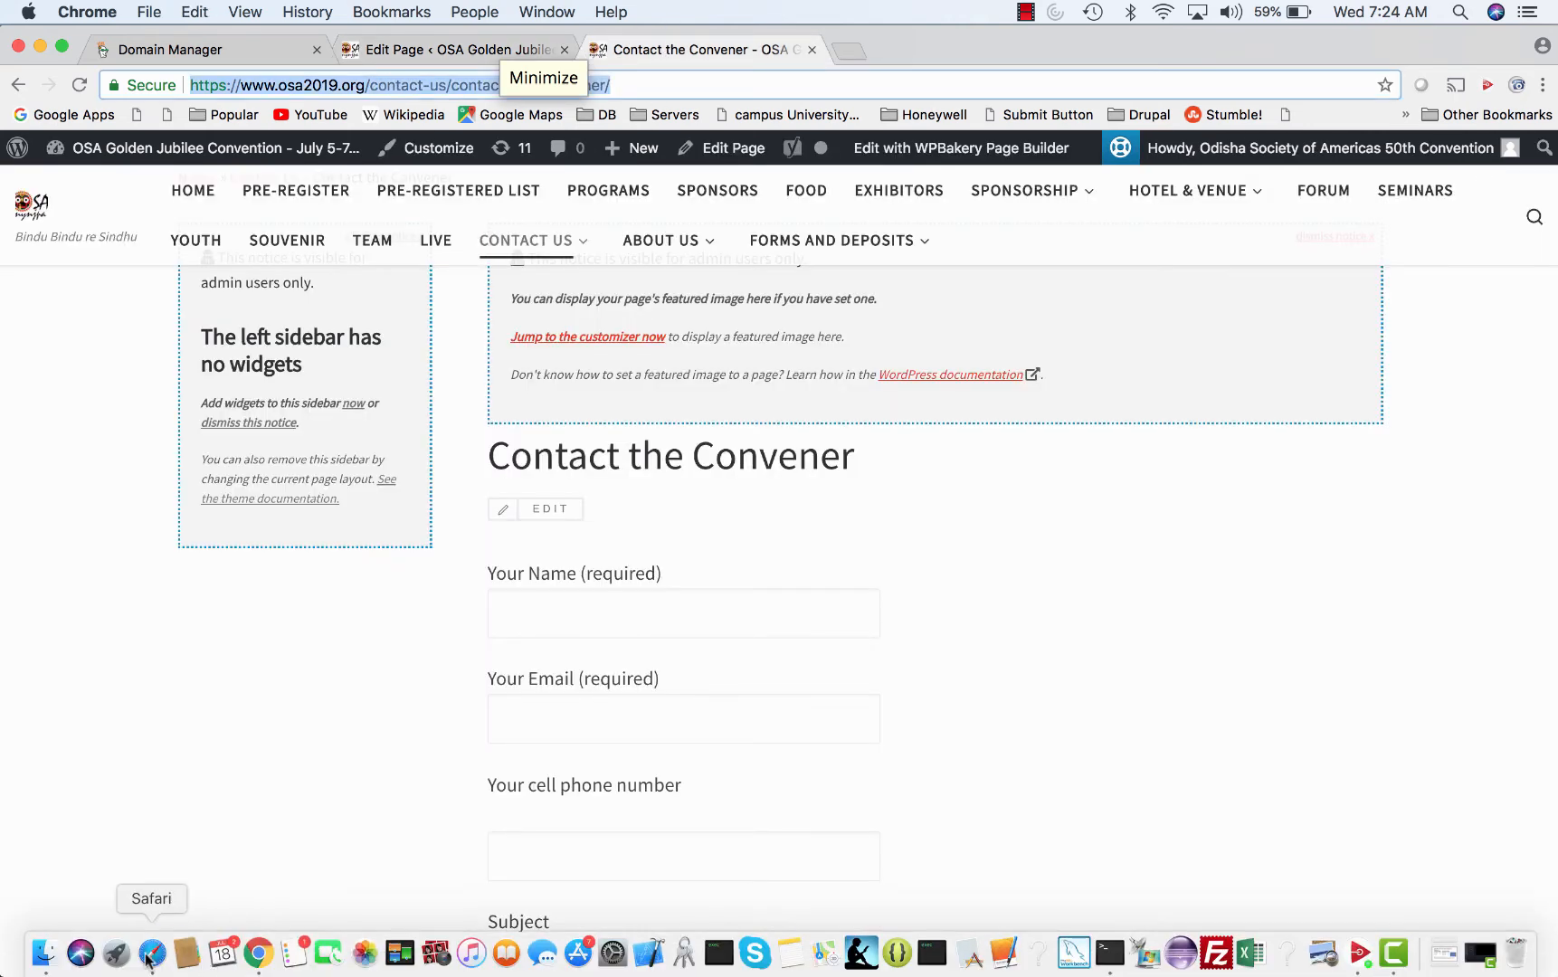
left_click(152, 953)
left_click(1143, 84)
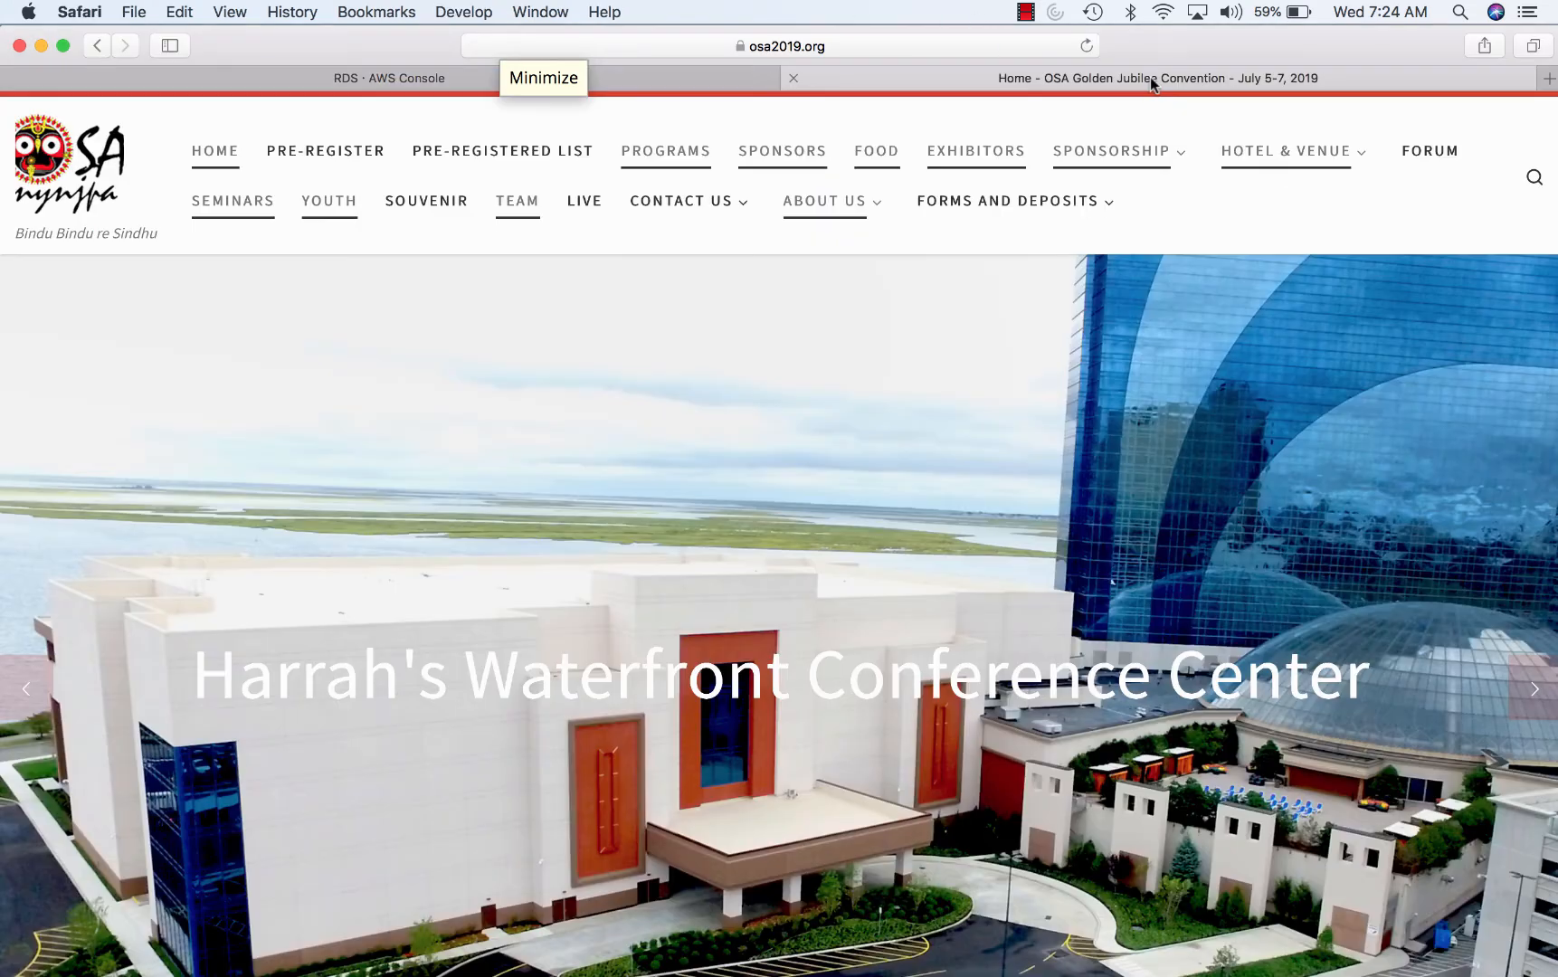
mouse_move(744, 217)
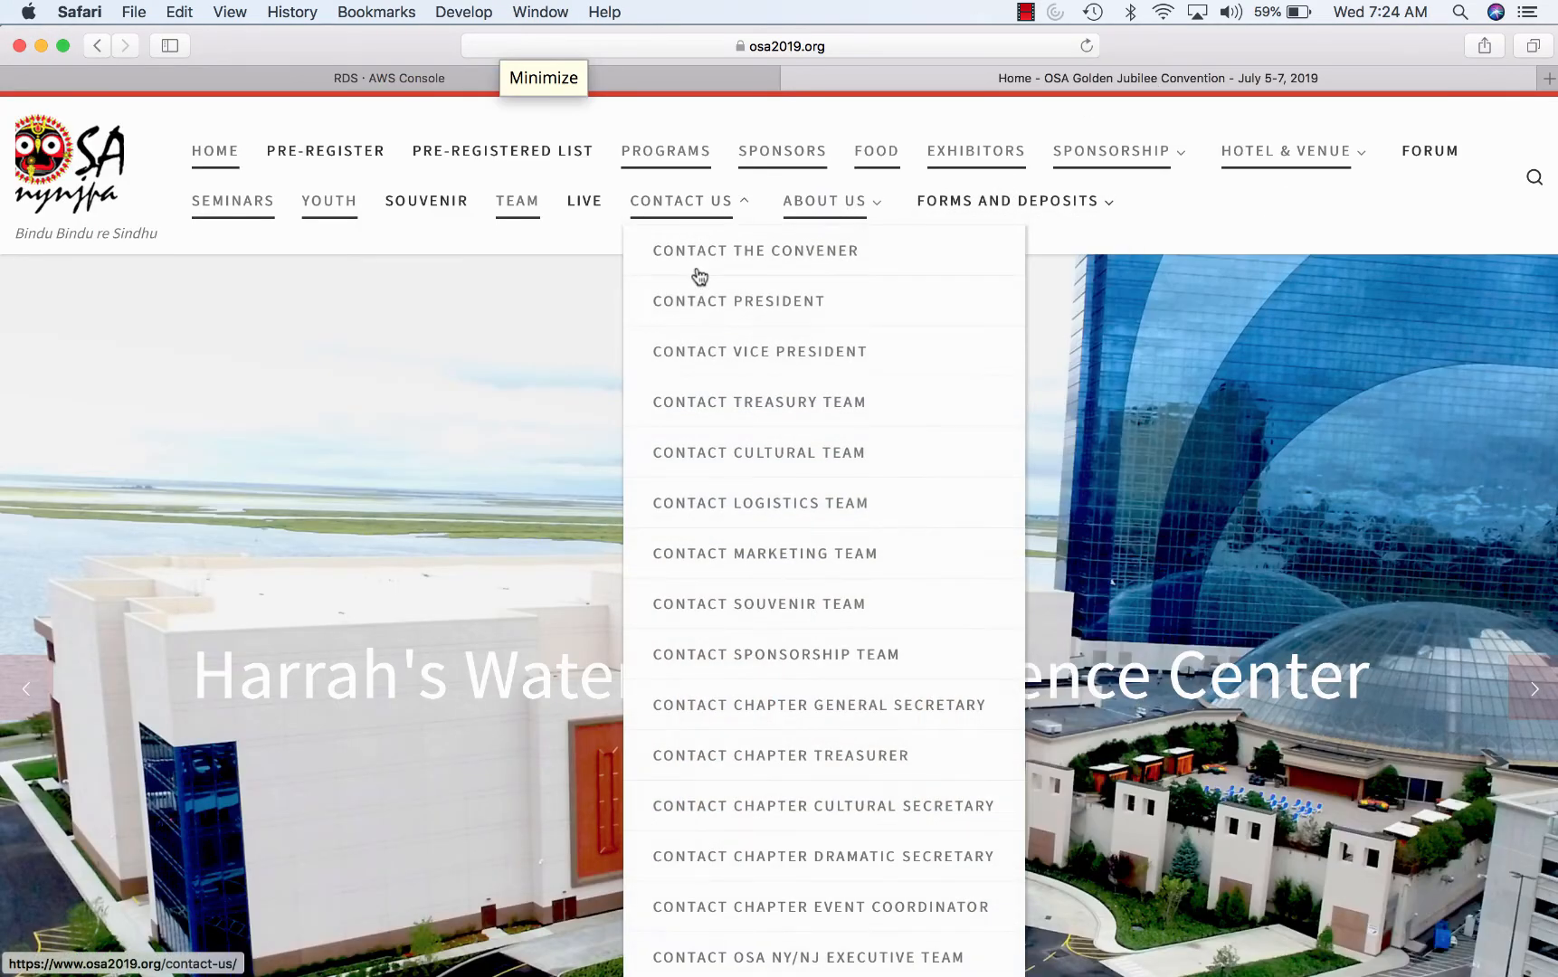
left_click(738, 254)
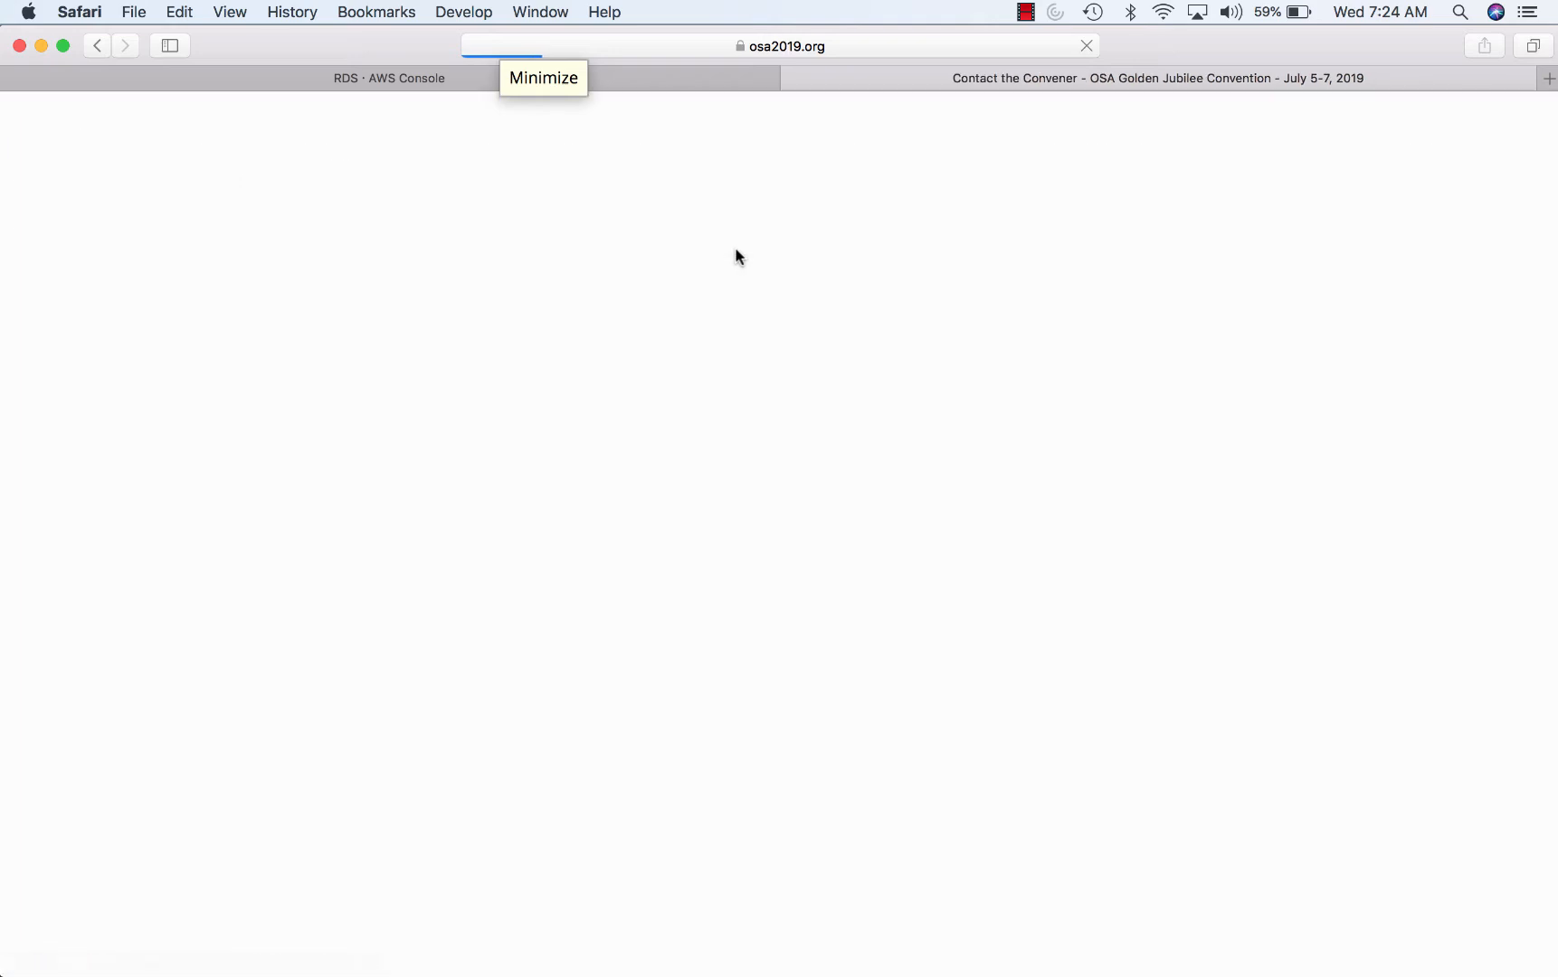
scroll(818, 661, "down", 8)
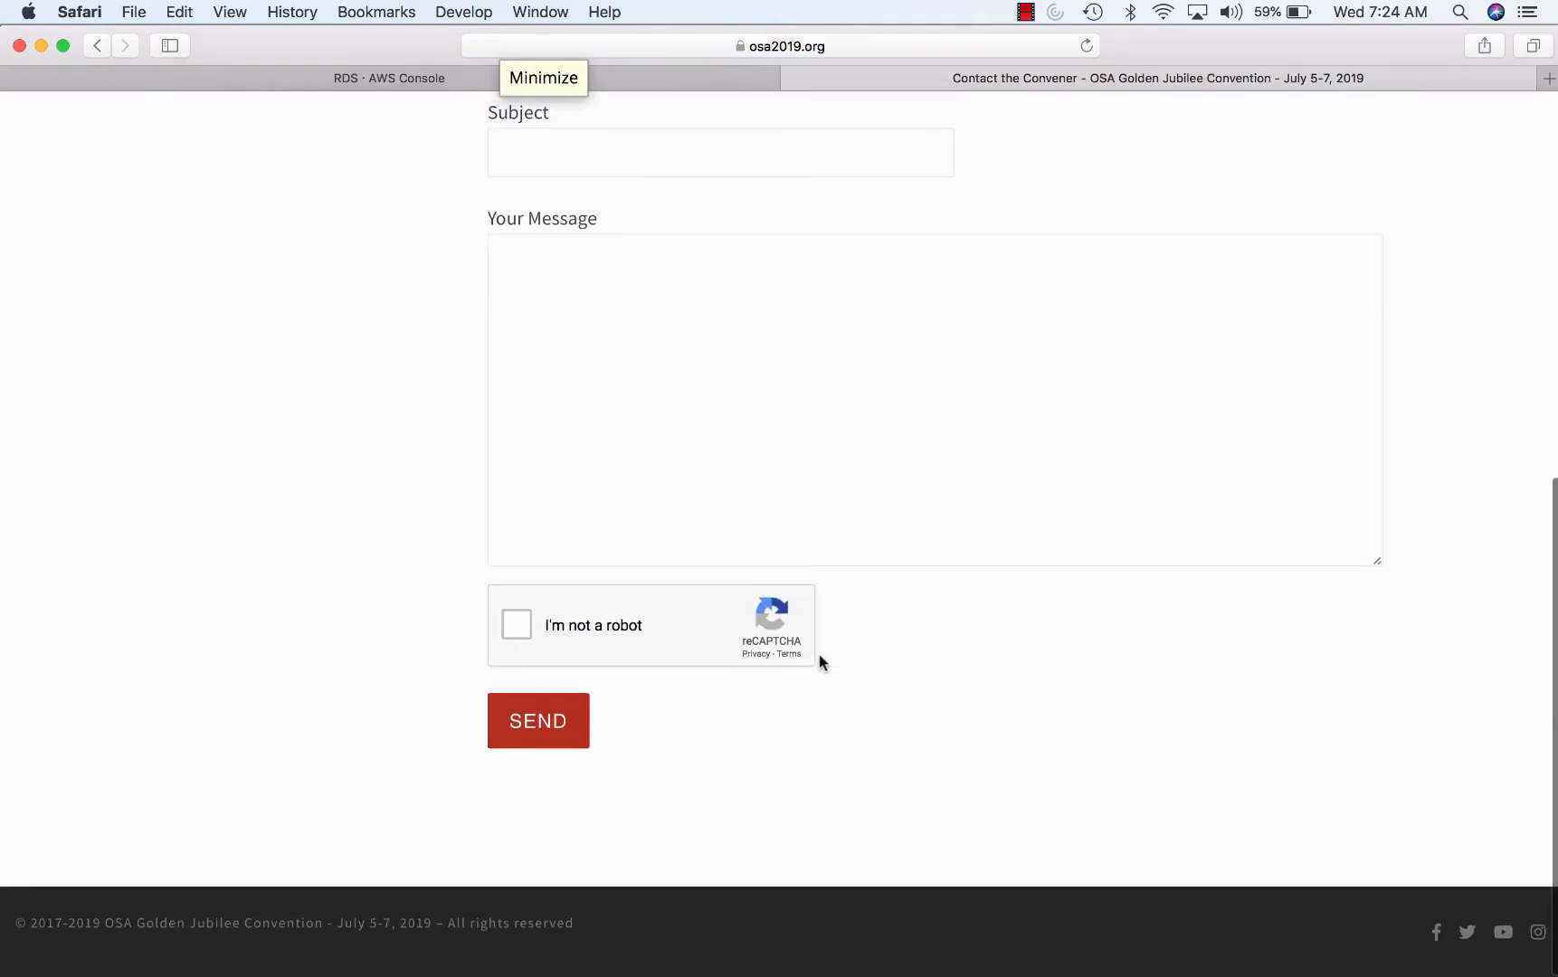
scroll(818, 661, "up", 6)
scroll(819, 661, "up", 3)
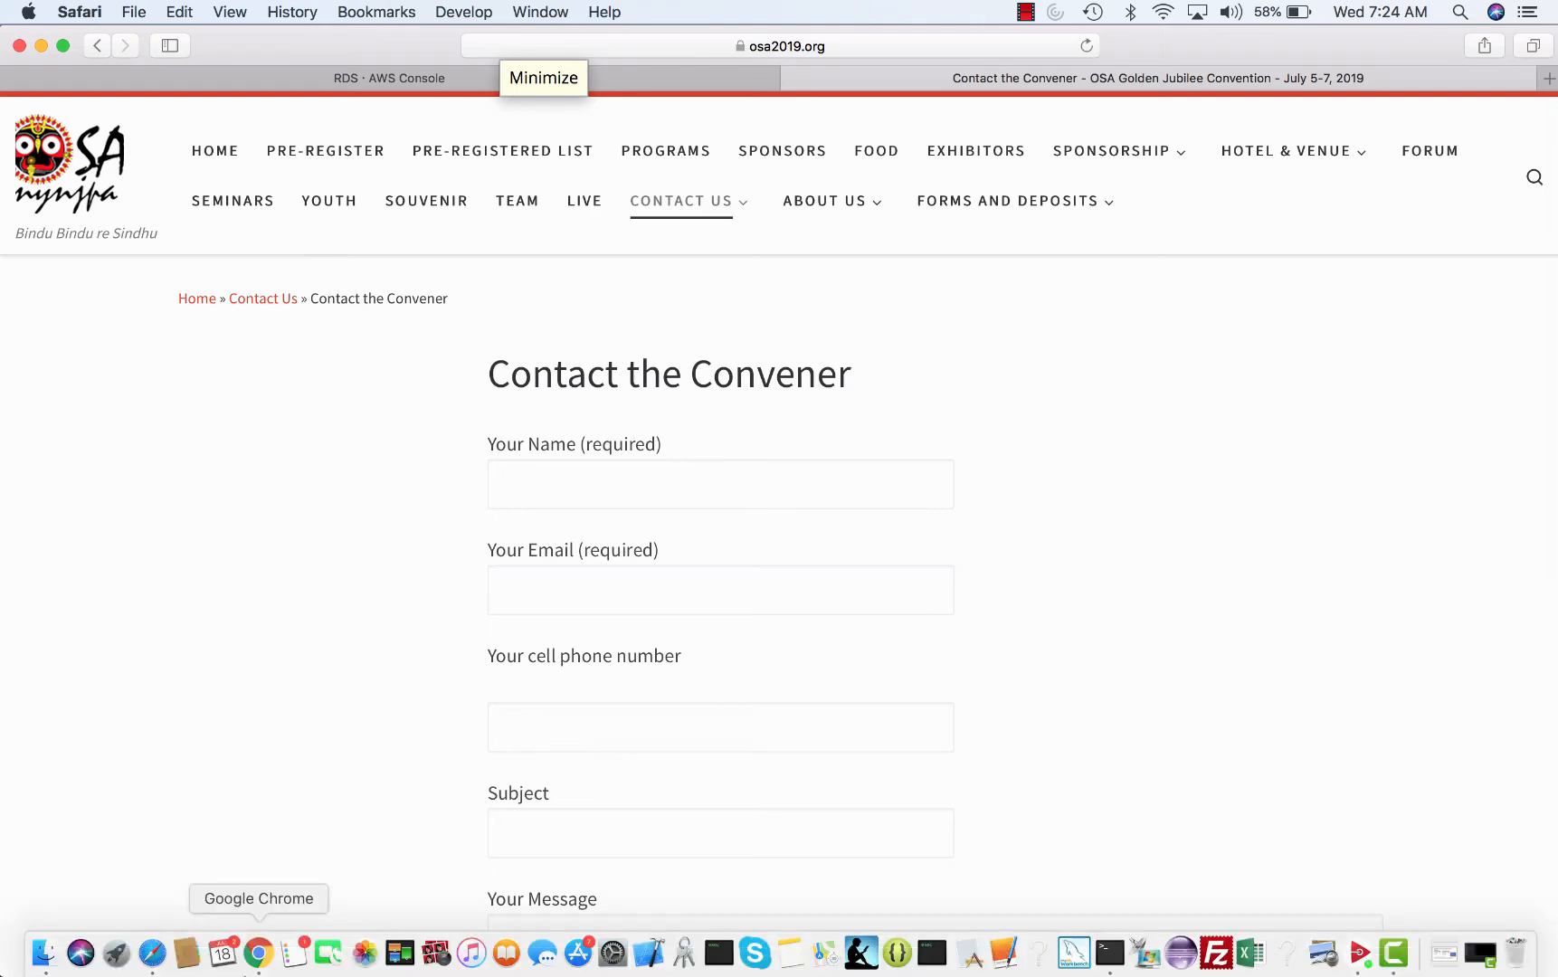
left_click(258, 951)
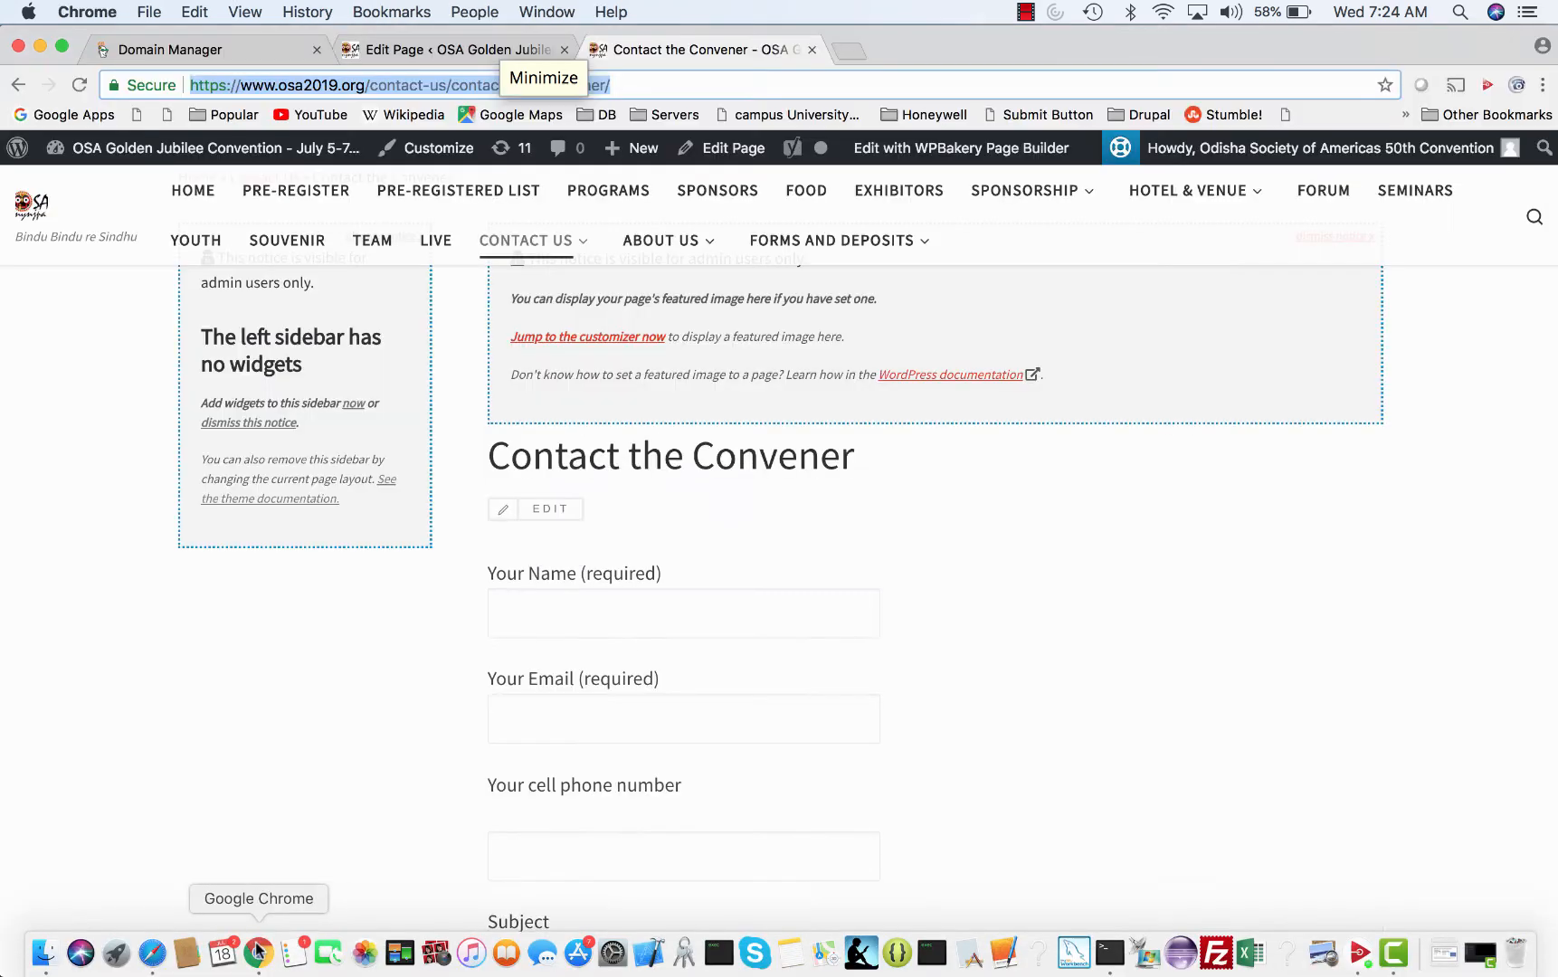
- Start a new WordPress page titled 'ts'
scroll(362, 452, "up", 2)
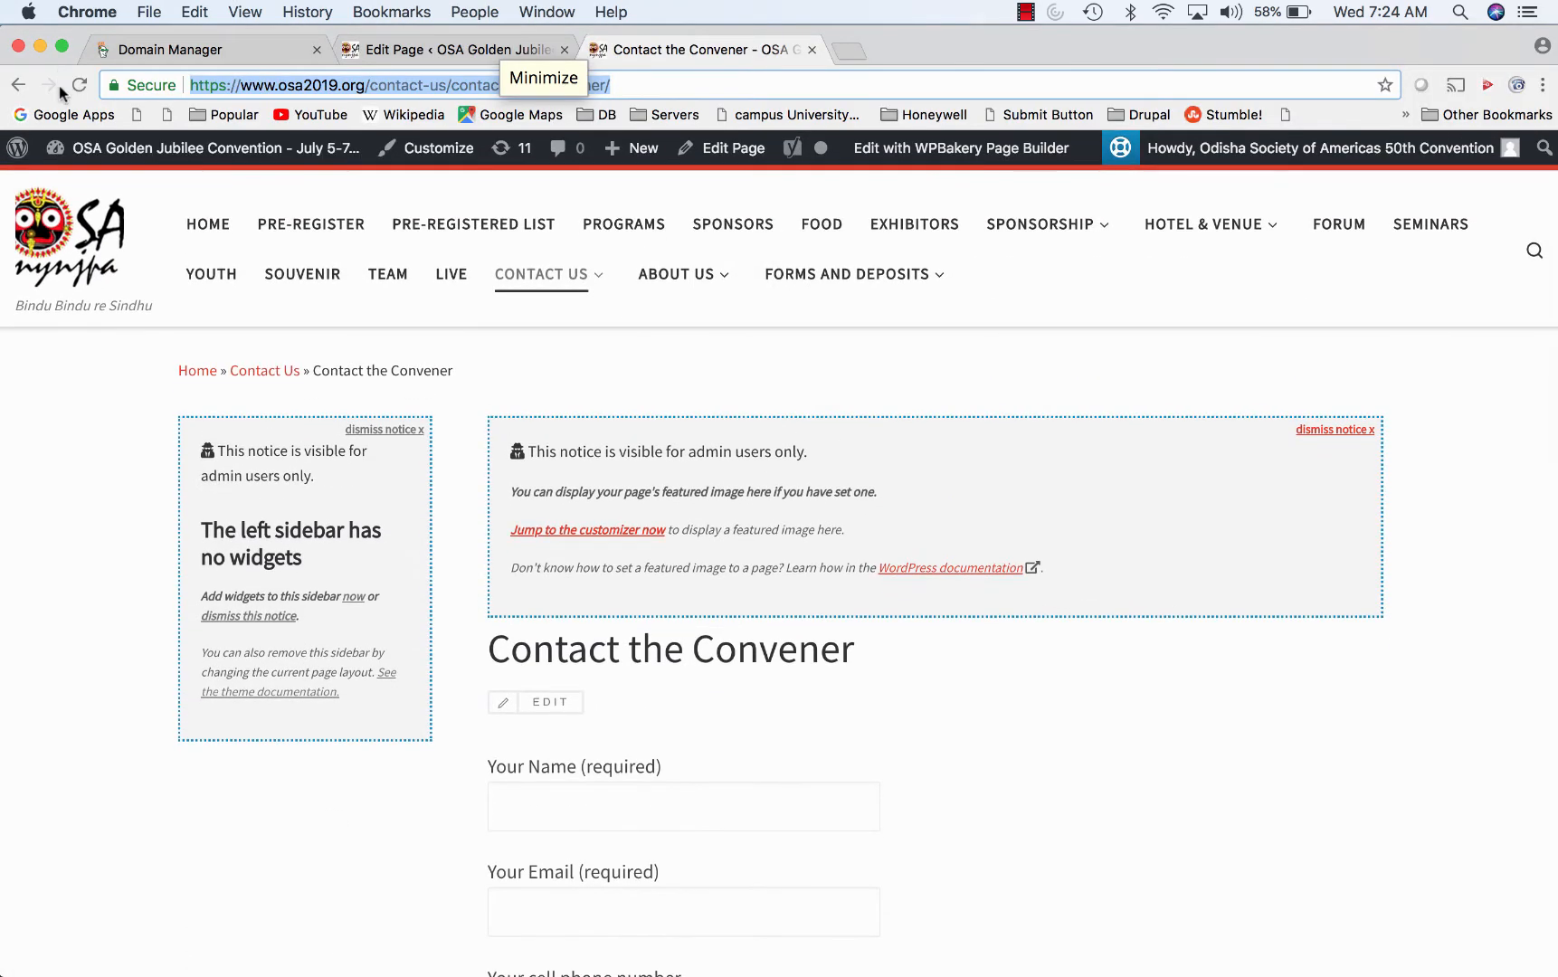
left_click(371, 49)
mouse_move(93, 645)
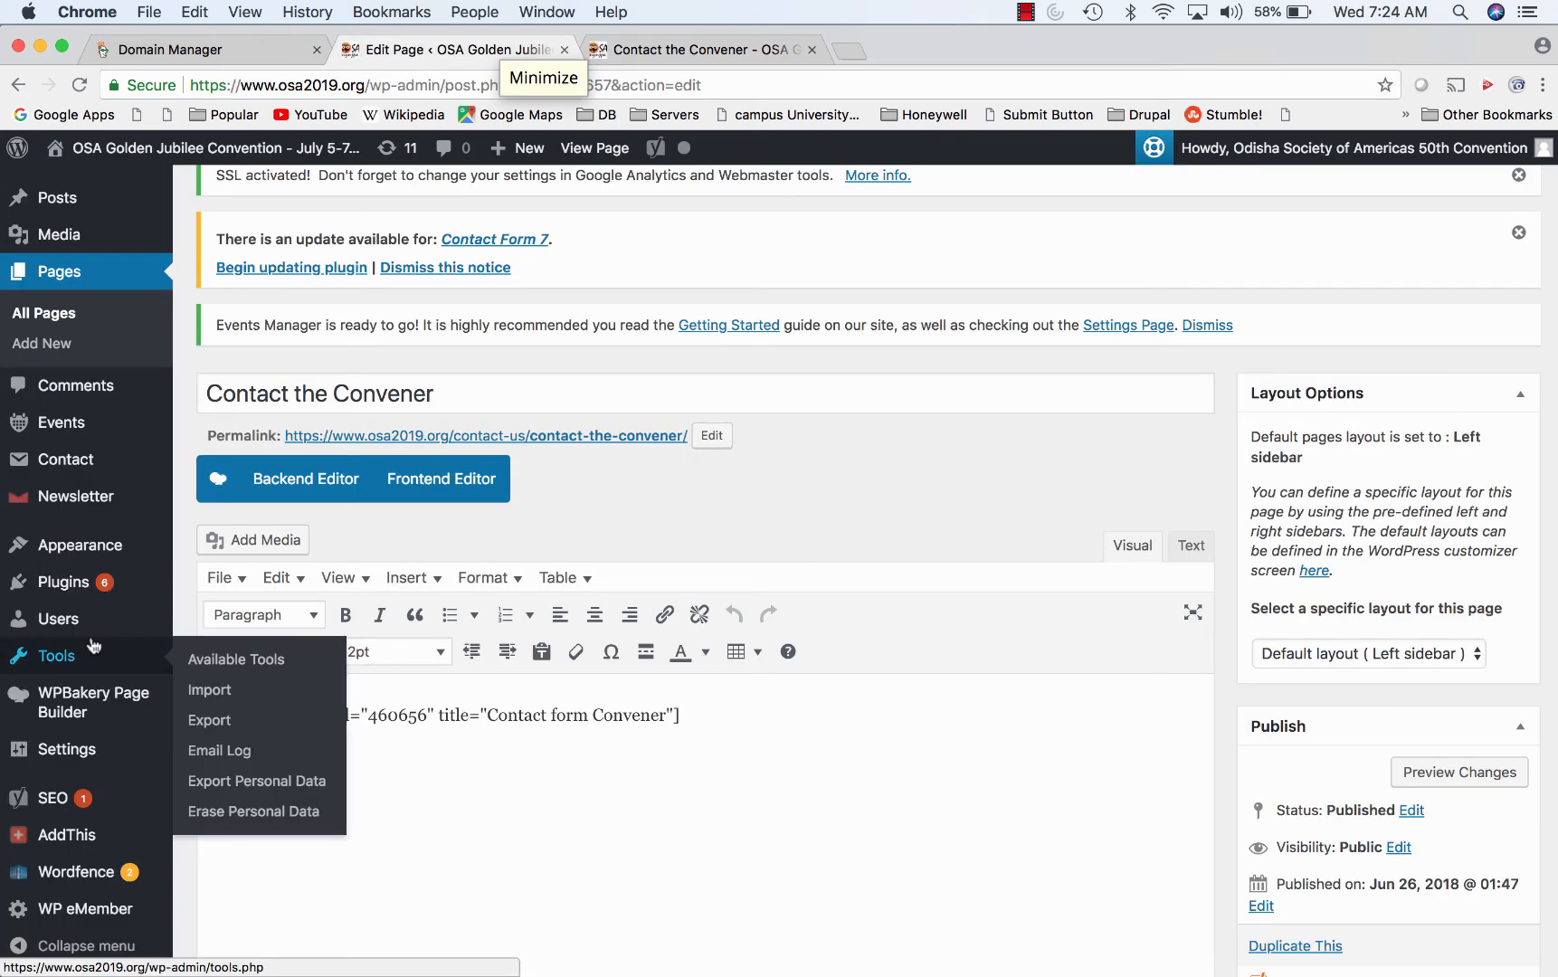
mouse_move(85, 716)
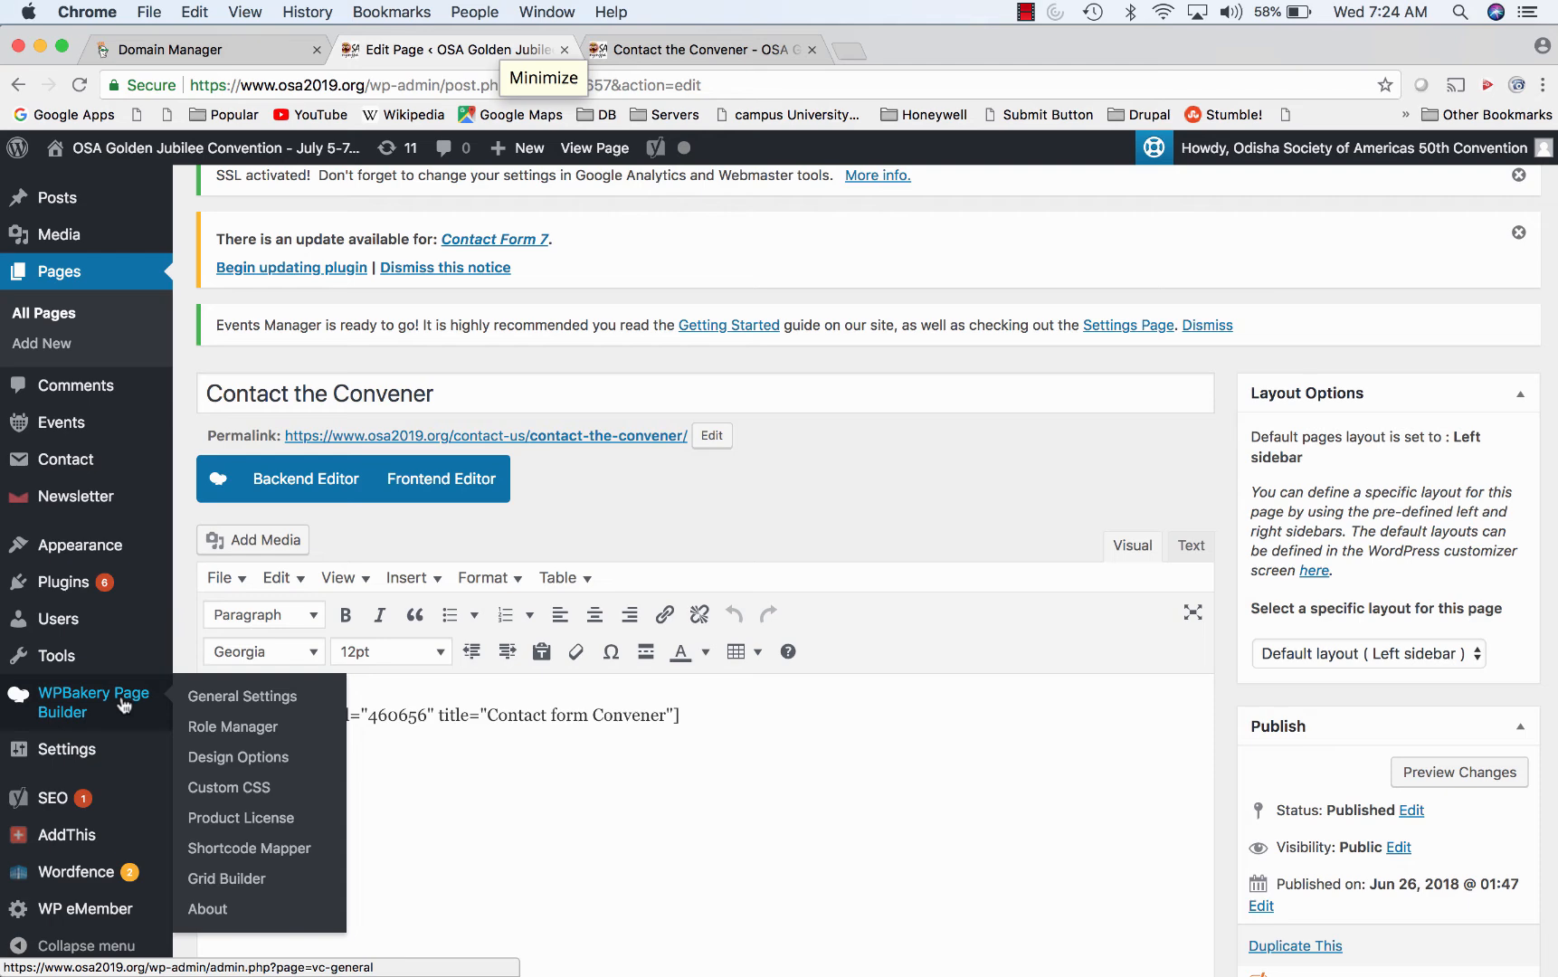
left_click(61, 345)
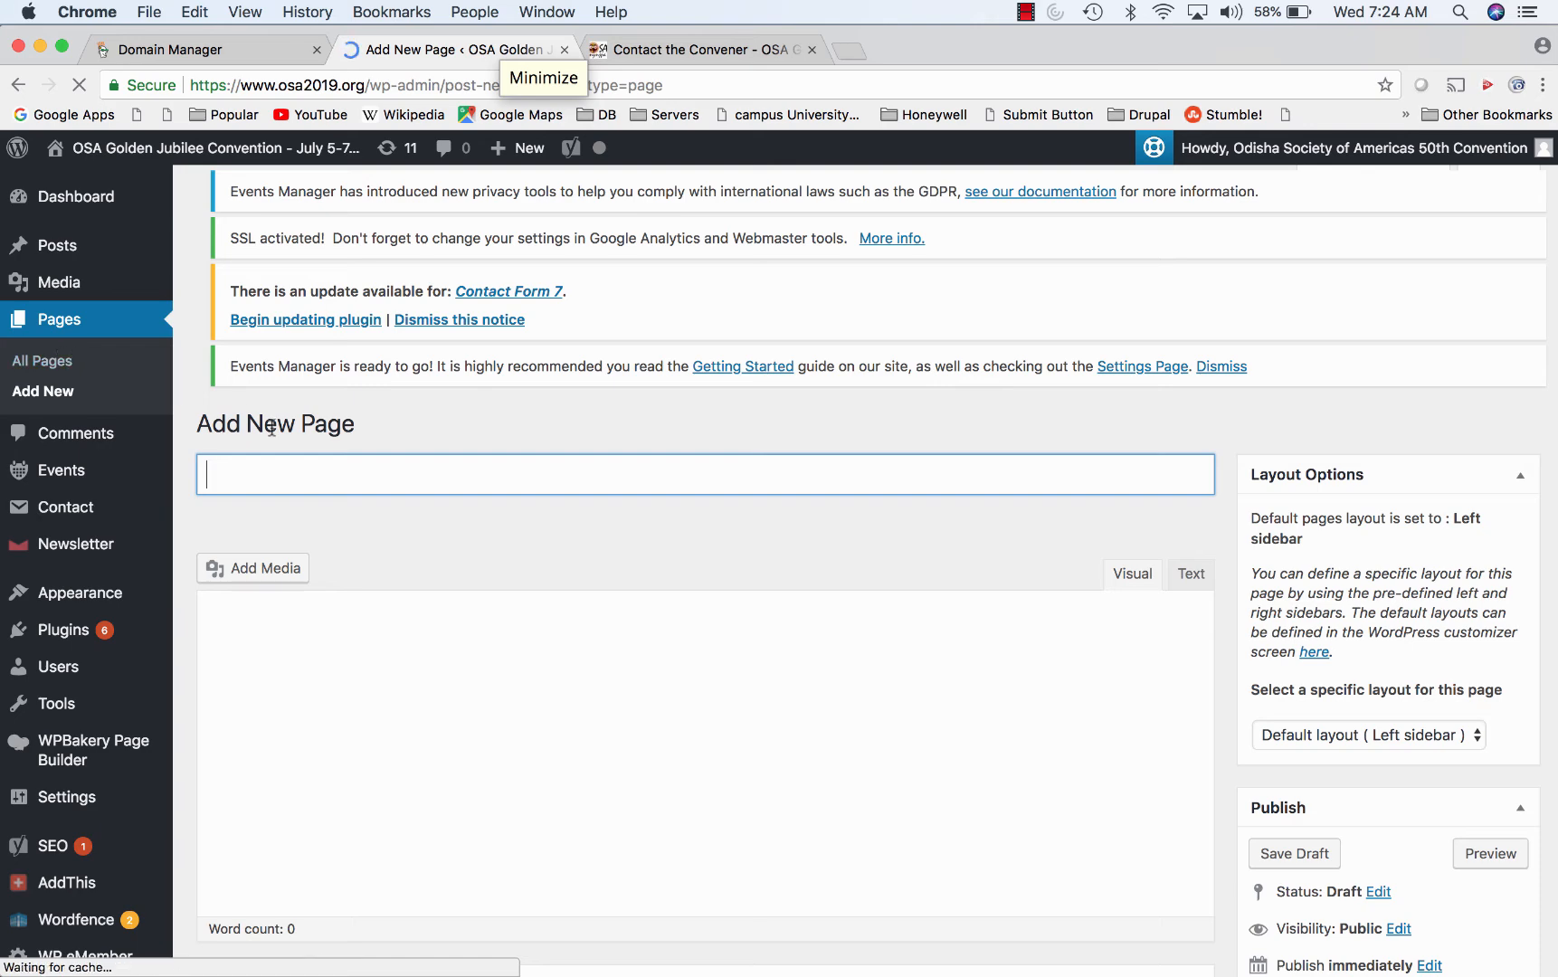
type("ts")
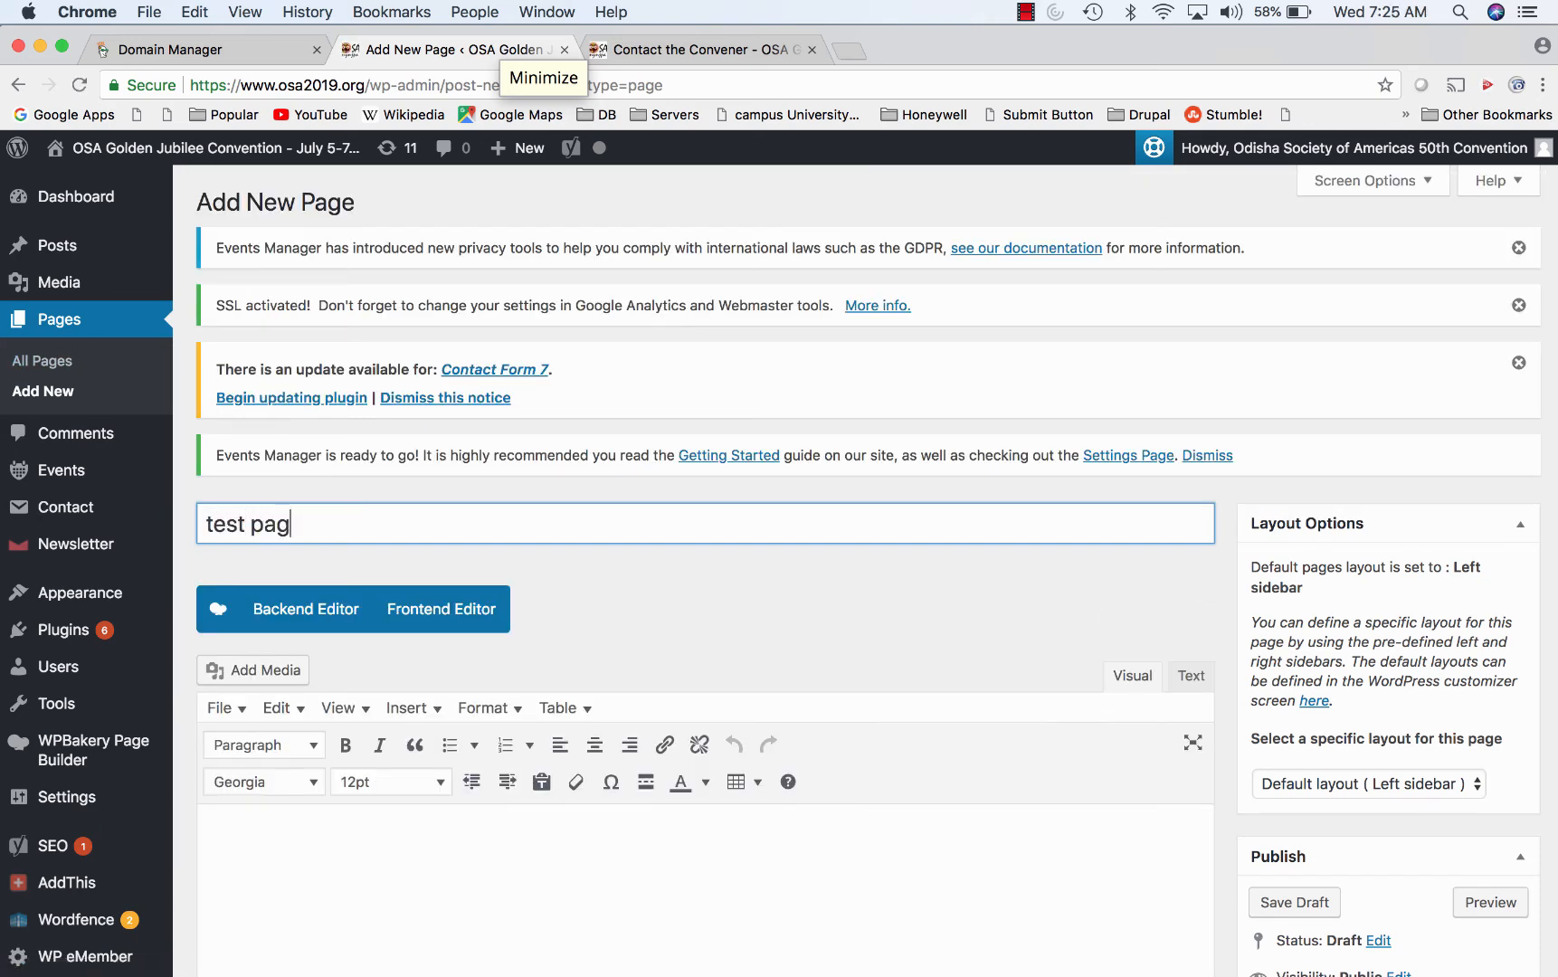
left_click(305, 830)
- Save the 'ts' page as a draft and open it in the WPBakery frontend editor
left_click(417, 631)
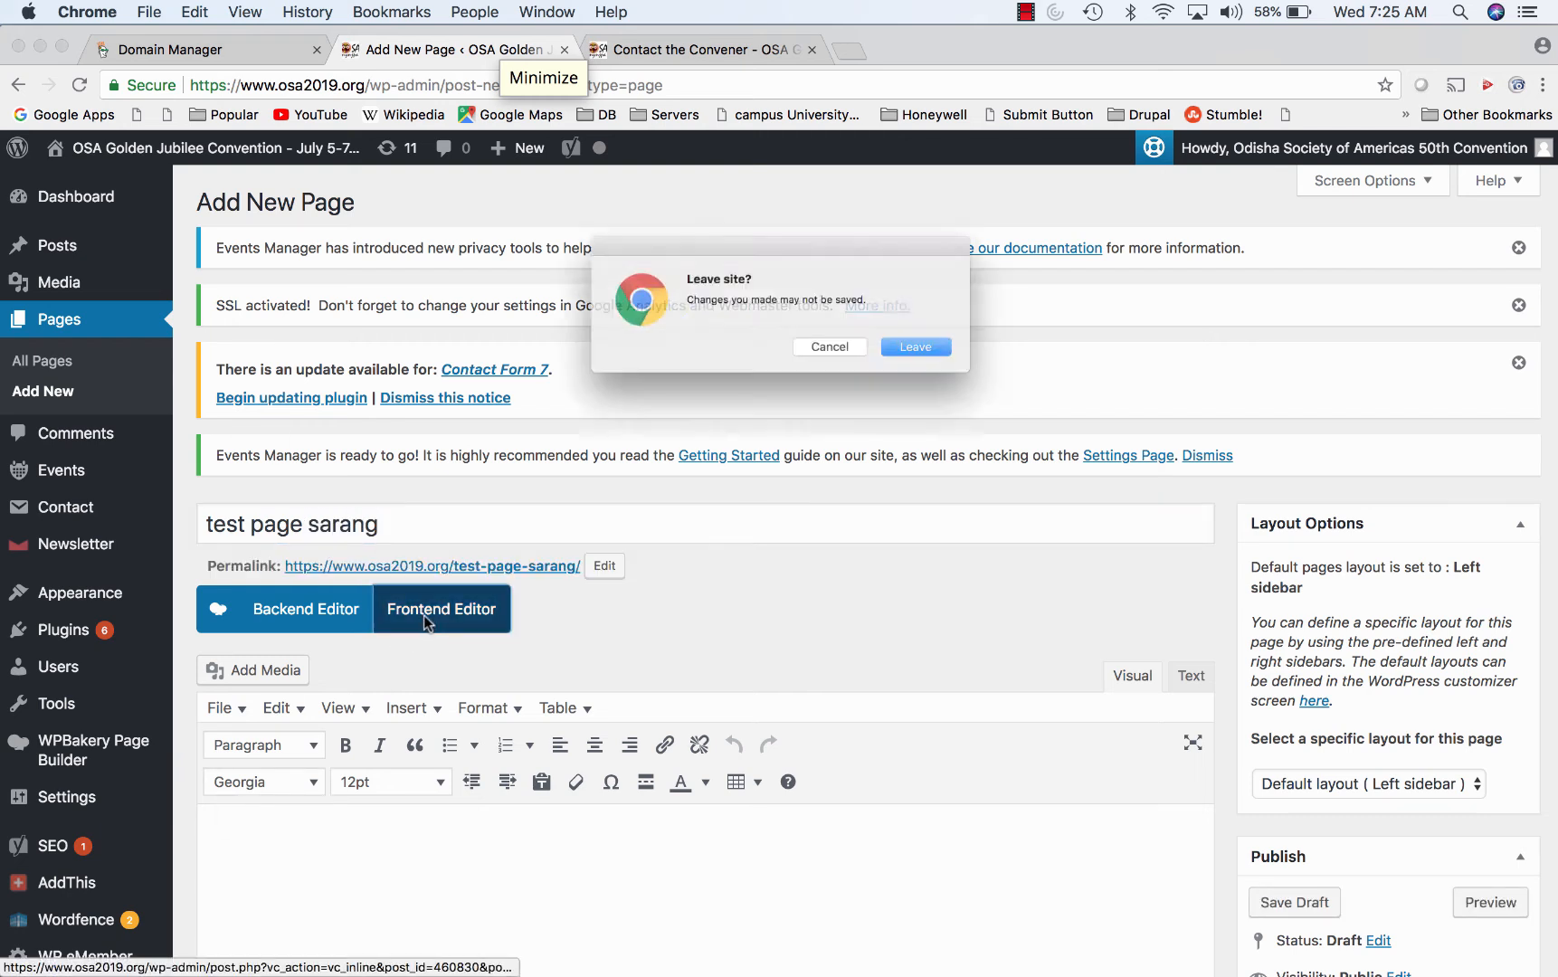
left_click(834, 355)
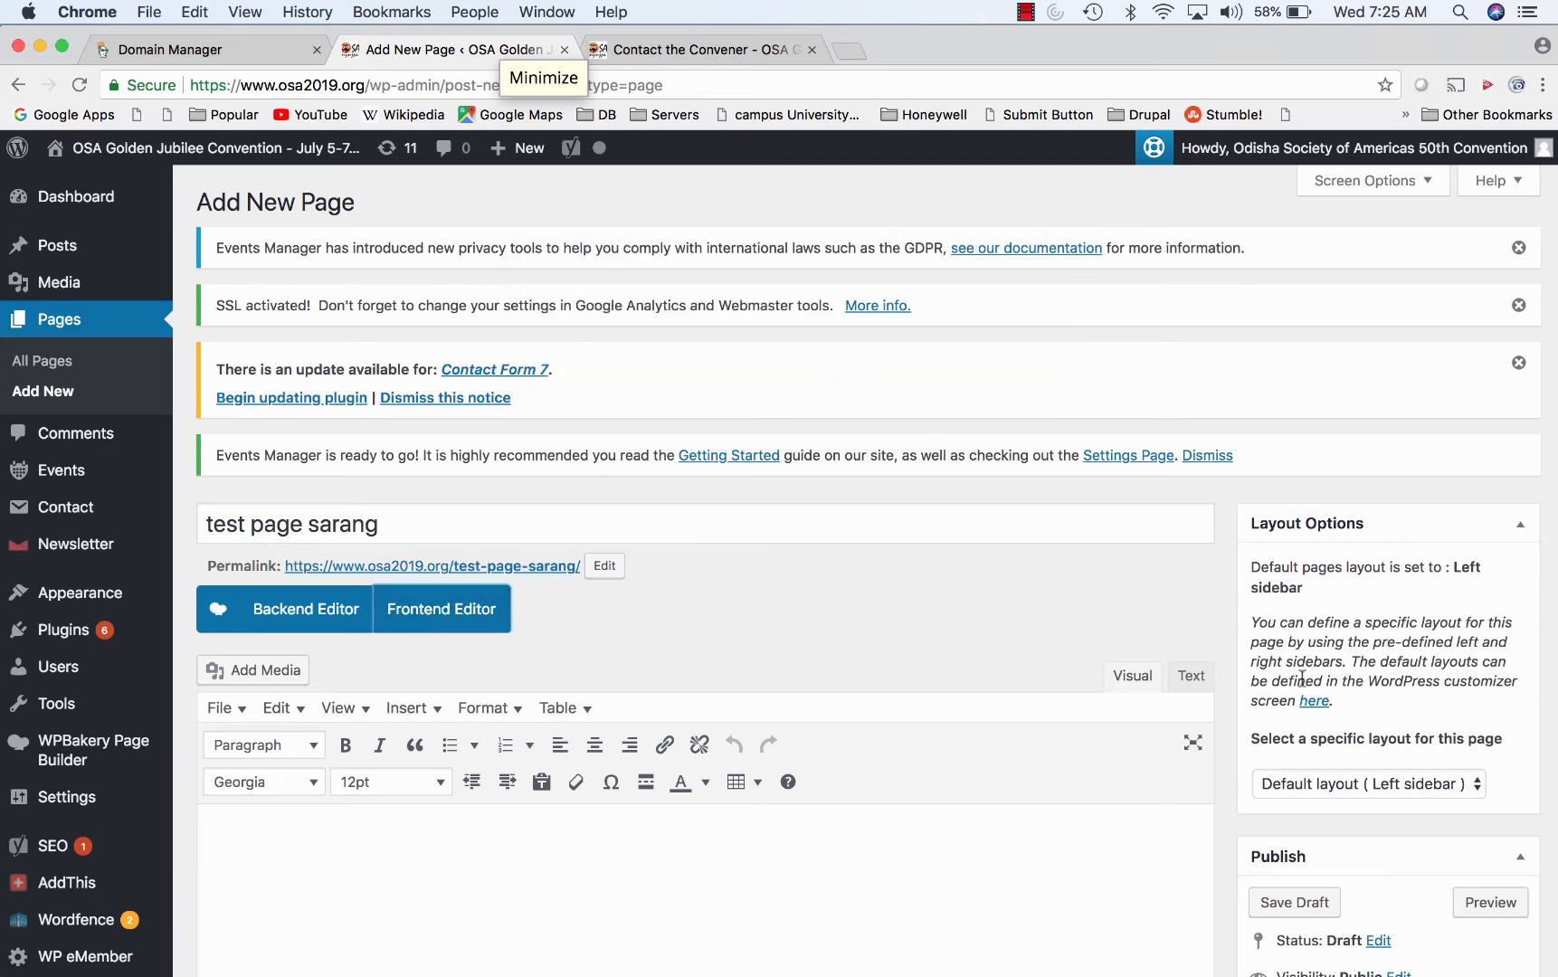
scroll(1260, 674, "down", 5)
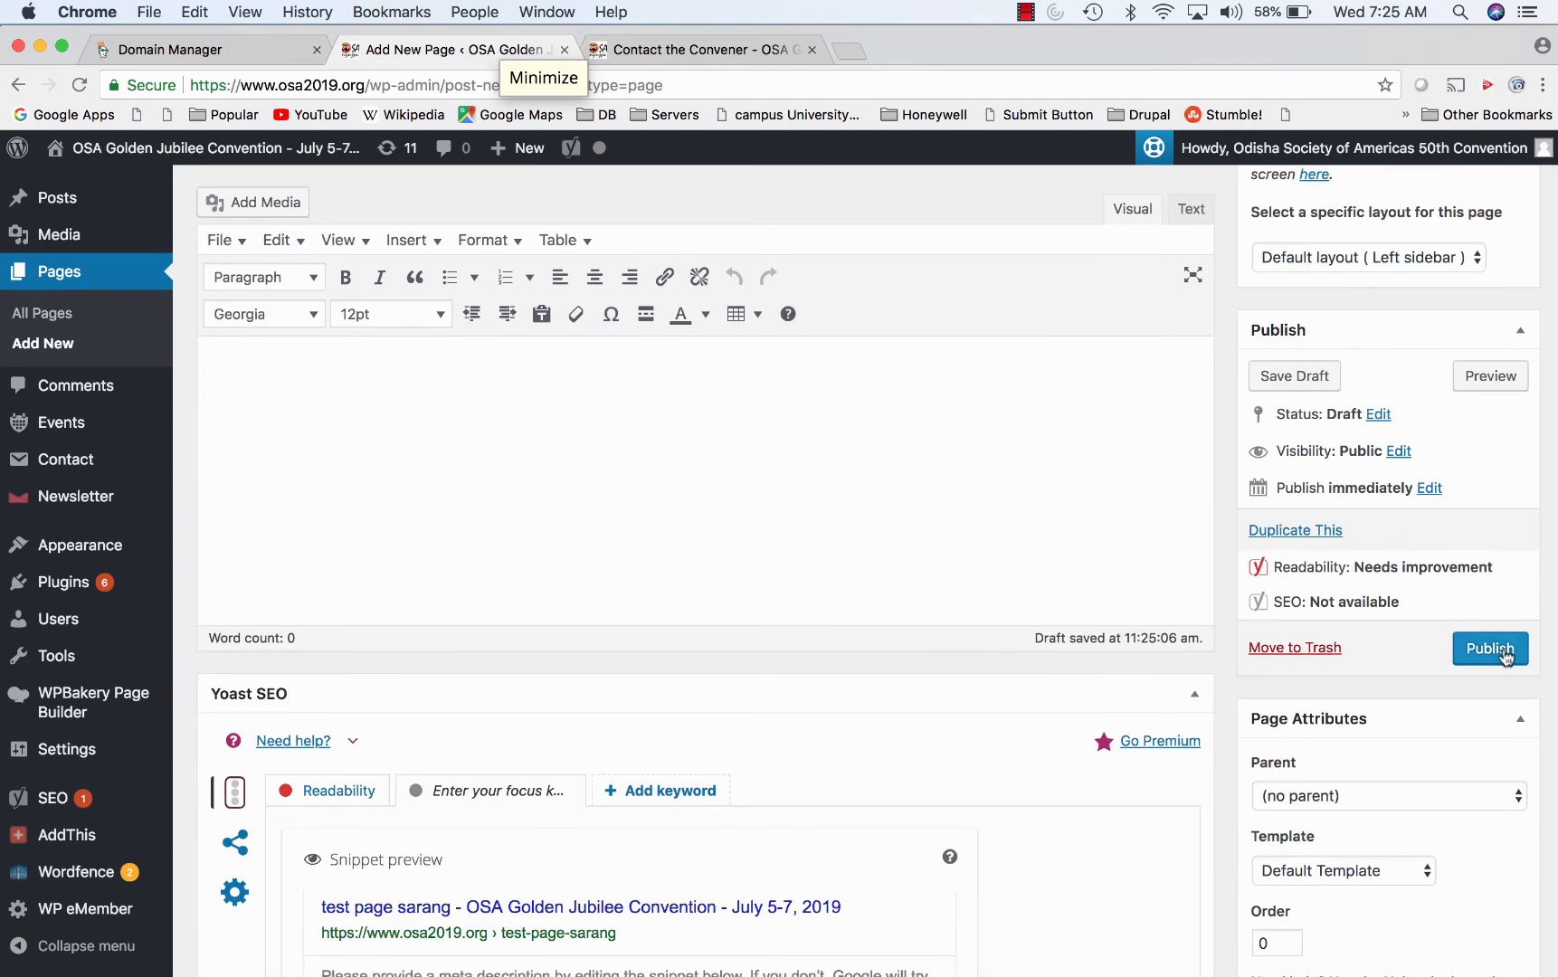
scroll(1417, 626, "up", 1)
left_click(1311, 422)
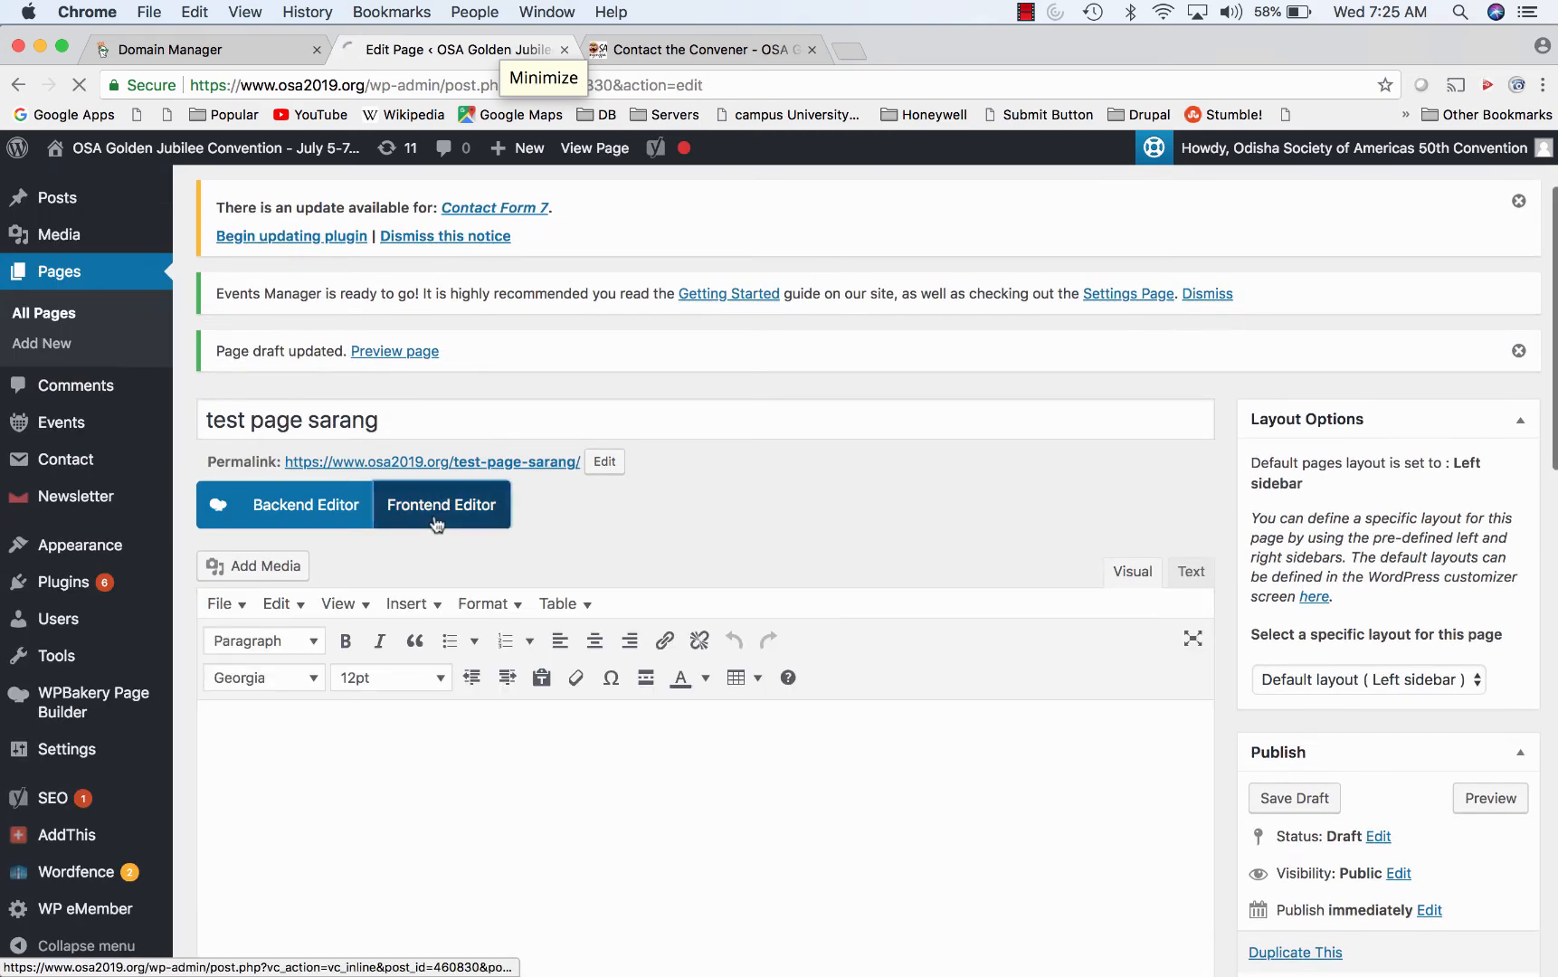
left_click(437, 524)
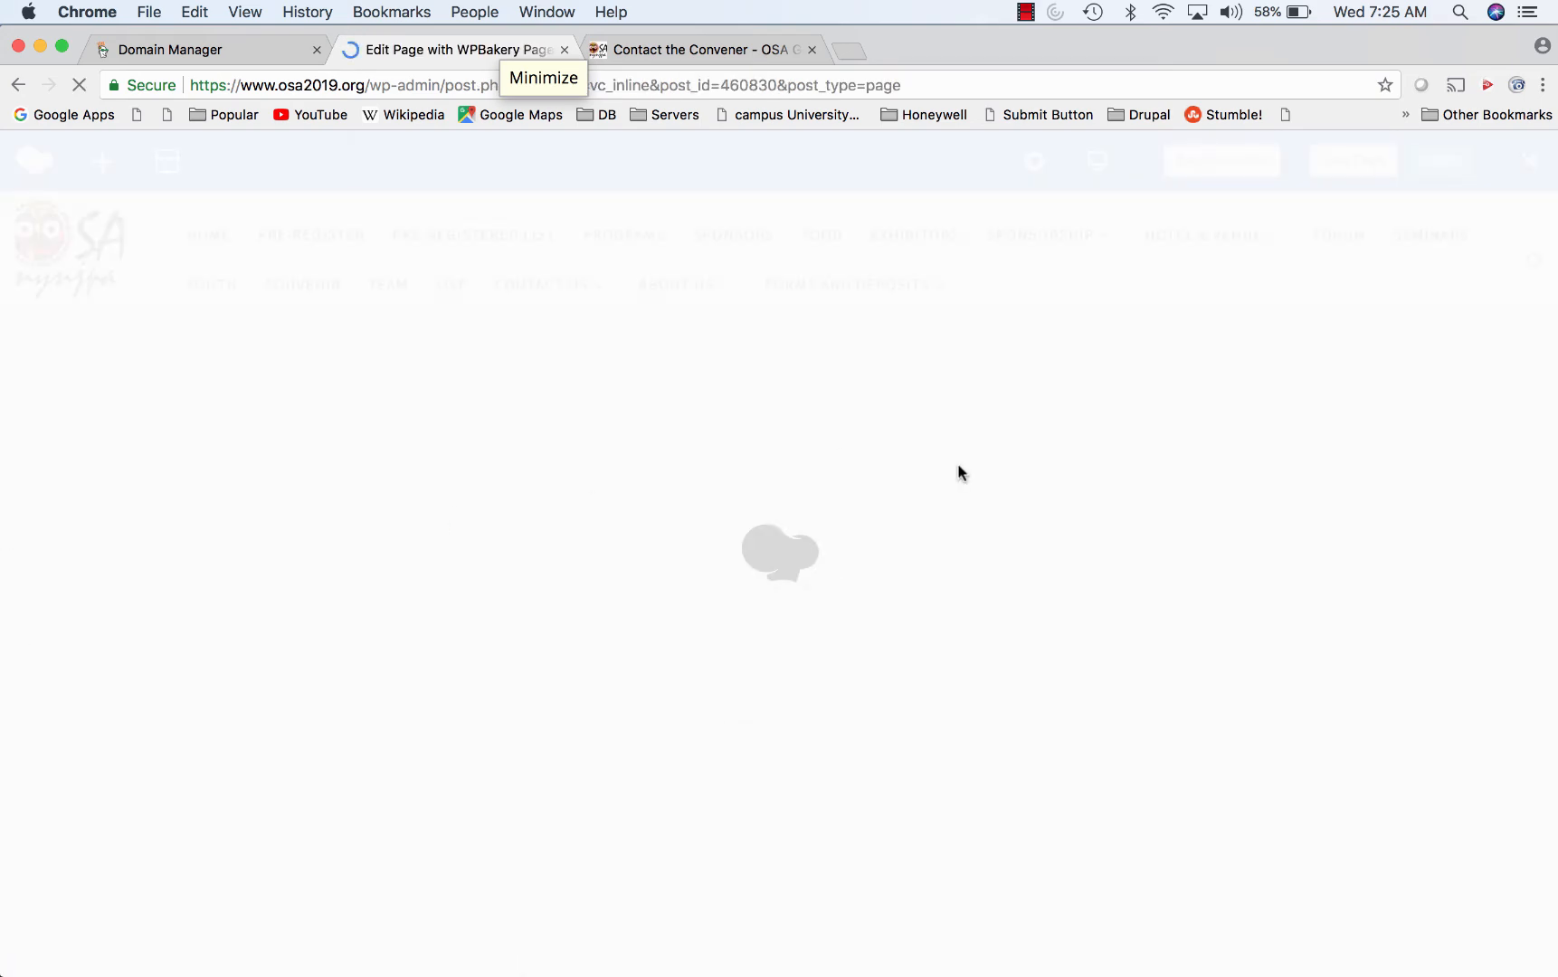
- Add a Text Block containing the stage group photo from the media library
scroll(961, 471, "down", 7)
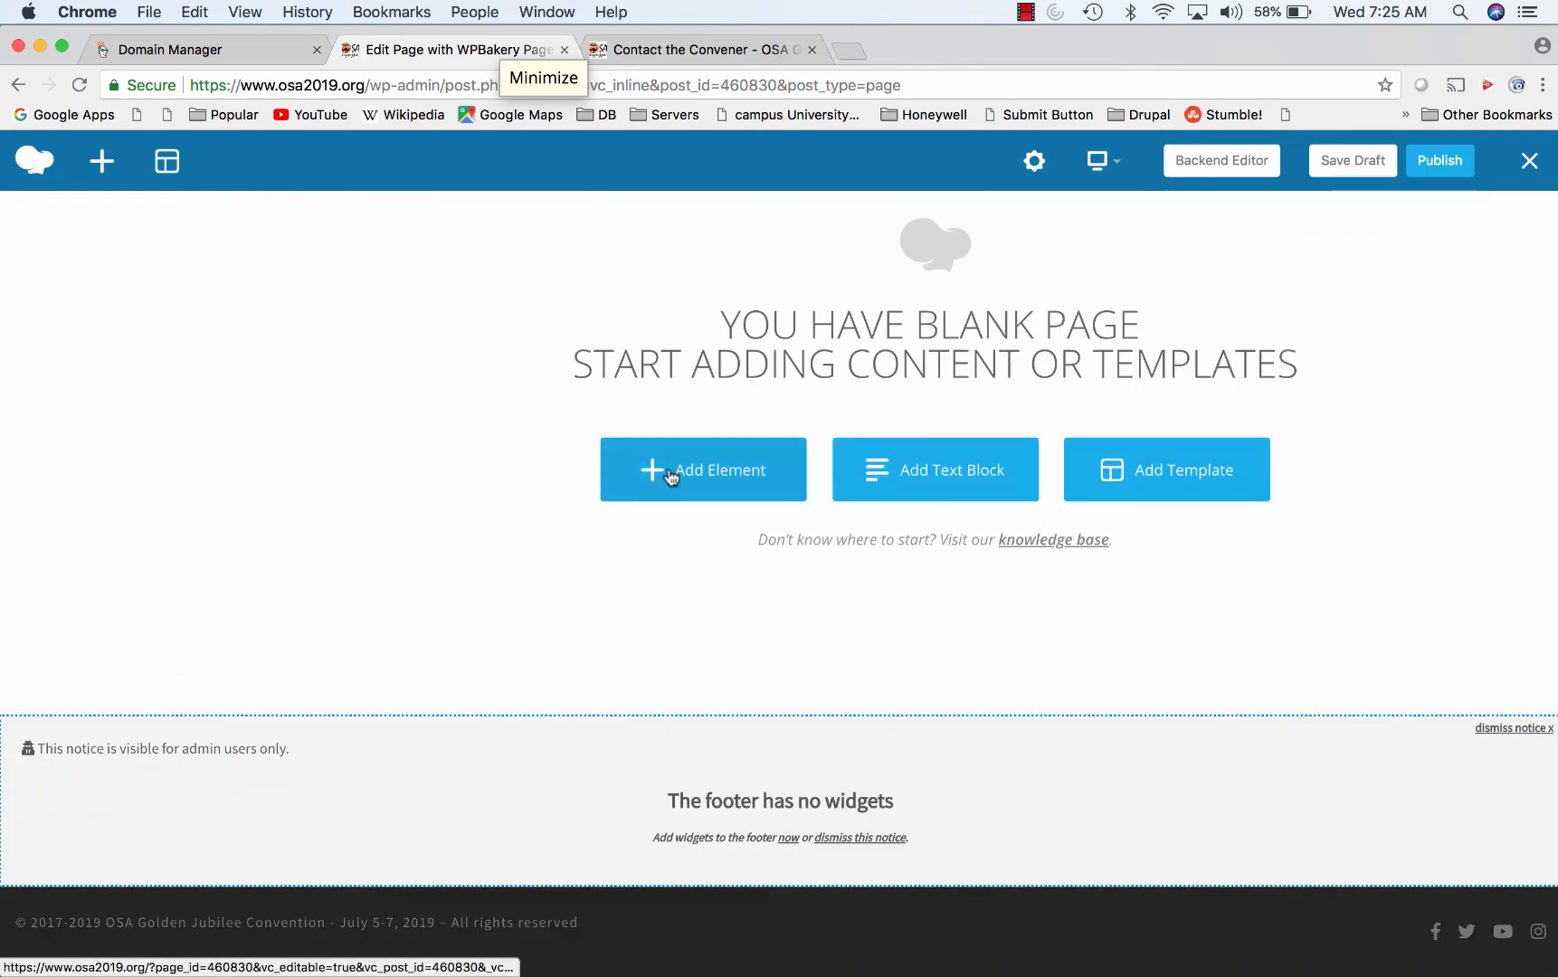
left_click(685, 469)
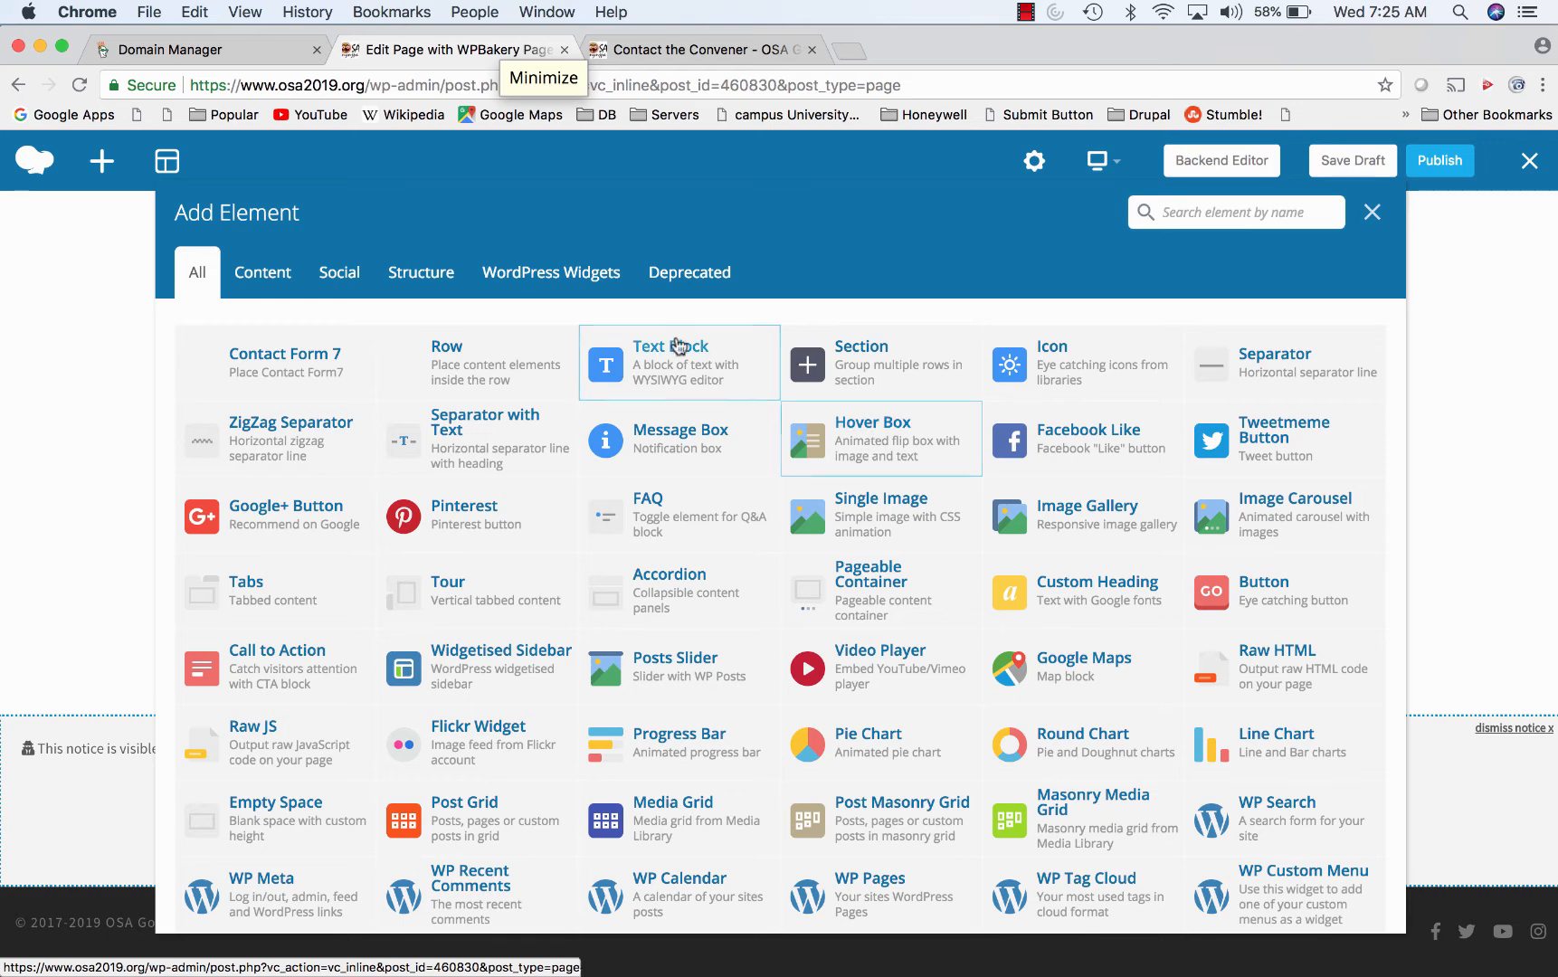
left_click(621, 367)
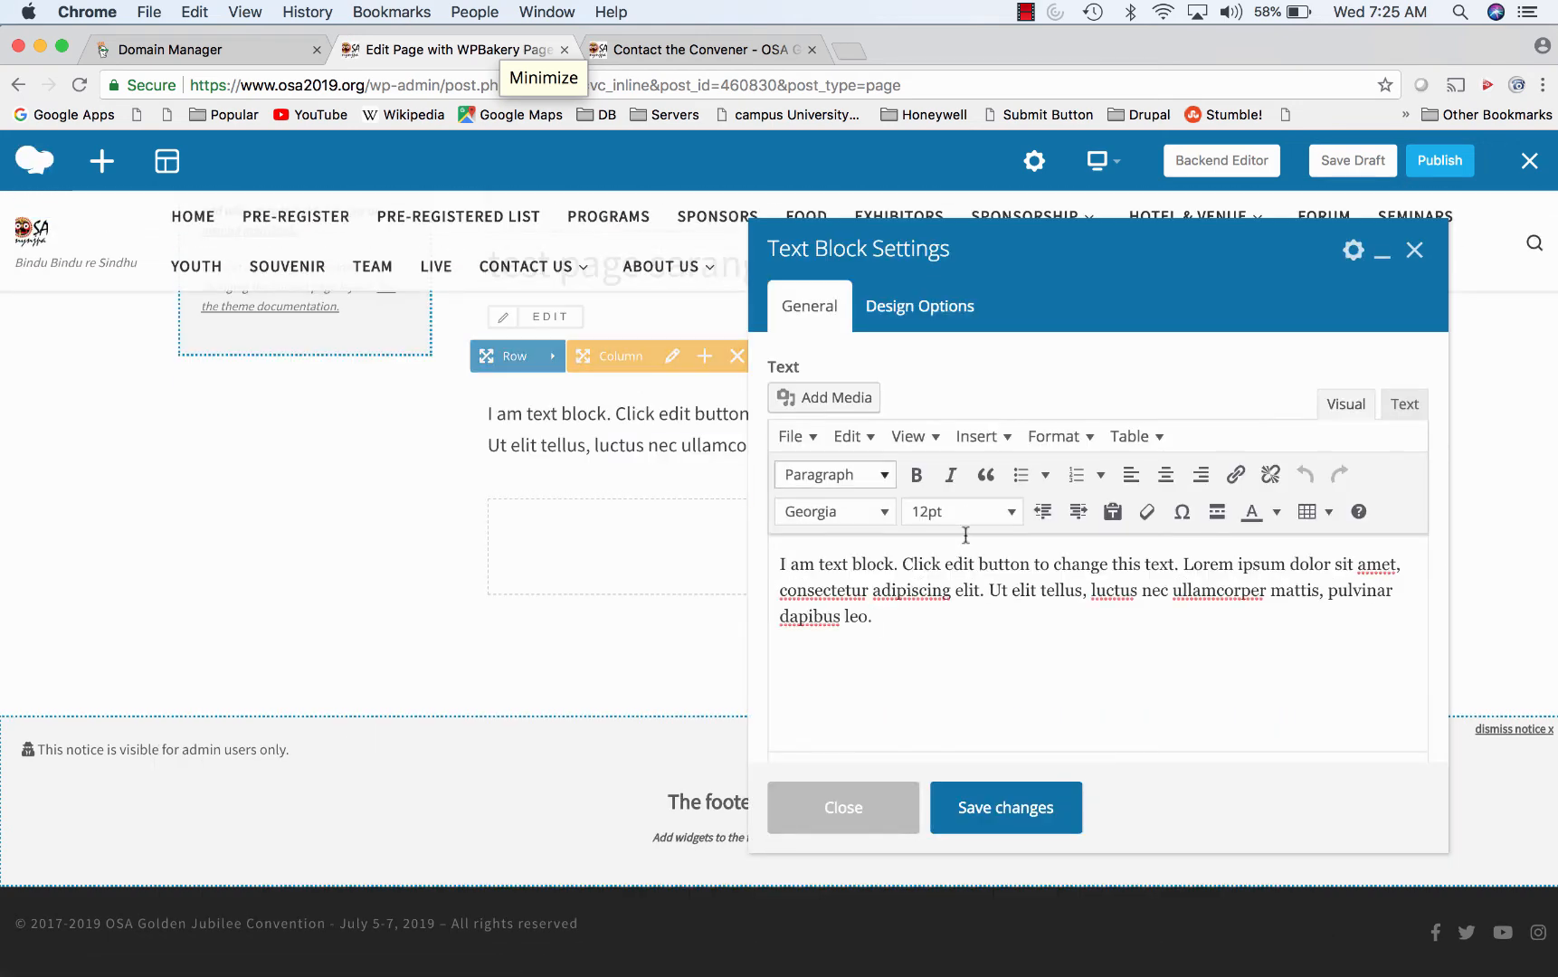
left_click(837, 396)
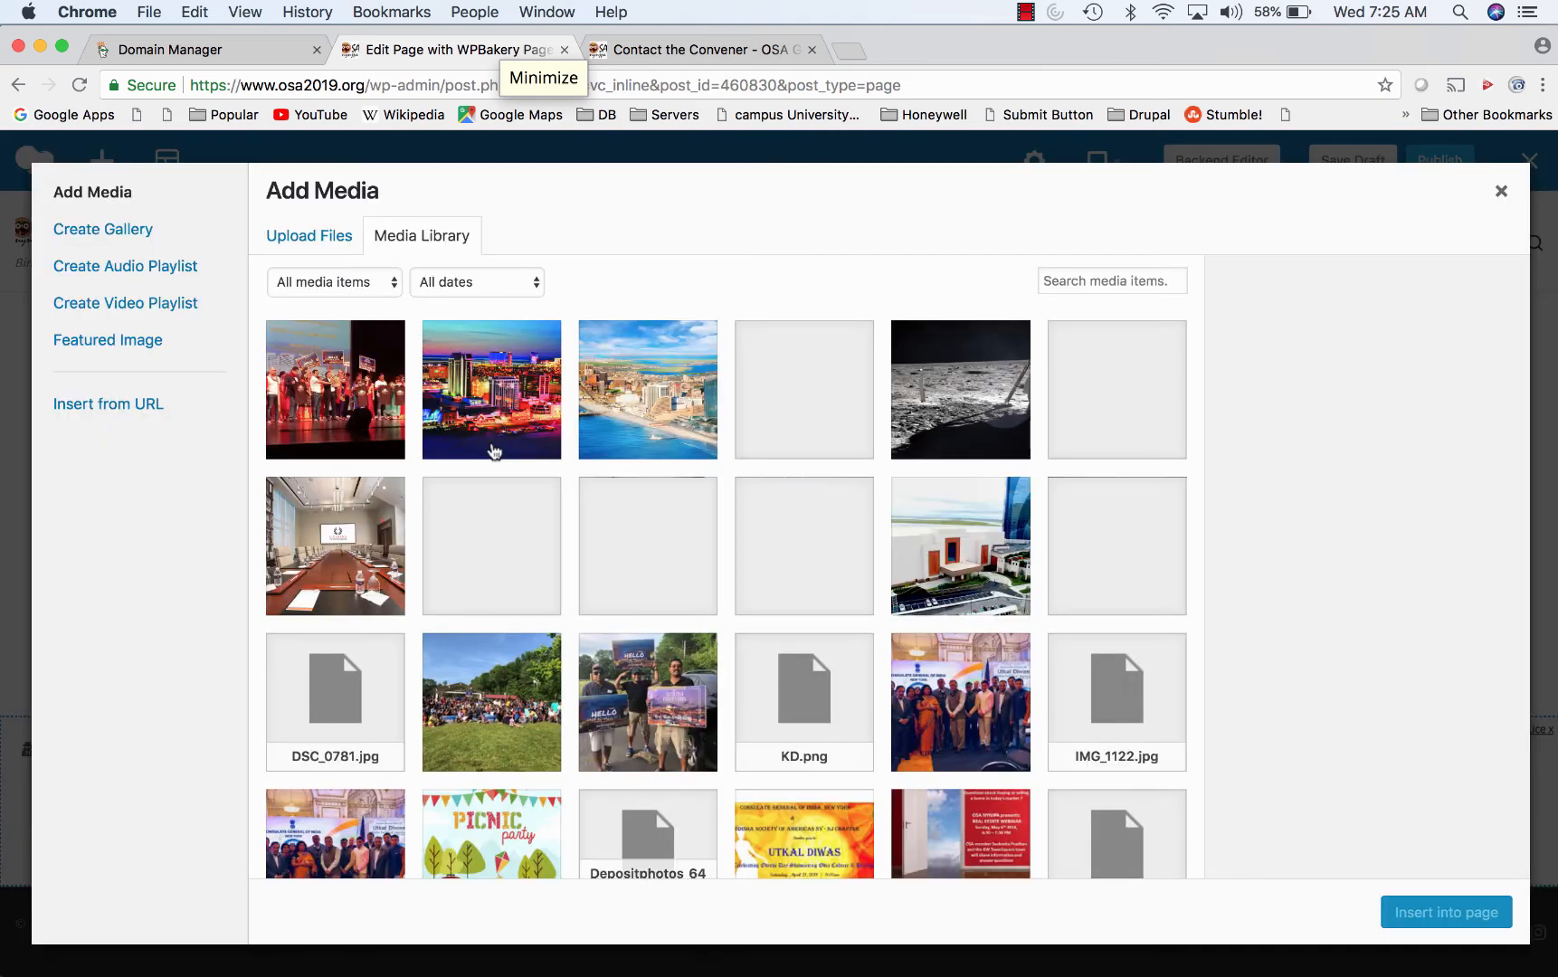
left_click(371, 421)
left_click(1474, 911)
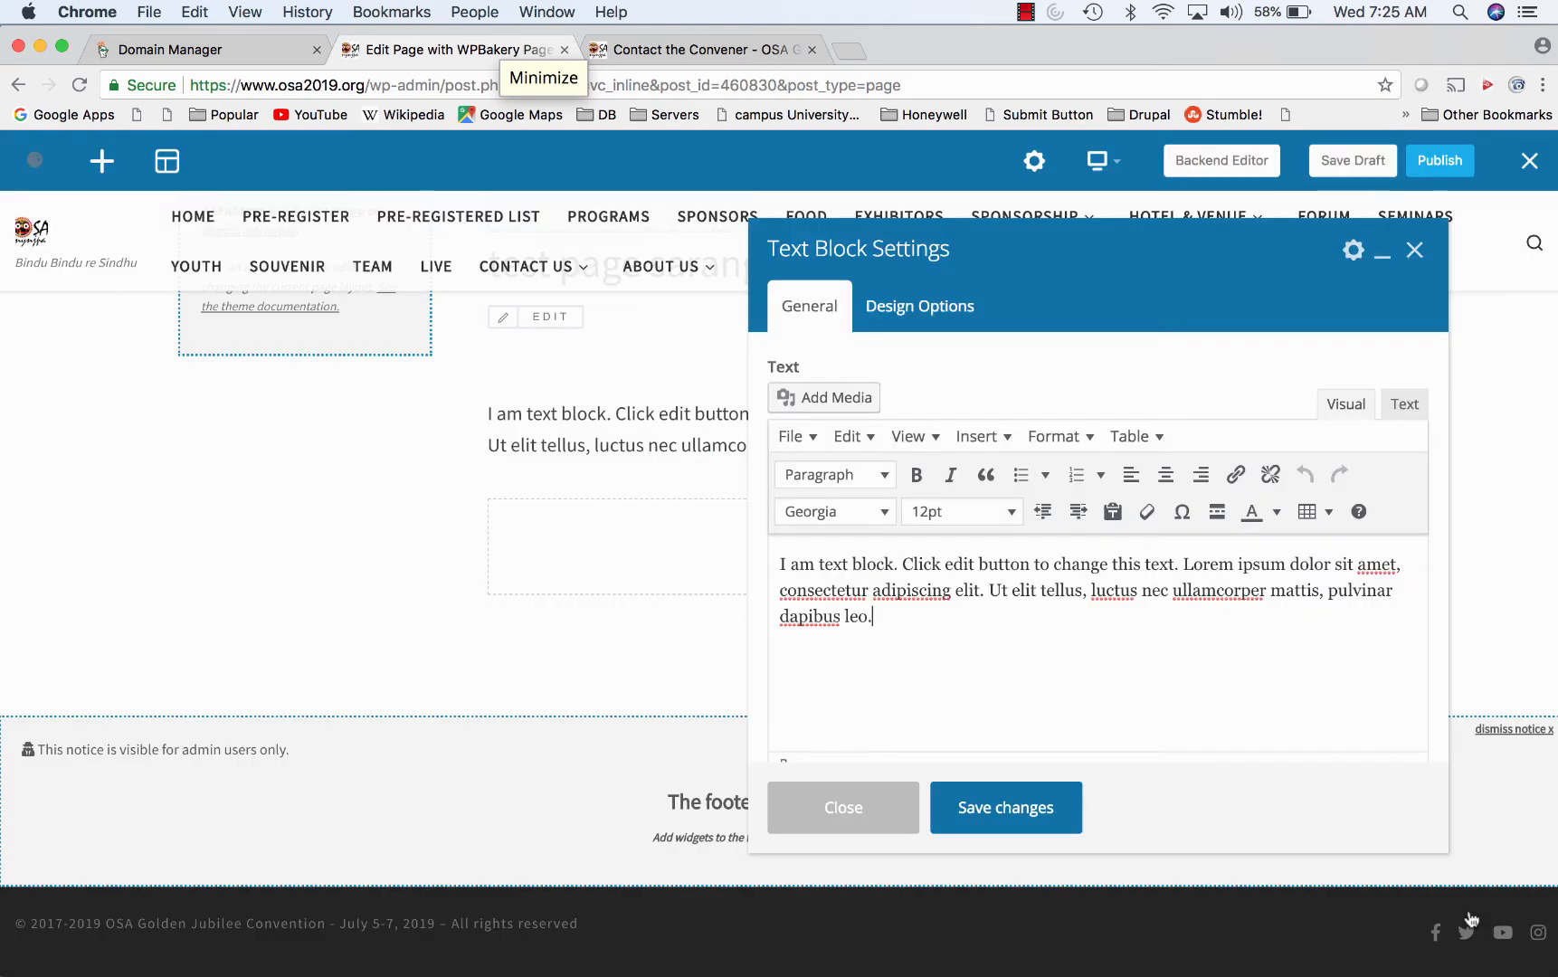
left_click(985, 805)
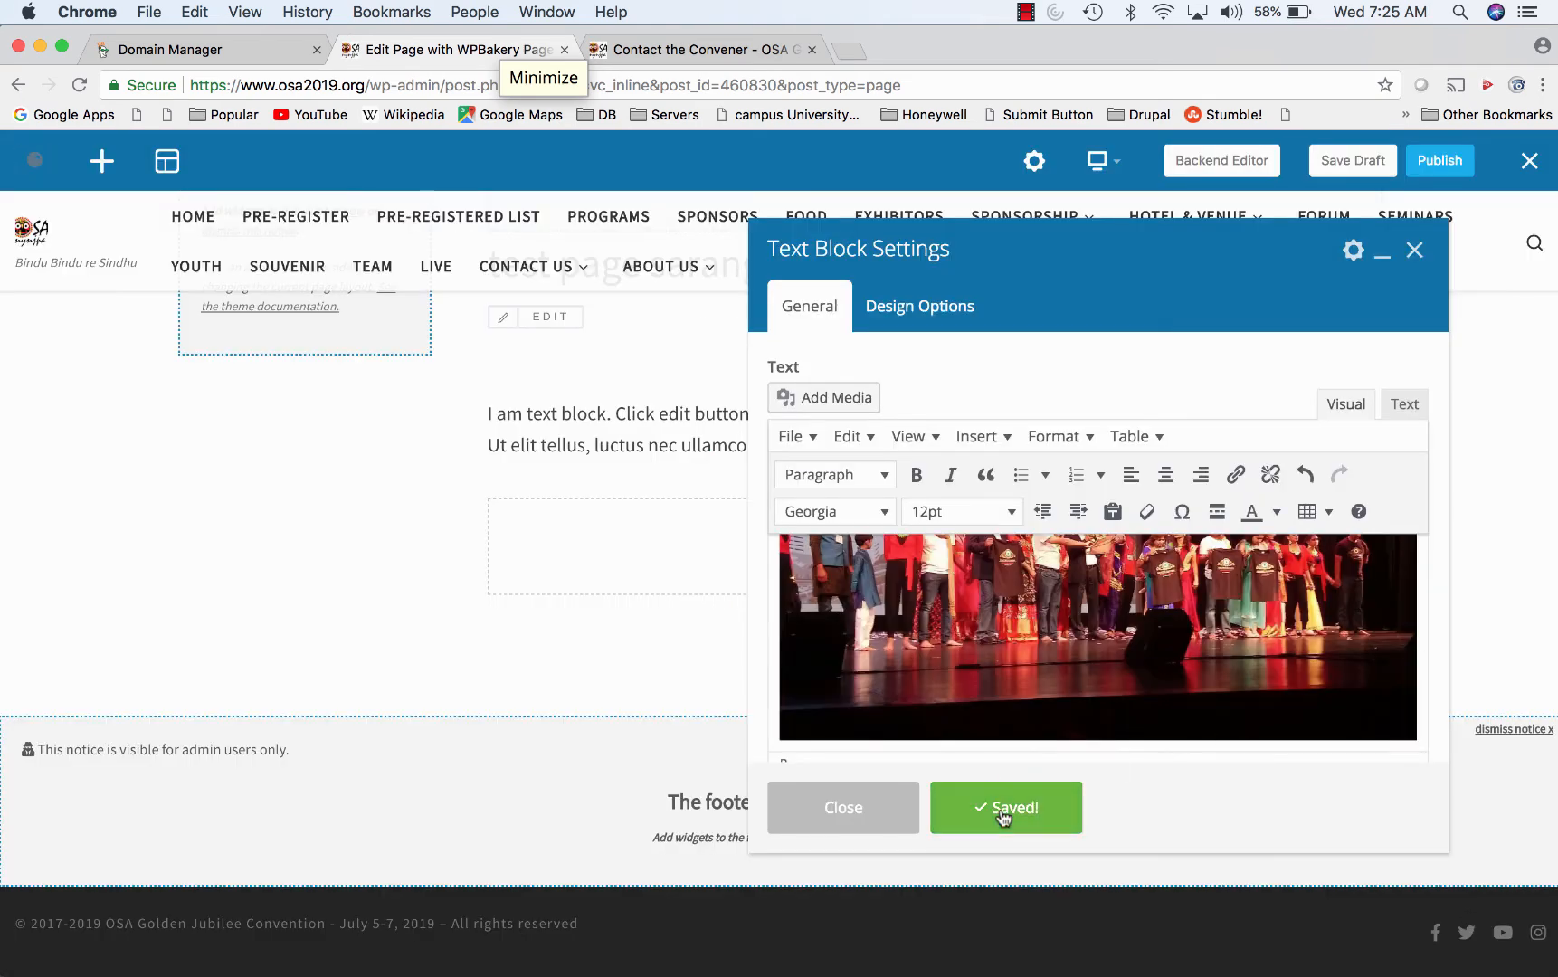
left_click(1414, 250)
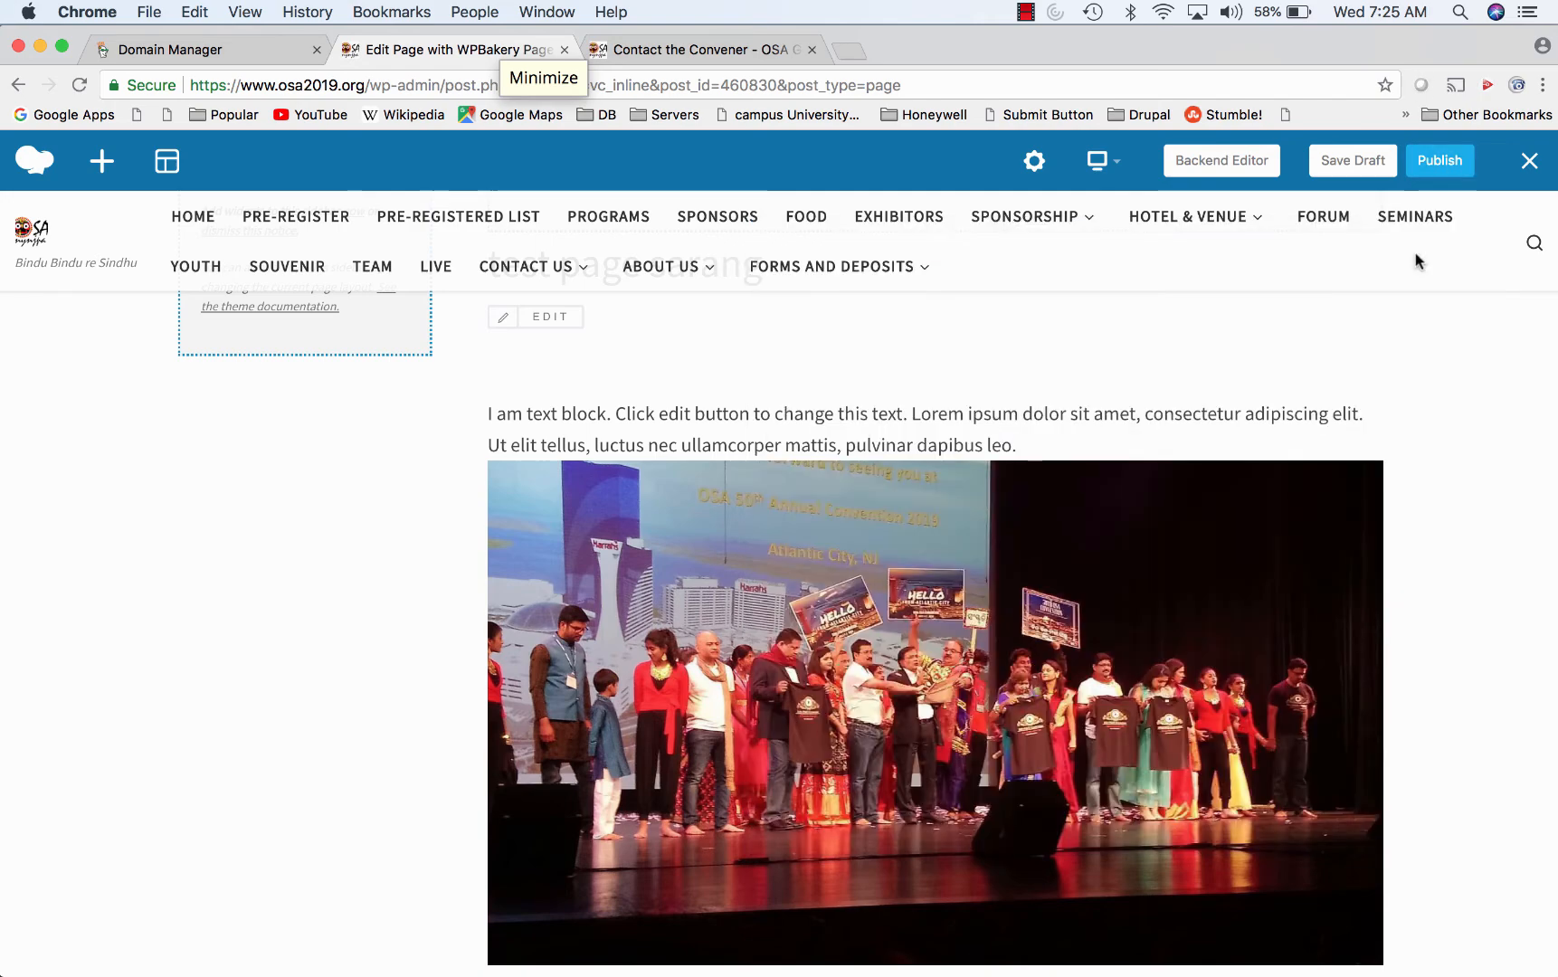
- Add a Video Player below the photo with the Vimeo Timelapse – Lighthouse link
scroll(1170, 511, "down", 3)
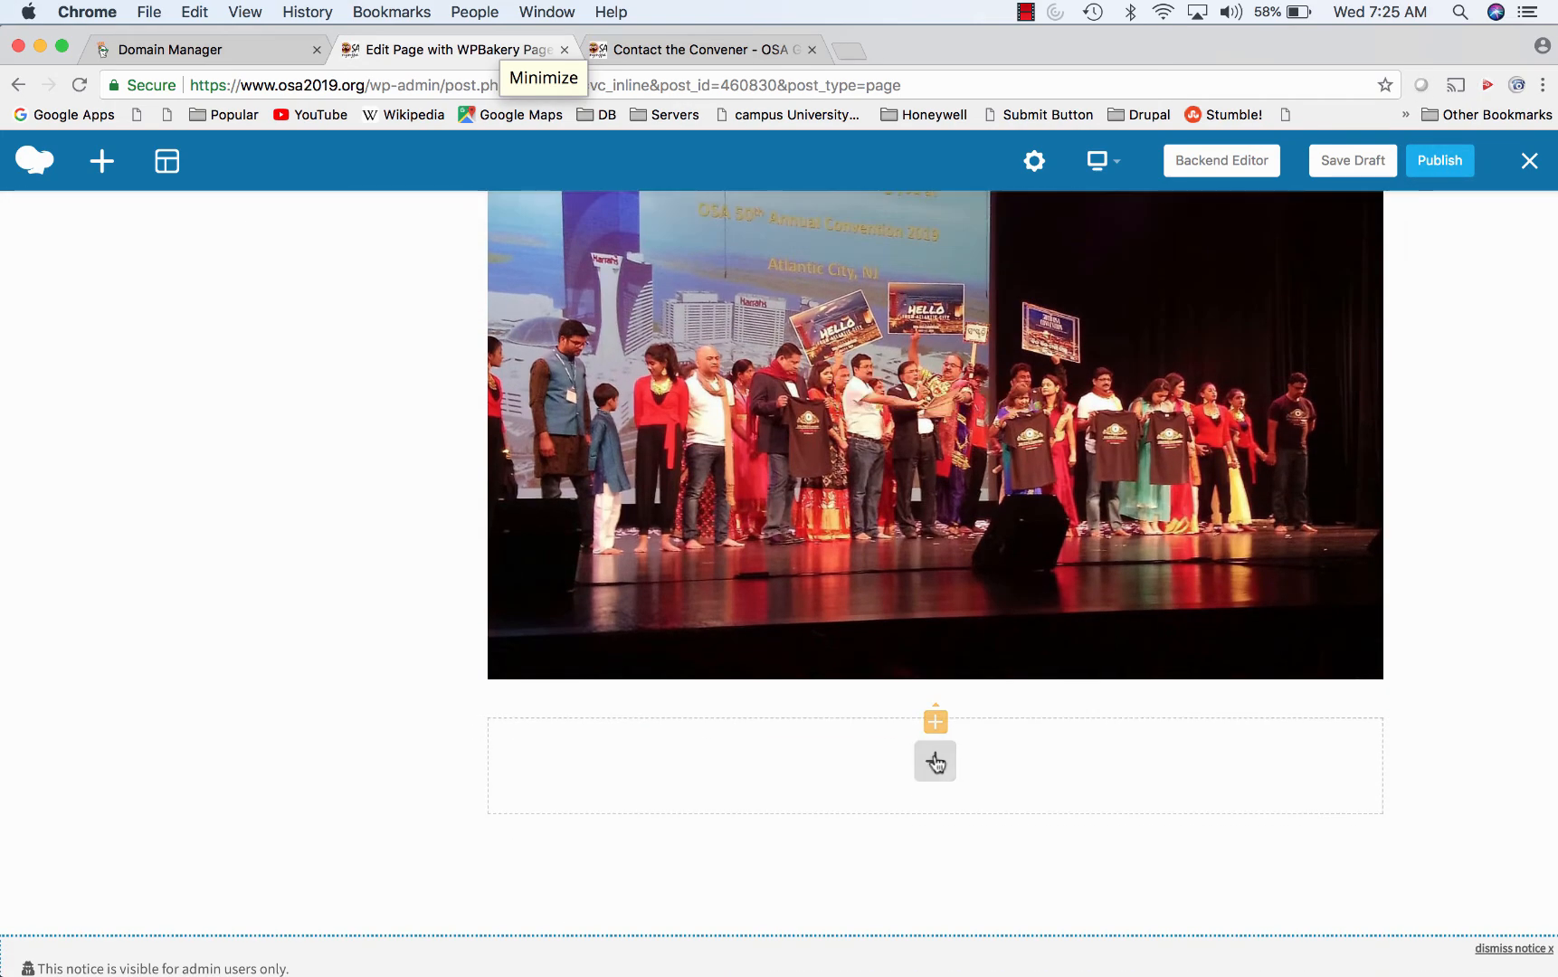
left_click(934, 760)
left_click(818, 677)
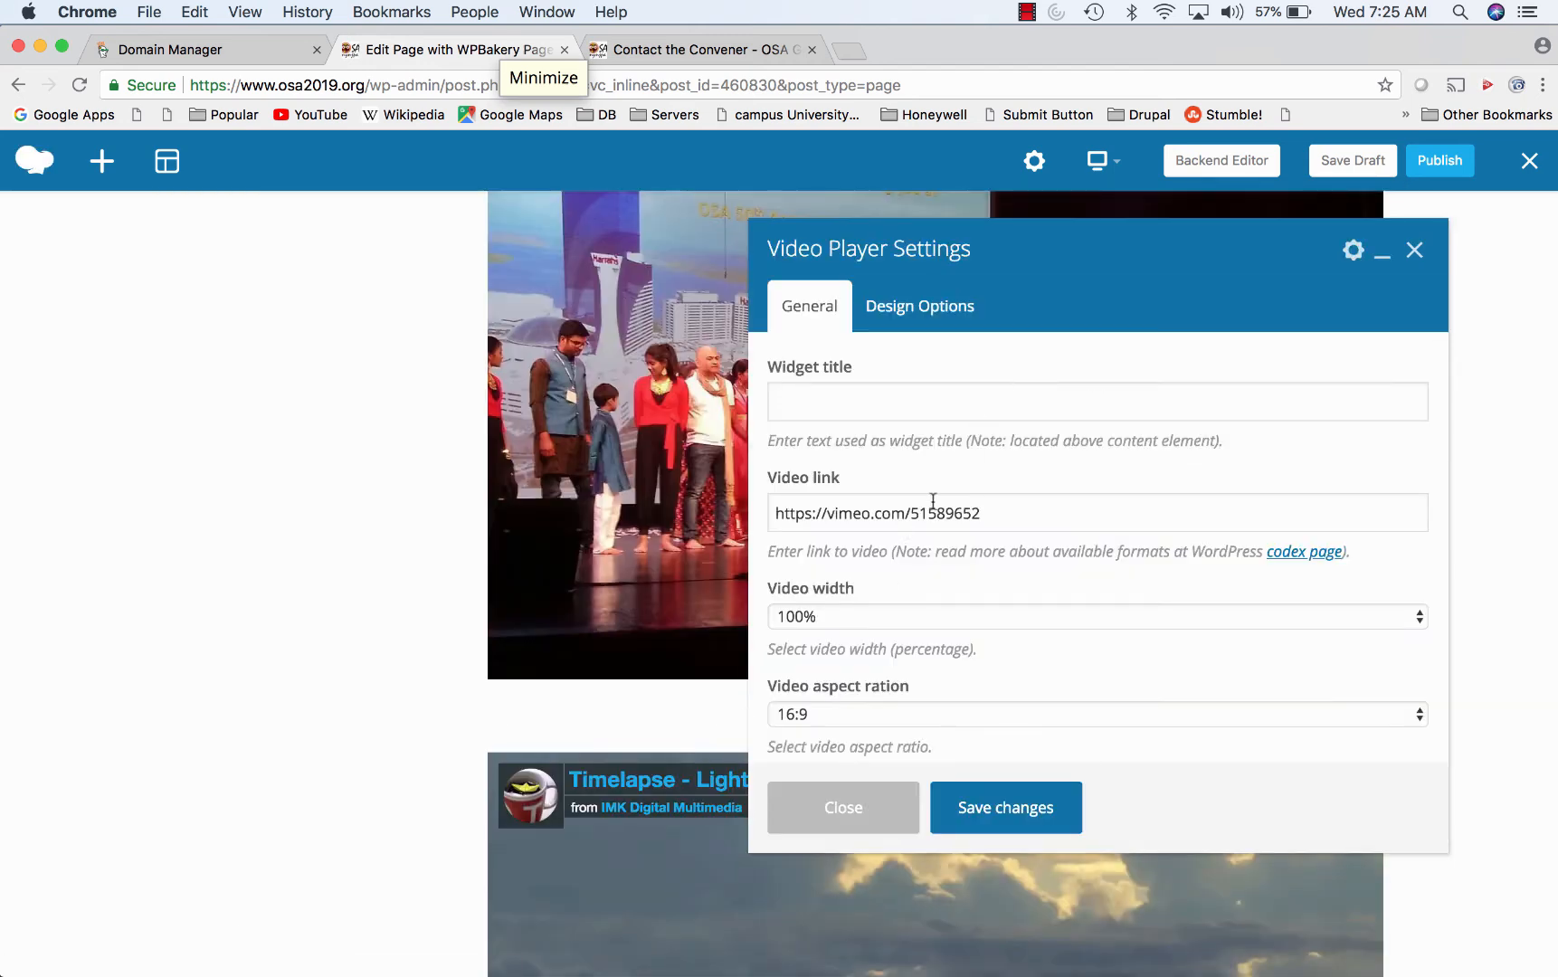
left_click(979, 807)
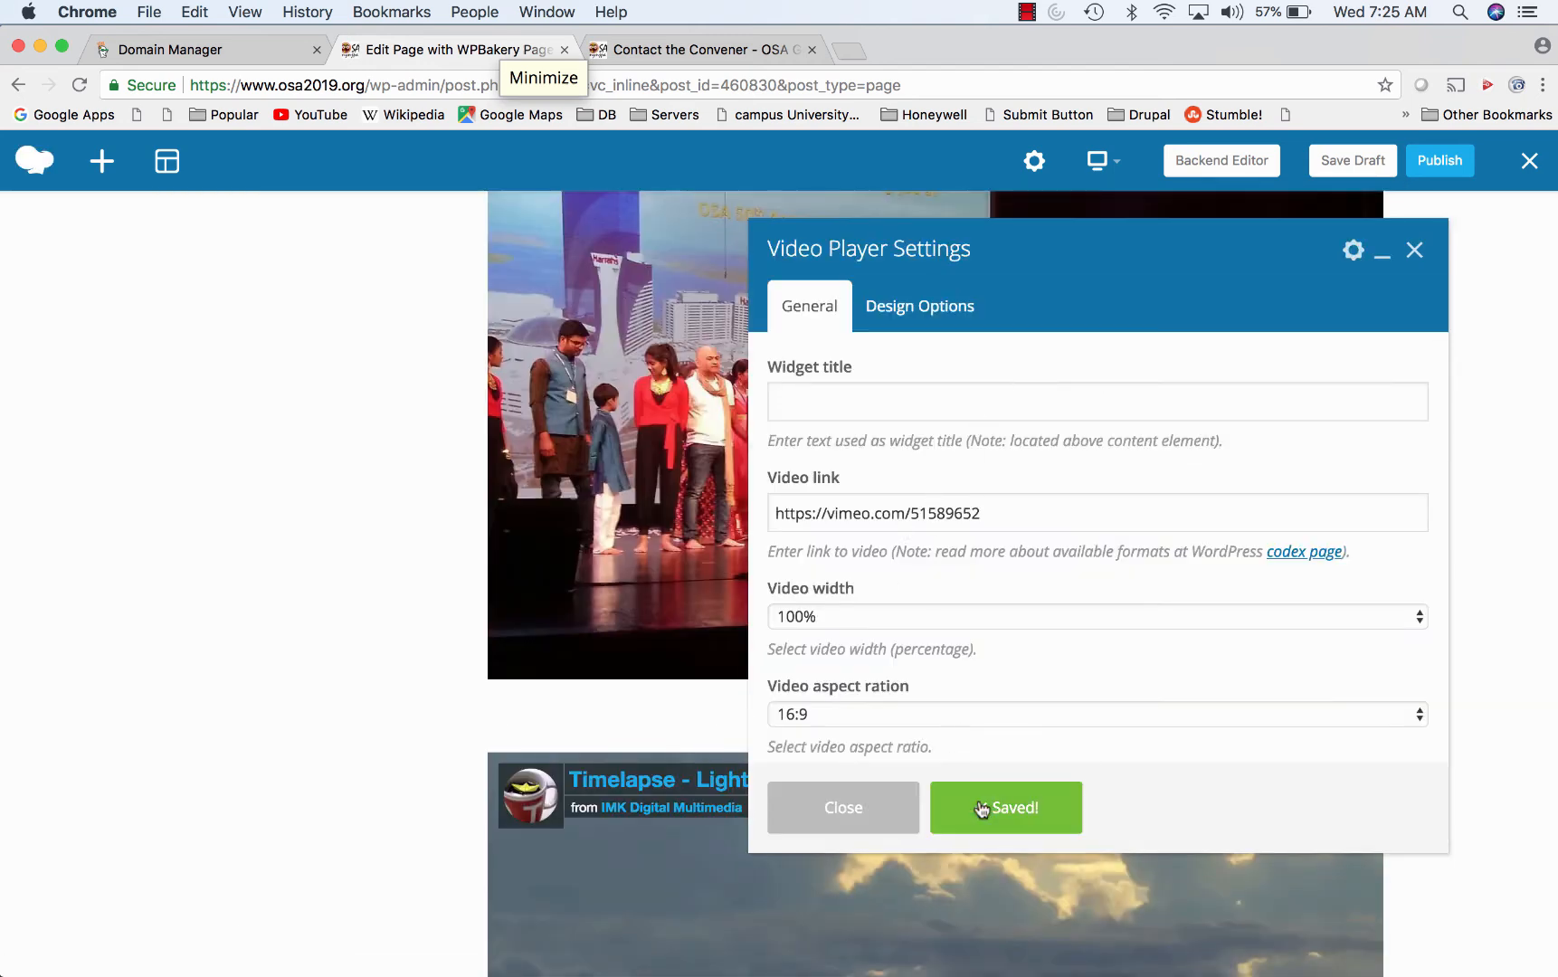
left_click(1417, 255)
scroll(1173, 633, "down", 6)
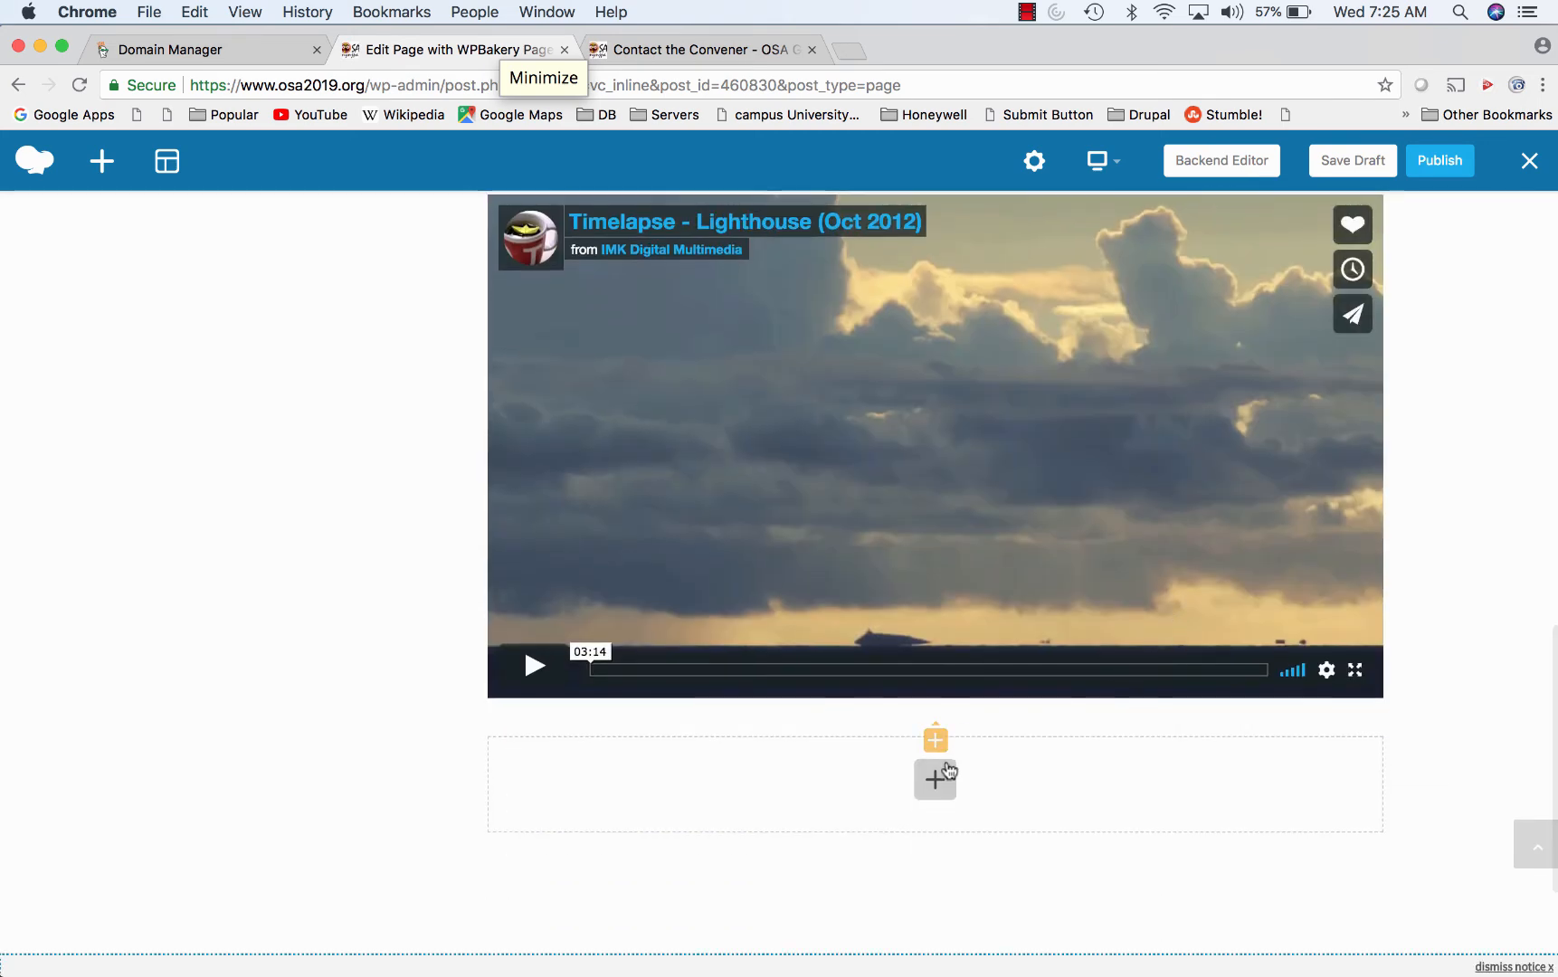
left_click(945, 770)
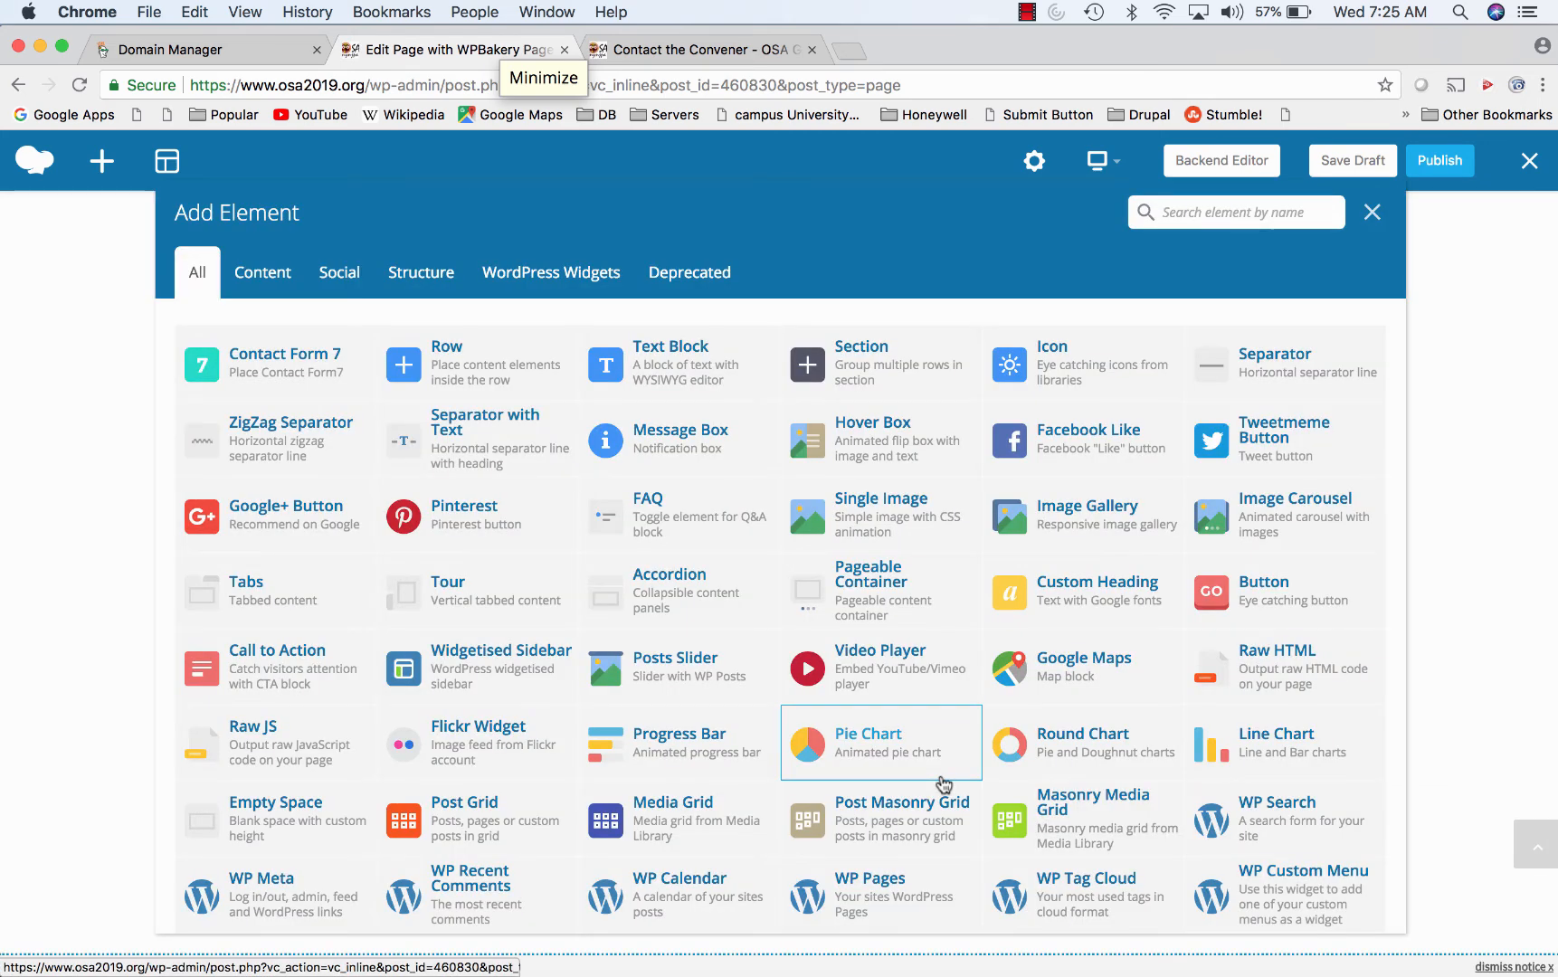
- Add an empty row below the video, leaving its column and layout settings unchanged
left_click(457, 394)
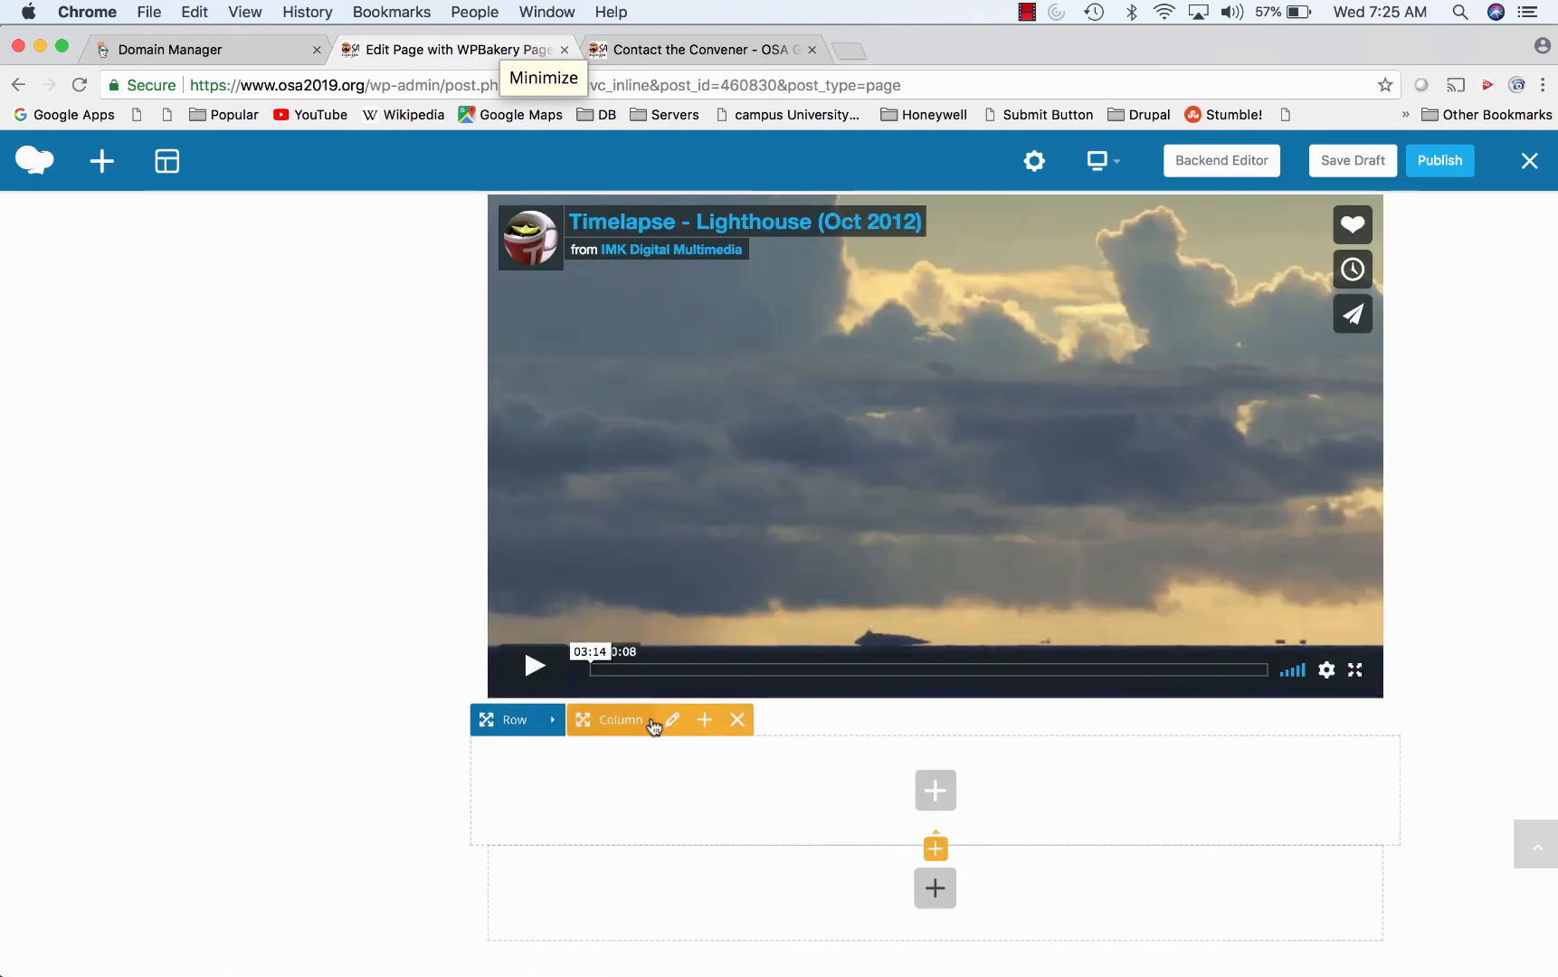
left_click(671, 719)
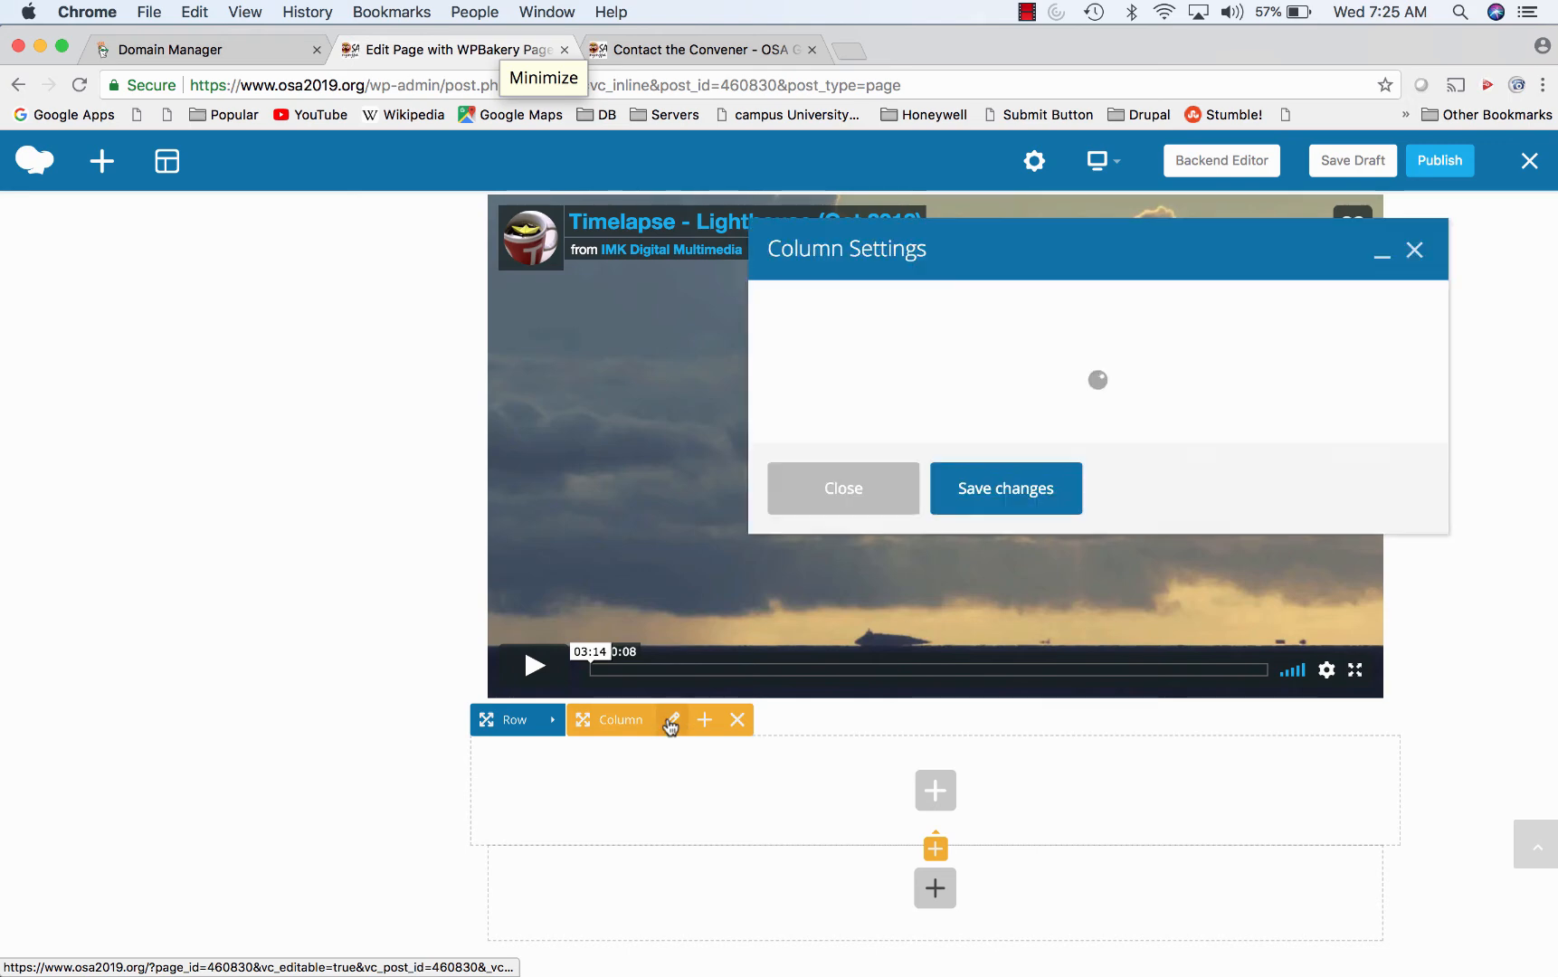
left_click(1416, 251)
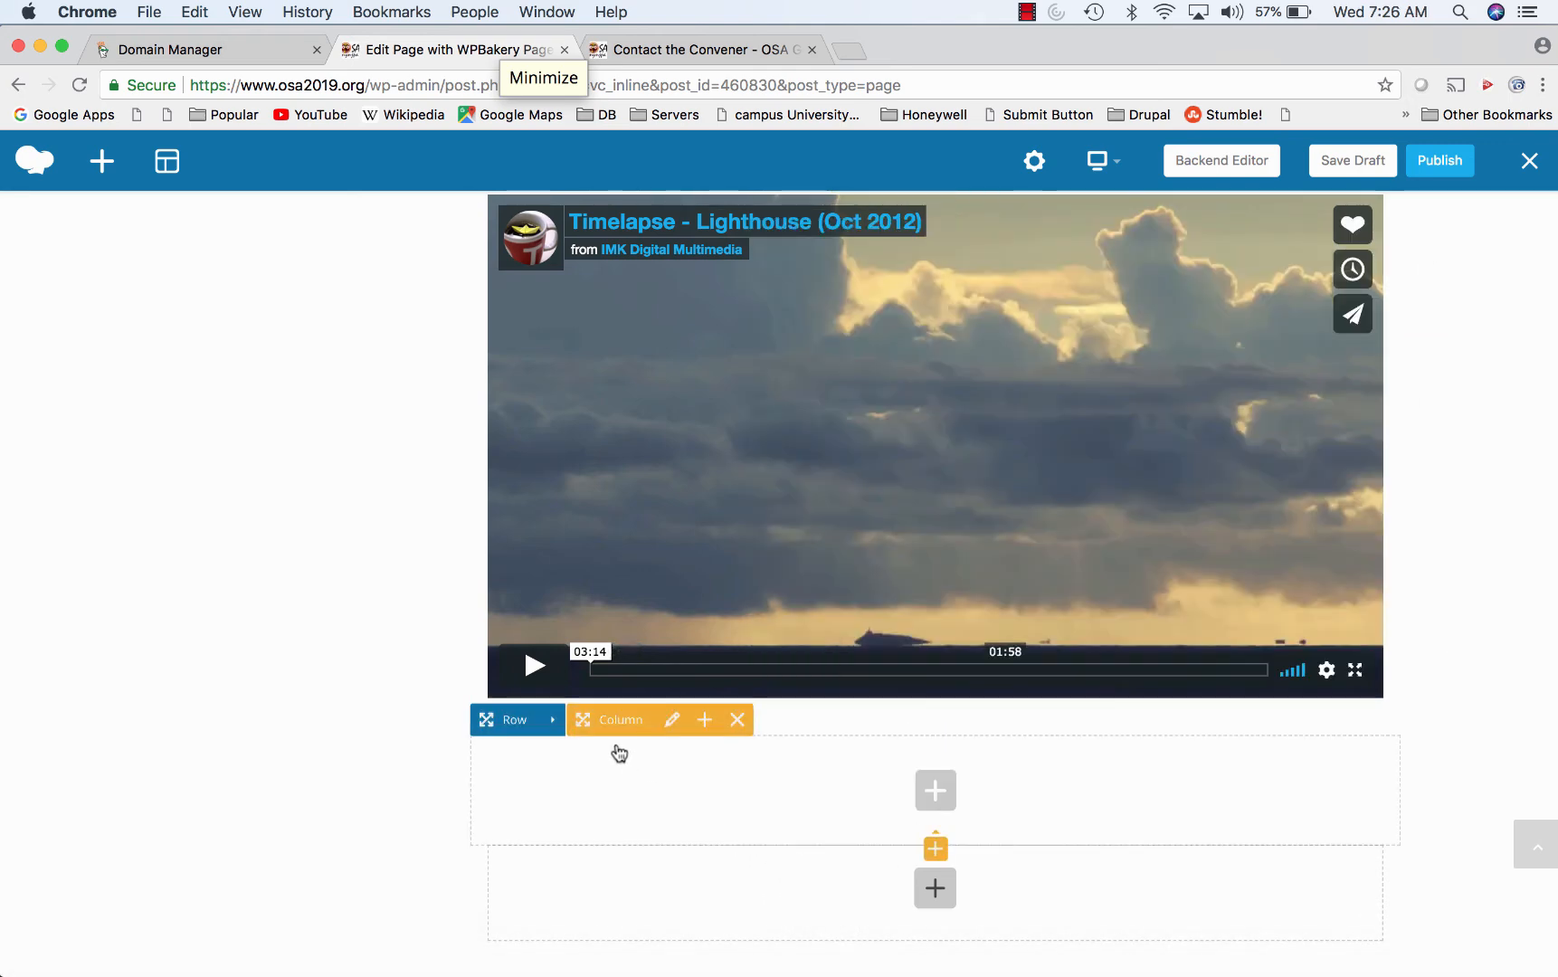
left_click(588, 719)
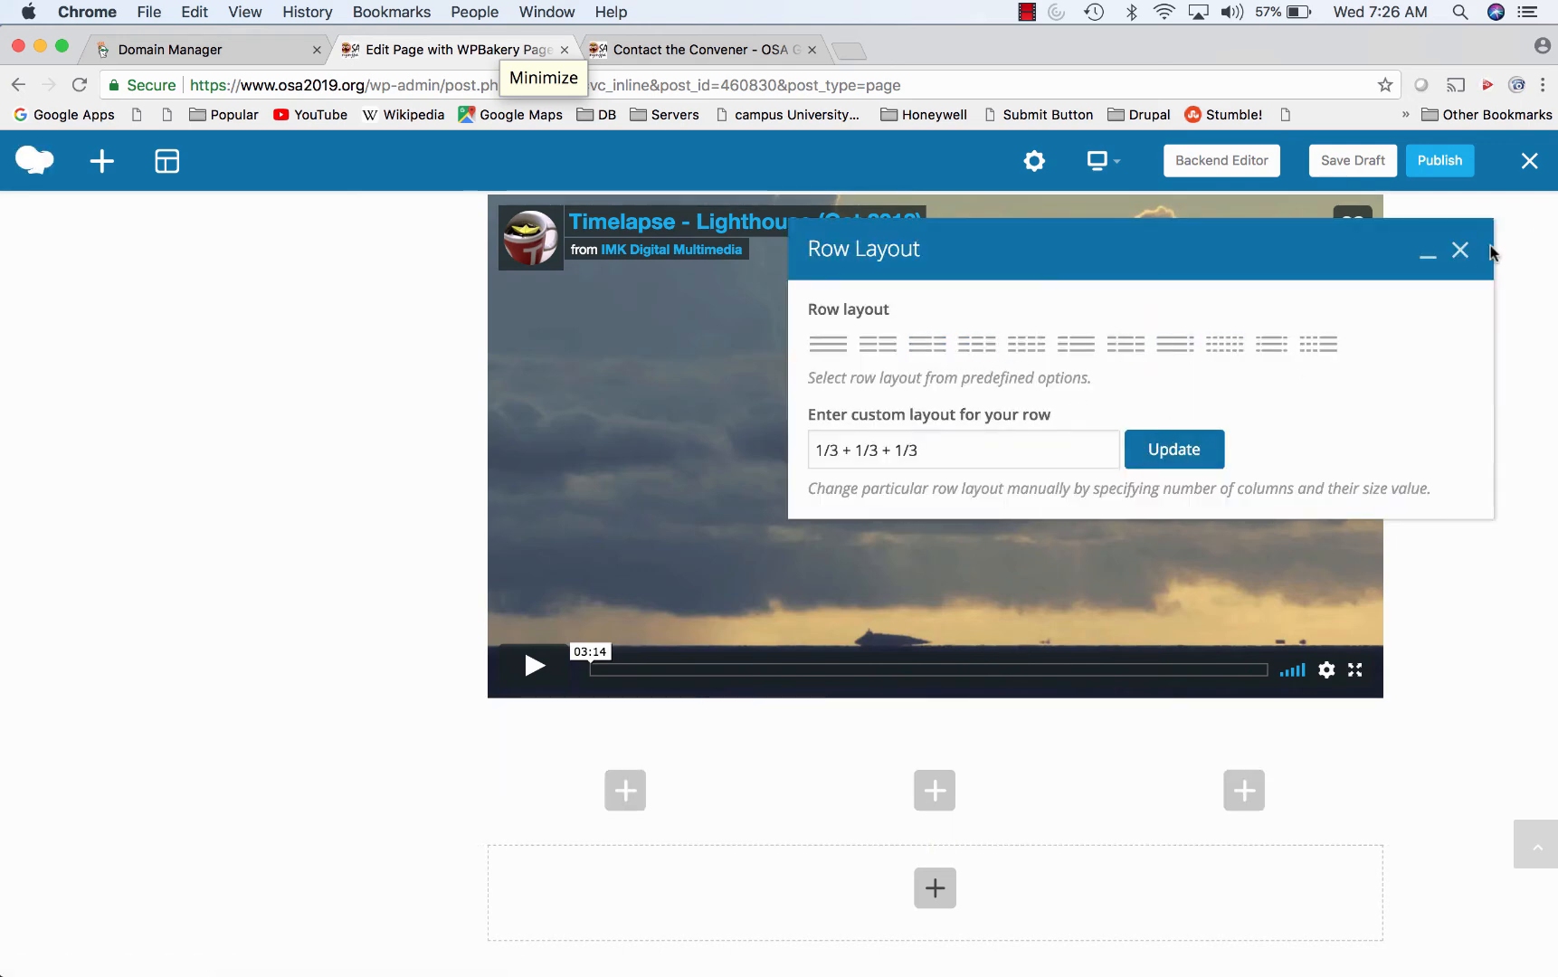
left_click(1459, 249)
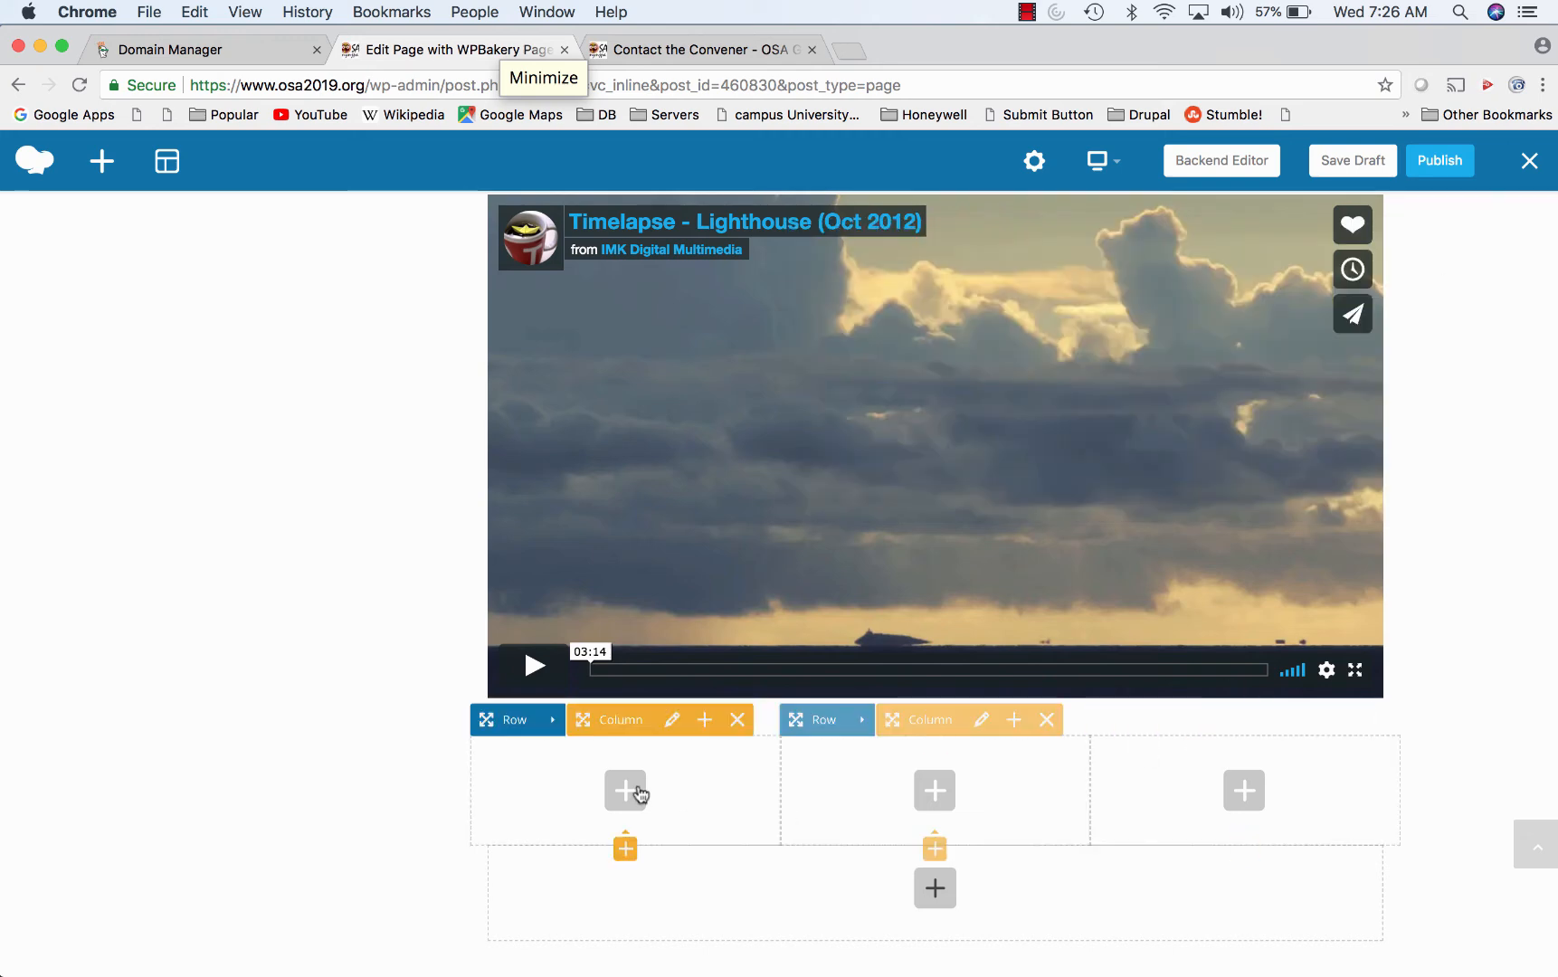
- Insert a Progress Bar with Development, Design and Marketing bars into the first column
left_click(639, 794)
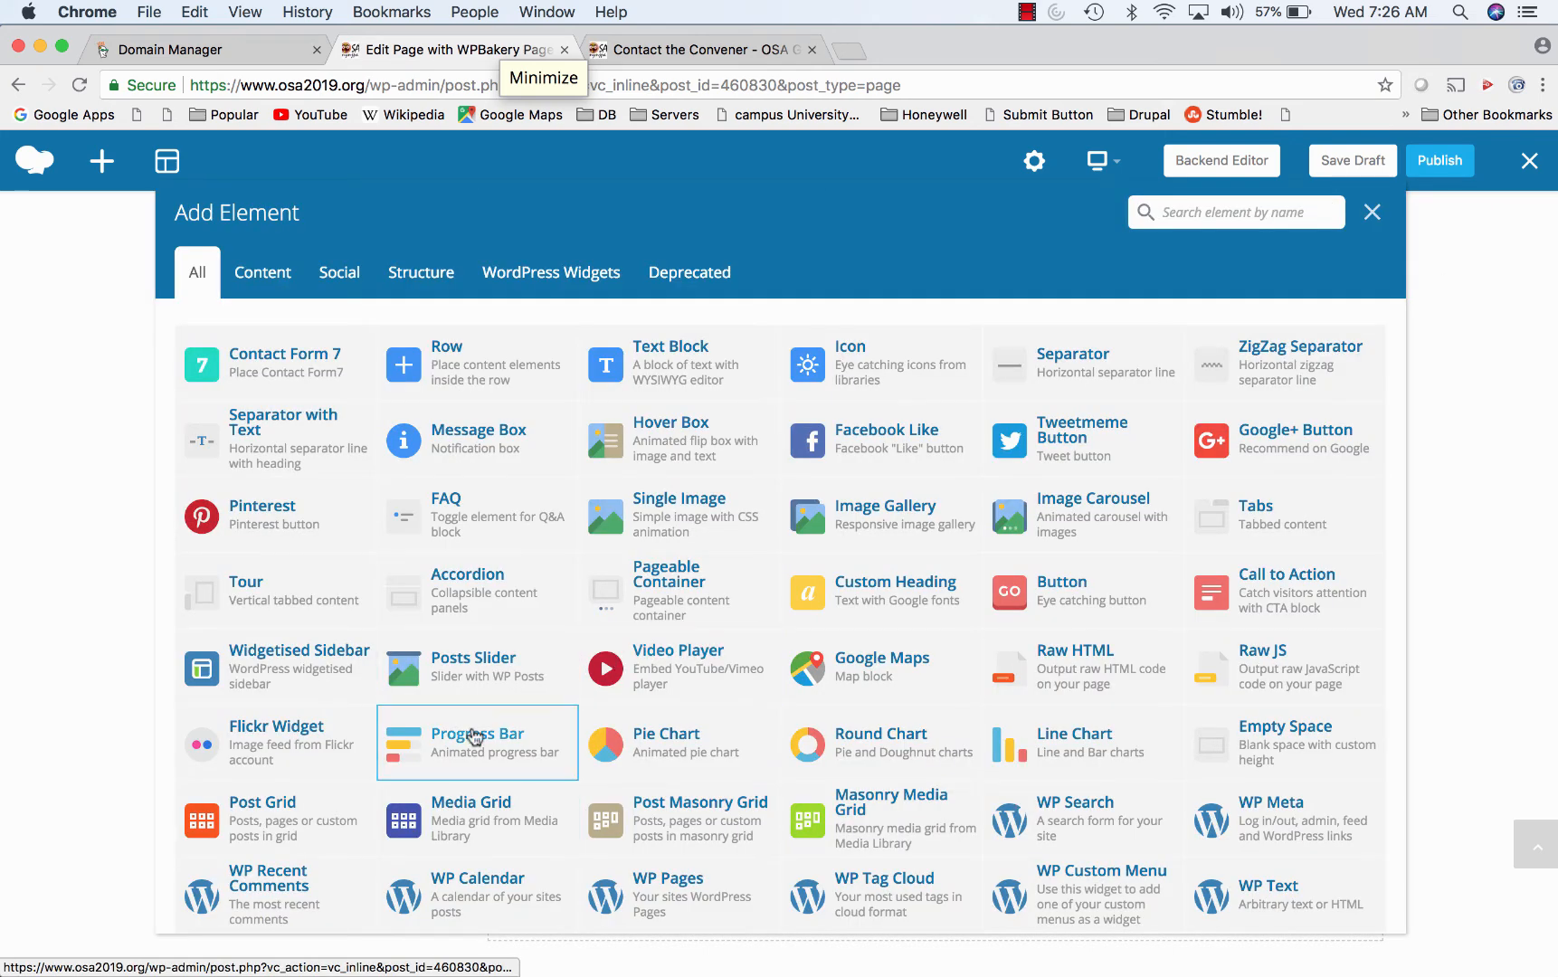
left_click(474, 737)
left_click(999, 805)
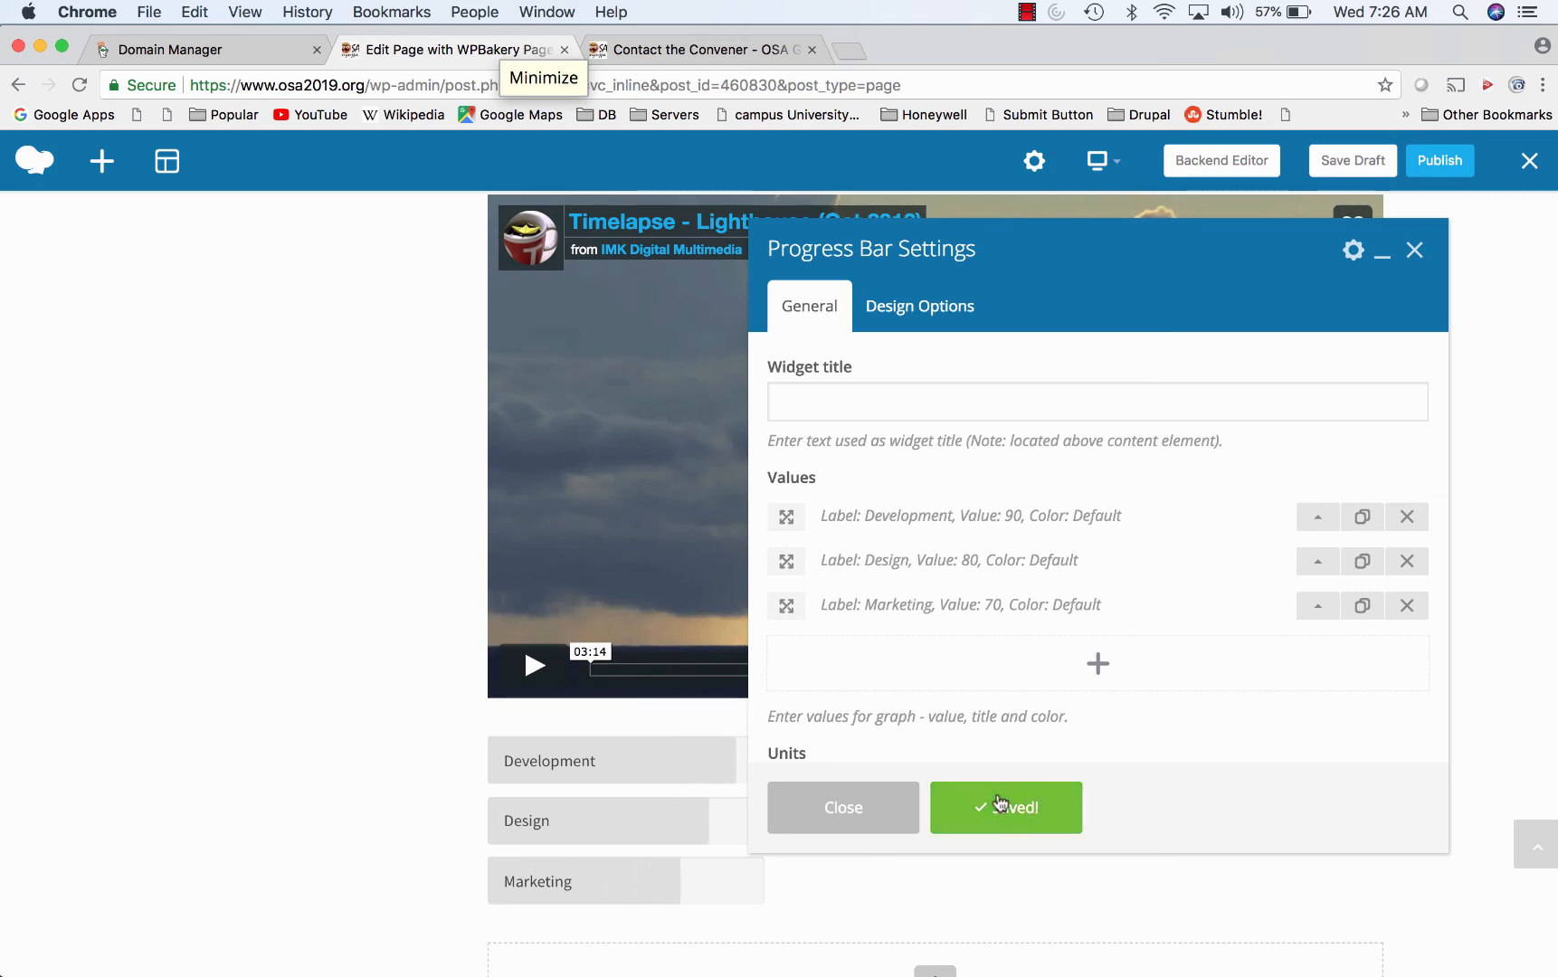
left_click(1413, 250)
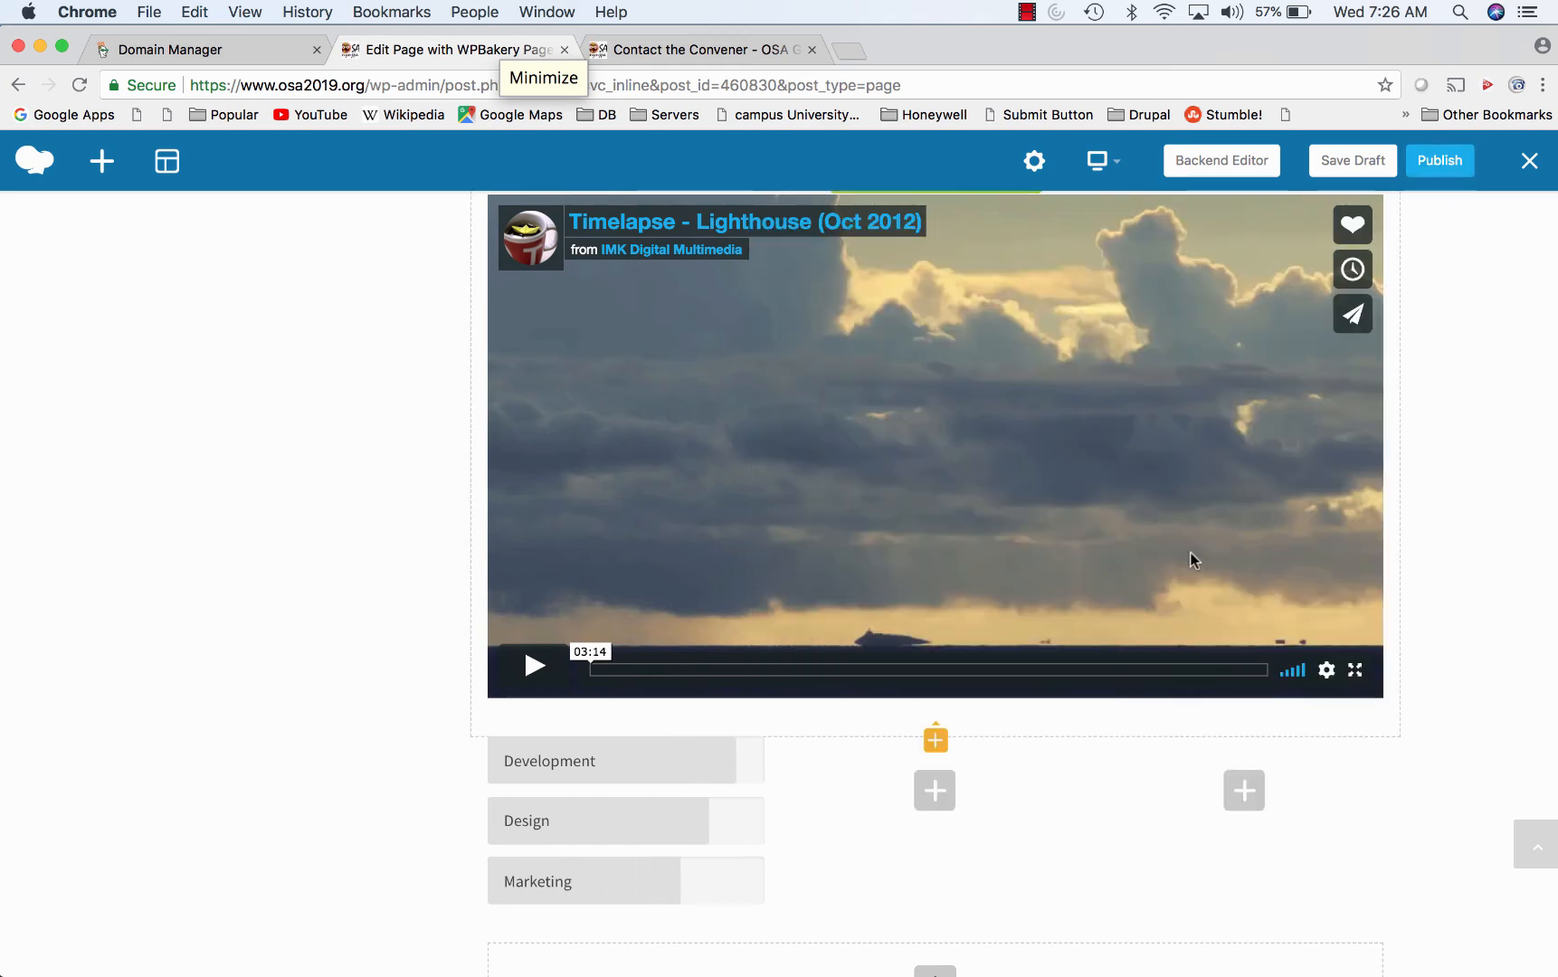
scroll(1188, 550, "down", 5)
scroll(1189, 551, "up", 10)
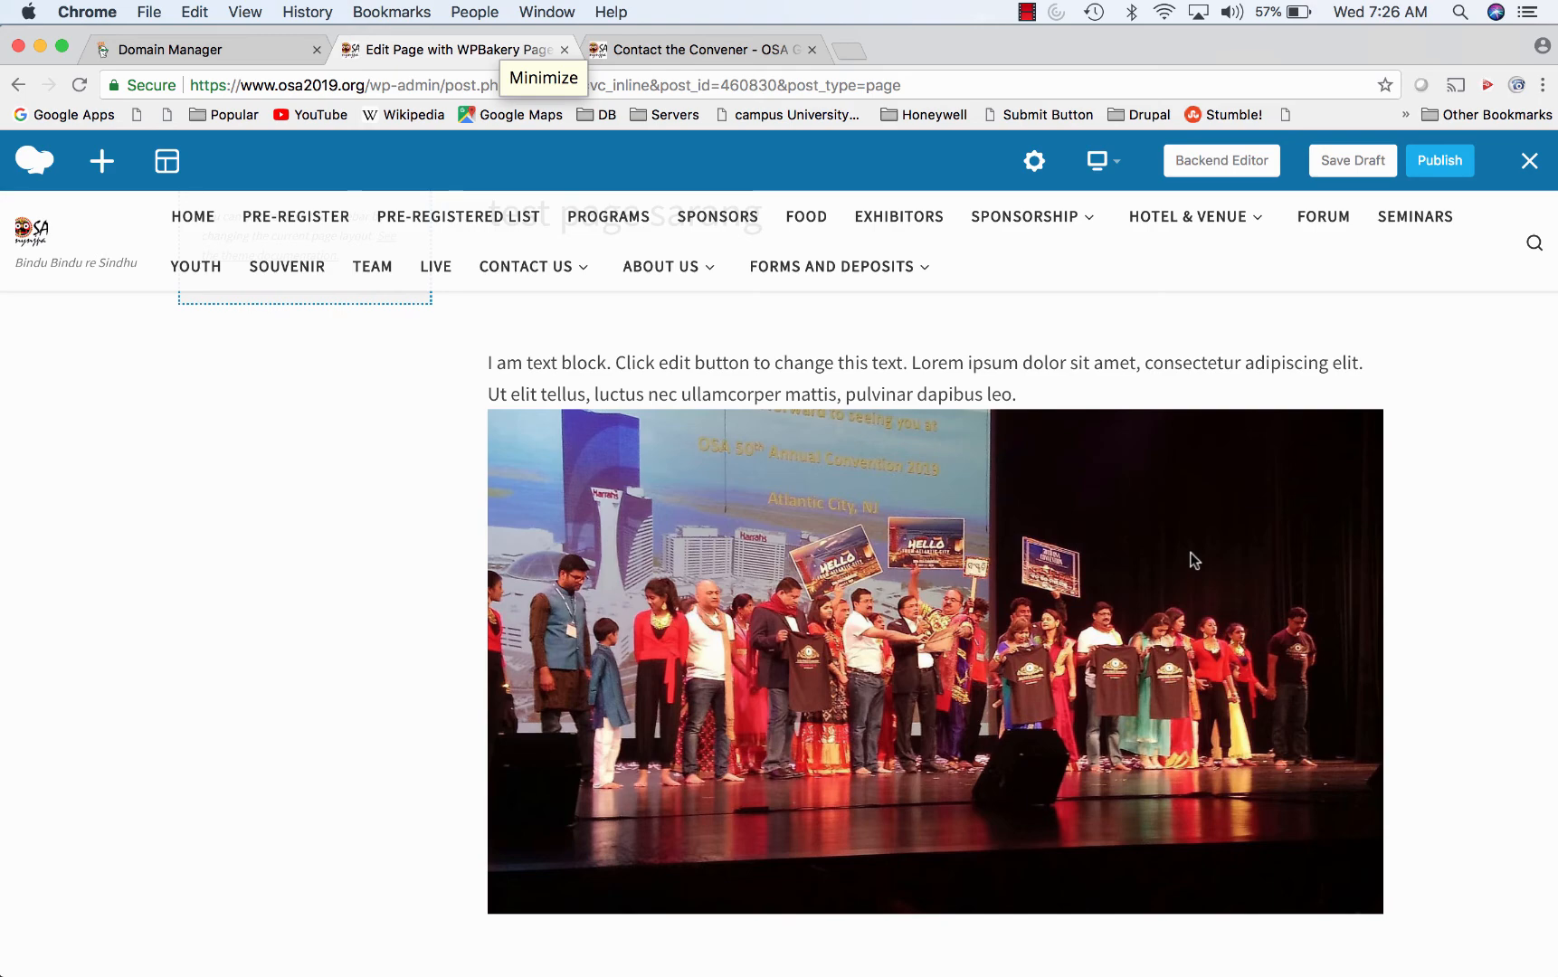
scroll(1191, 554, "down", 10)
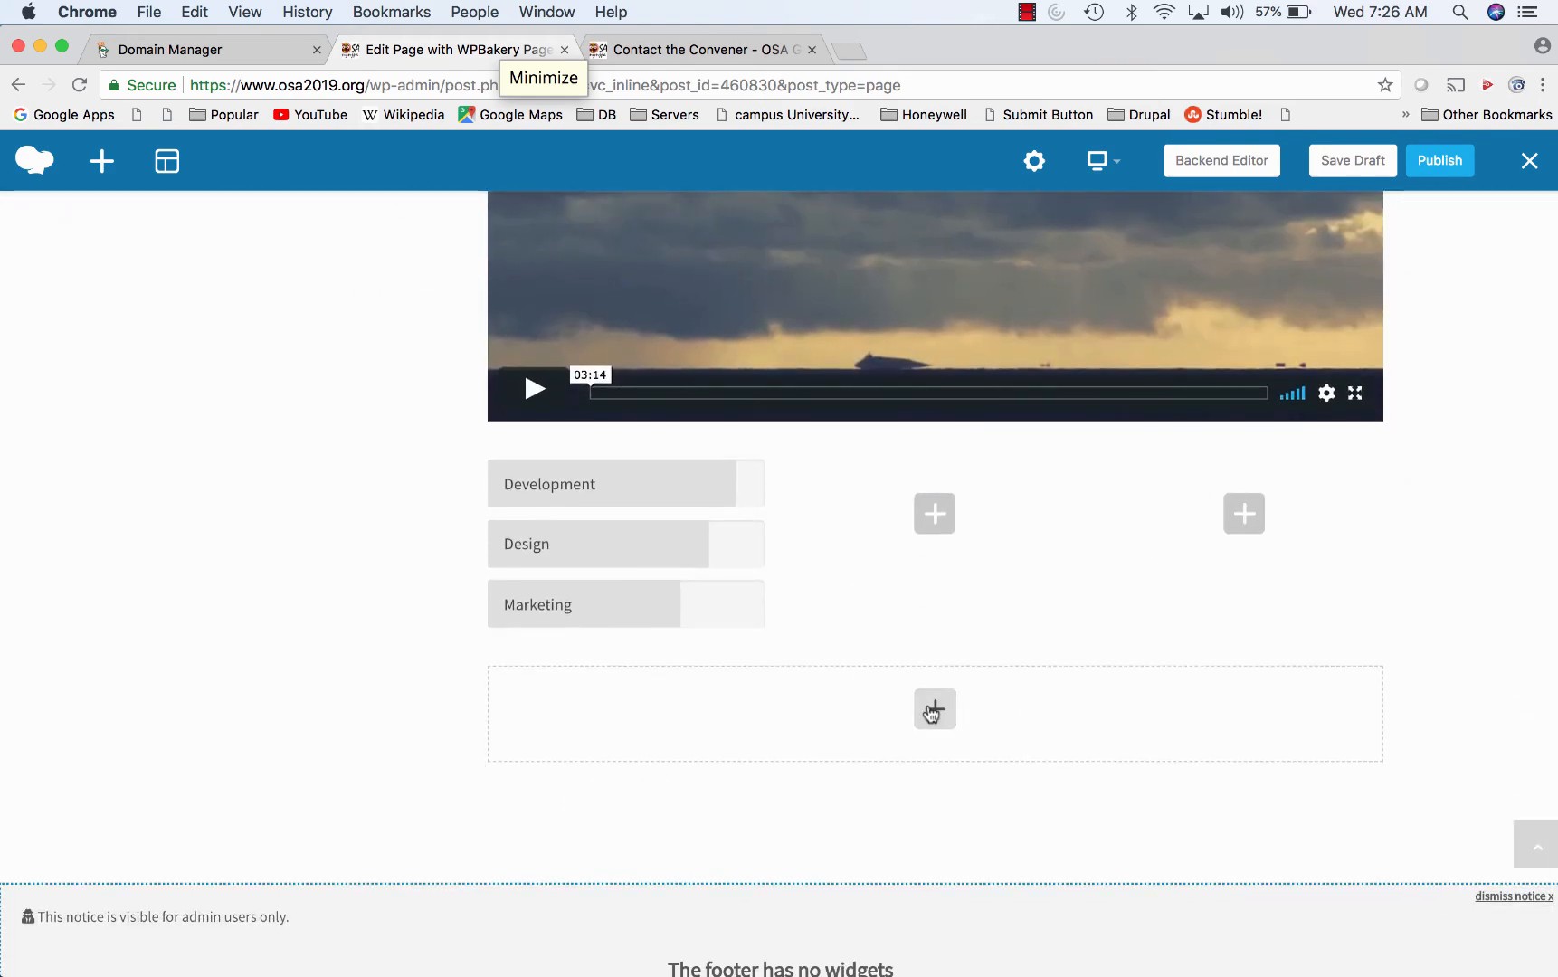
- Add a 'Text on the button' button coloured Classic Red to the row
left_click(933, 709)
scroll(811, 667, "down", 2)
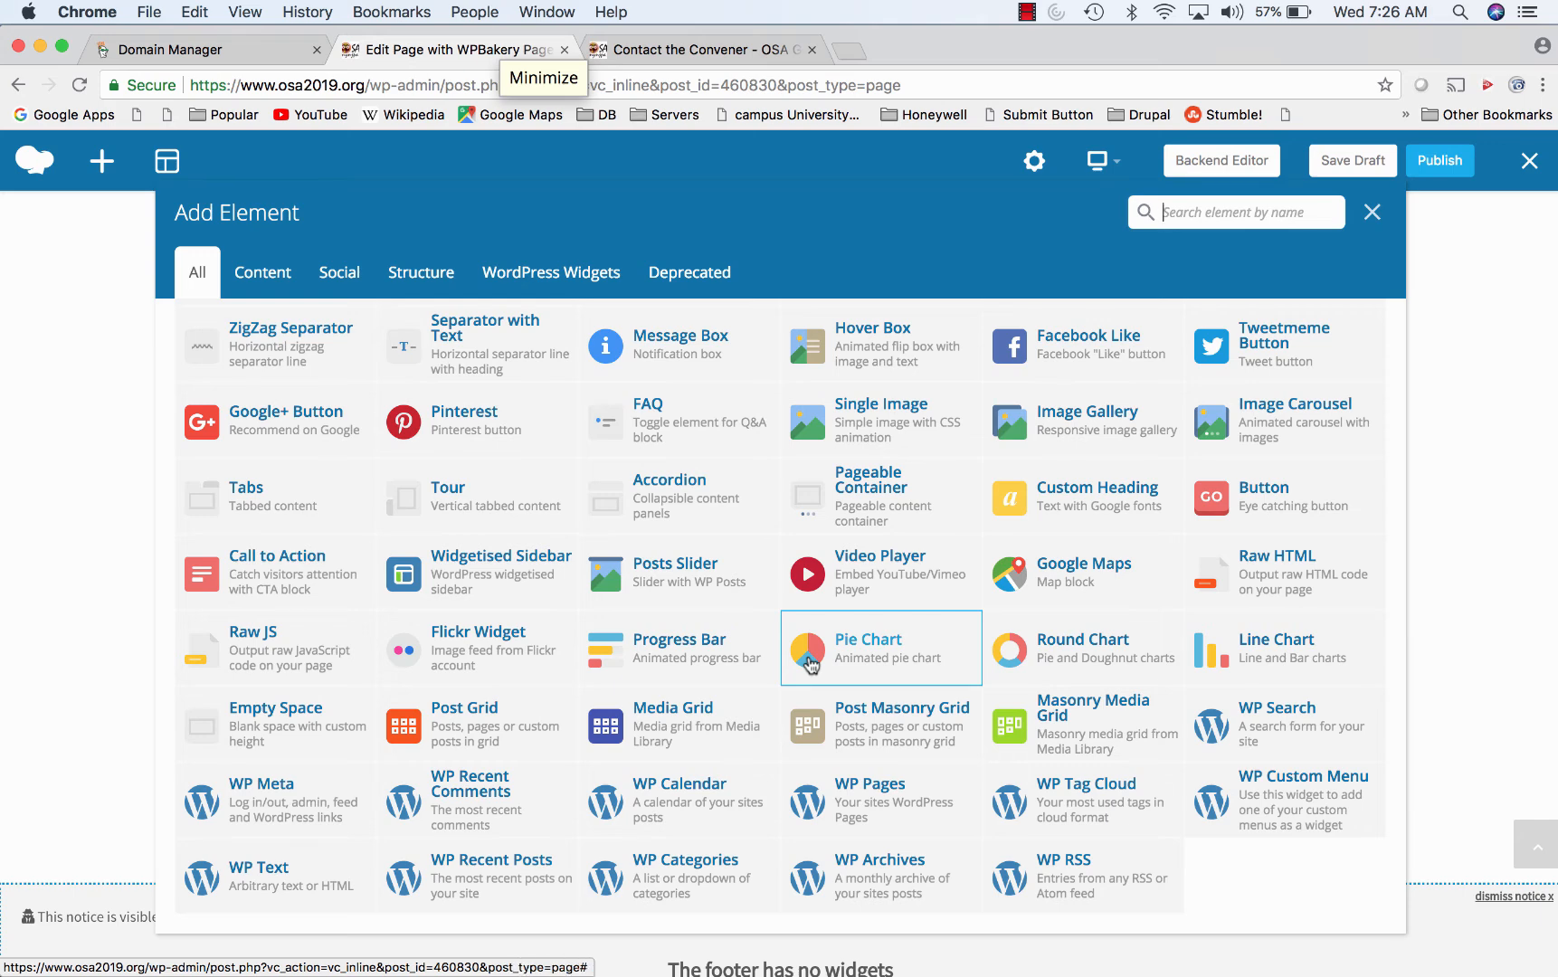
scroll(810, 667, "up", 2)
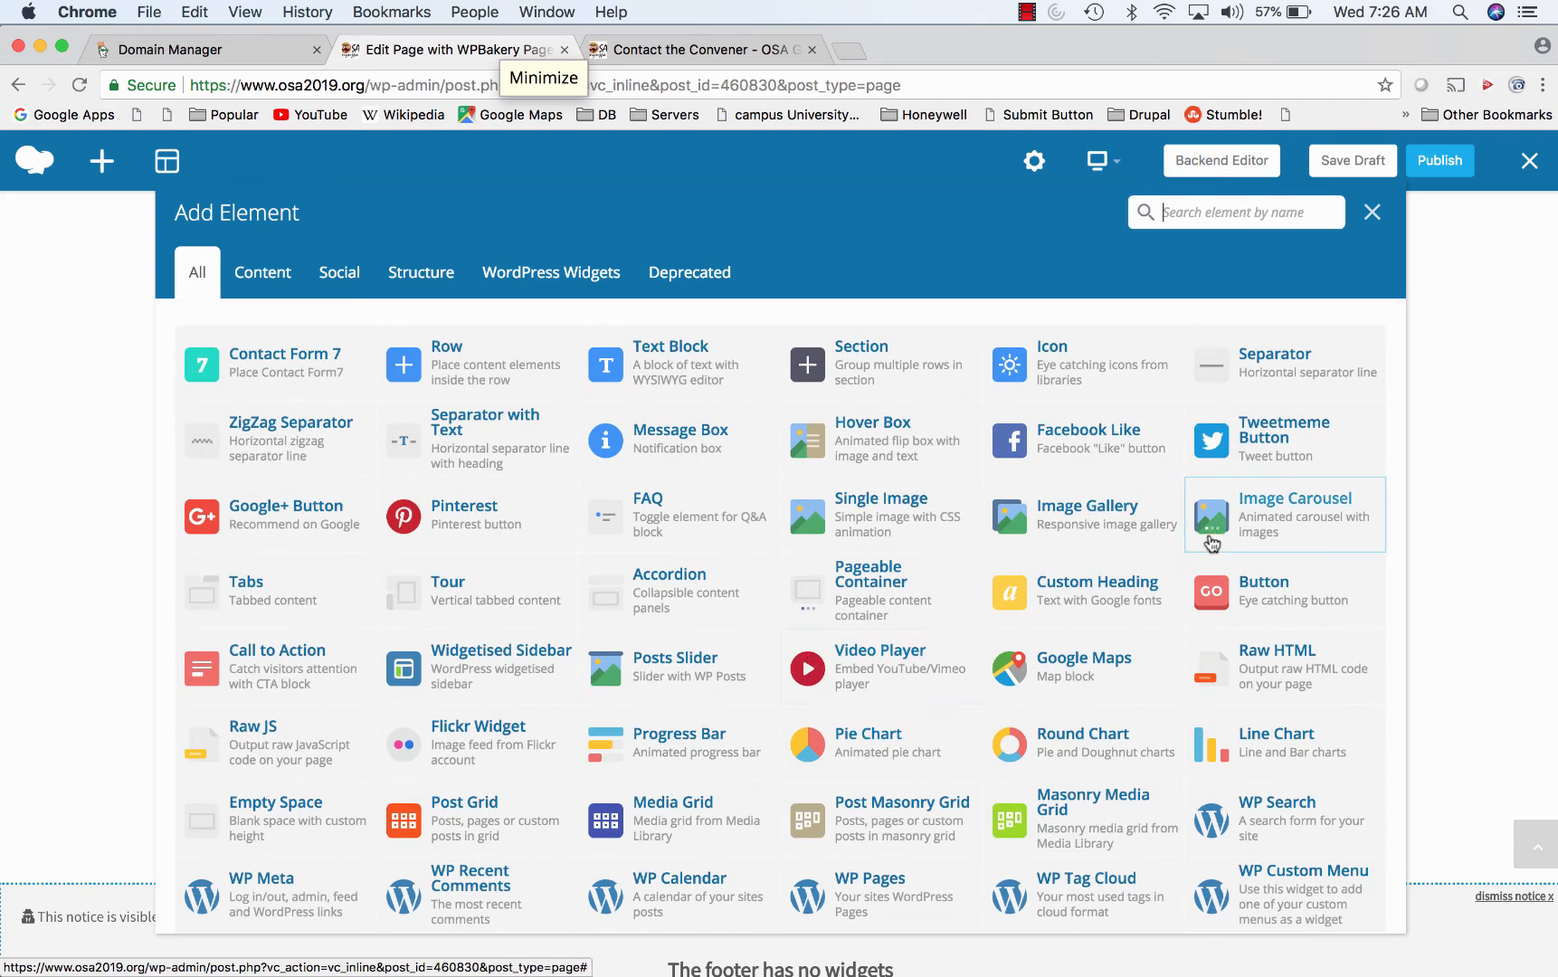
left_click(1229, 584)
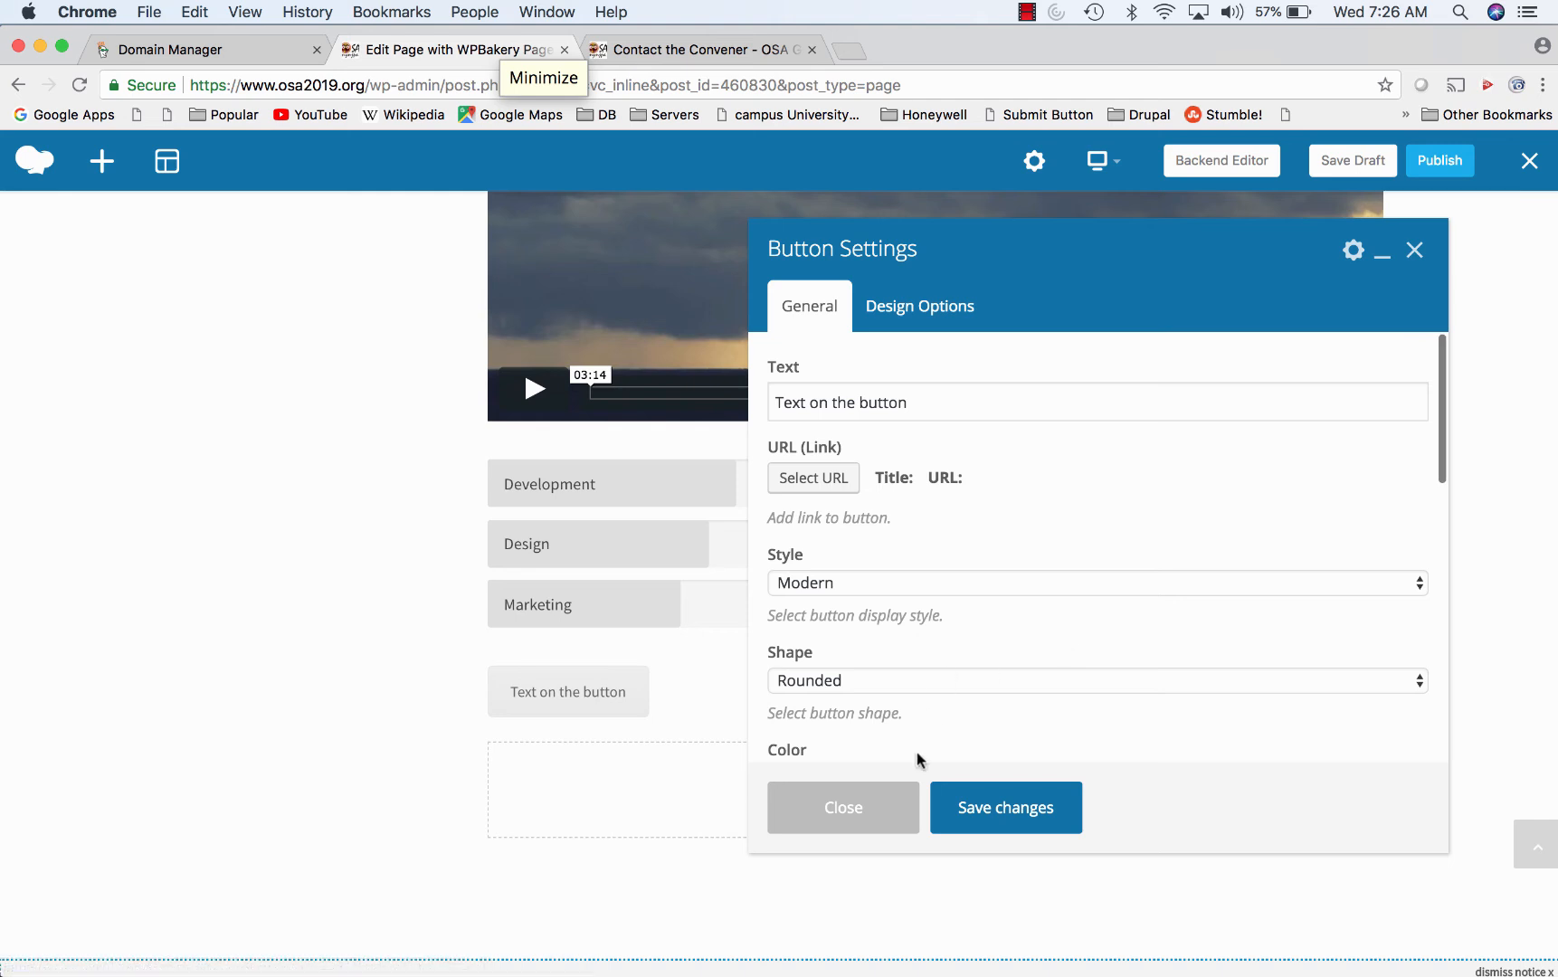
scroll(866, 653, "down", 3)
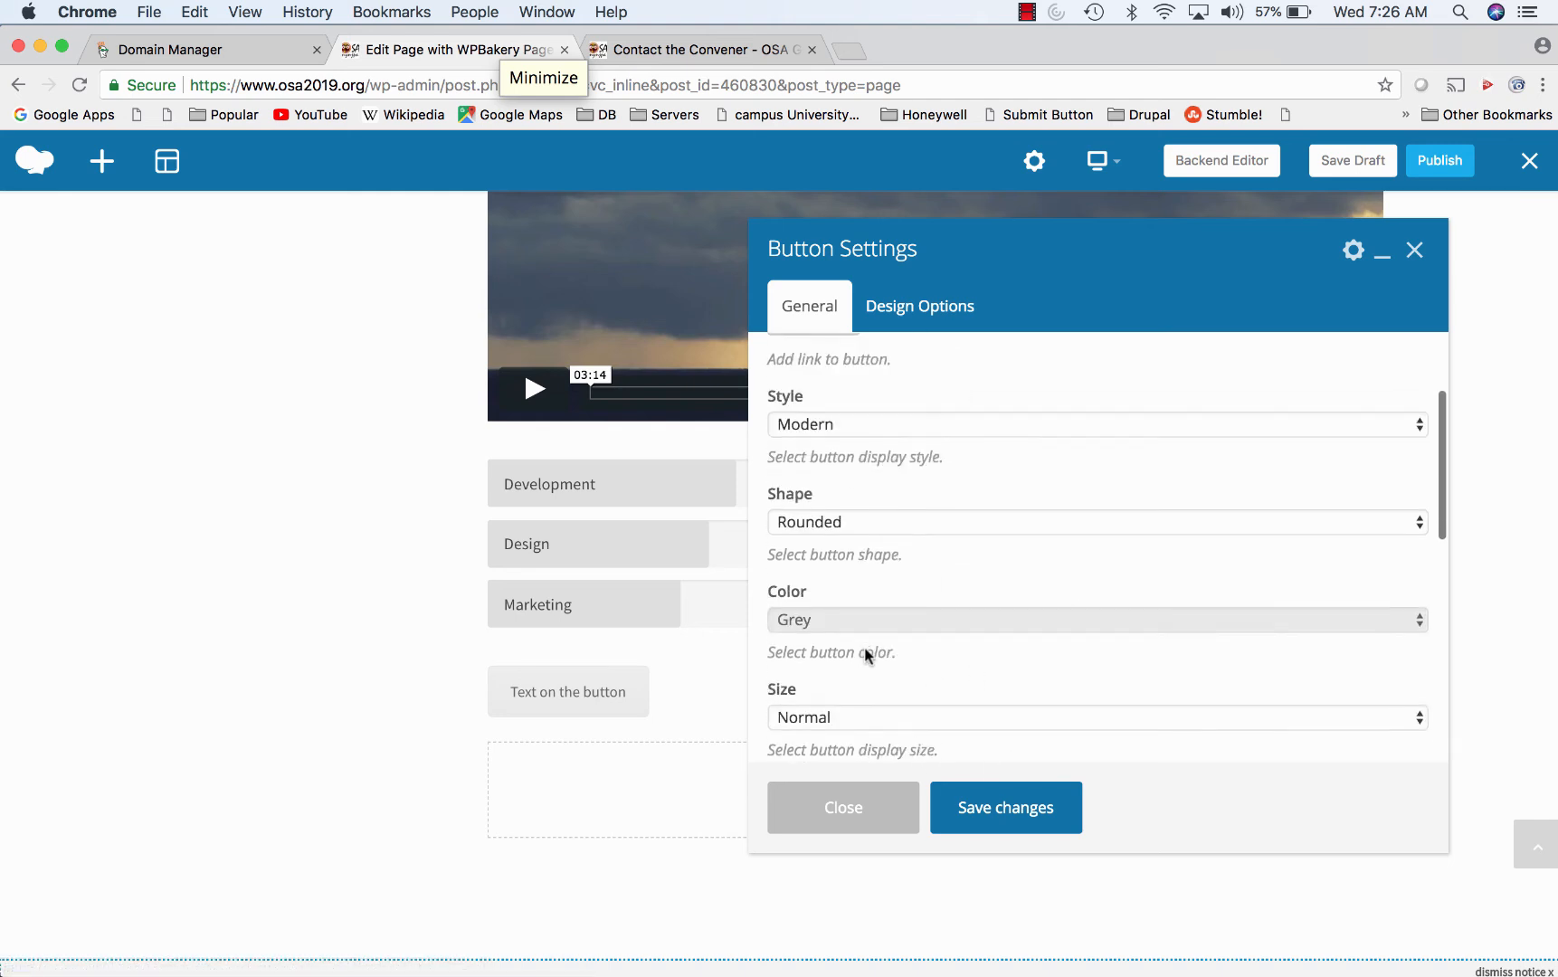
scroll(866, 653, "down", 3)
left_click(920, 464)
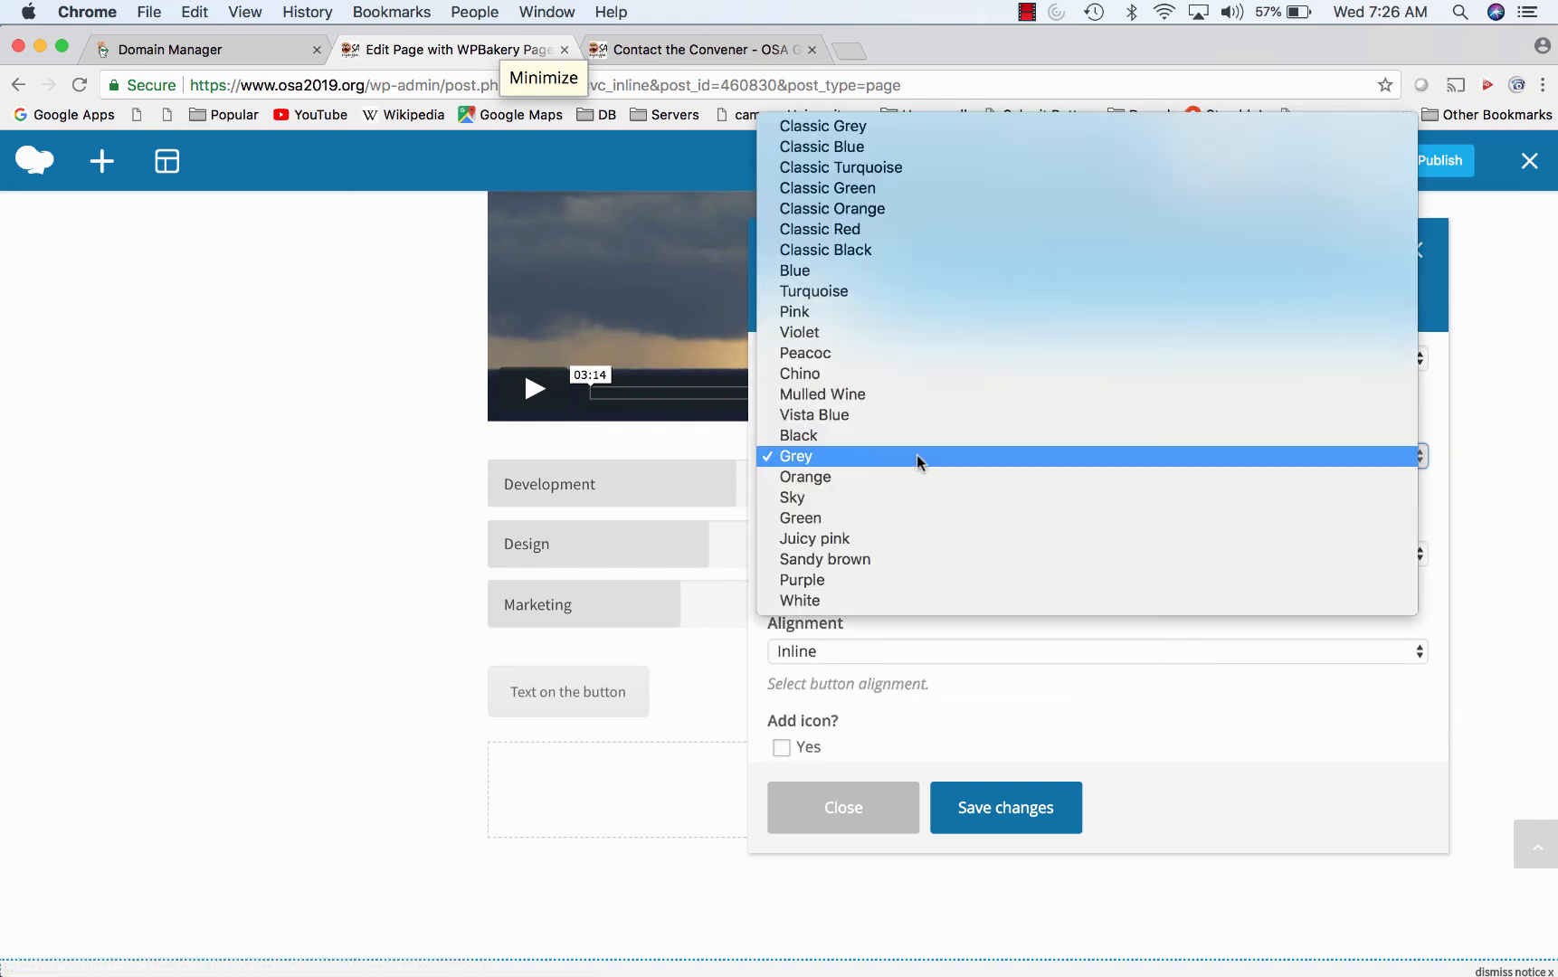
left_click(887, 236)
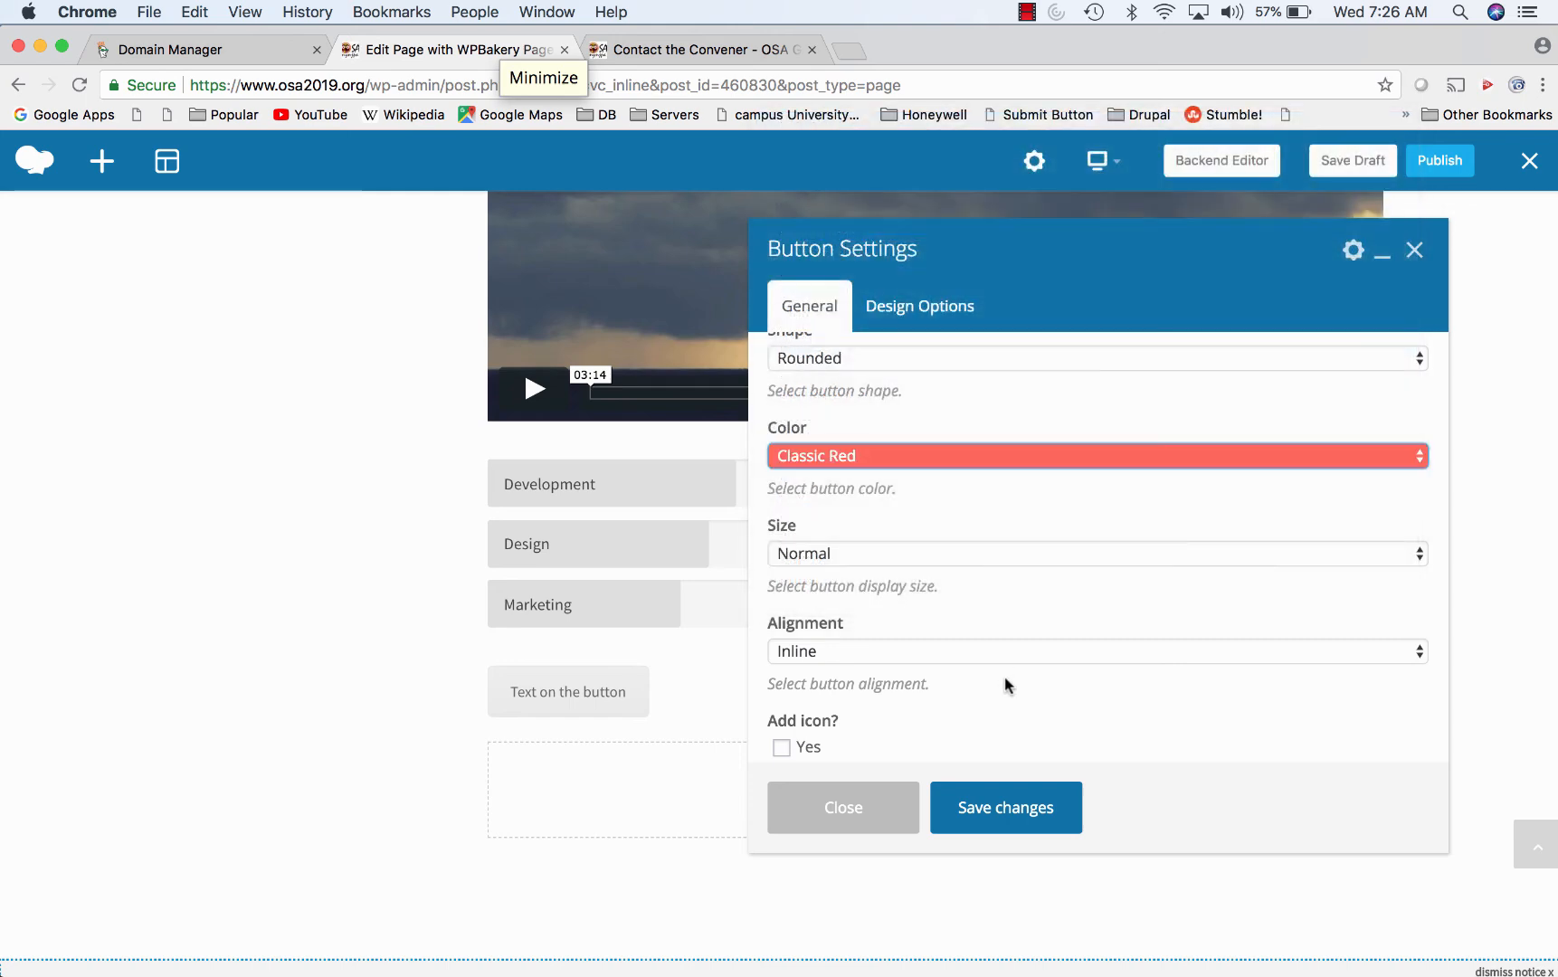
left_click(1015, 812)
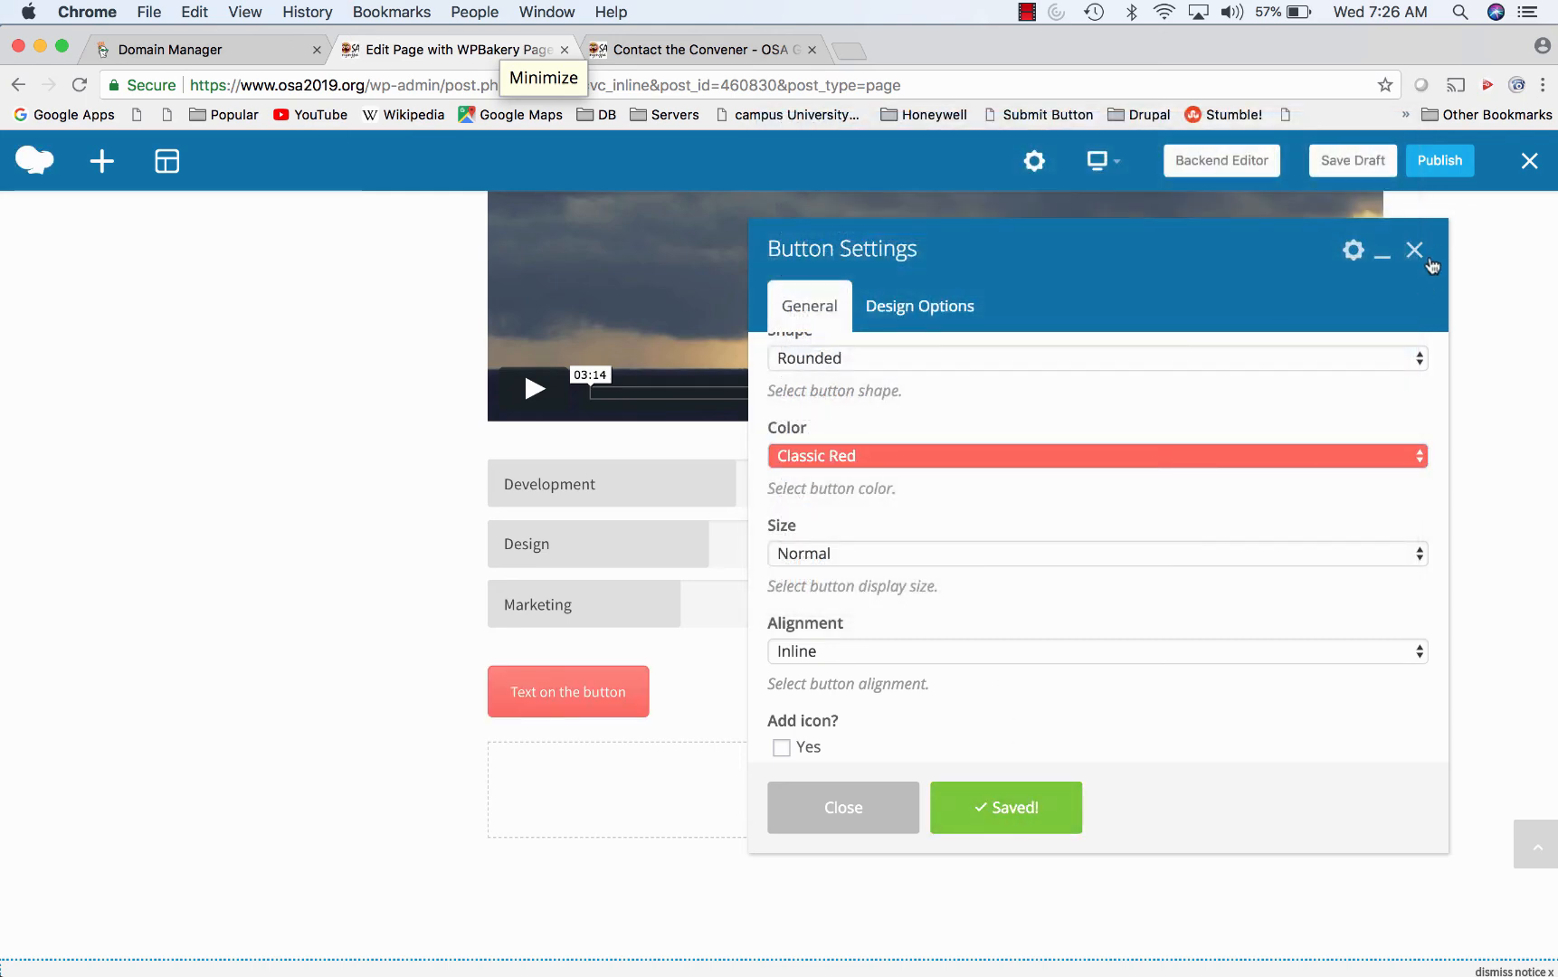
left_click(1419, 255)
scroll(1286, 536, "up", 10)
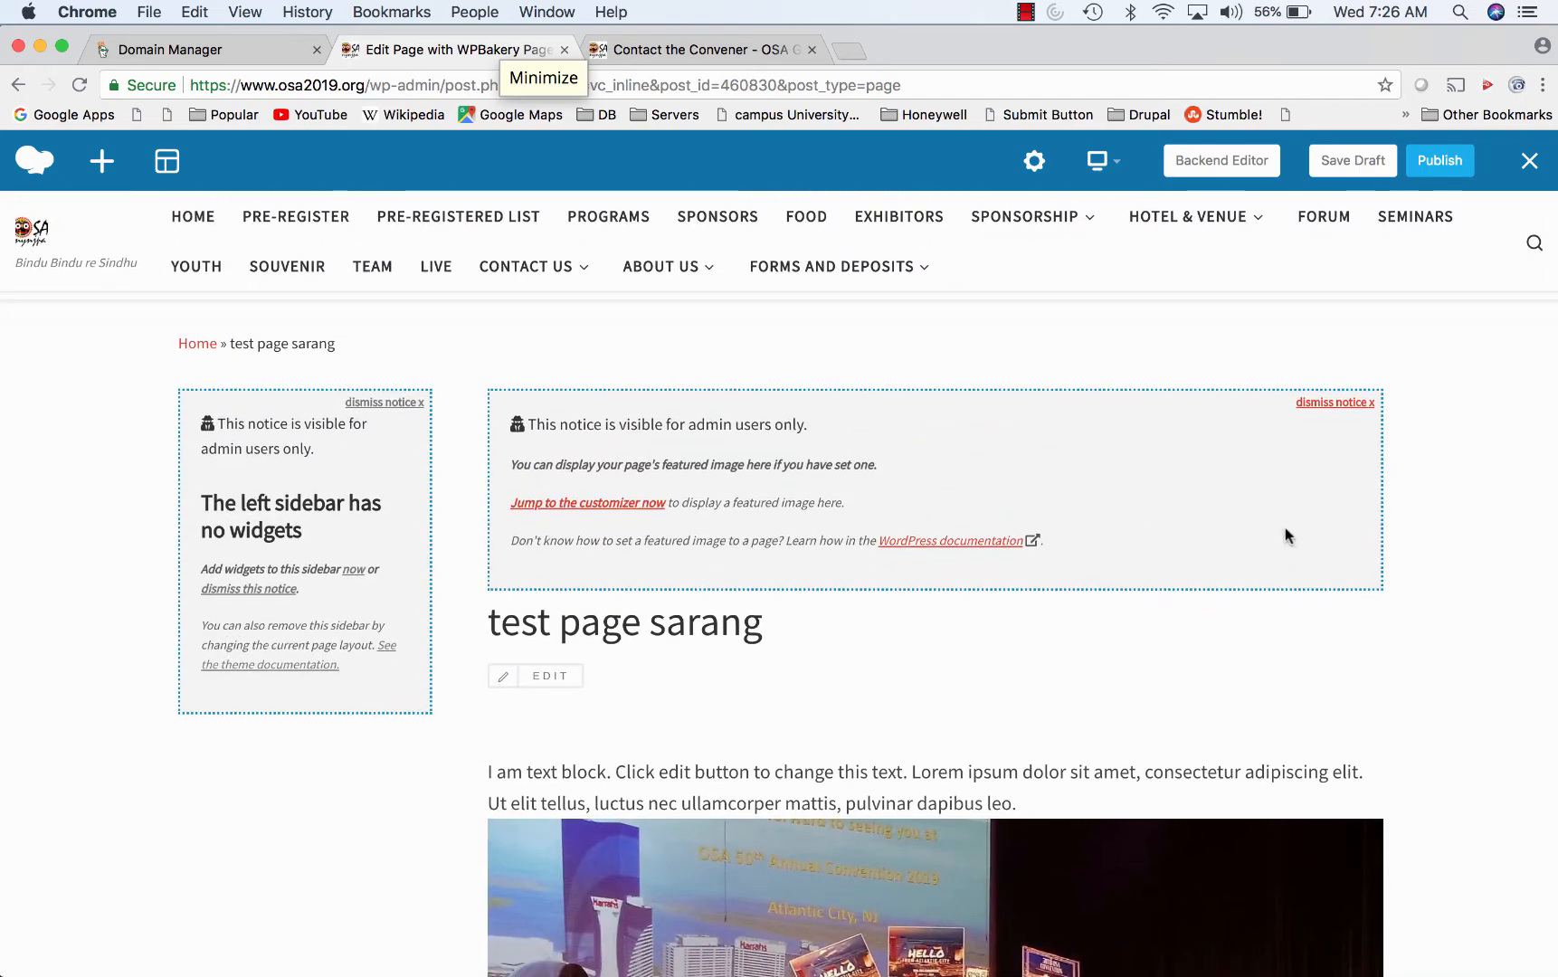
scroll(1285, 528, "down", 10)
scroll(1285, 527, "up", 10)
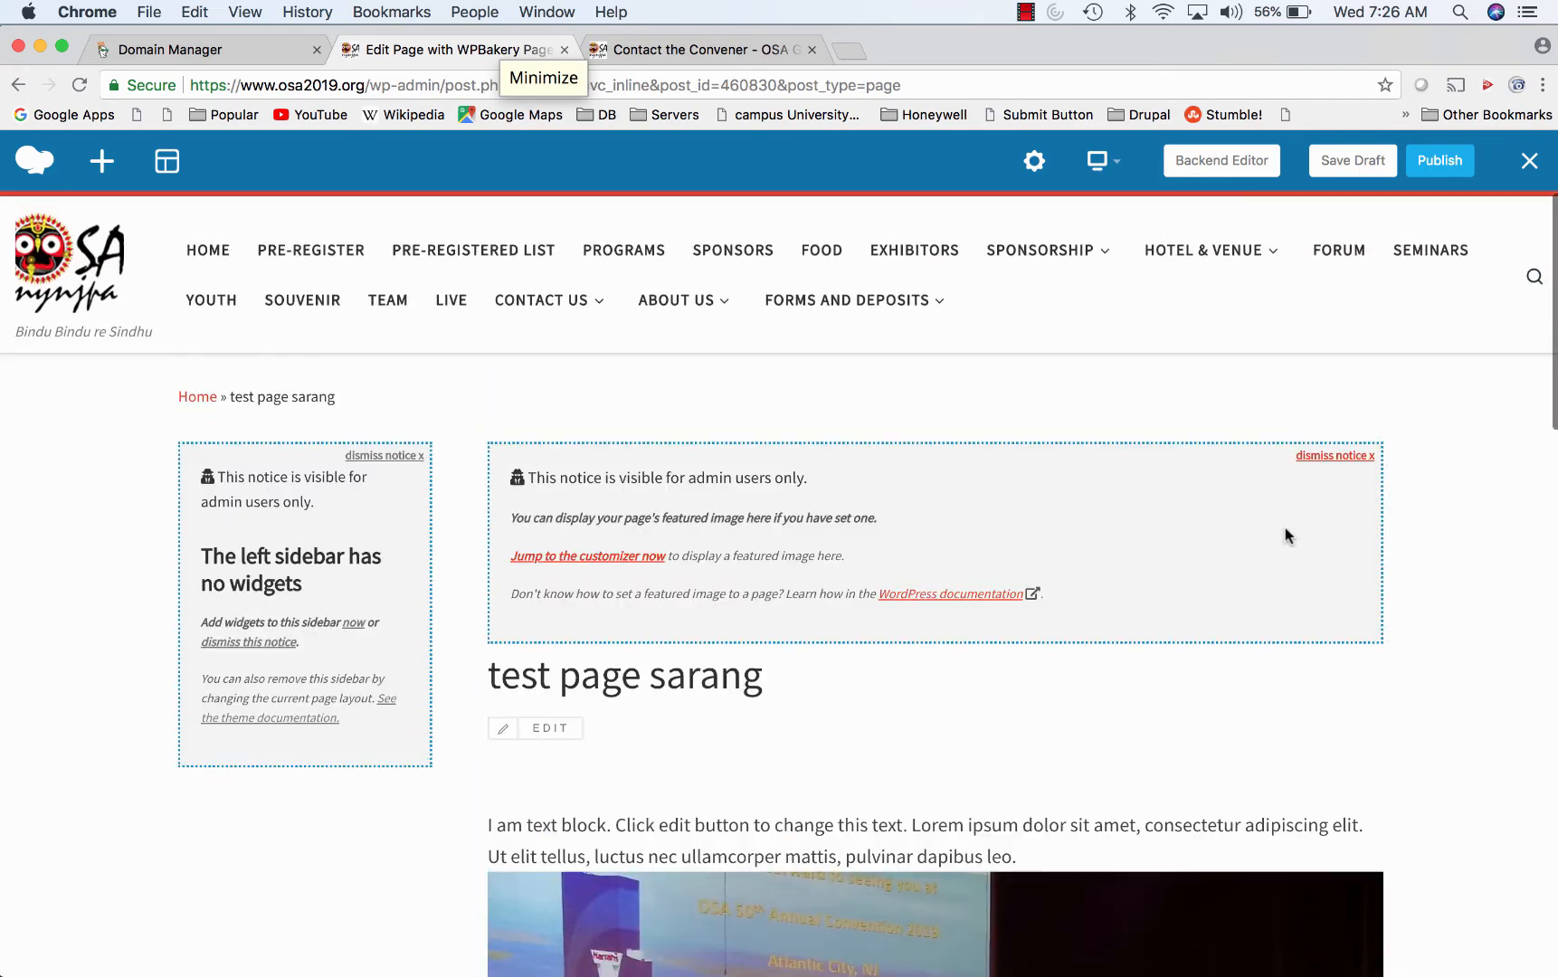
- Leave the frontend editor for the backend, then open Settings > Postman SMTP
left_click(1204, 161)
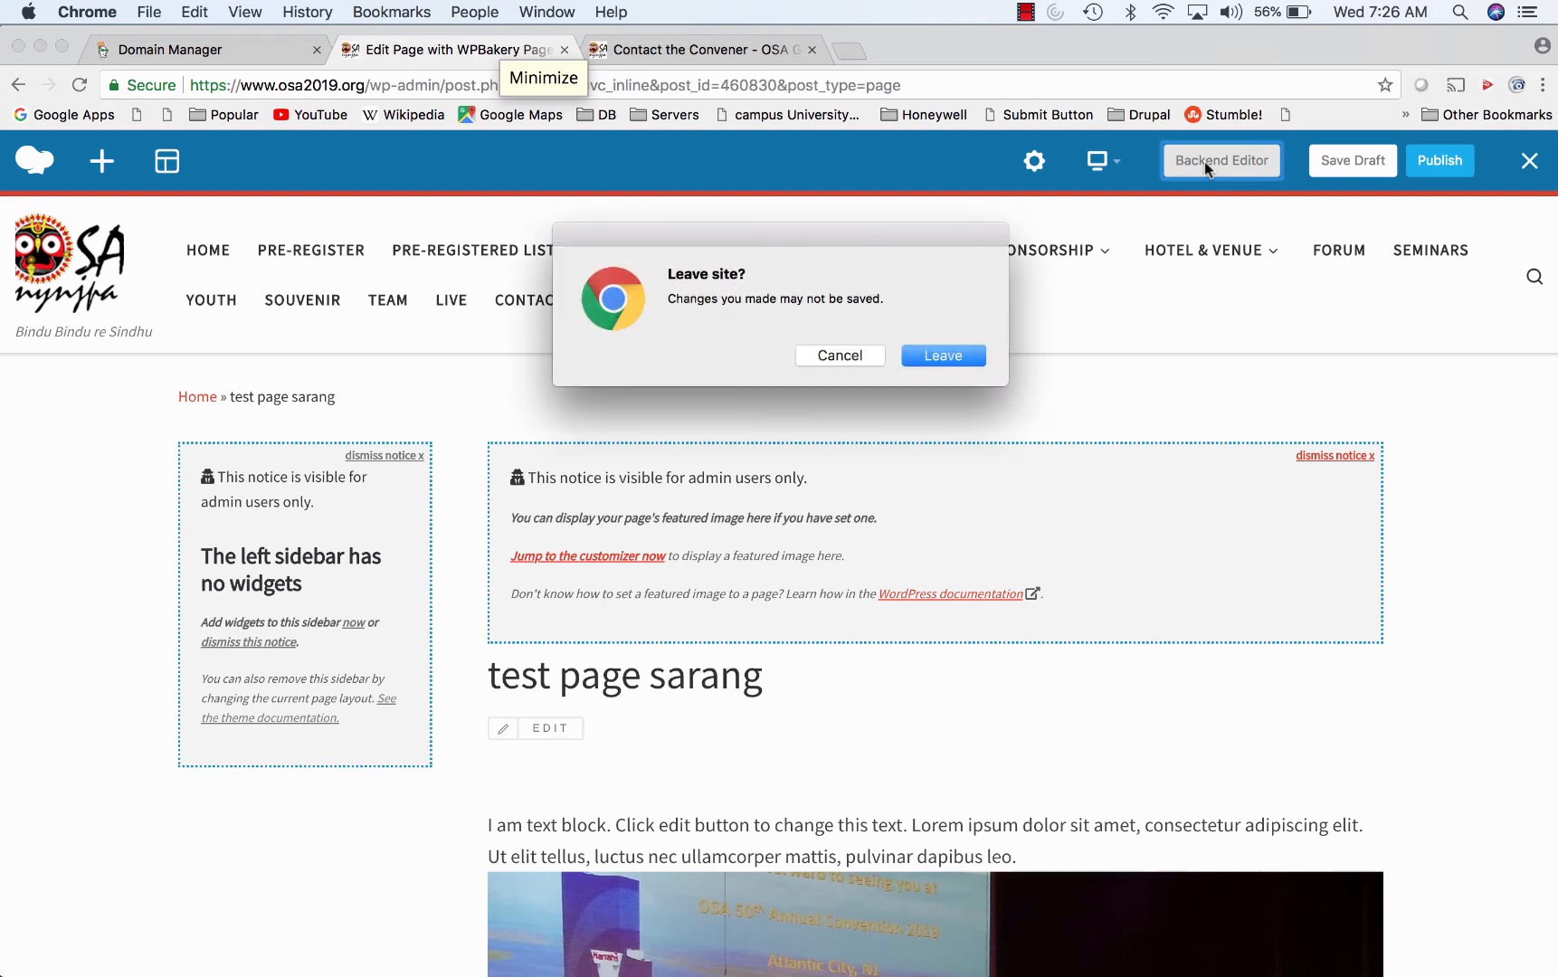
left_click(941, 355)
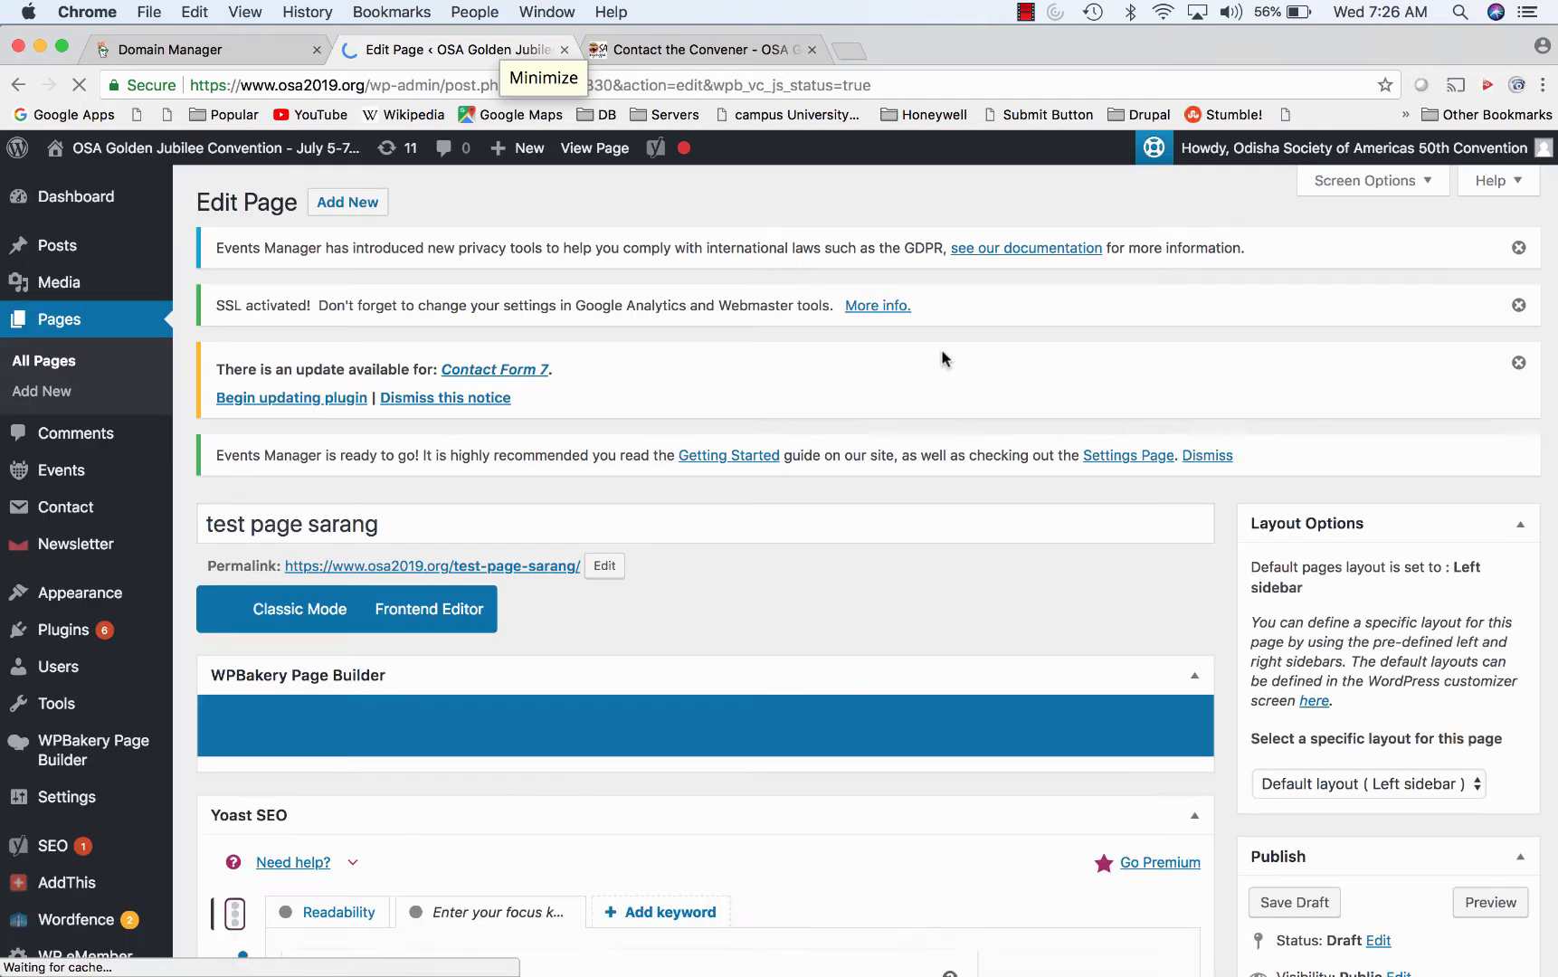
mouse_move(74, 593)
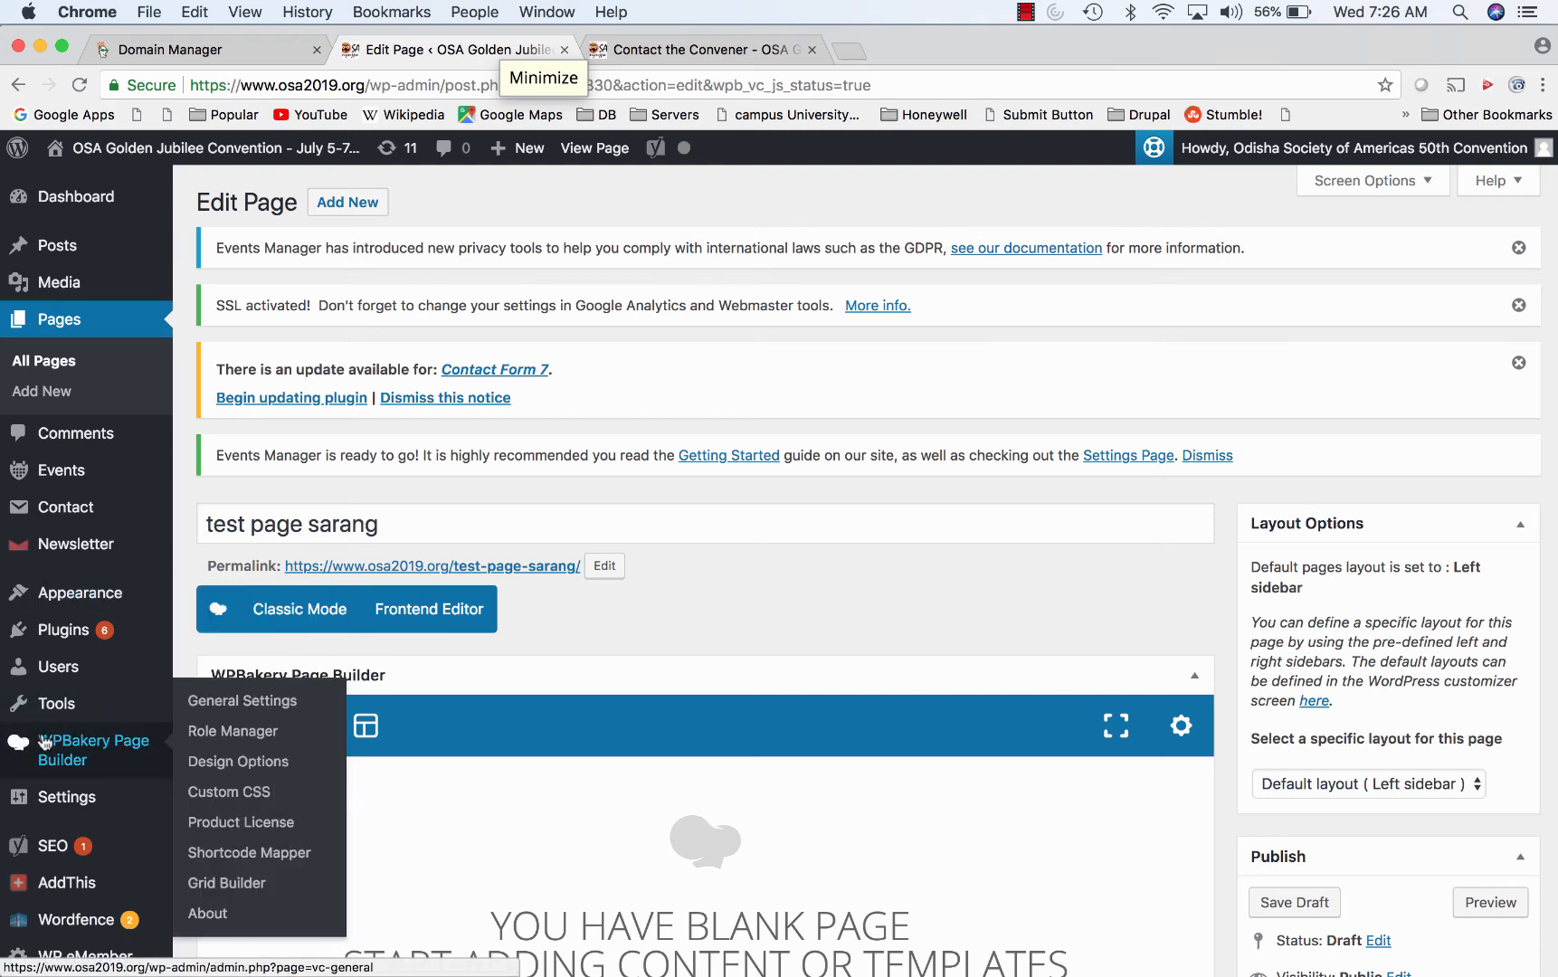
scroll(41, 688, "down", 4)
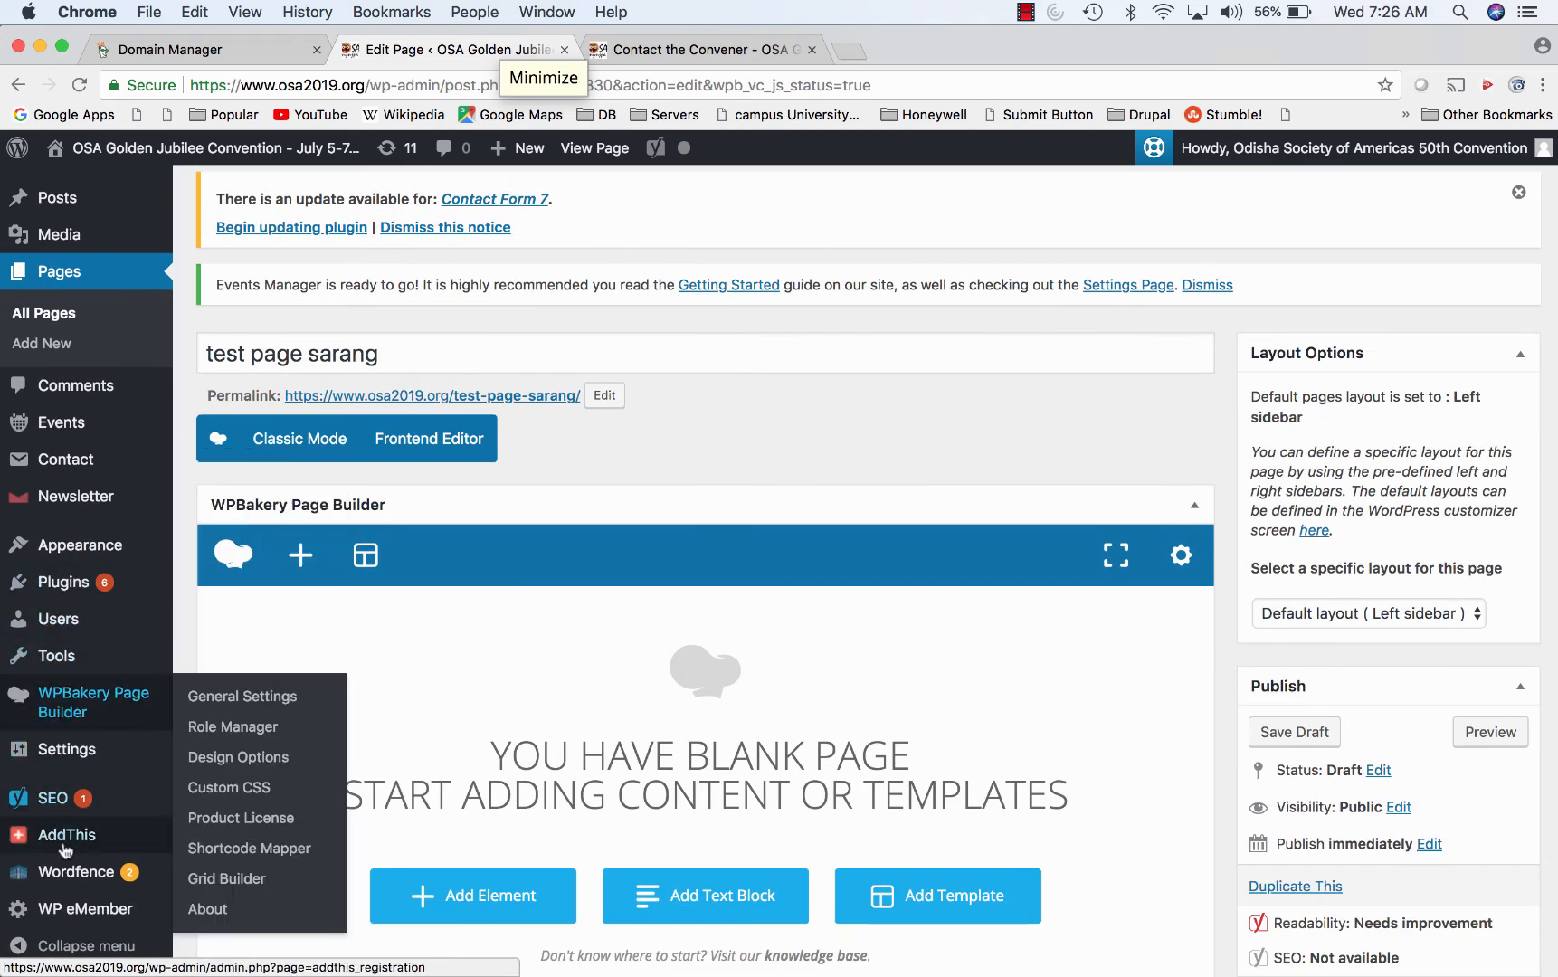
scroll(55, 832, "down", 4)
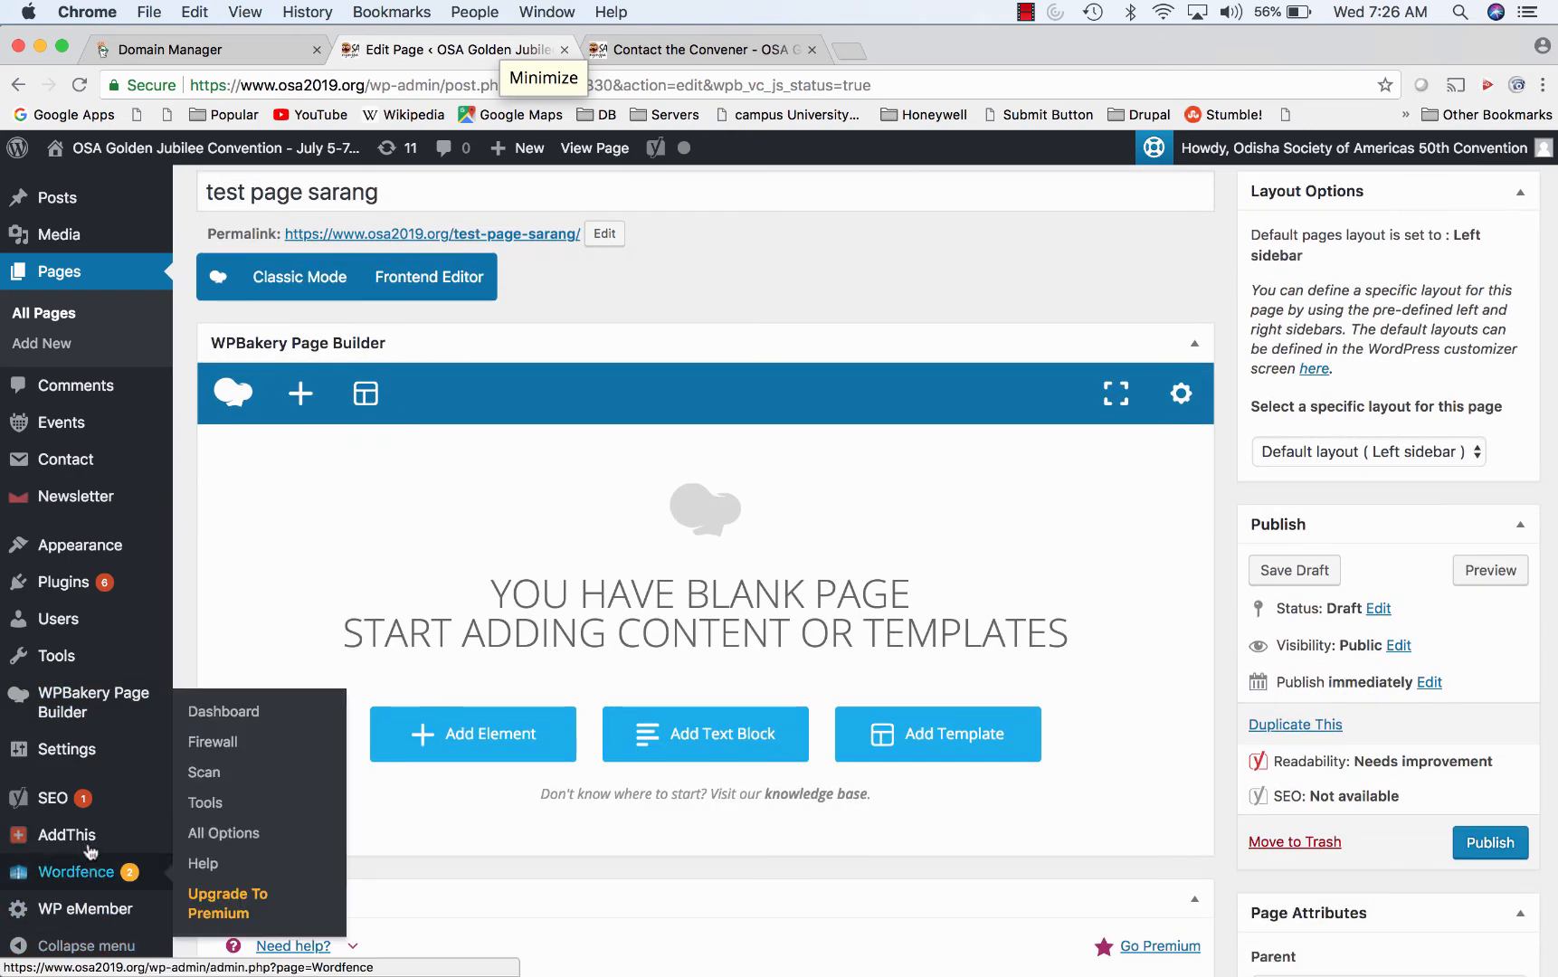
mouse_move(64, 749)
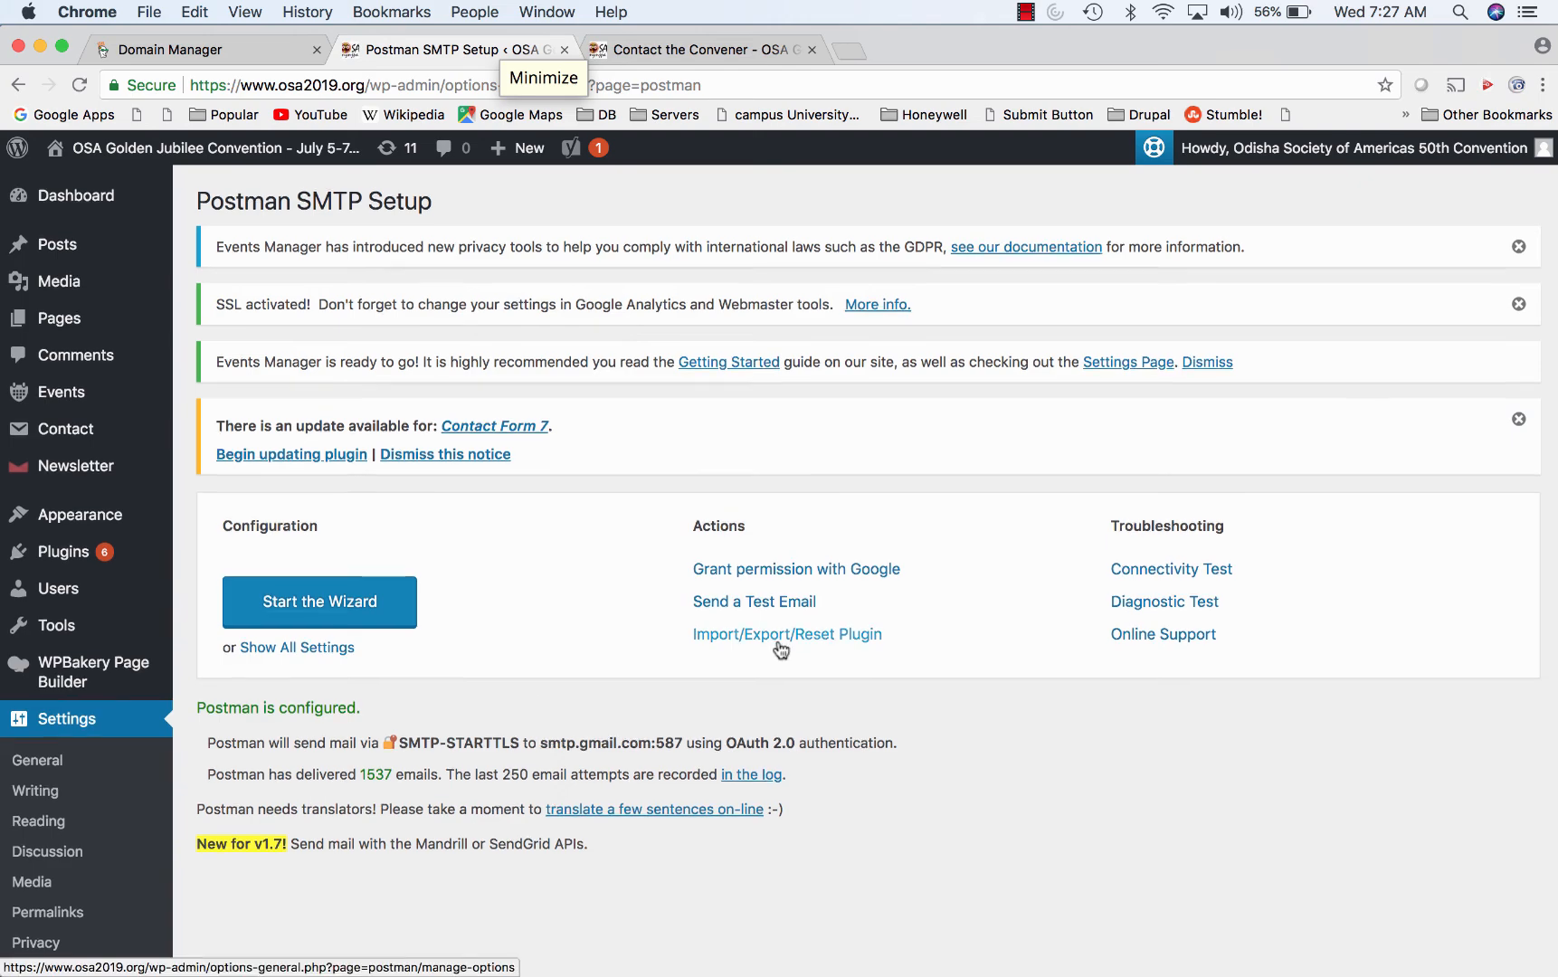
scroll(779, 650, "down", 5)
scroll(770, 543, "up", 5)
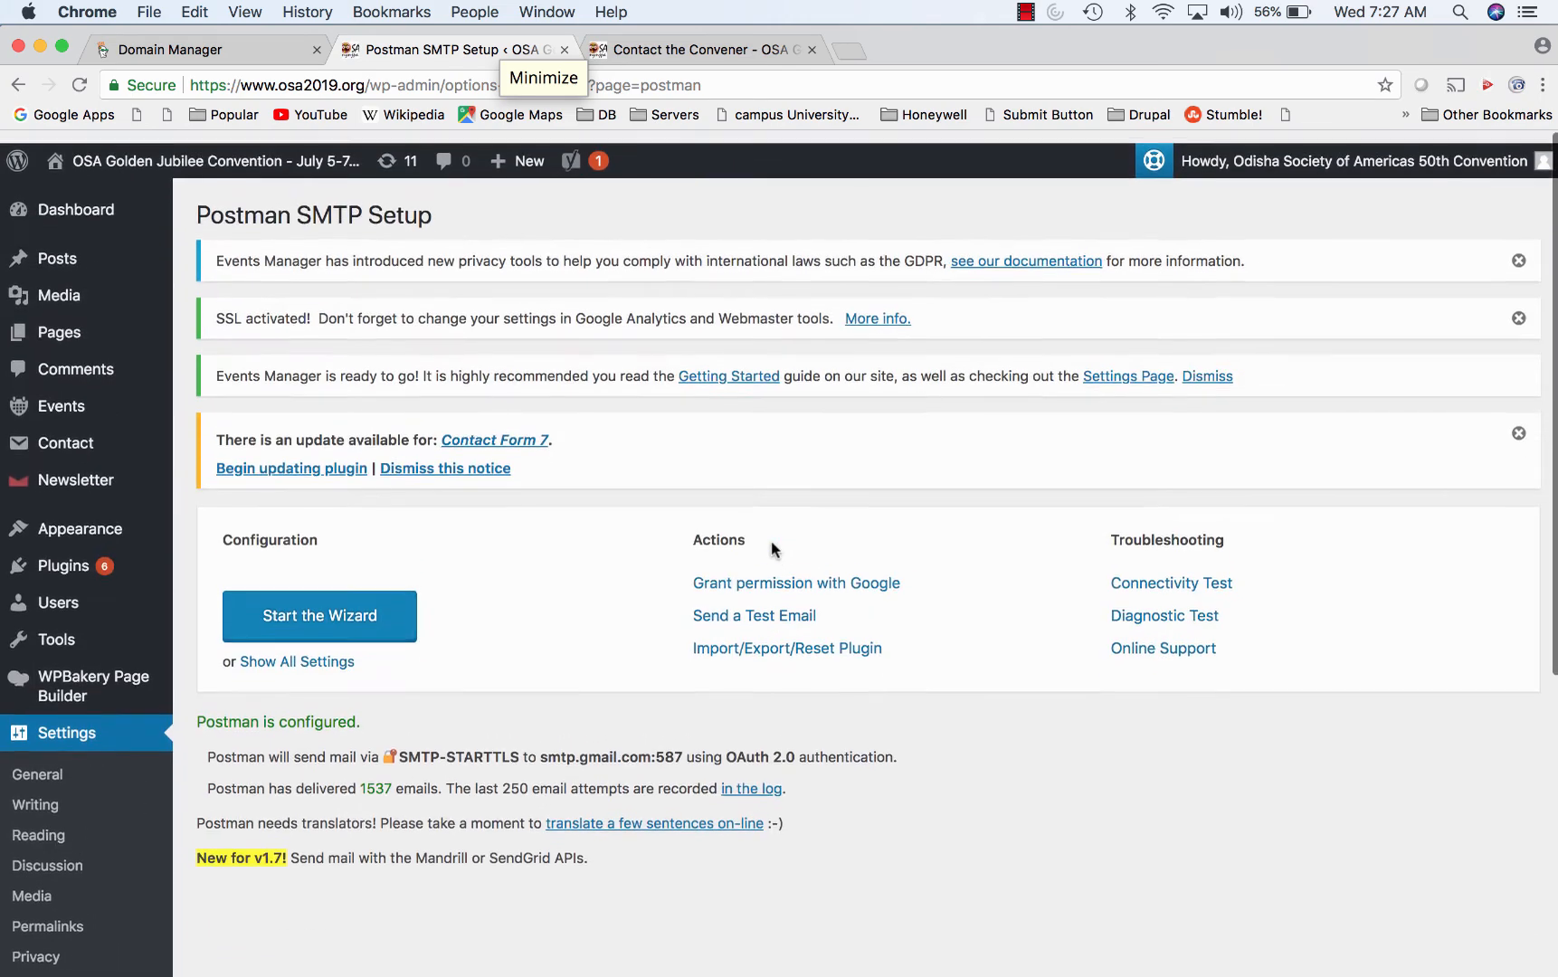
scroll(771, 545, "down", 1)
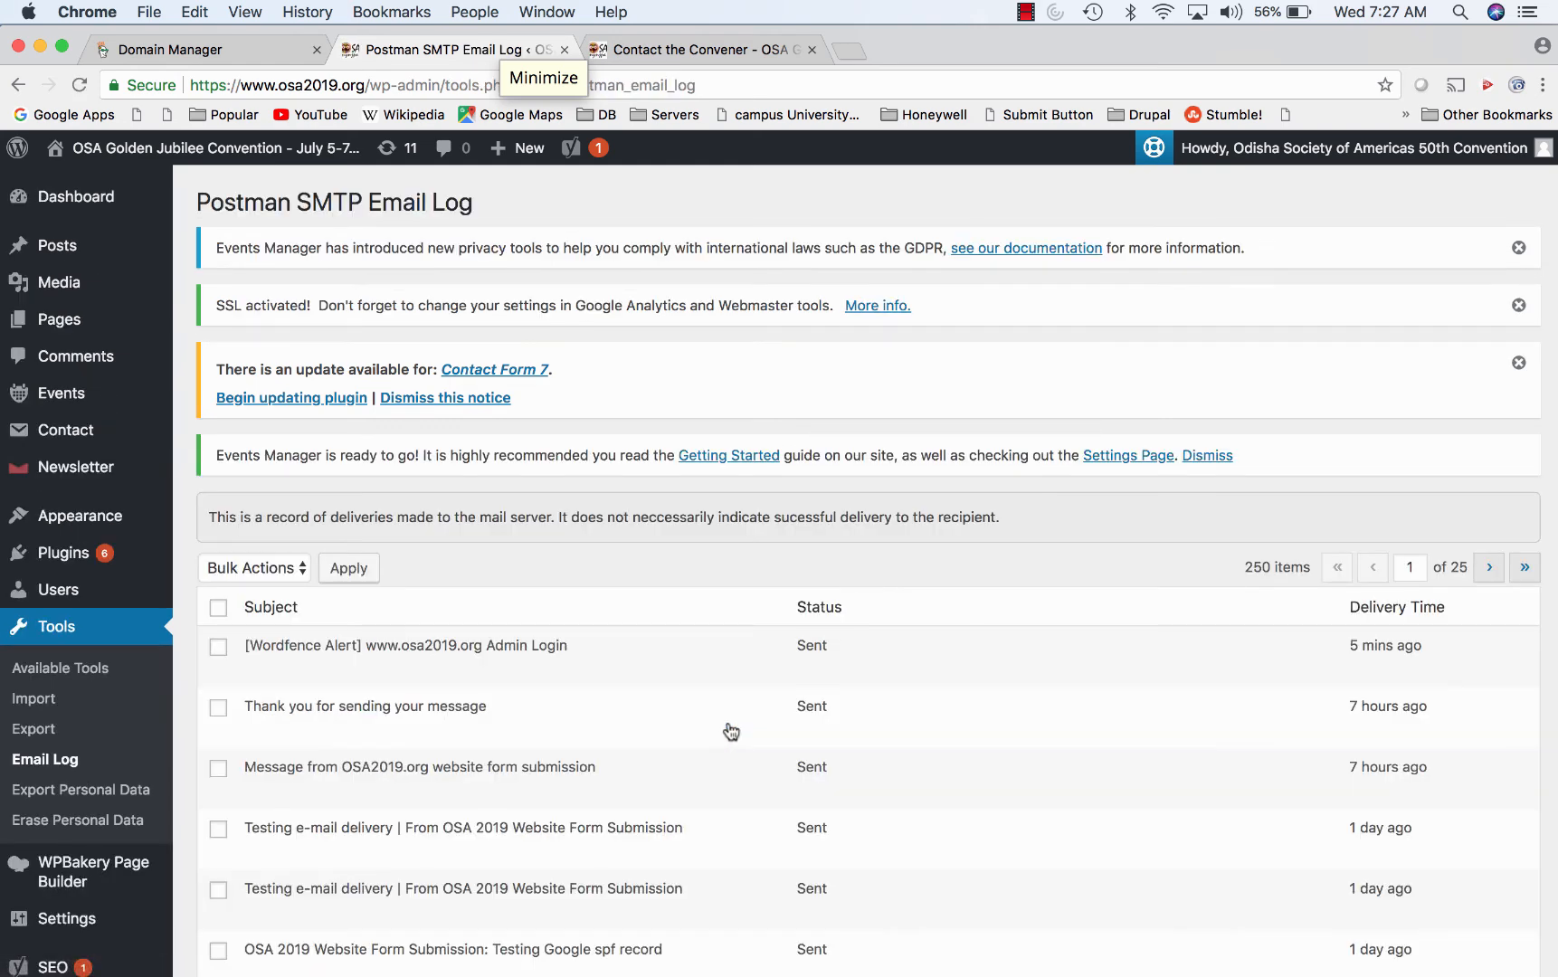
scroll(731, 729, "down", 5)
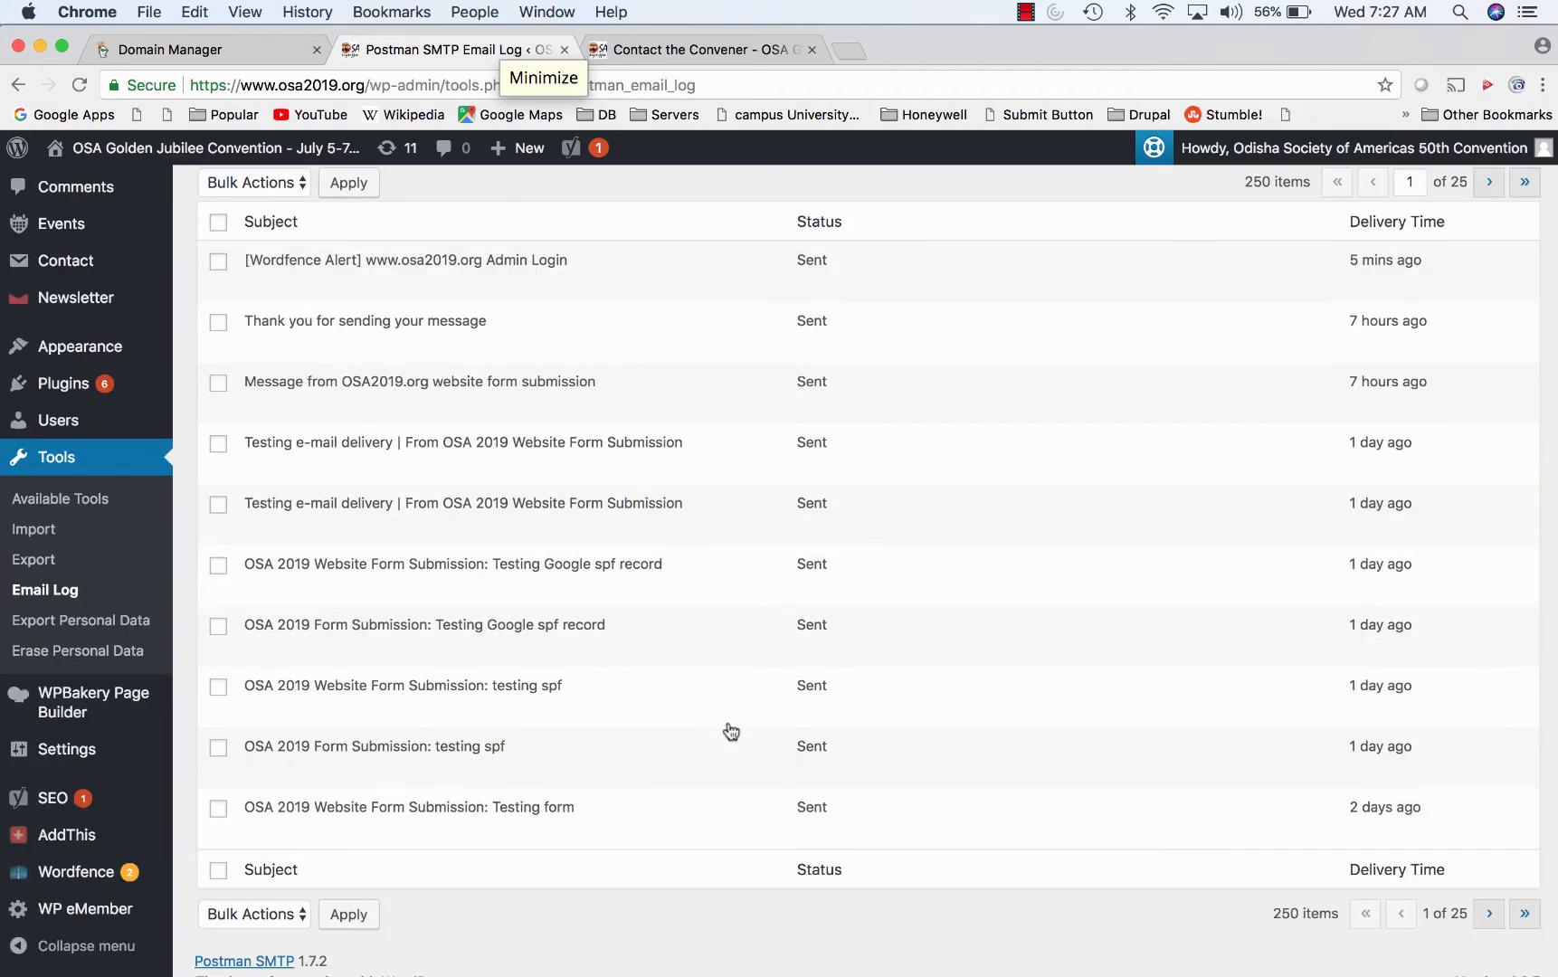
scroll(731, 729, "down", 1)
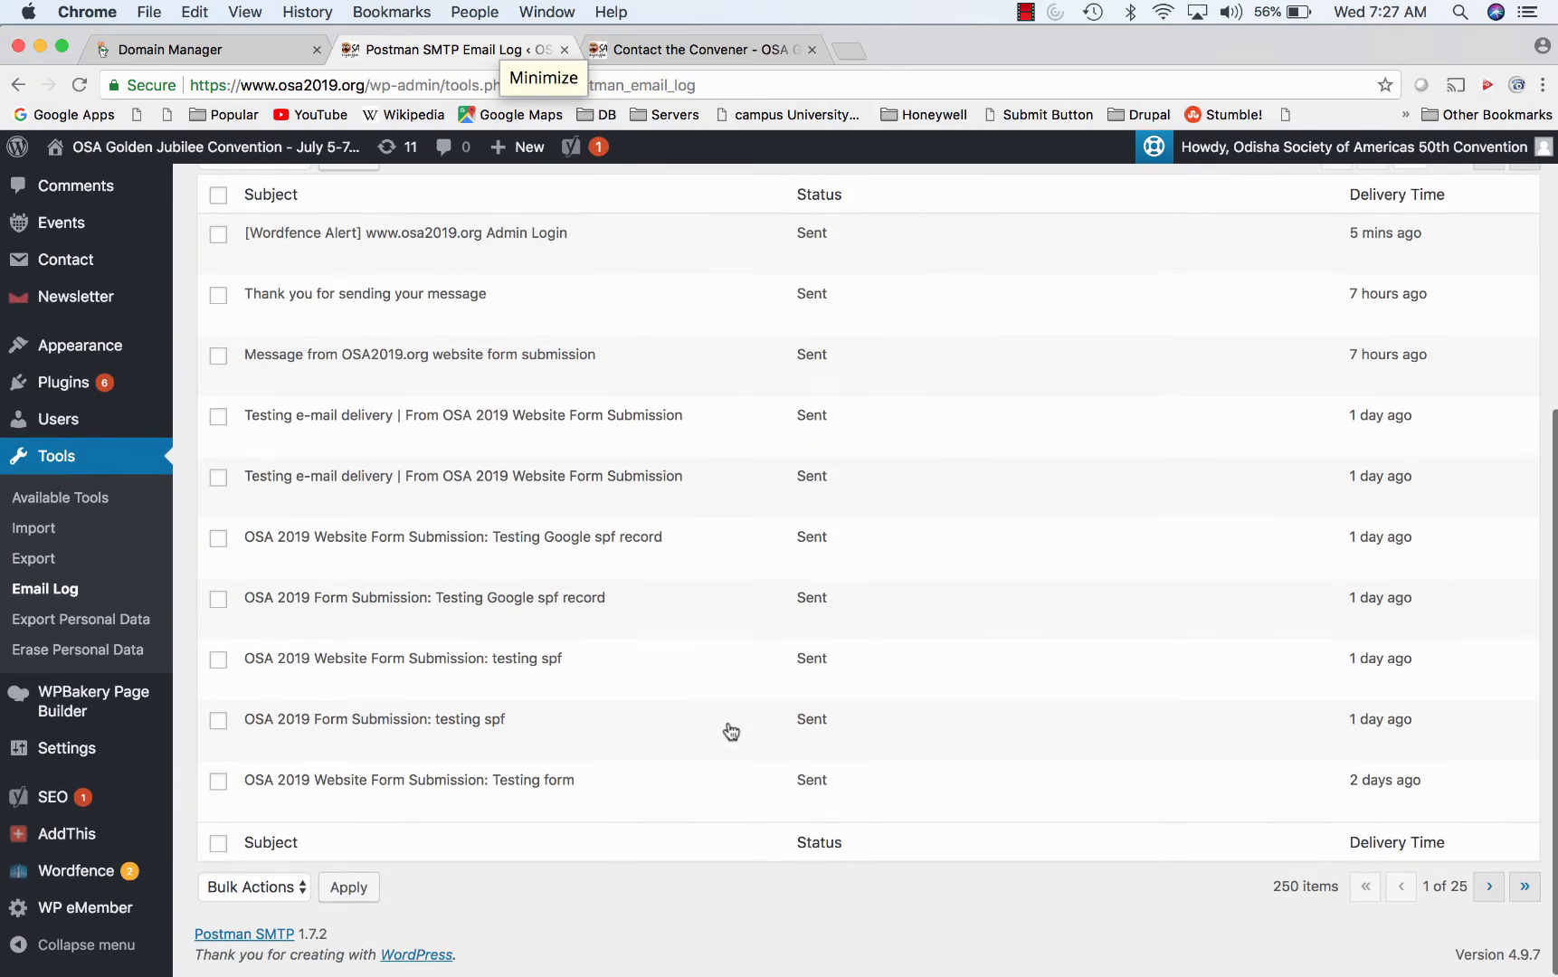
scroll(730, 729, "up", 3)
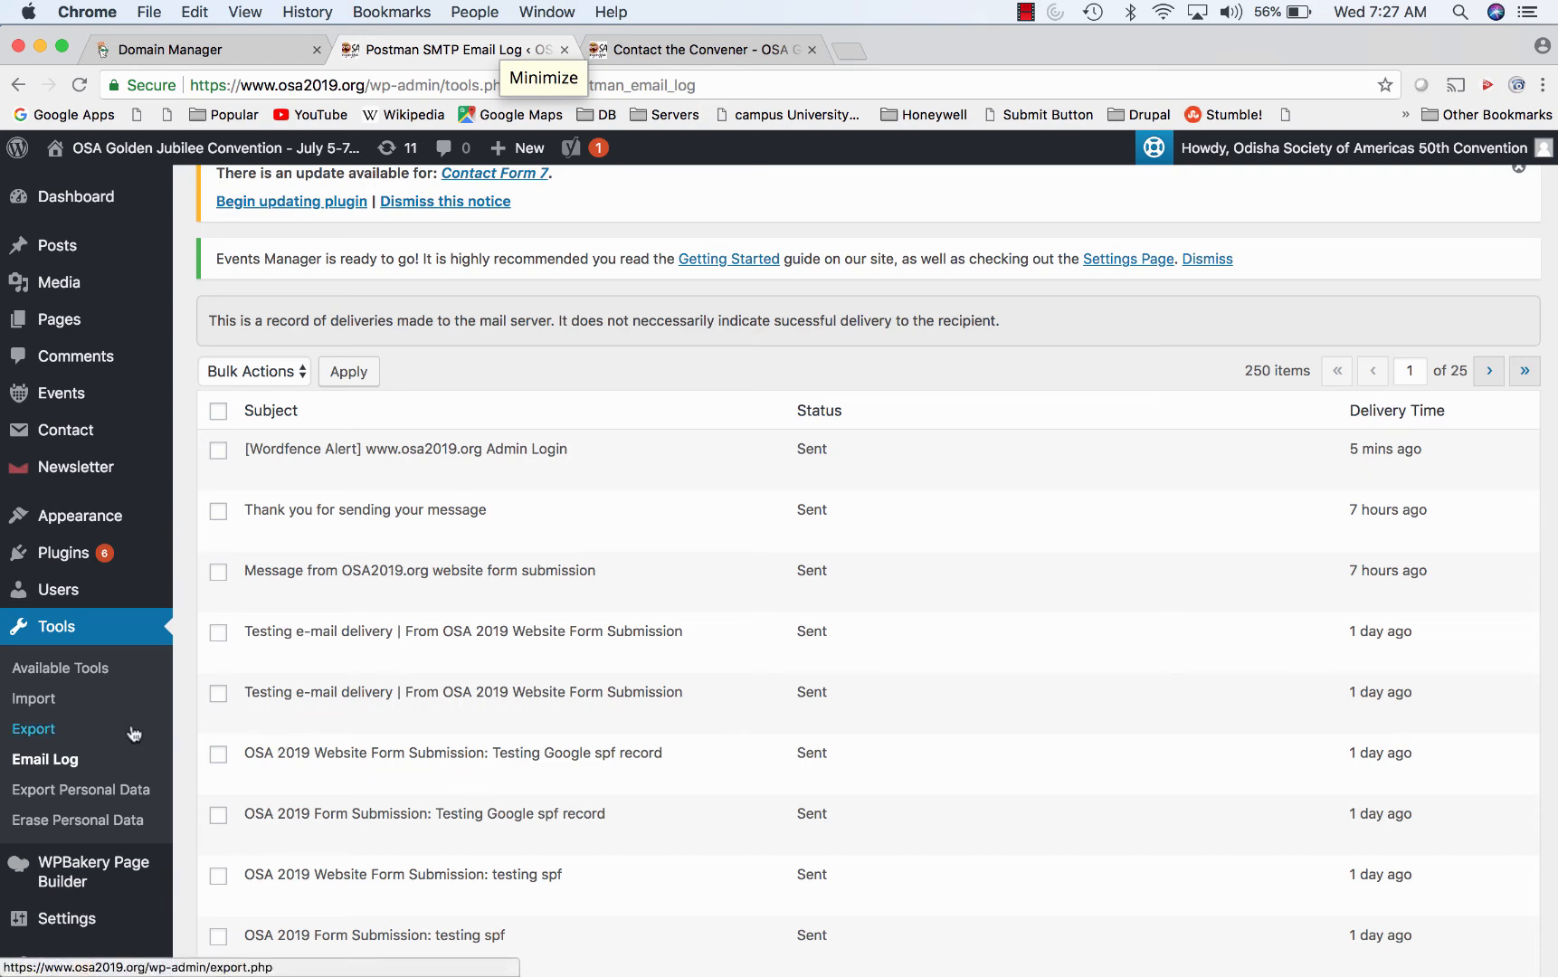
left_click(19, 86)
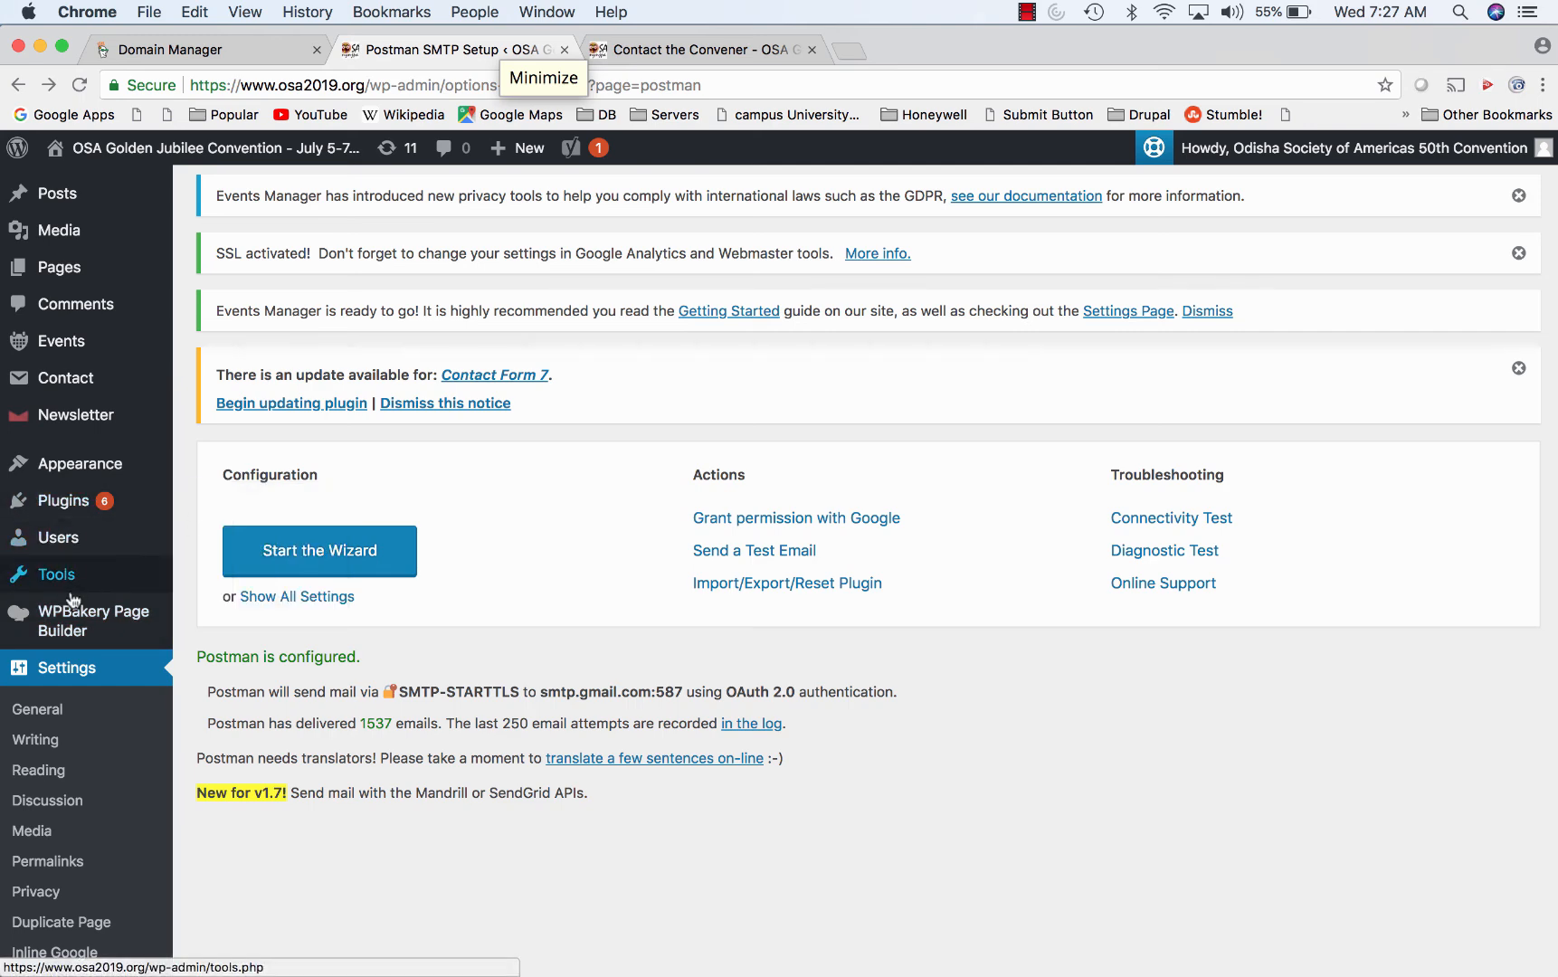
scroll(72, 601, "down", 5)
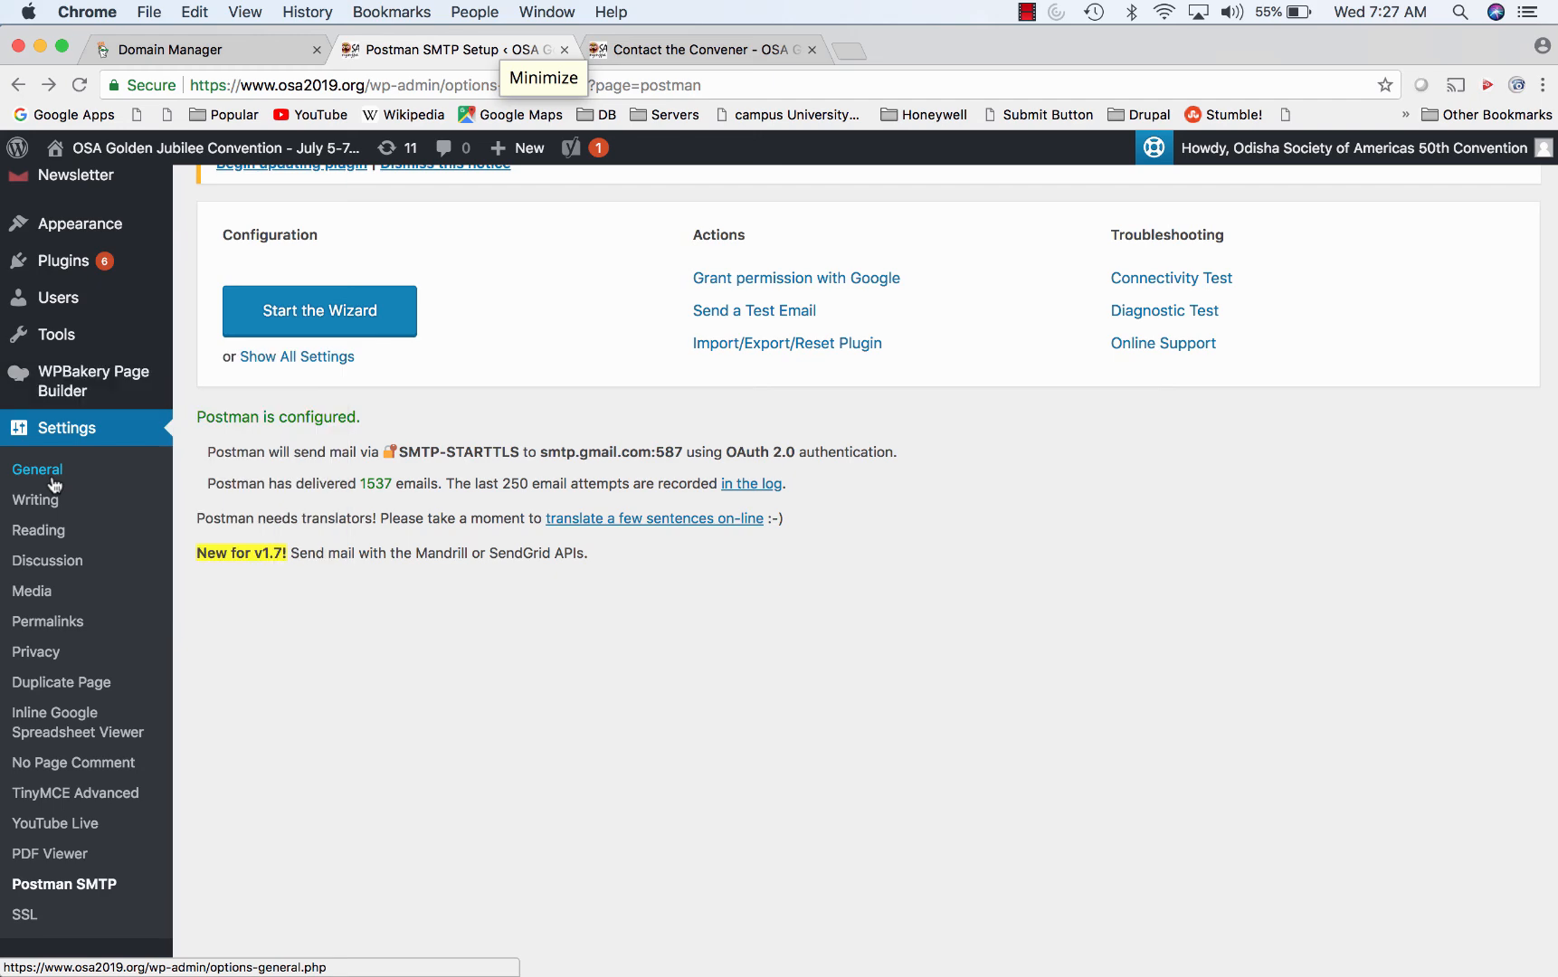
scroll(96, 411, "up", 6)
mouse_move(288, 973)
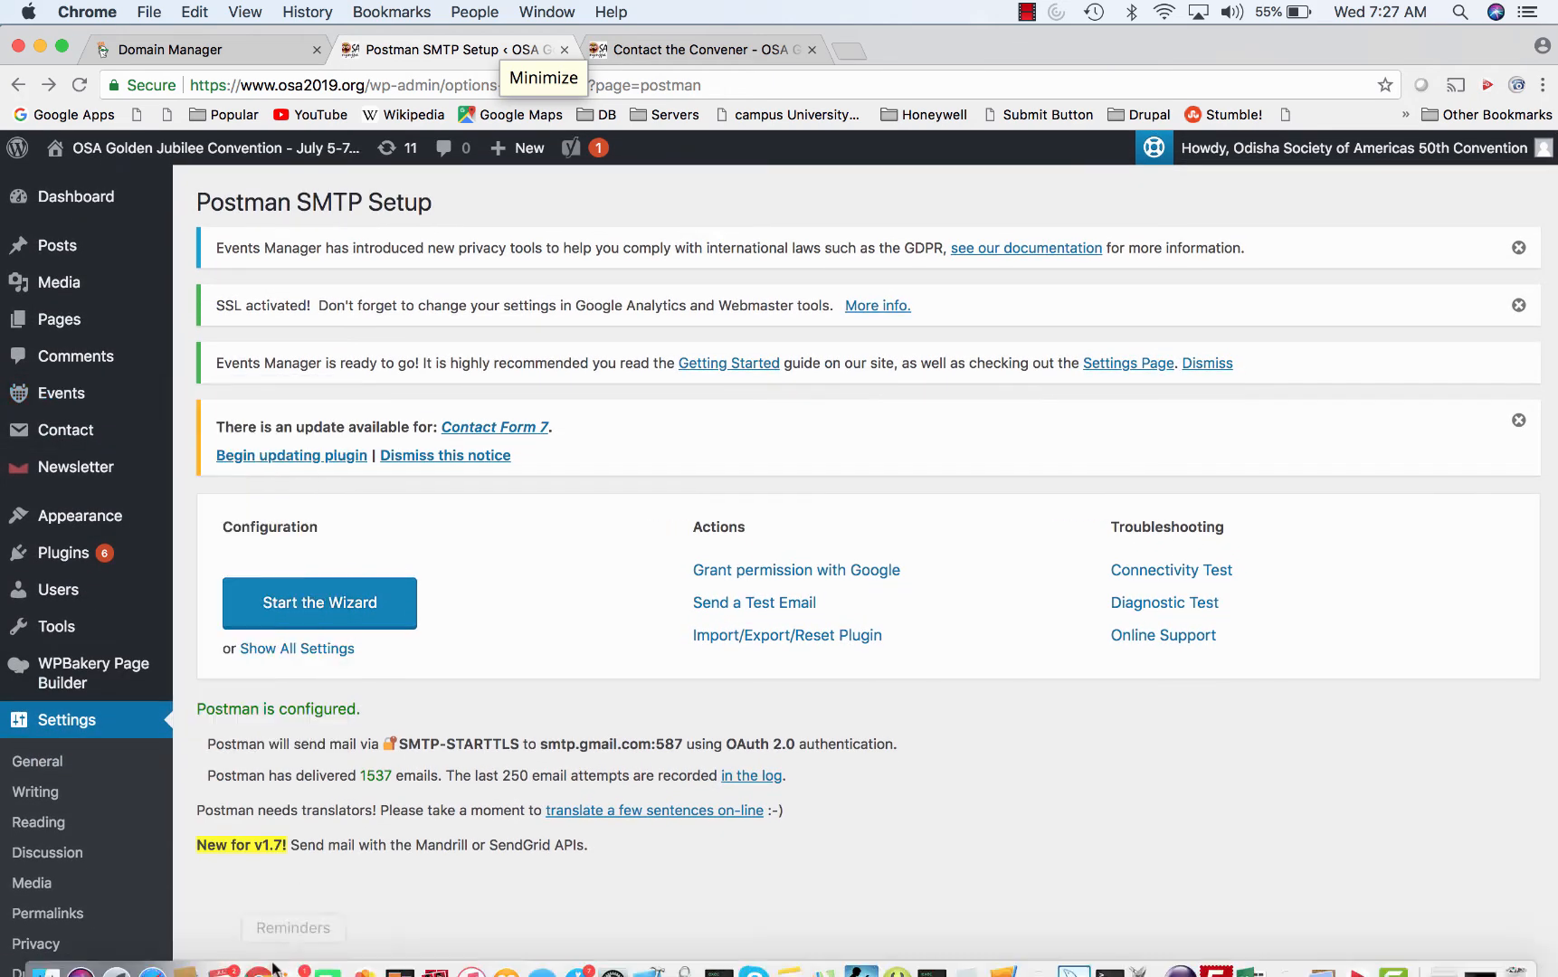
left_click(150, 957)
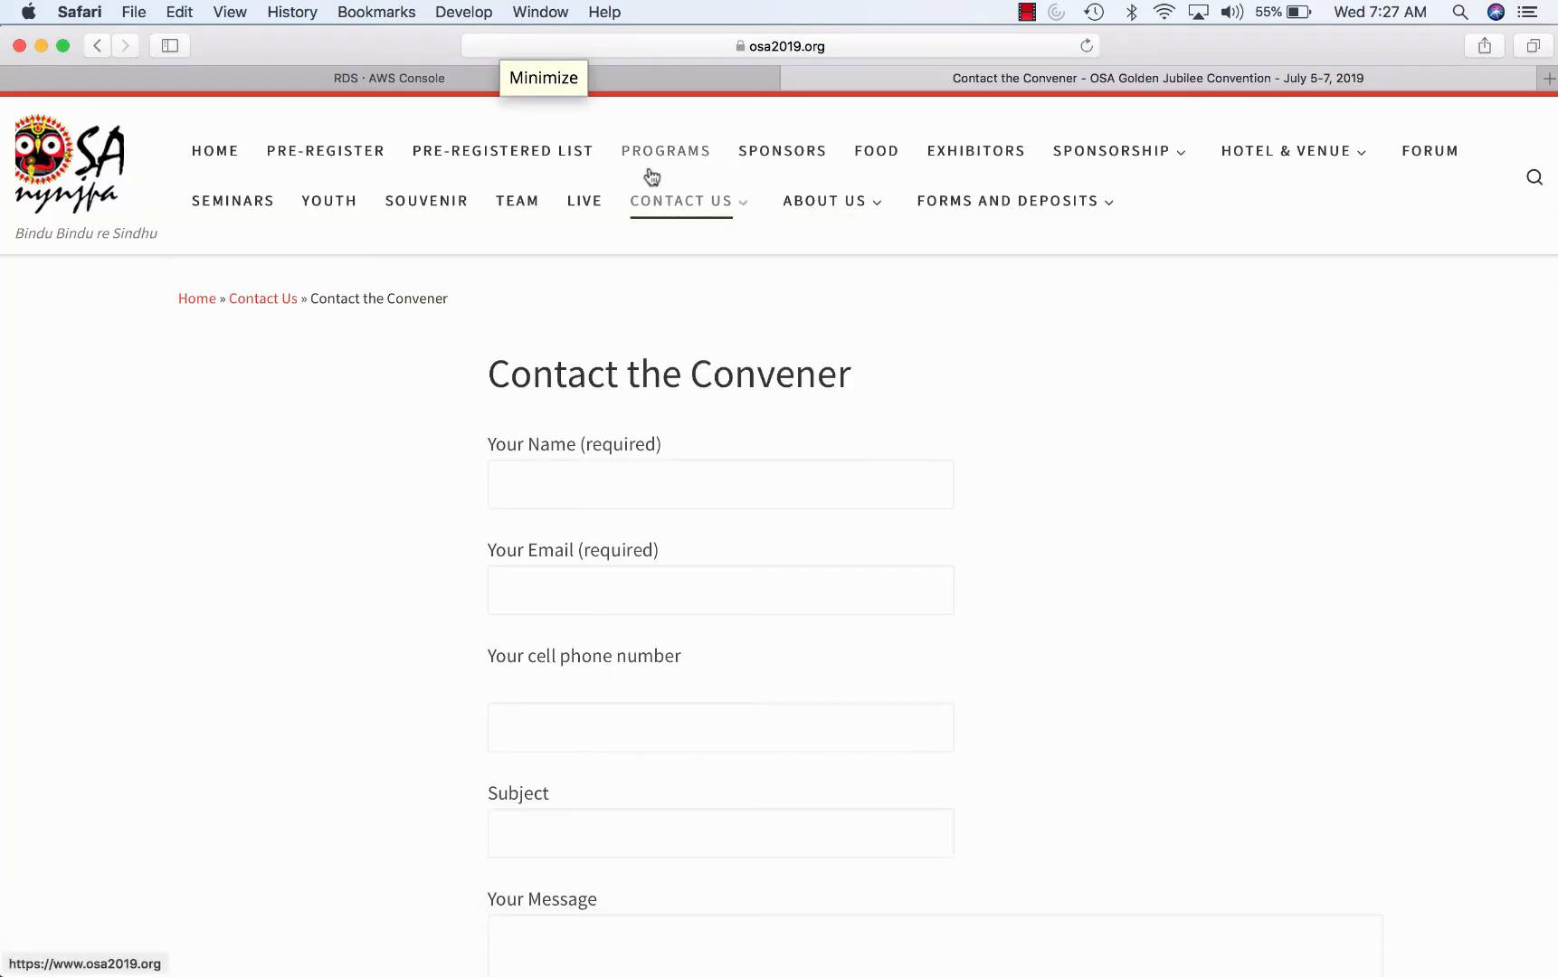
- Open the PRE-REGISTERED LIST page and scroll to its 235-entry table
left_click(464, 161)
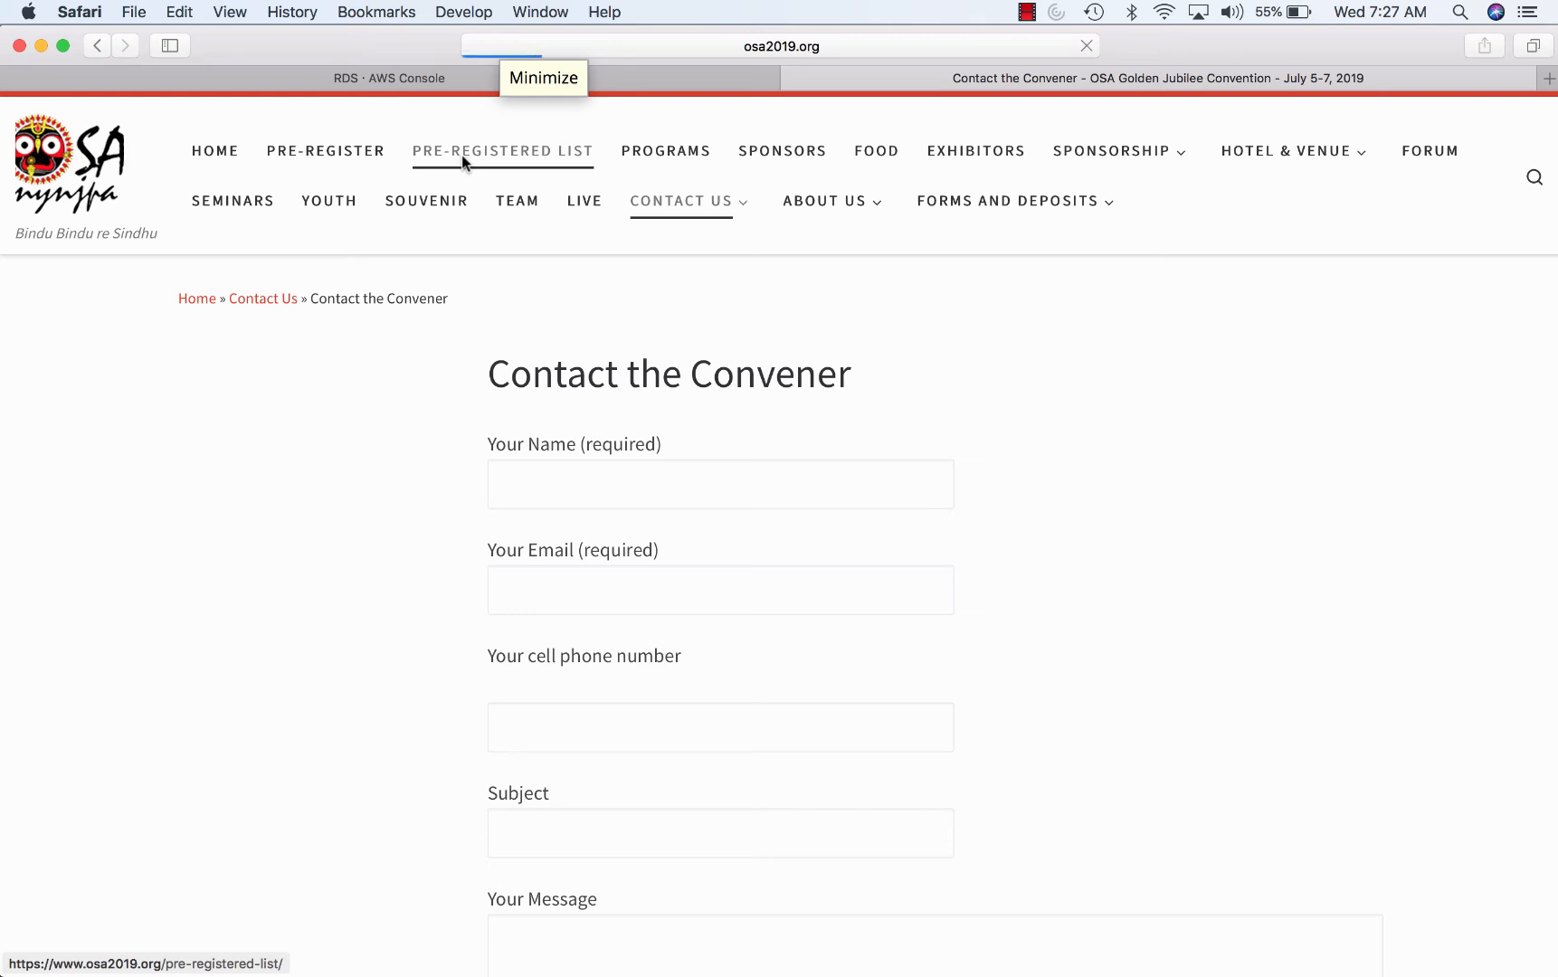
scroll(914, 522, "down", 5)
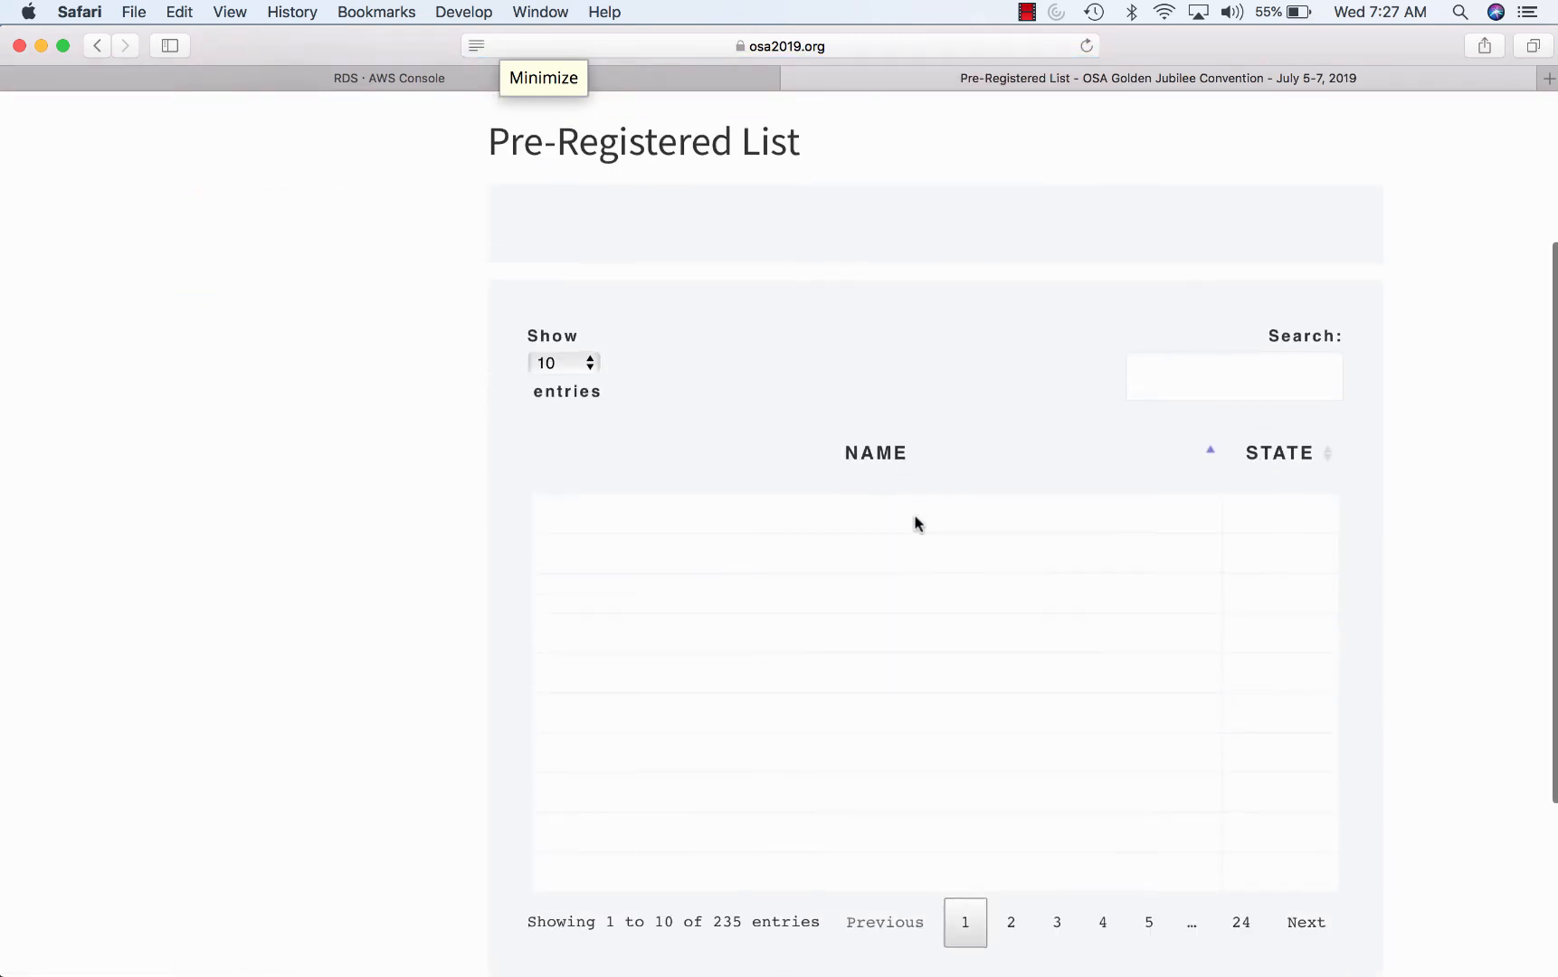
scroll(914, 521, "up", 1)
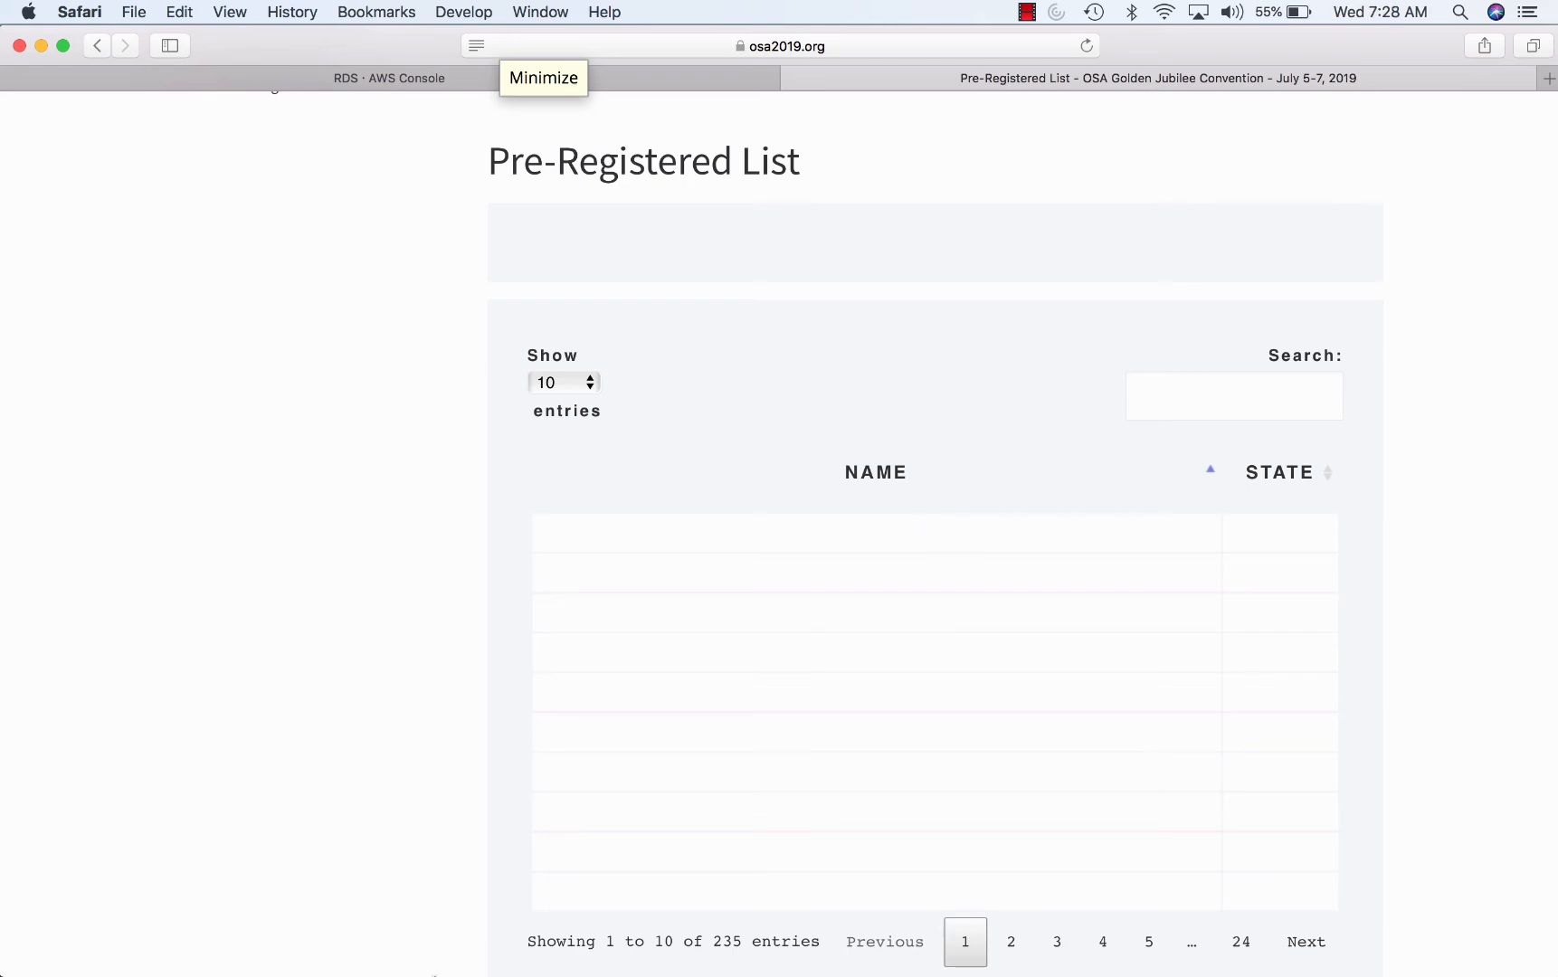
- Back in WordPress admin, list all pages and search them for 'attendee'
left_click(259, 956)
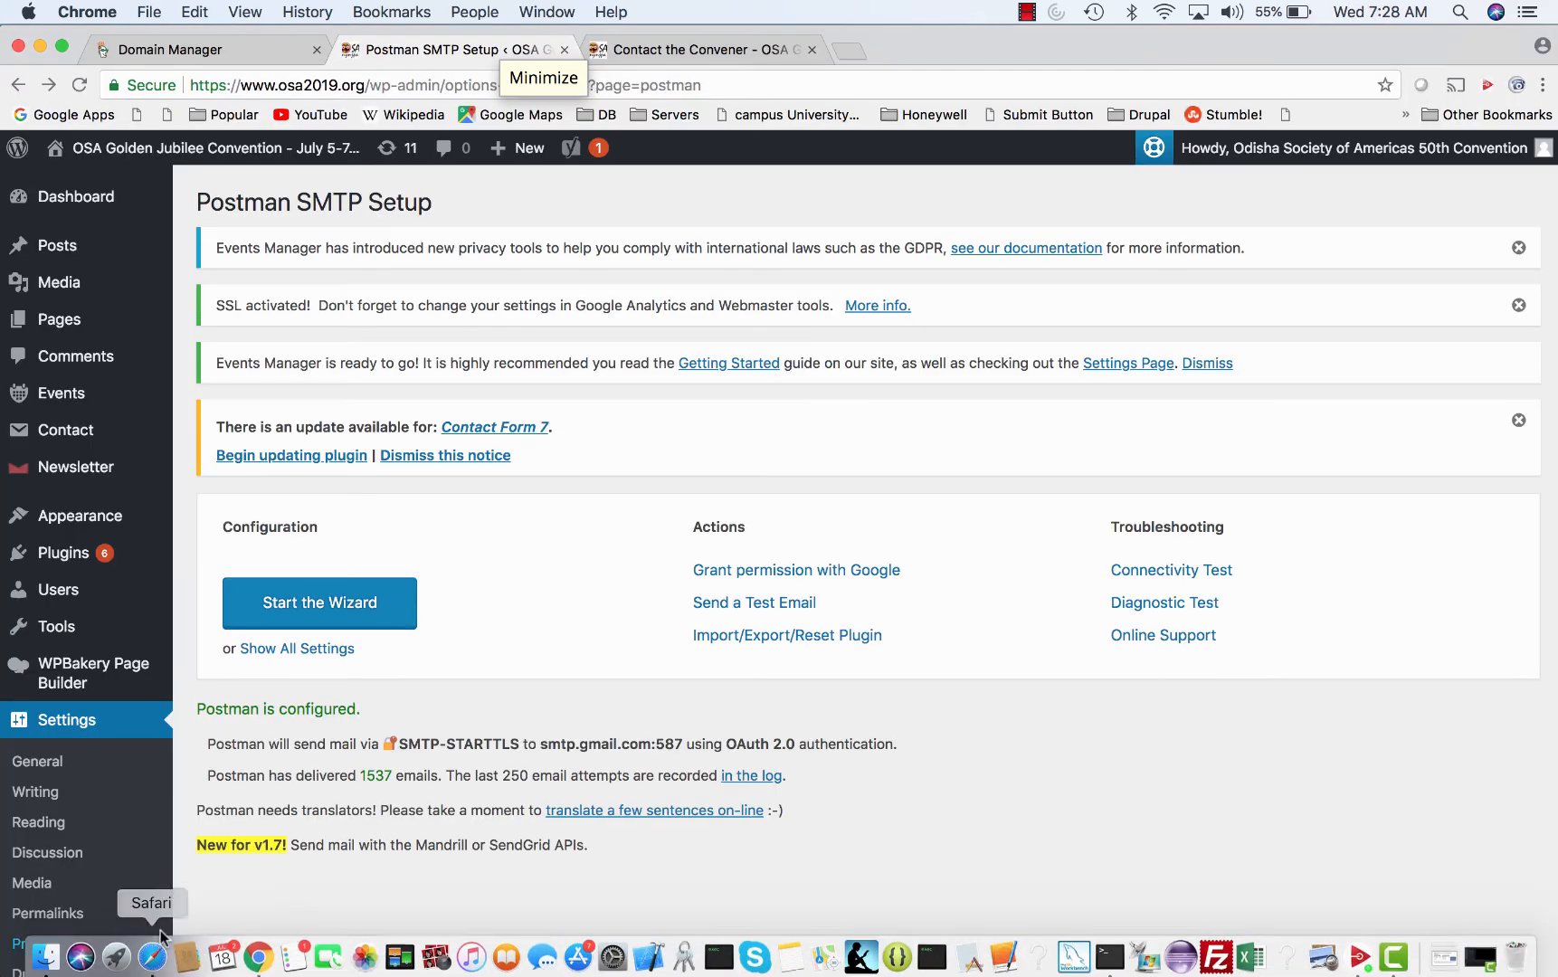
mouse_move(128, 329)
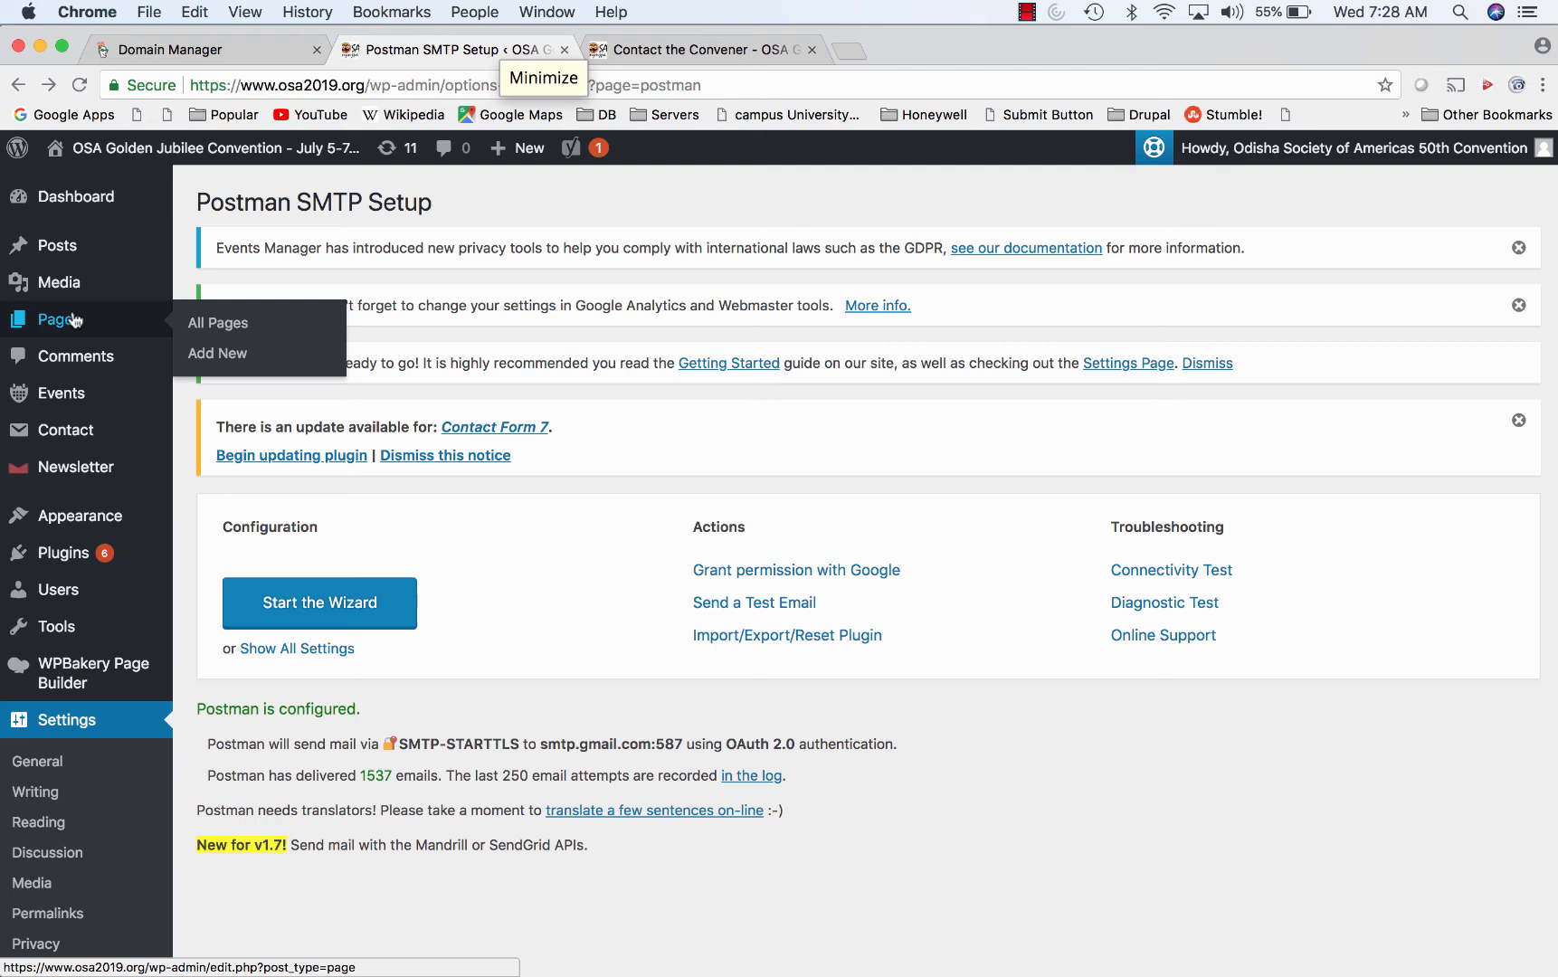
left_click(218, 337)
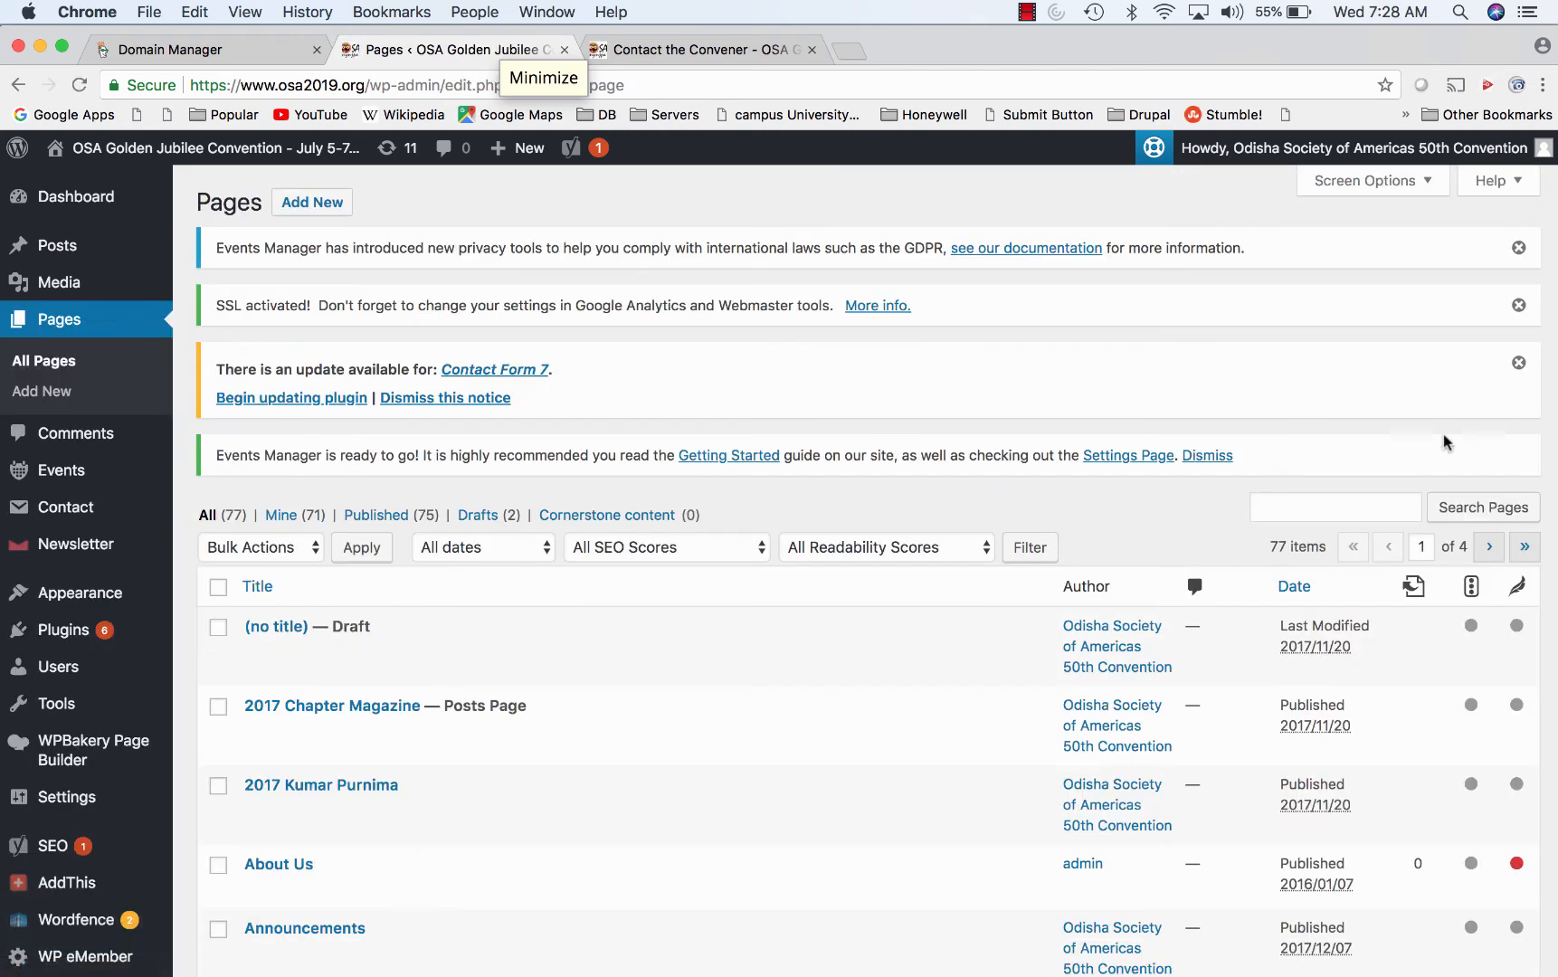
left_click(1371, 503)
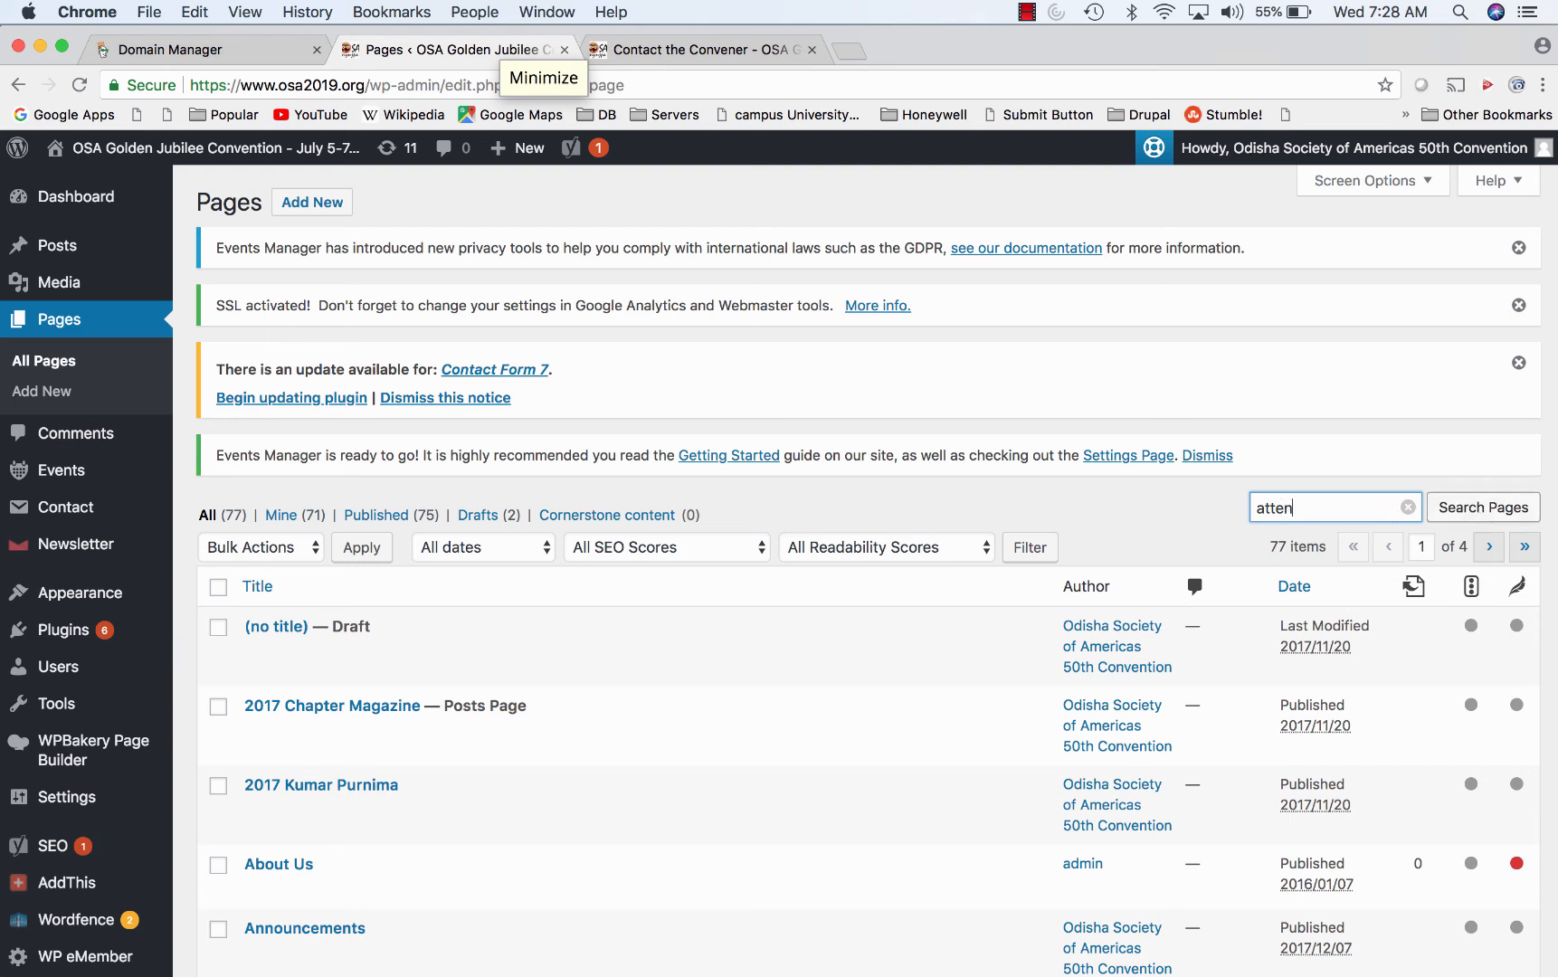
left_click(1494, 513)
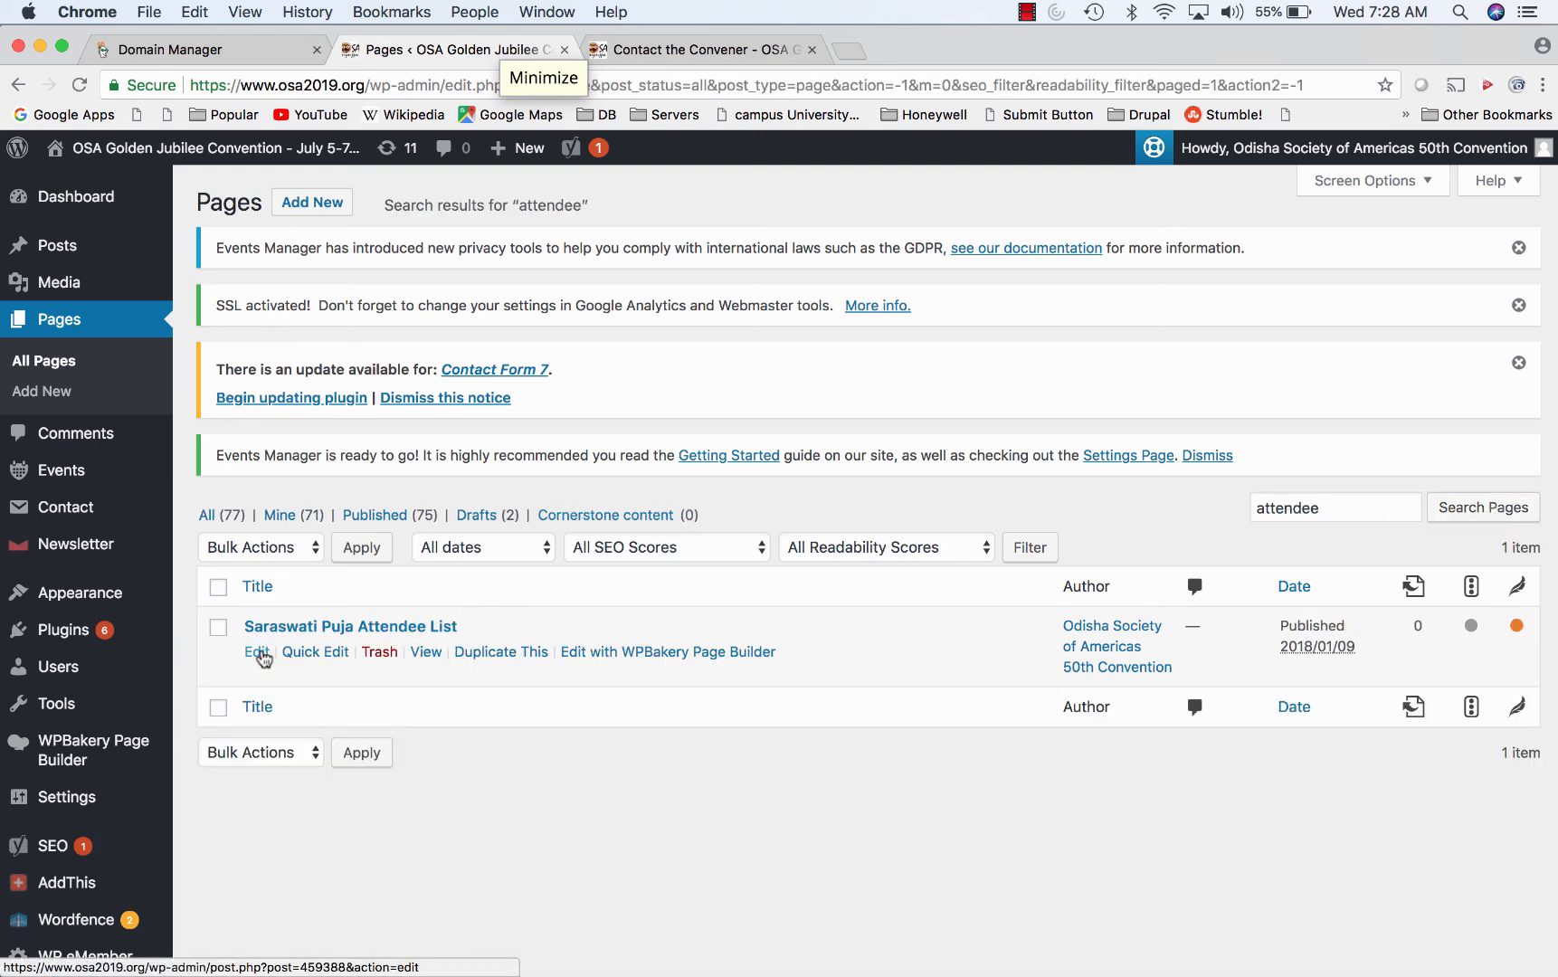
- Open the Saraswati Puja Attendee List page in the editor, then return to All Pages
left_click(260, 653)
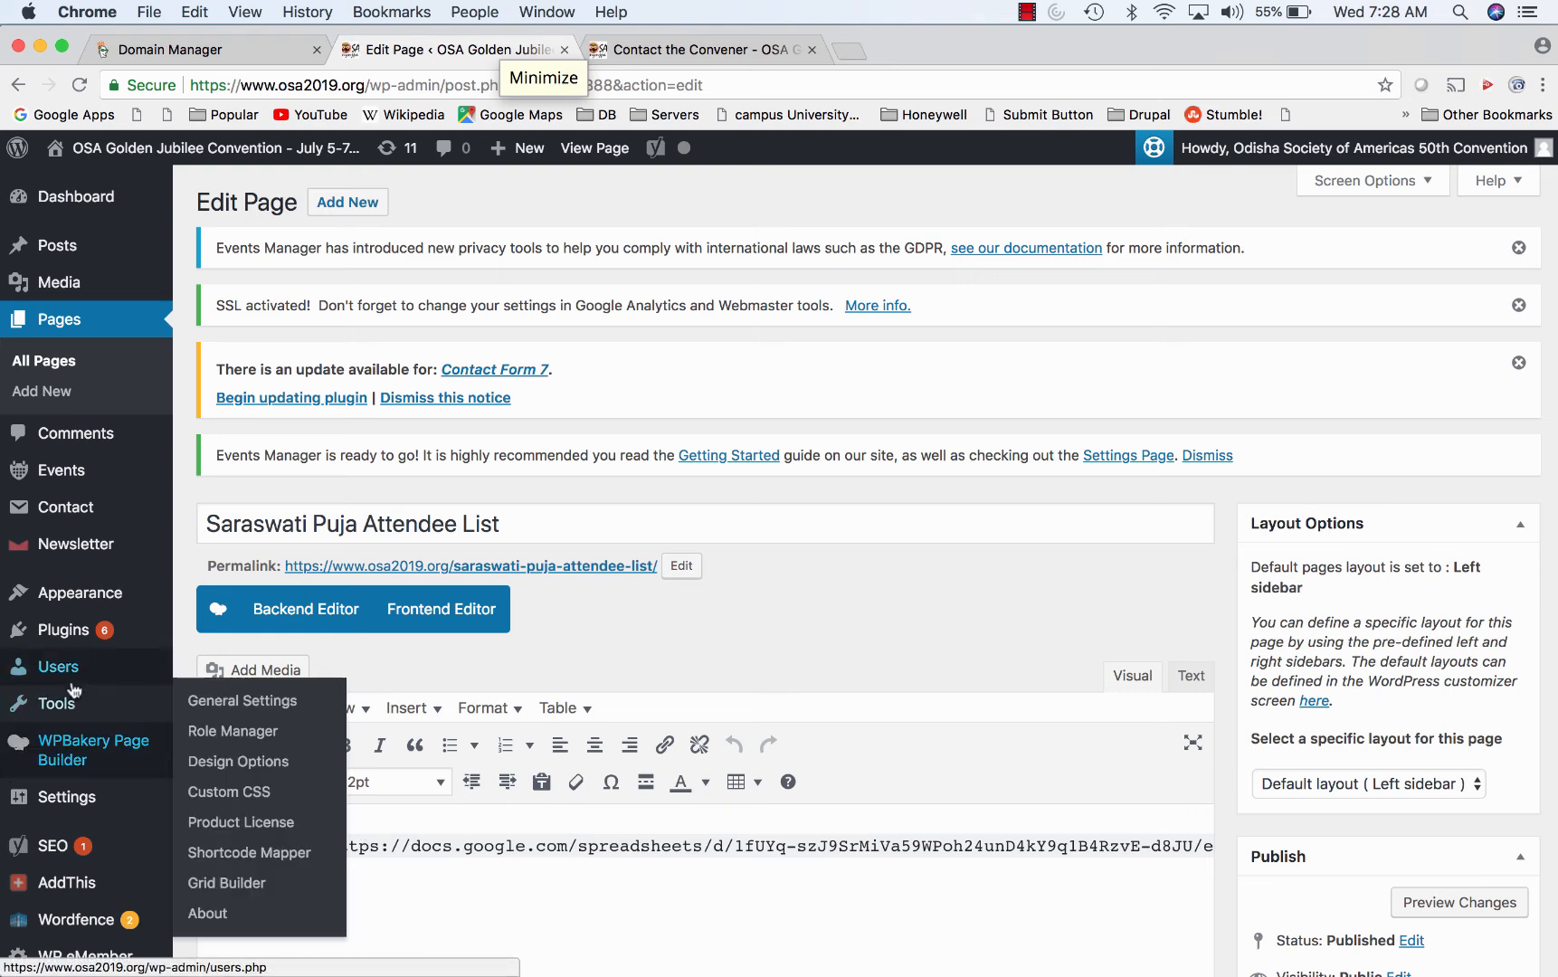
left_click(49, 361)
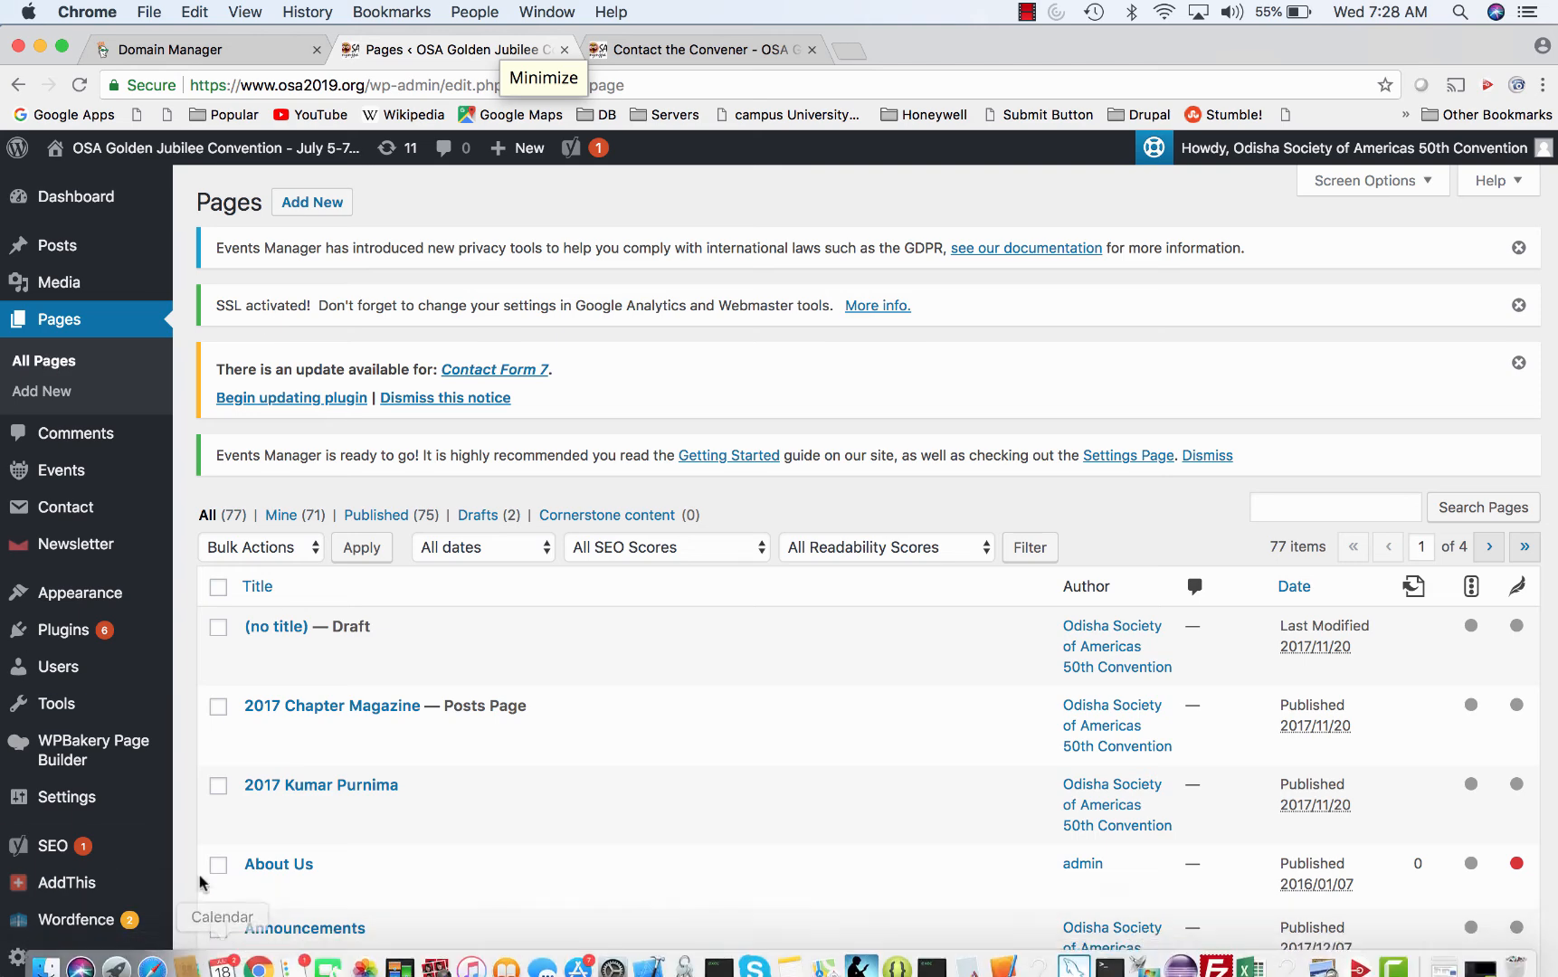
mouse_move(124, 715)
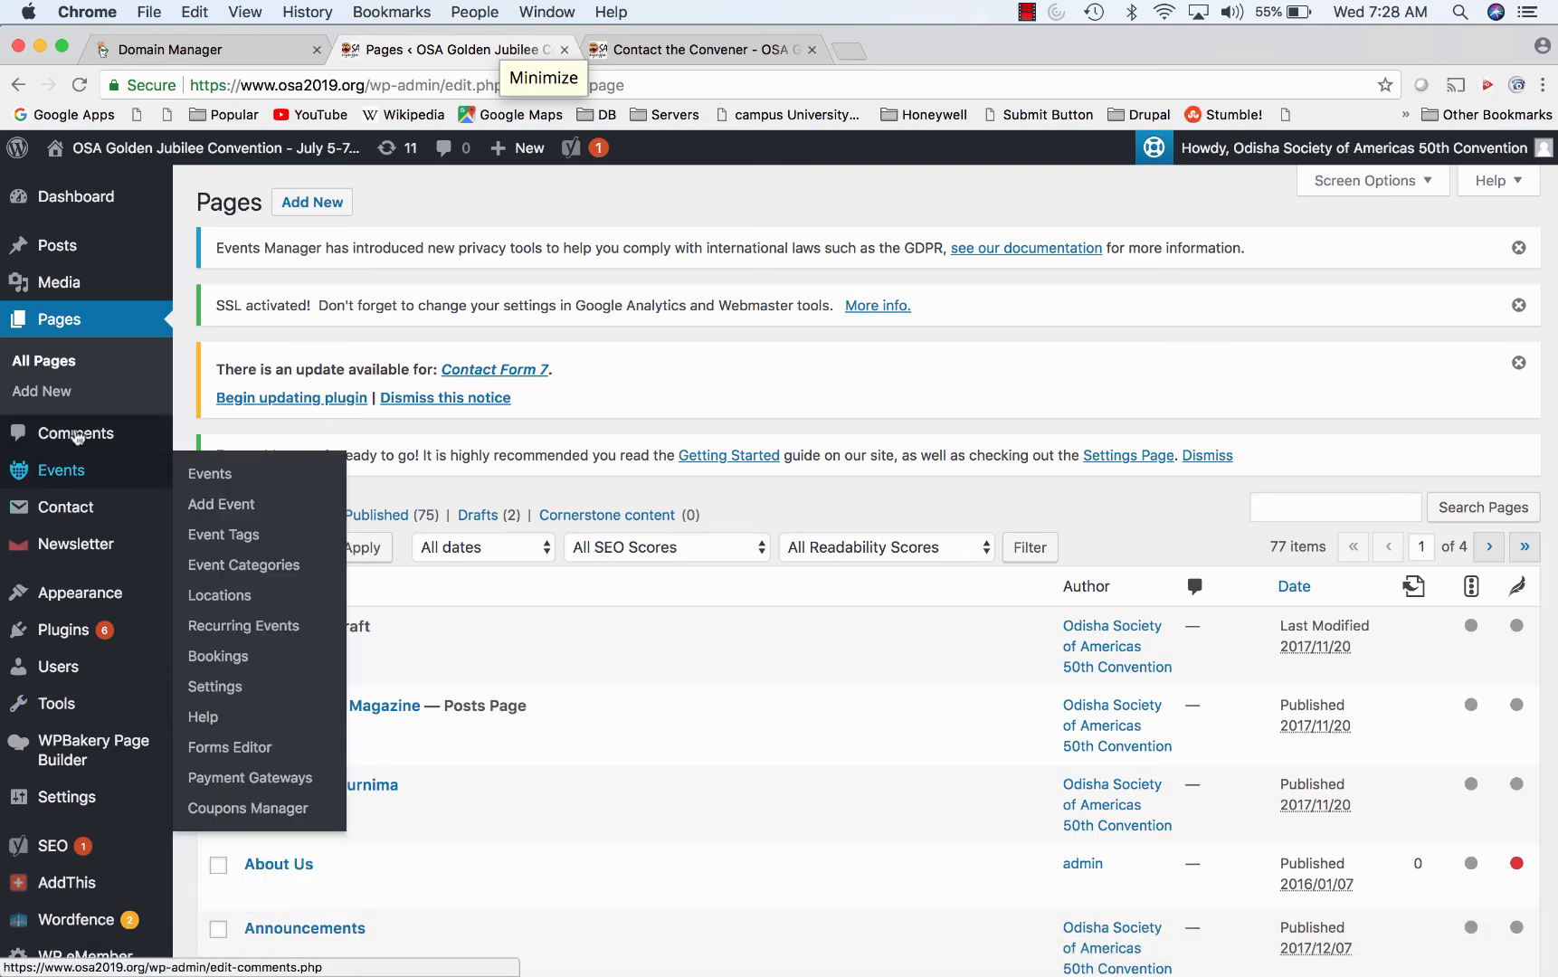
scroll(63, 543, "down", 3)
mouse_move(65, 680)
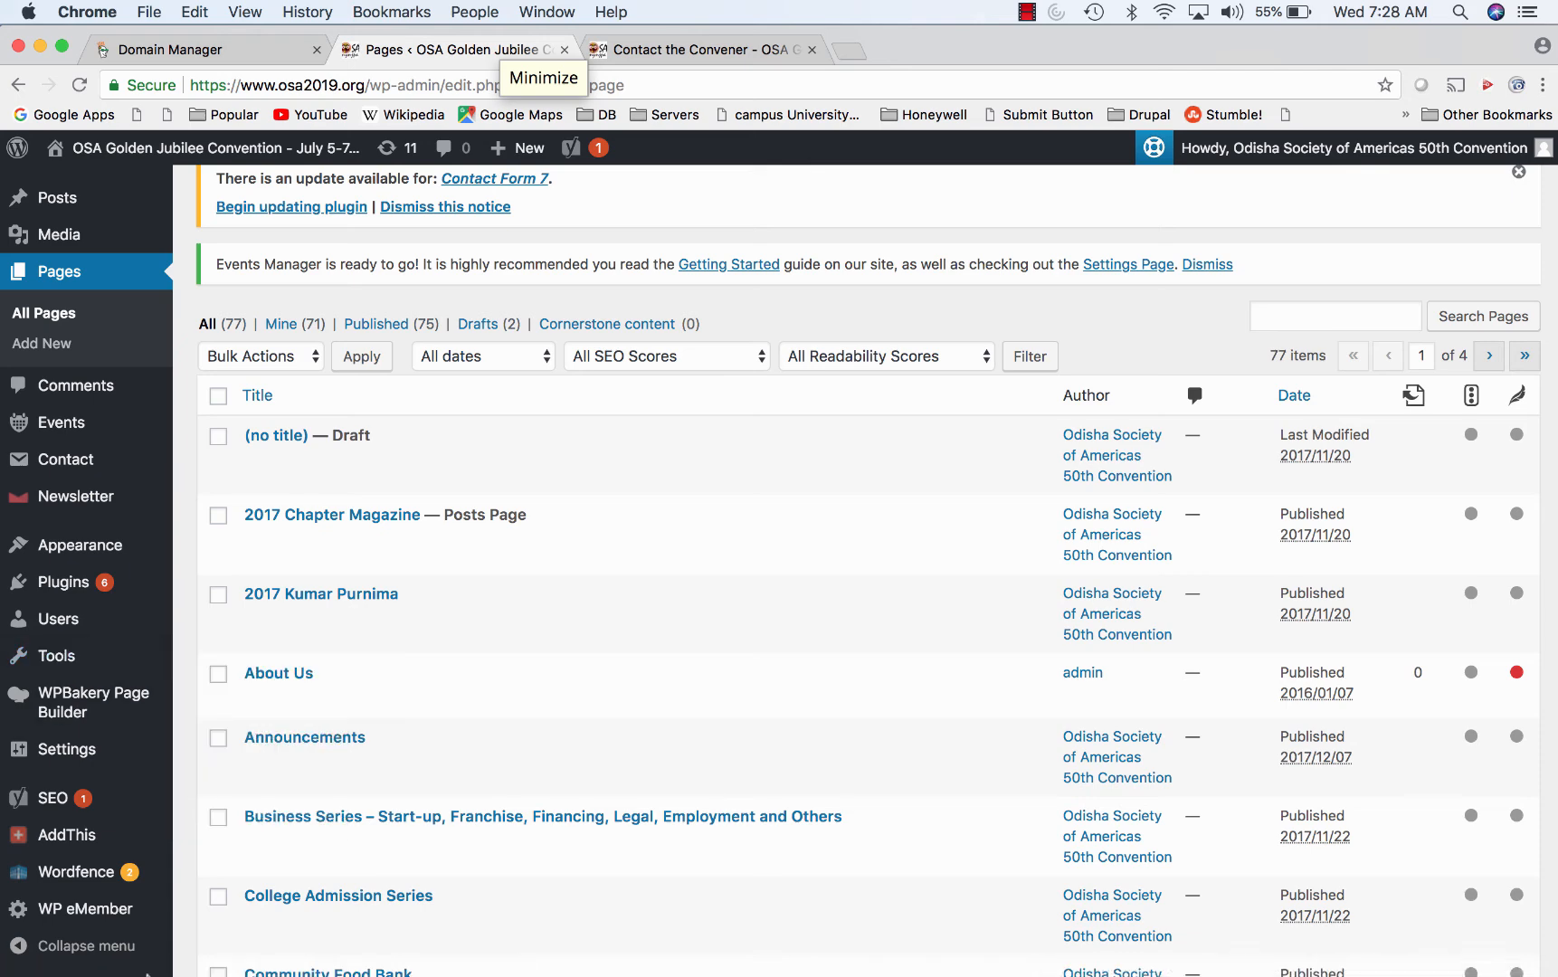
- In Safari, reload the Pre-Registered List page and go to the site's LIVE page
left_click(152, 959)
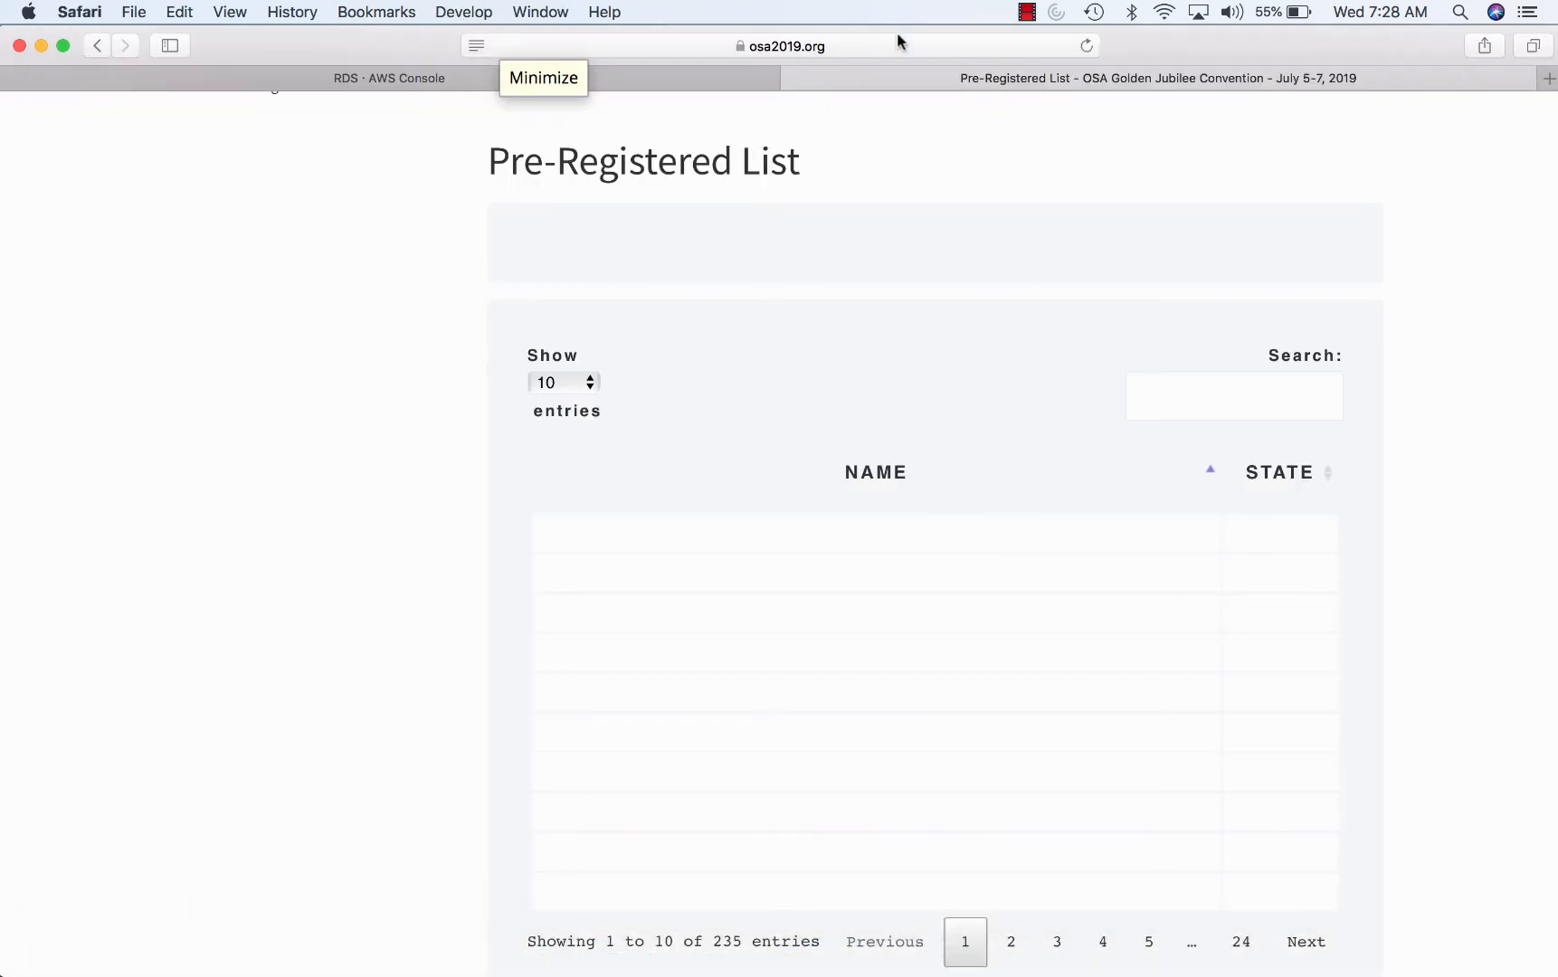
left_click(840, 46)
left_click(841, 46)
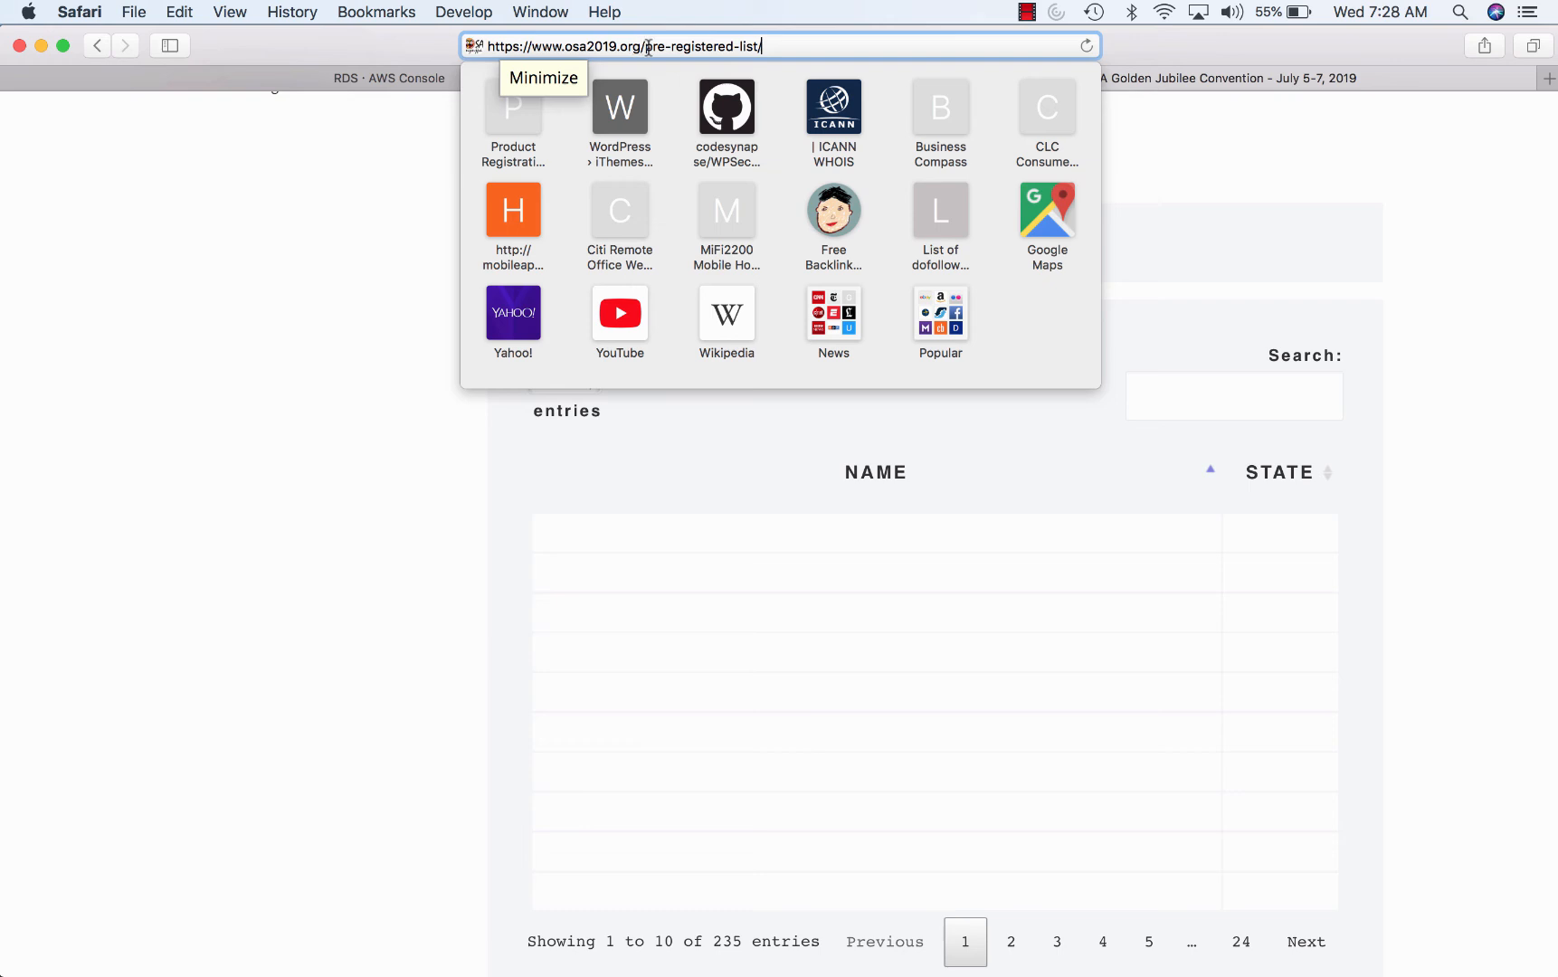
key("Return")
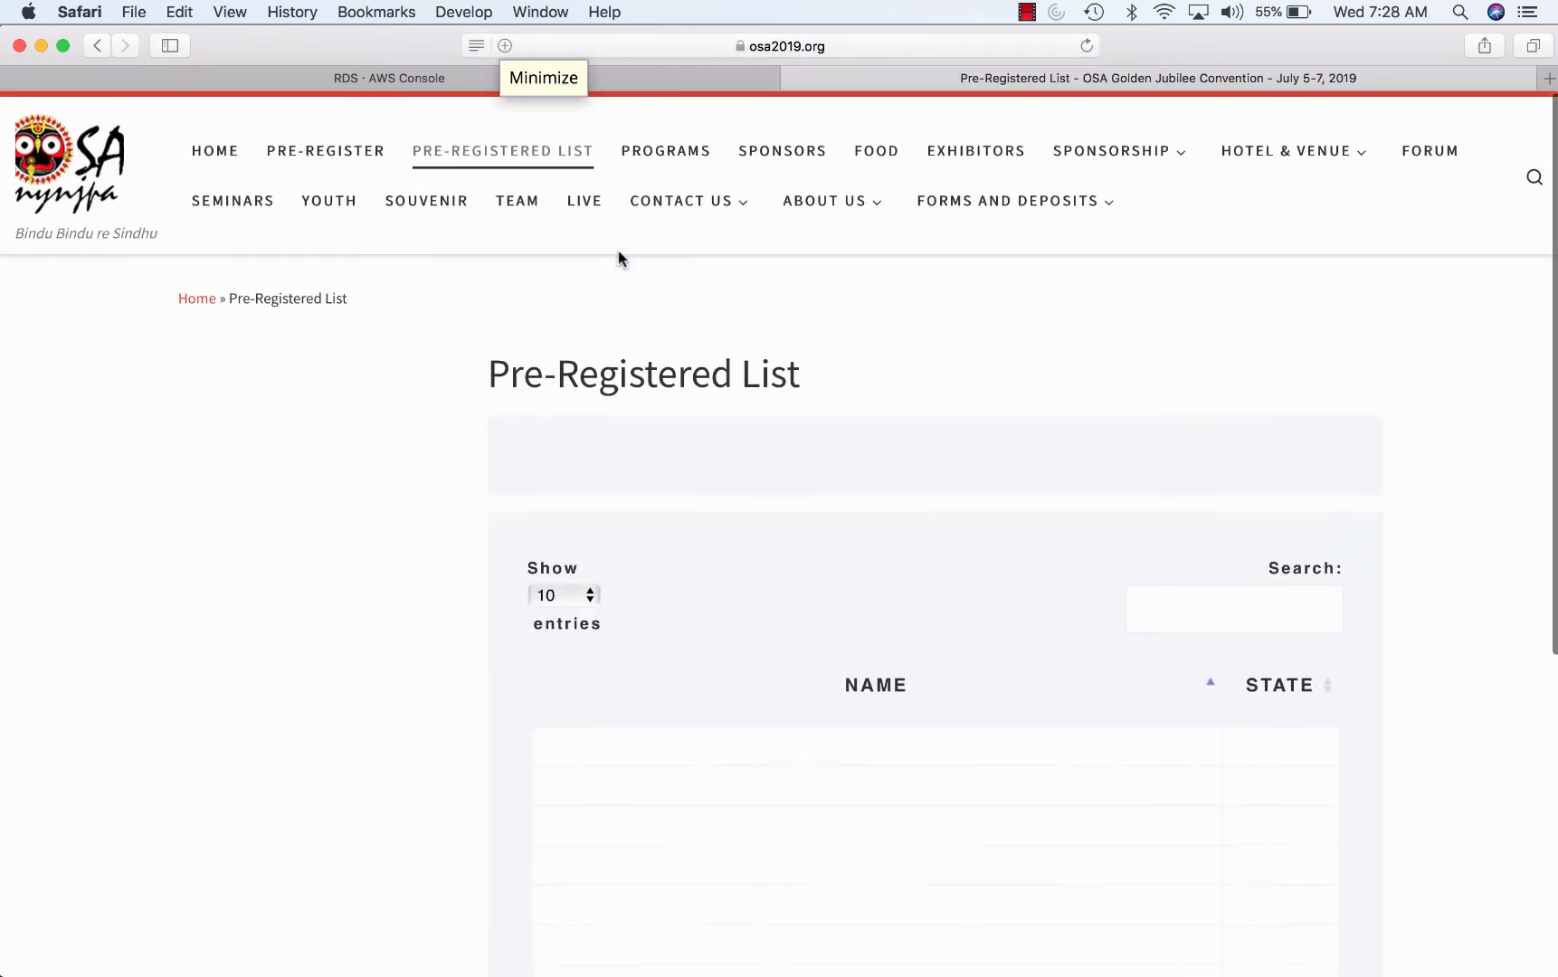
left_click(577, 214)
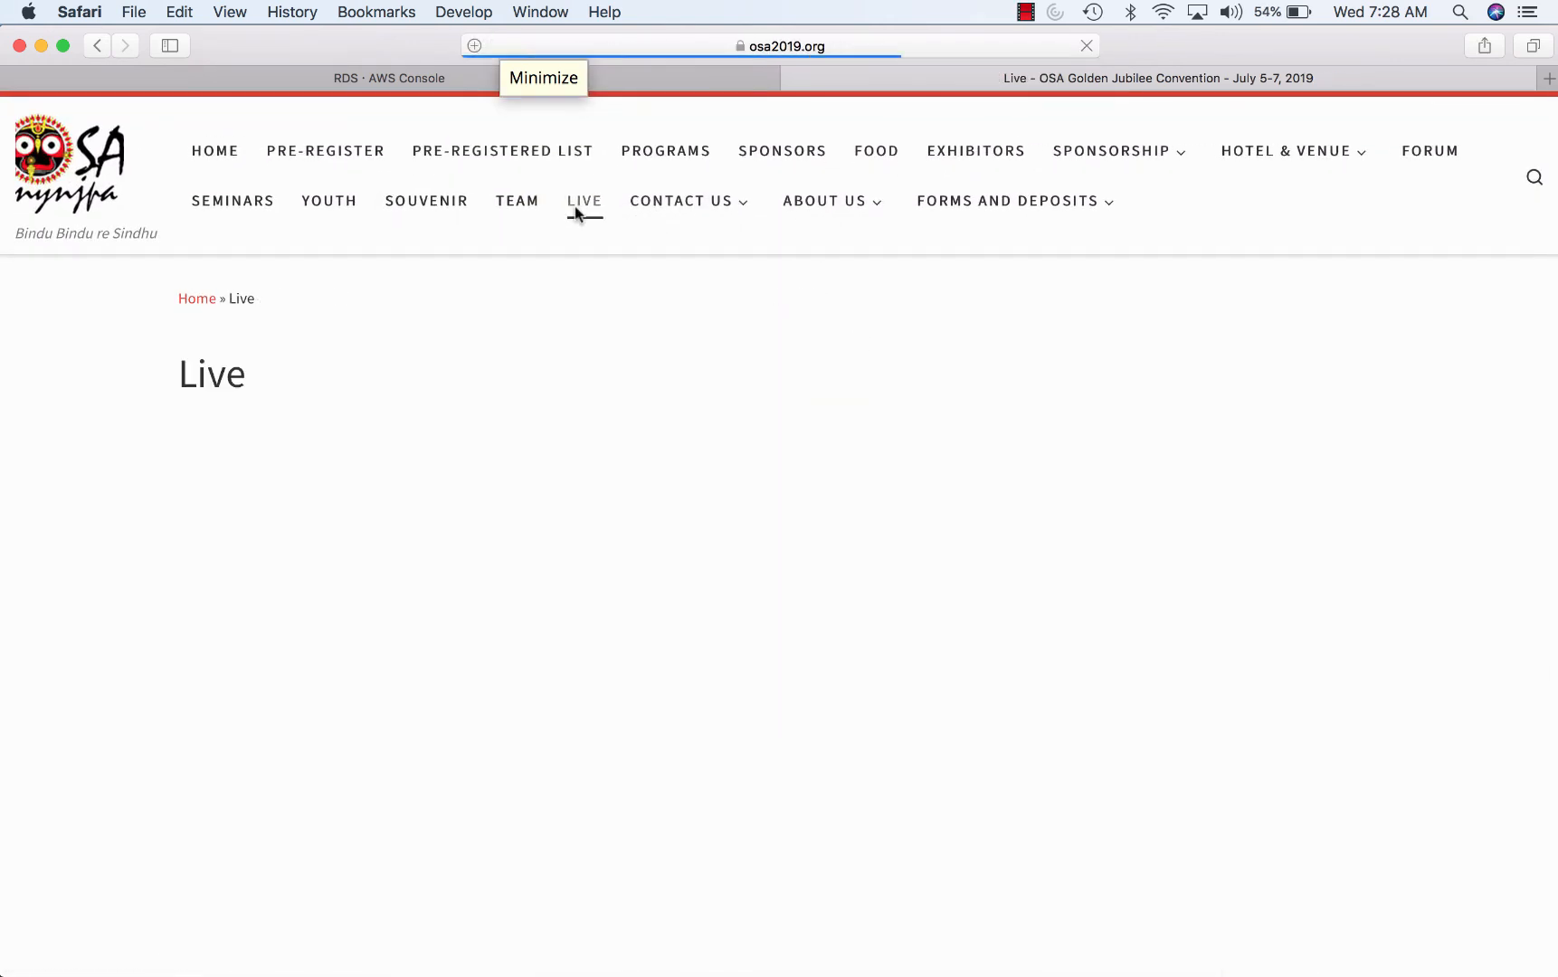
- Launch OBS from Launchpad and start streaming
mouse_move(824, 974)
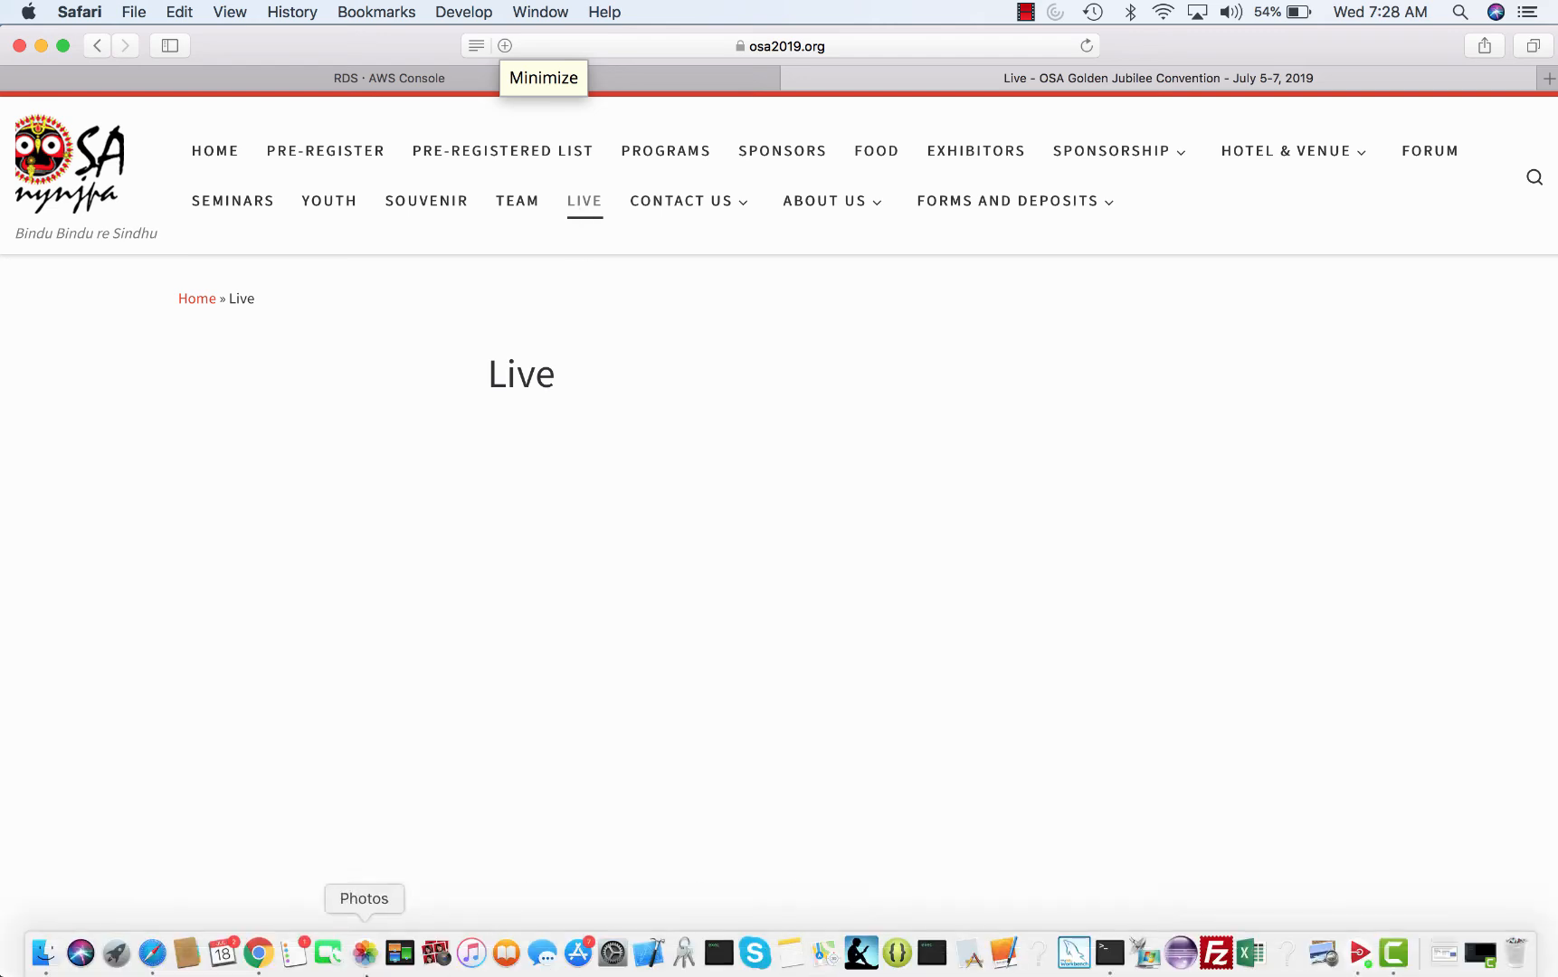
left_click(116, 952)
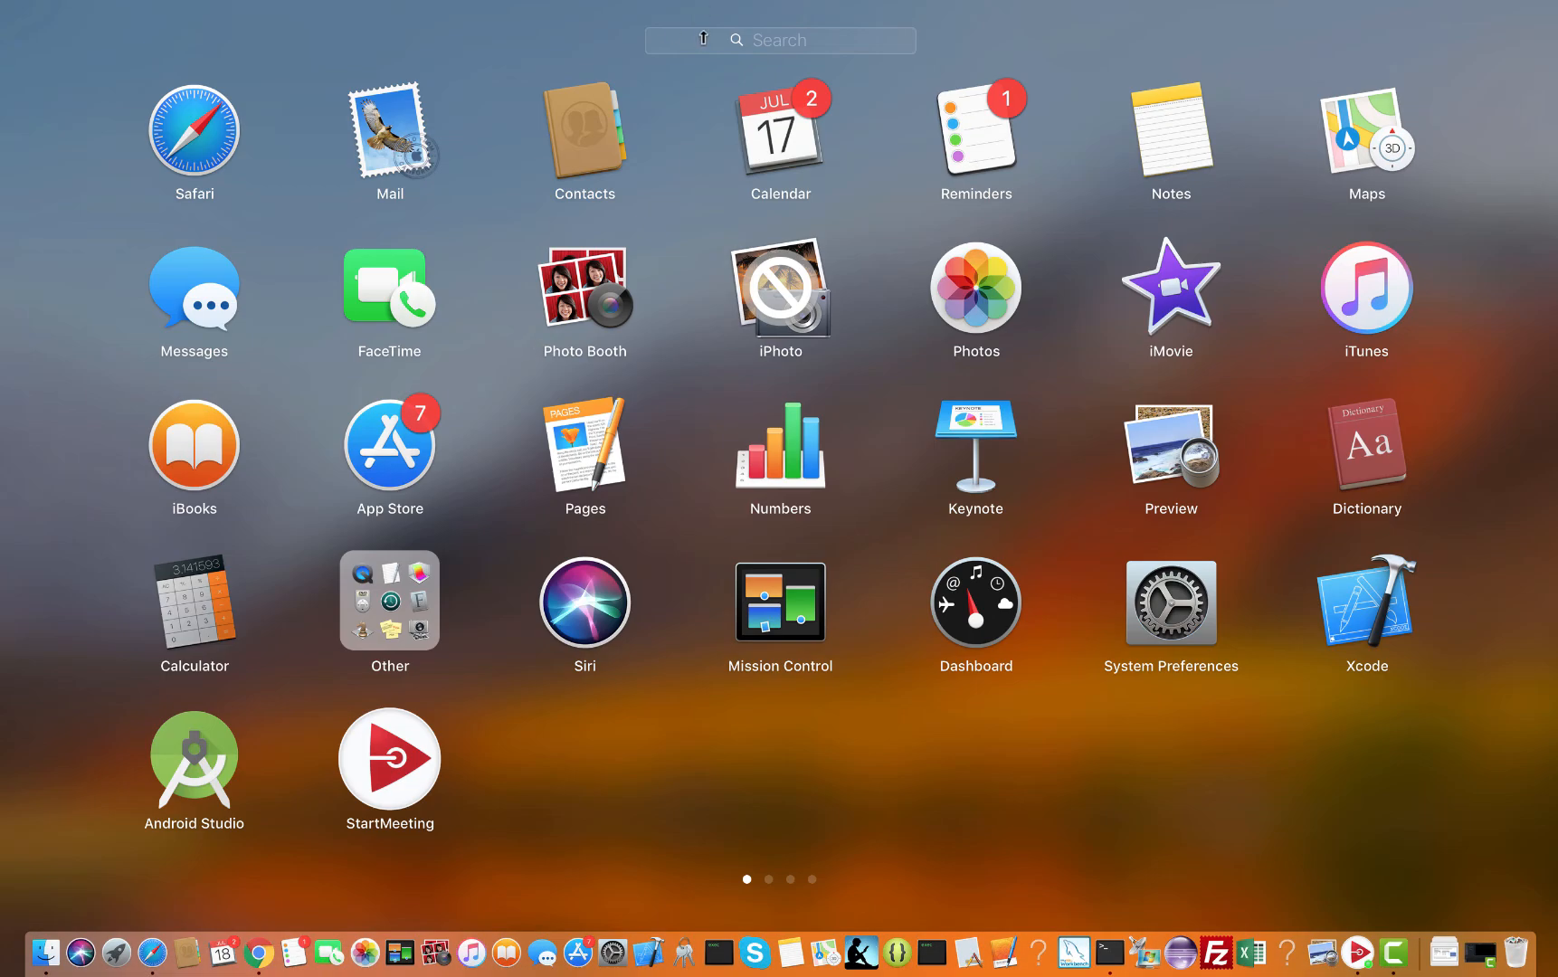
type("ob")
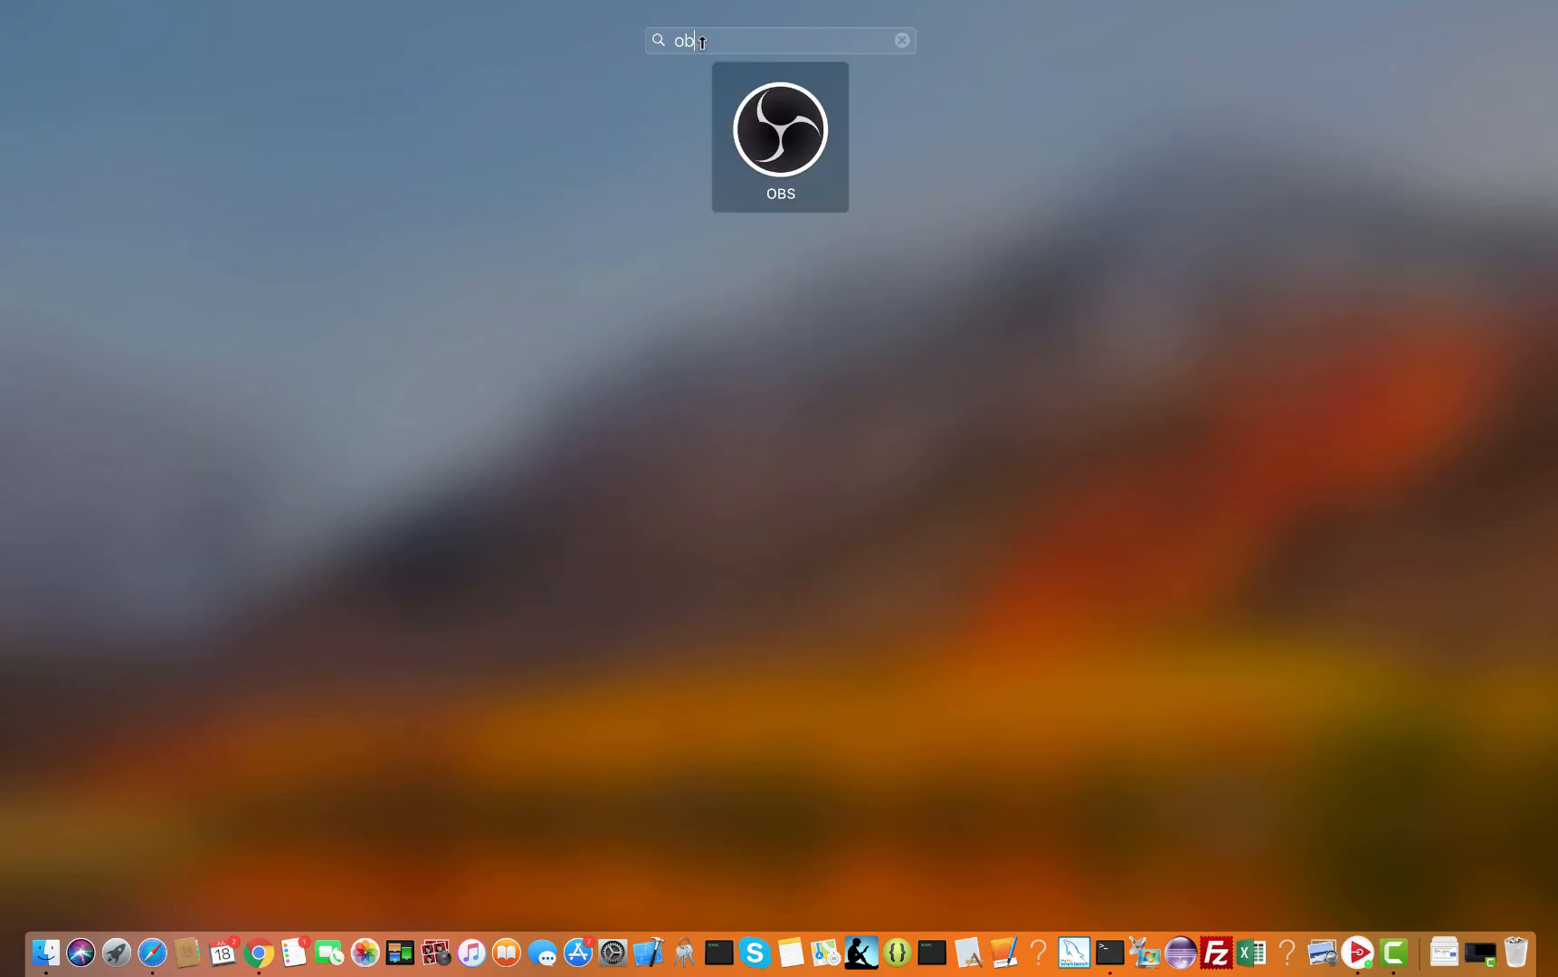
left_click(785, 132)
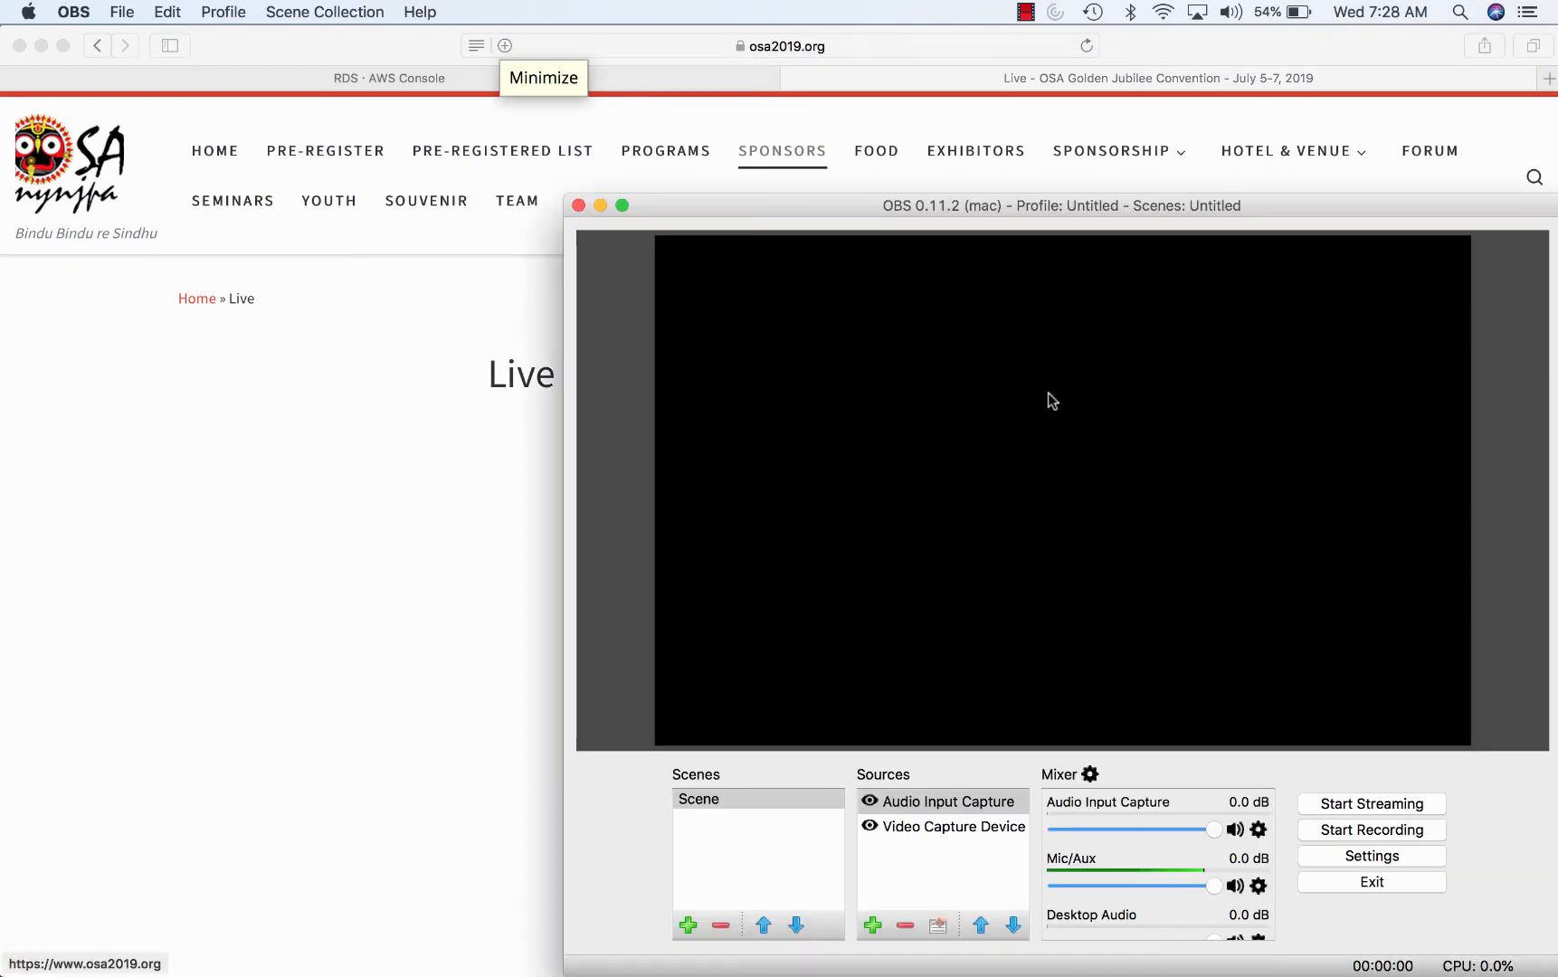
left_click(1362, 804)
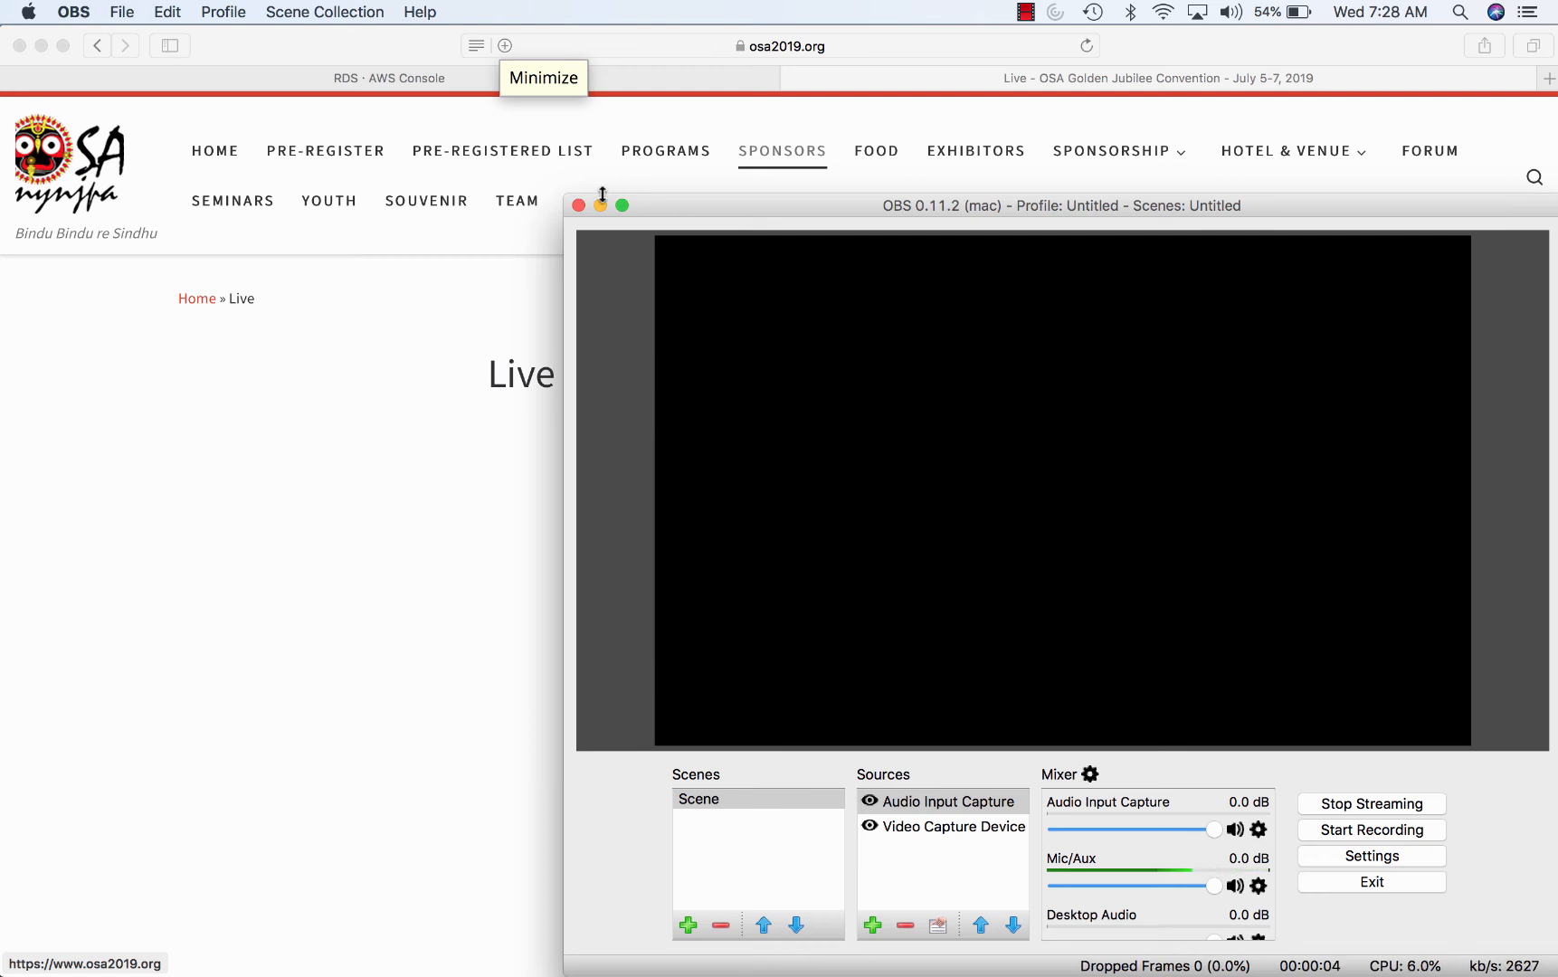
- Switch the Video Capture Device source to the FaceTime HD Camera
left_click(963, 829)
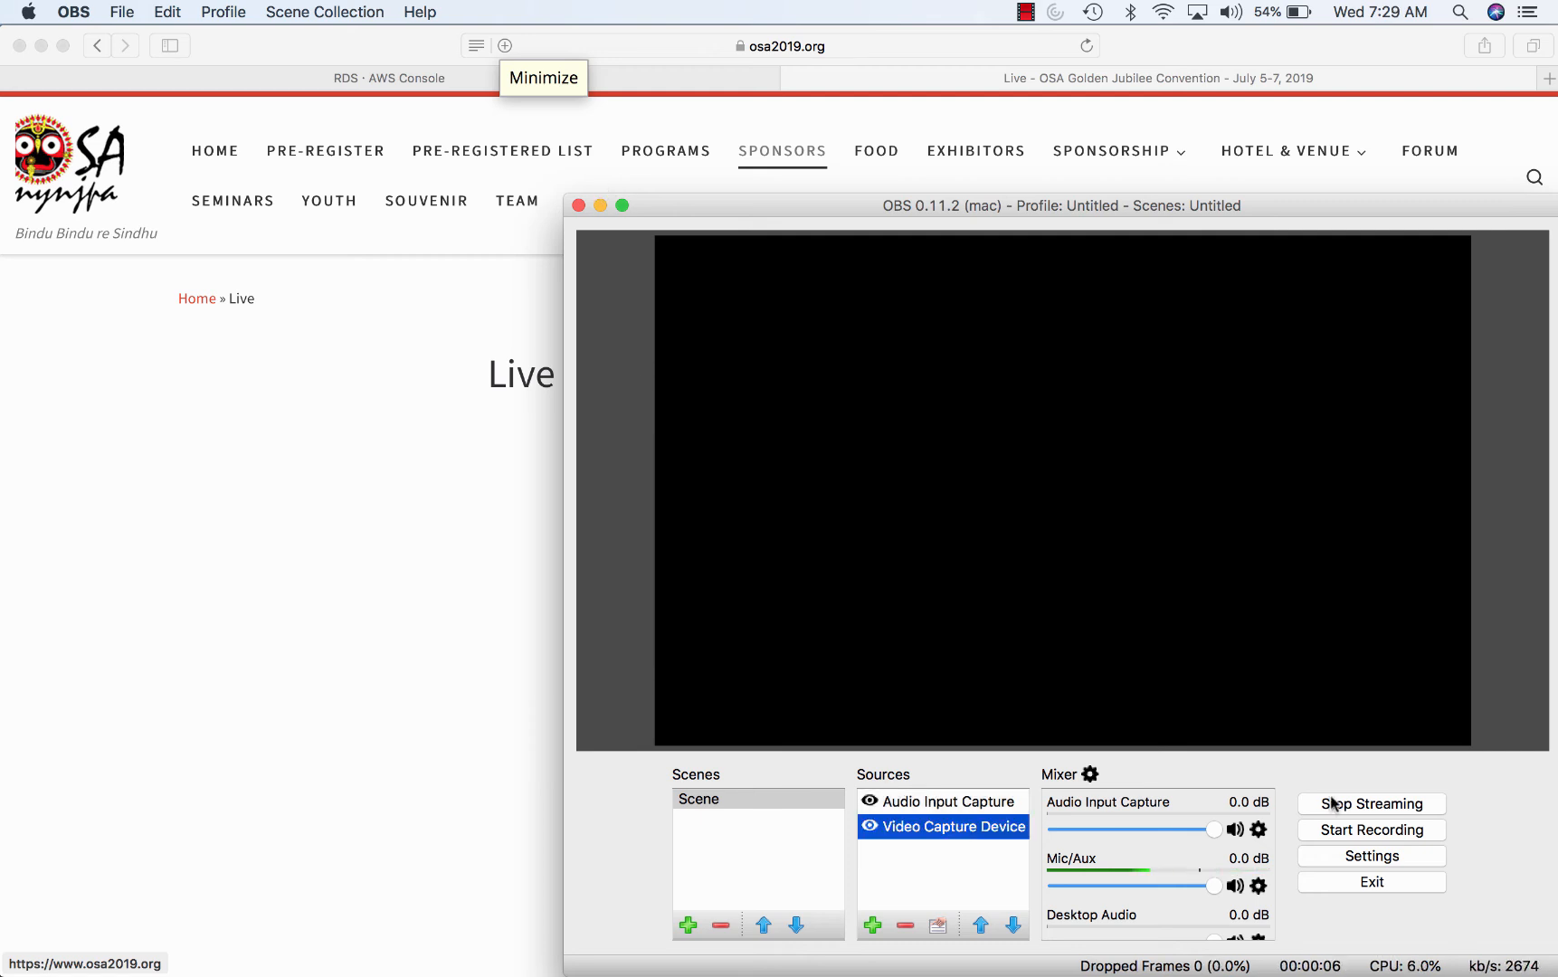
double_click(998, 833)
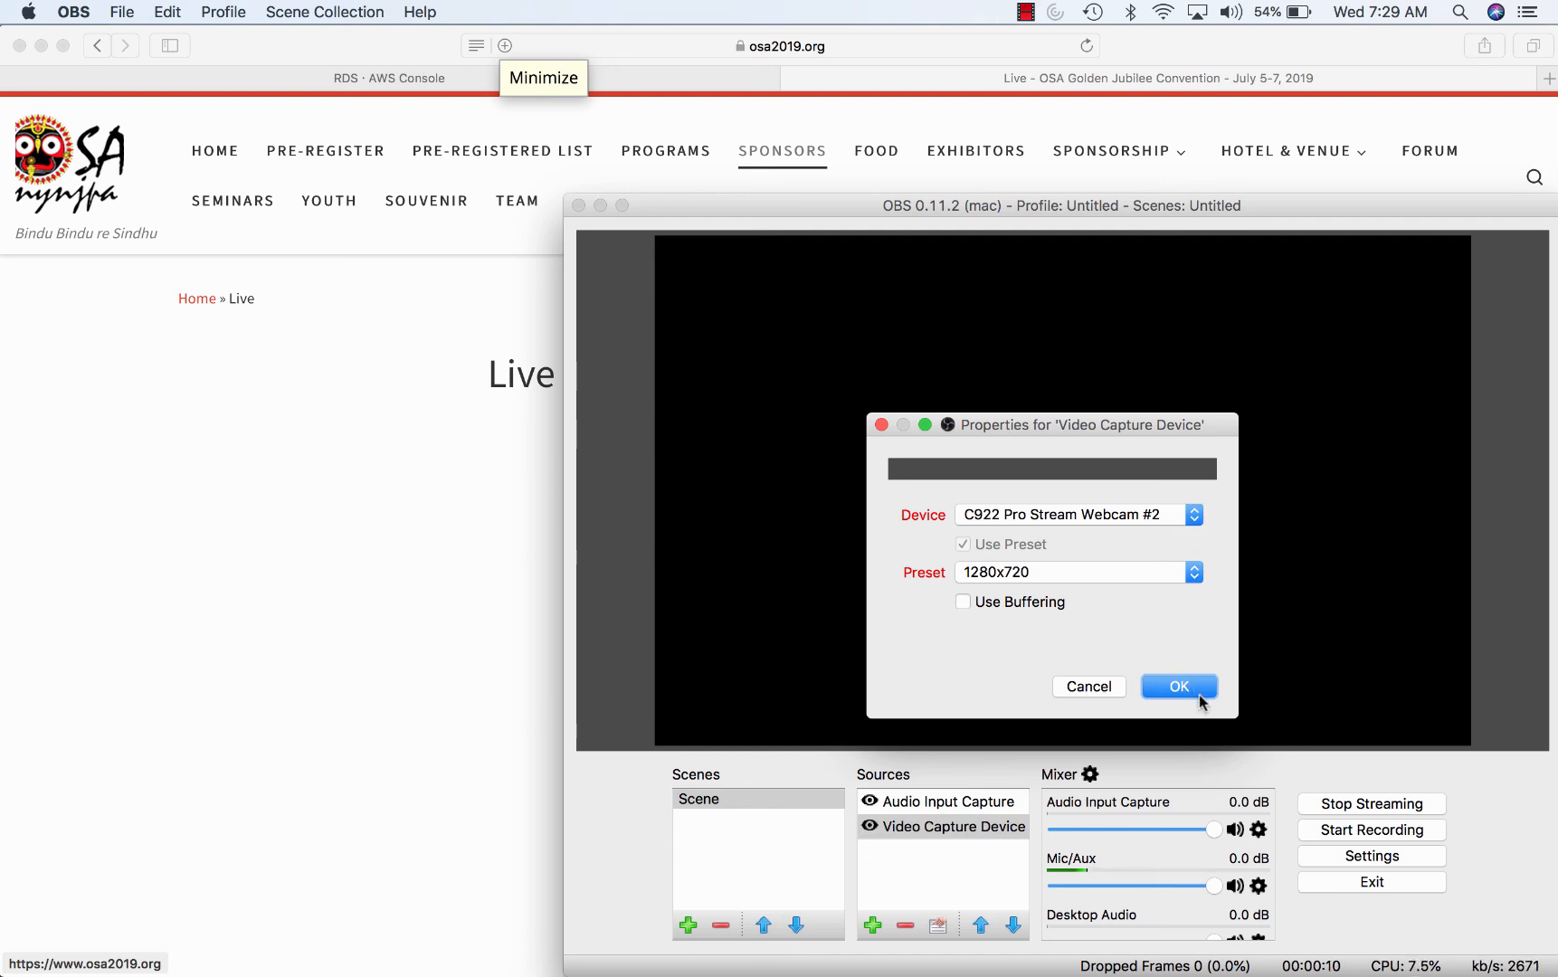
left_click(1195, 691)
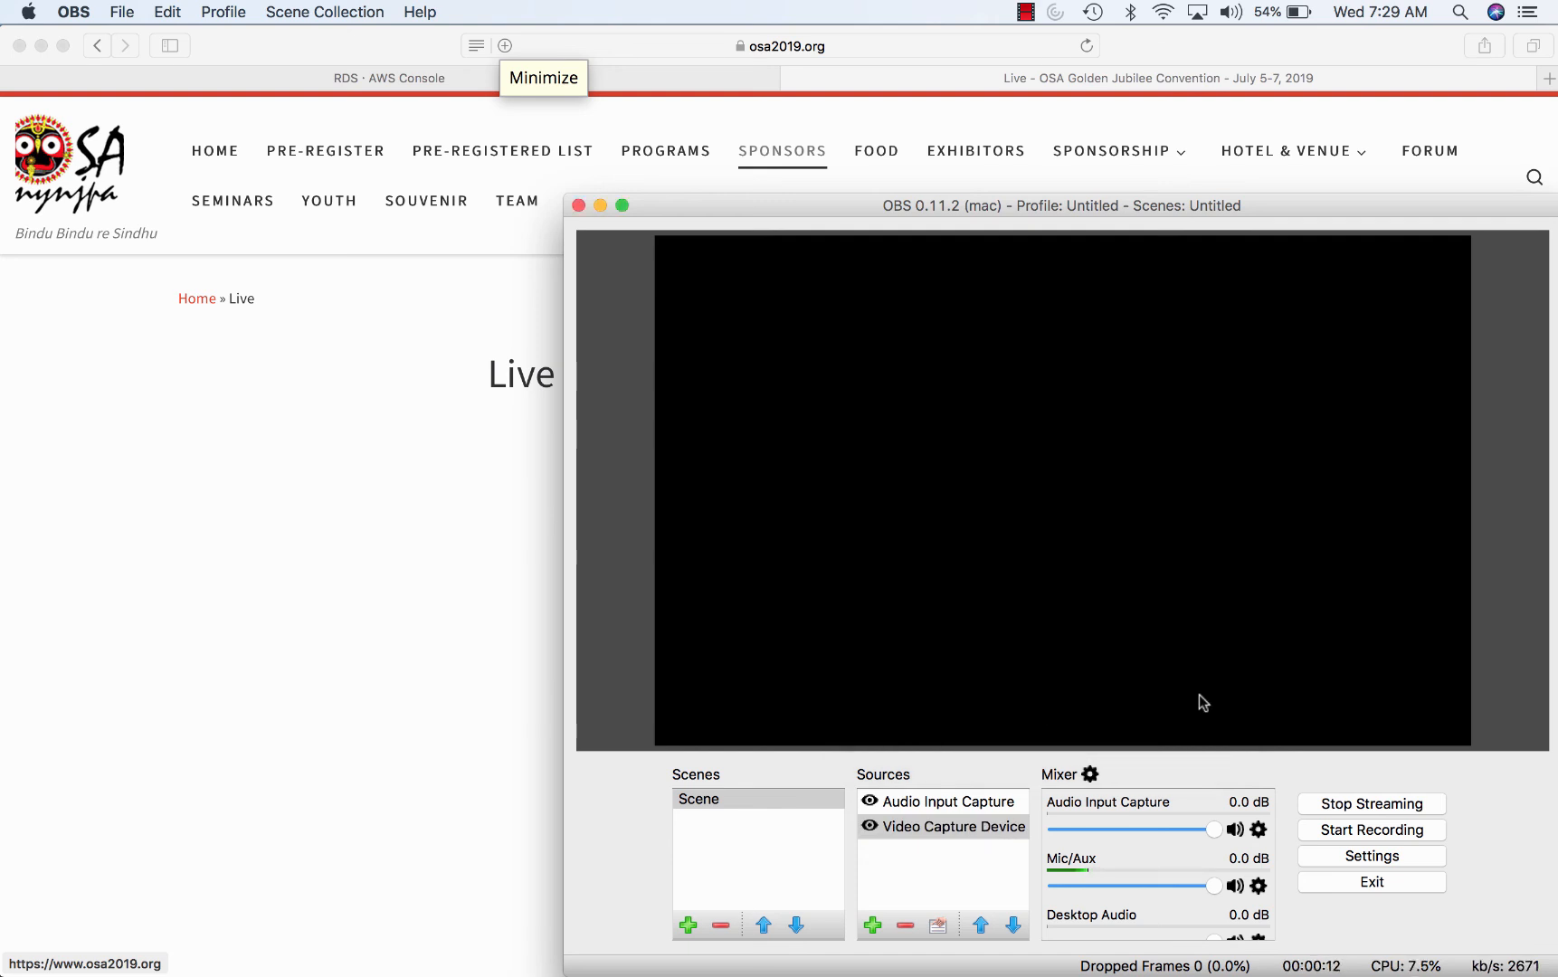
double_click(983, 823)
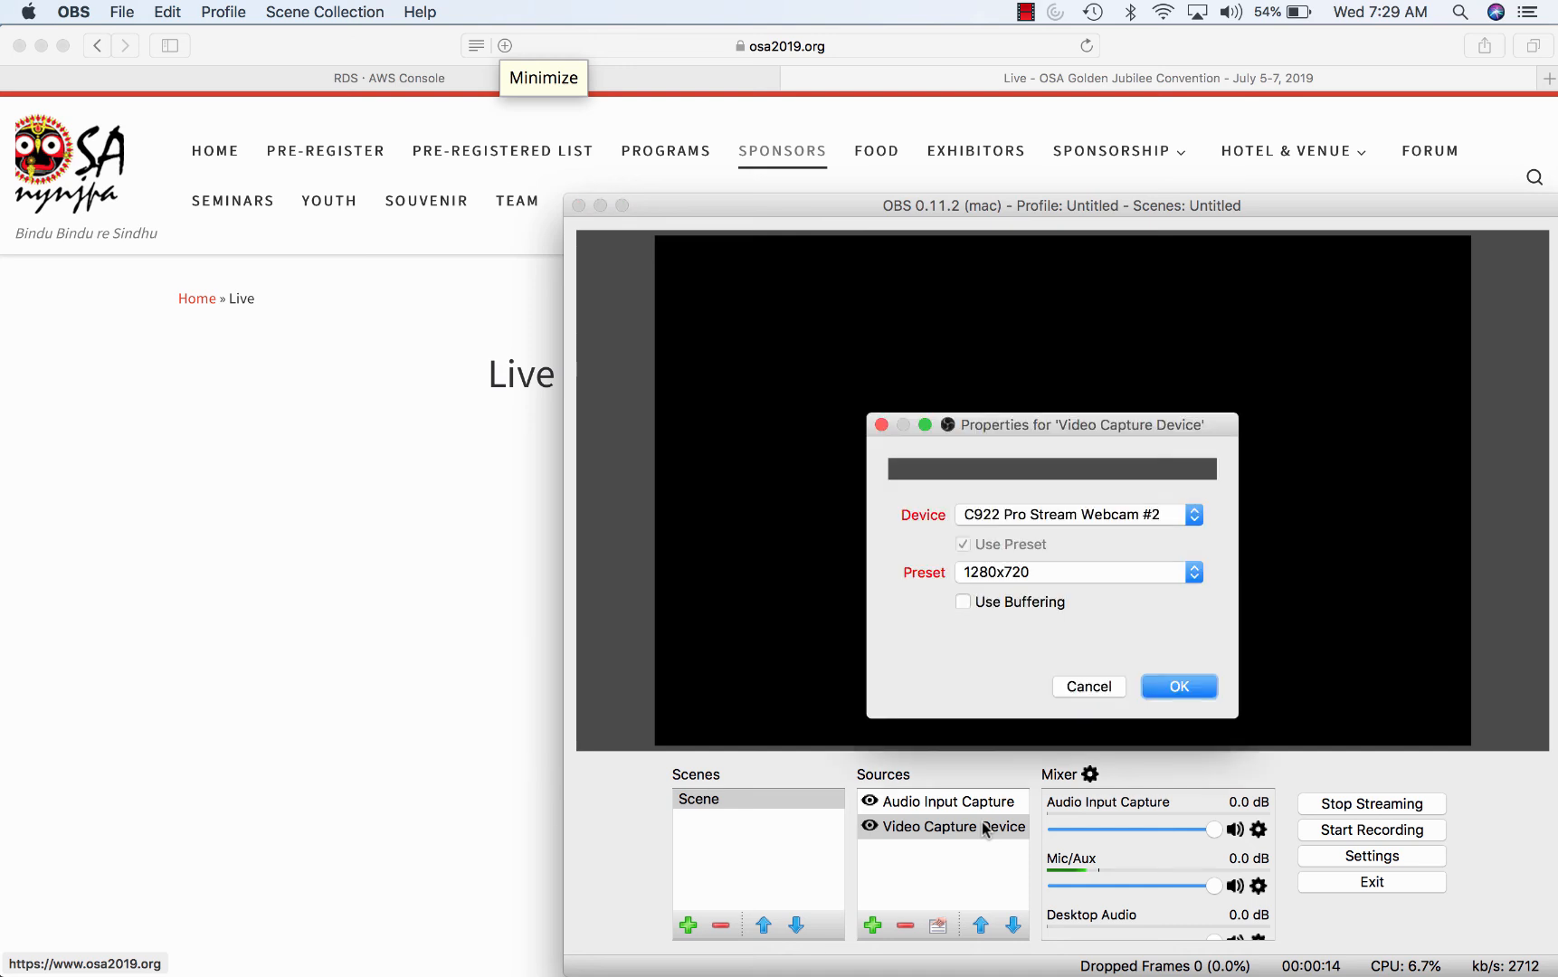
left_click(1031, 512)
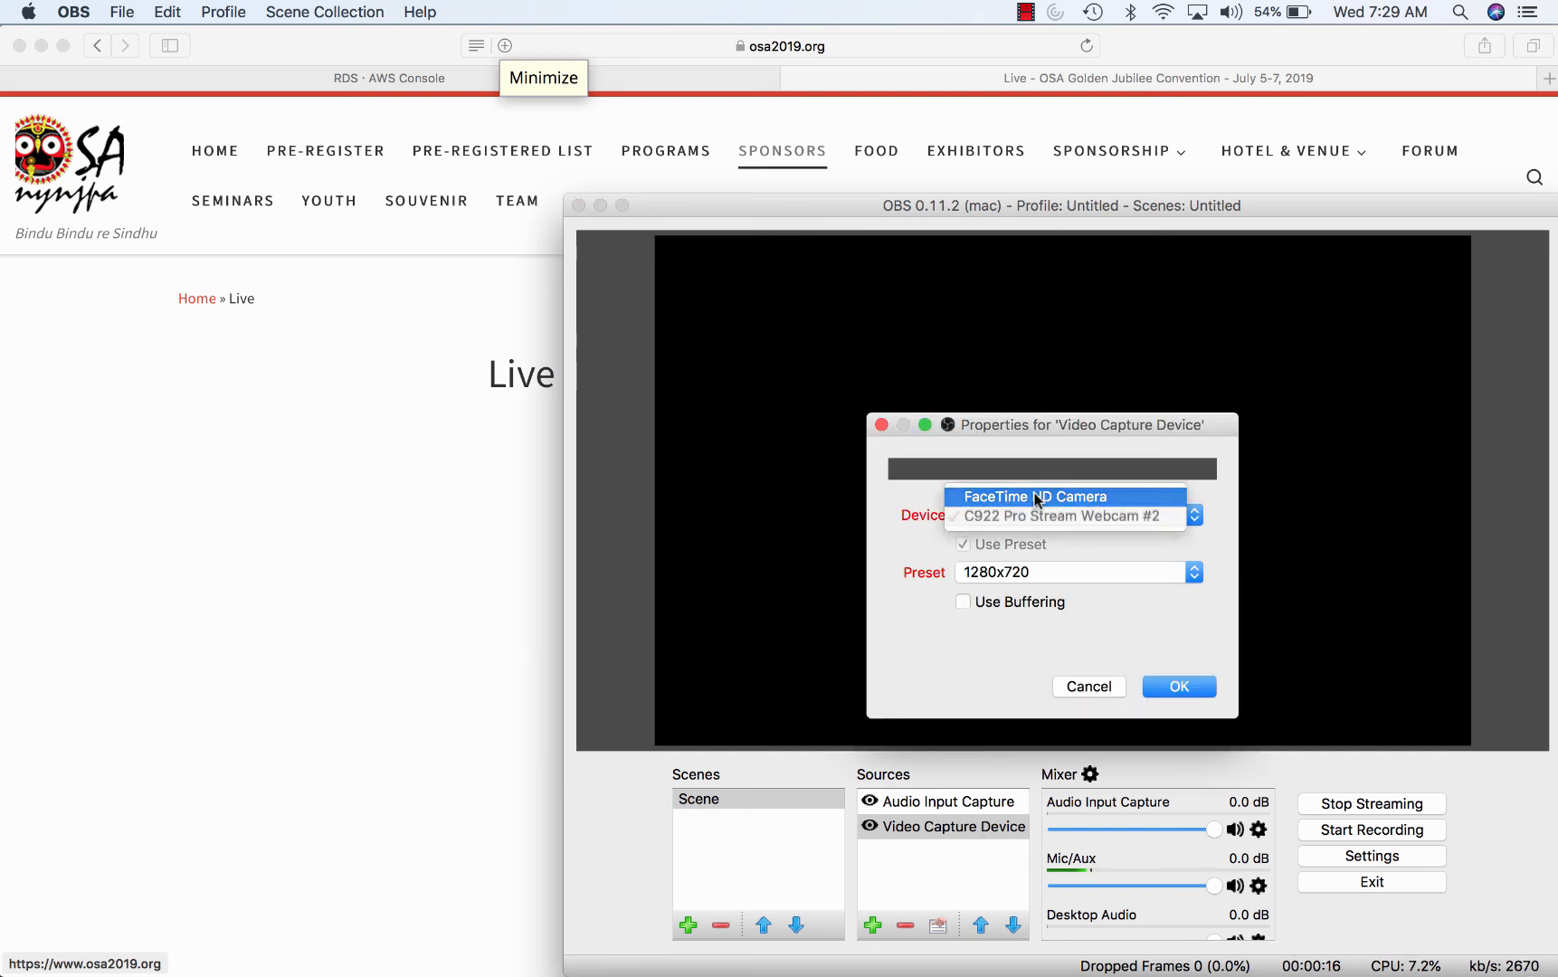
left_click(1040, 493)
left_click(1186, 691)
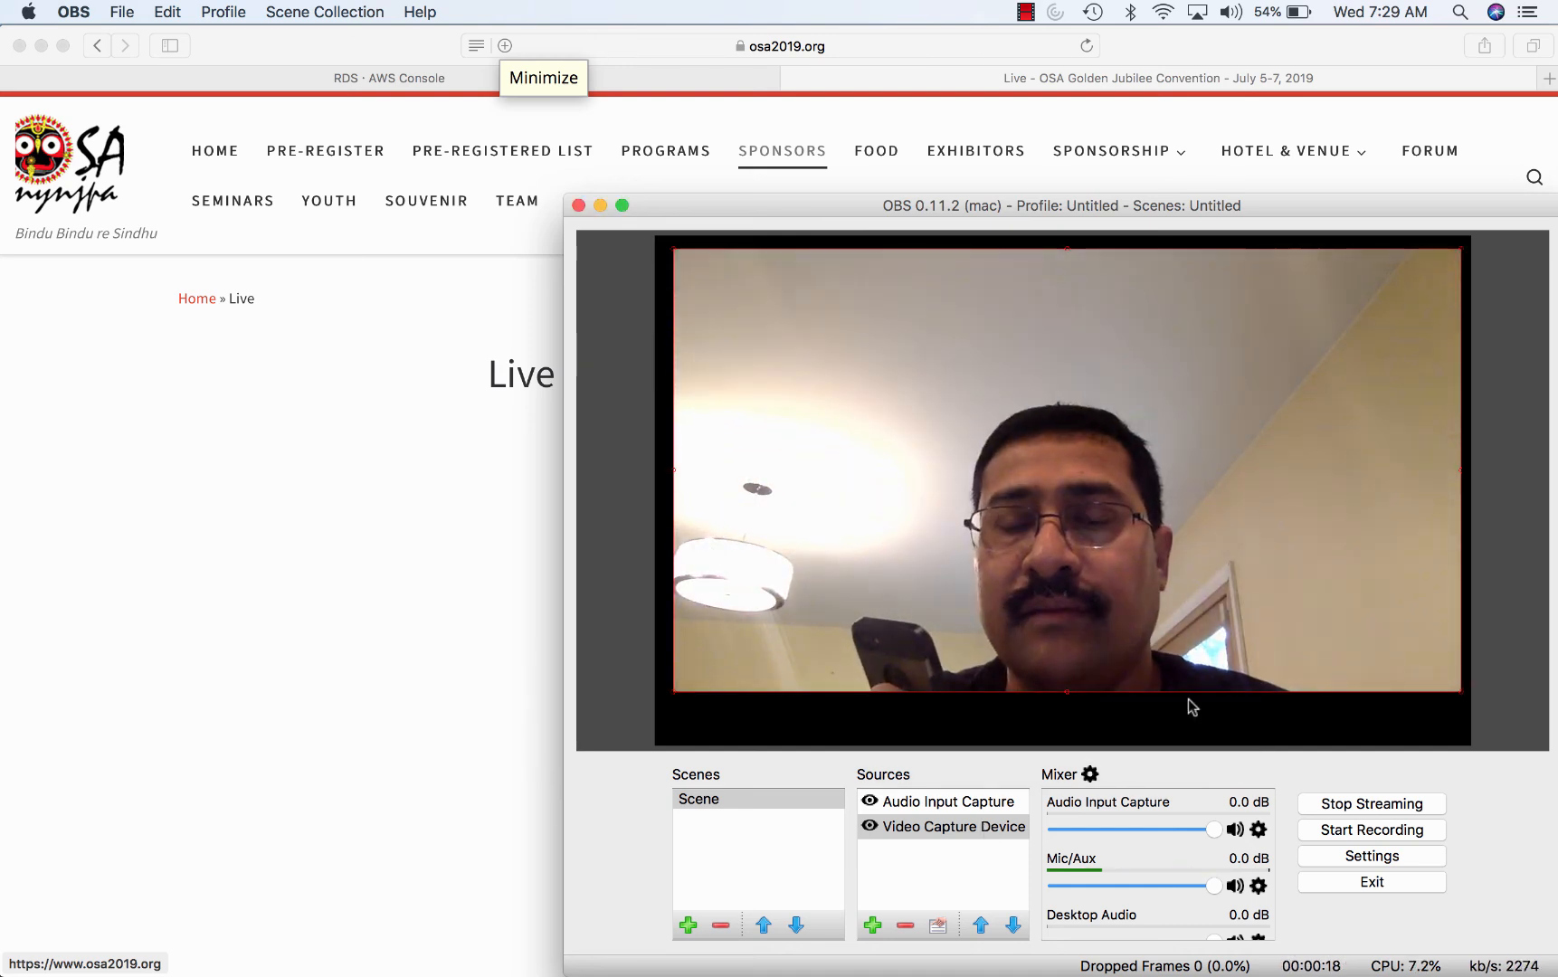
left_click(377, 515)
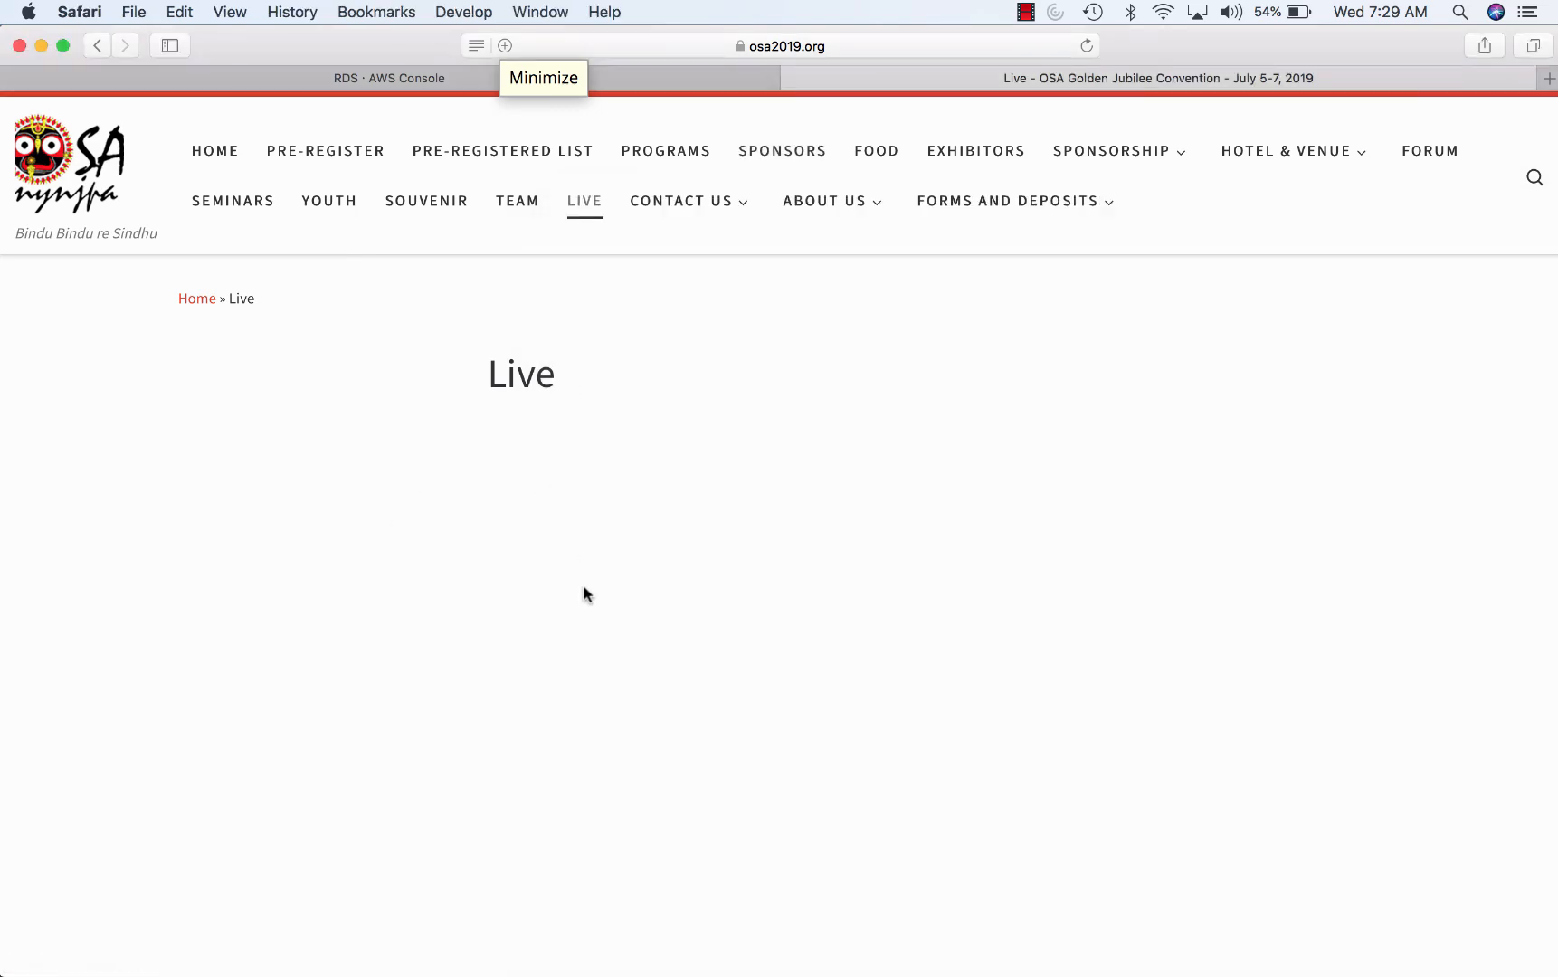
left_click(1085, 50)
mouse_move(409, 968)
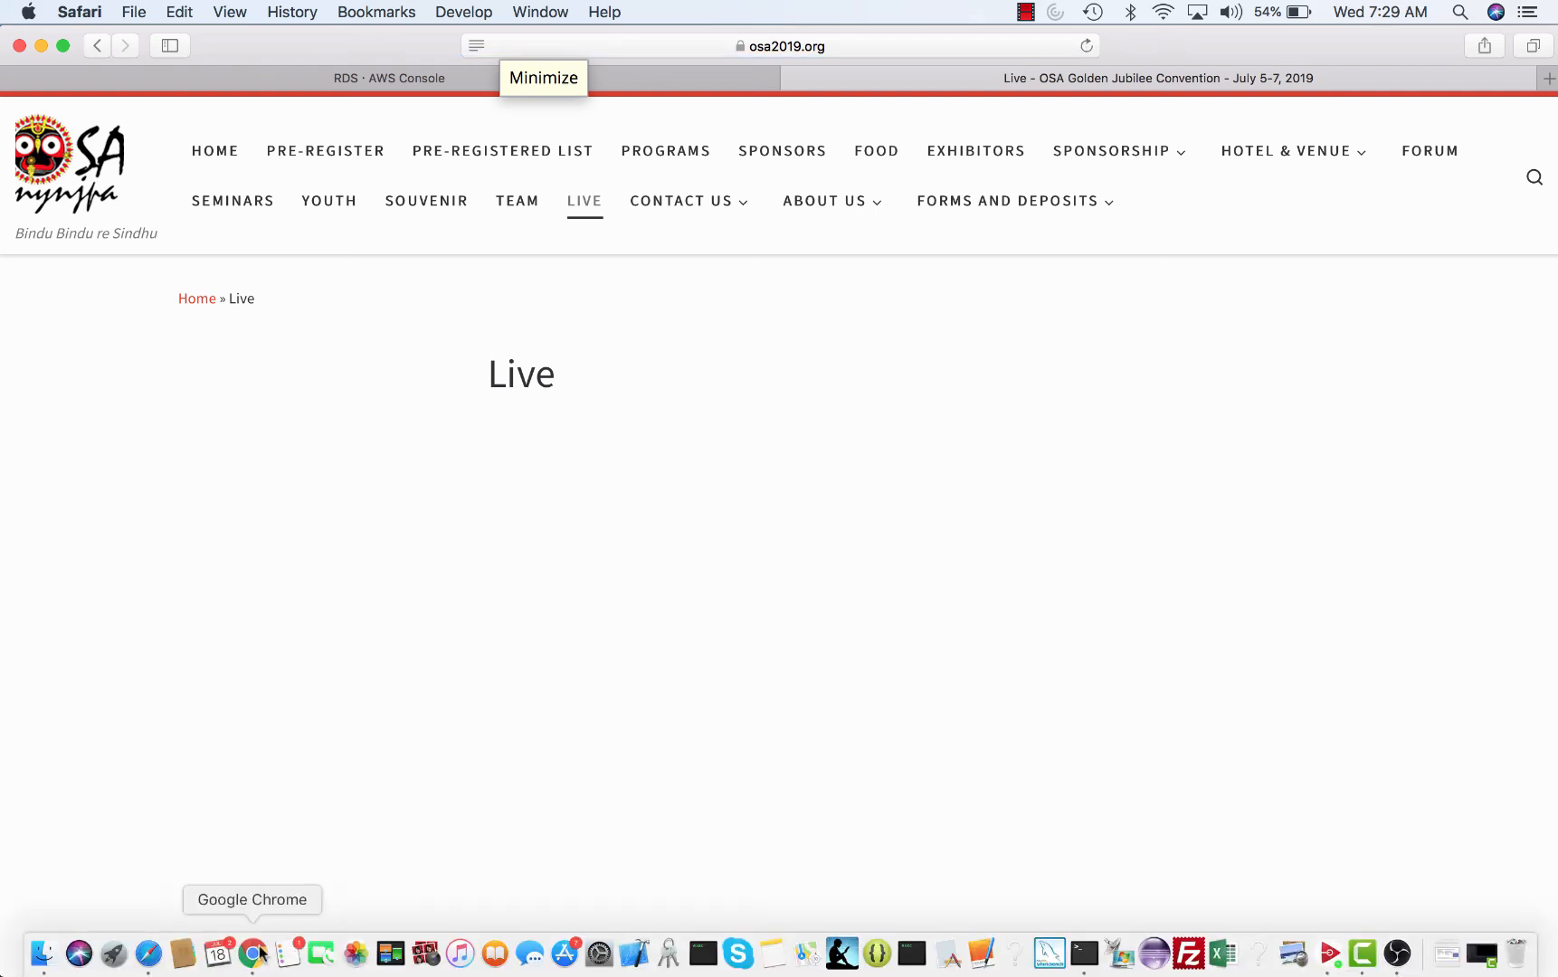
left_click(252, 953)
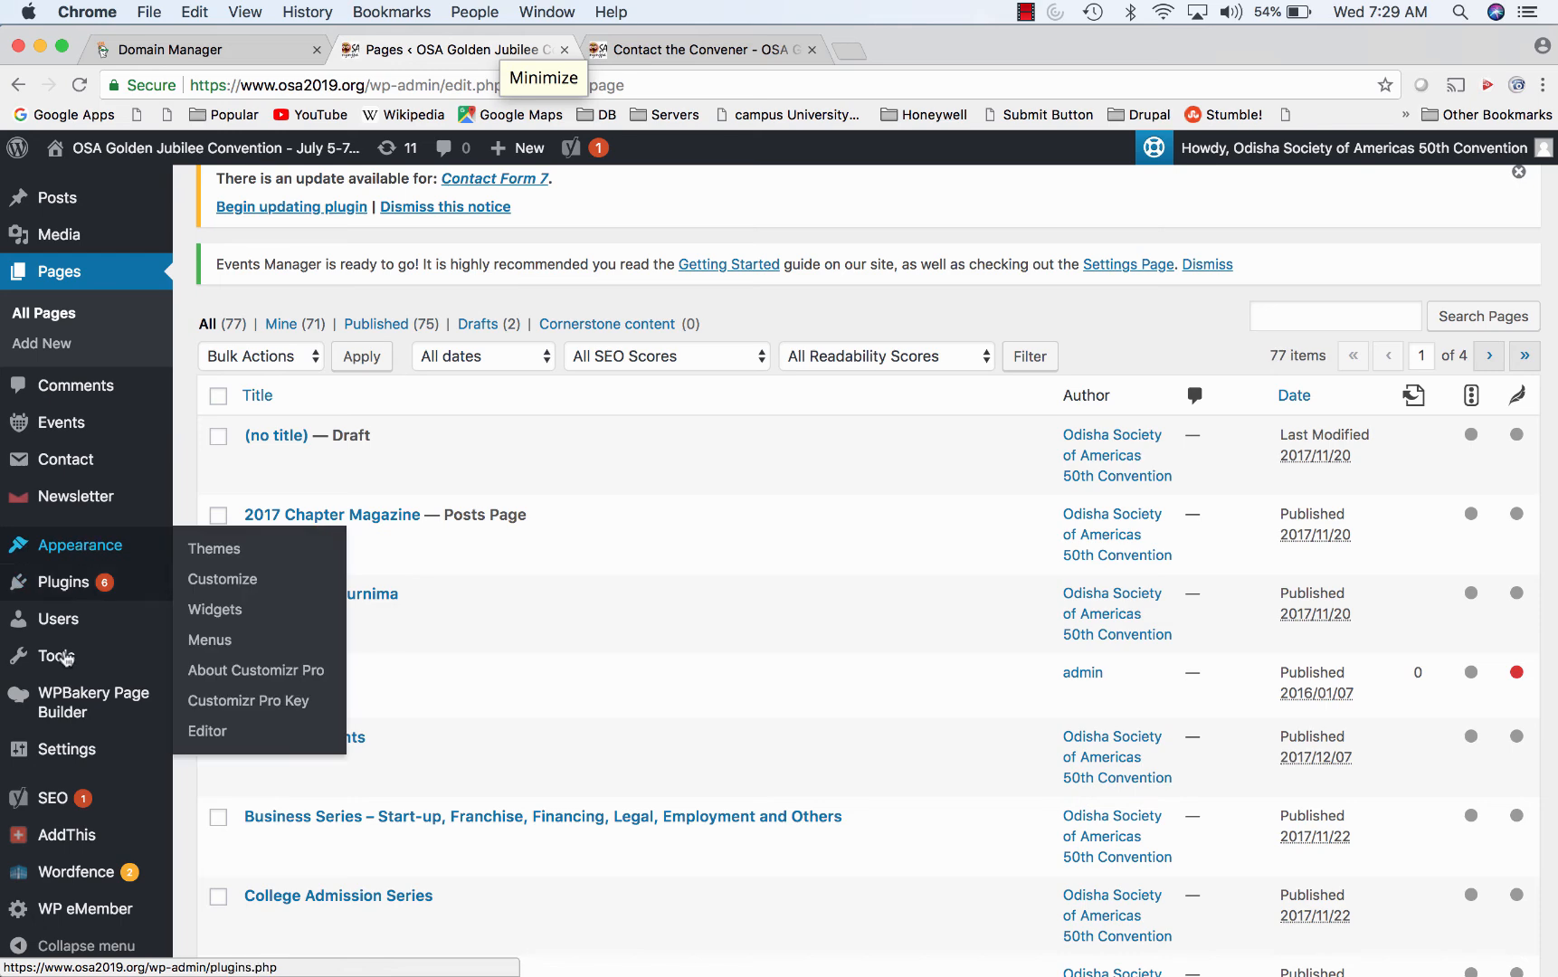
scroll(63, 715, "down", 3)
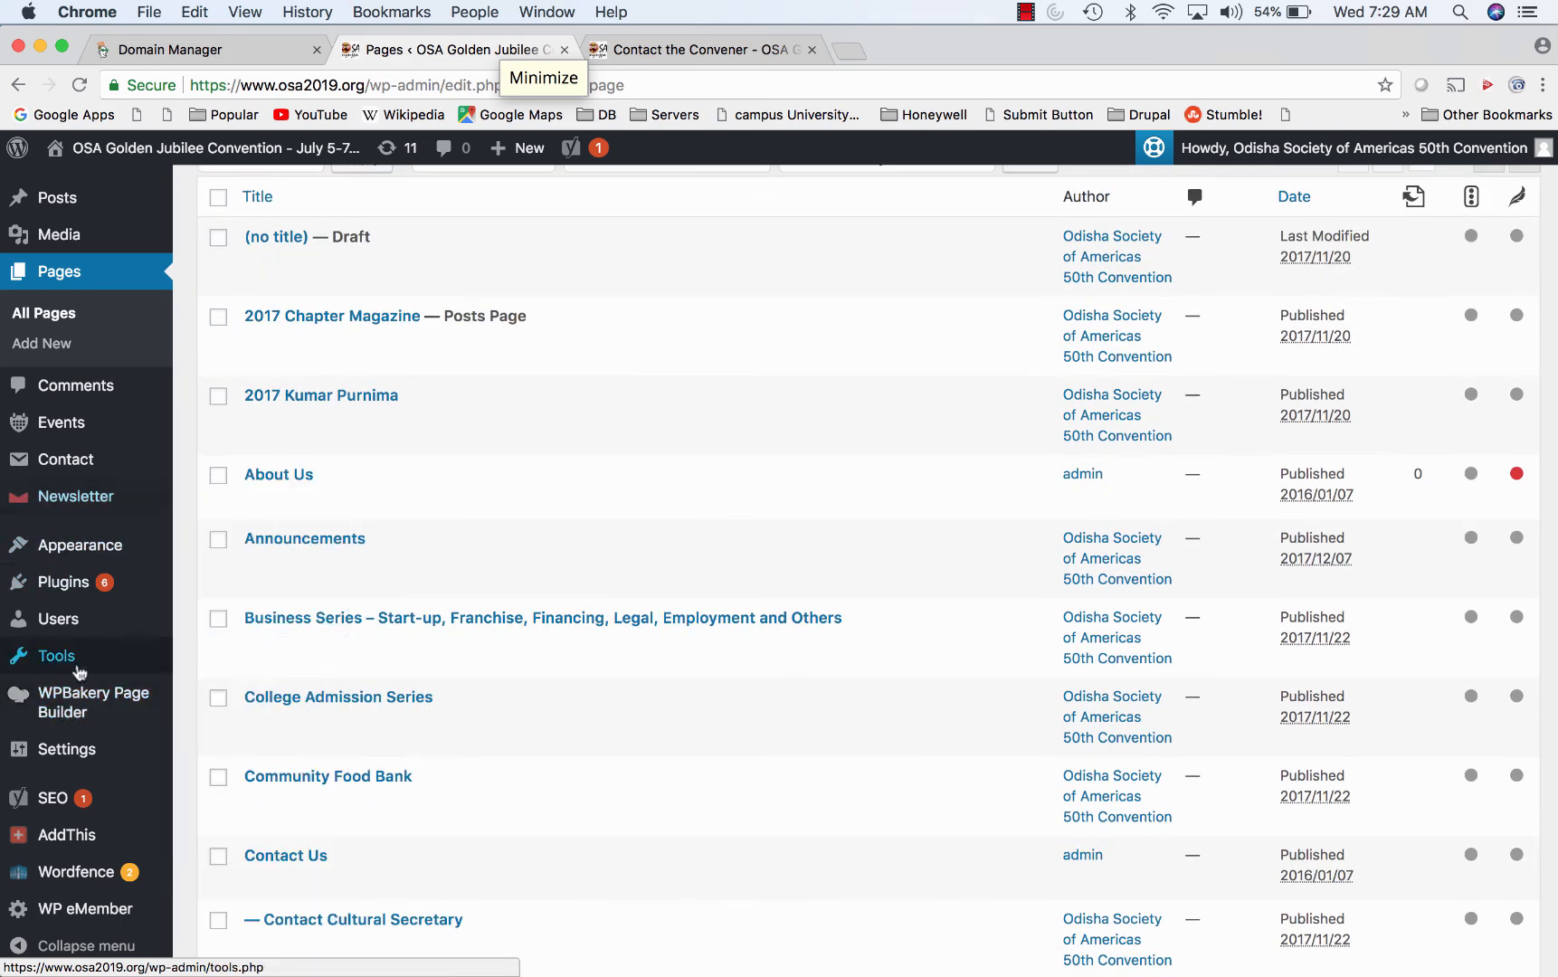
mouse_move(81, 556)
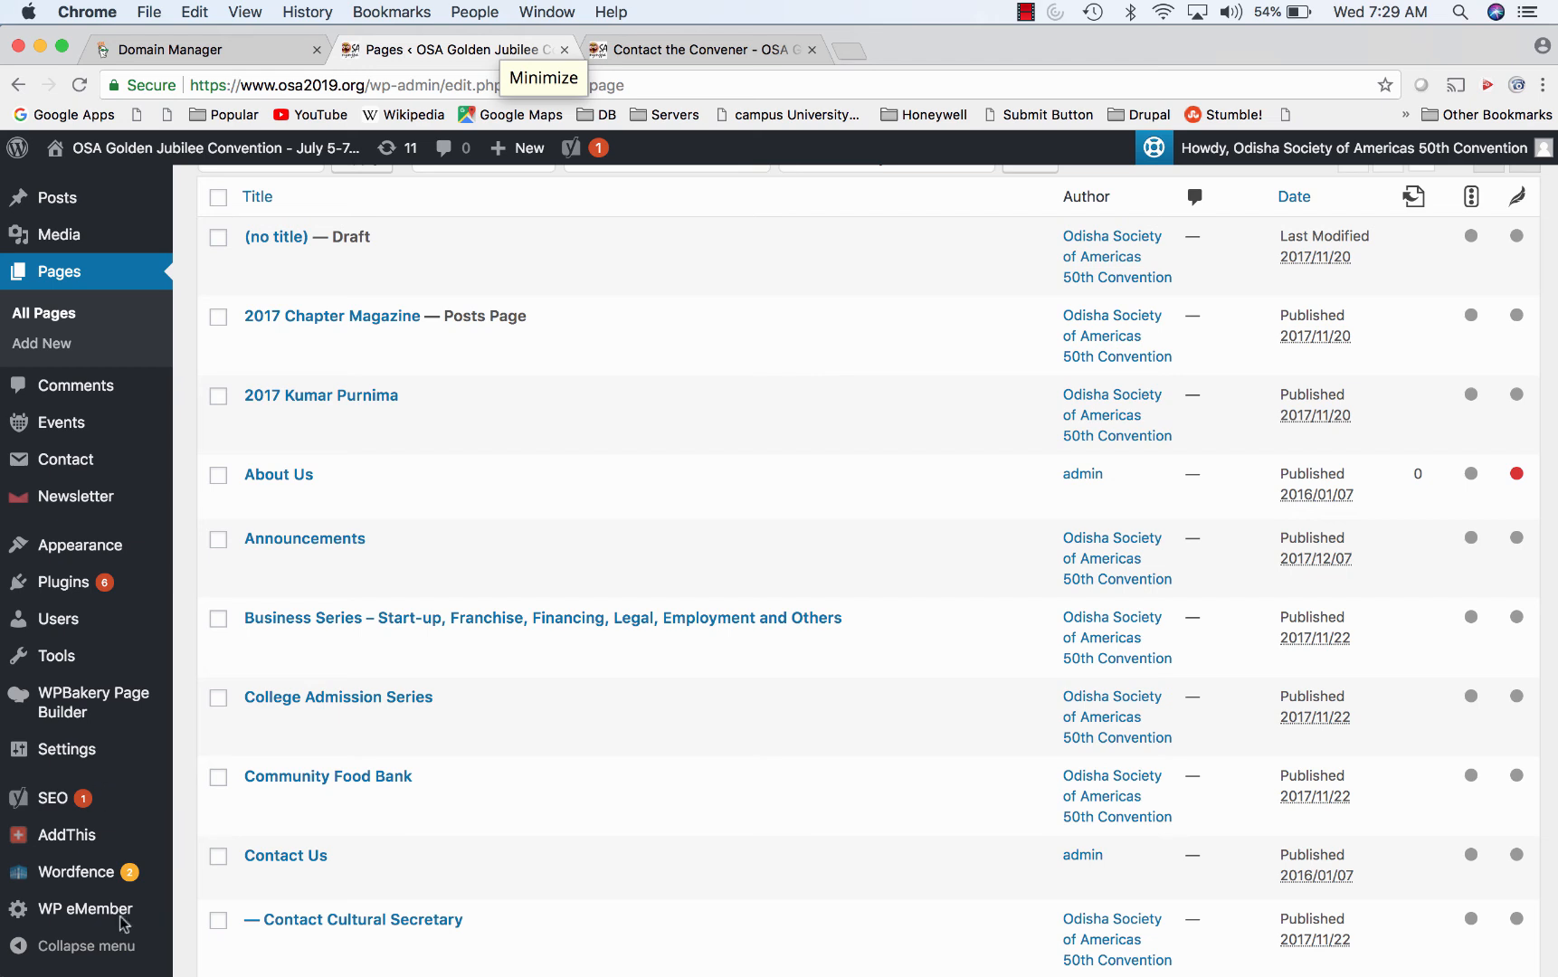
mouse_move(252, 963)
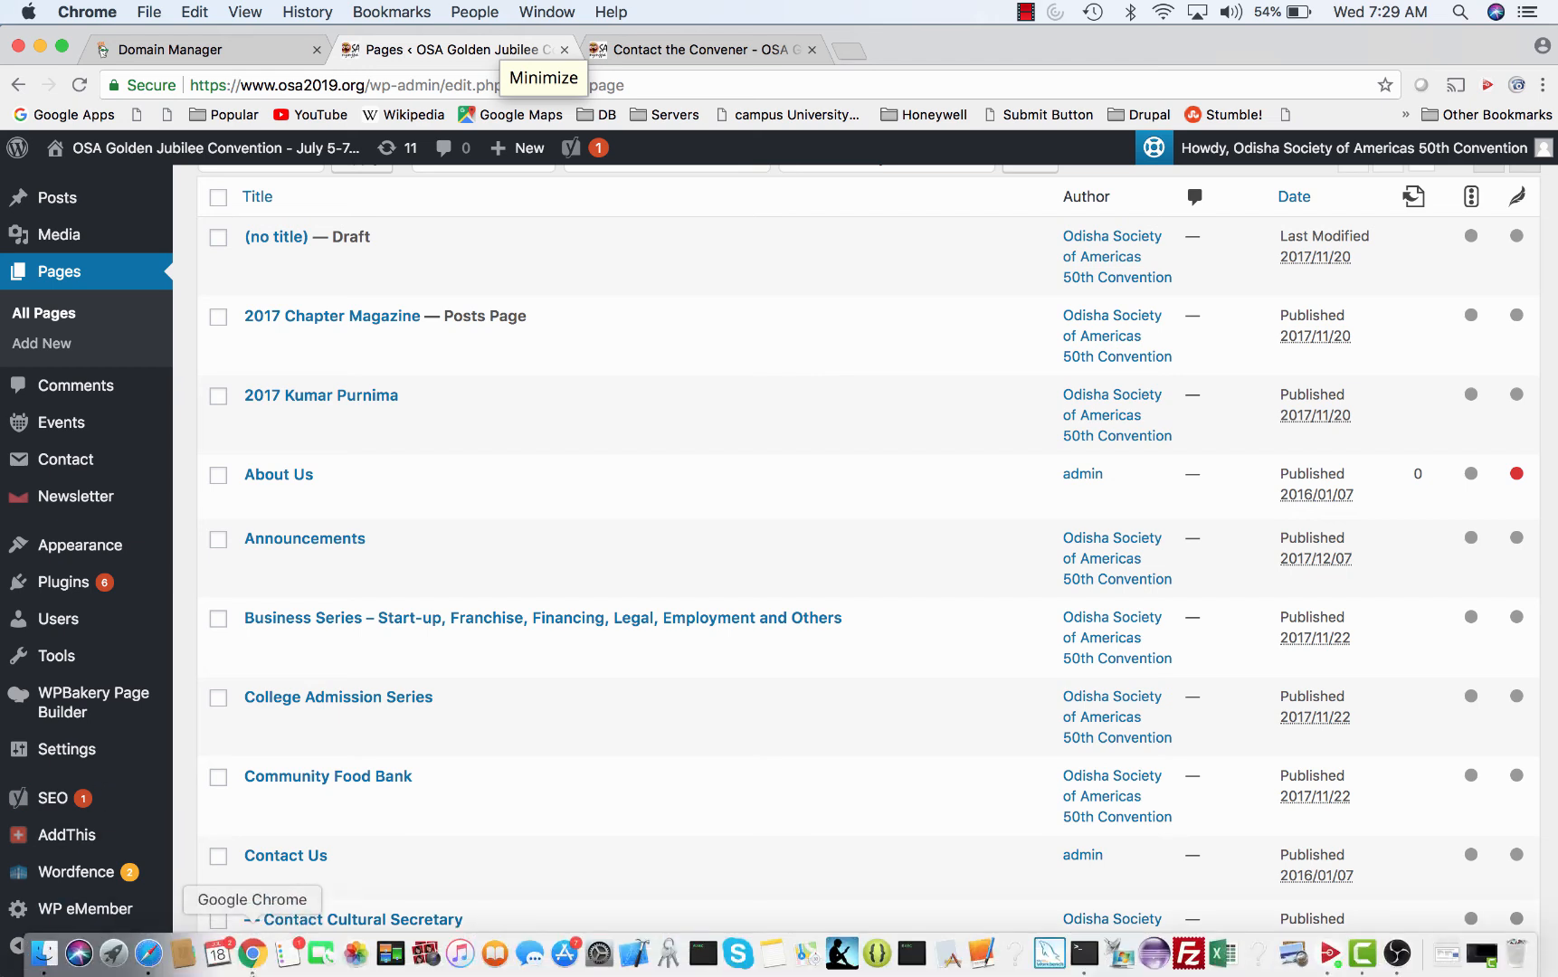
scroll(55, 859, "down", 3)
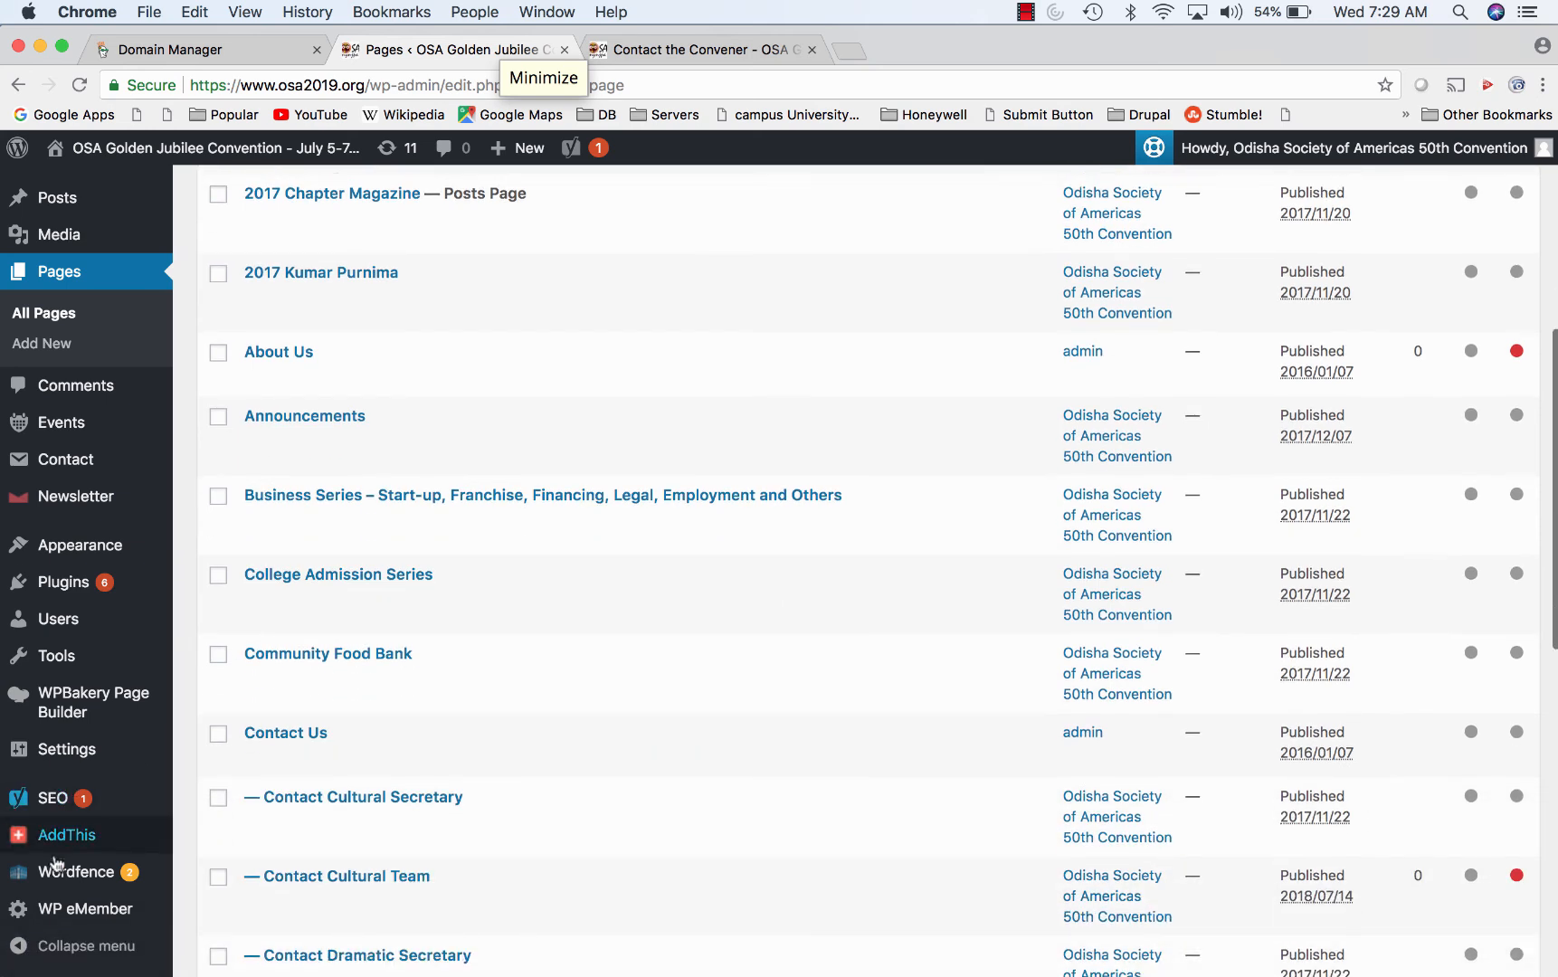
mouse_move(65, 794)
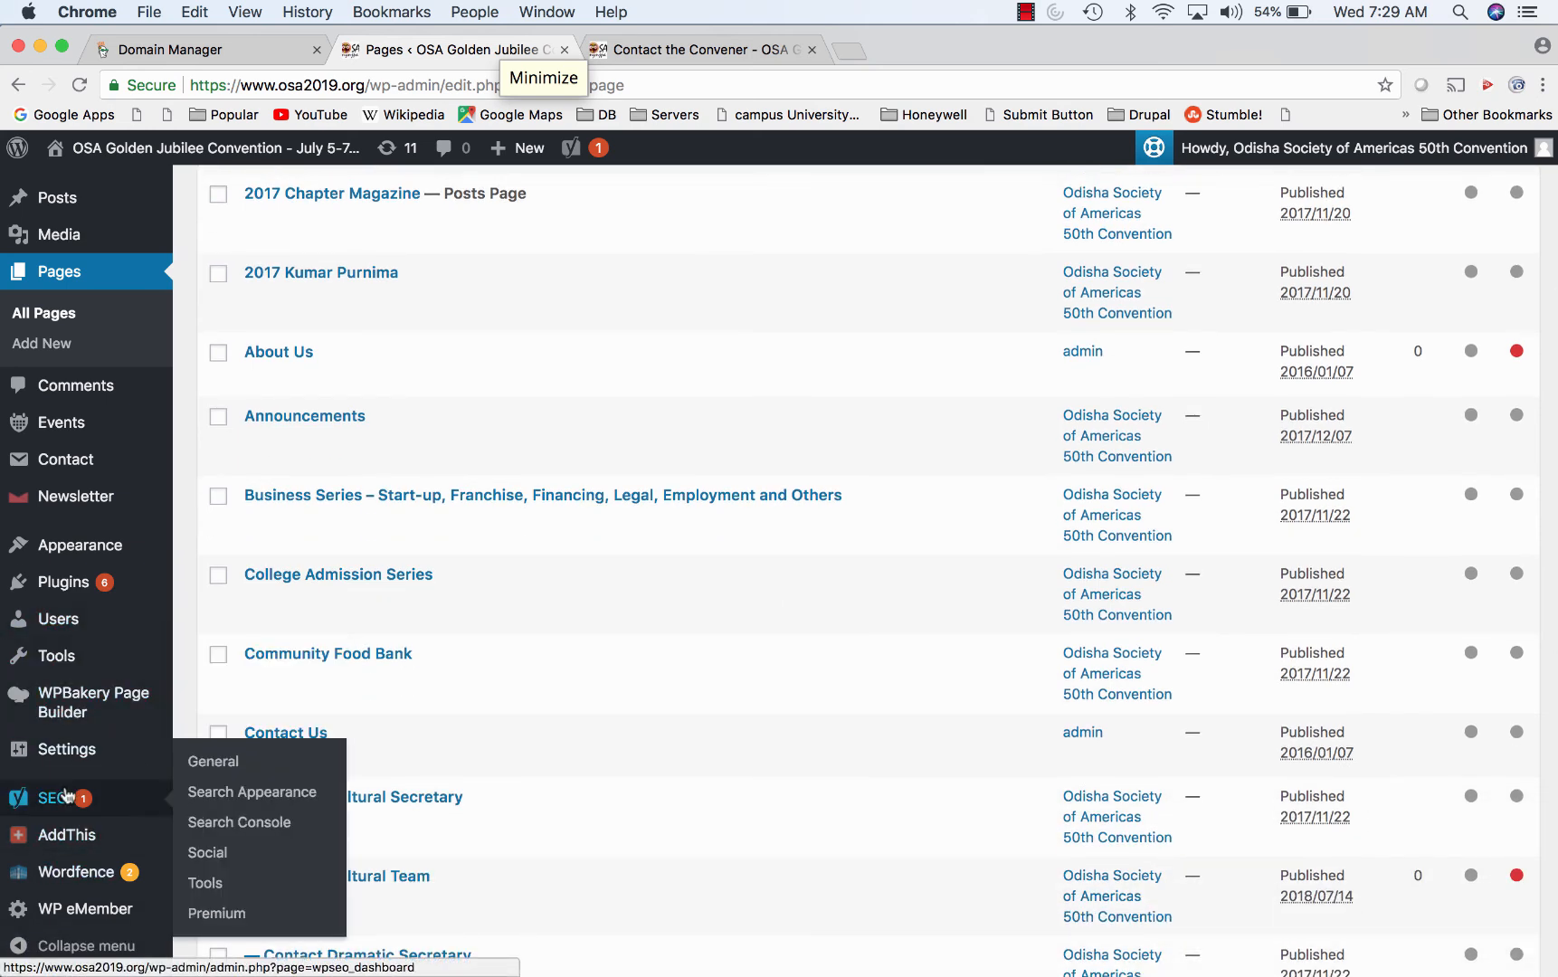
mouse_move(54, 748)
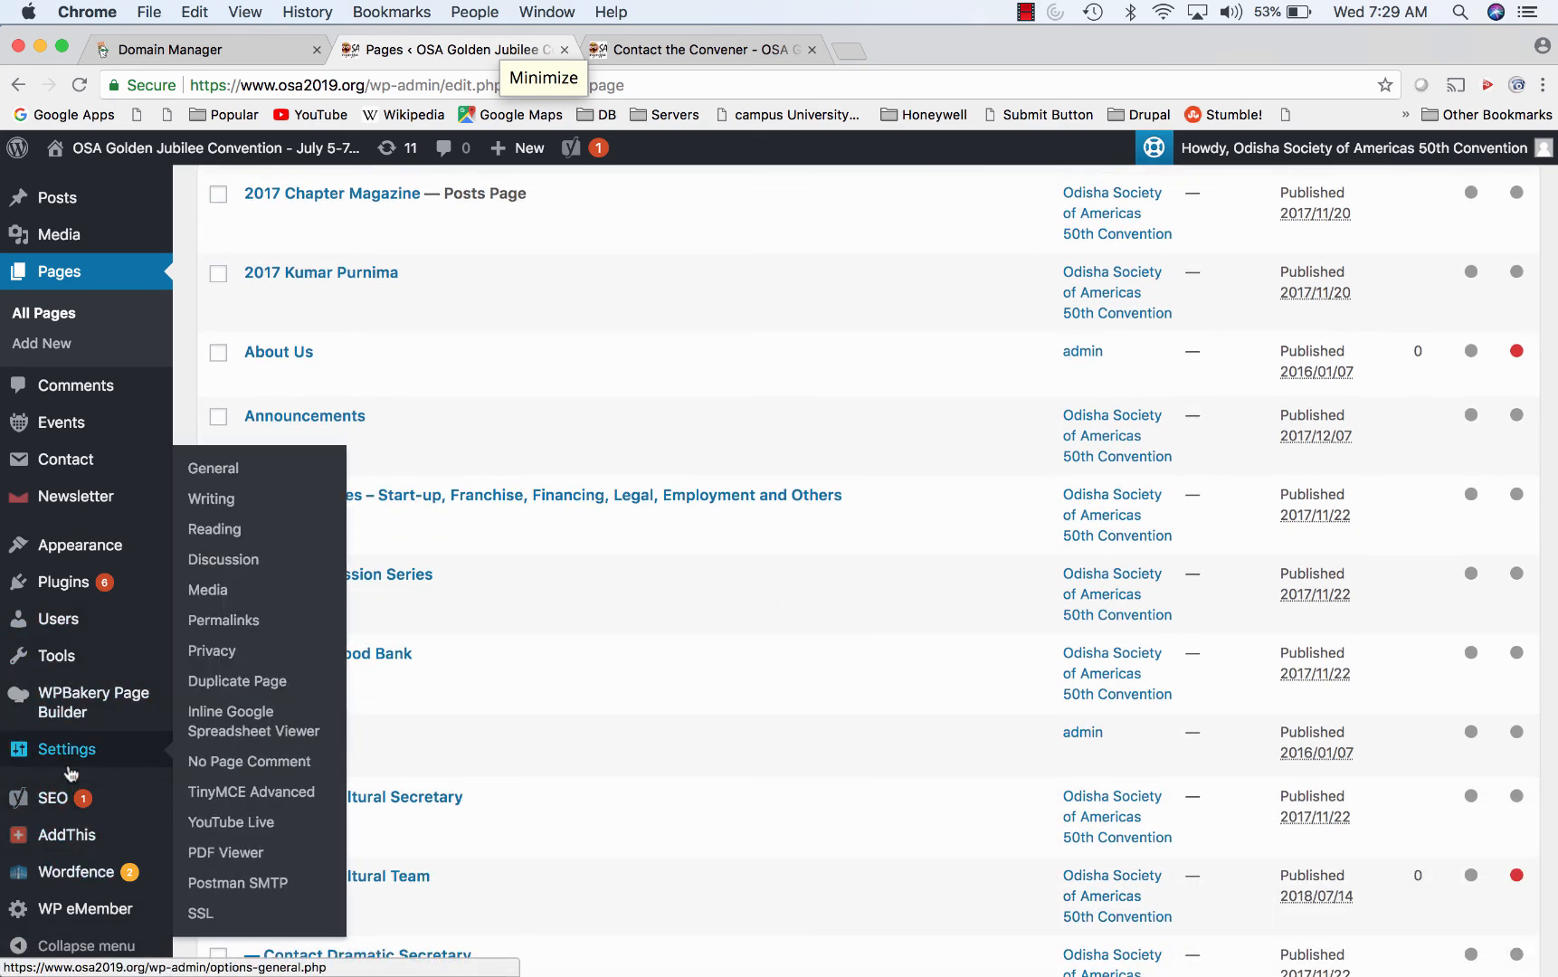
- Open Settings > YouTube Live and scroll through its stream, video and player options
left_click(234, 832)
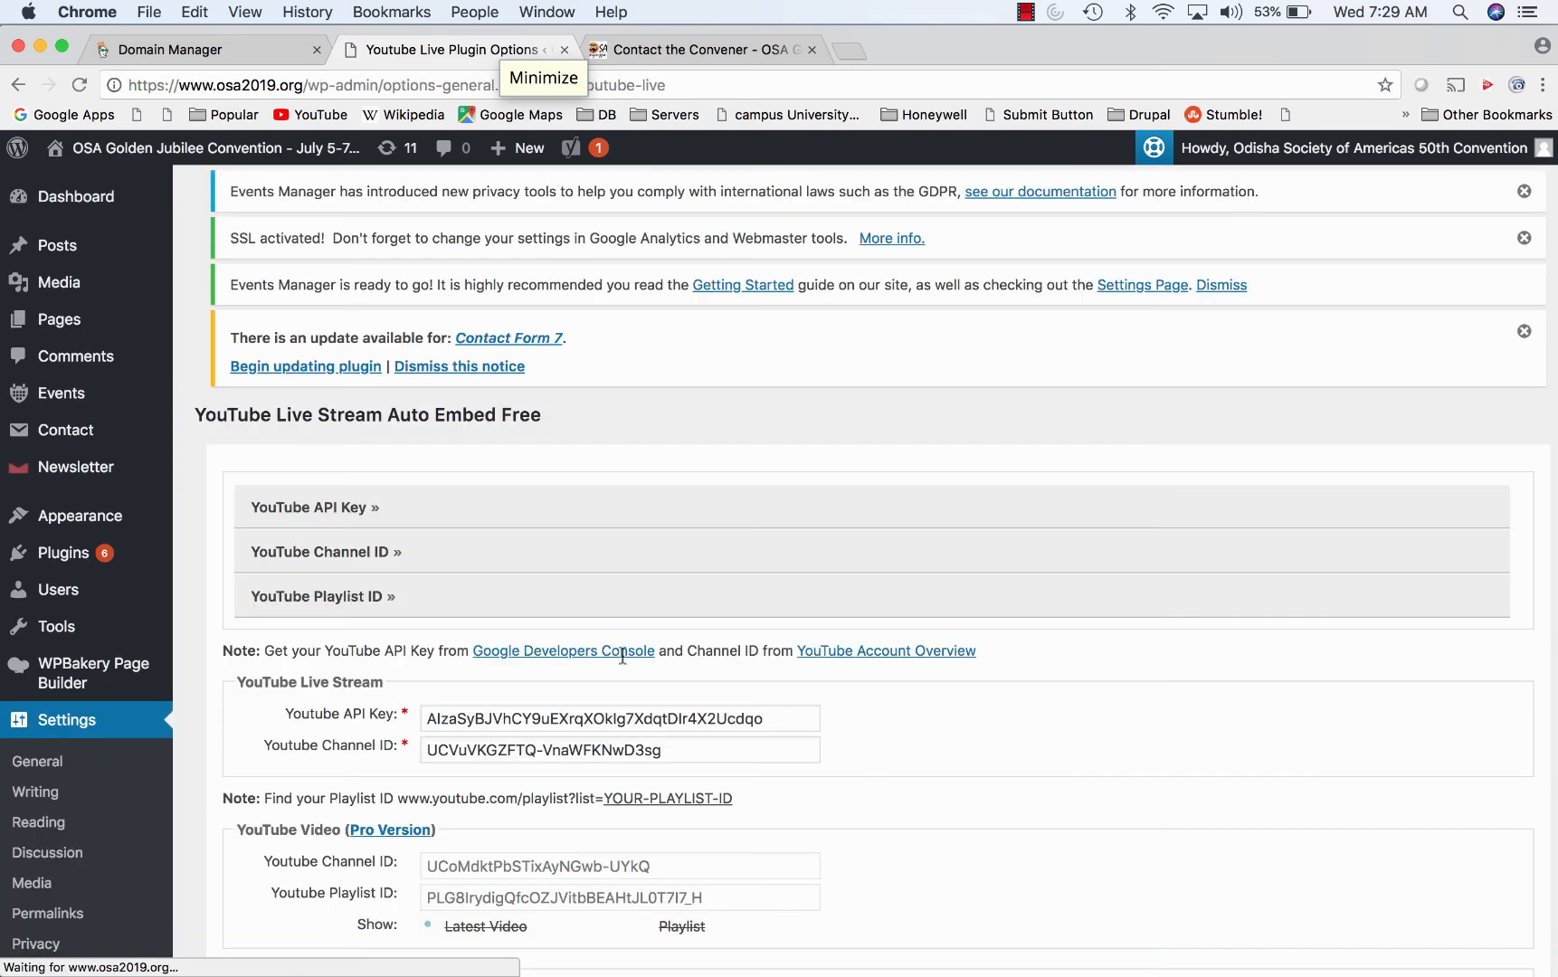
scroll(785, 708, "down", 5)
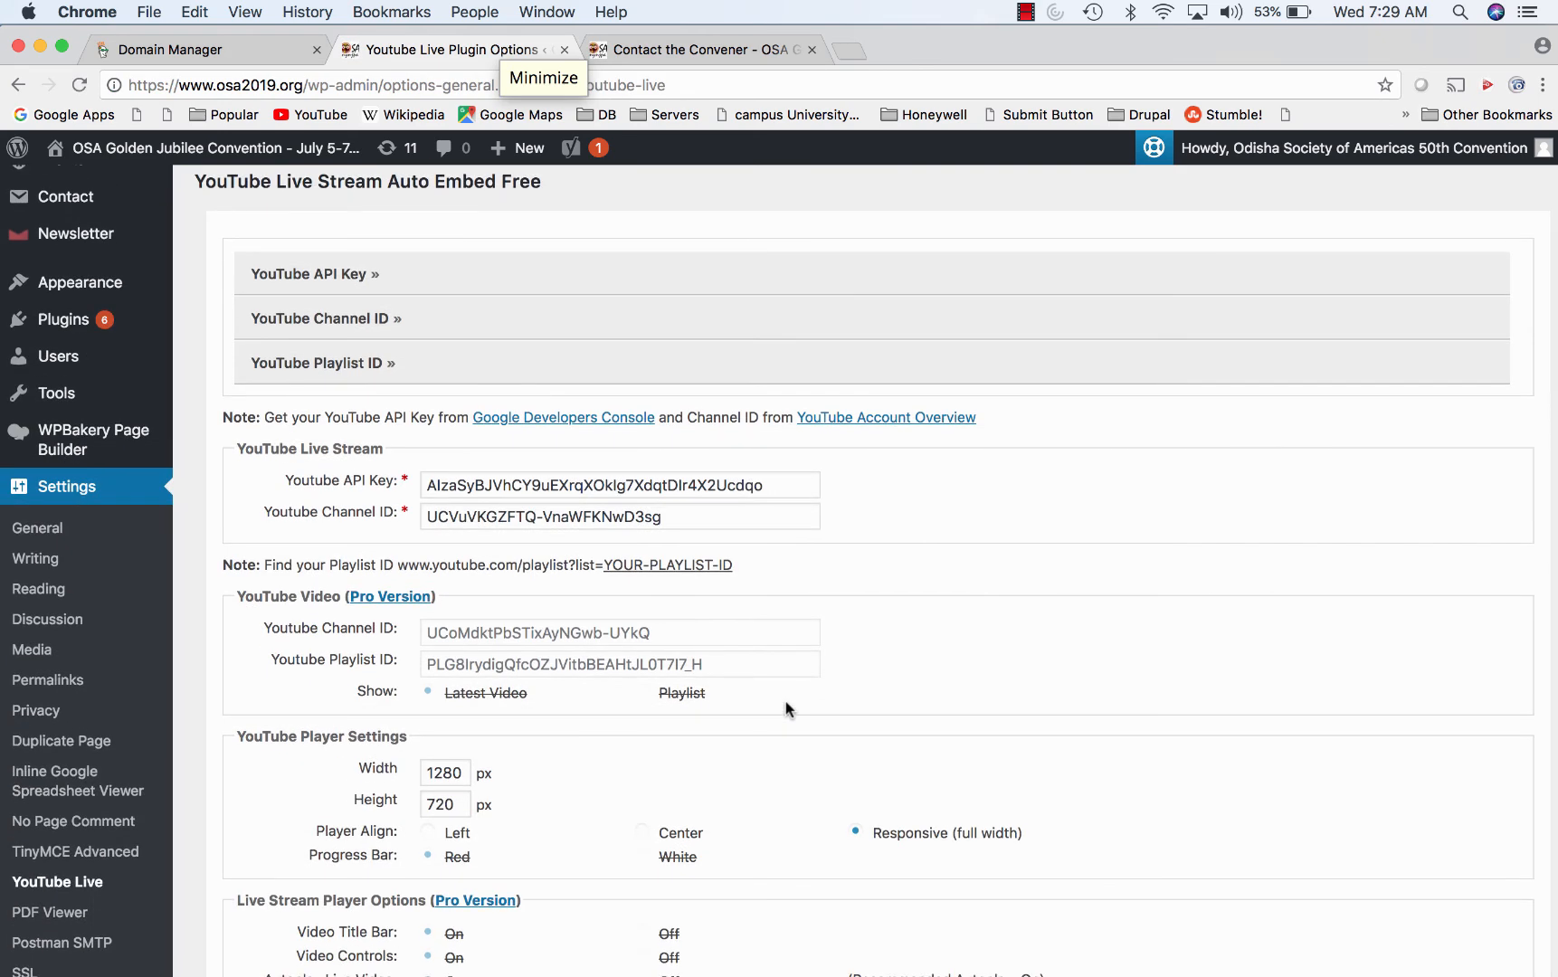
scroll(785, 701, "up", 5)
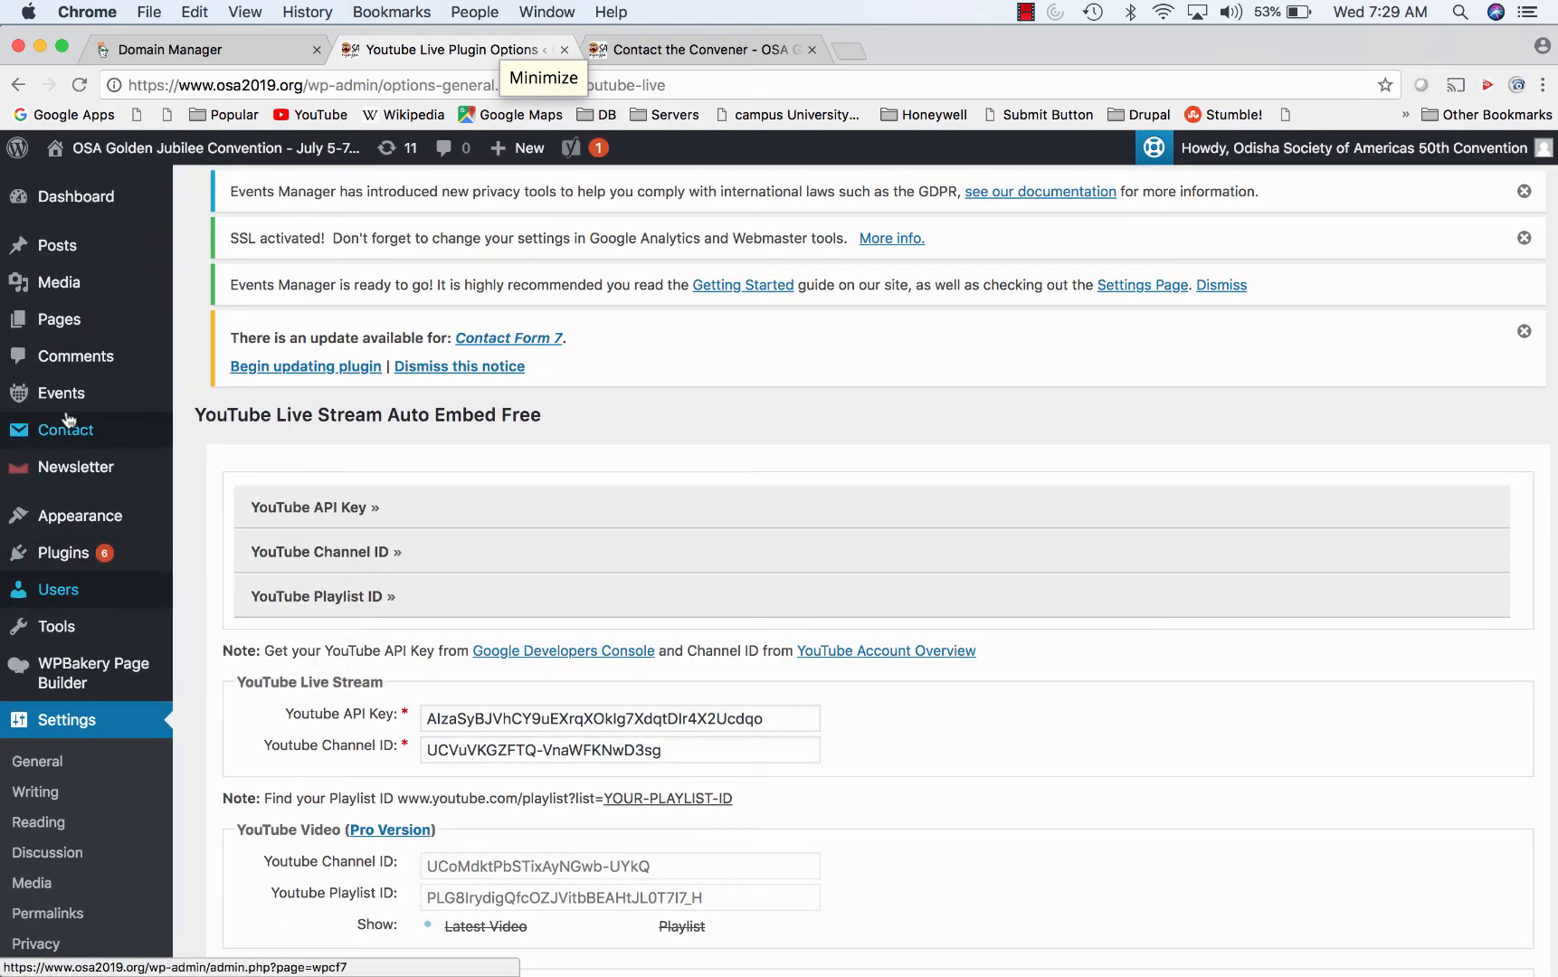
mouse_move(50, 324)
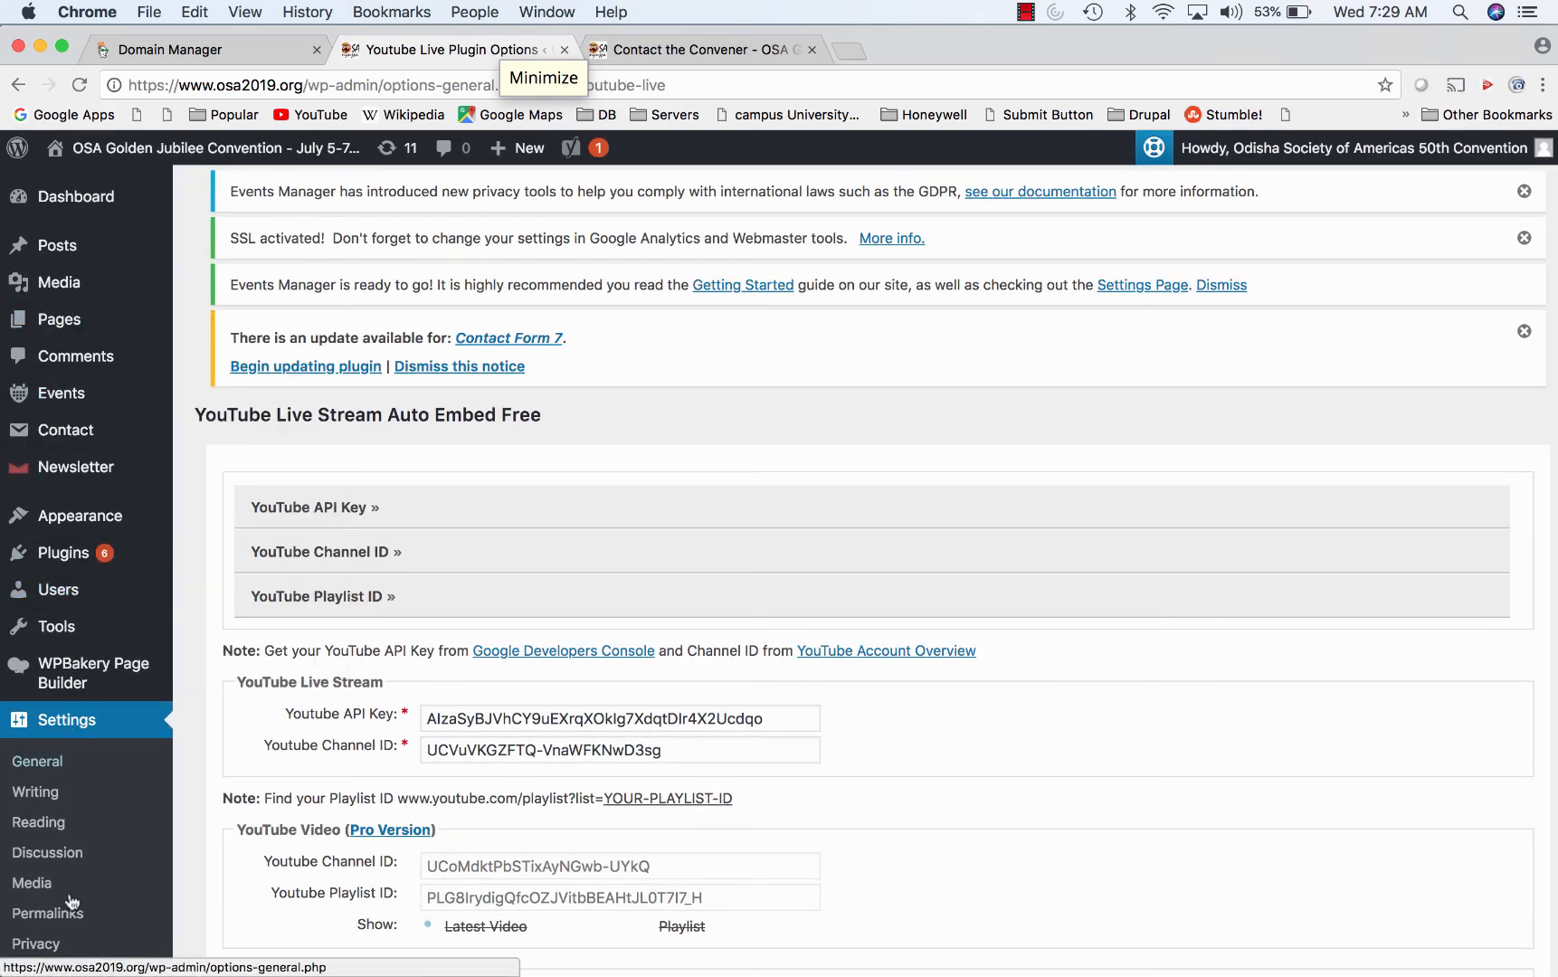
scroll(63, 904, "down", 10)
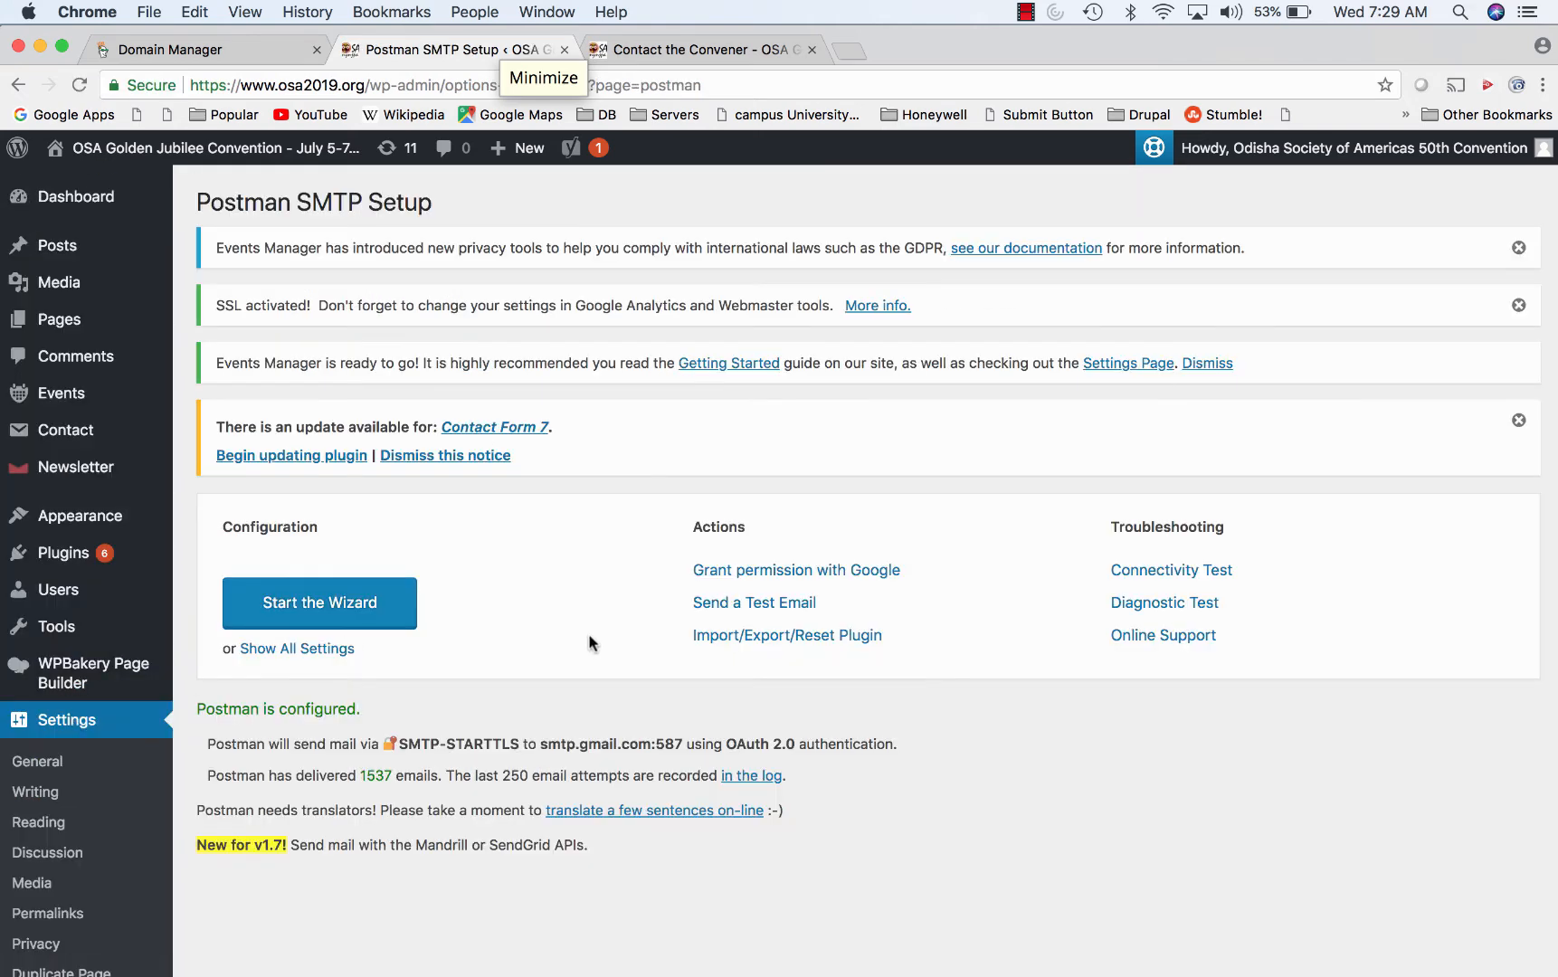
- Select the Postman SMTP status line showing smtp.gmail.com:587 with OAuth 2.0
scroll(1137, 583, "down", 4)
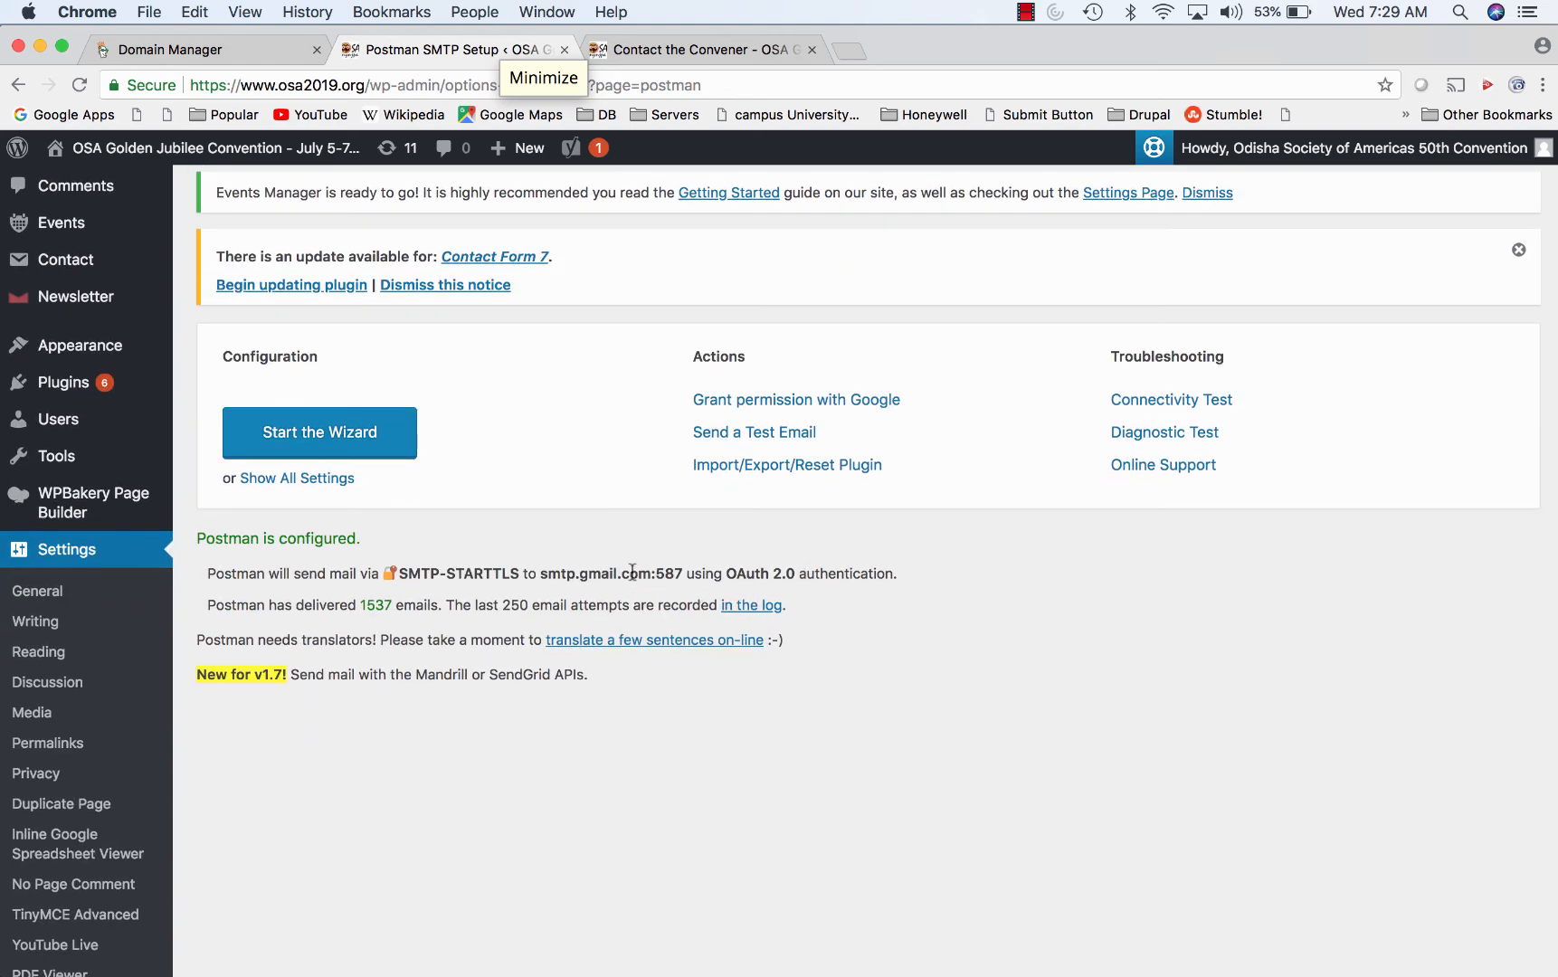
left_click_drag(618, 573, 902, 576)
scroll(516, 683, "up", 4)
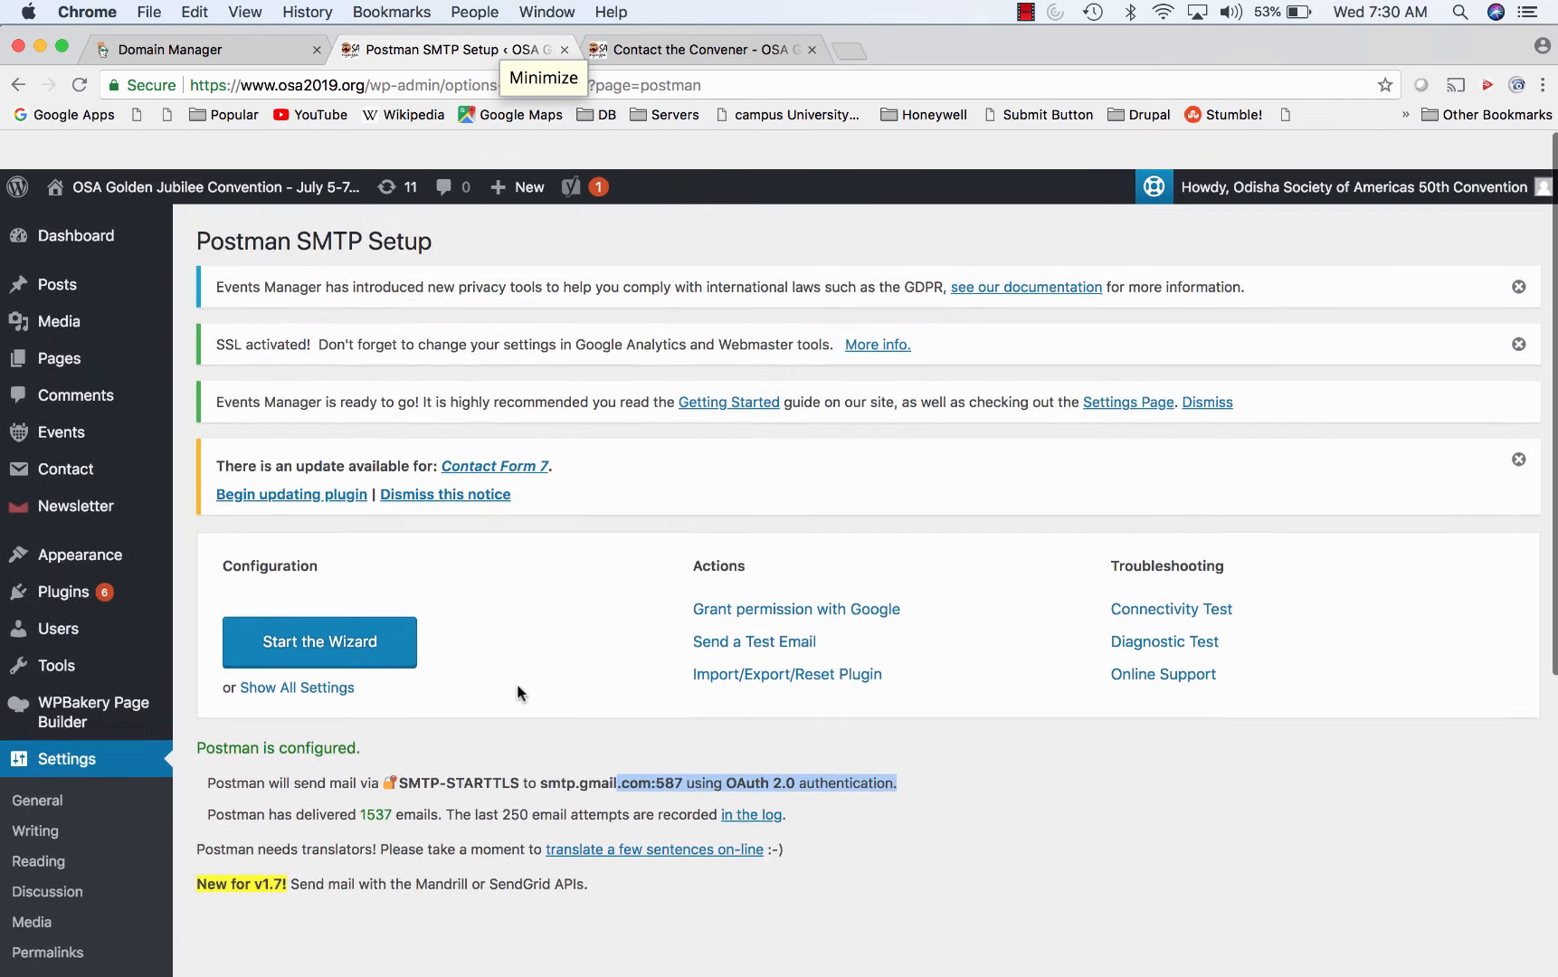
- Create a new event titled 'test' with body text 'test'
mouse_move(54, 654)
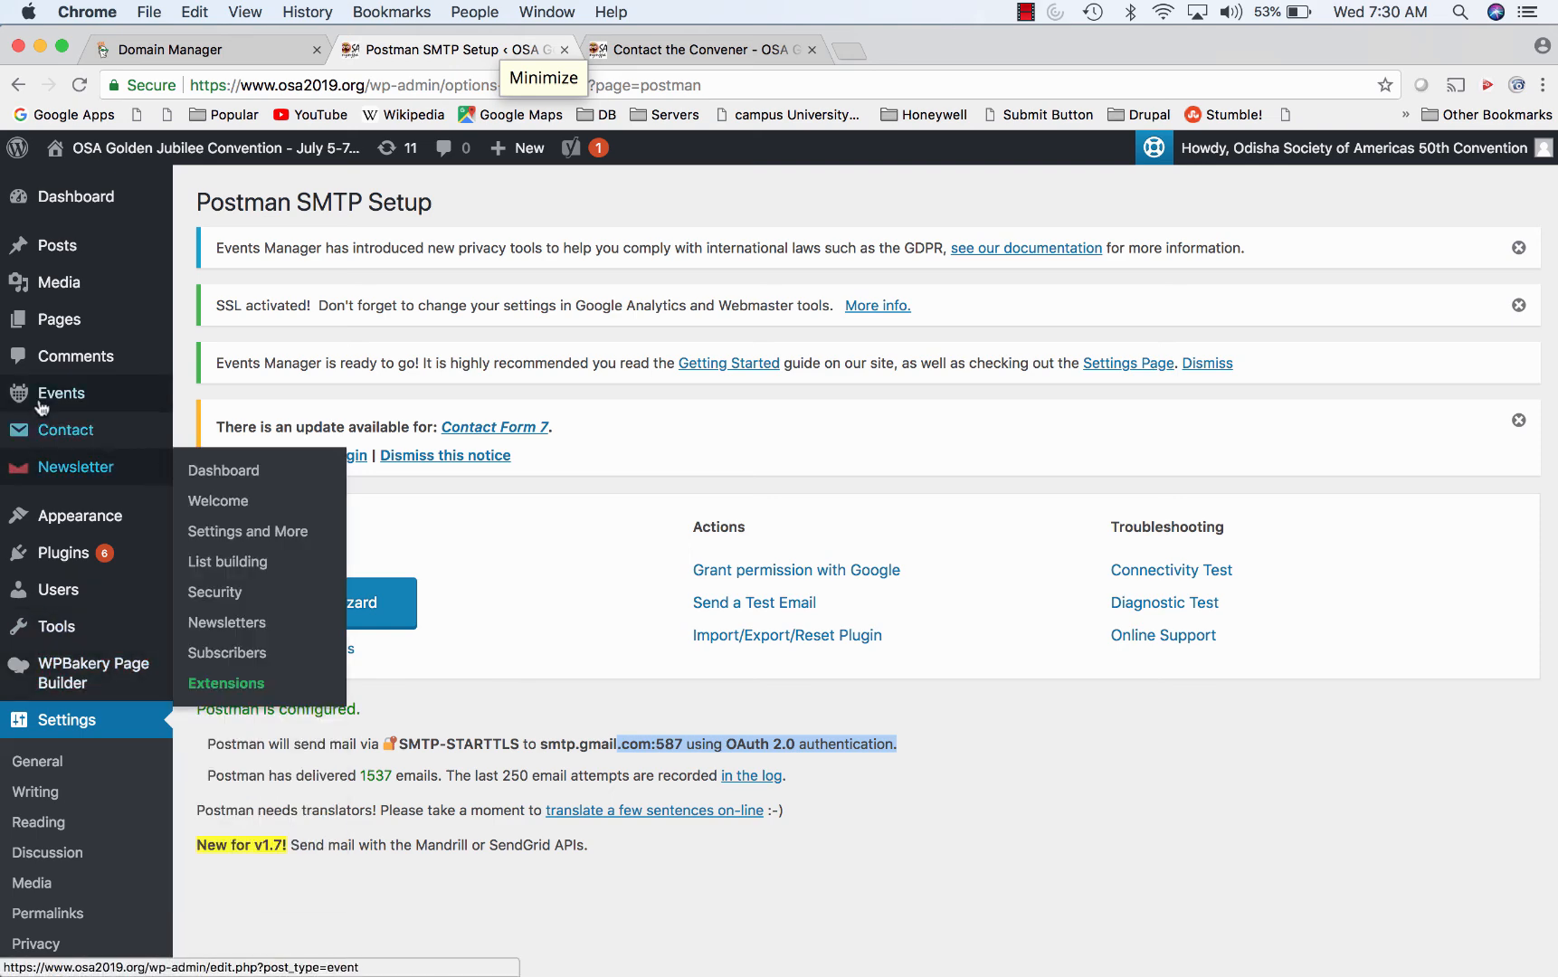
left_click(230, 398)
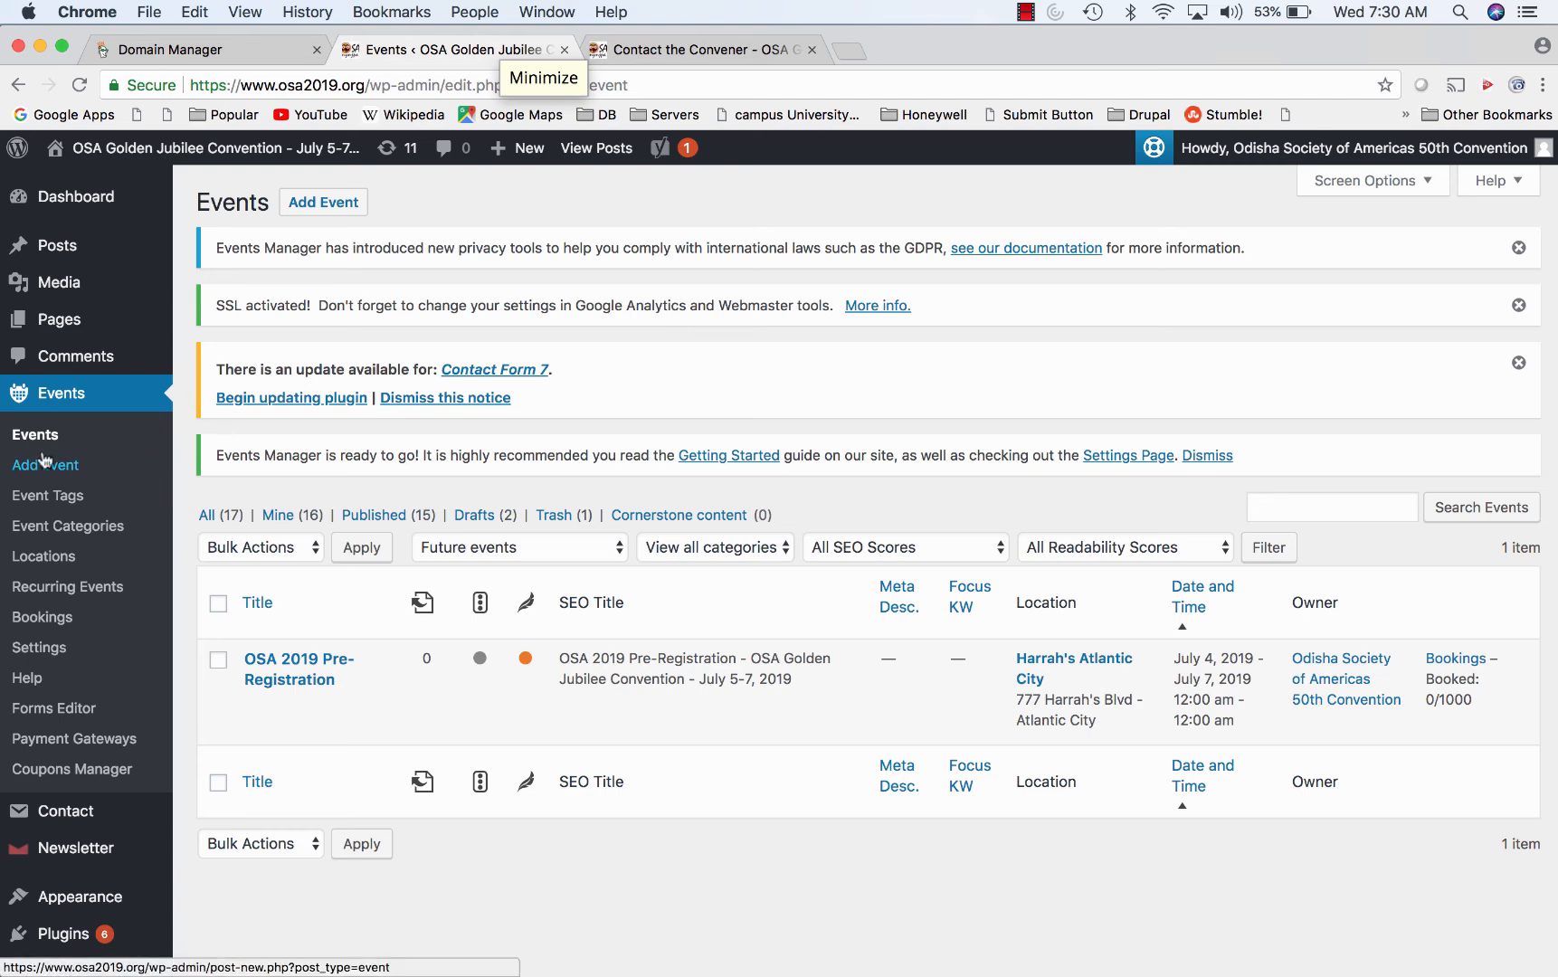
left_click(71, 466)
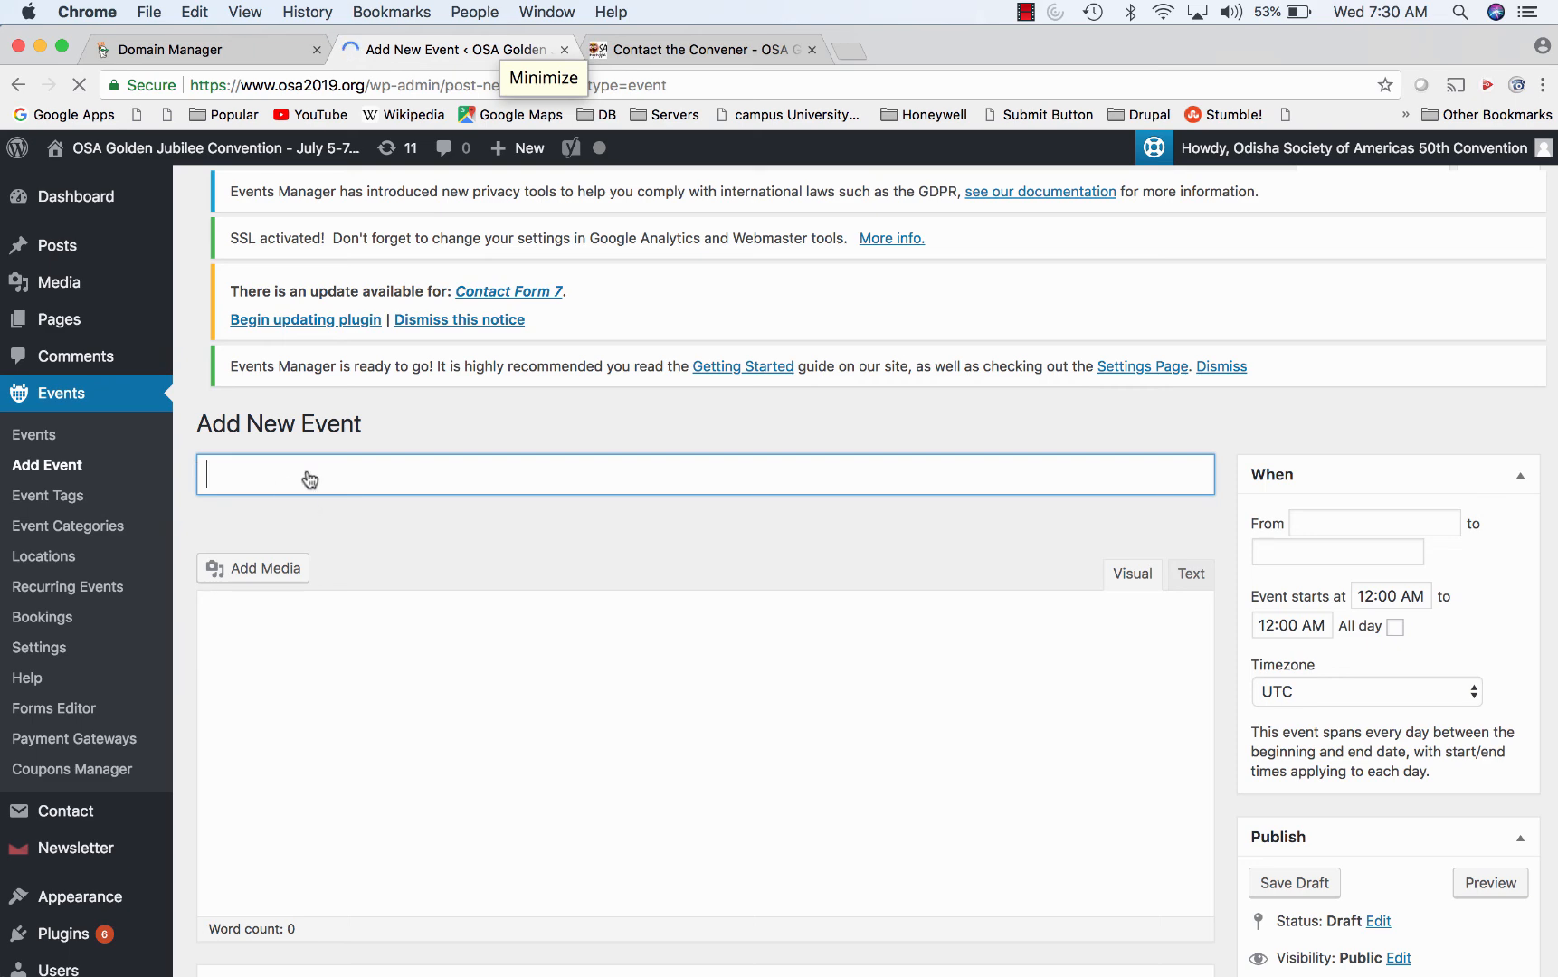
type("test")
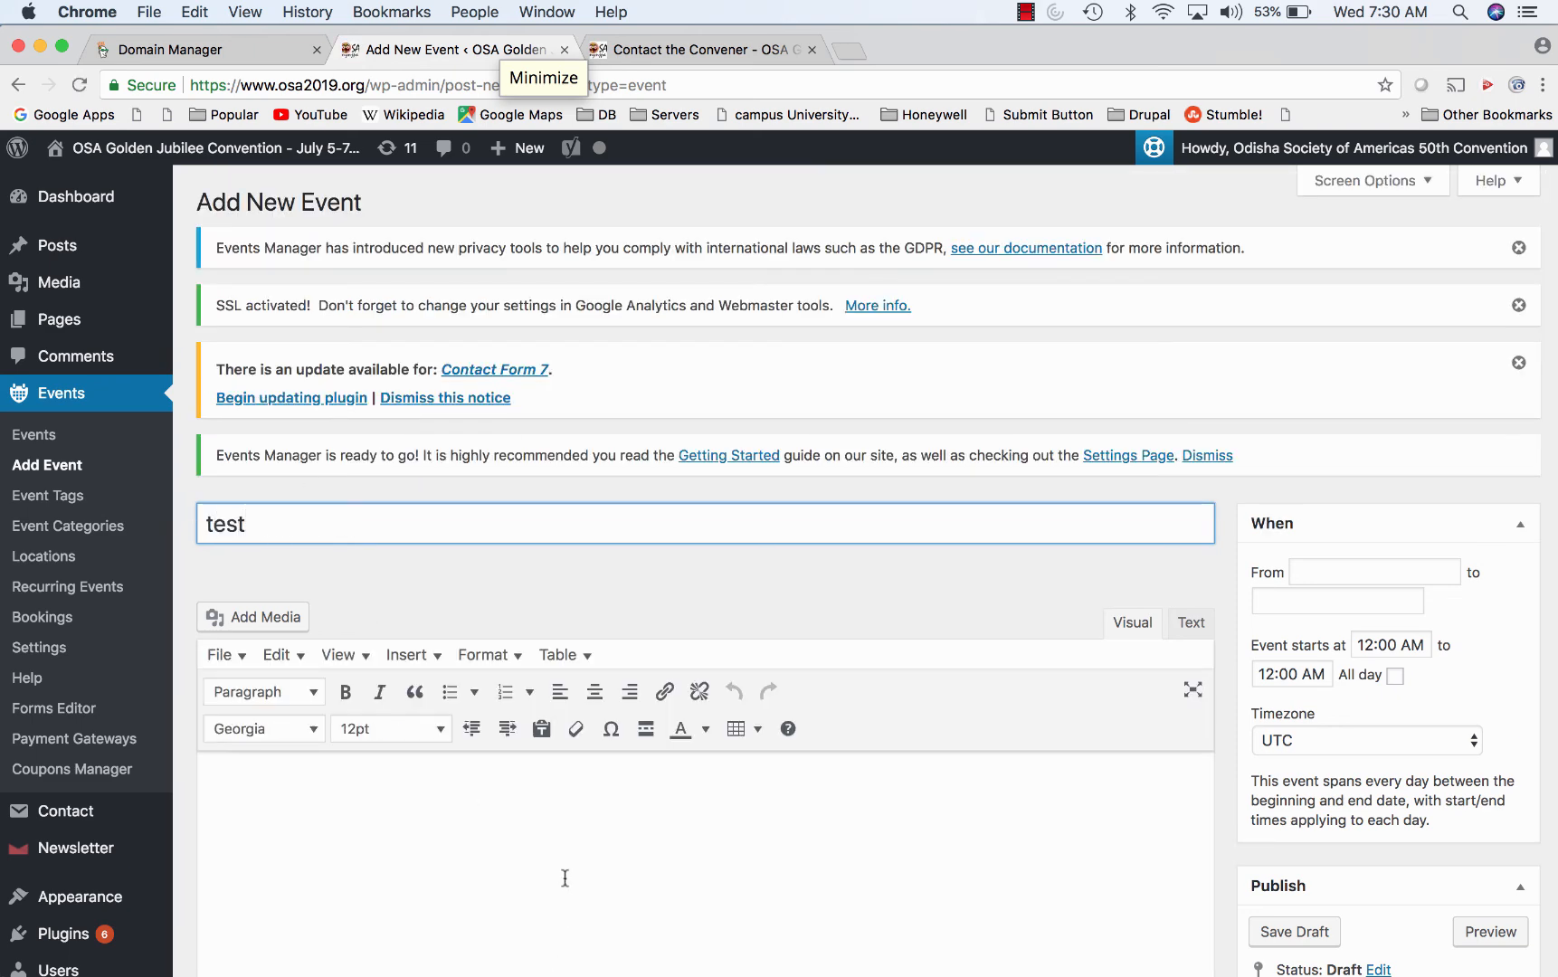
left_click(564, 878)
scroll(564, 877, "down", 3)
type("test")
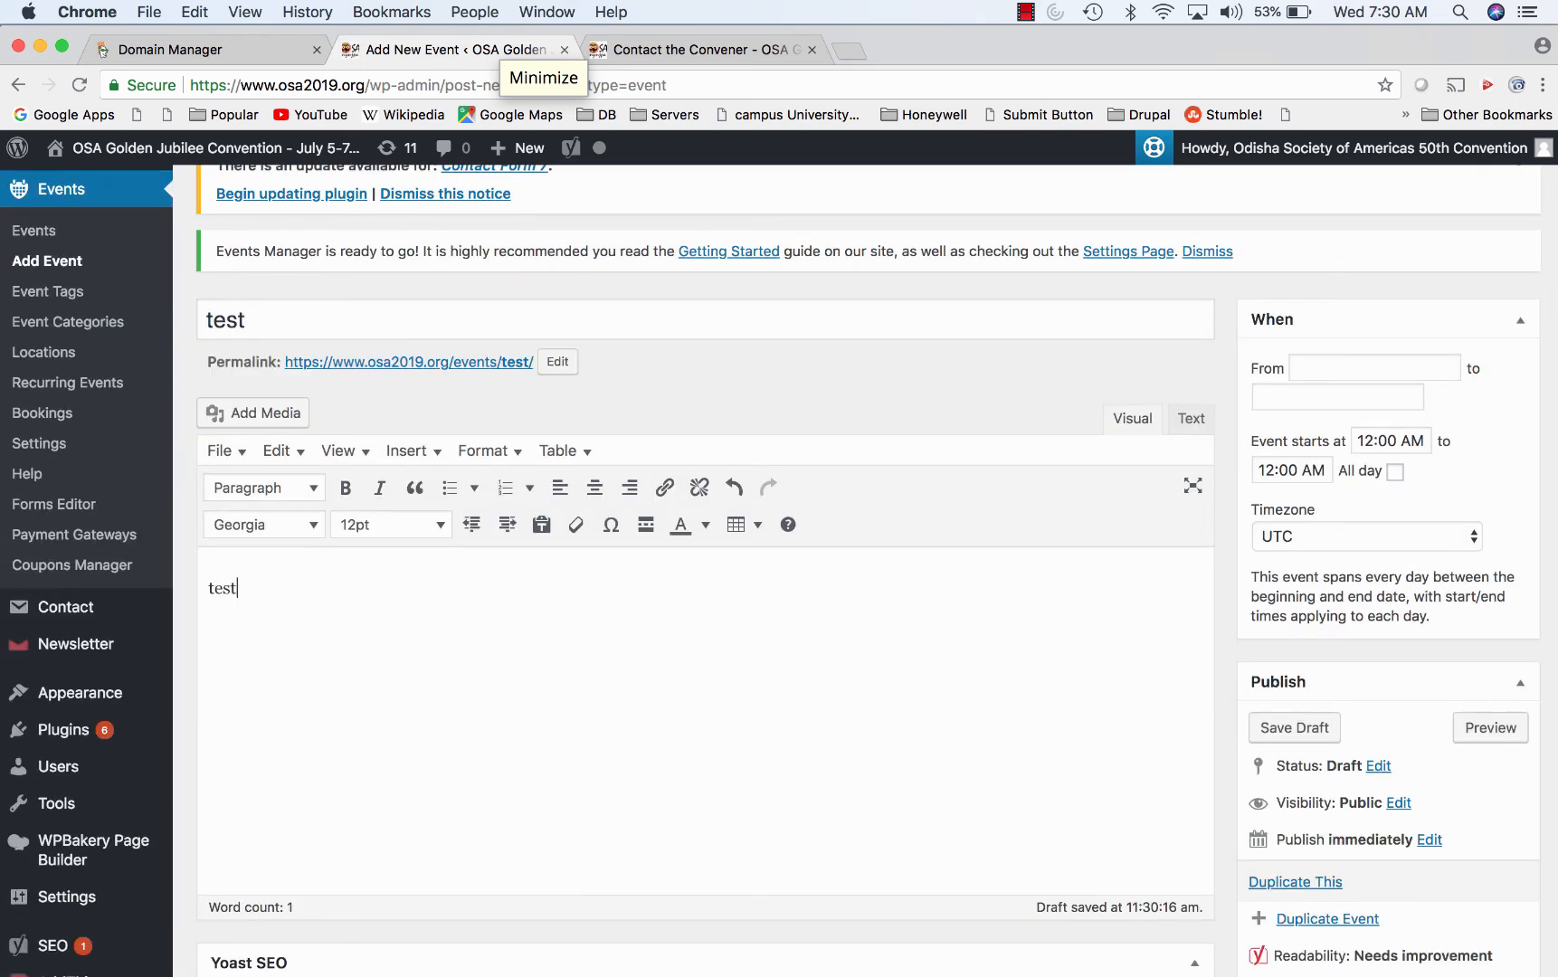
- Set the event dates from July 18, 2018 to July 19
left_click(1433, 368)
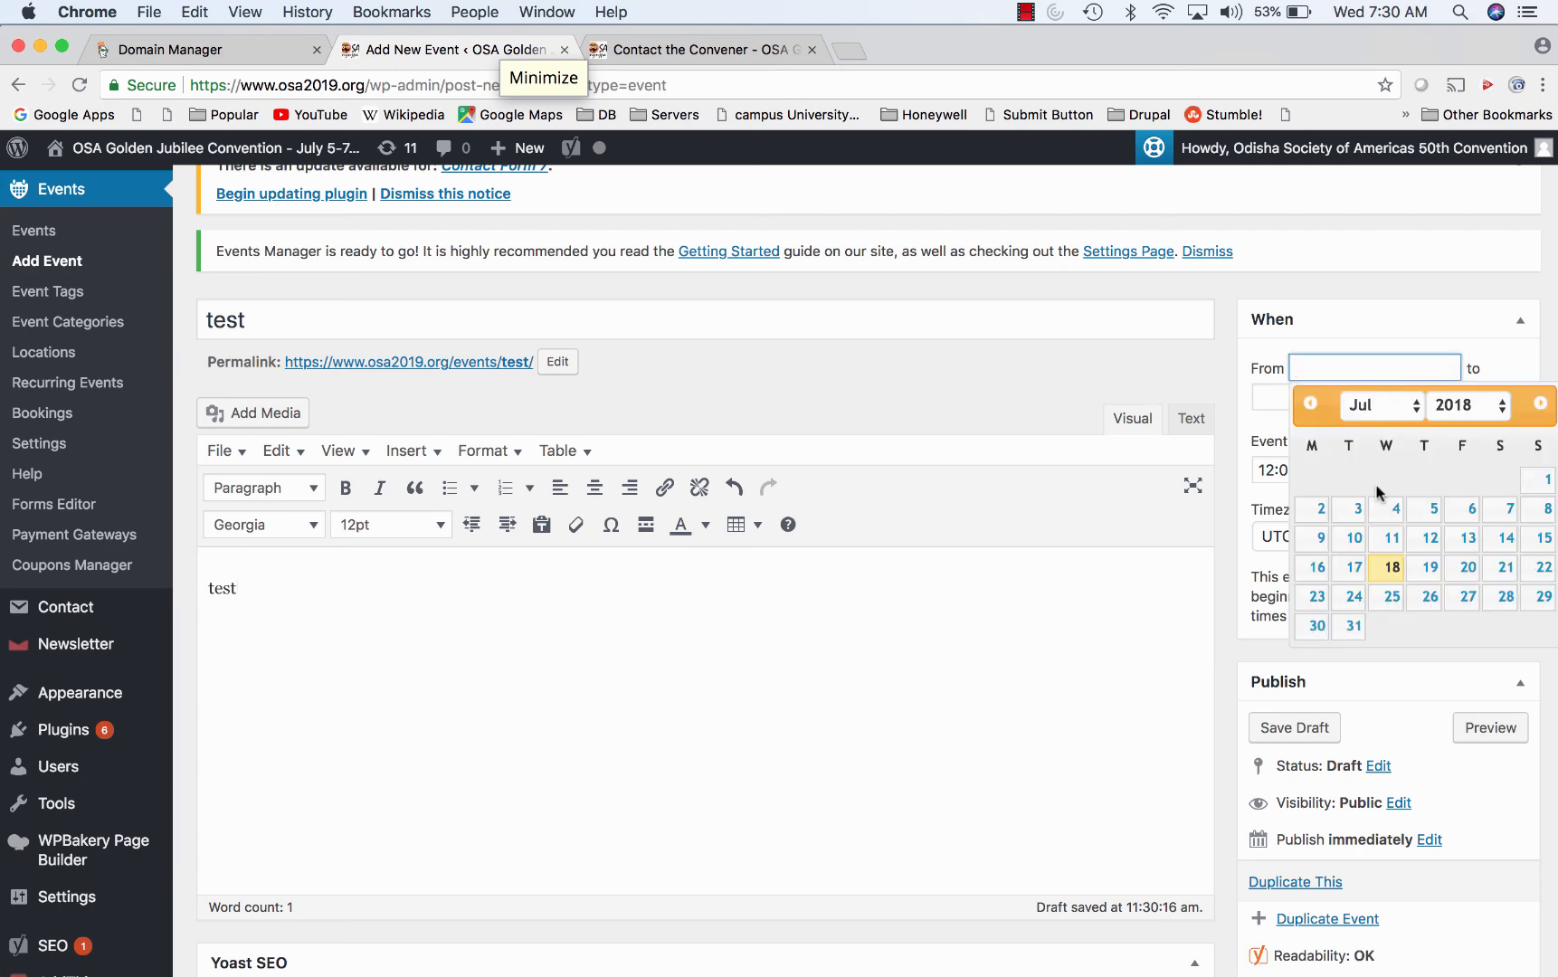
left_click(1389, 567)
left_click(1350, 404)
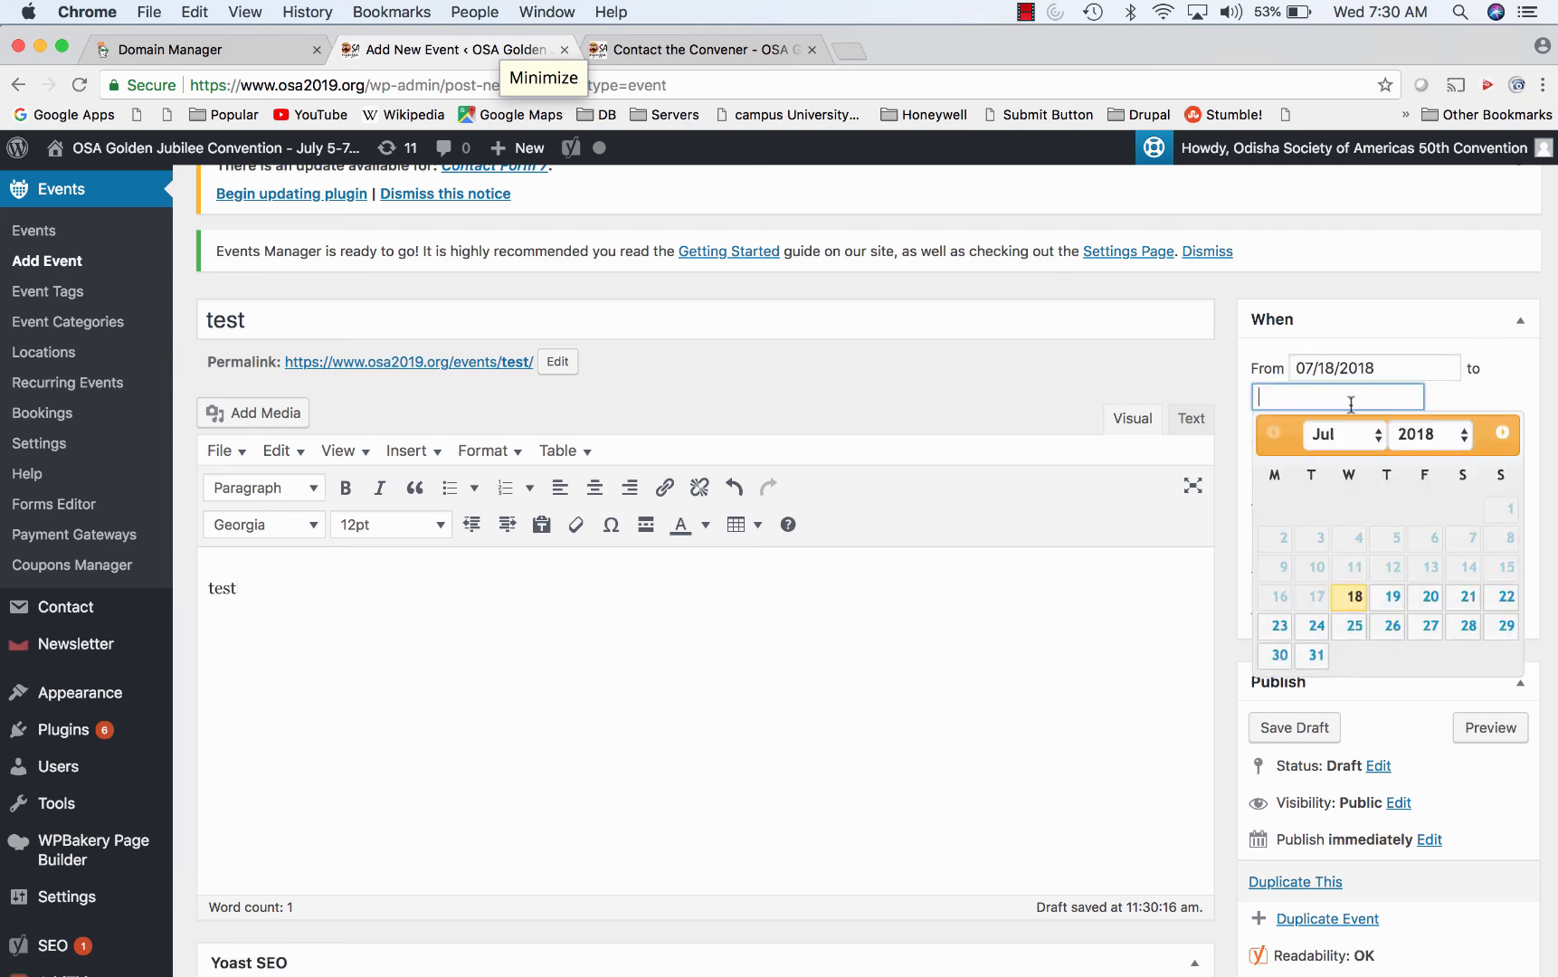
left_click(1391, 597)
scroll(1389, 592, "down", 10)
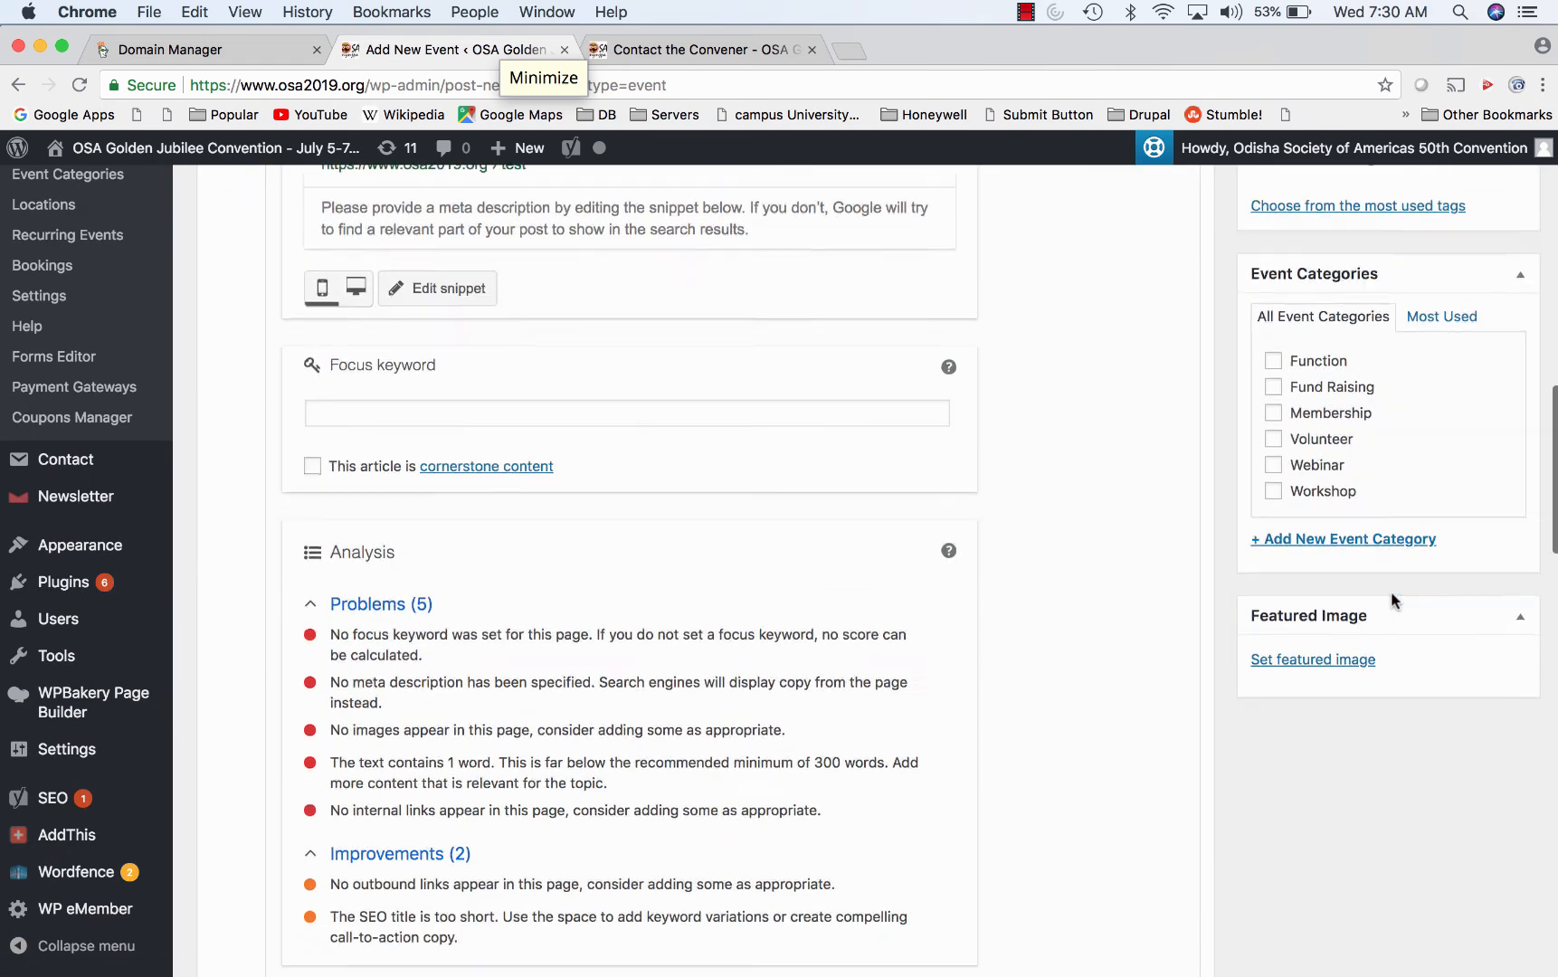
scroll(1390, 589, "down", 10)
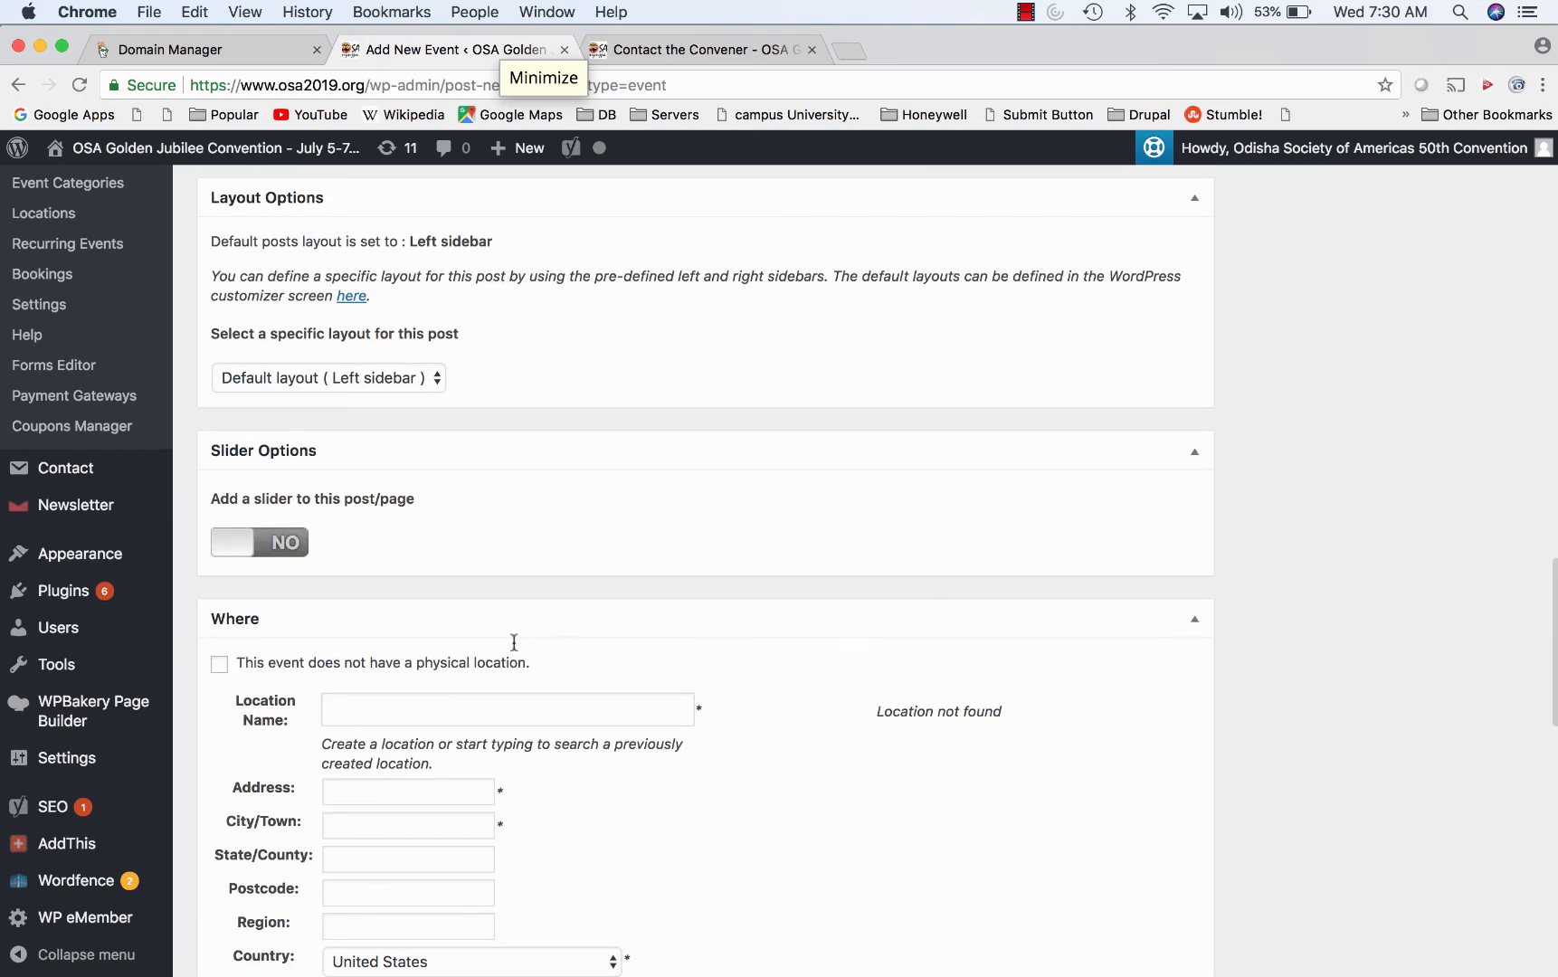
- Enter the event's location name in the Where box
left_click(396, 718)
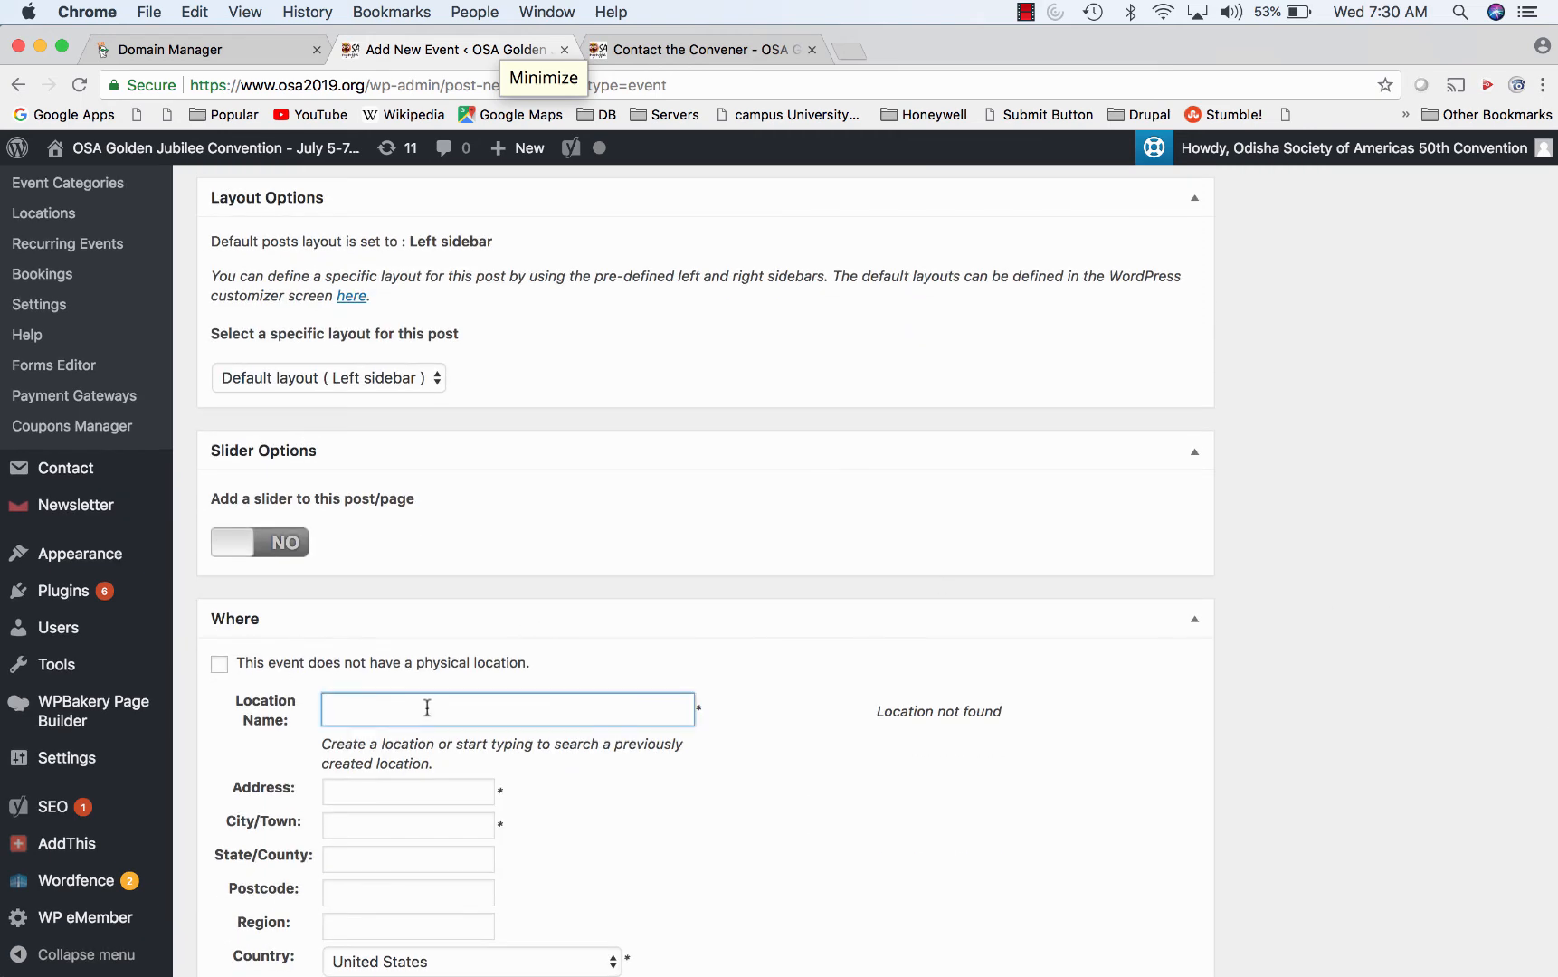
type("h")
scroll(574, 779, "down", 2)
key("BackSpace")
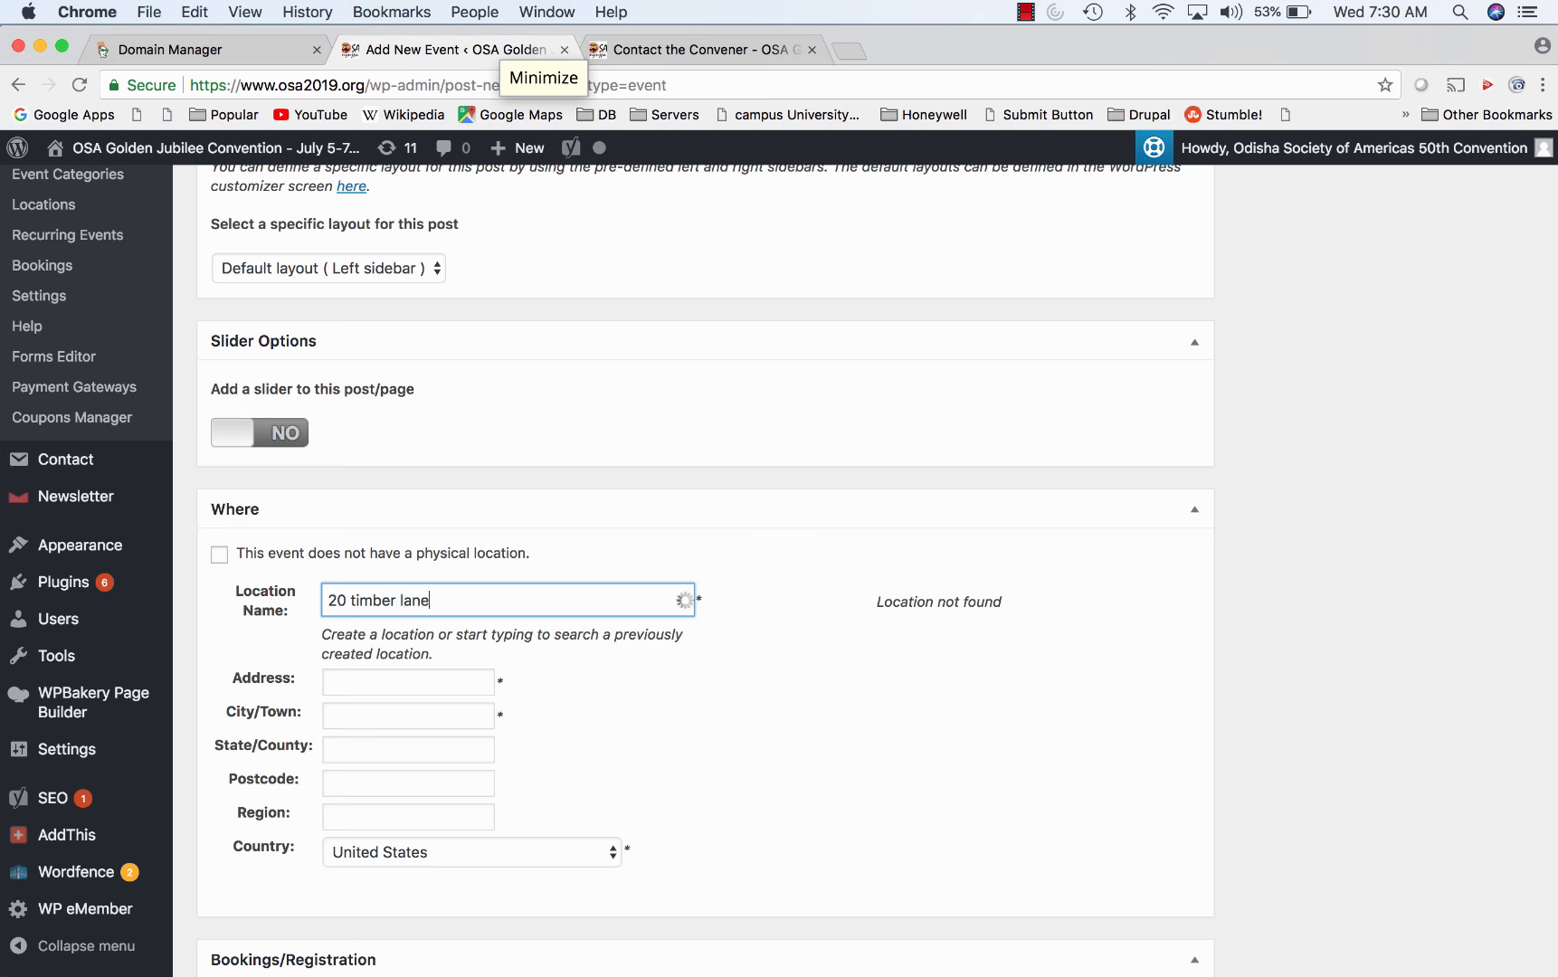
key("Tab")
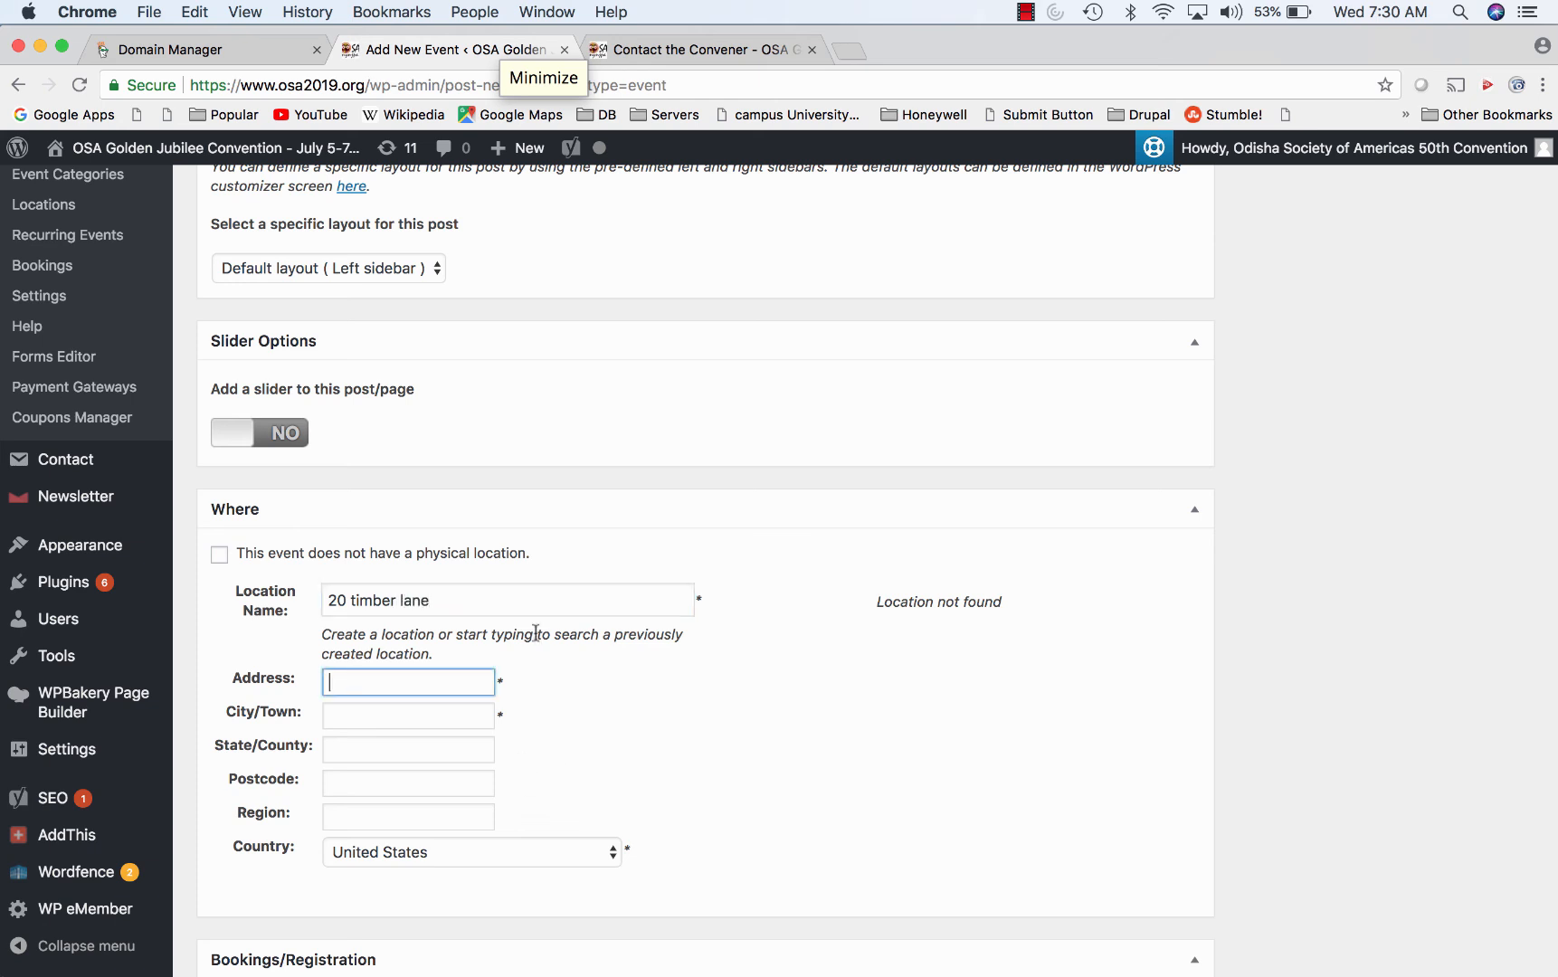
key("shift+Tab")
mouse_move(166, 607)
type("shaitali")
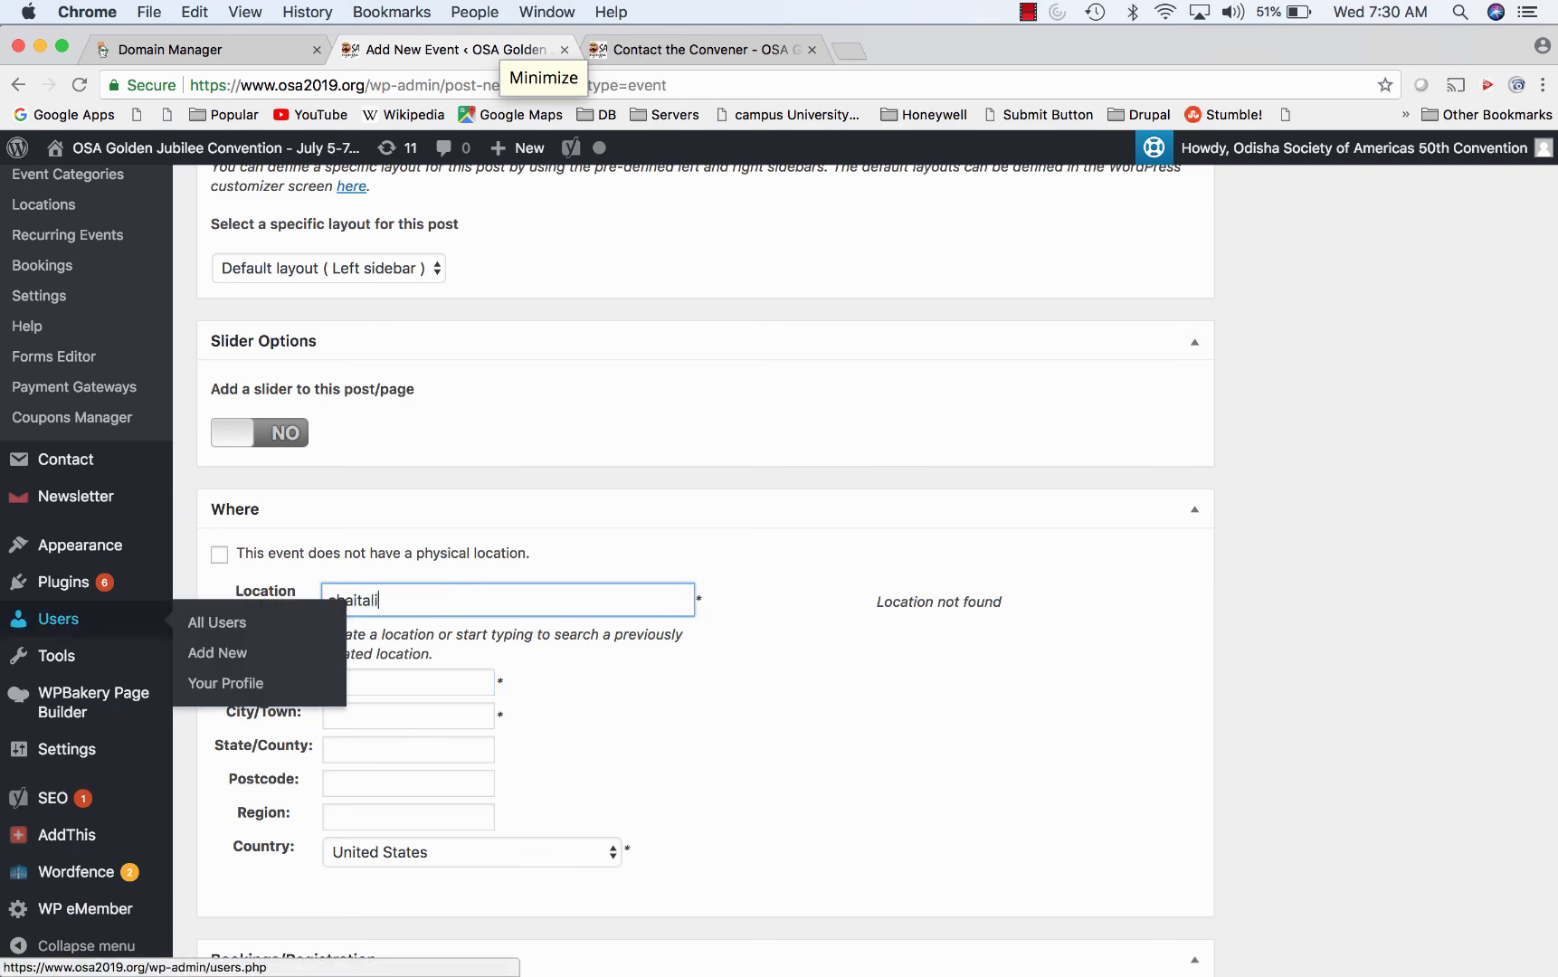
- Fill in the location's street address and city/town
key("Tab")
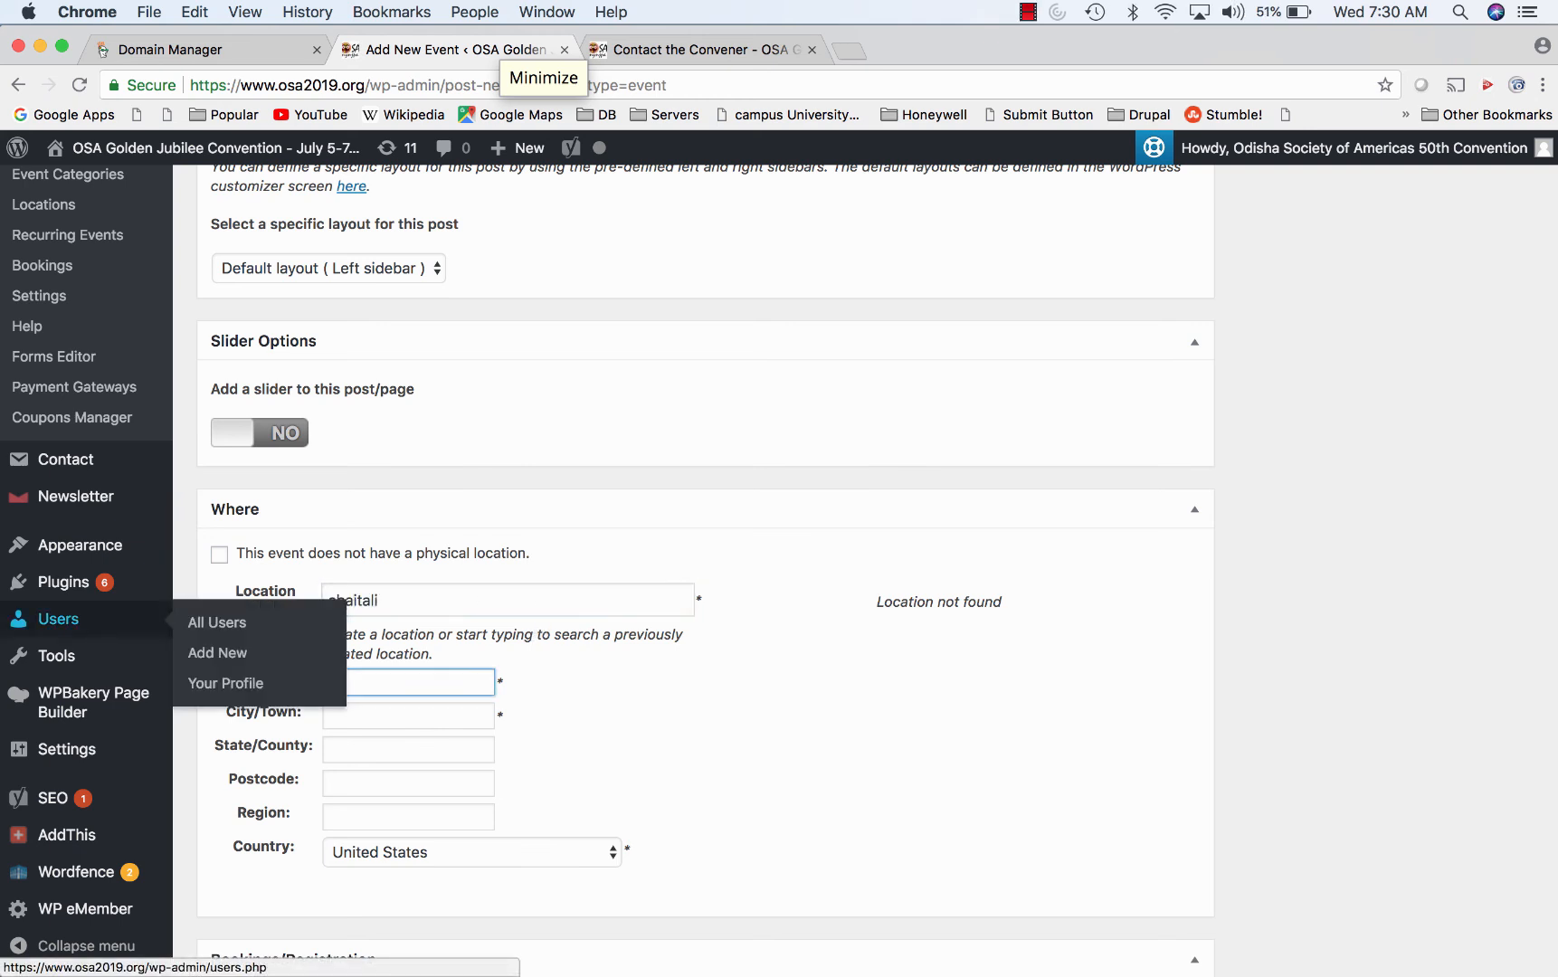
key("Tab")
type("r")
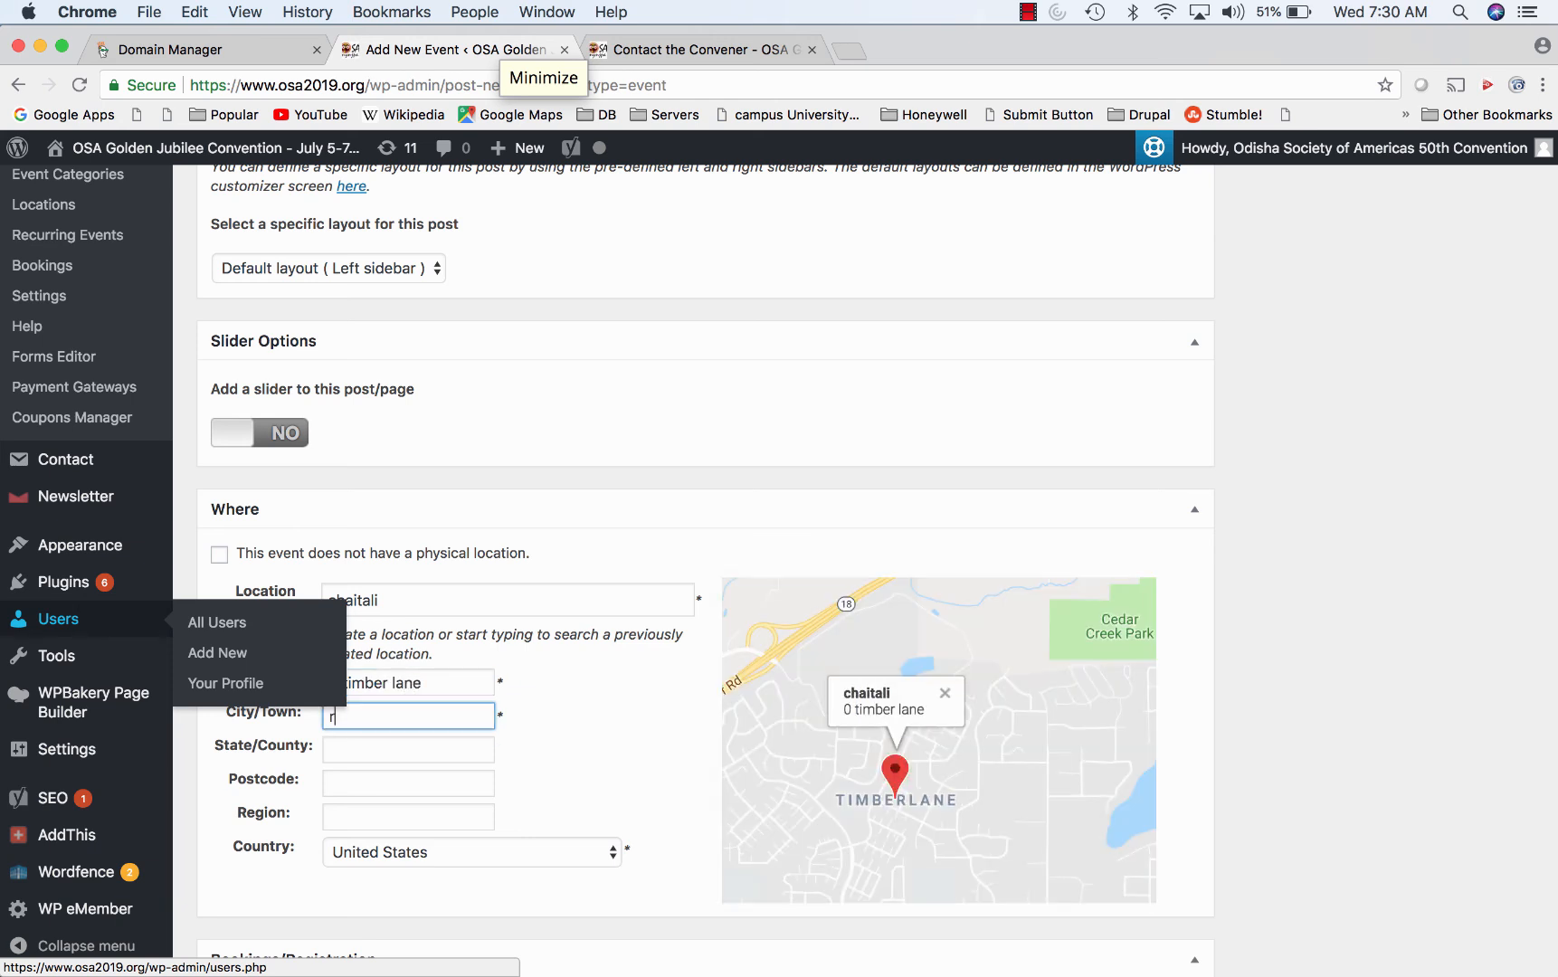
type("andolph")
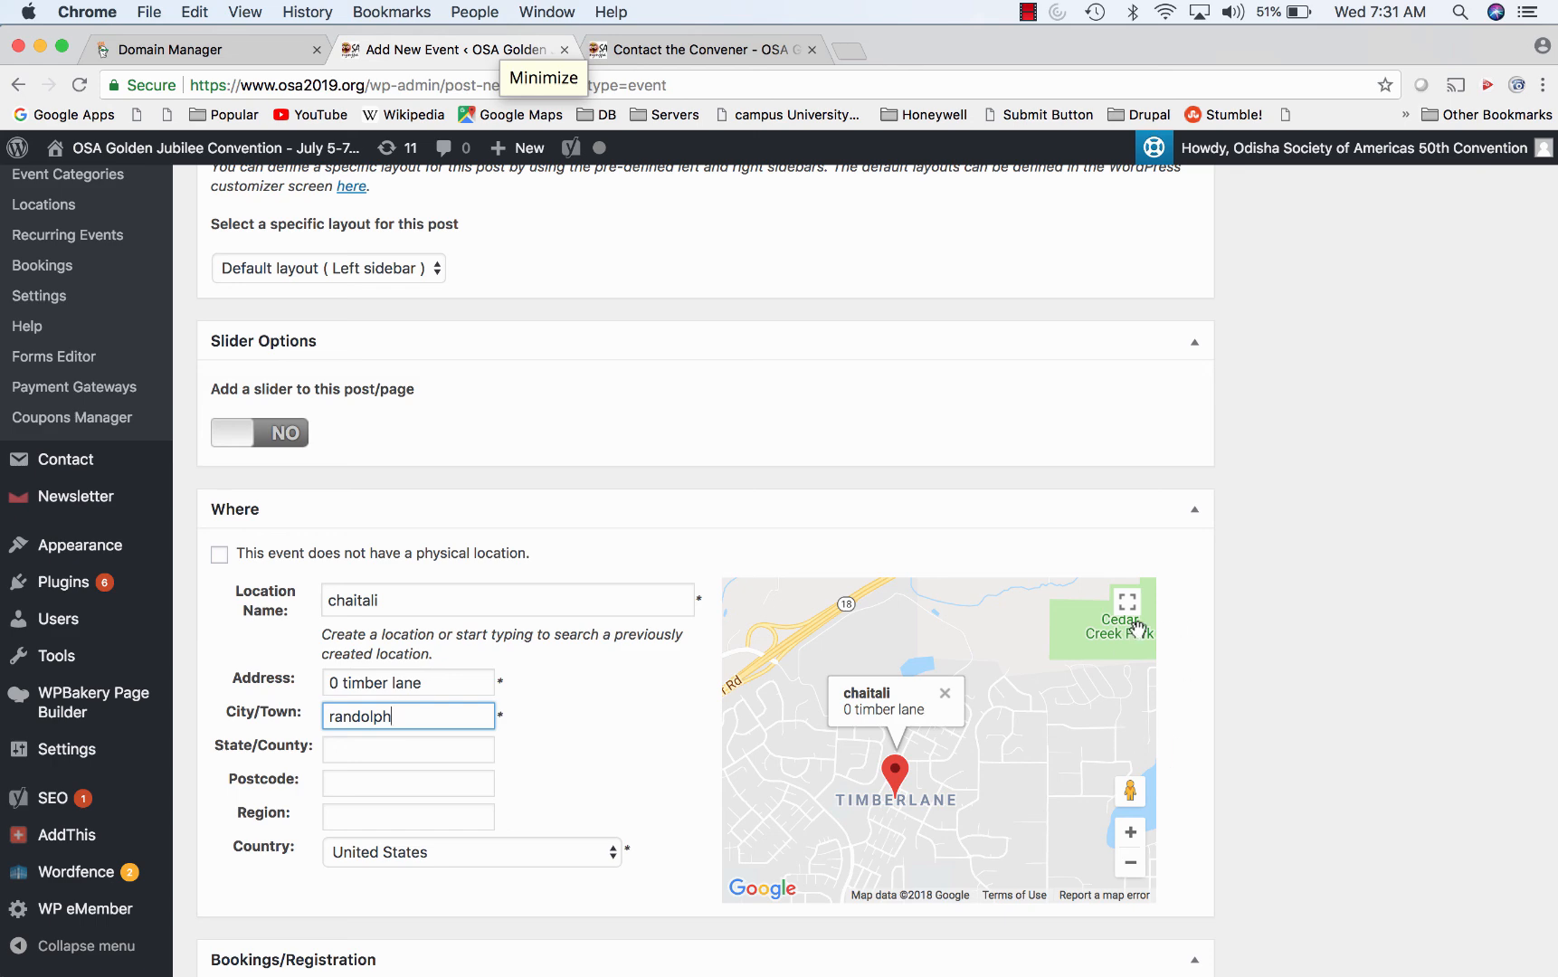
- Tick 'Enable registration for this event', adding a free Standard Ticket
scroll(1109, 613, "down", 9)
scroll(1108, 613, "down", 4)
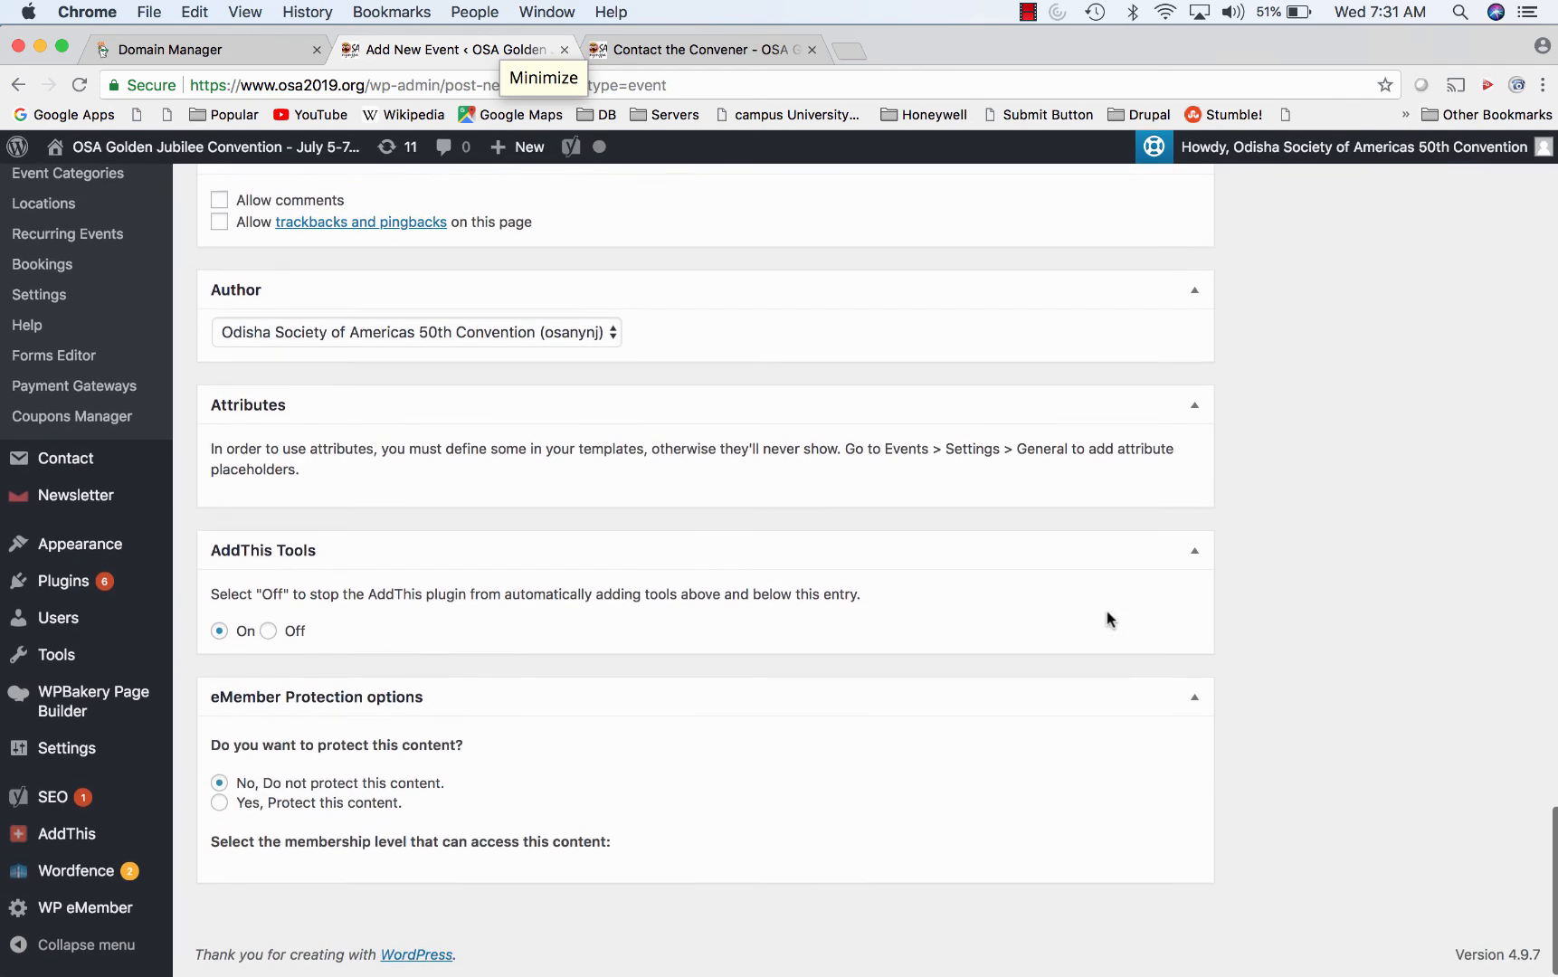
scroll(774, 639, "up", 3)
scroll(774, 638, "up", 5)
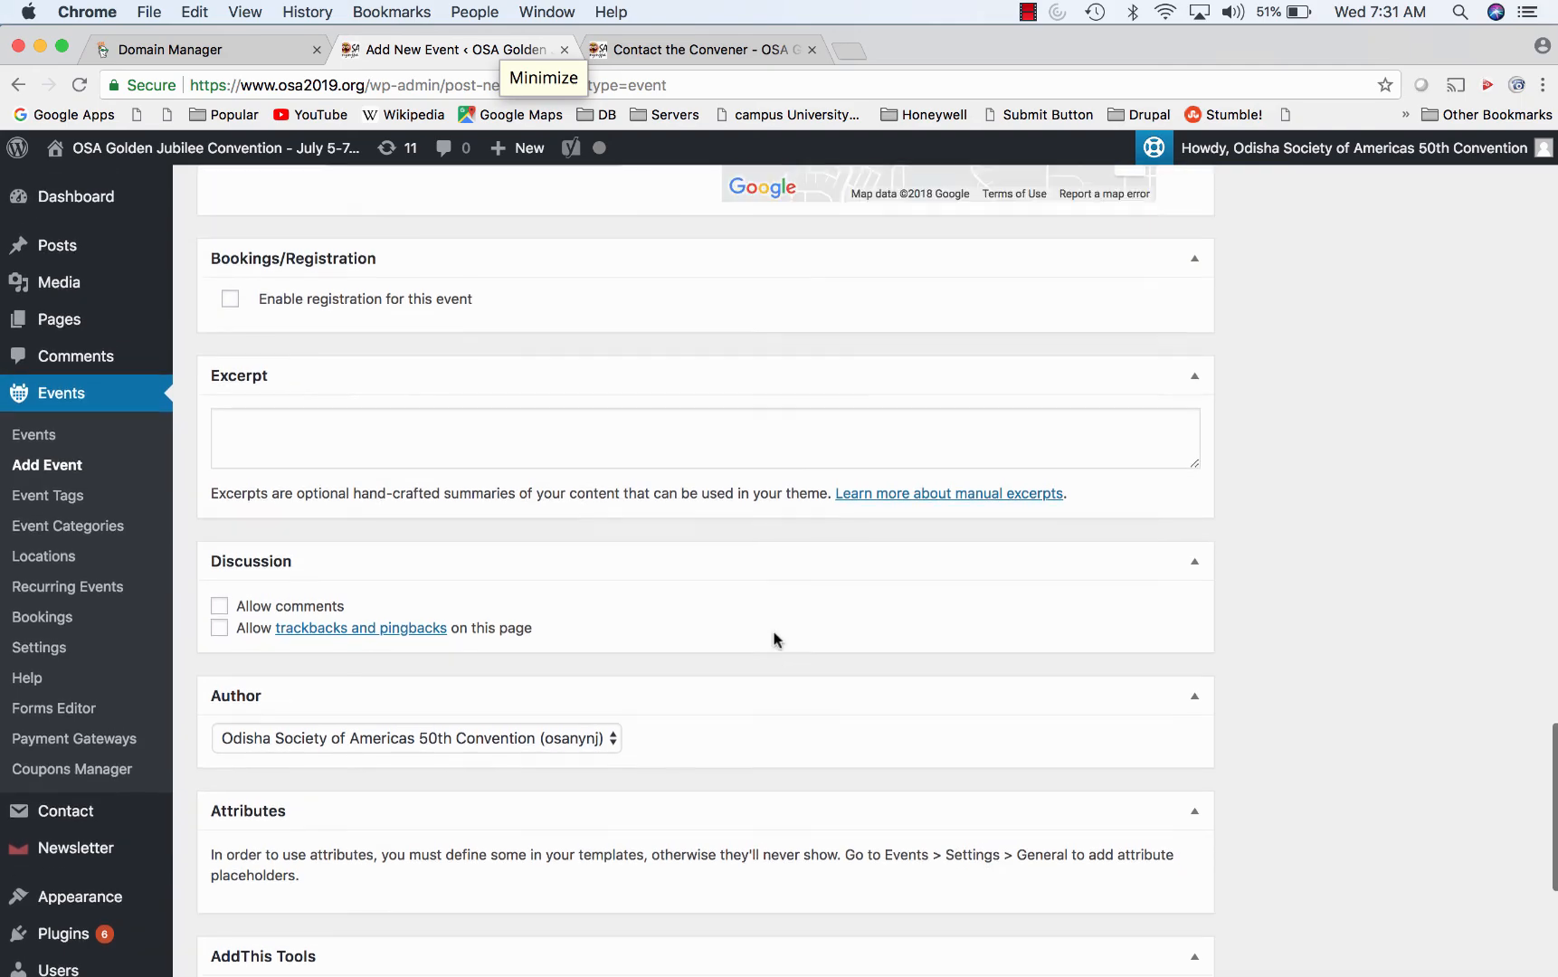
scroll(773, 638, "down", 3)
scroll(774, 638, "down", 5)
scroll(773, 638, "up", 12)
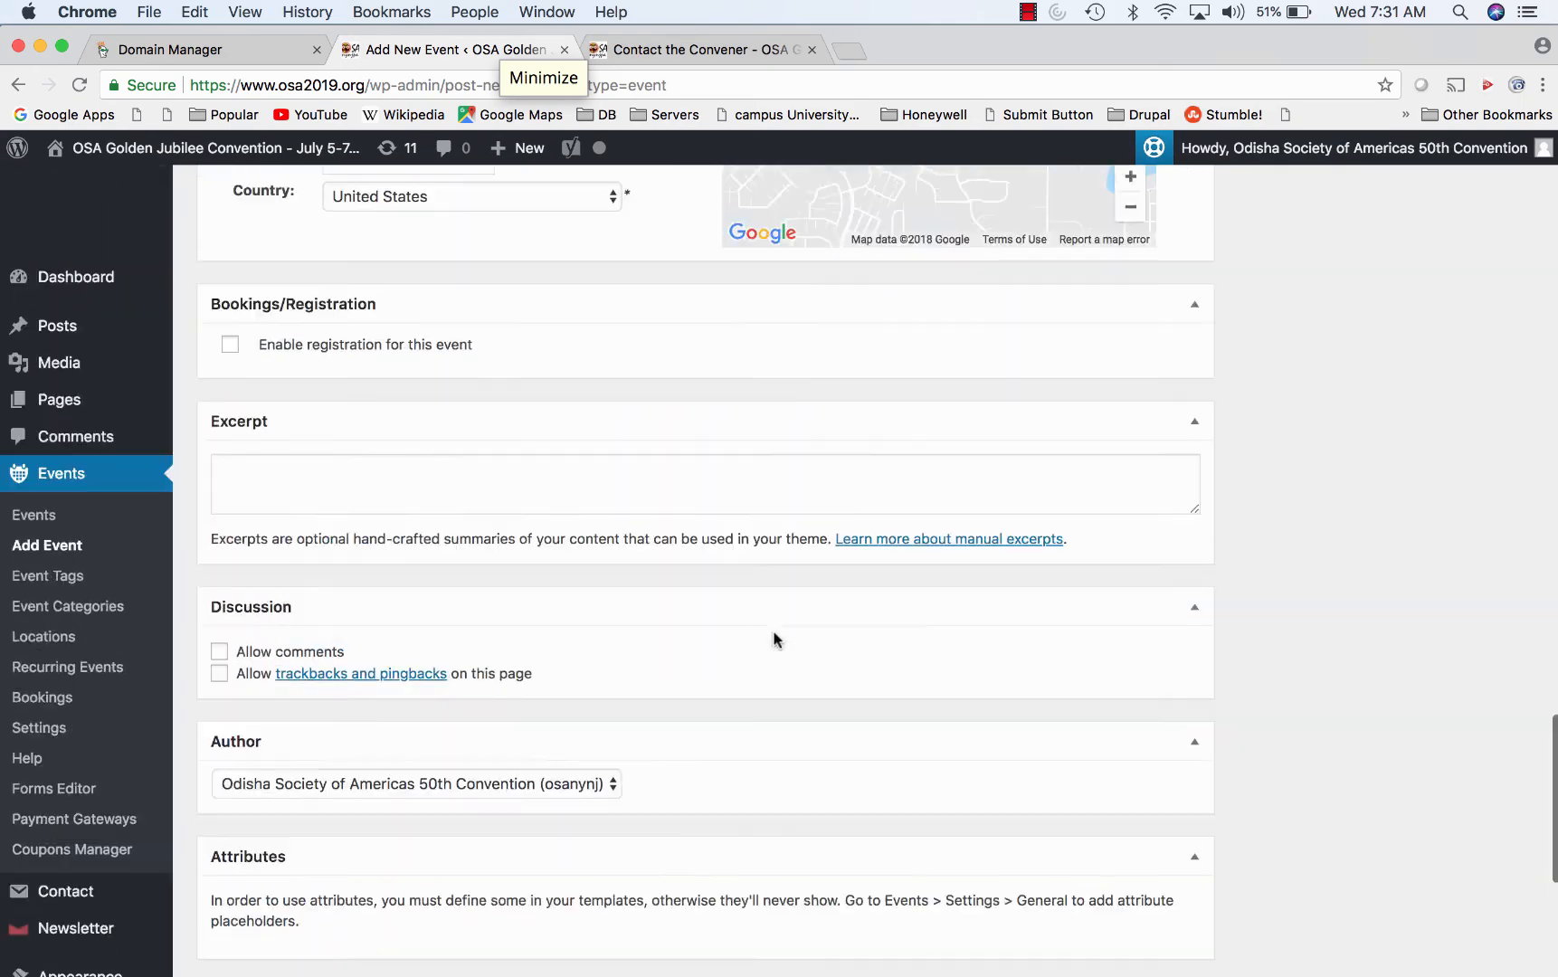
scroll(773, 633, "up", 15)
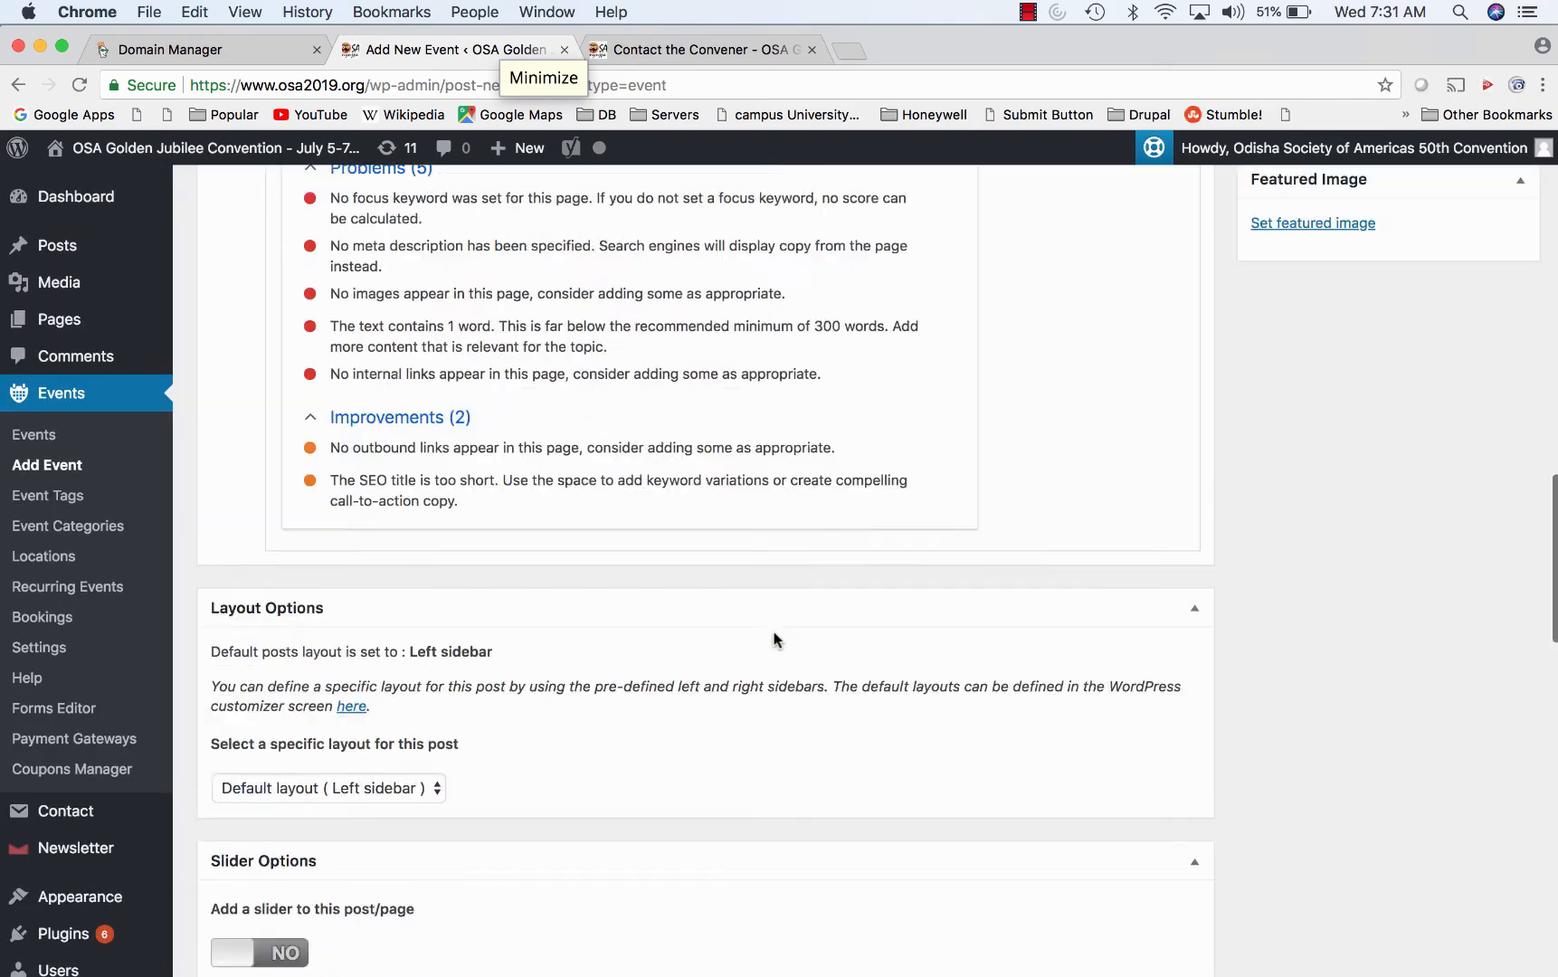
scroll(773, 639, "up", 7)
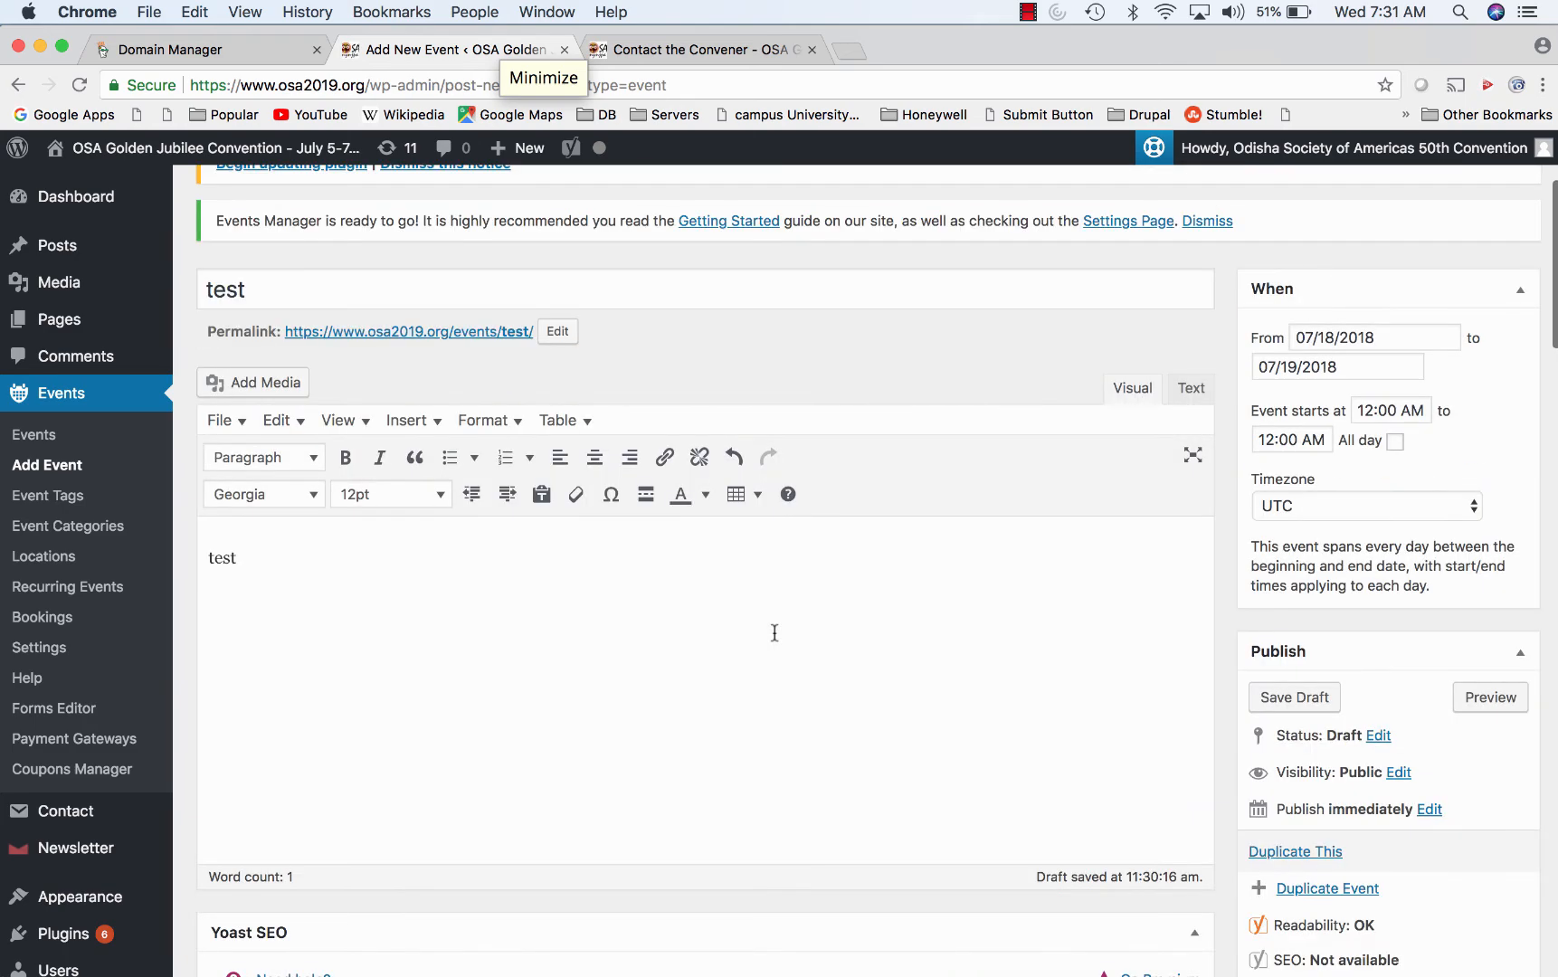
scroll(774, 638, "down", 5)
scroll(773, 638, "down", 12)
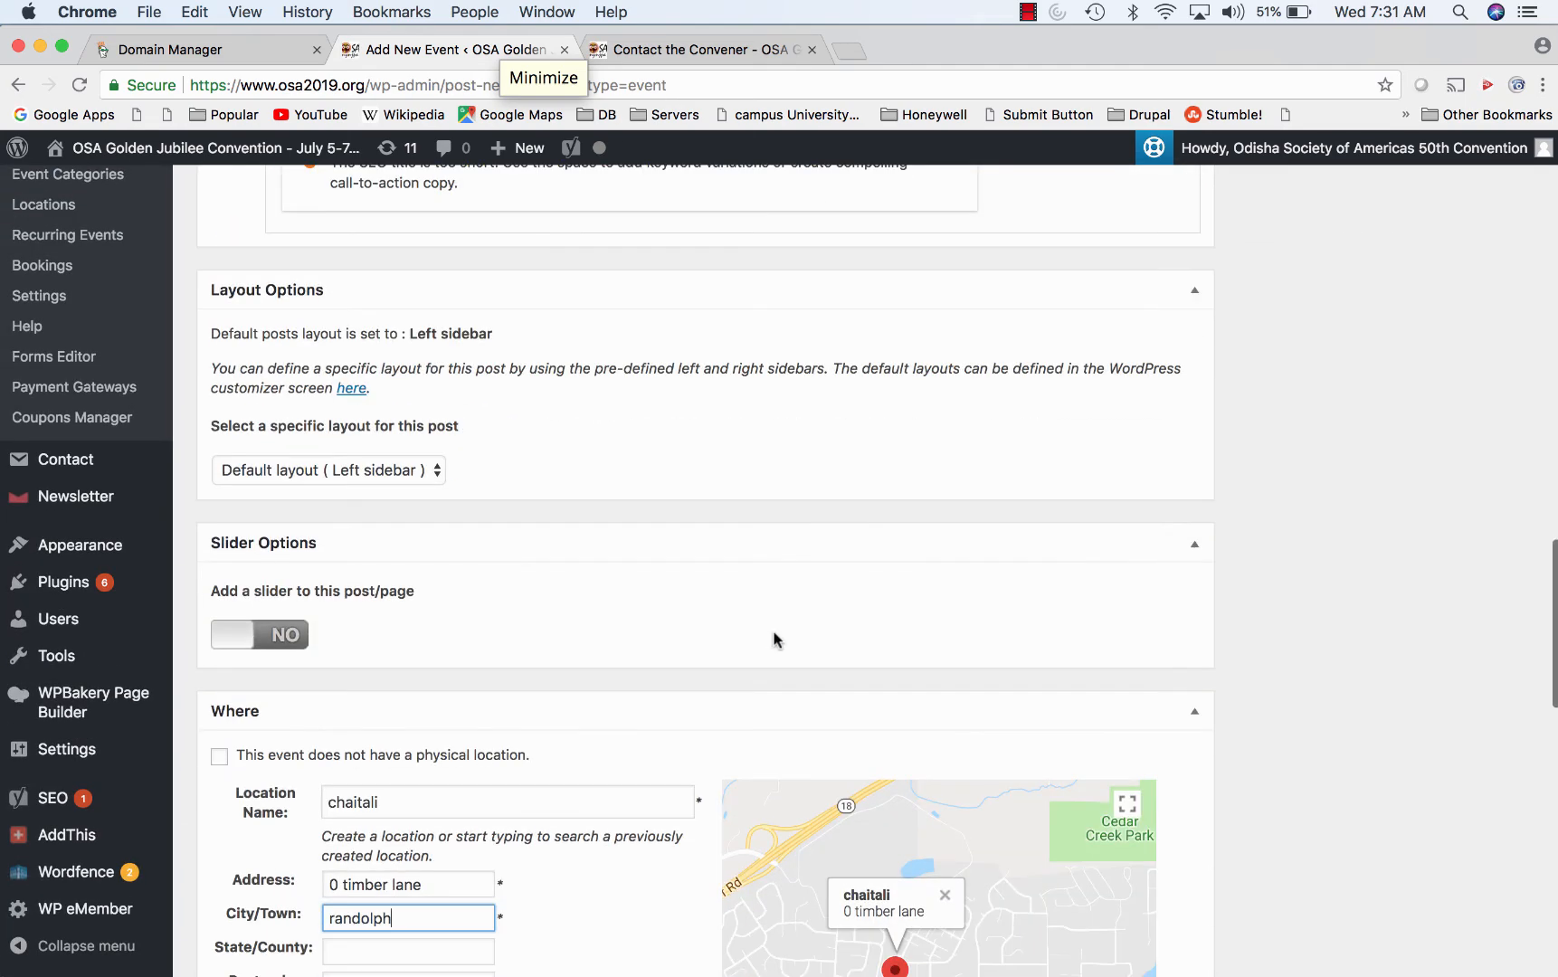
scroll(773, 639, "down", 8)
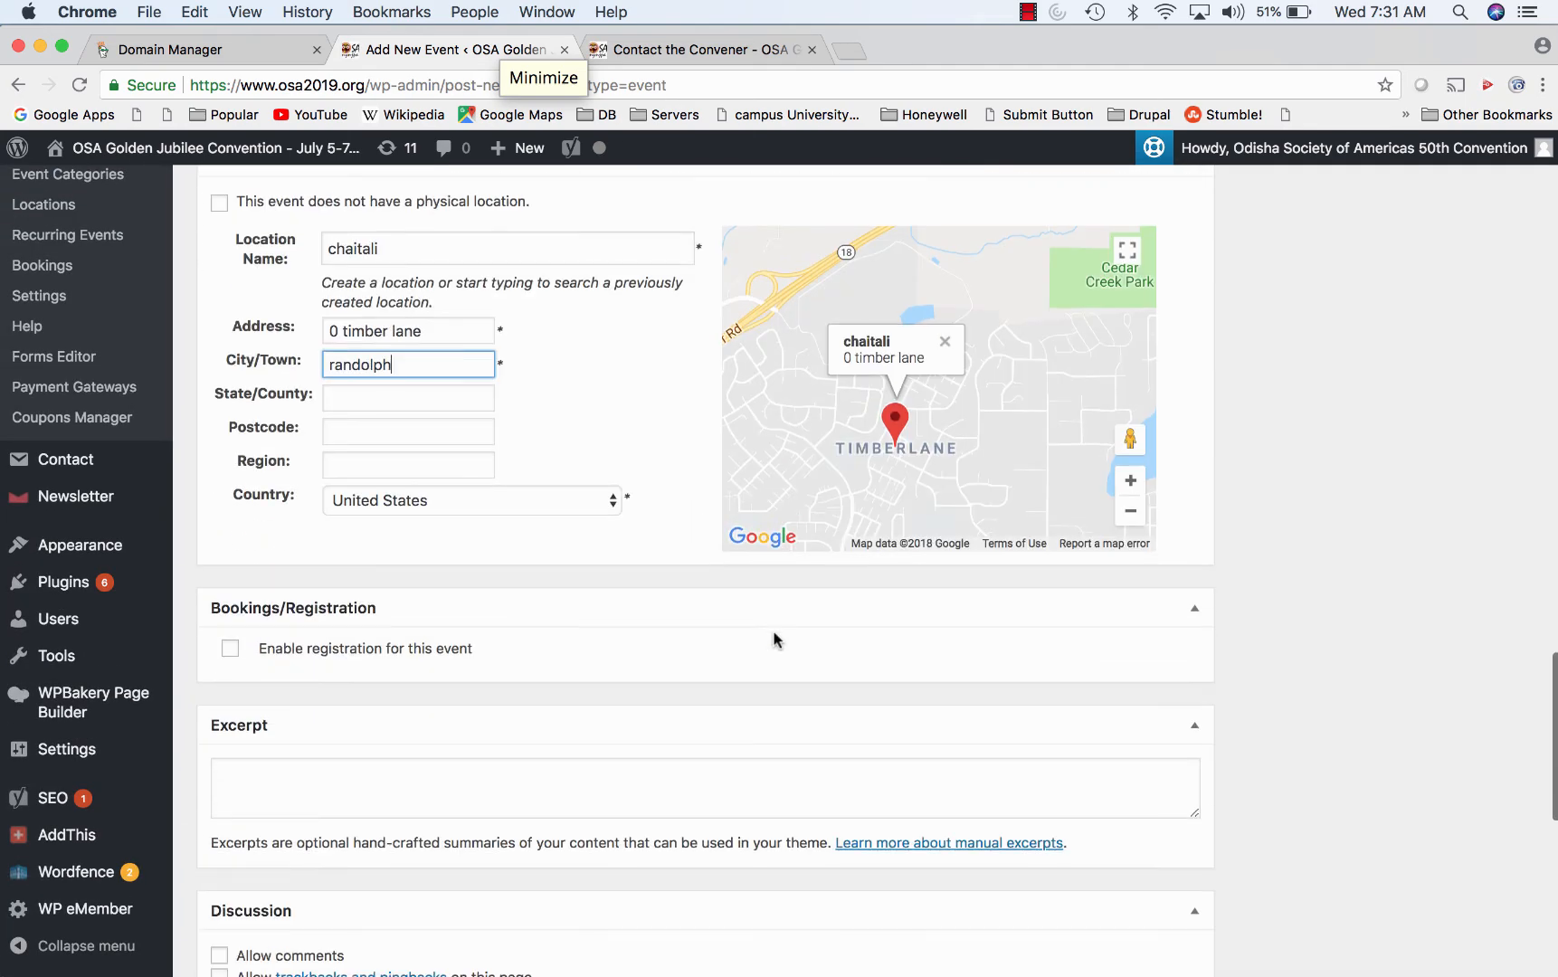
left_click(230, 514)
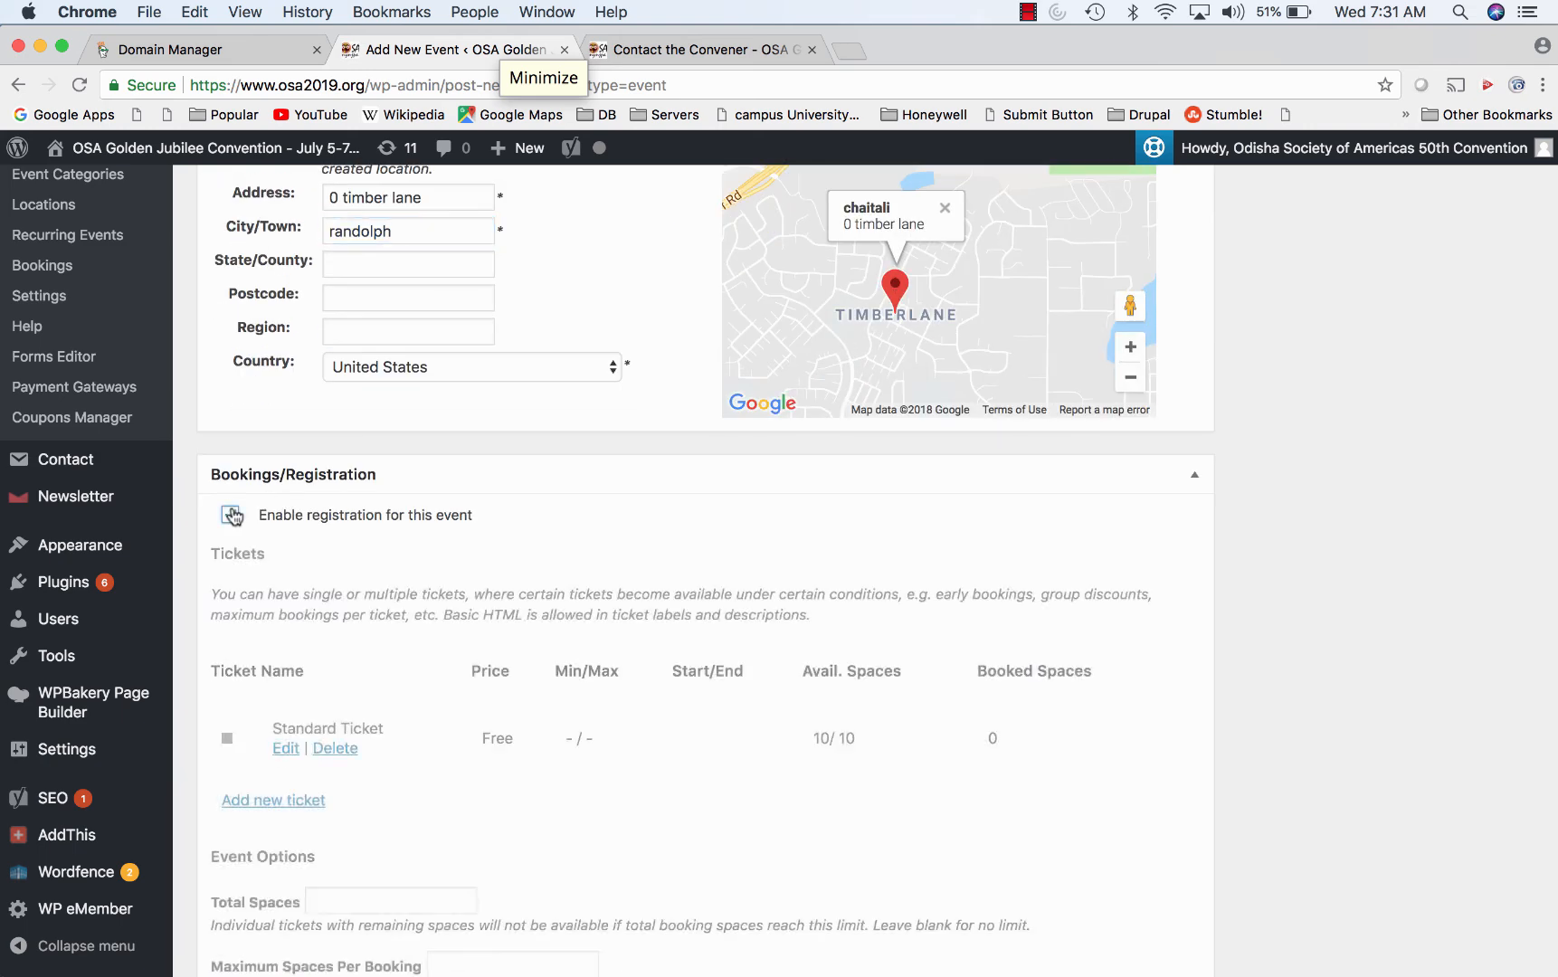
- Go to Events > Events, triggering the 'Leave site?' unsaved-changes warning
scroll(618, 591, "down", 3)
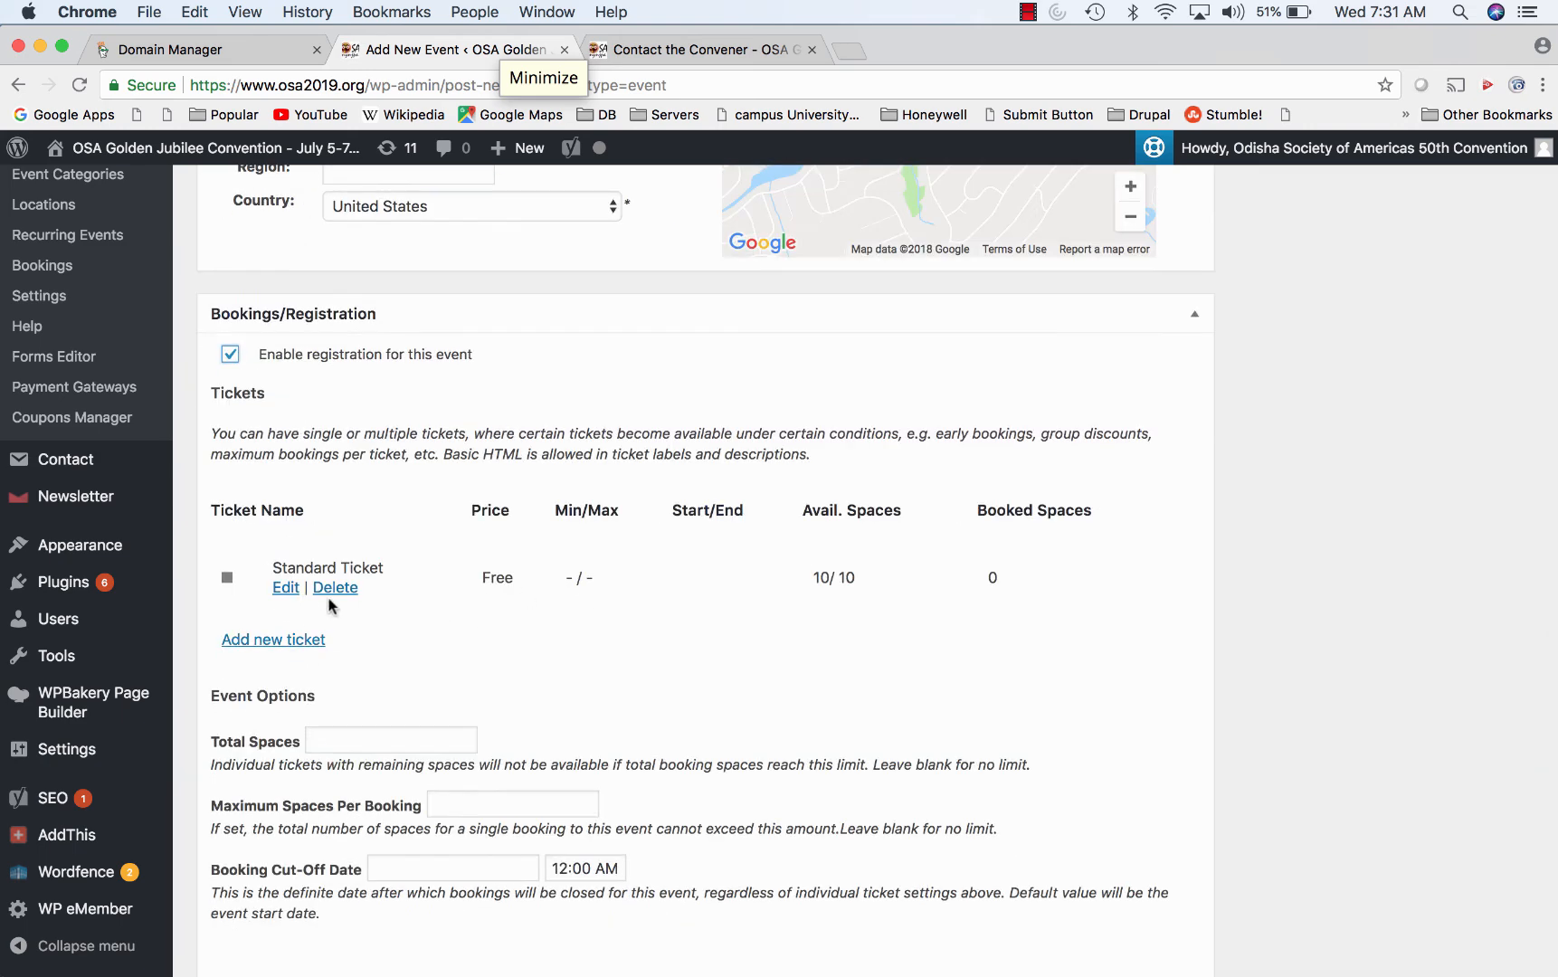
scroll(736, 611, "down", 4)
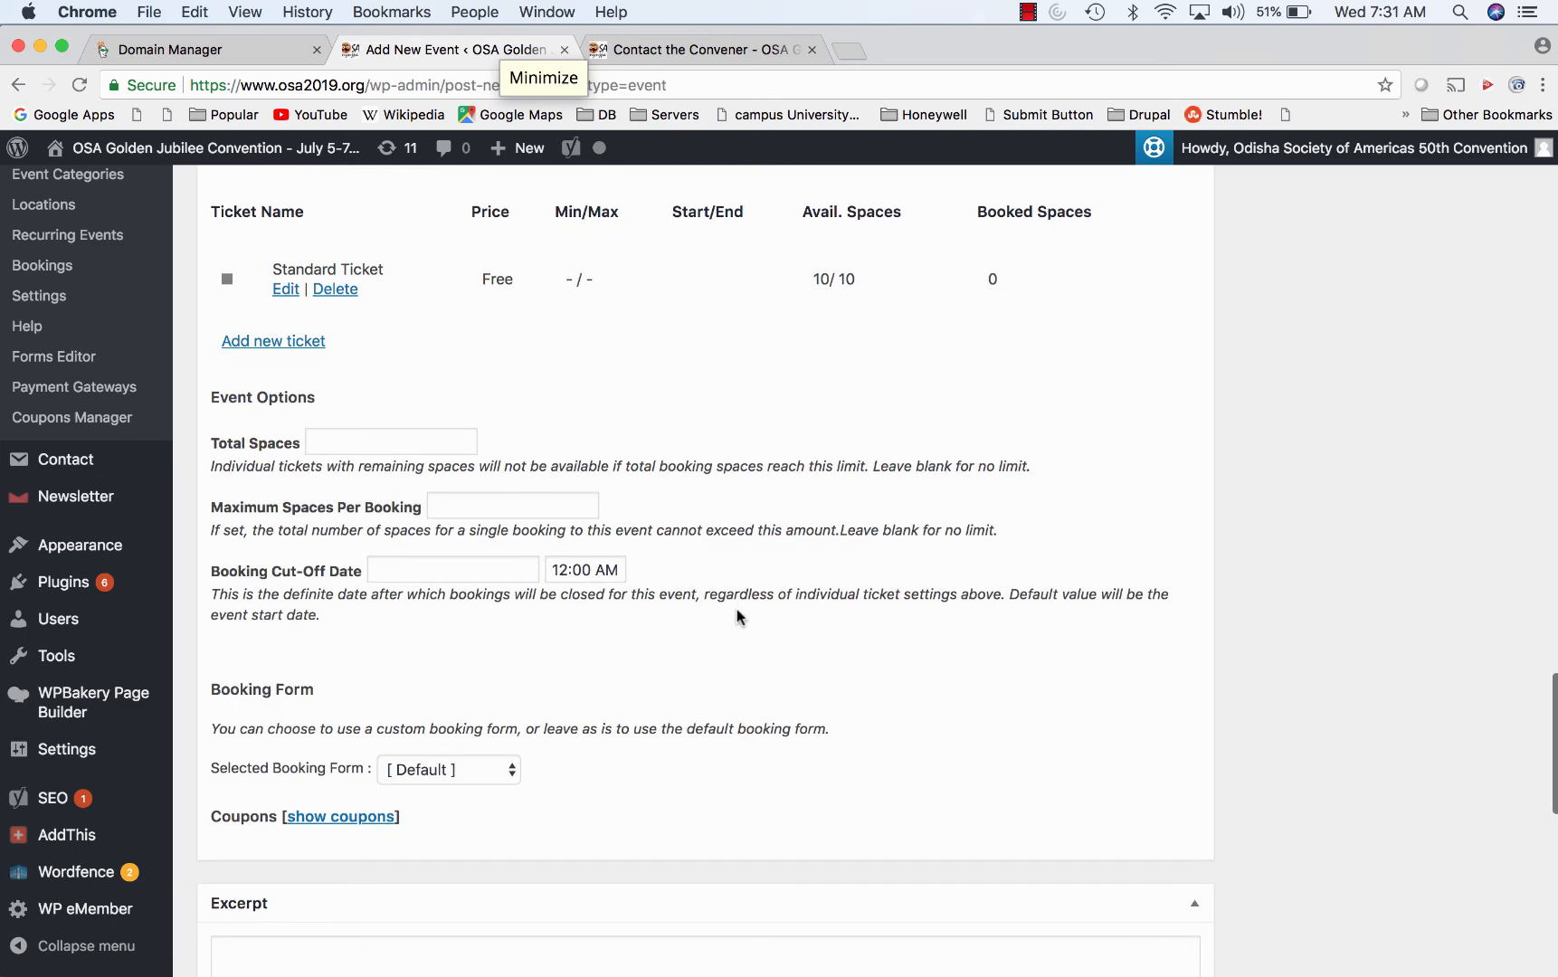
scroll(475, 497, "up", 10)
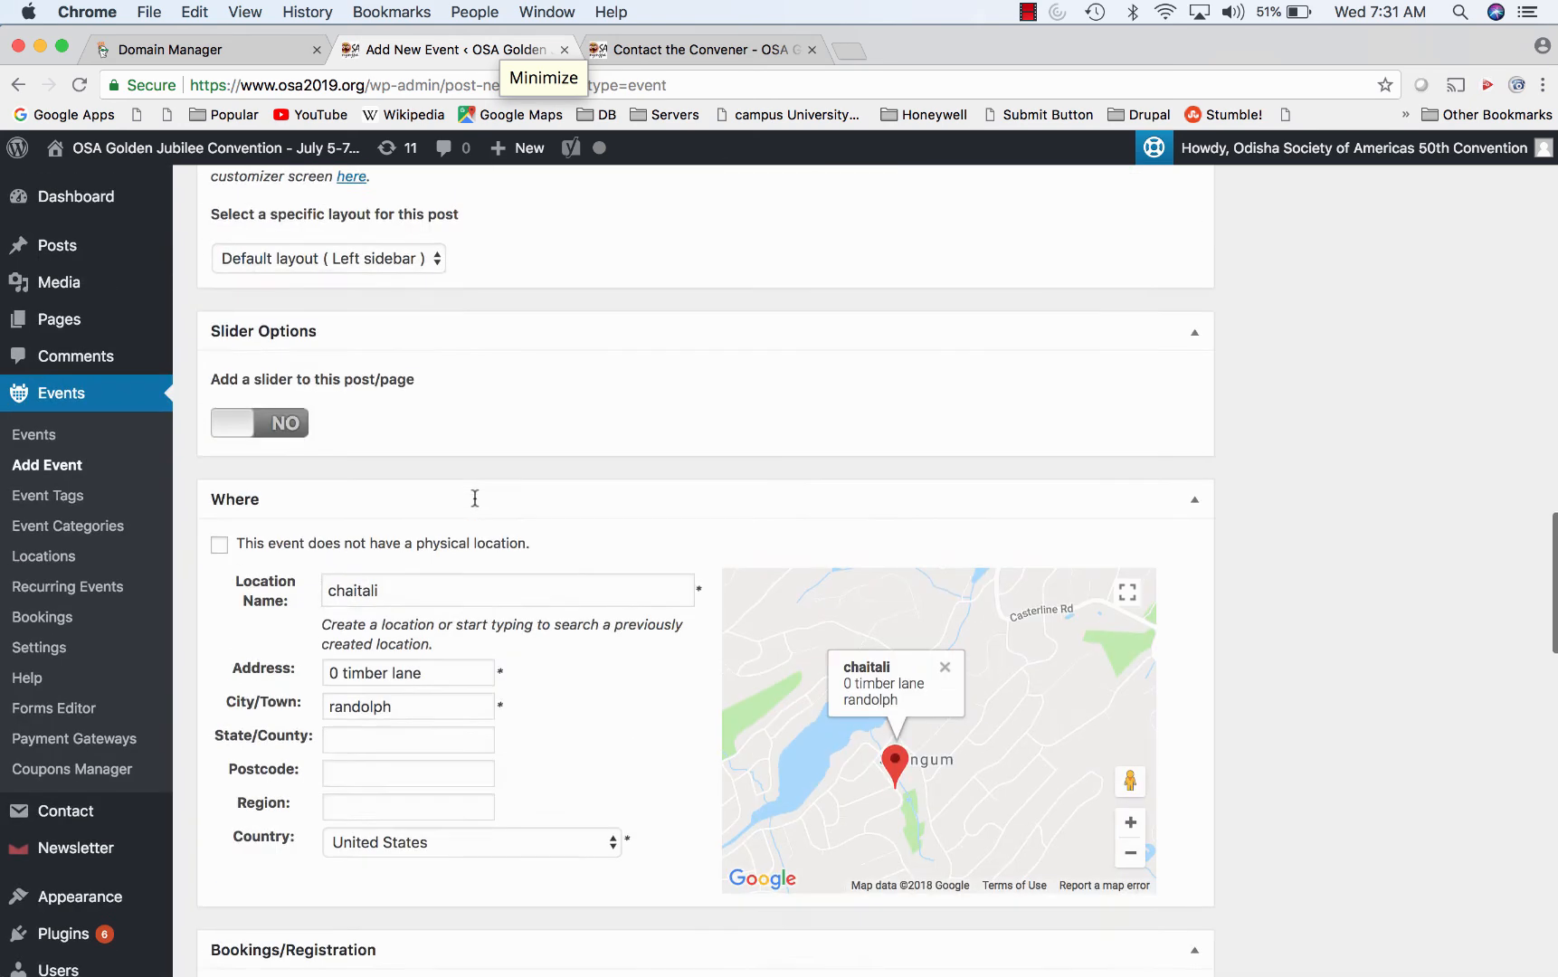
left_click(41, 437)
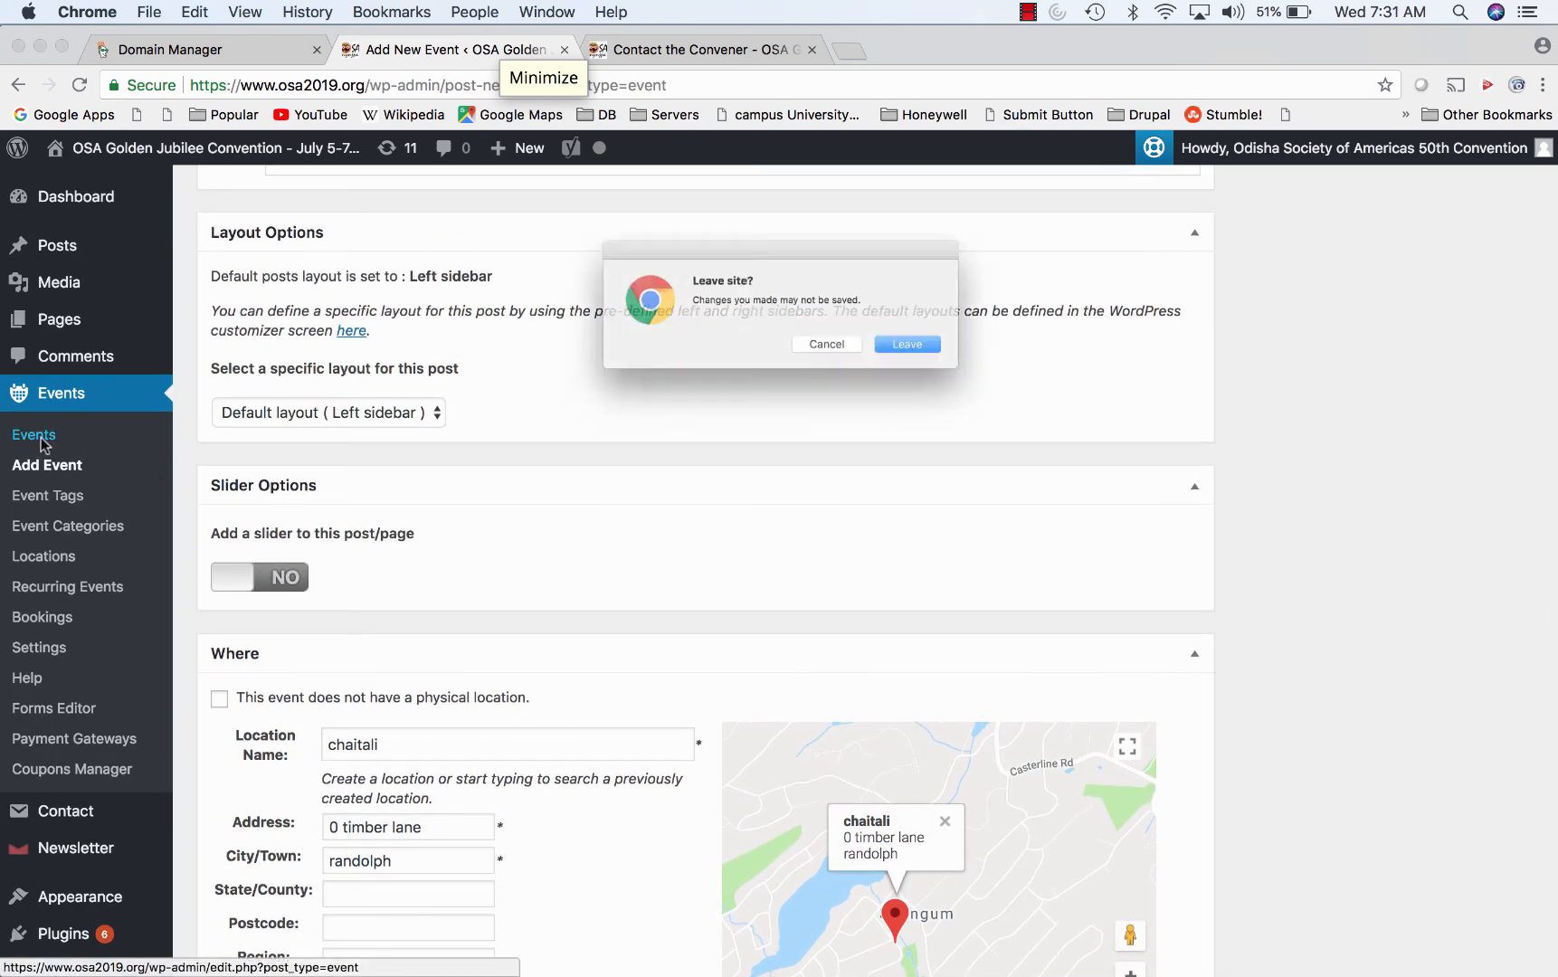
- Discard the unsaved test event and open OSA 2019 Pre-Registration, showing 1000 available spaces
left_click(951, 358)
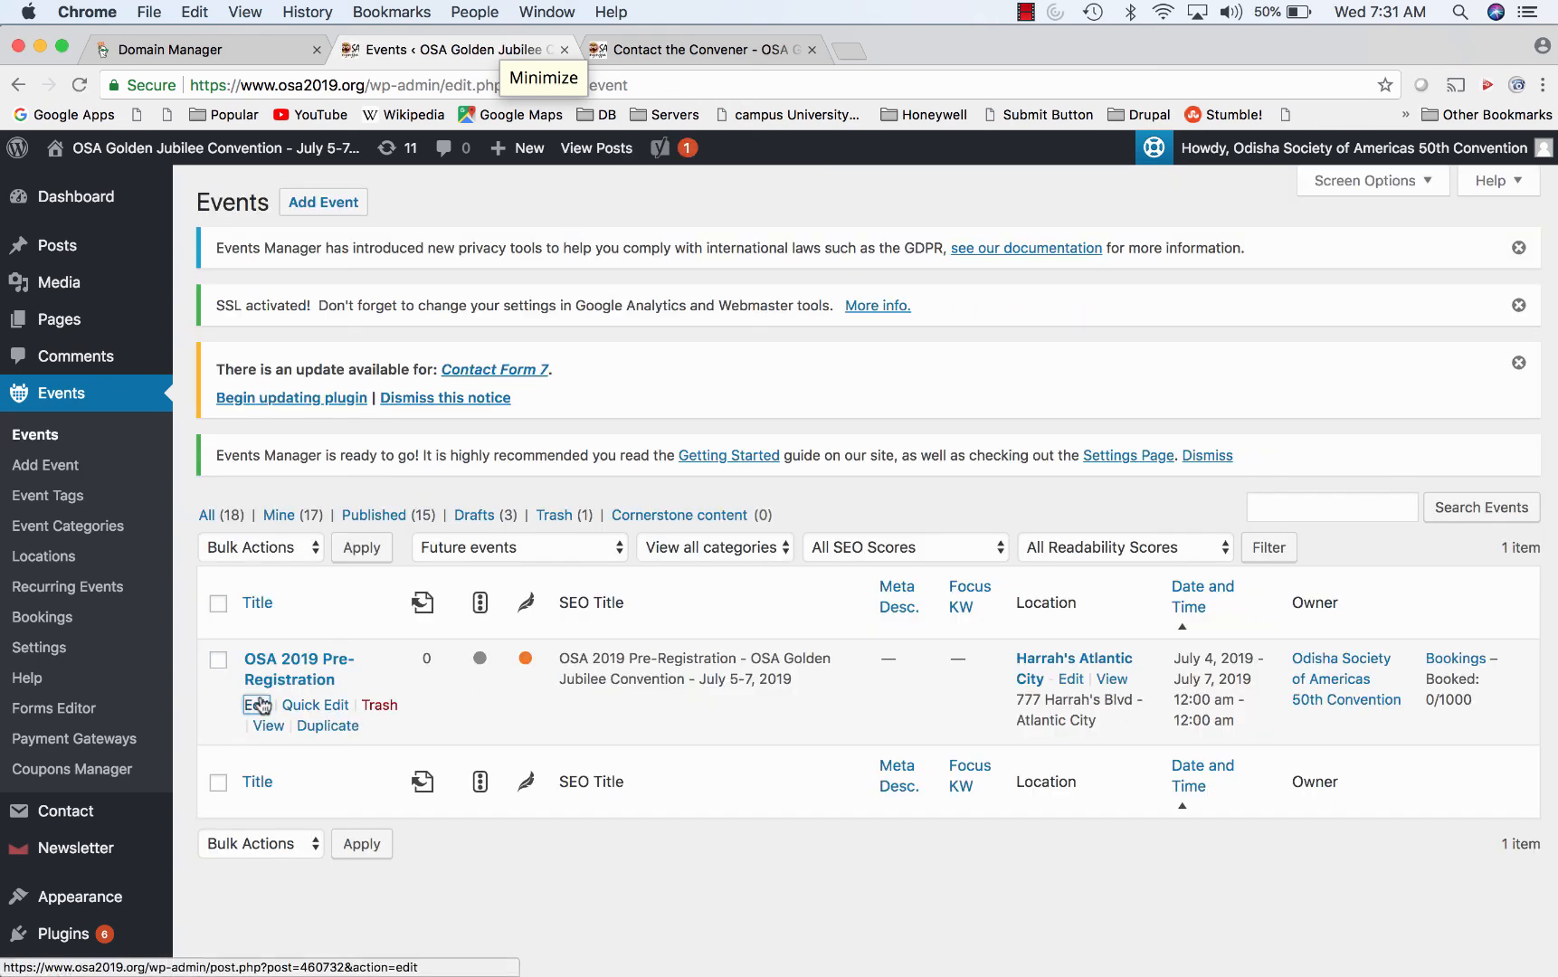
left_click(257, 705)
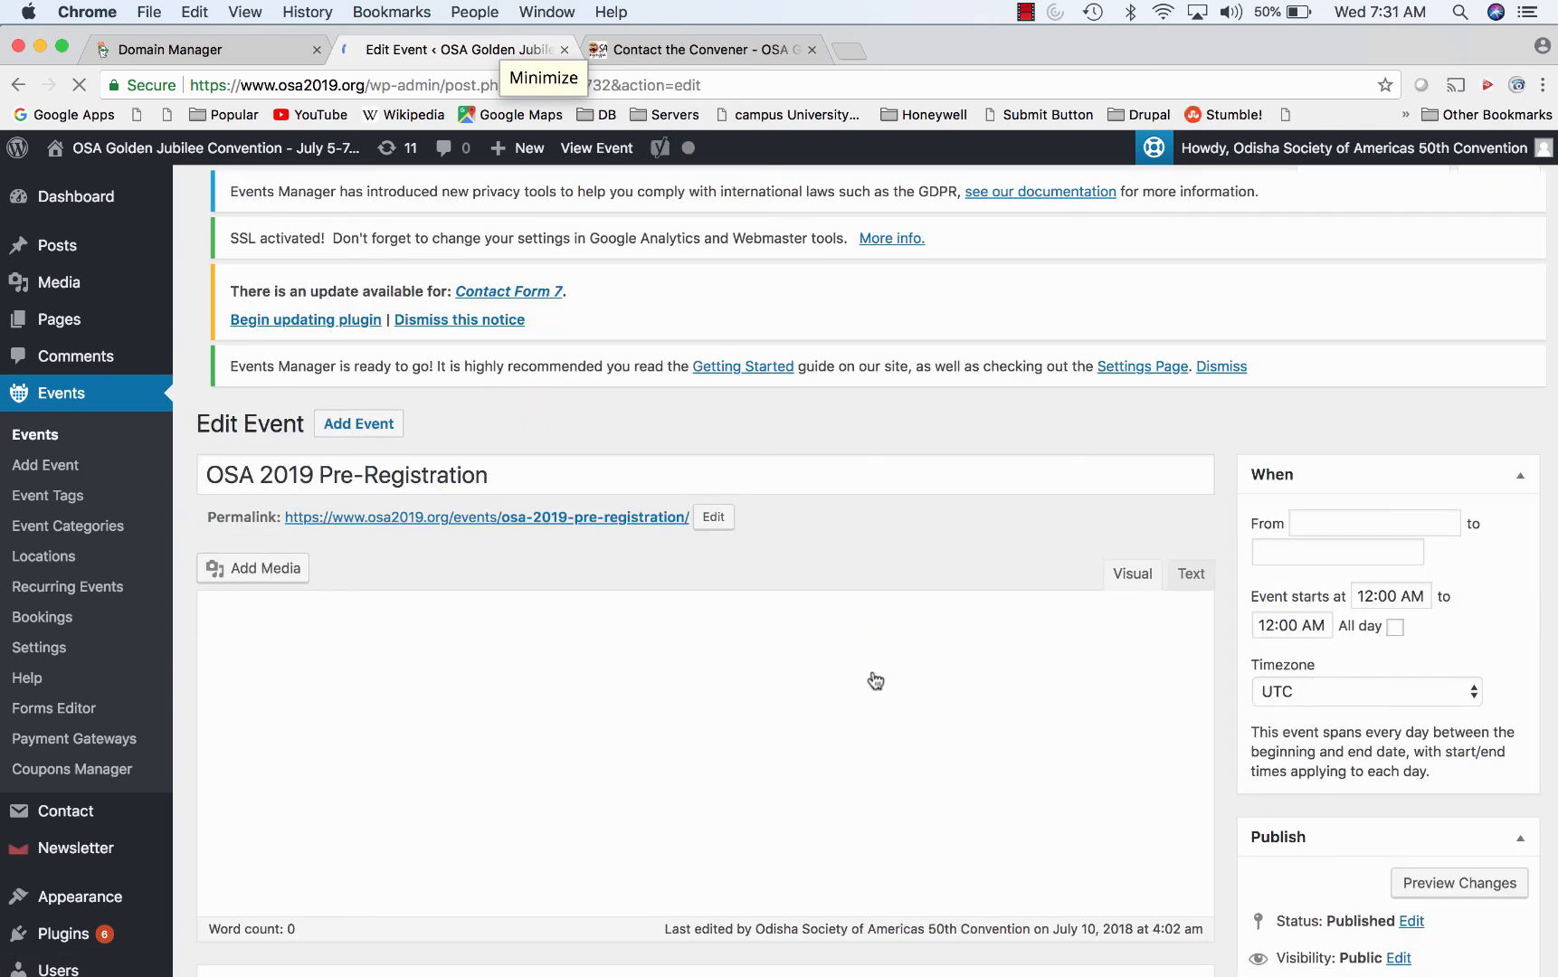
scroll(876, 679, "down", 8)
scroll(876, 679, "down", 15)
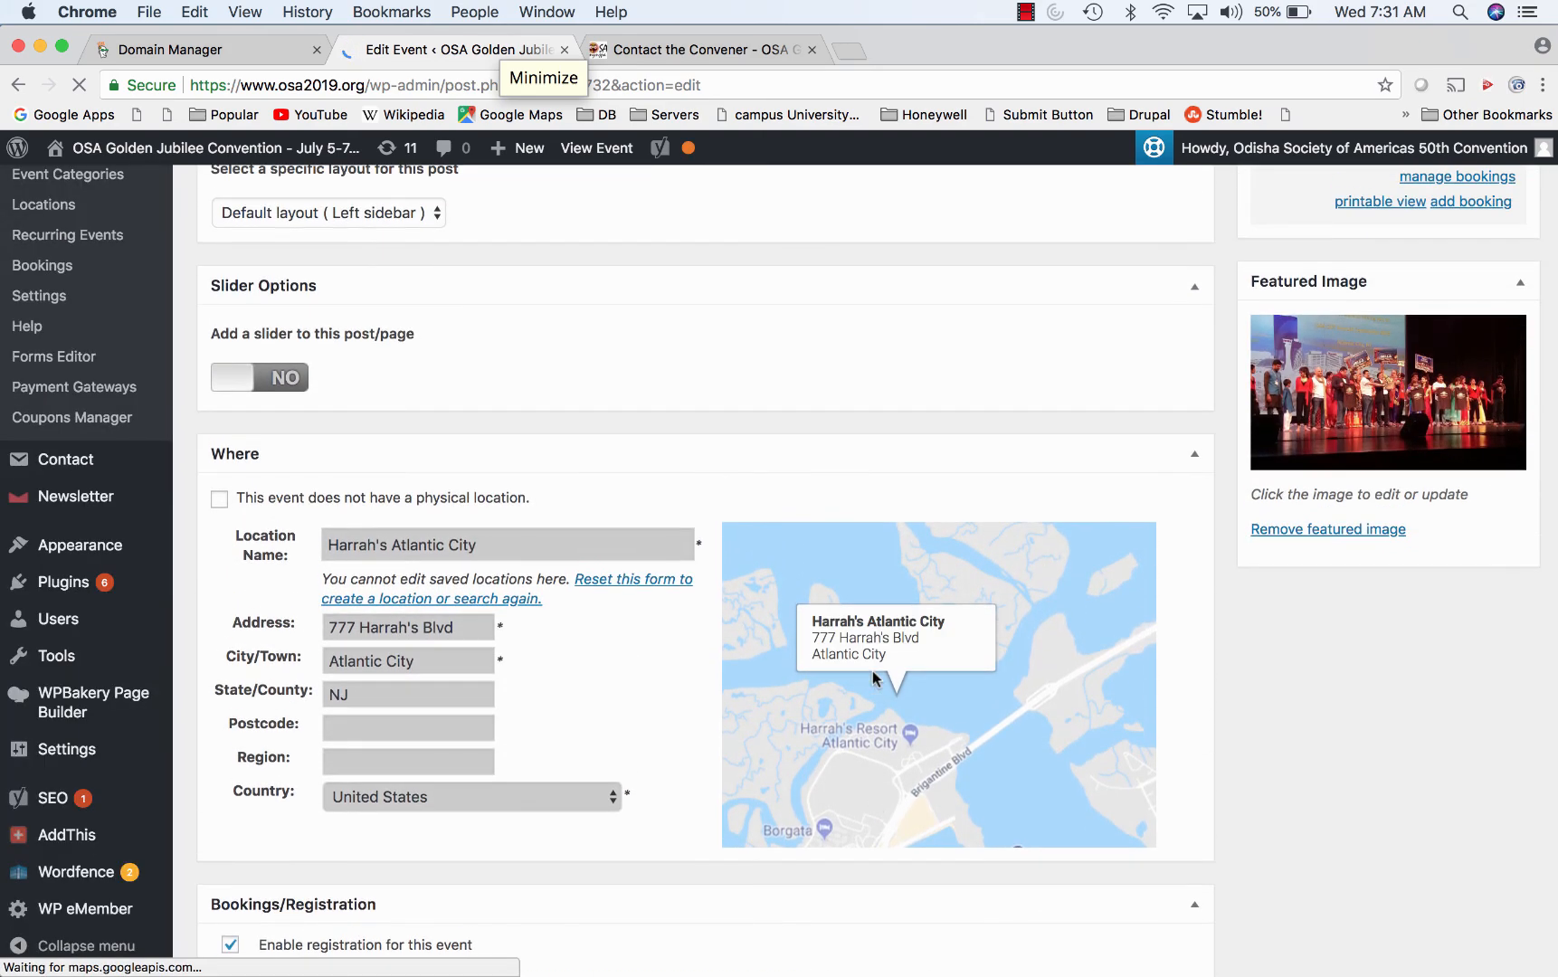
scroll(994, 738, "down", 5)
scroll(994, 636, "up", 15)
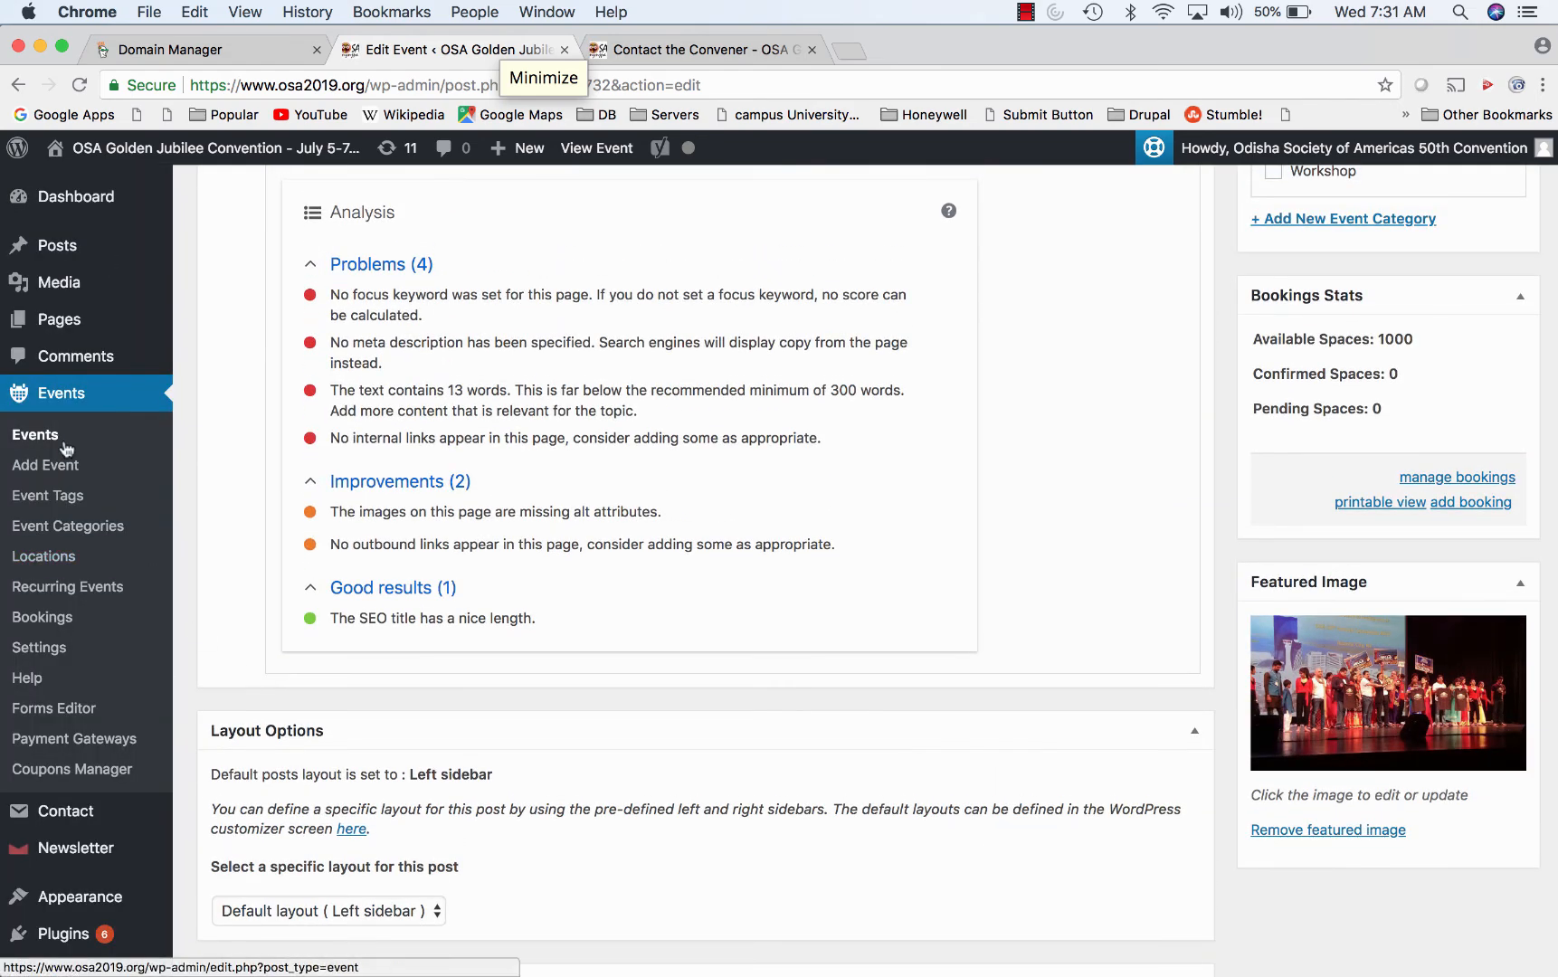
- Edit the 50th Convention Invitation at Detroit image and review its osa2019-home-page slider options
left_click(66, 286)
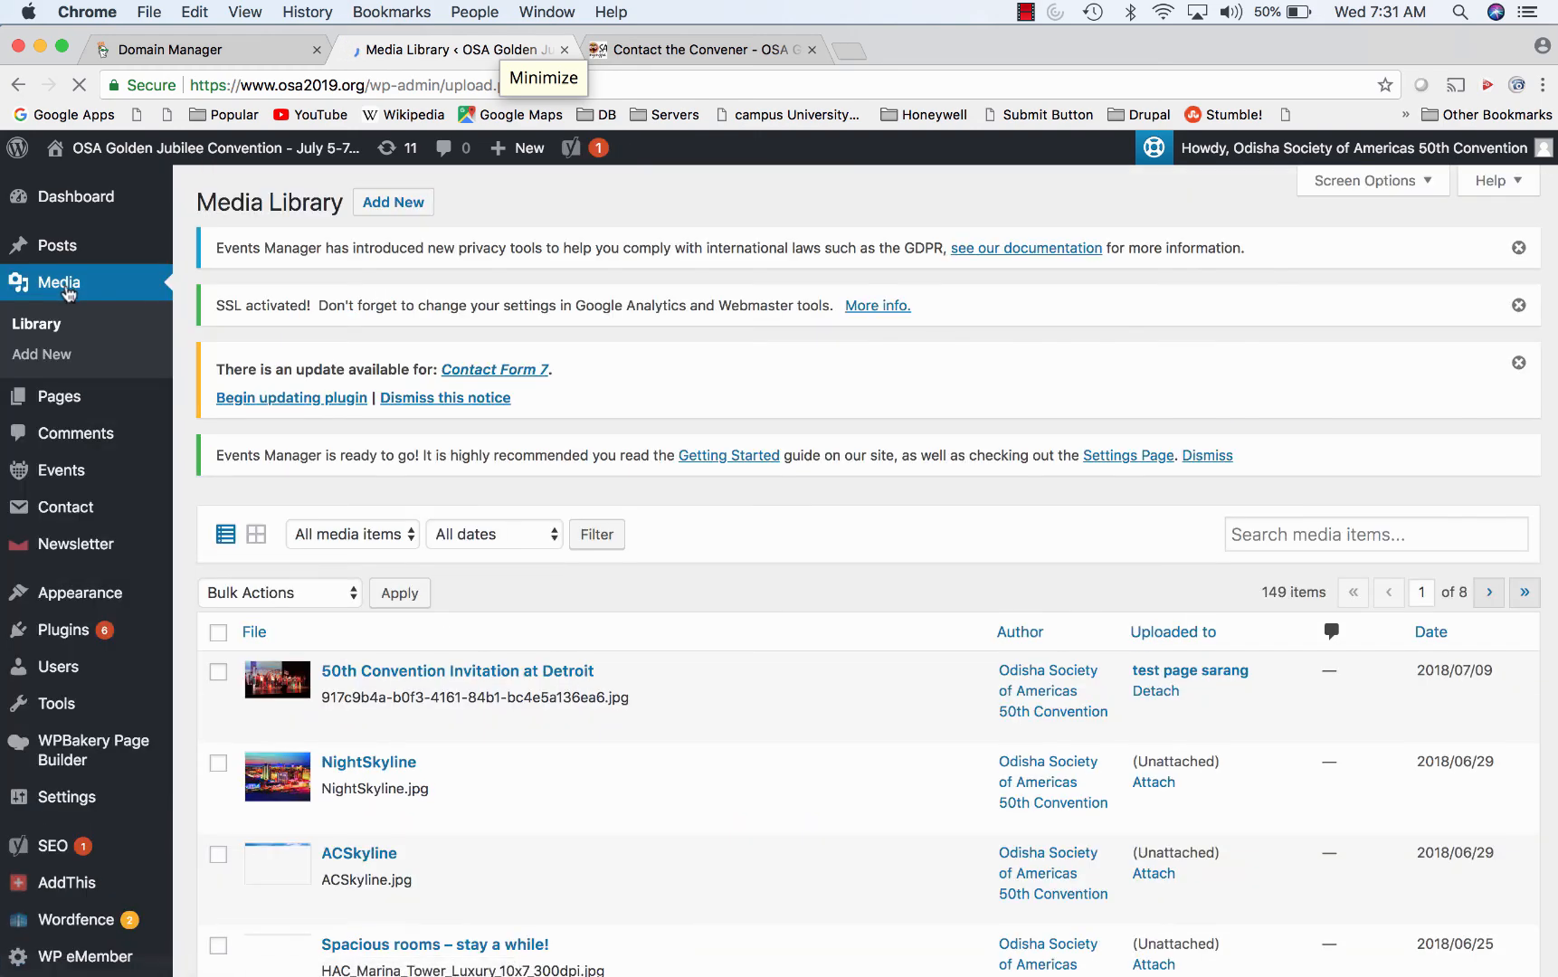
mouse_move(421, 661)
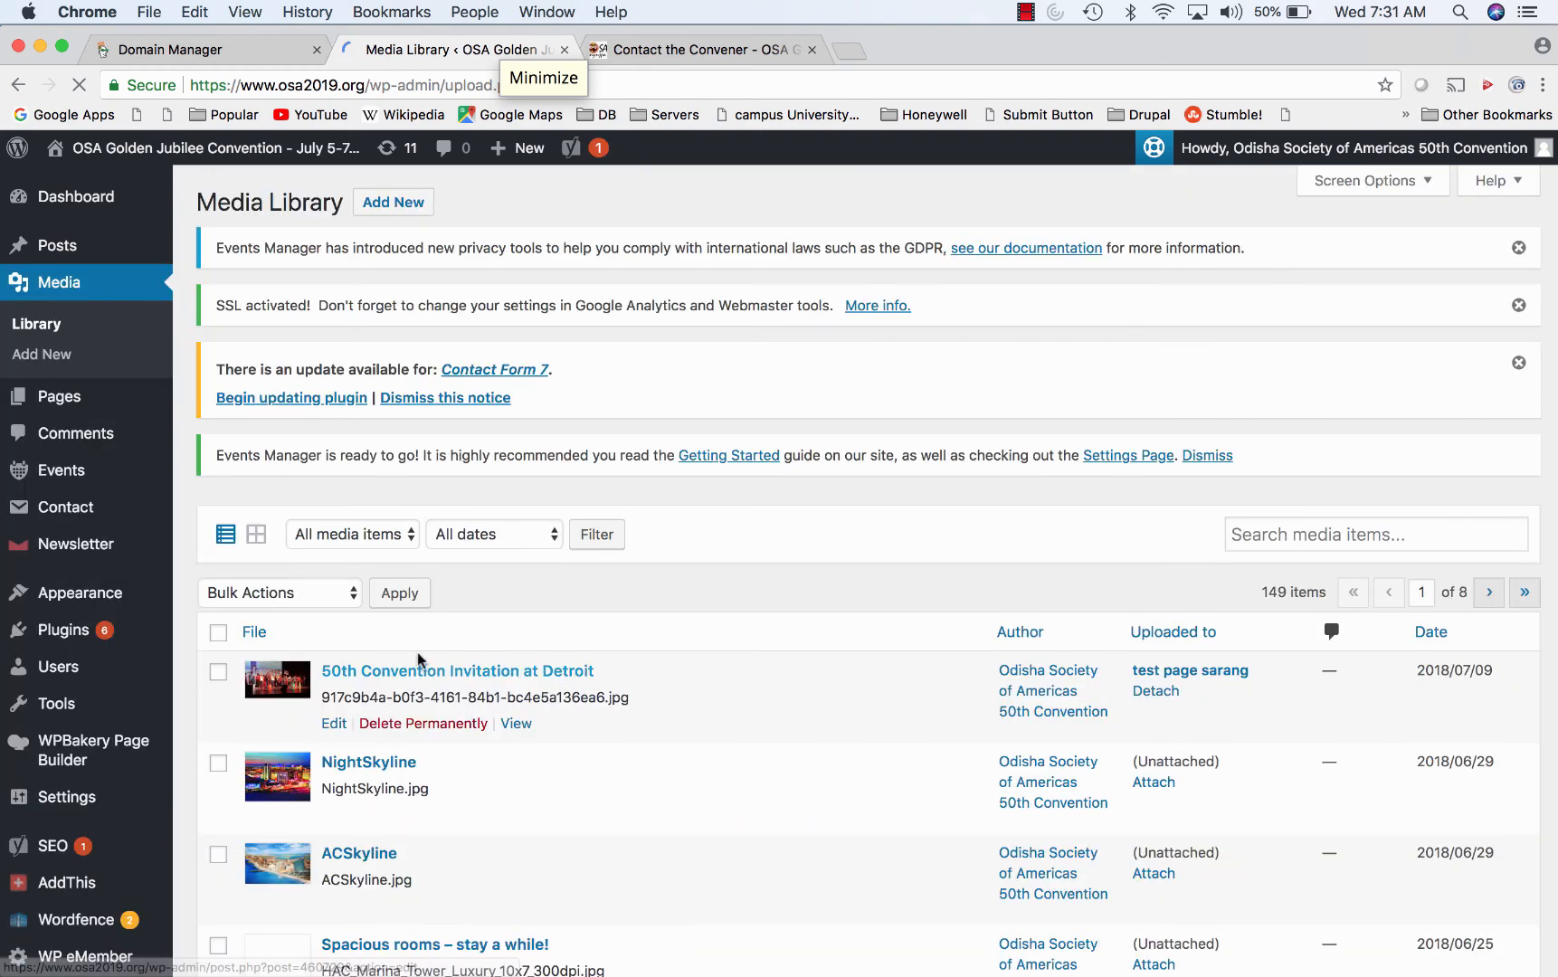
left_click(333, 723)
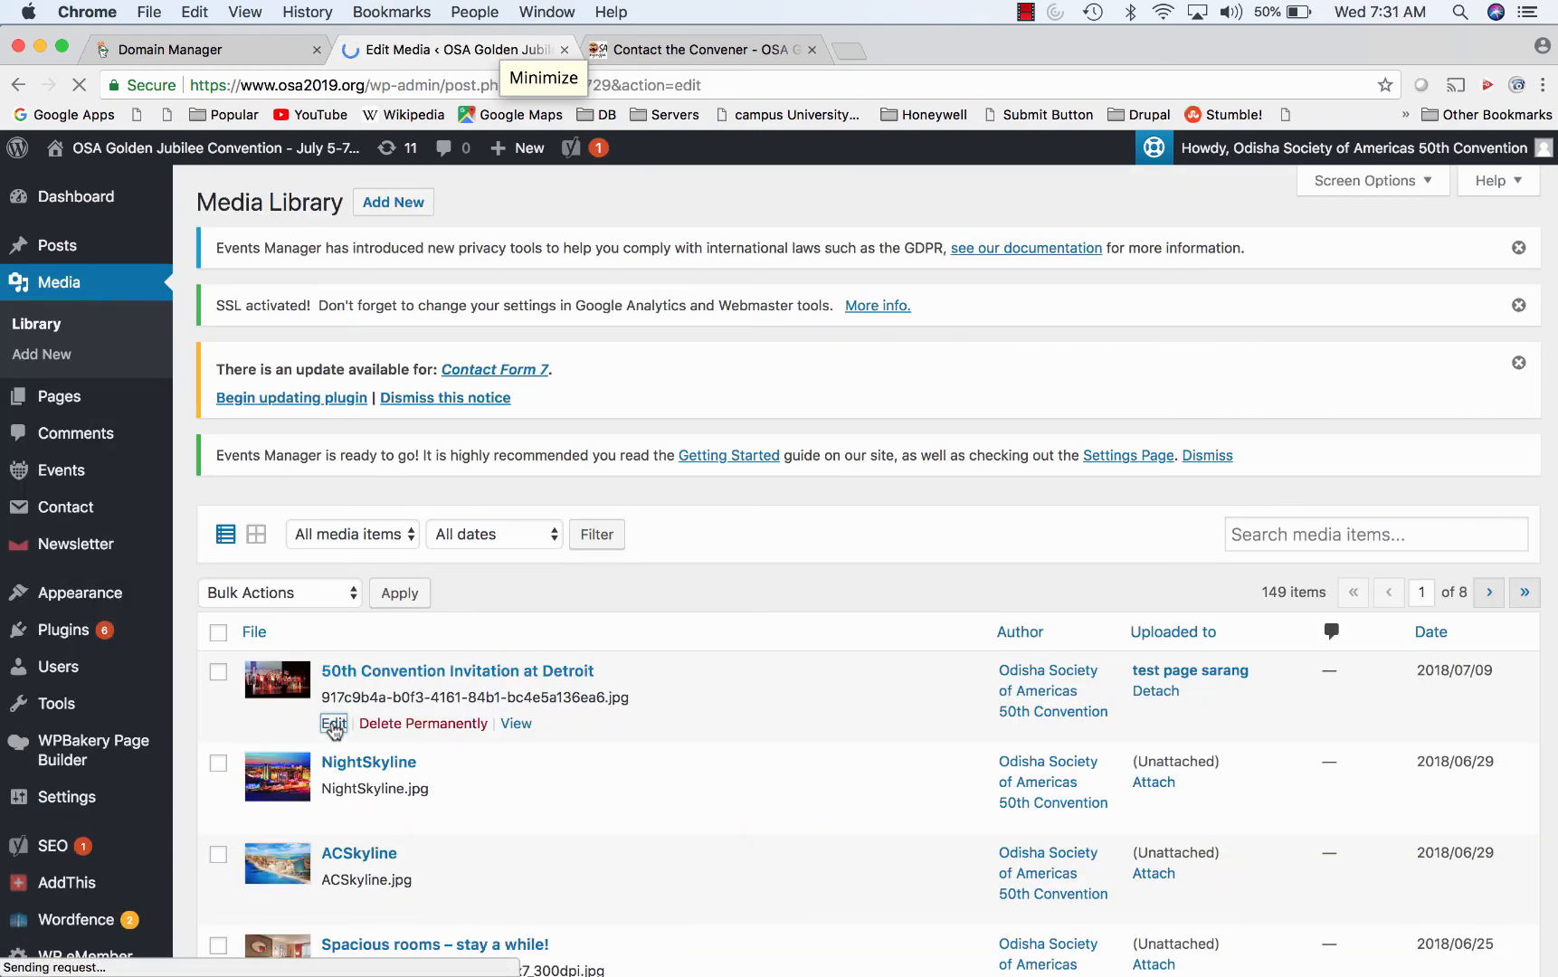
scroll(655, 724, "down", 20)
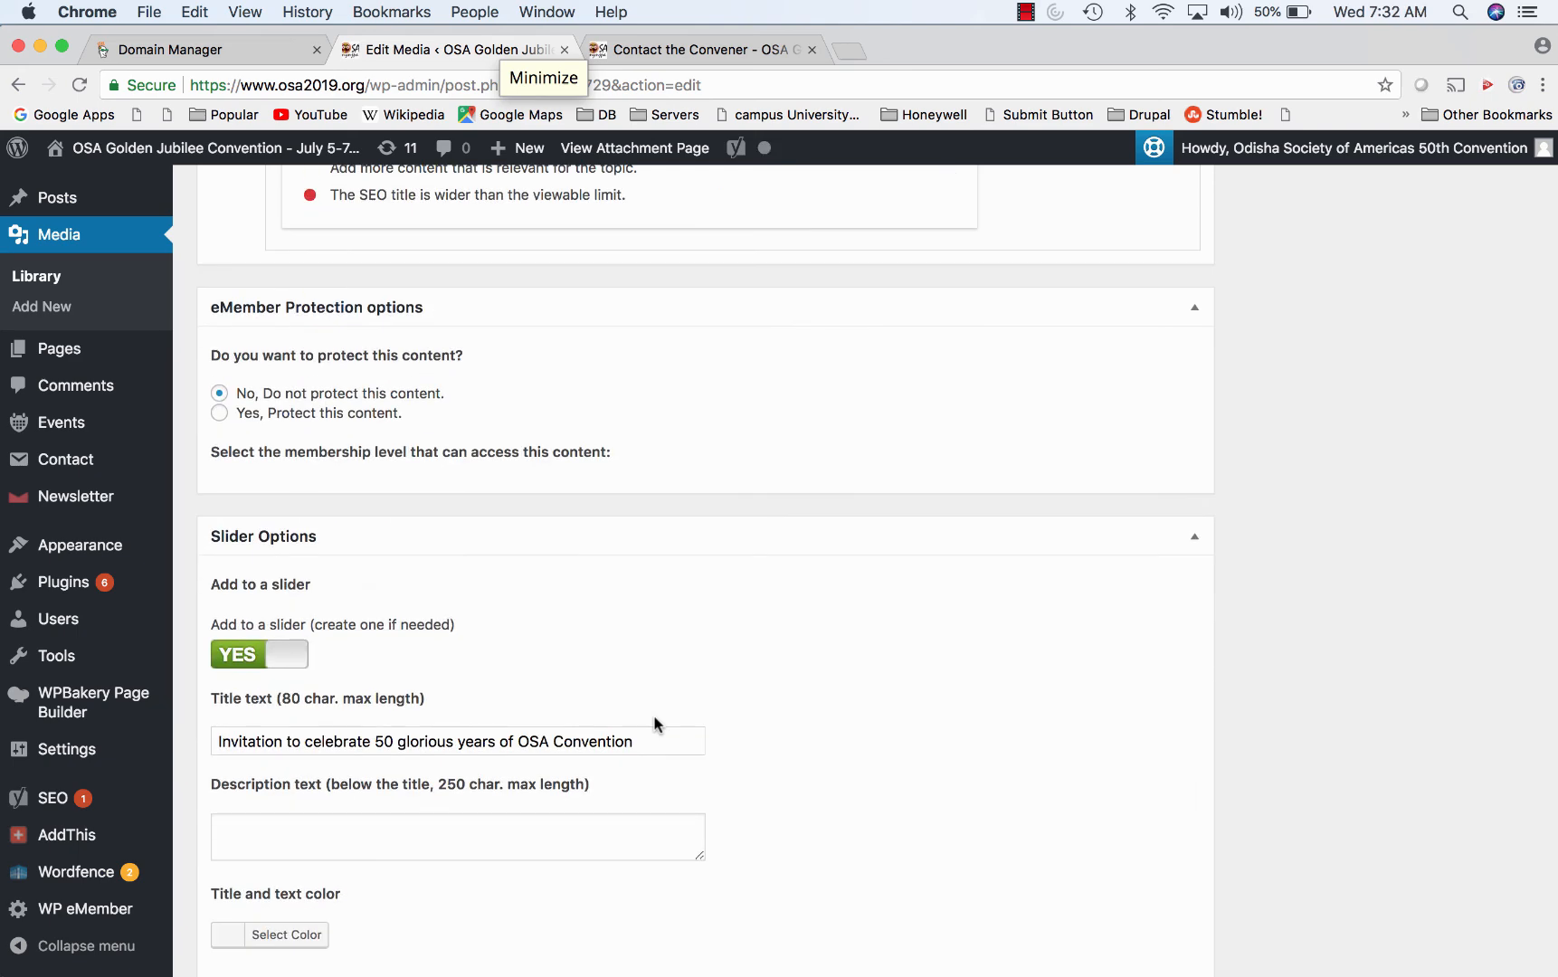
scroll(655, 723, "down", 3)
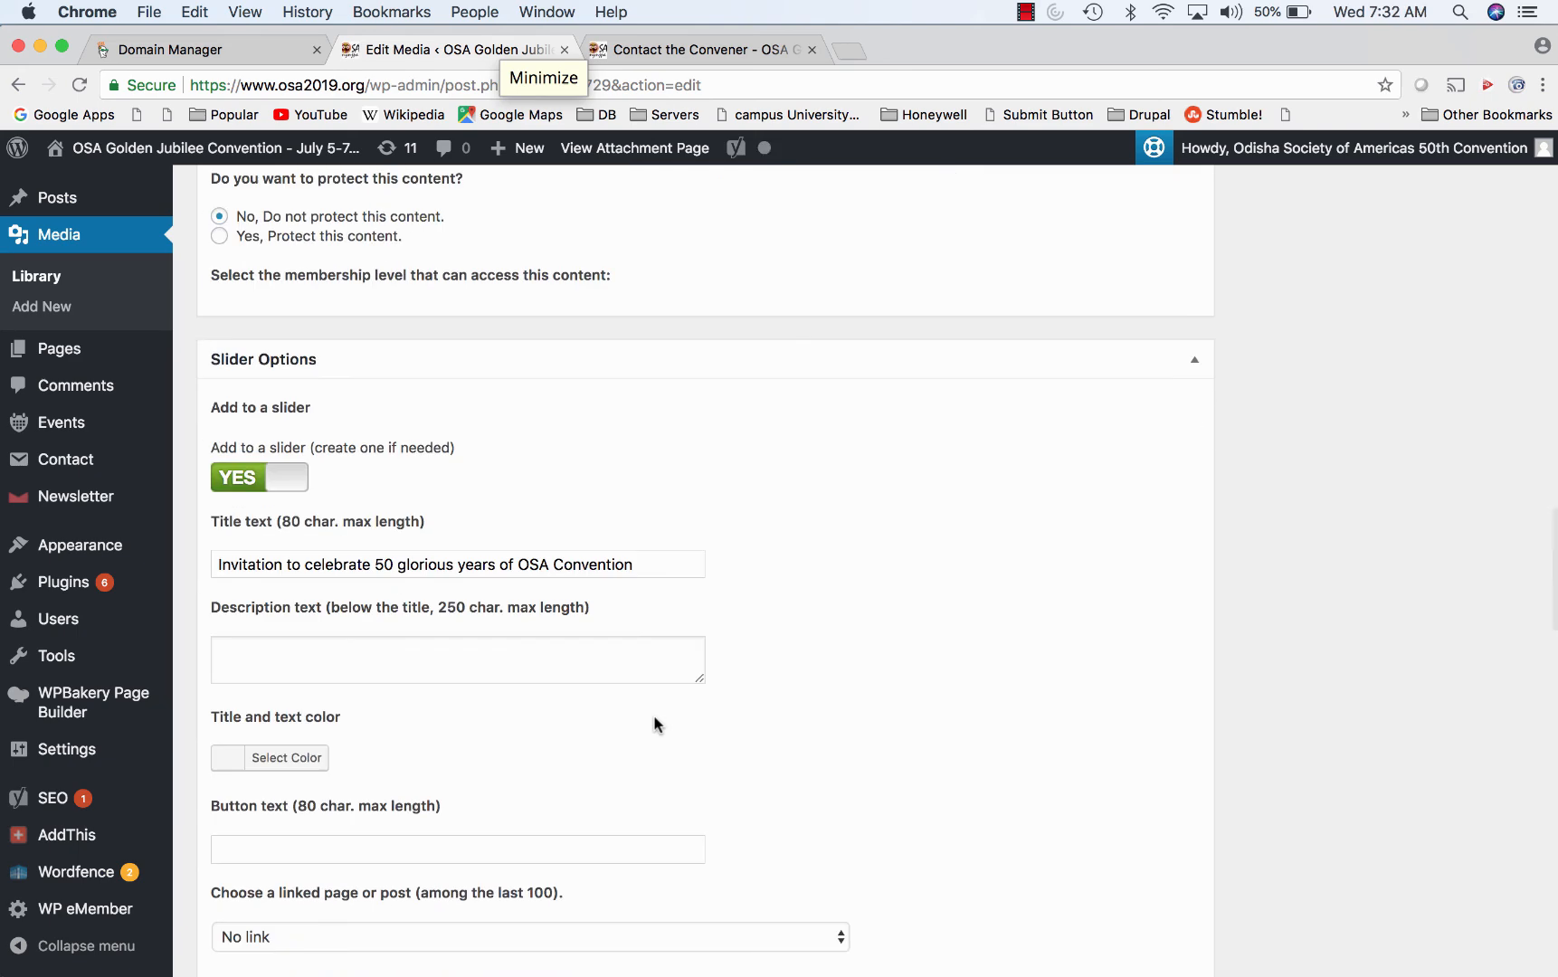
scroll(655, 723, "down", 12)
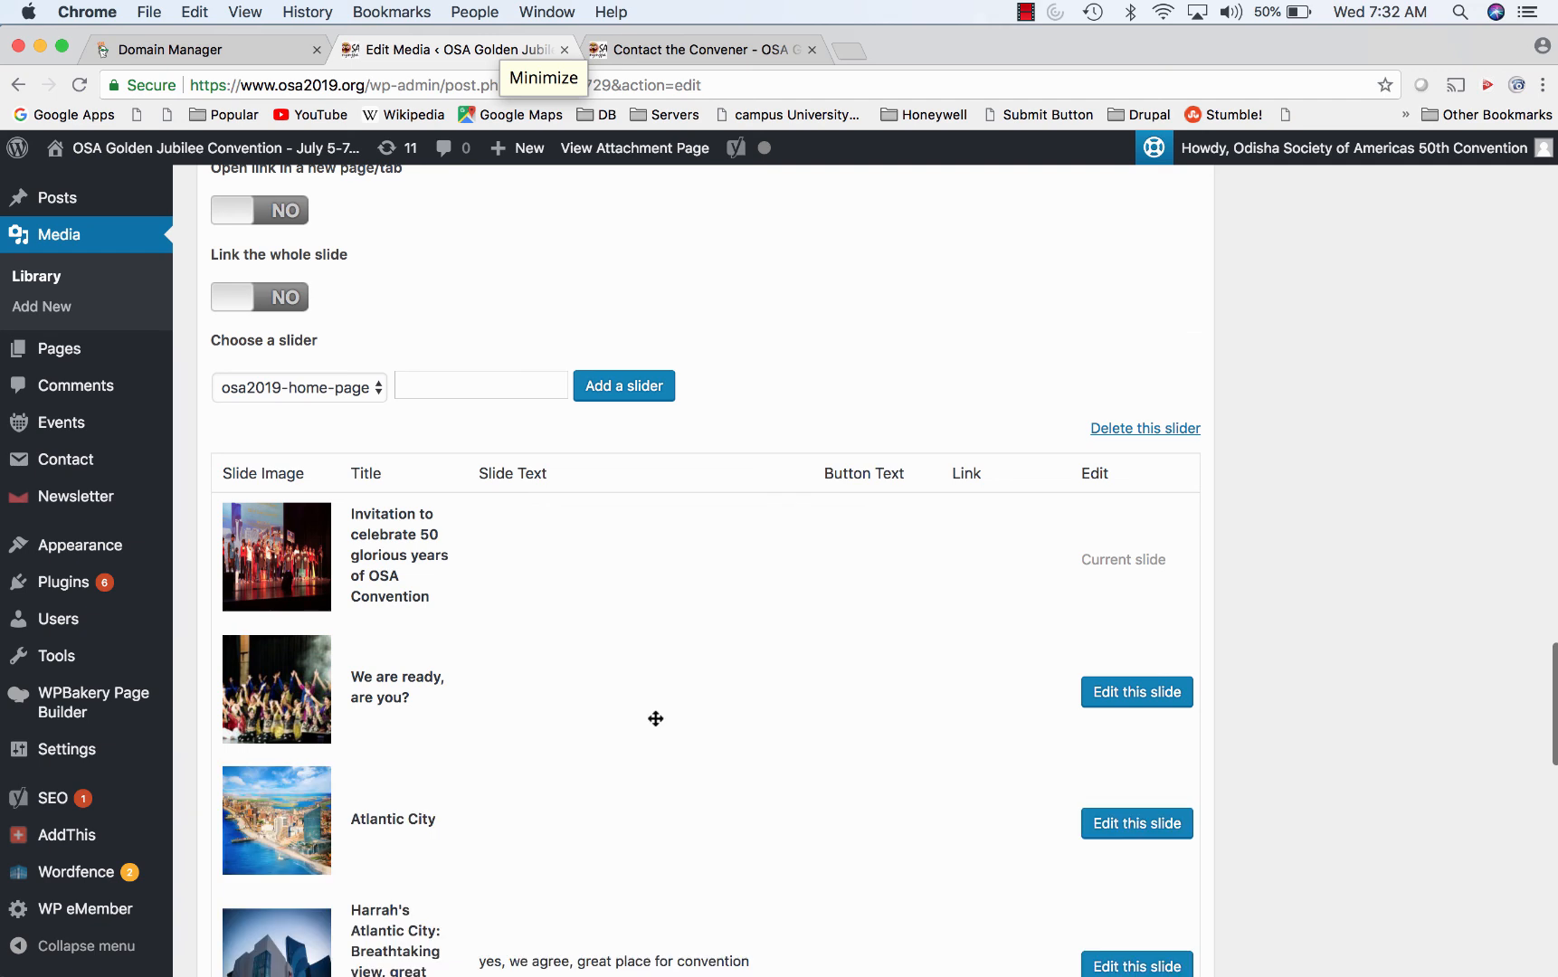
- Reload the osa2019.org Live page in Safari and dismiss the More videos strip over the stream
mouse_move(197, 969)
left_click(148, 953)
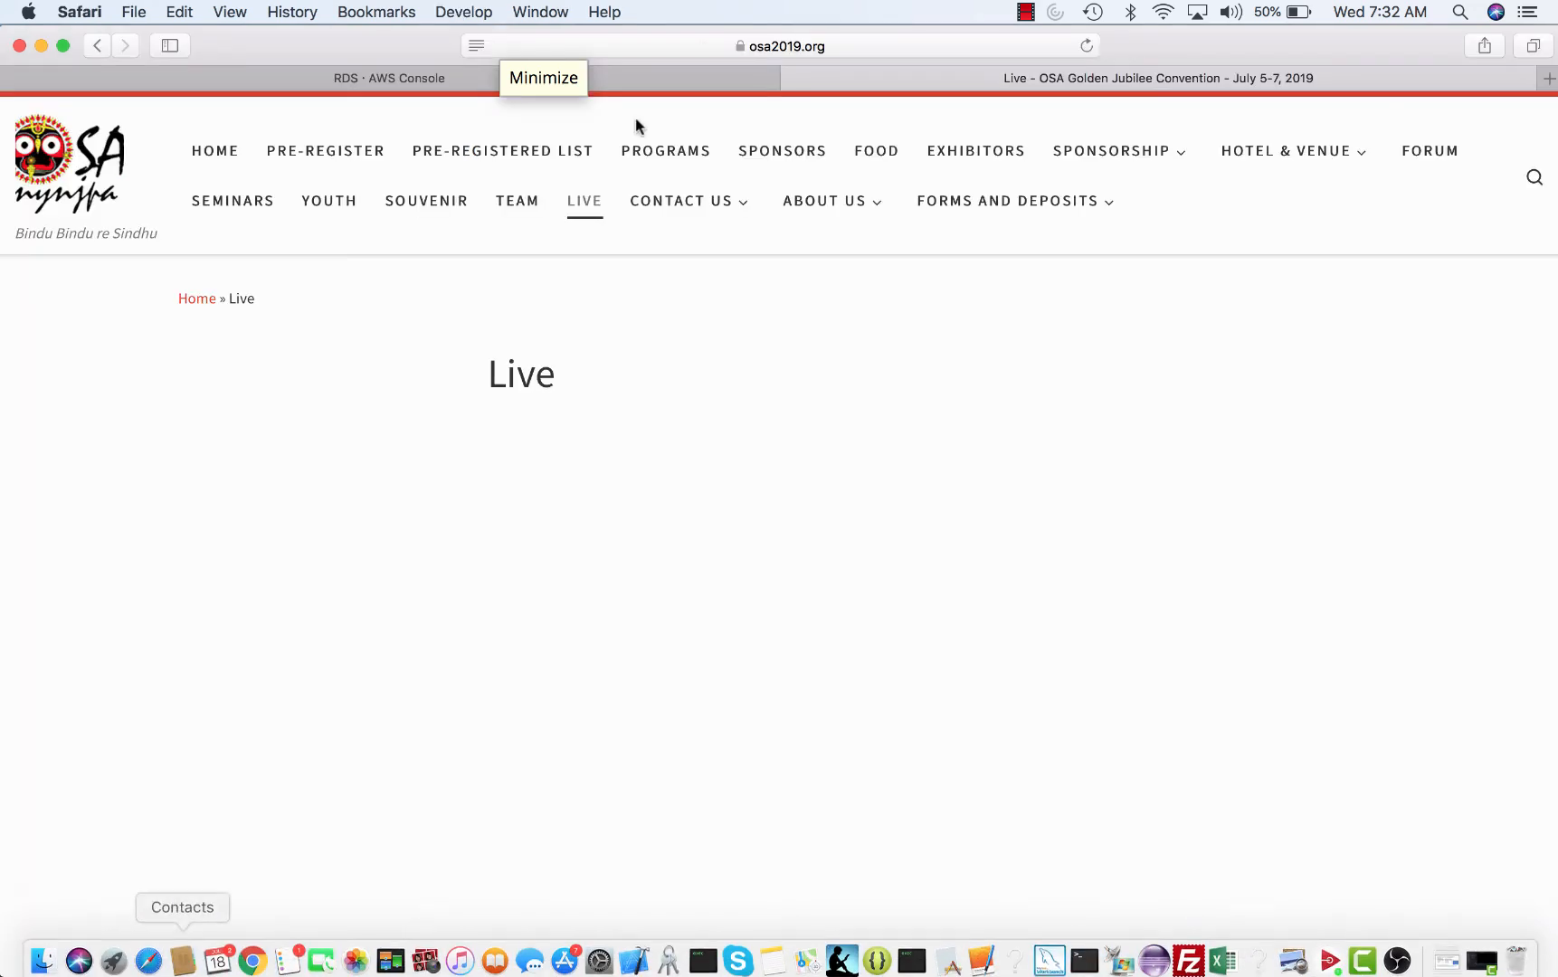
left_click(1085, 46)
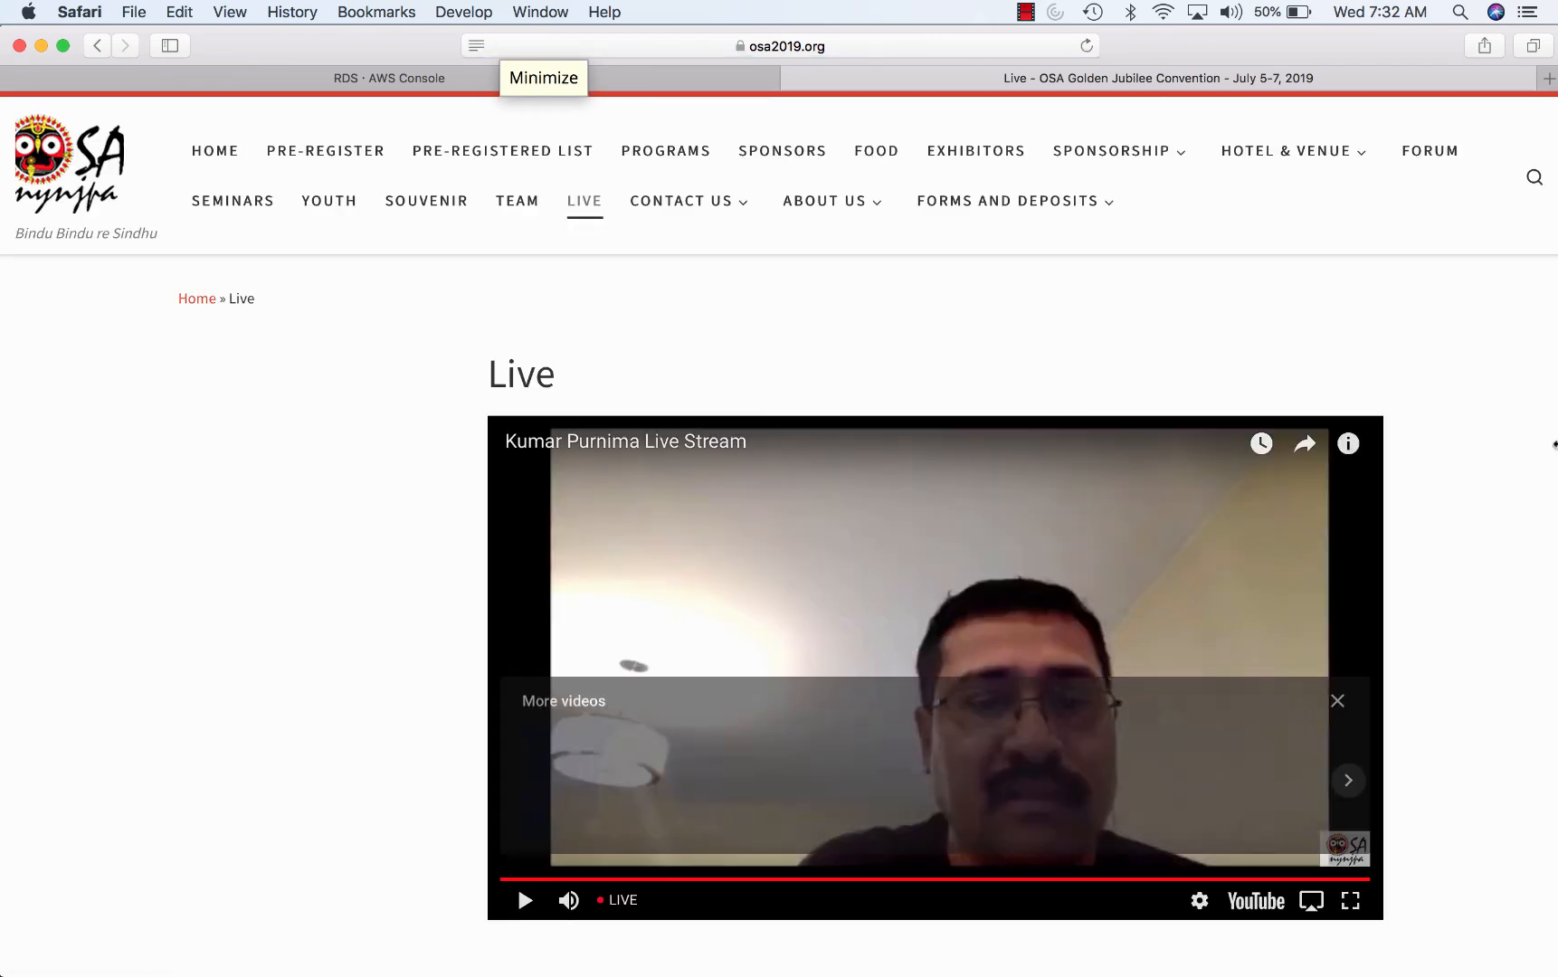
left_click(1337, 710)
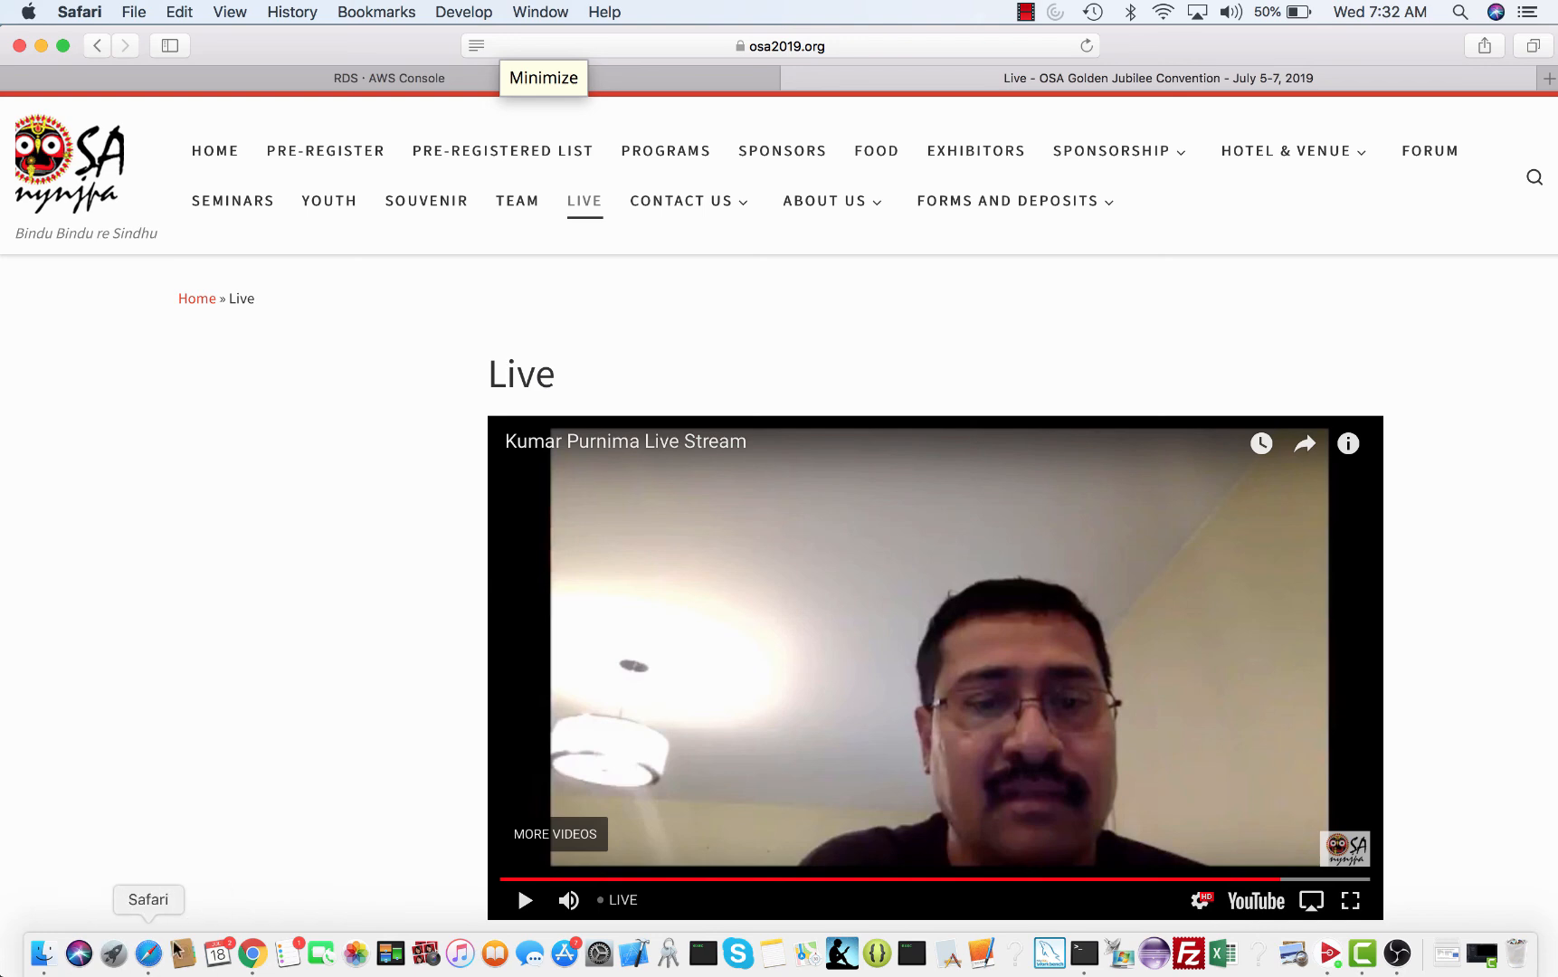
left_click(253, 957)
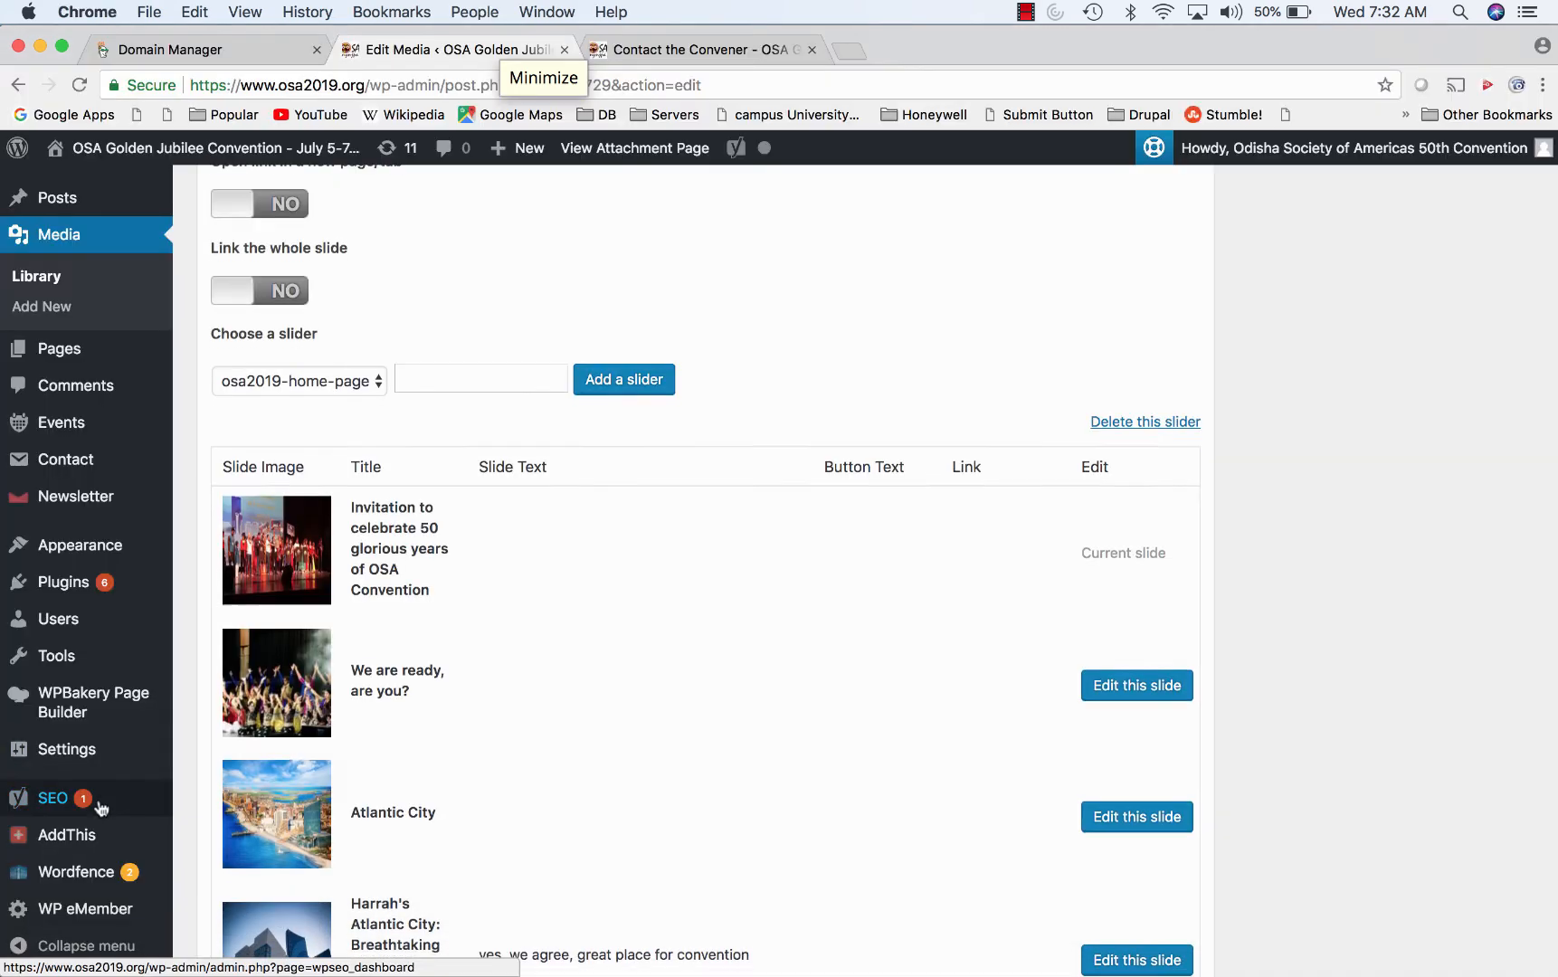
- Open Appearance > Menus and review the Main Menu structure from HOME through SPONSORSHIP
scroll(97, 805, "down", 3)
mouse_move(90, 546)
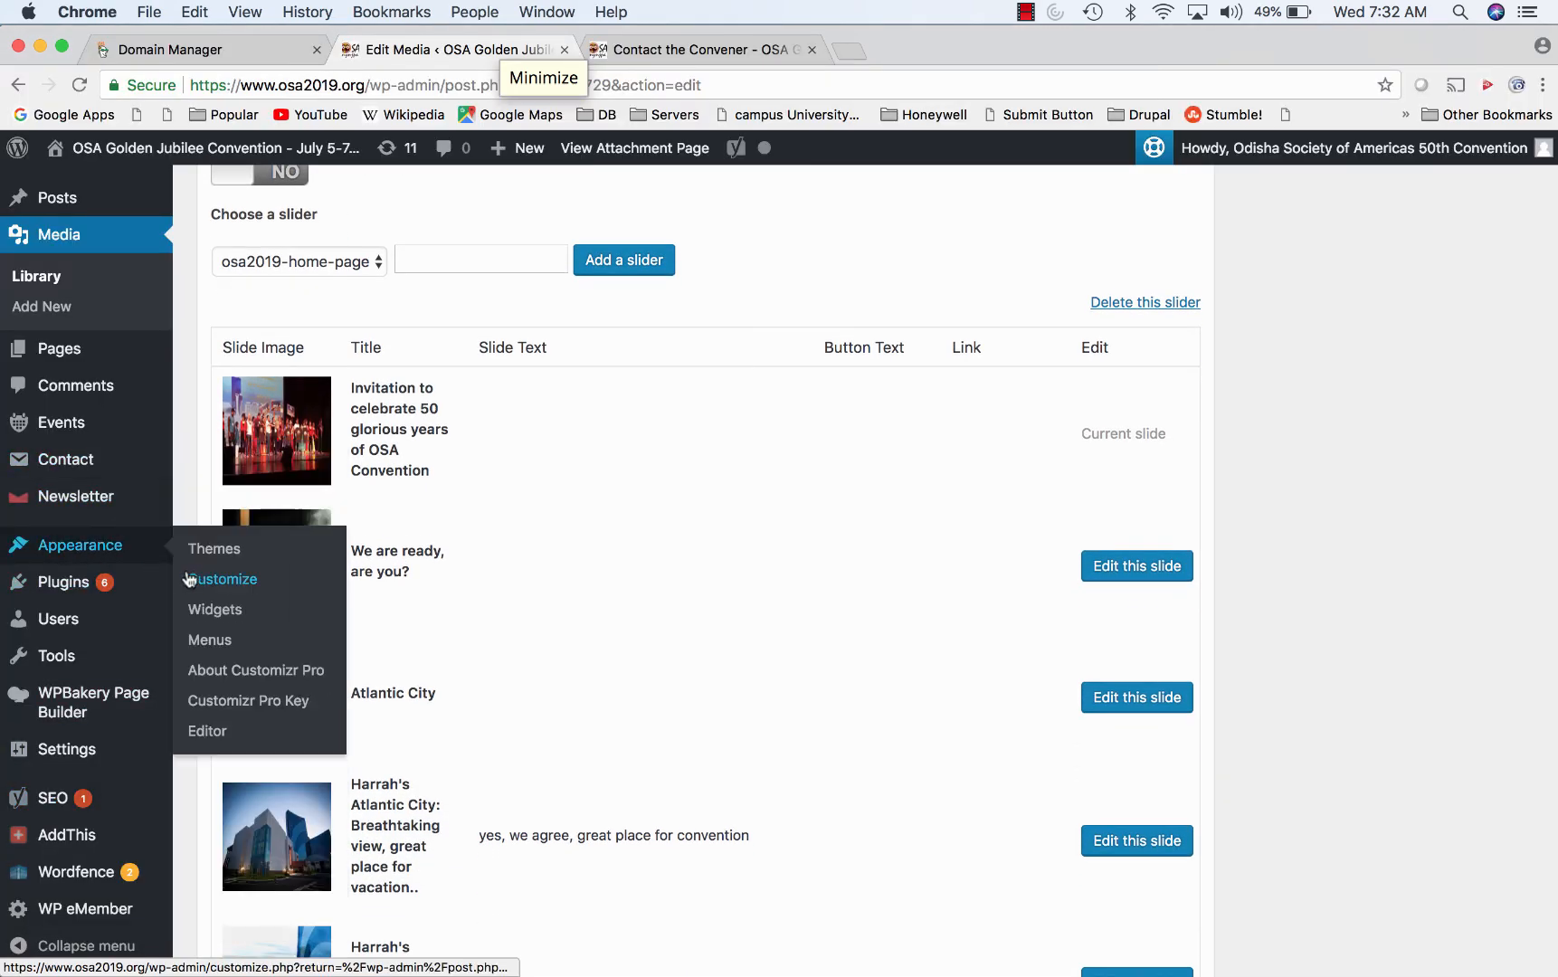
left_click(207, 640)
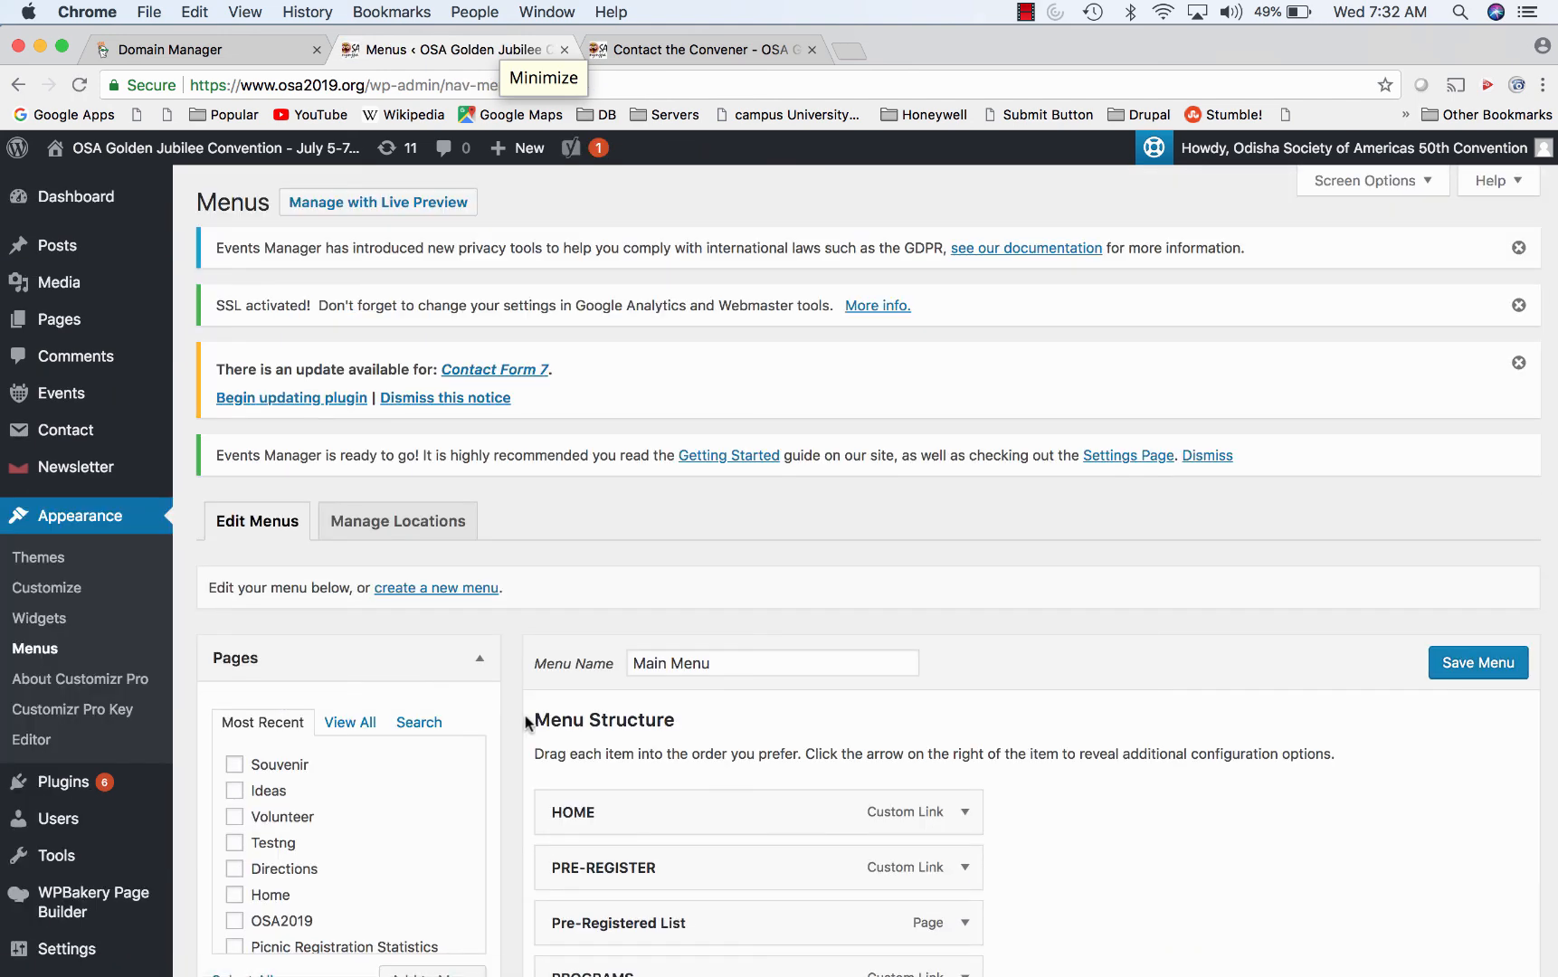
scroll(343, 817, "down", 3)
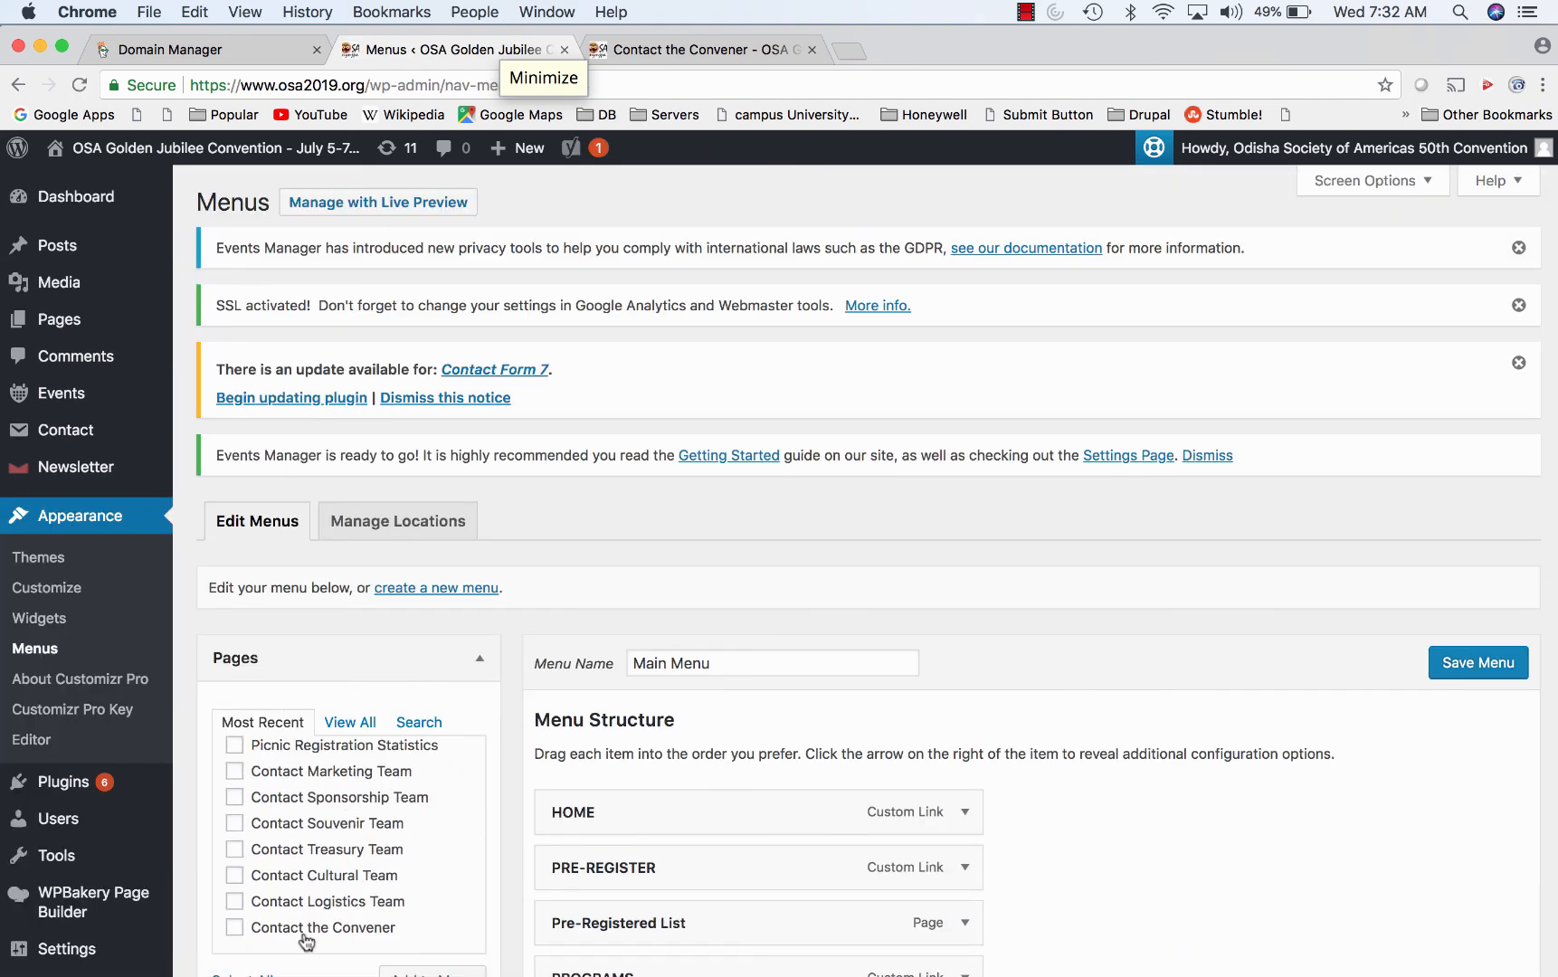
scroll(302, 938, "down", 10)
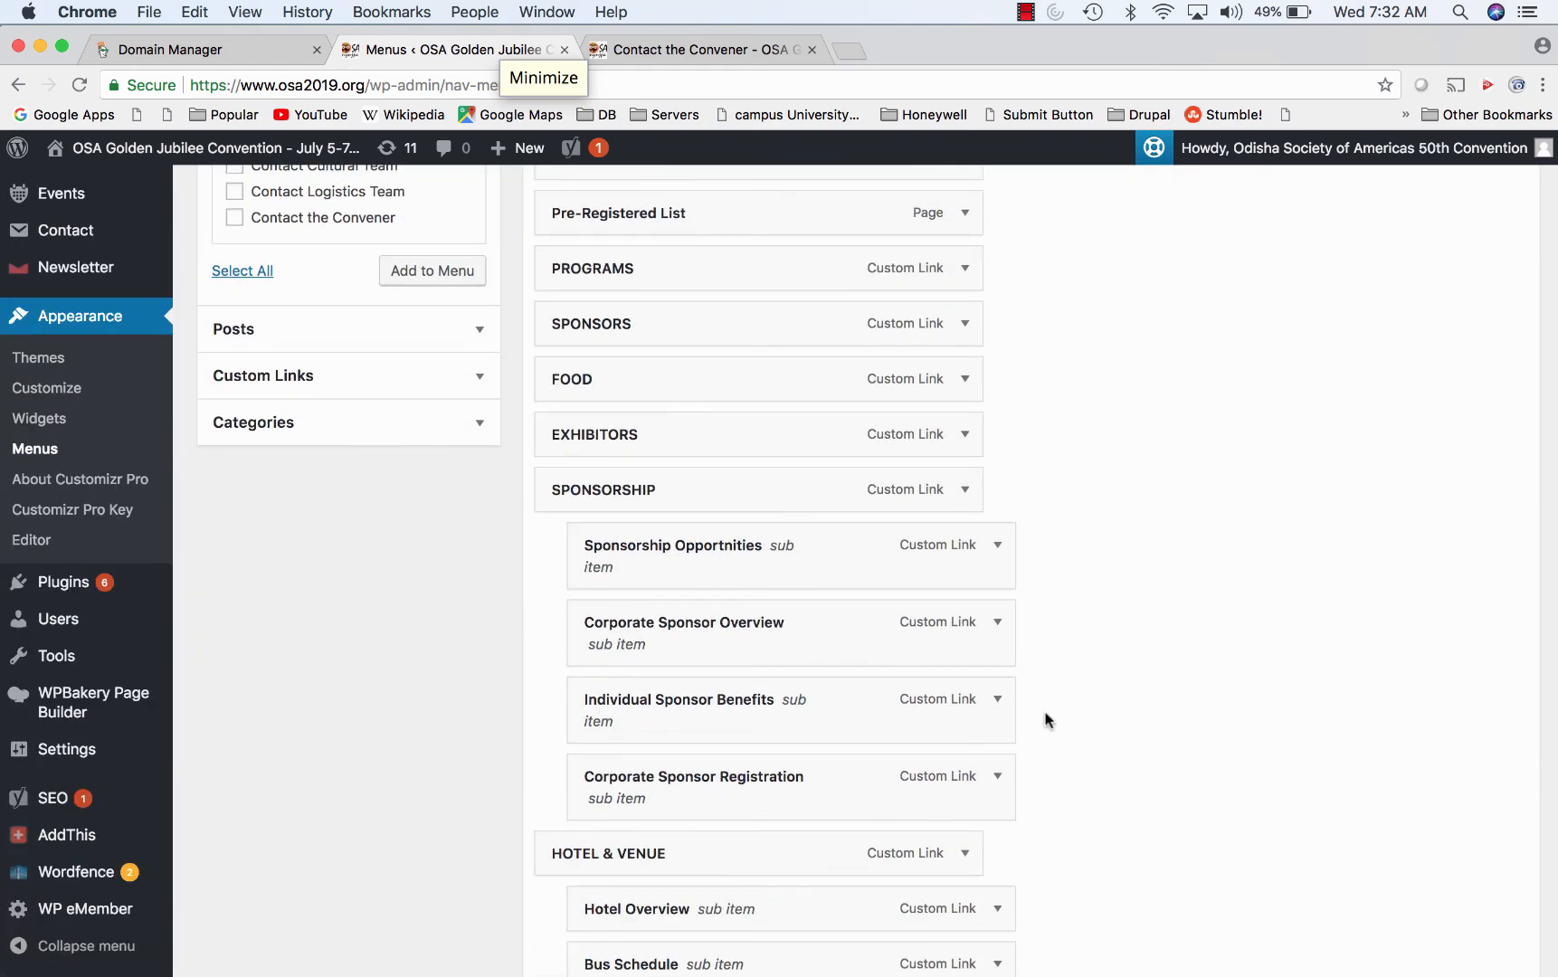
scroll(1044, 720, "down", 15)
scroll(1045, 720, "down", 20)
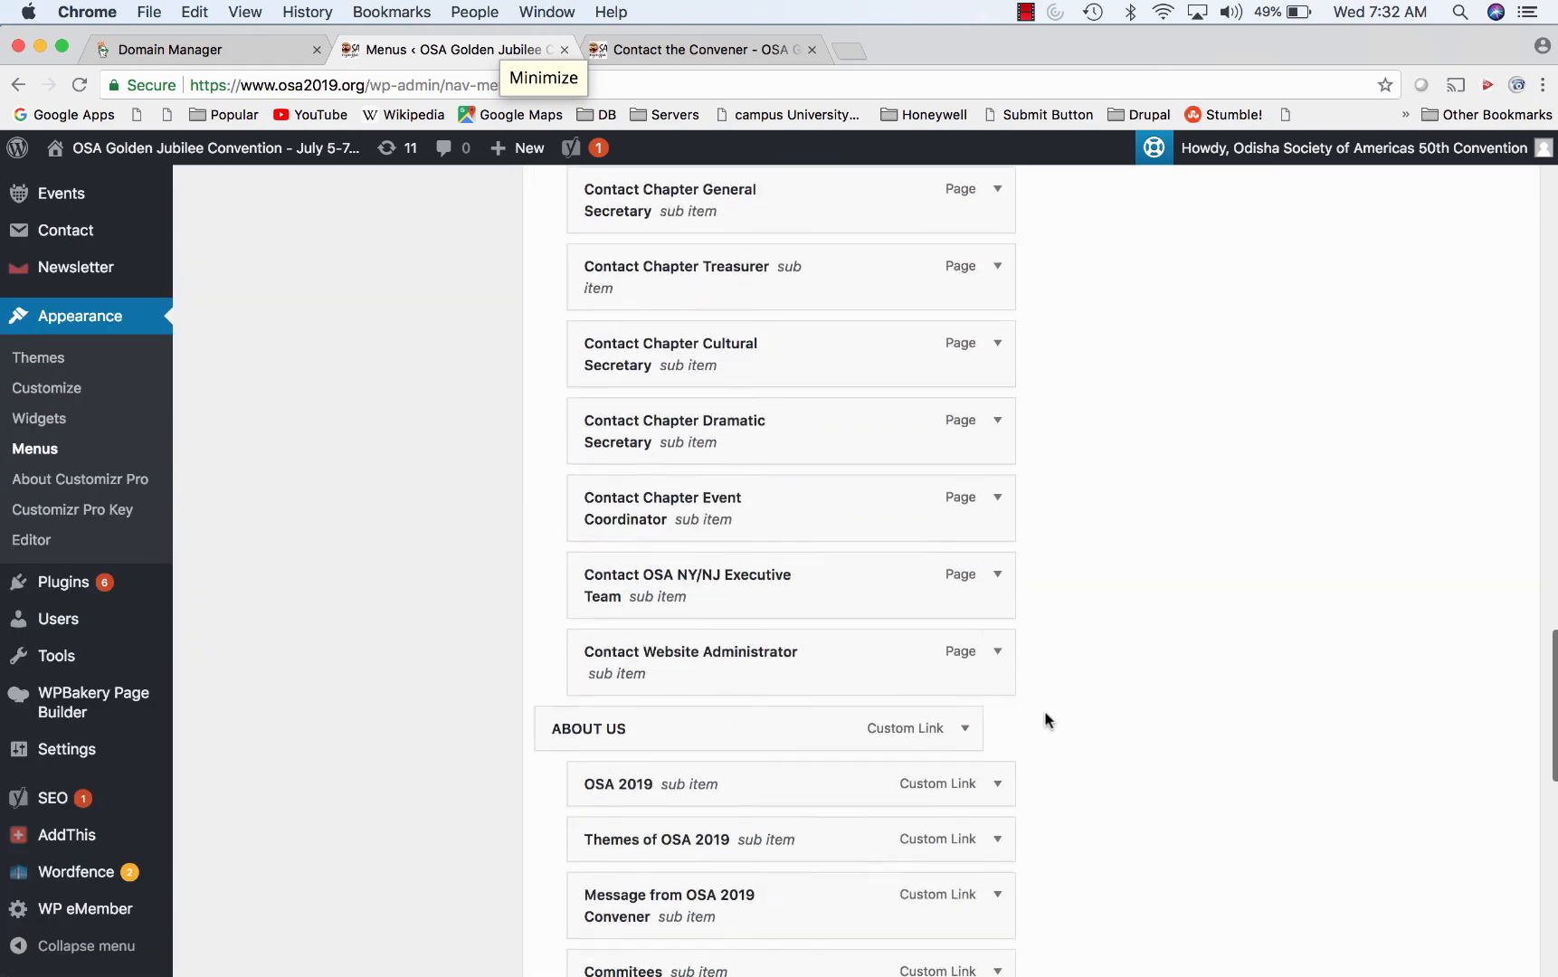
scroll(1045, 720, "down", 3)
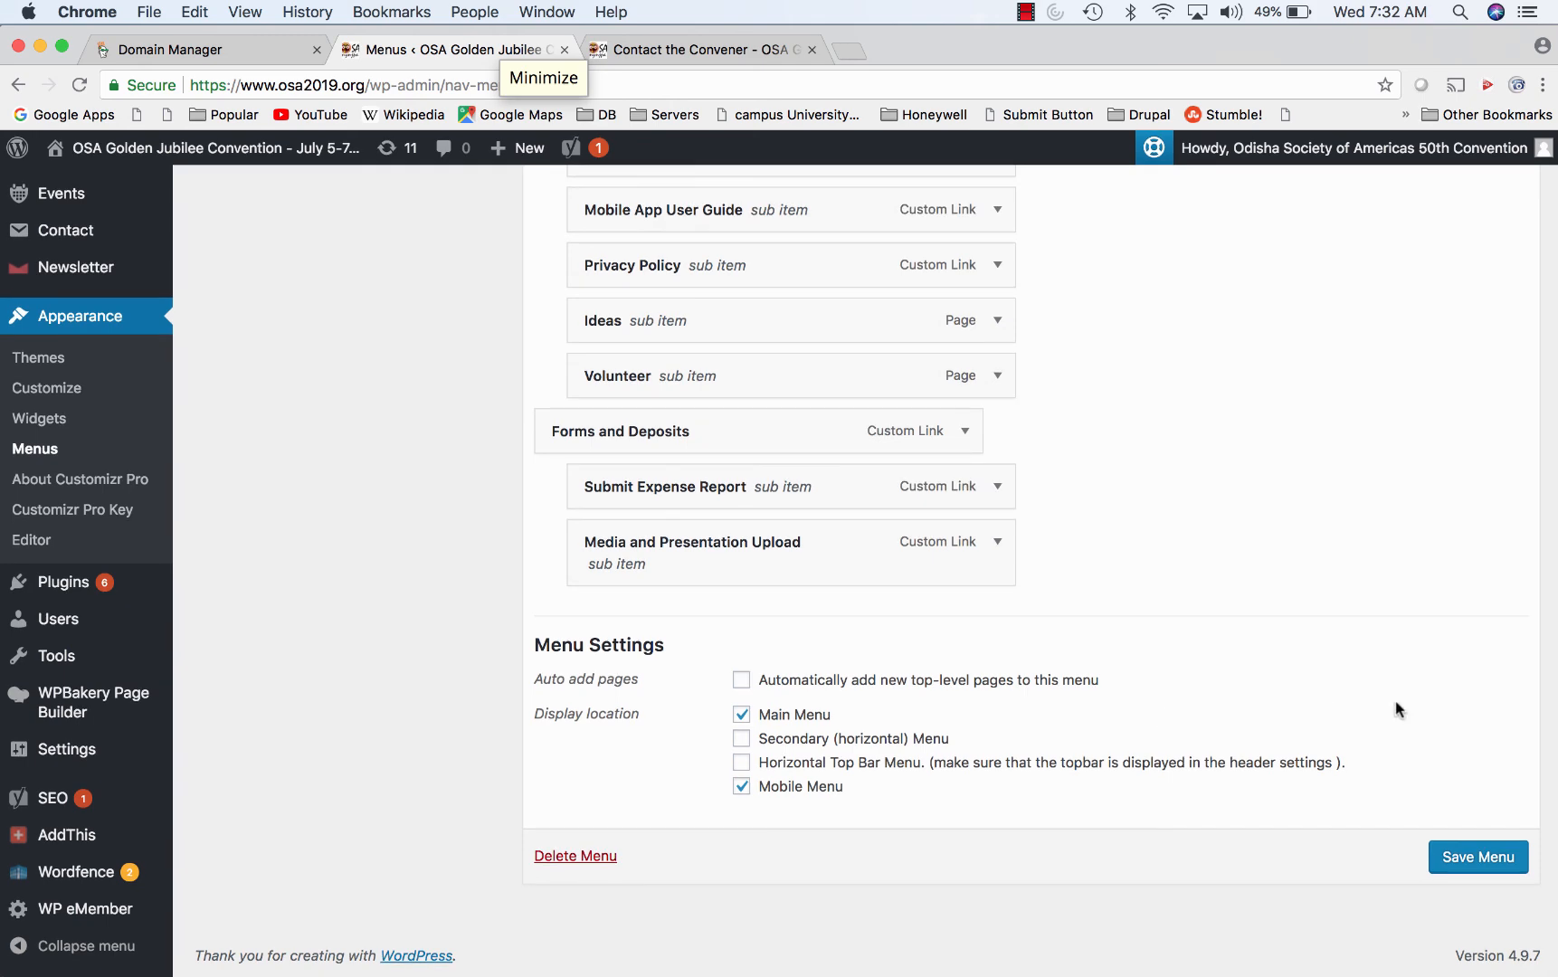
scroll(1224, 623, "up", 10)
scroll(1225, 618, "up", 15)
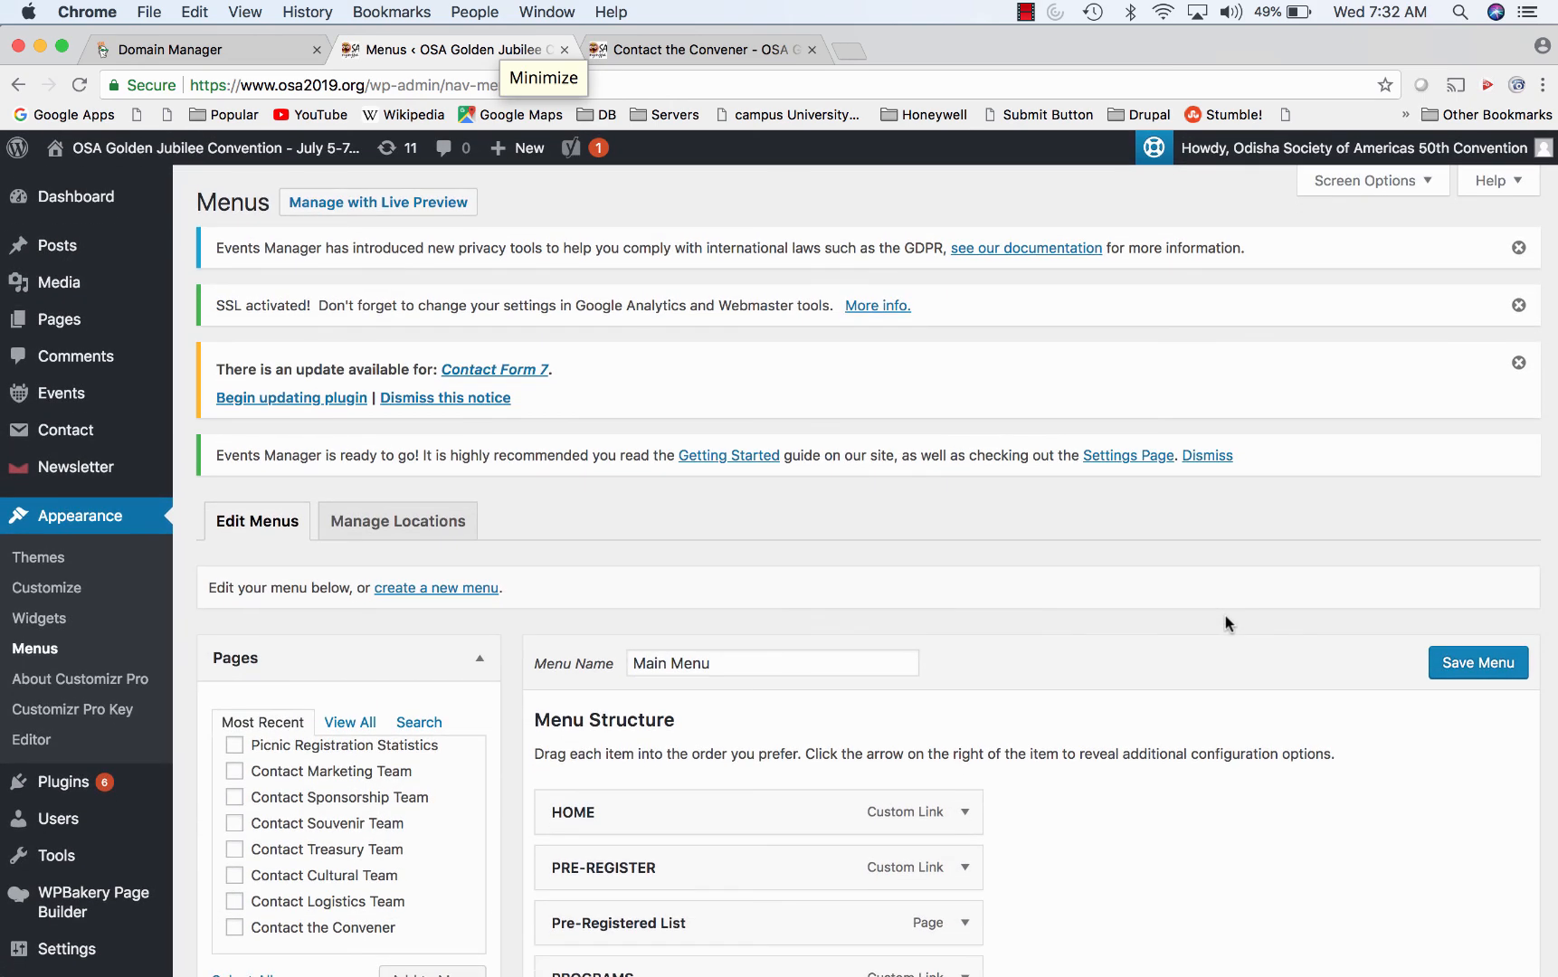
scroll(1084, 709, "down", 6)
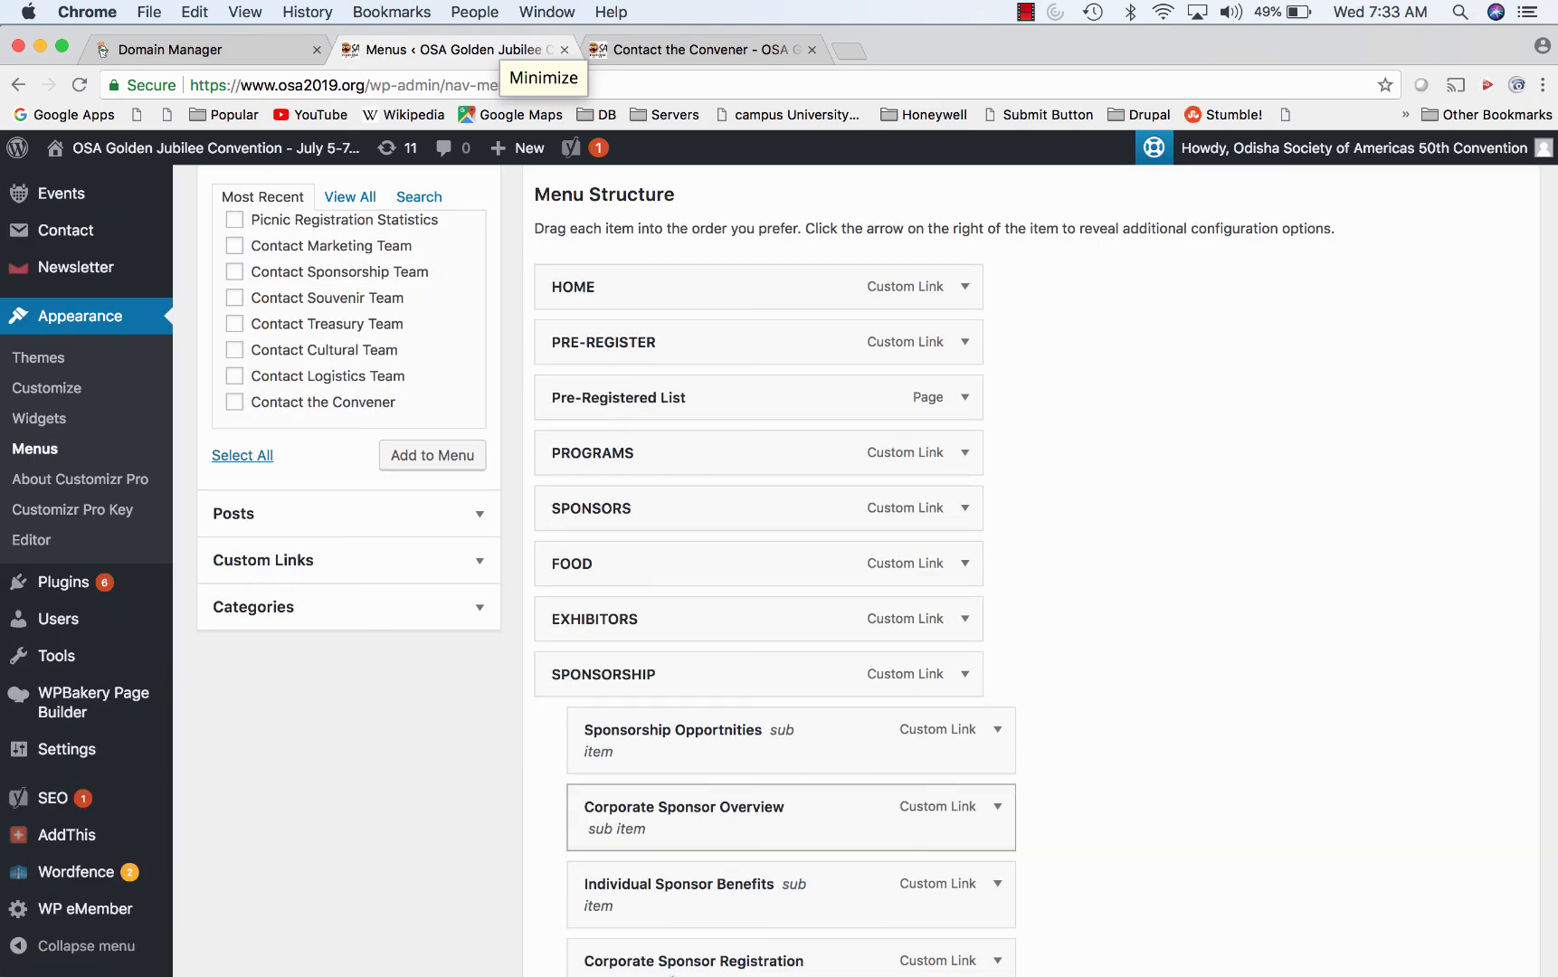
mouse_move(633, 957)
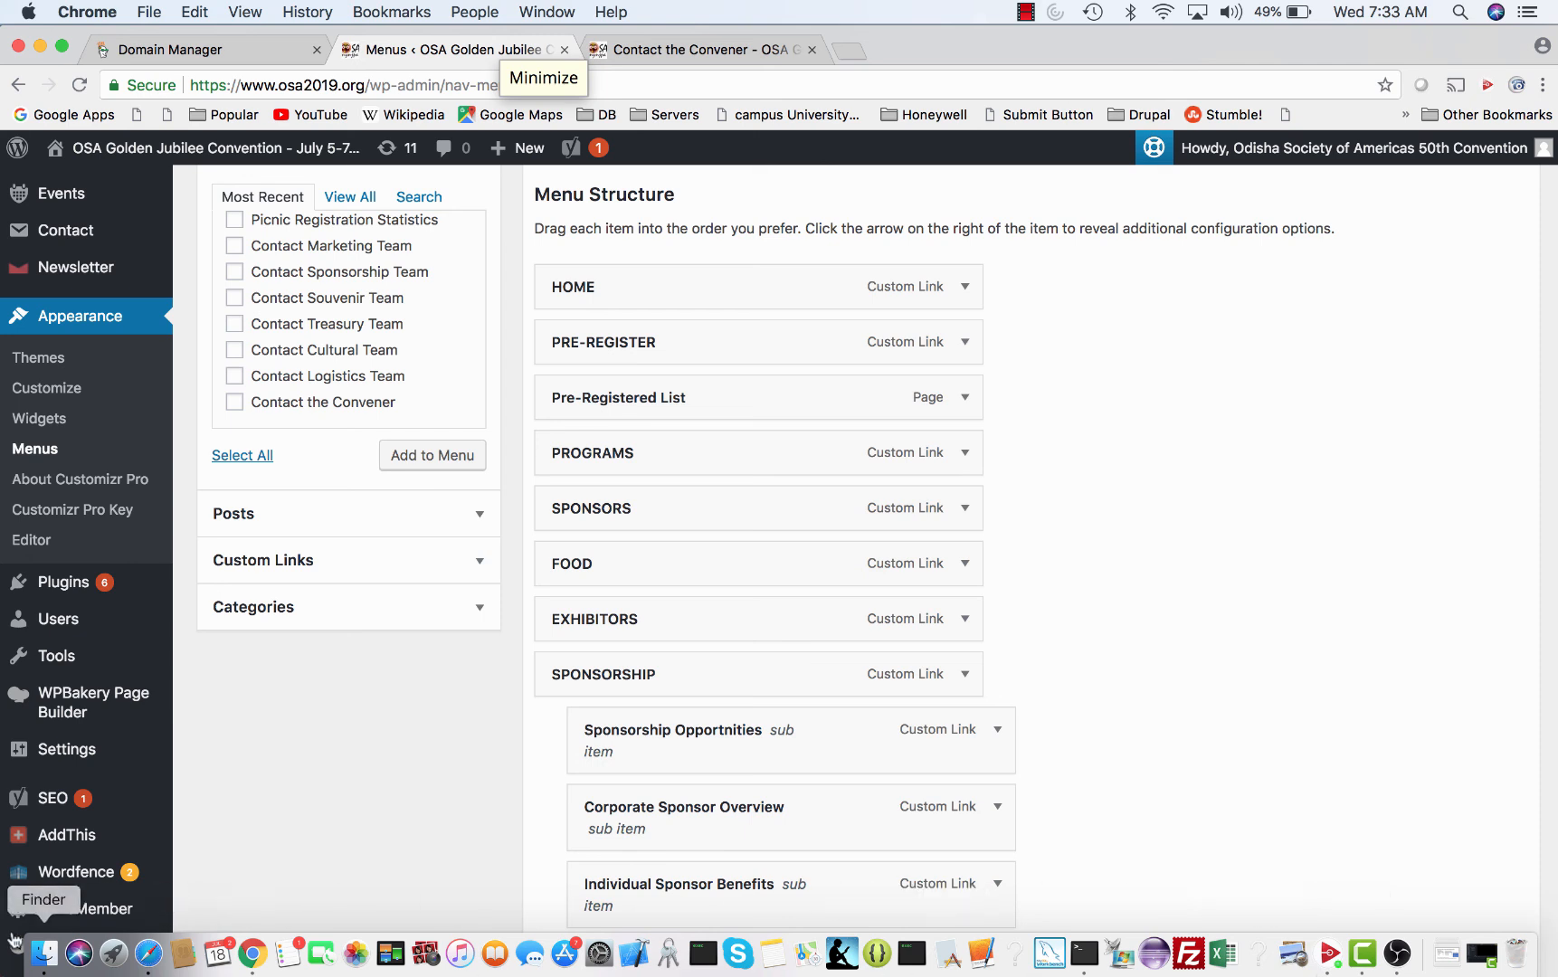
- Agree to Wordfence's updated terms, leaving protection activated with firewall 64% and scan 60%
left_click(77, 873)
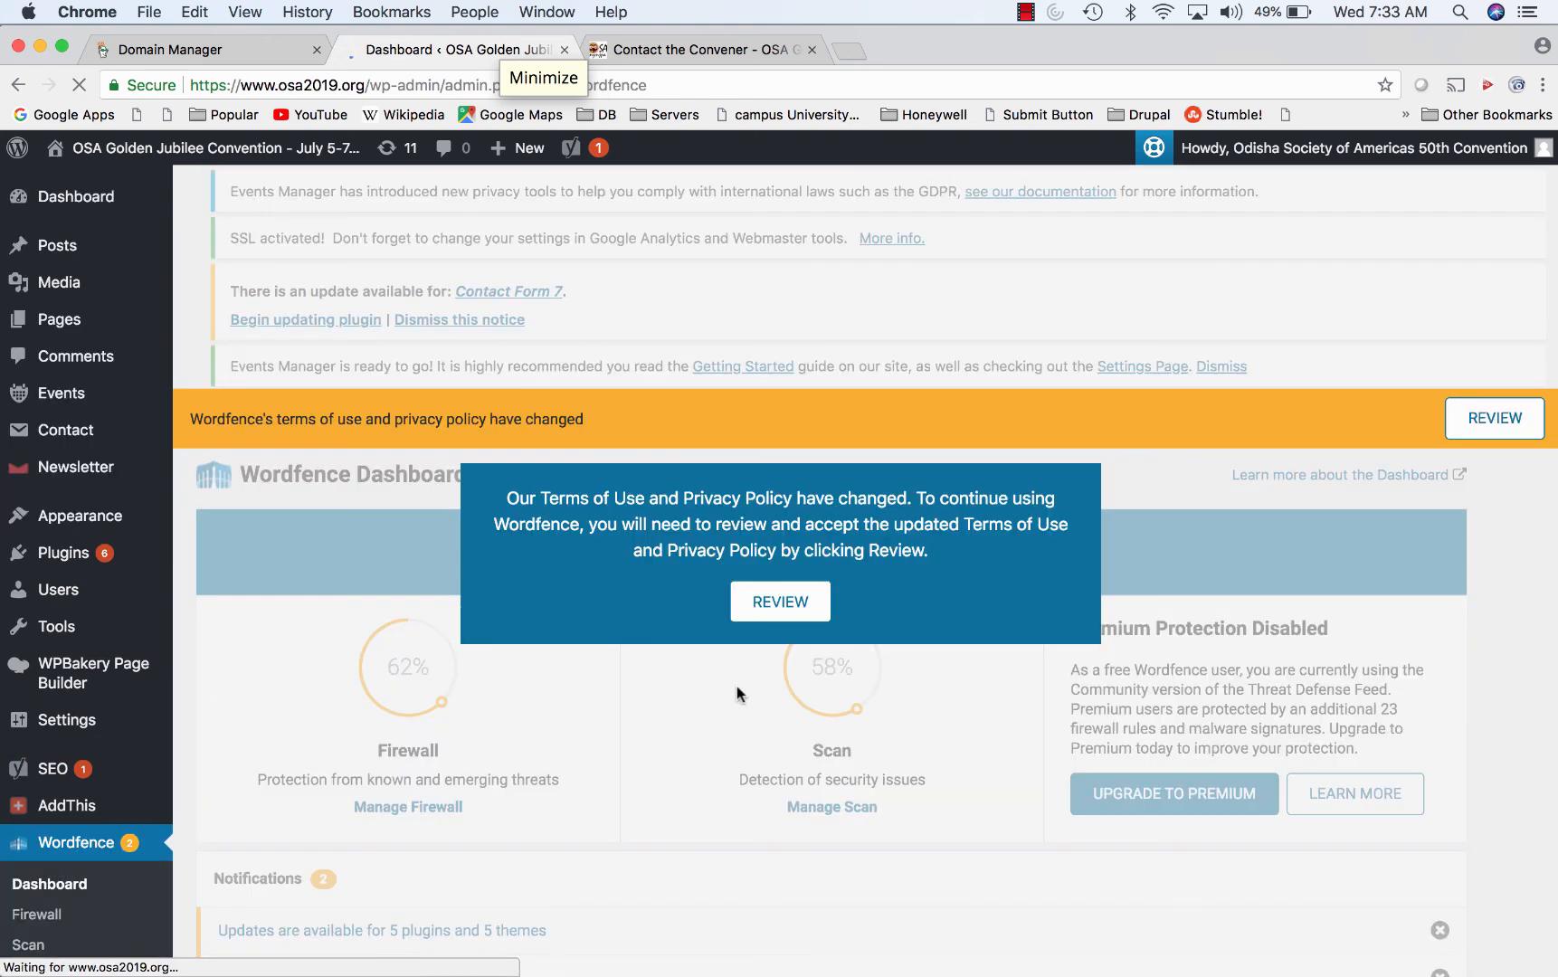
scroll(823, 593, "down", 2)
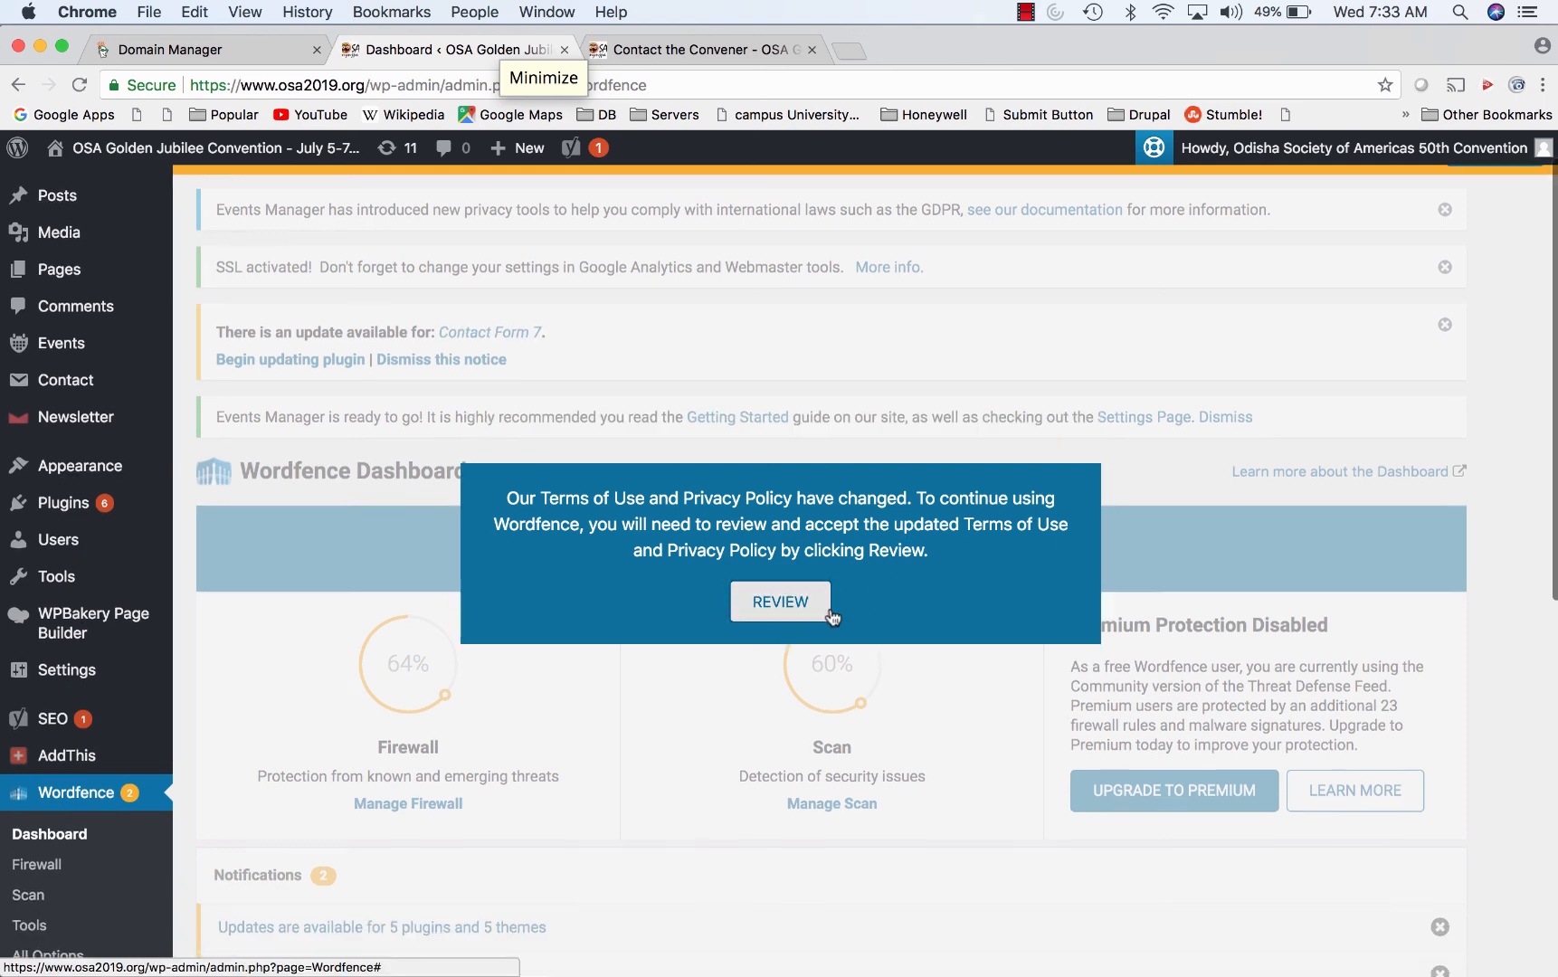
left_click(786, 602)
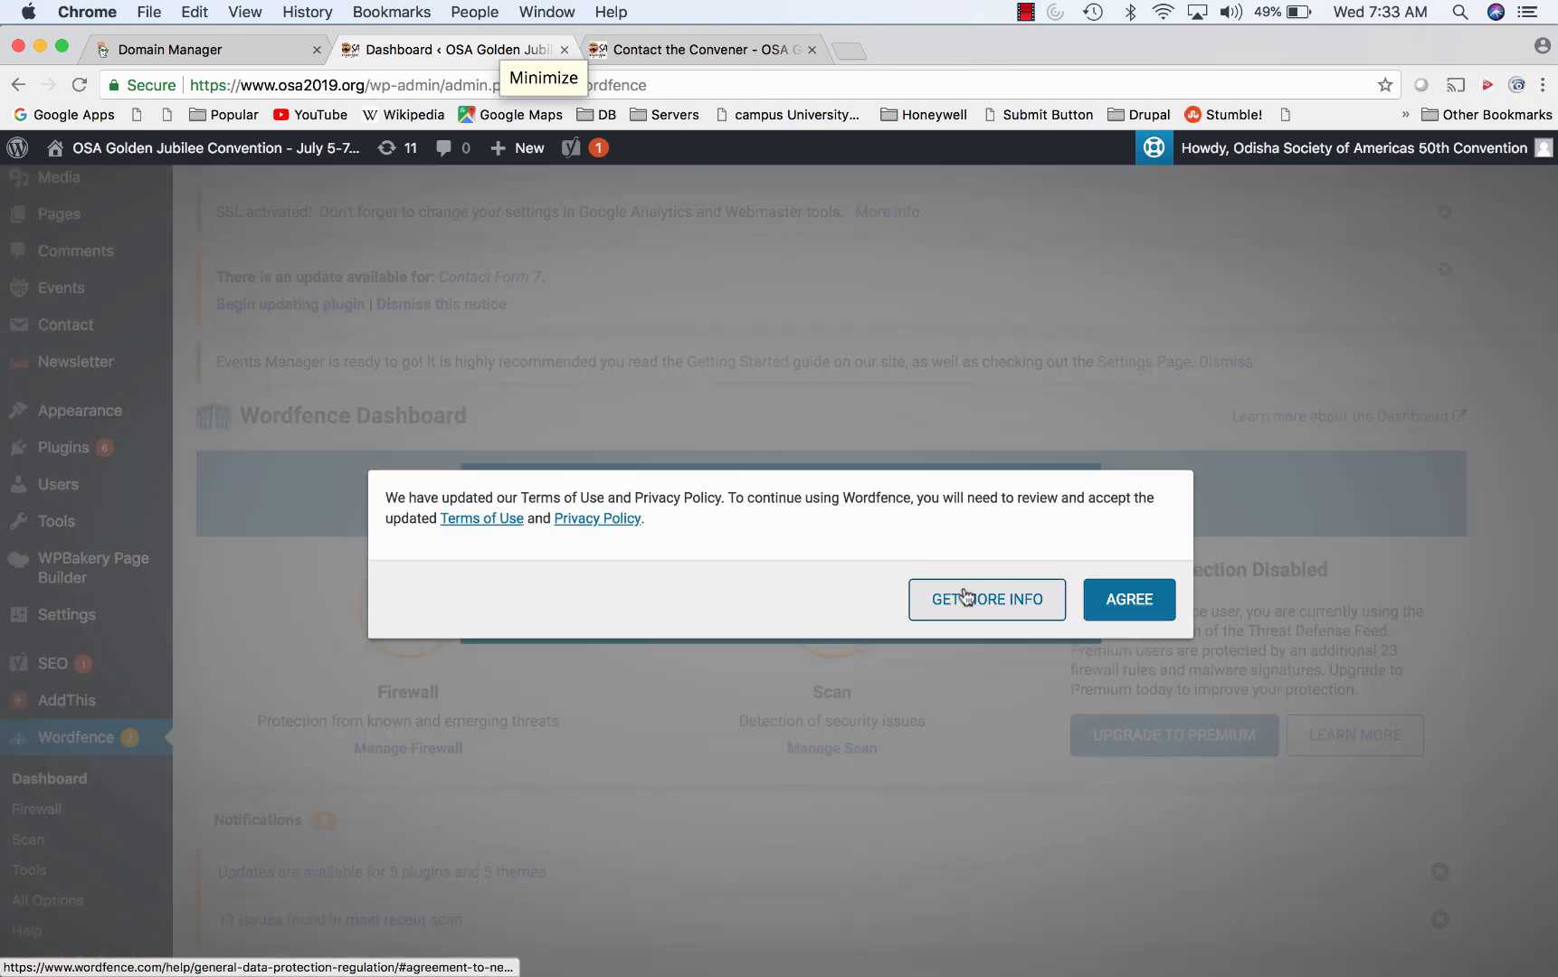
left_click(1126, 600)
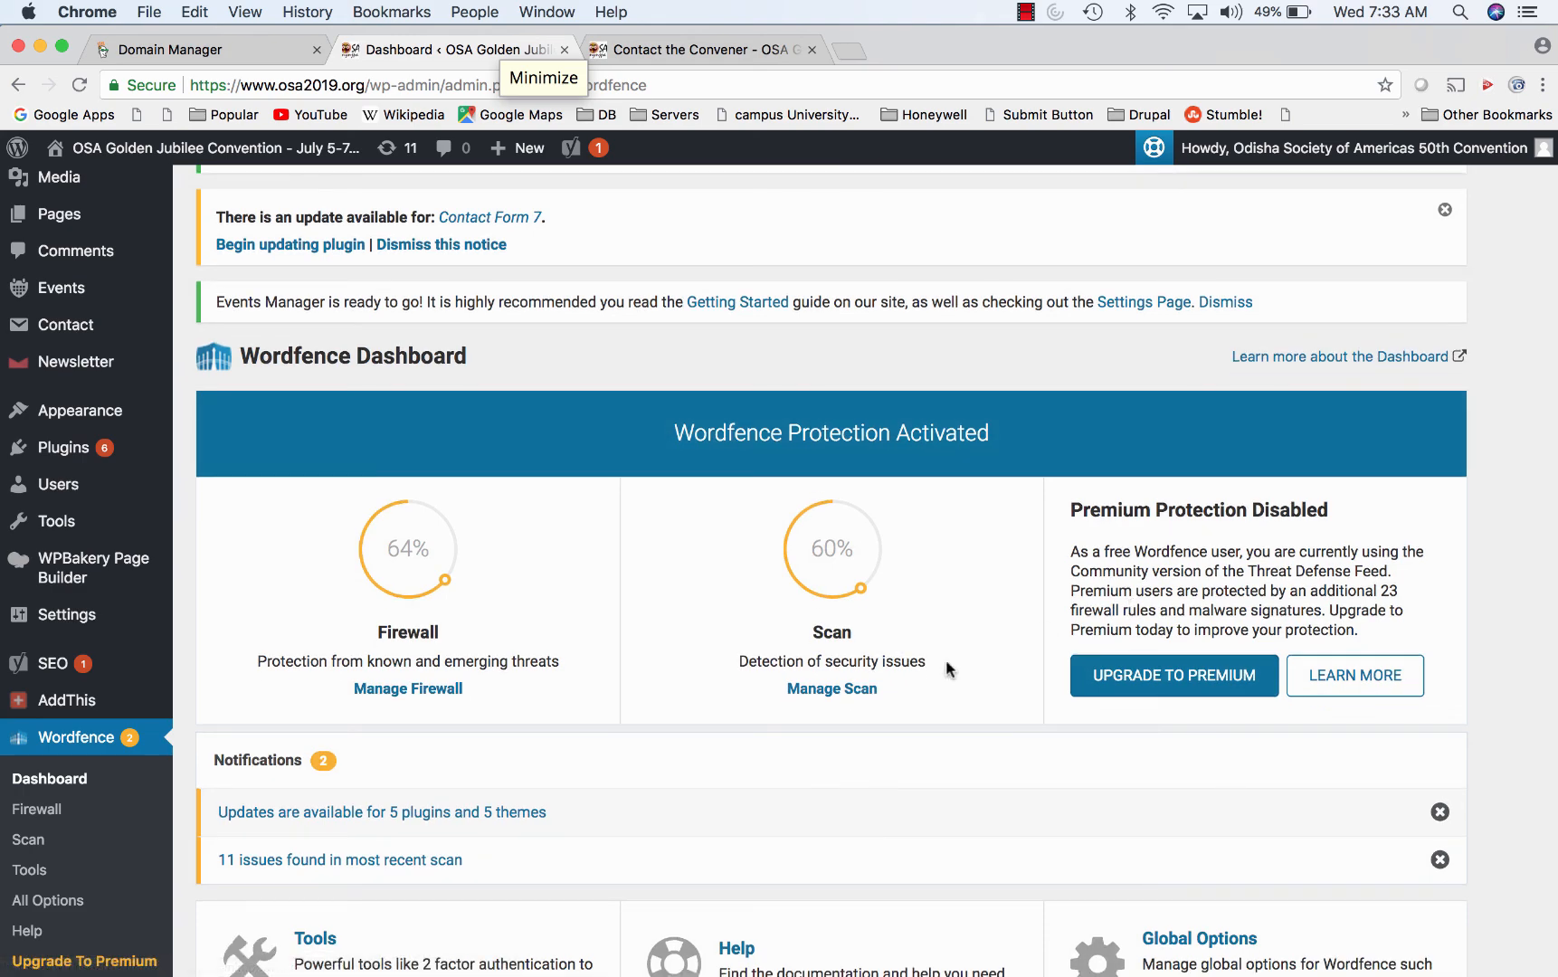
scroll(893, 694, "down", 3)
scroll(893, 690, "down", 4)
scroll(893, 690, "up", 8)
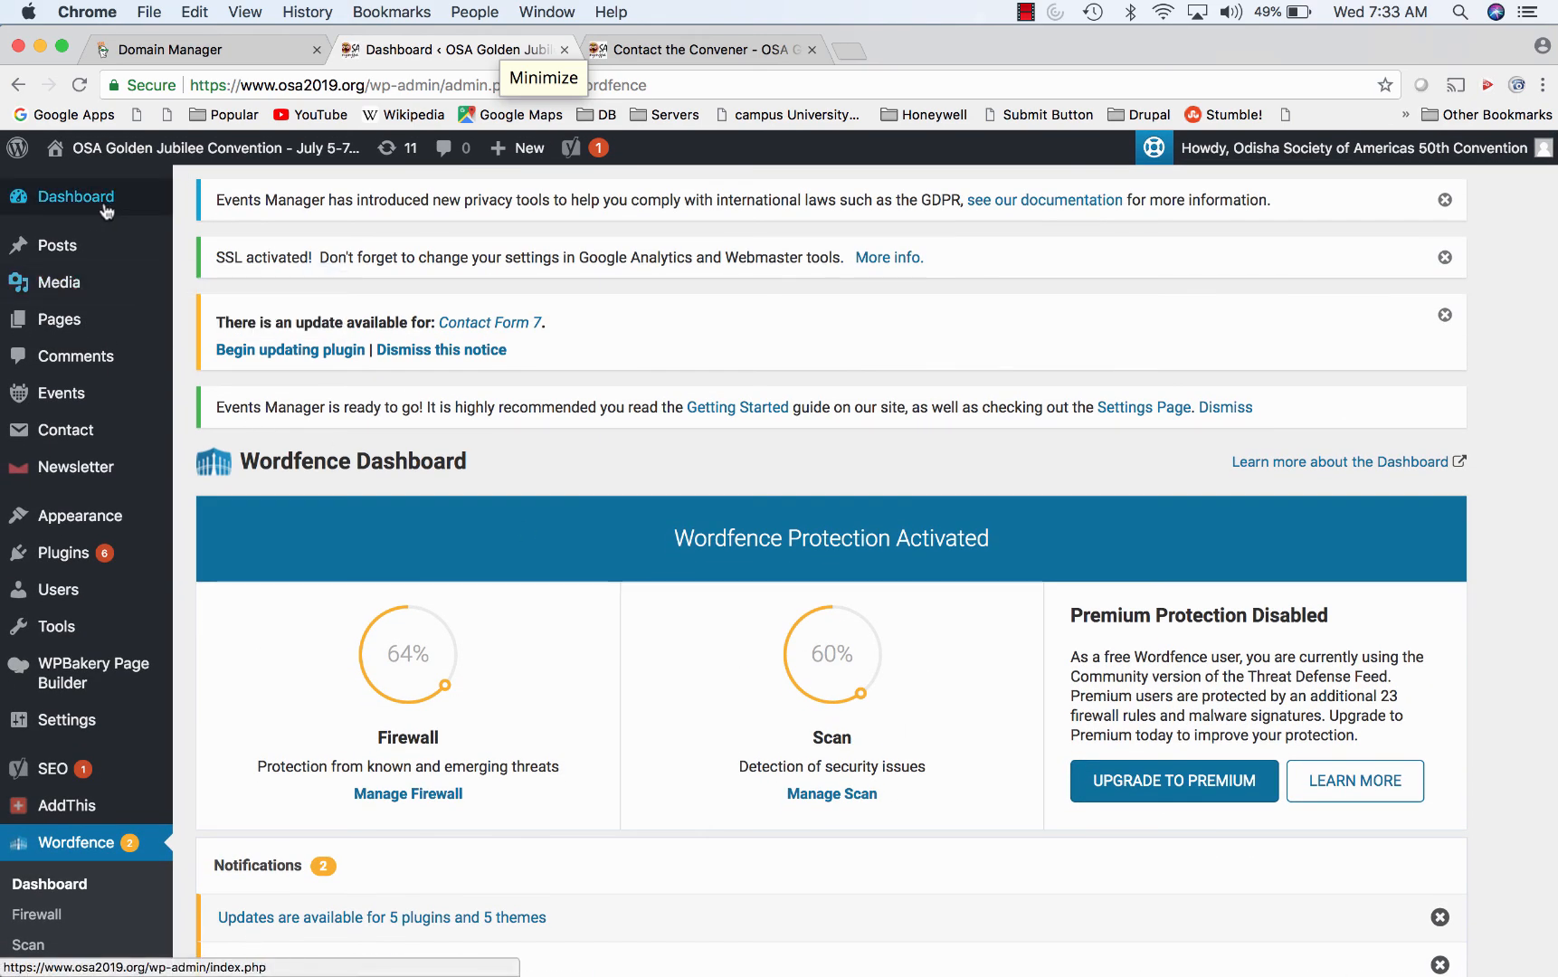
- Look over the main WordPress Dashboard widgets, then bring Safari's Live page to the front
left_click(104, 206)
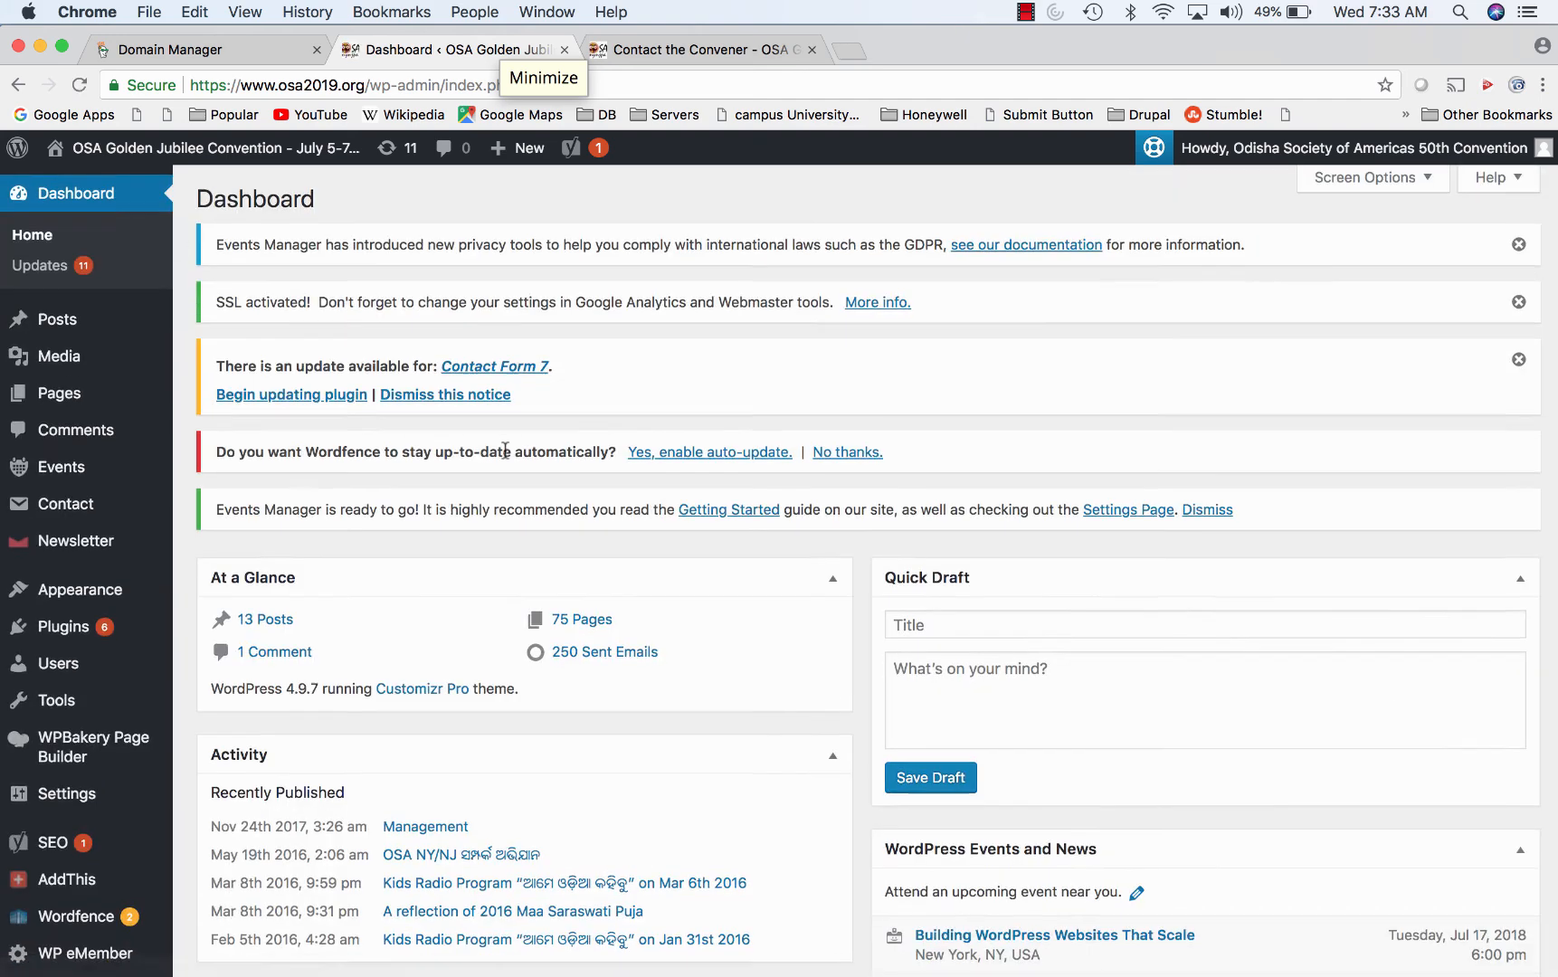
scroll(498, 447, "down", 3)
scroll(504, 453, "down", 5)
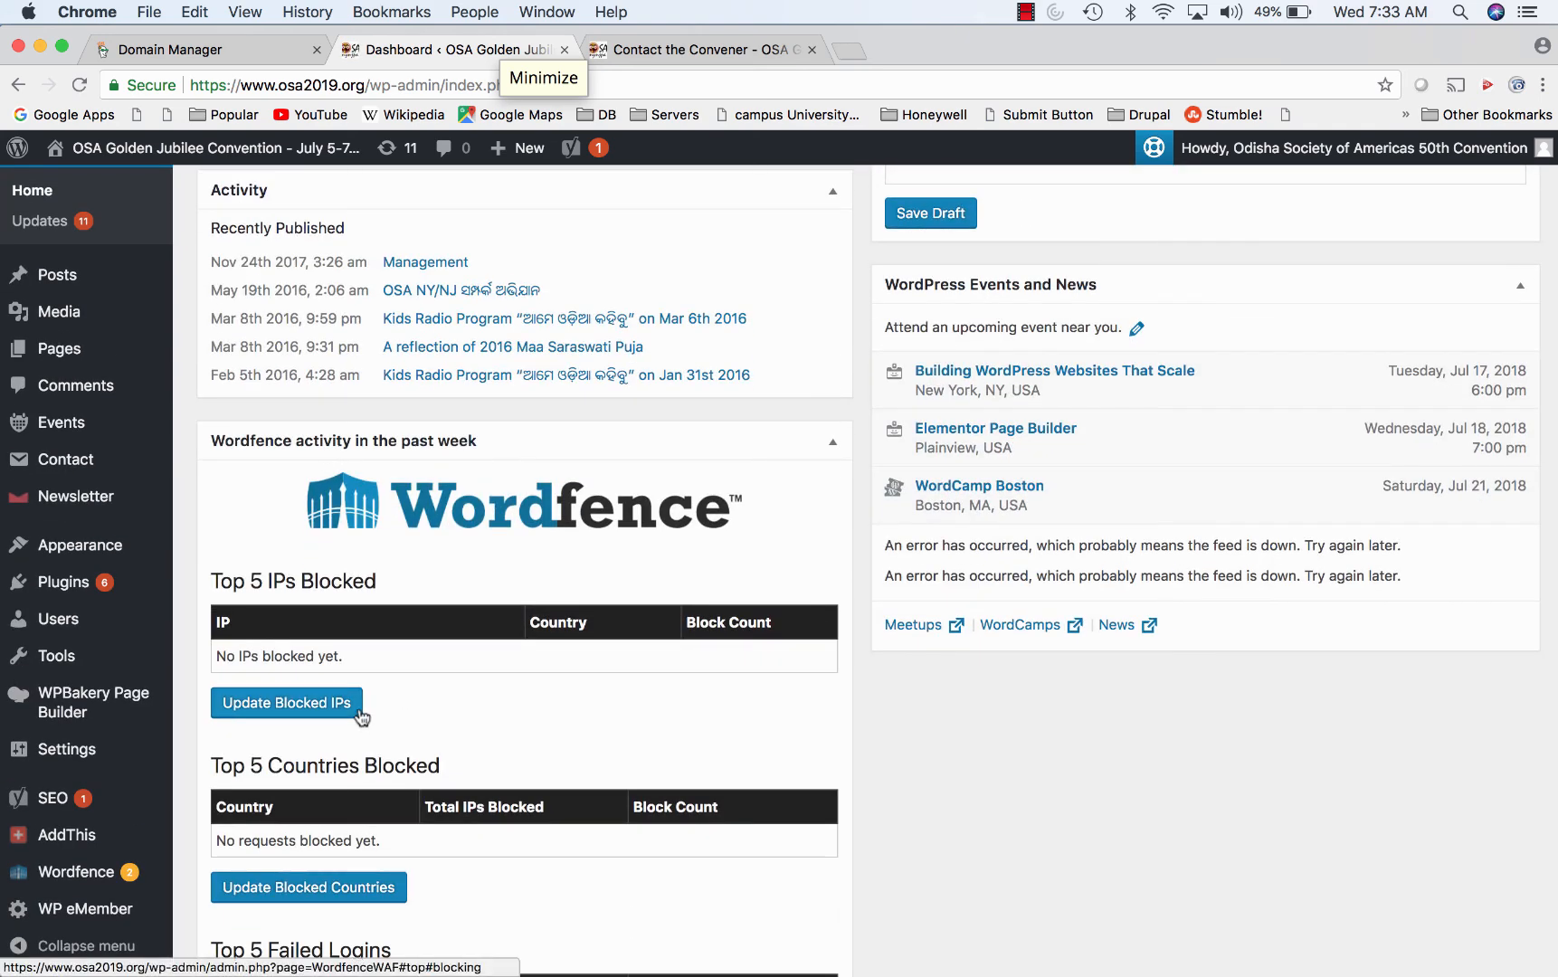
scroll(362, 716, "down", 2)
scroll(362, 717, "down", 7)
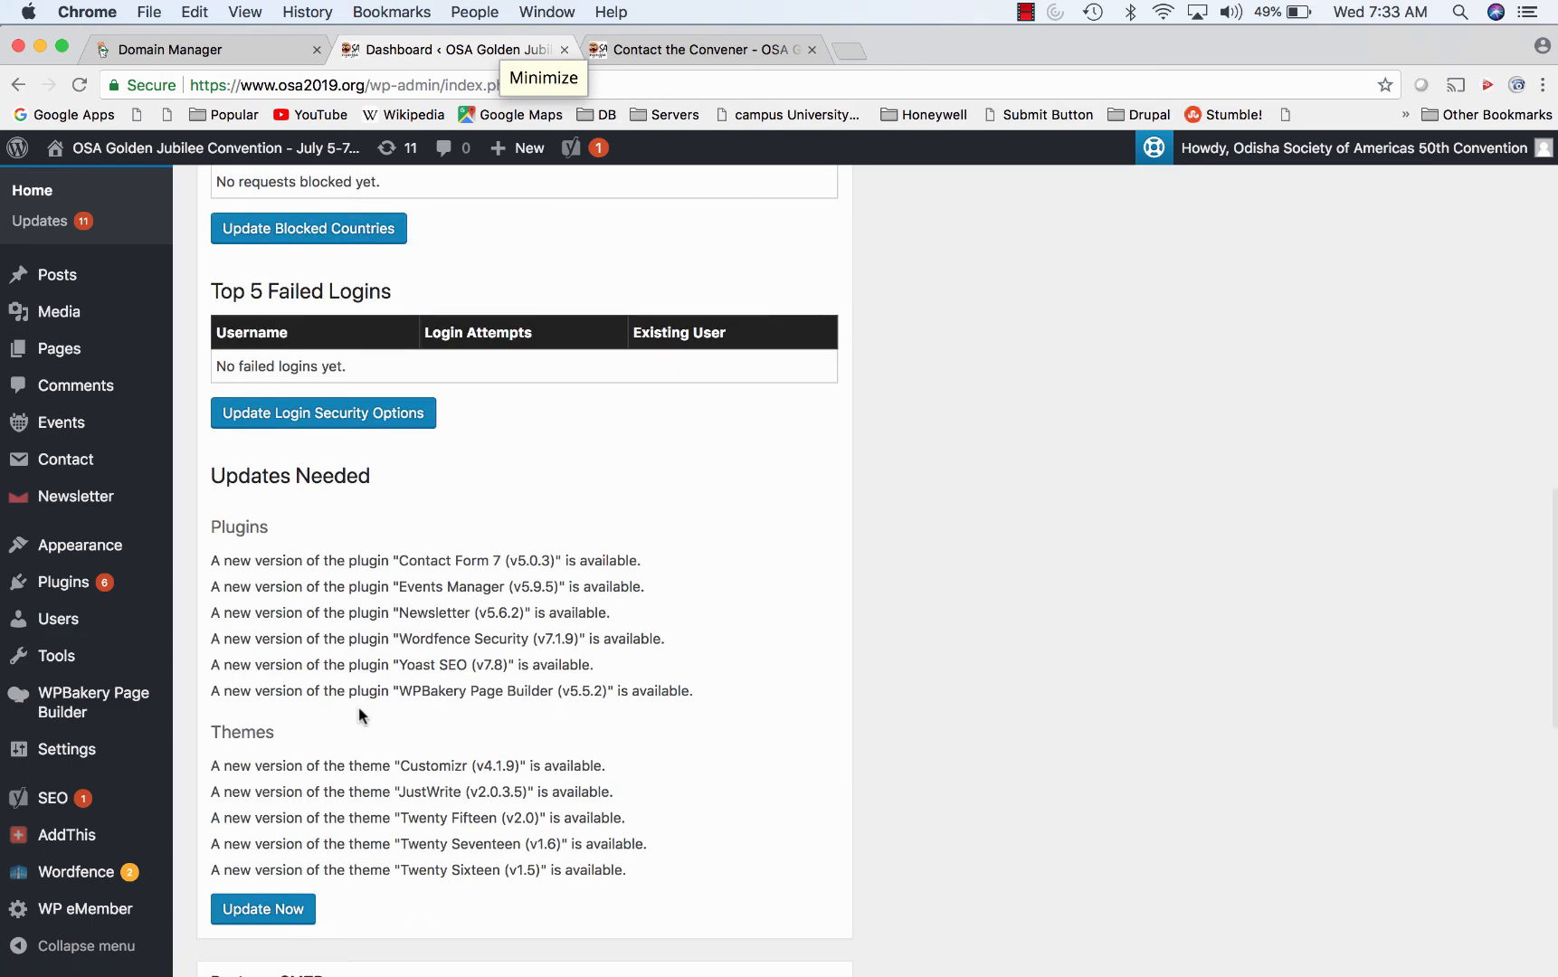
scroll(362, 716, "up", 10)
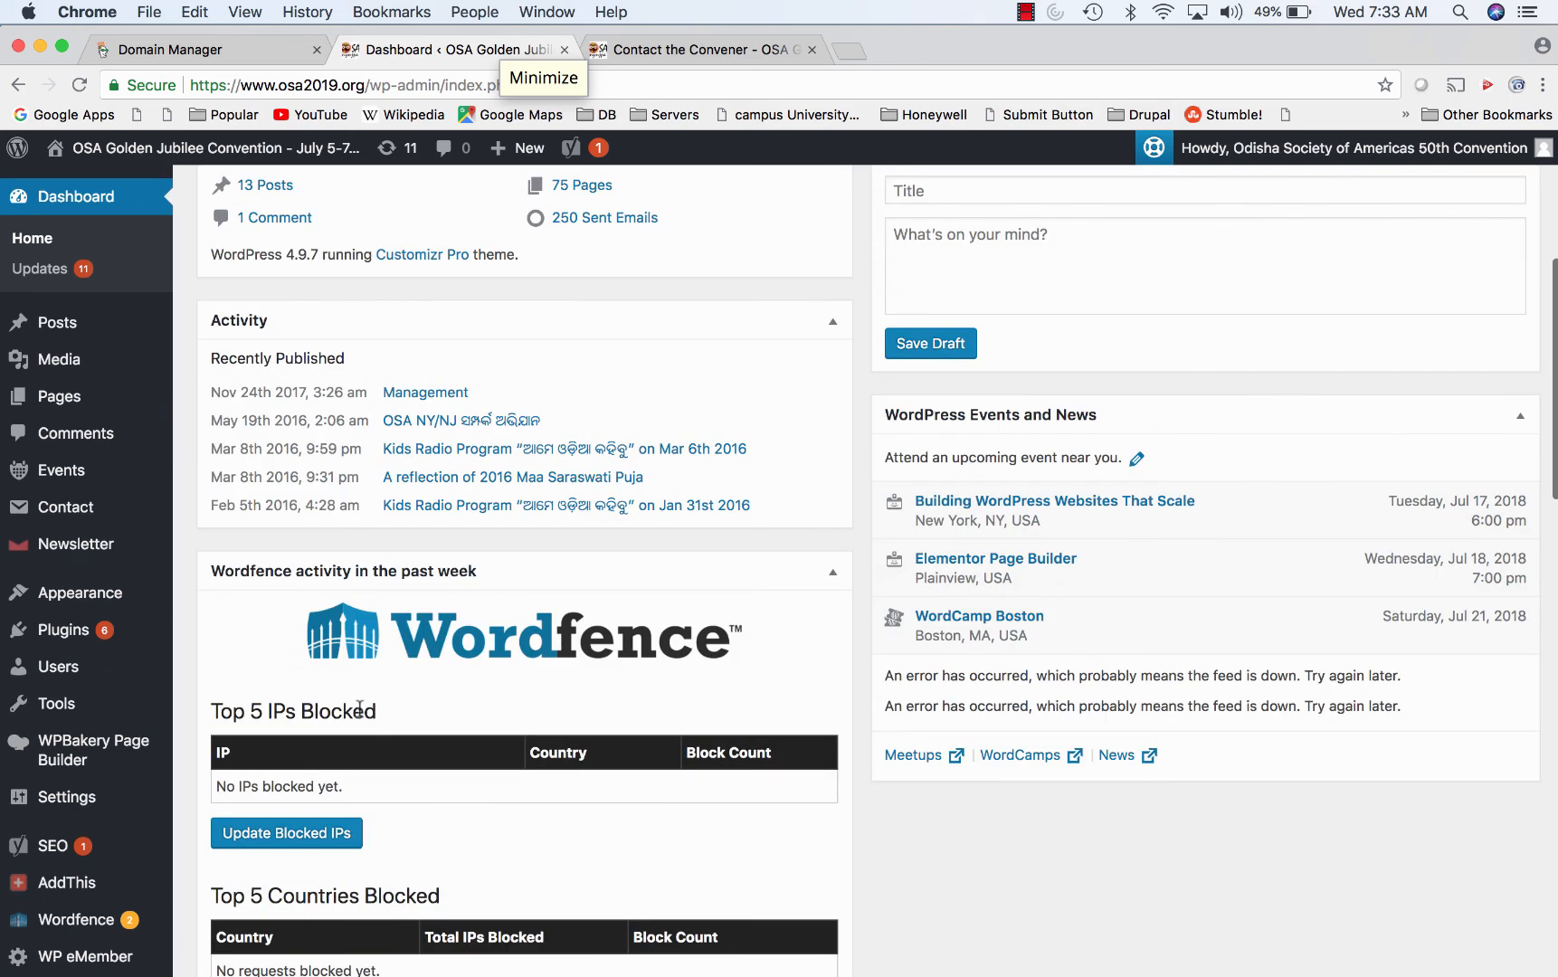
scroll(360, 708, "up", 5)
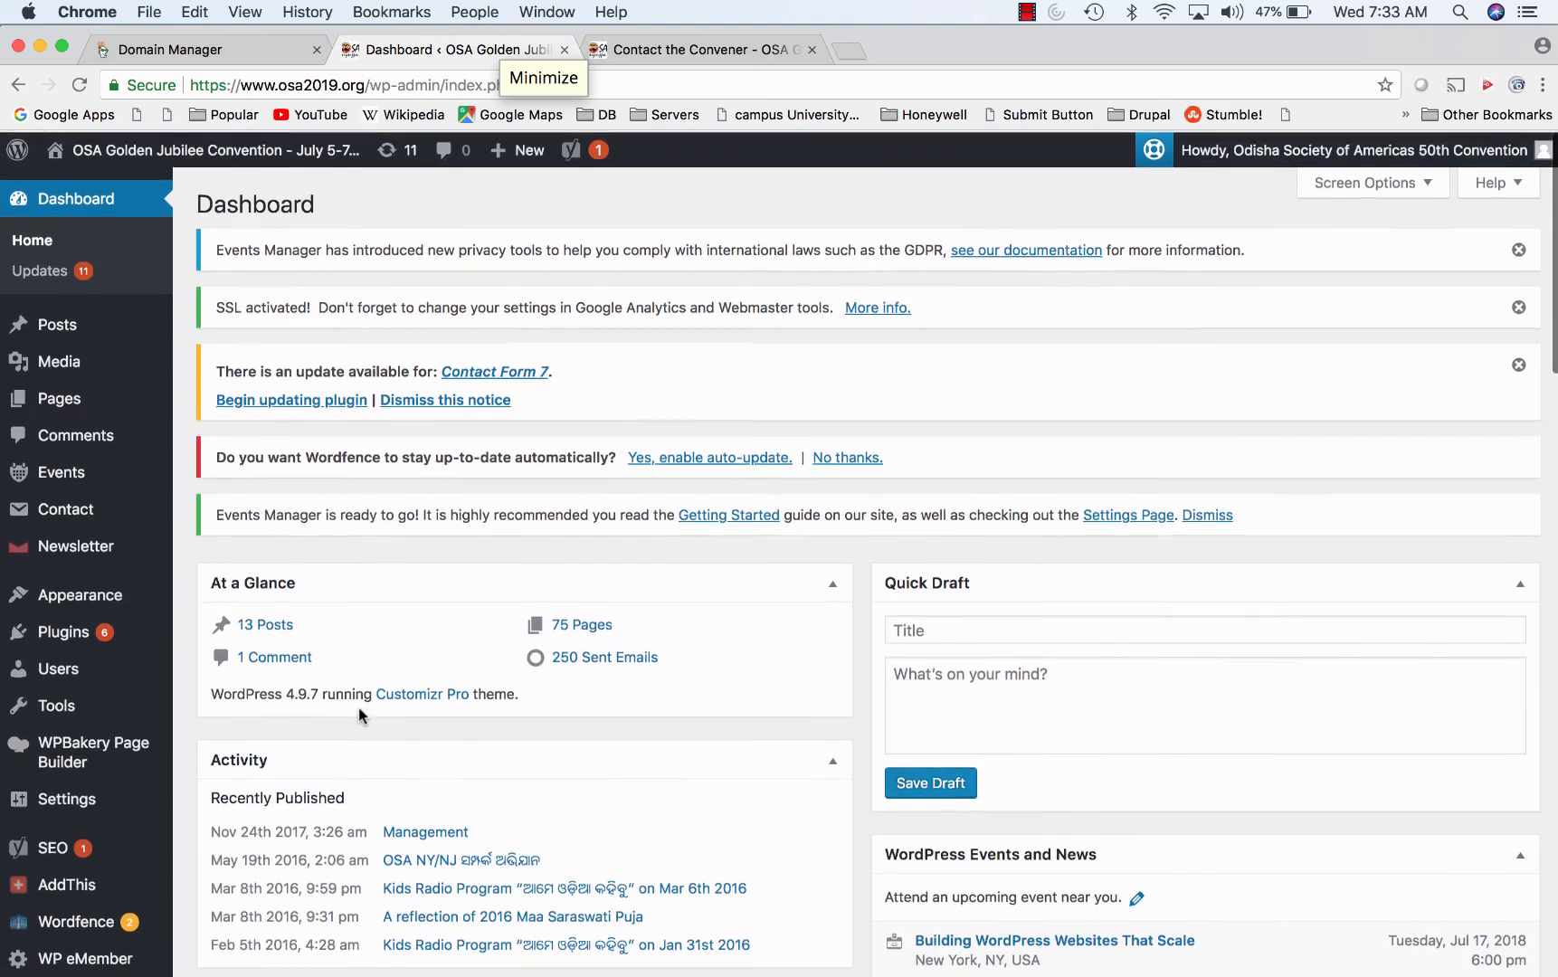
mouse_move(389, 968)
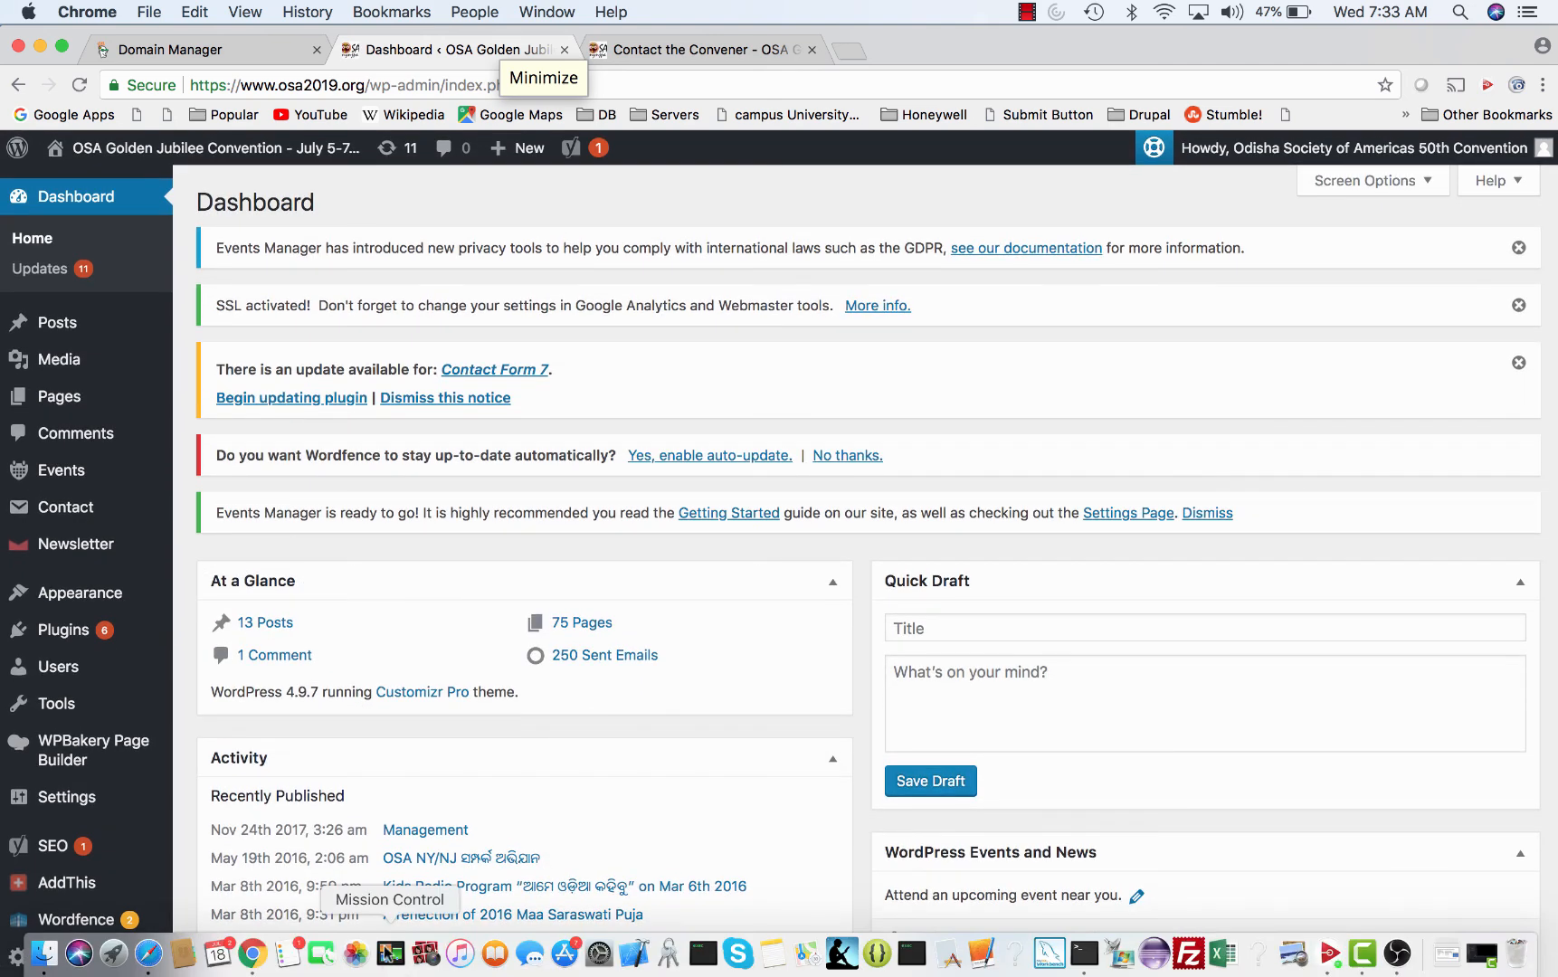
left_click(147, 963)
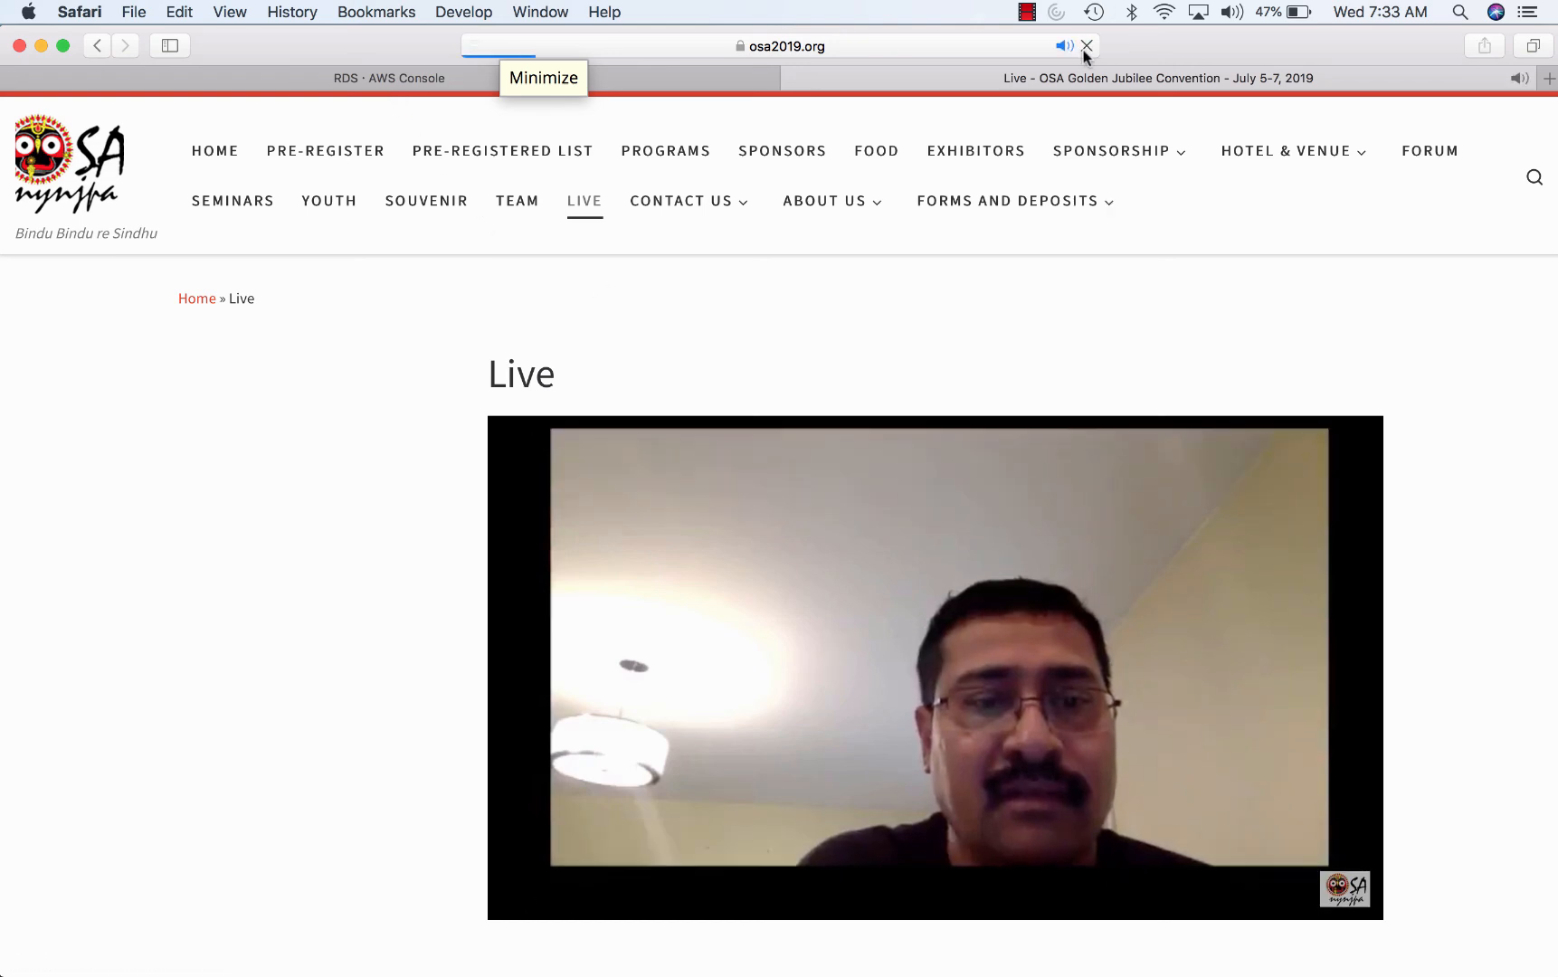
left_click(1085, 46)
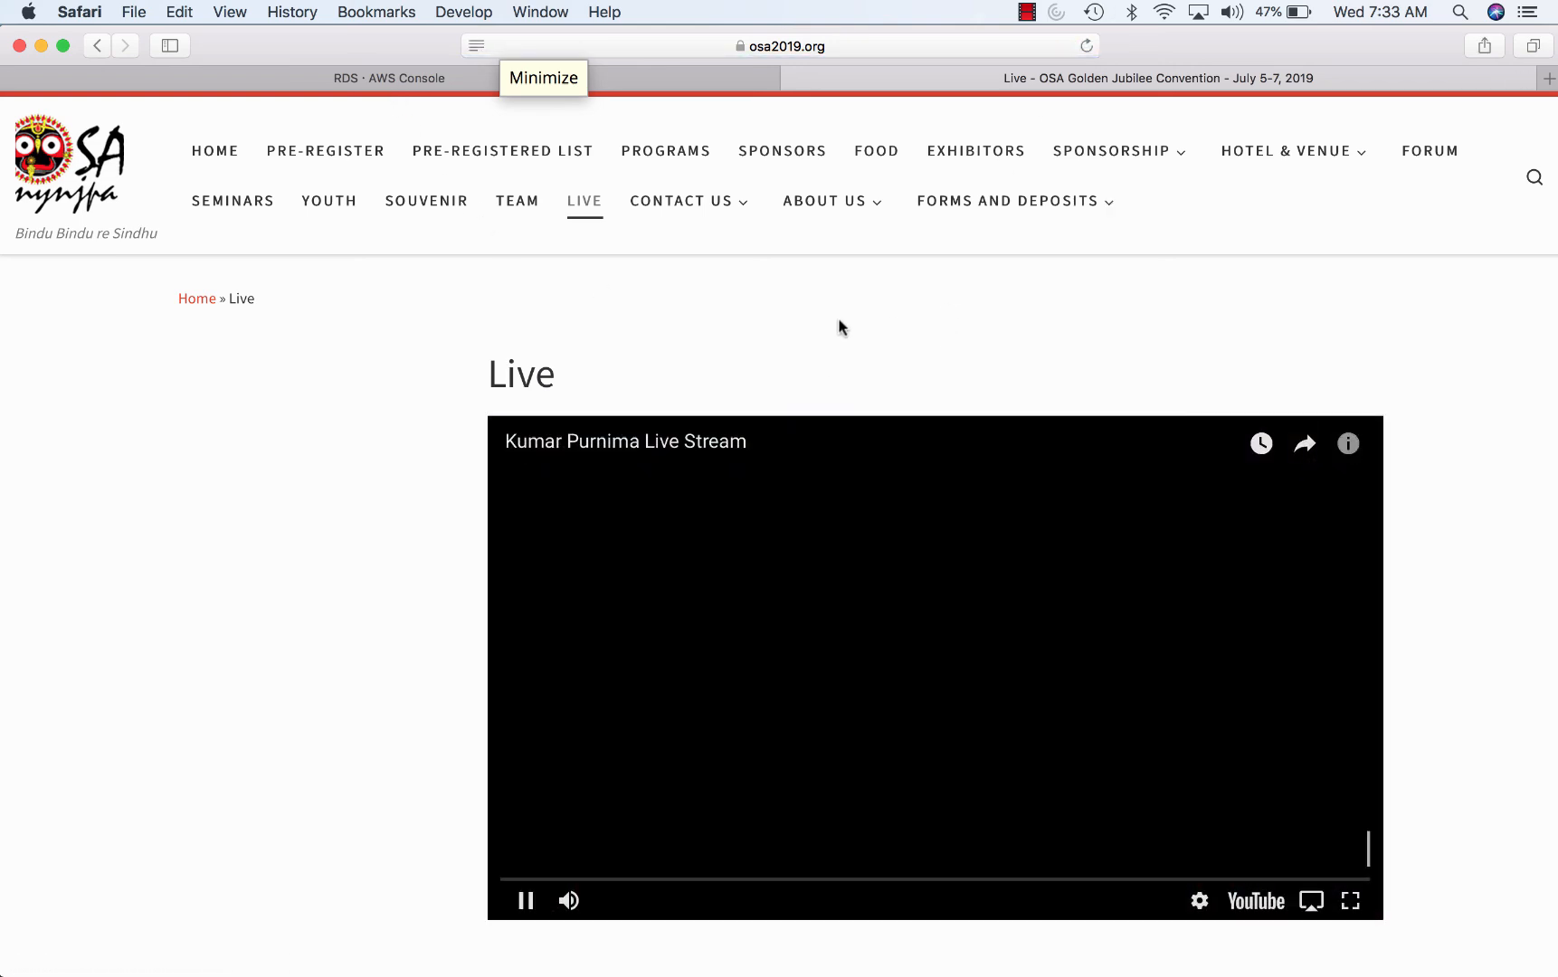
left_click(1173, 475)
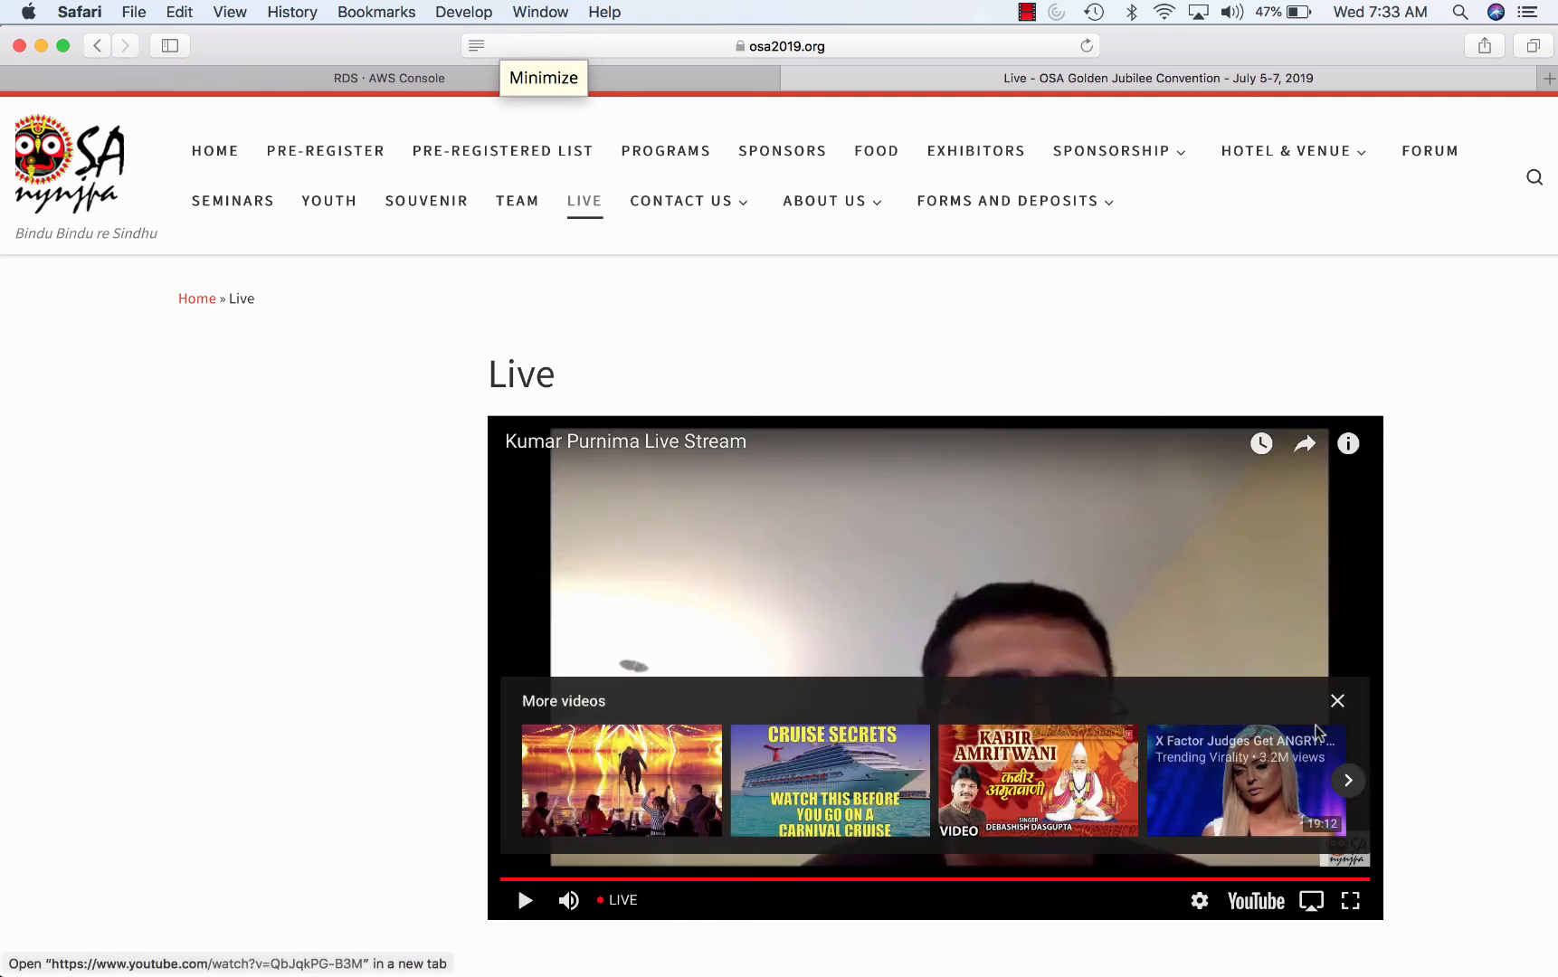
left_click(1337, 702)
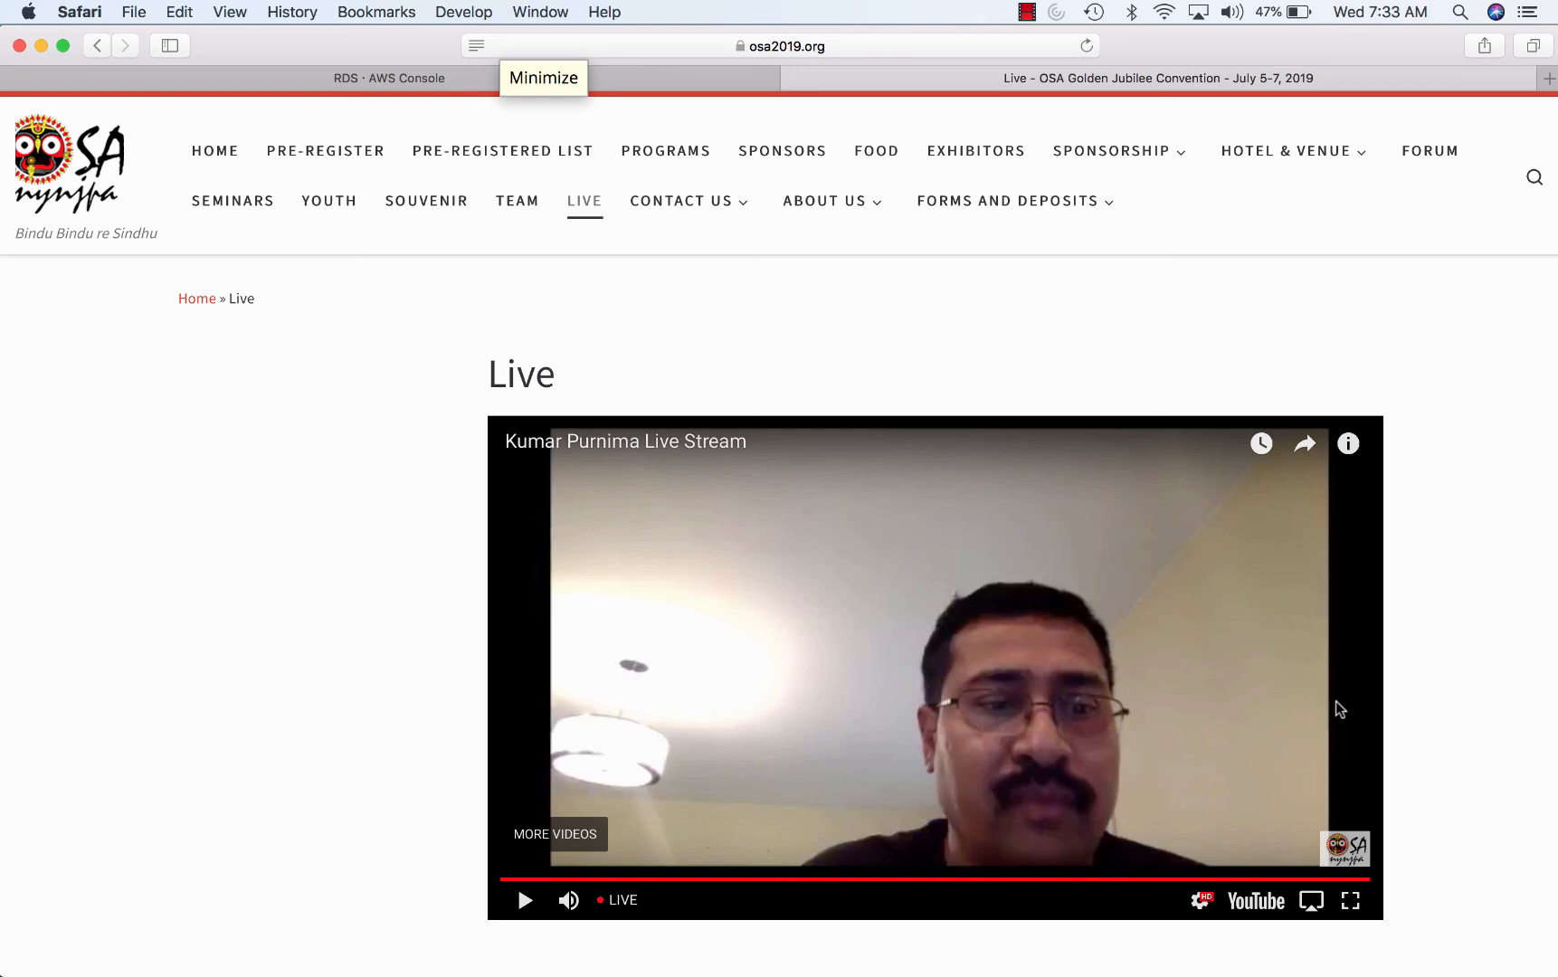
mouse_move(500, 975)
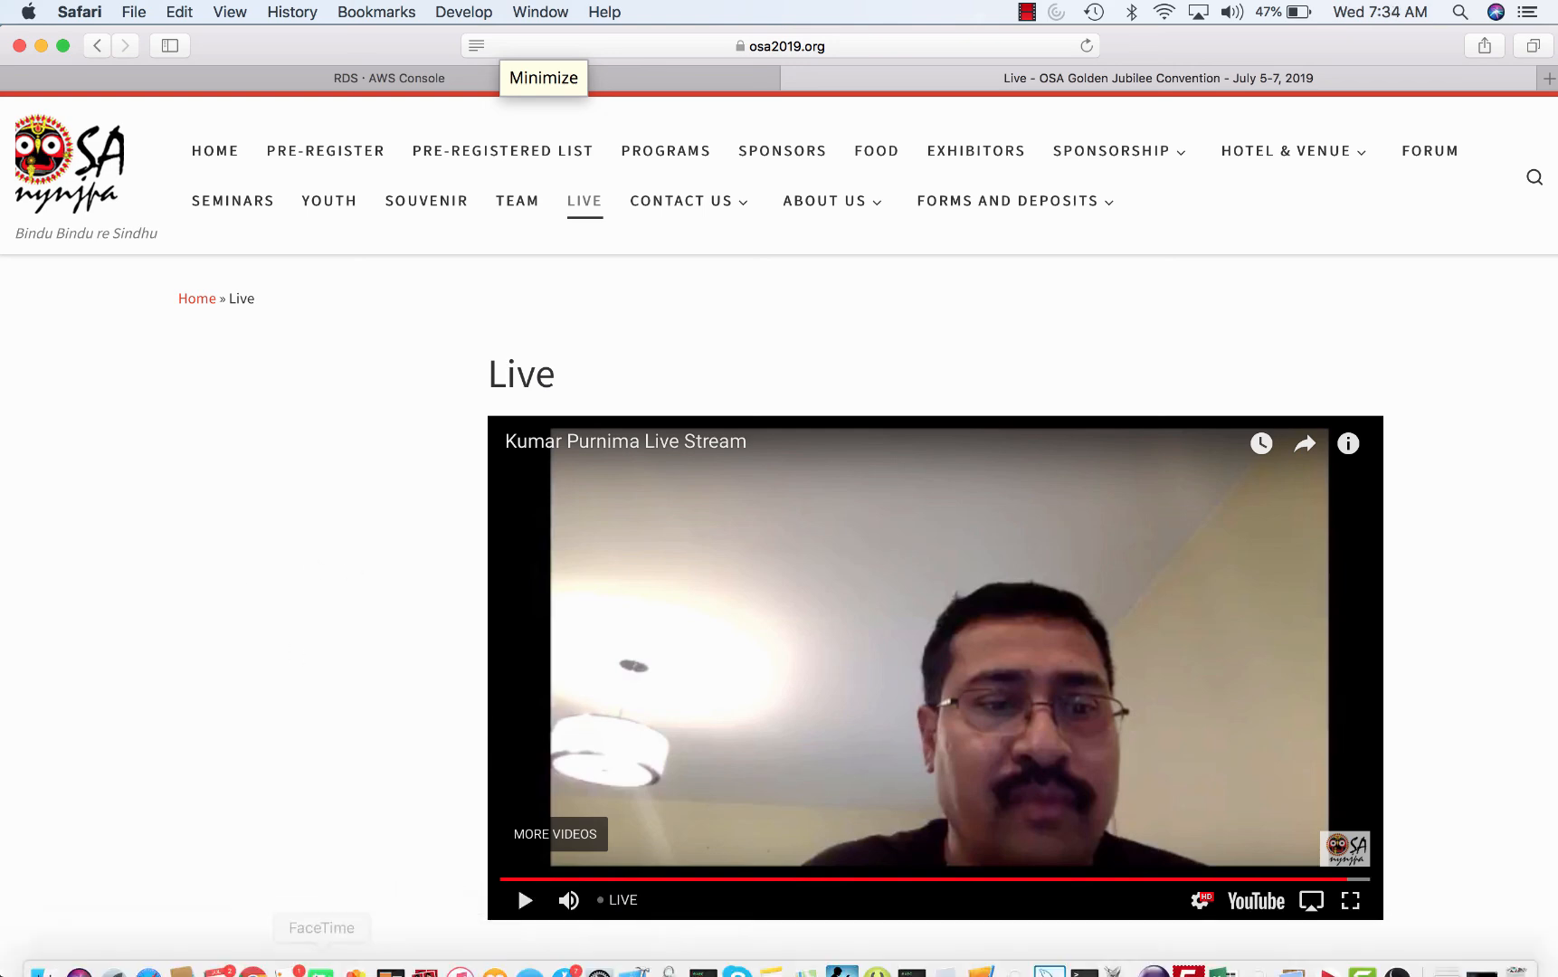
mouse_move(321, 974)
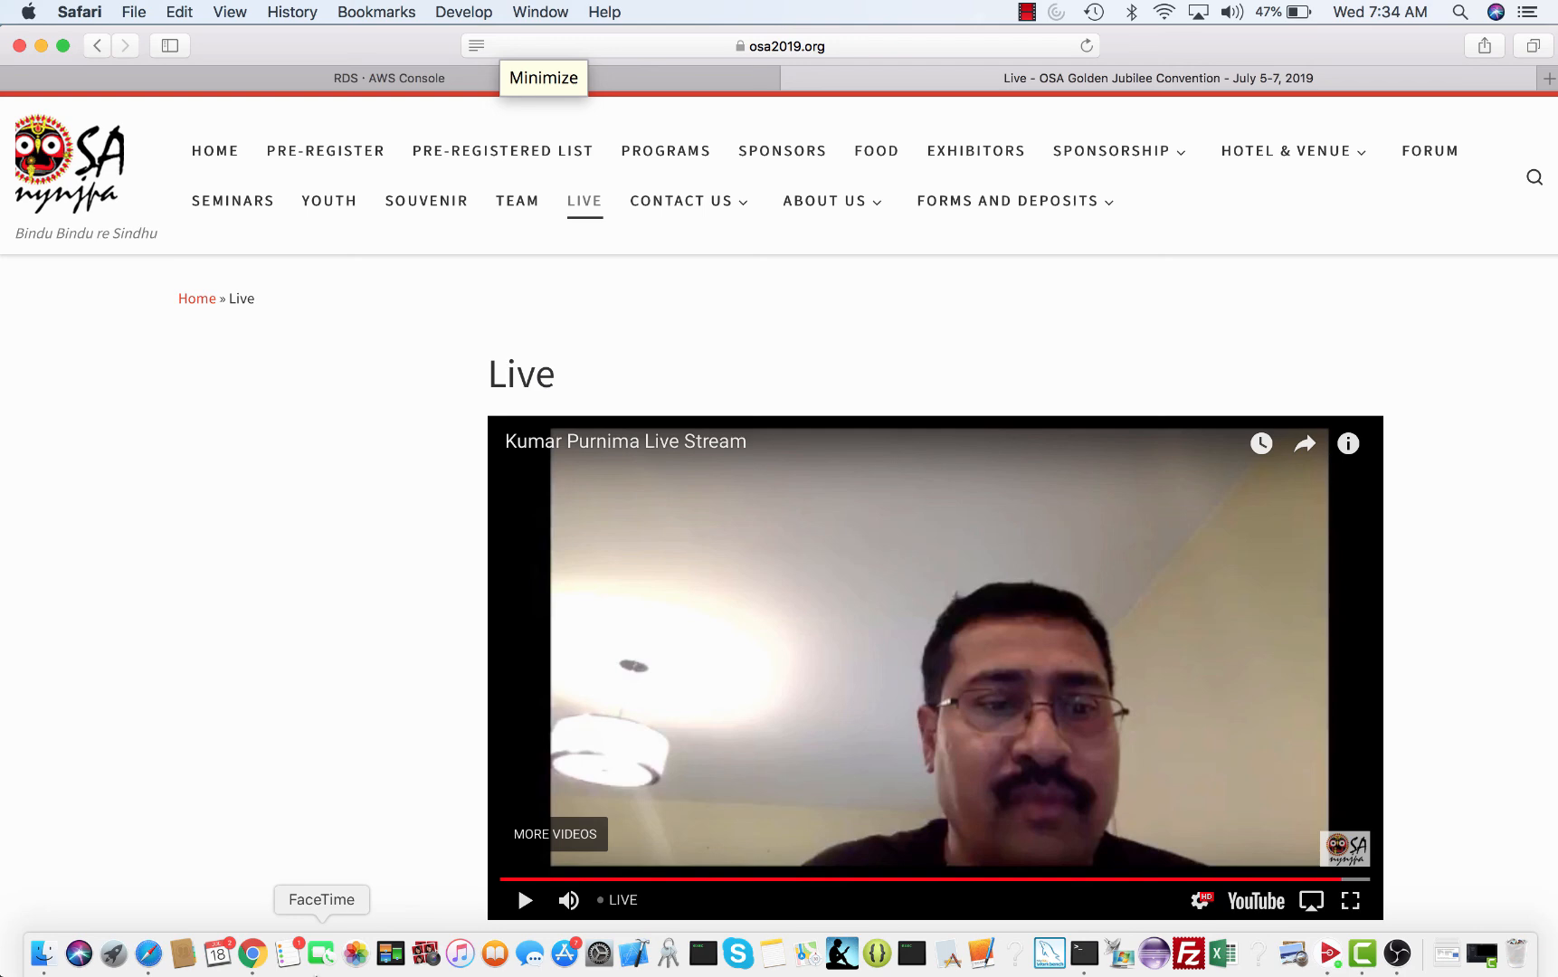
scroll(370, 841, "down", 4)
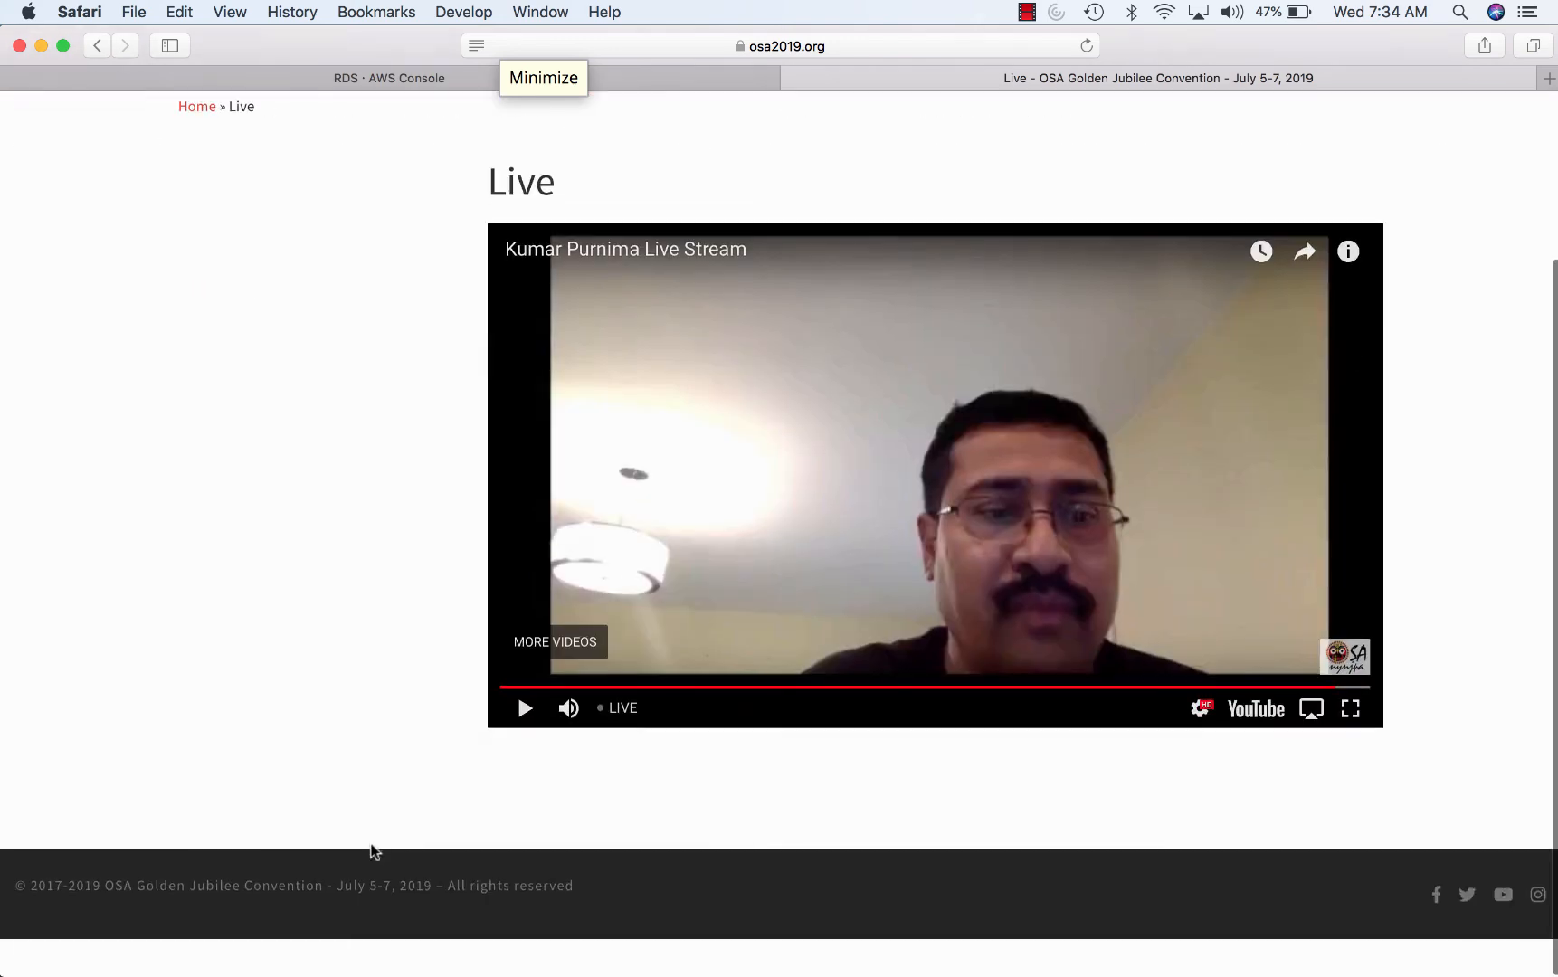
scroll(370, 851, "up", 4)
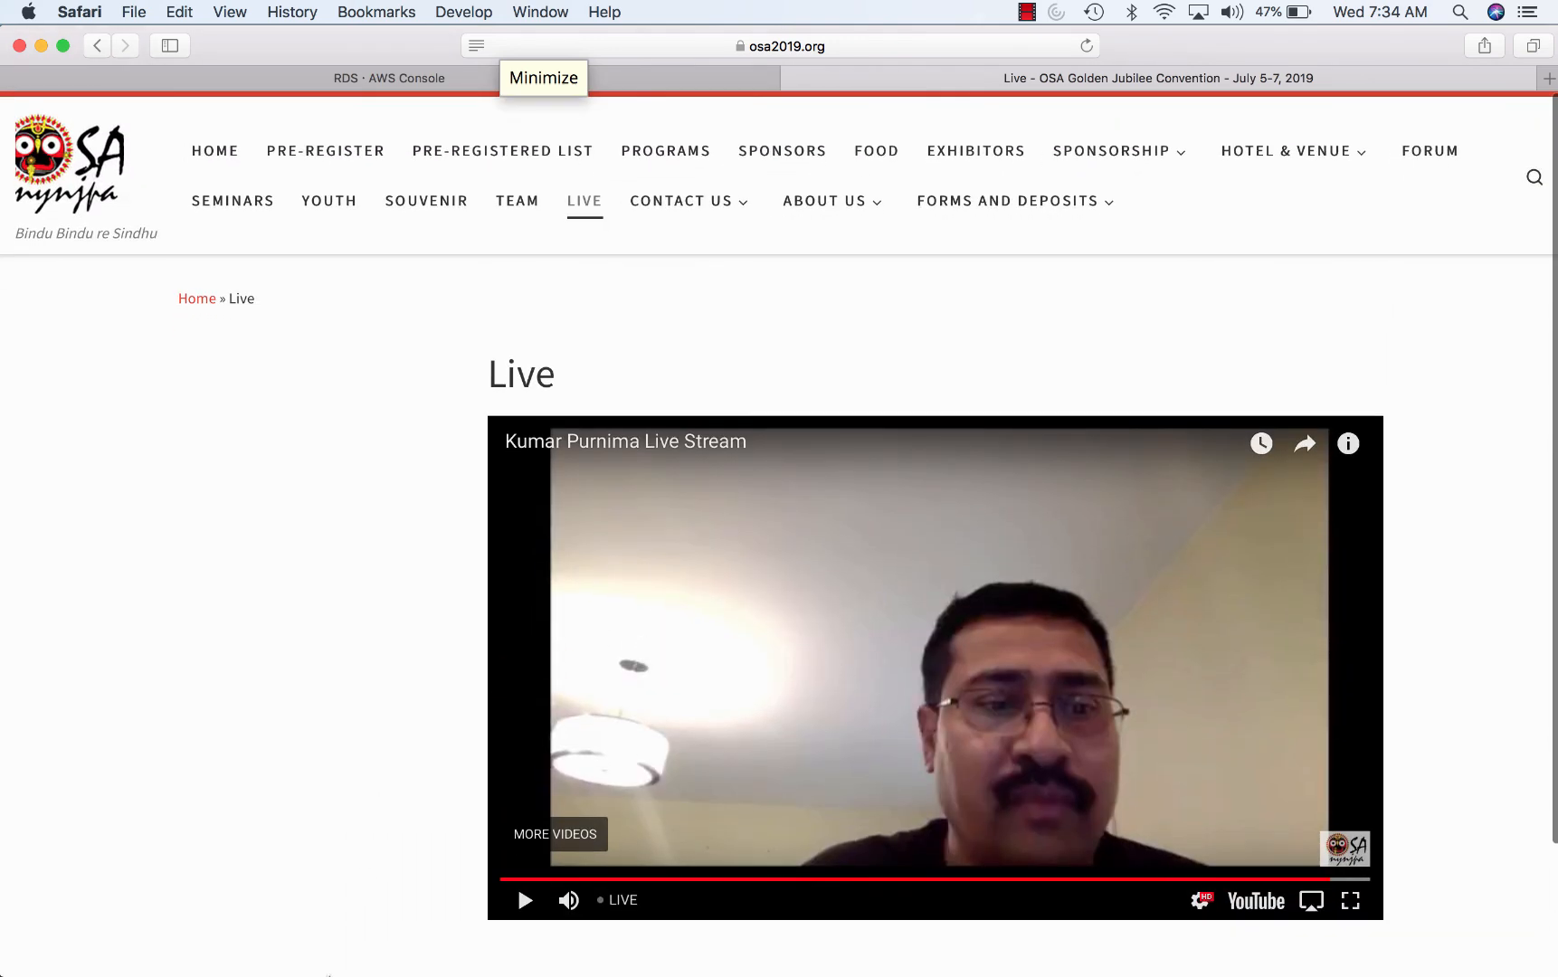
- Log out of the WordPress admin from the Howdy menu in Chrome
left_click(252, 957)
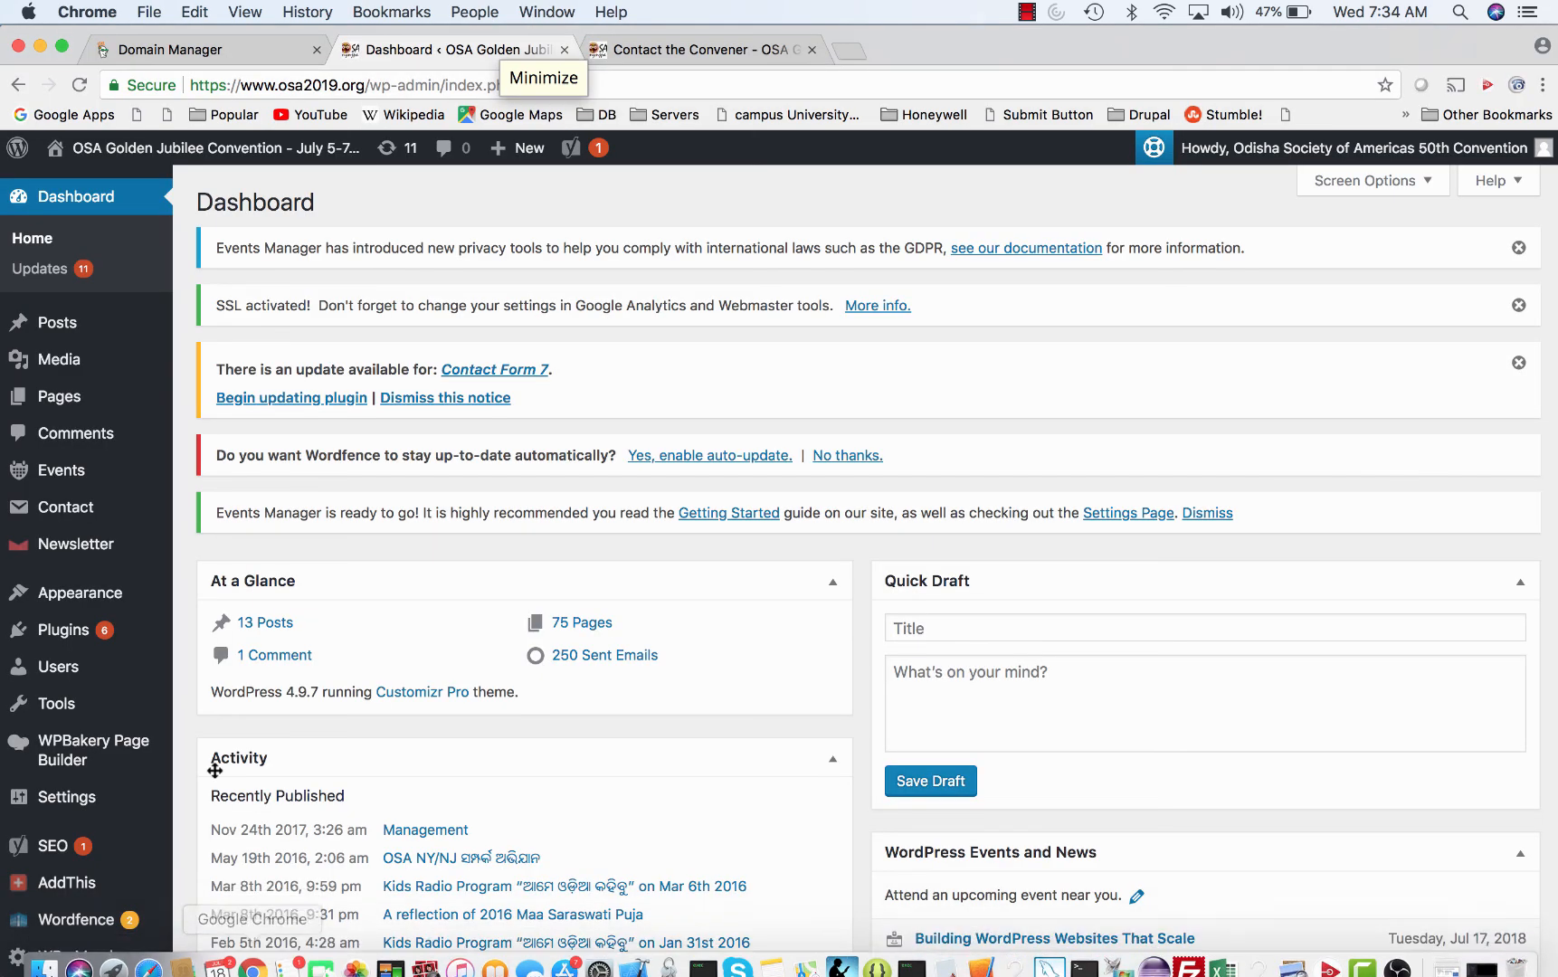
mouse_move(1448, 149)
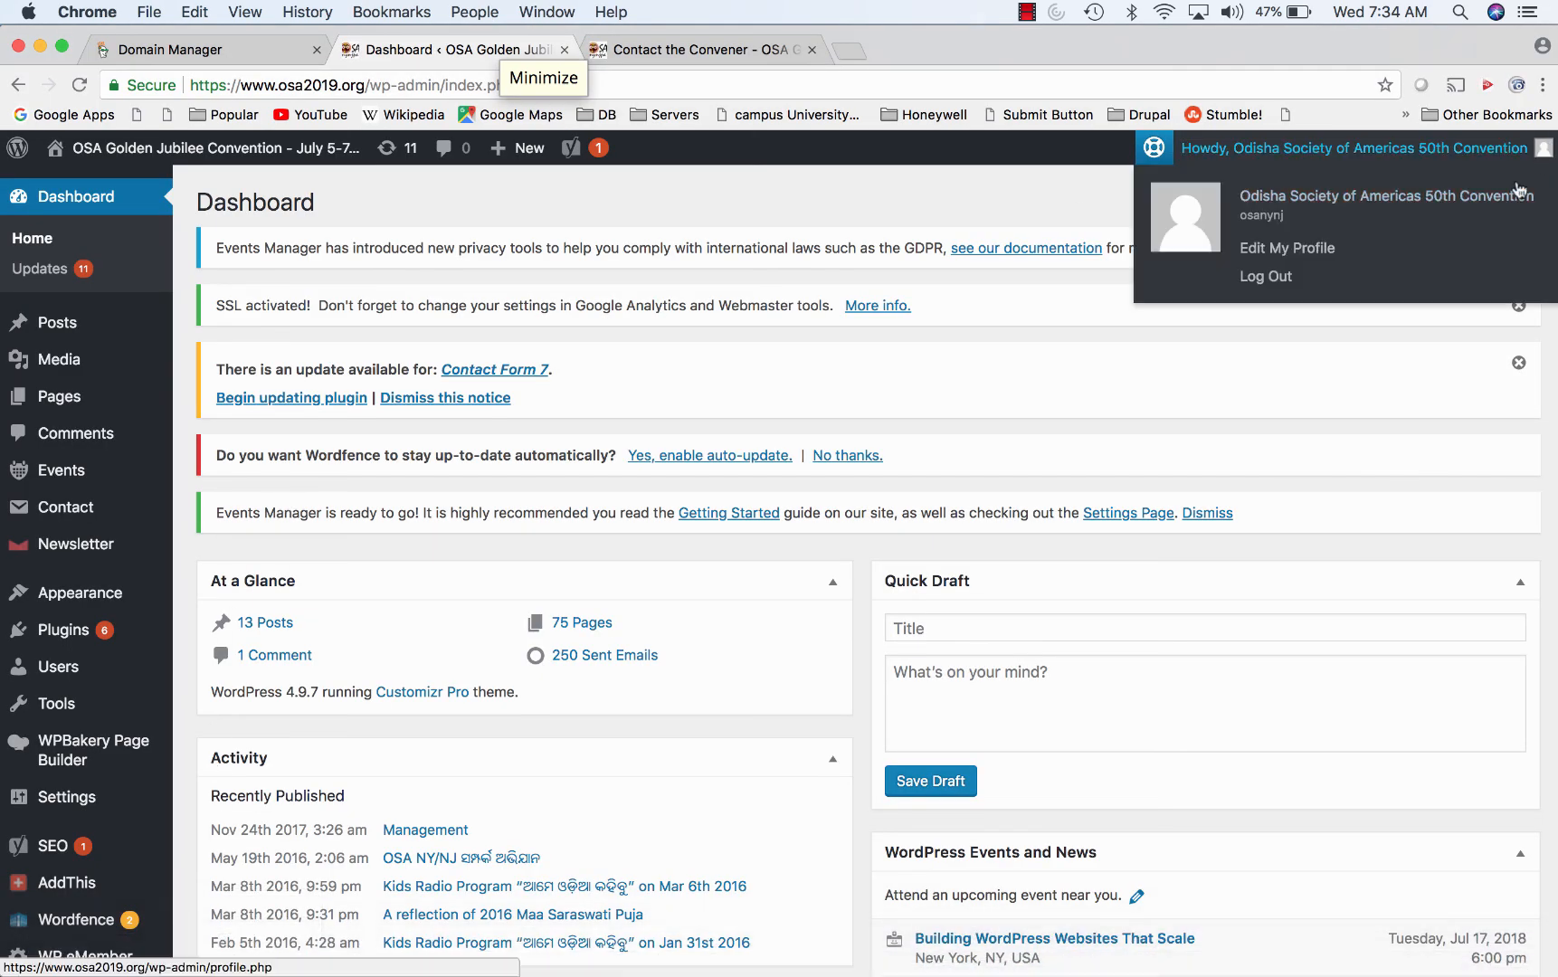
left_click(1260, 286)
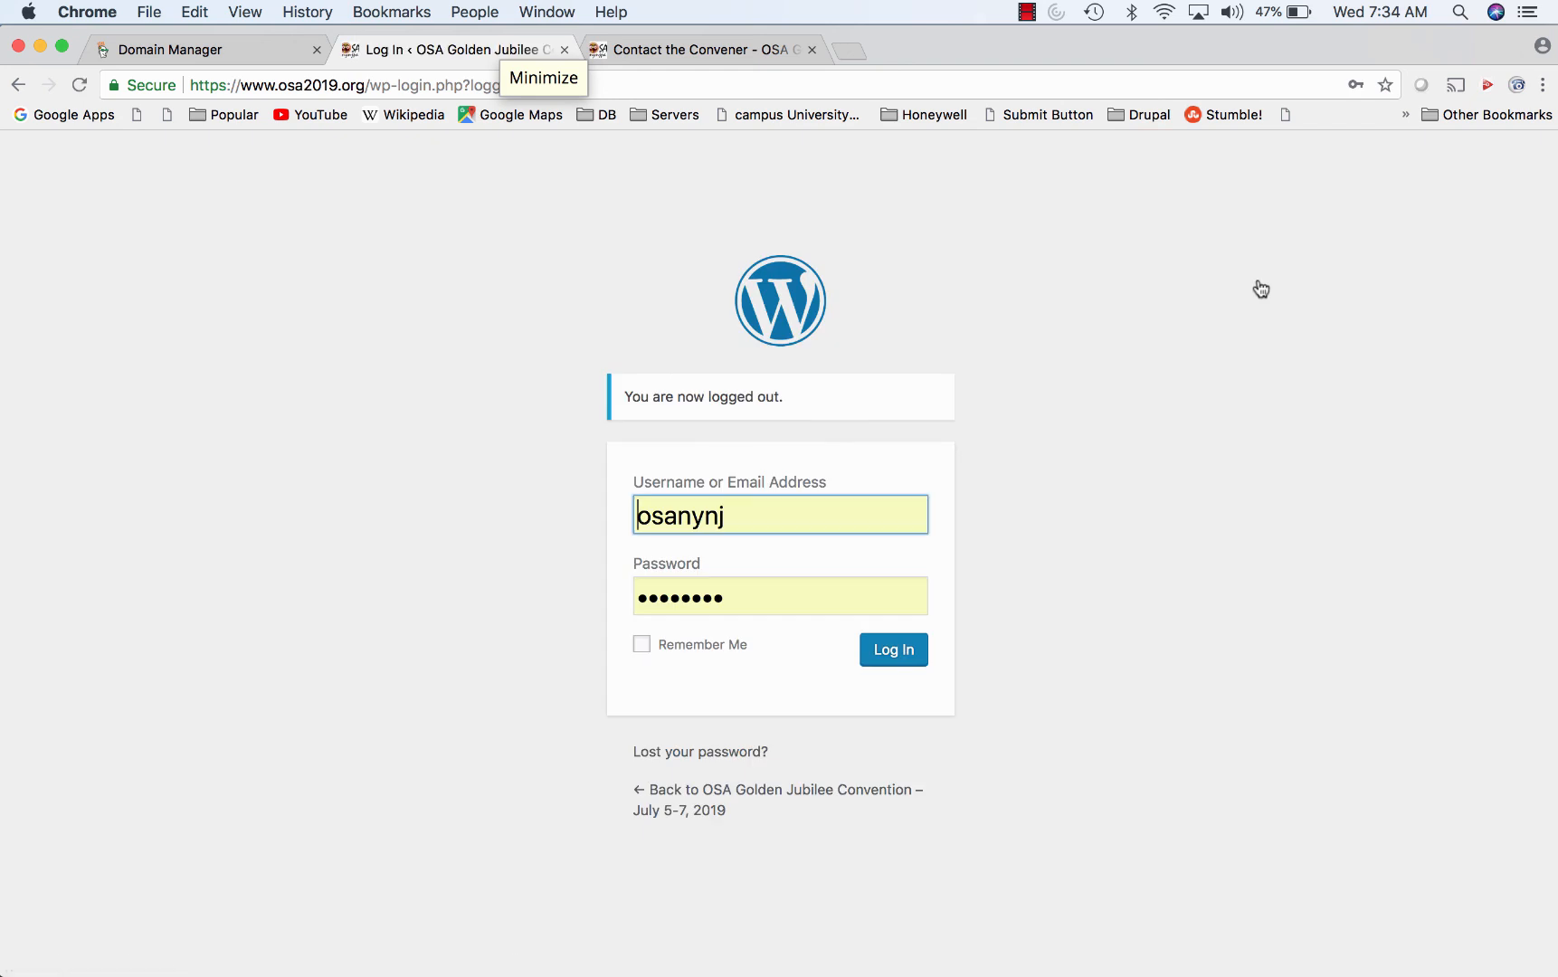
- Bring up the empty Untitled Camtasia 3 project window
mouse_move(1393, 966)
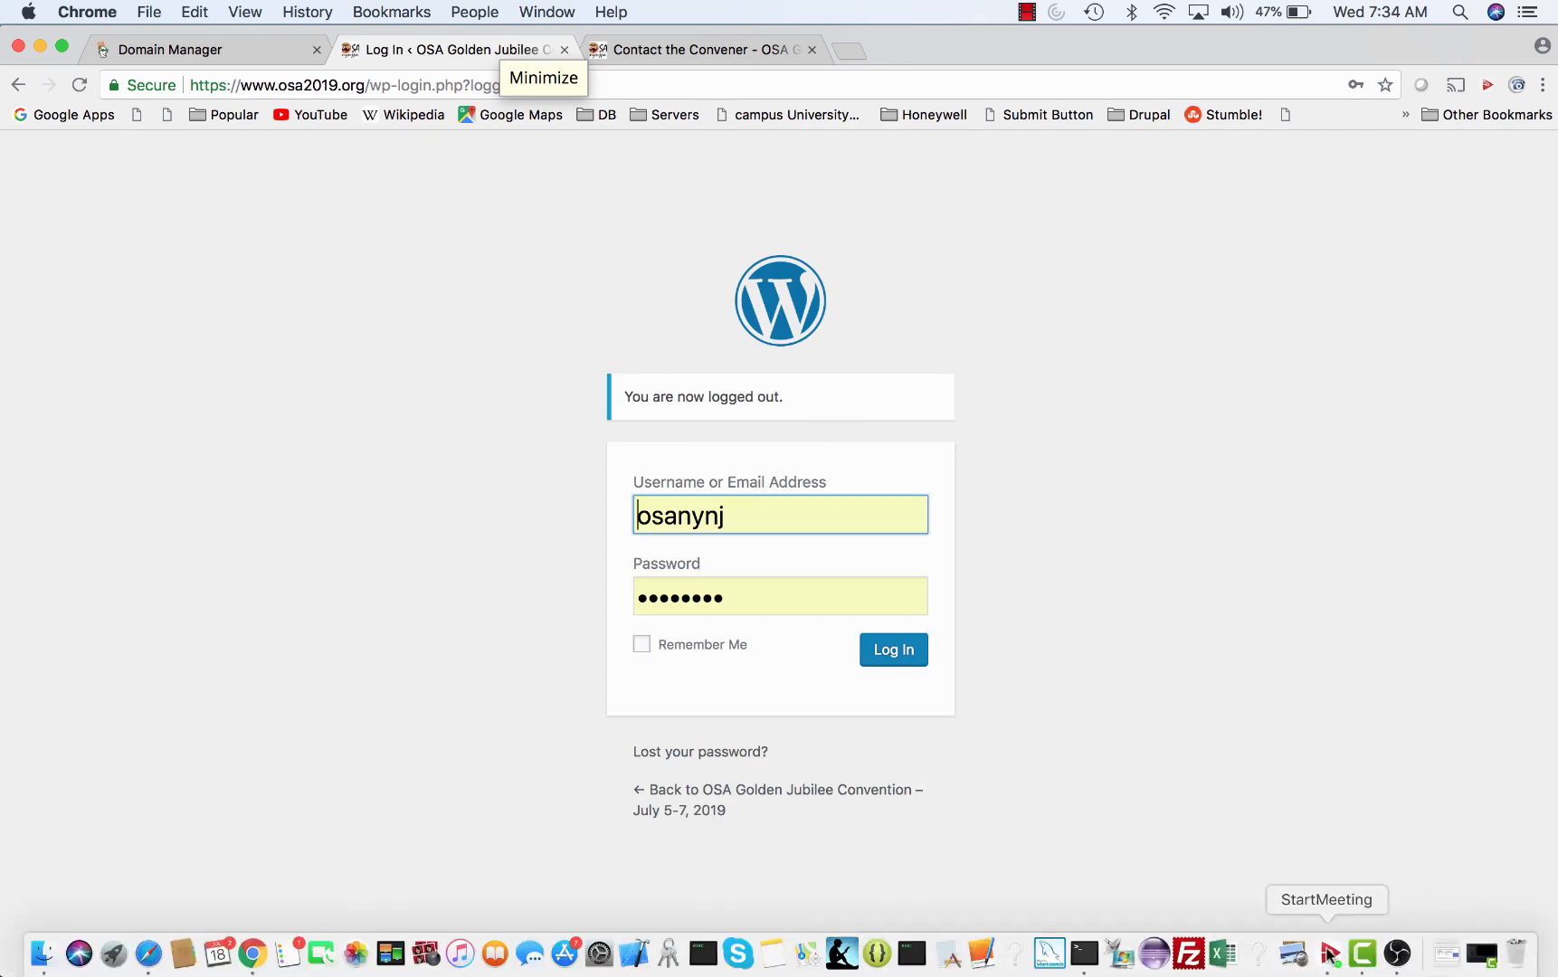
left_click(1368, 957)
left_click(1481, 953)
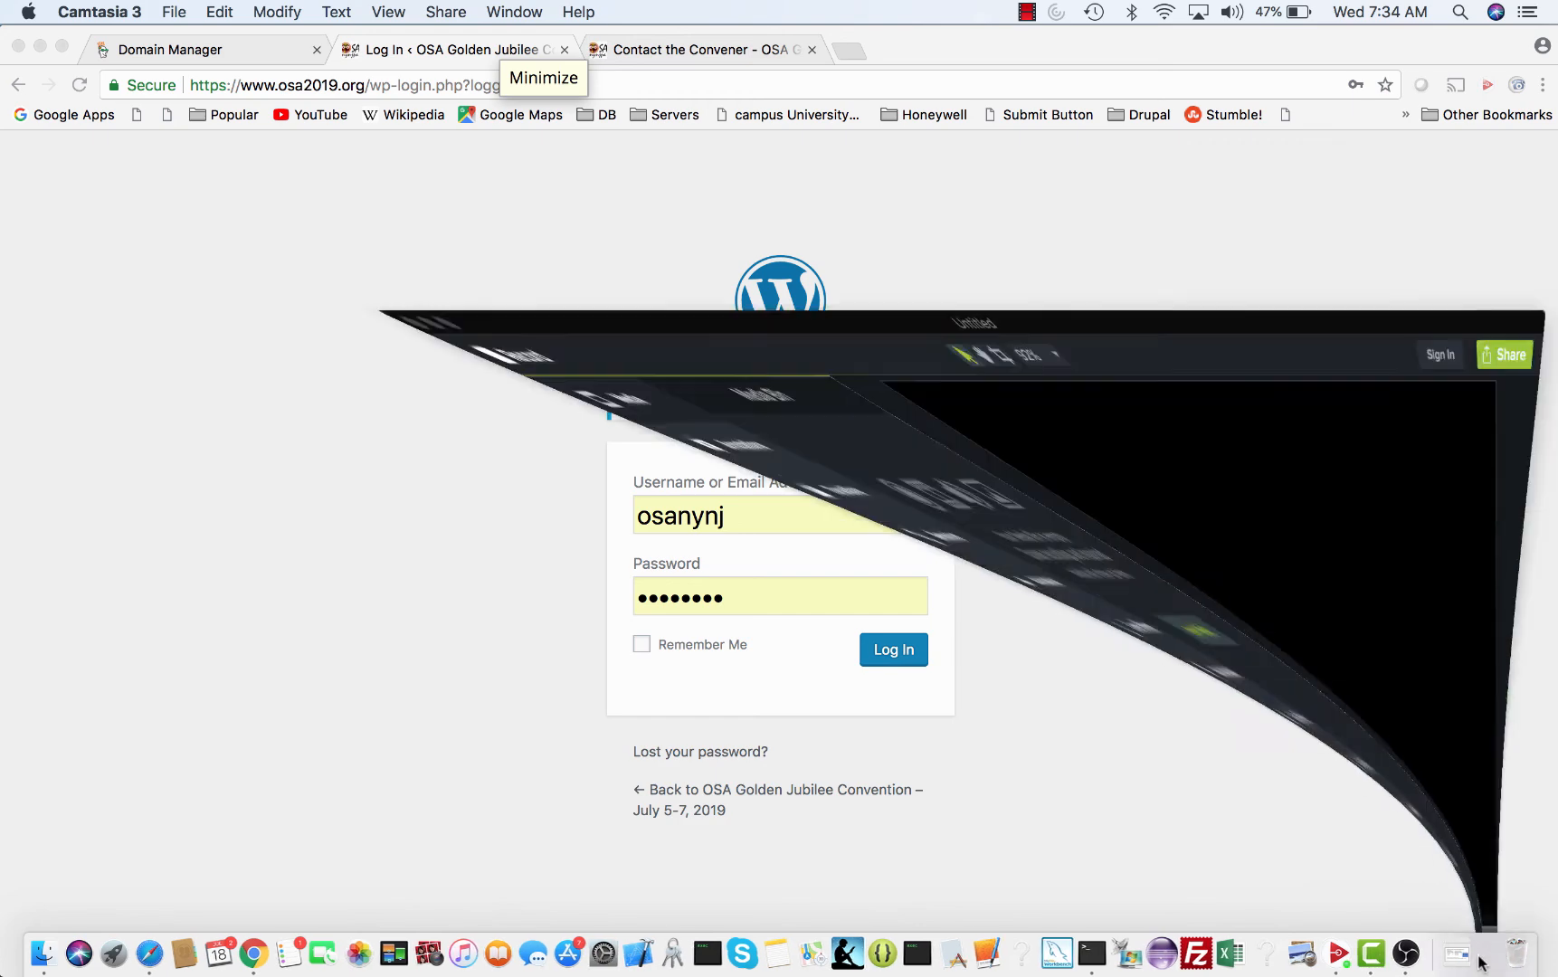
mouse_move(929, 970)
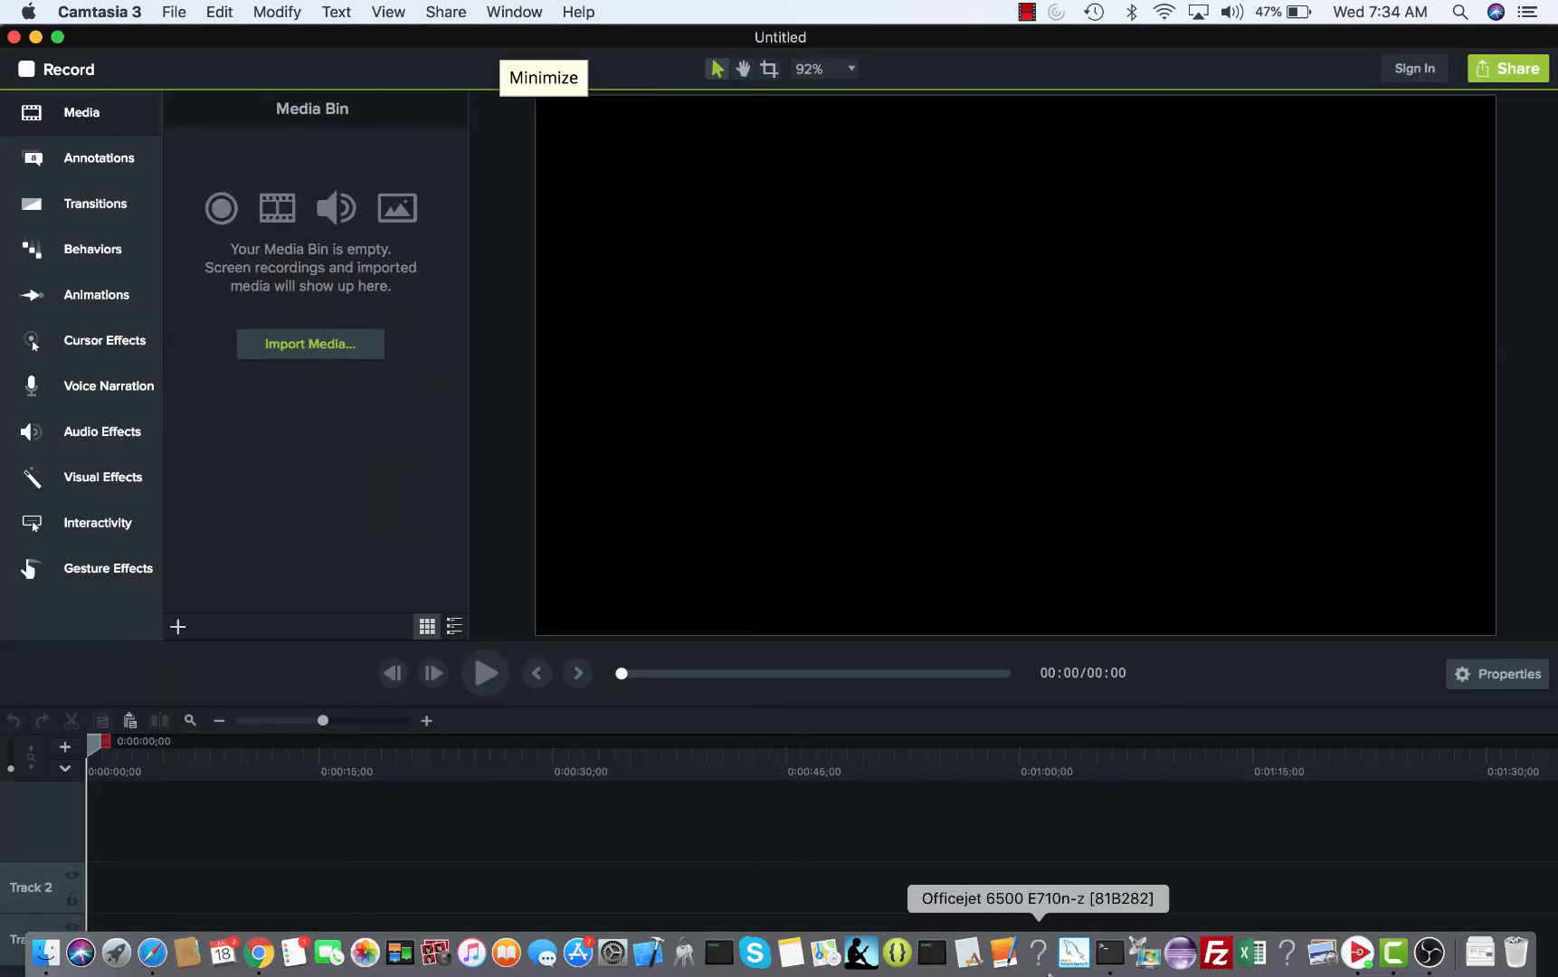